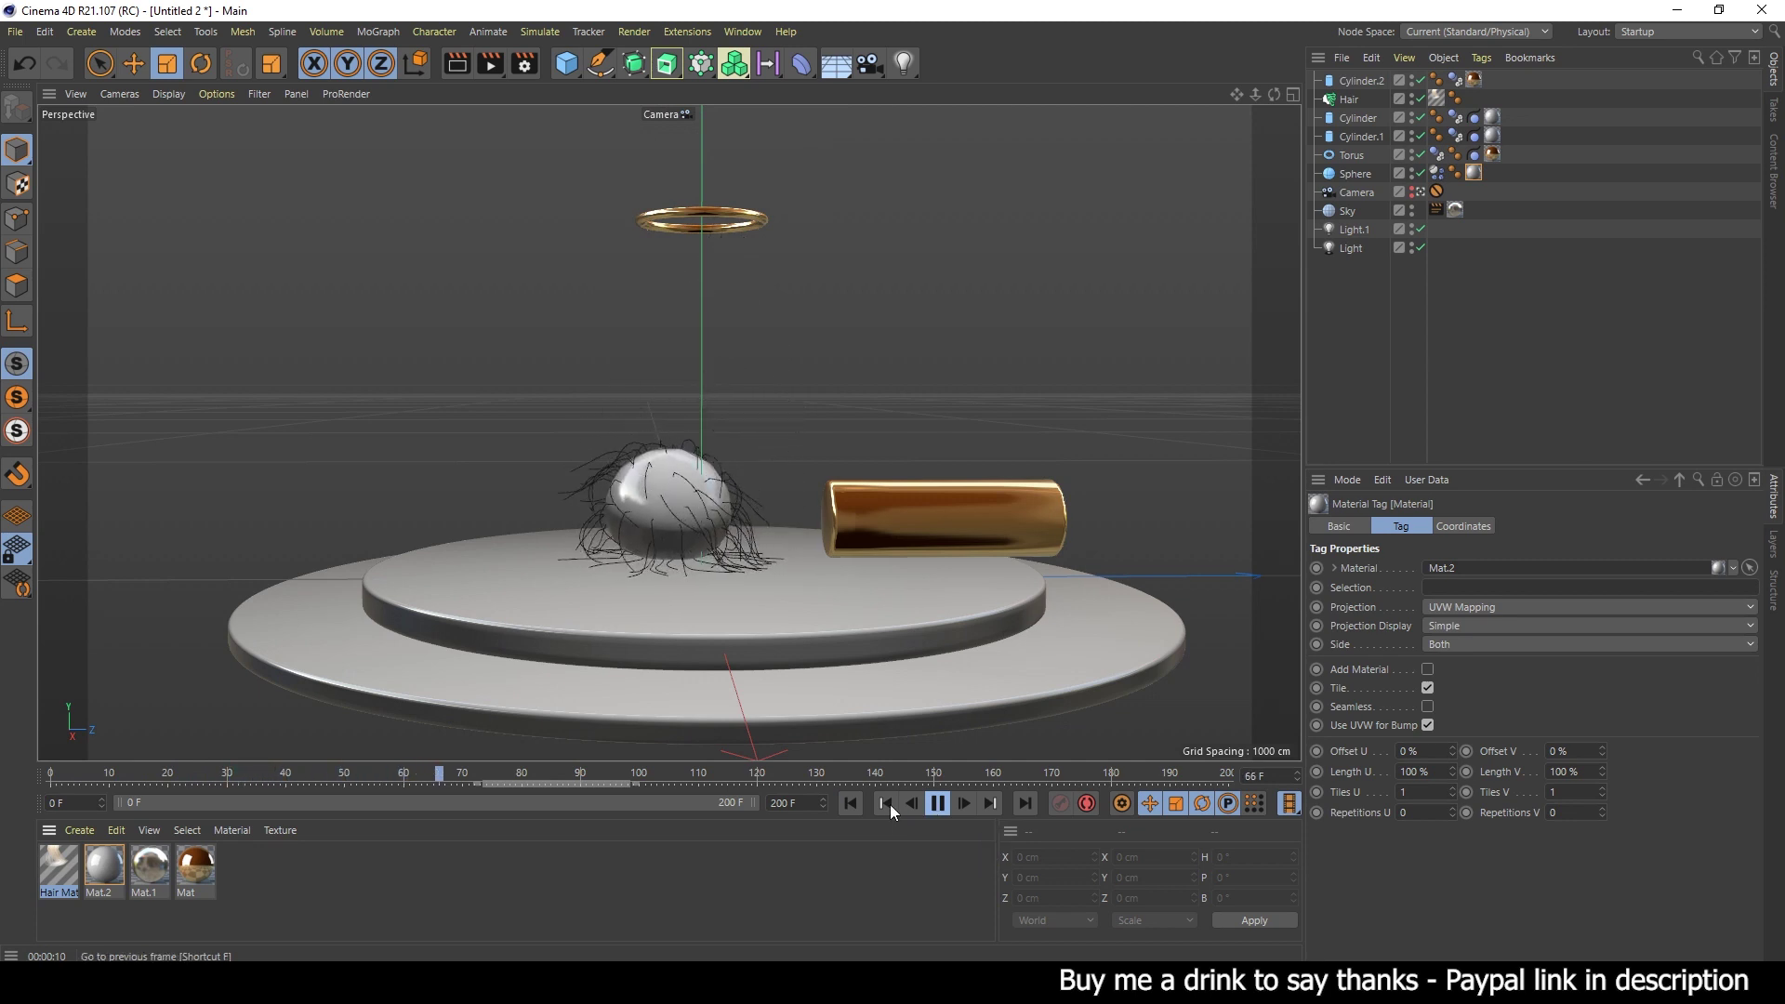
# - Replay the finished animation from the start and tilt the view toward the ground grid
pyautogui.click(885, 804)
pyautogui.click(939, 805)
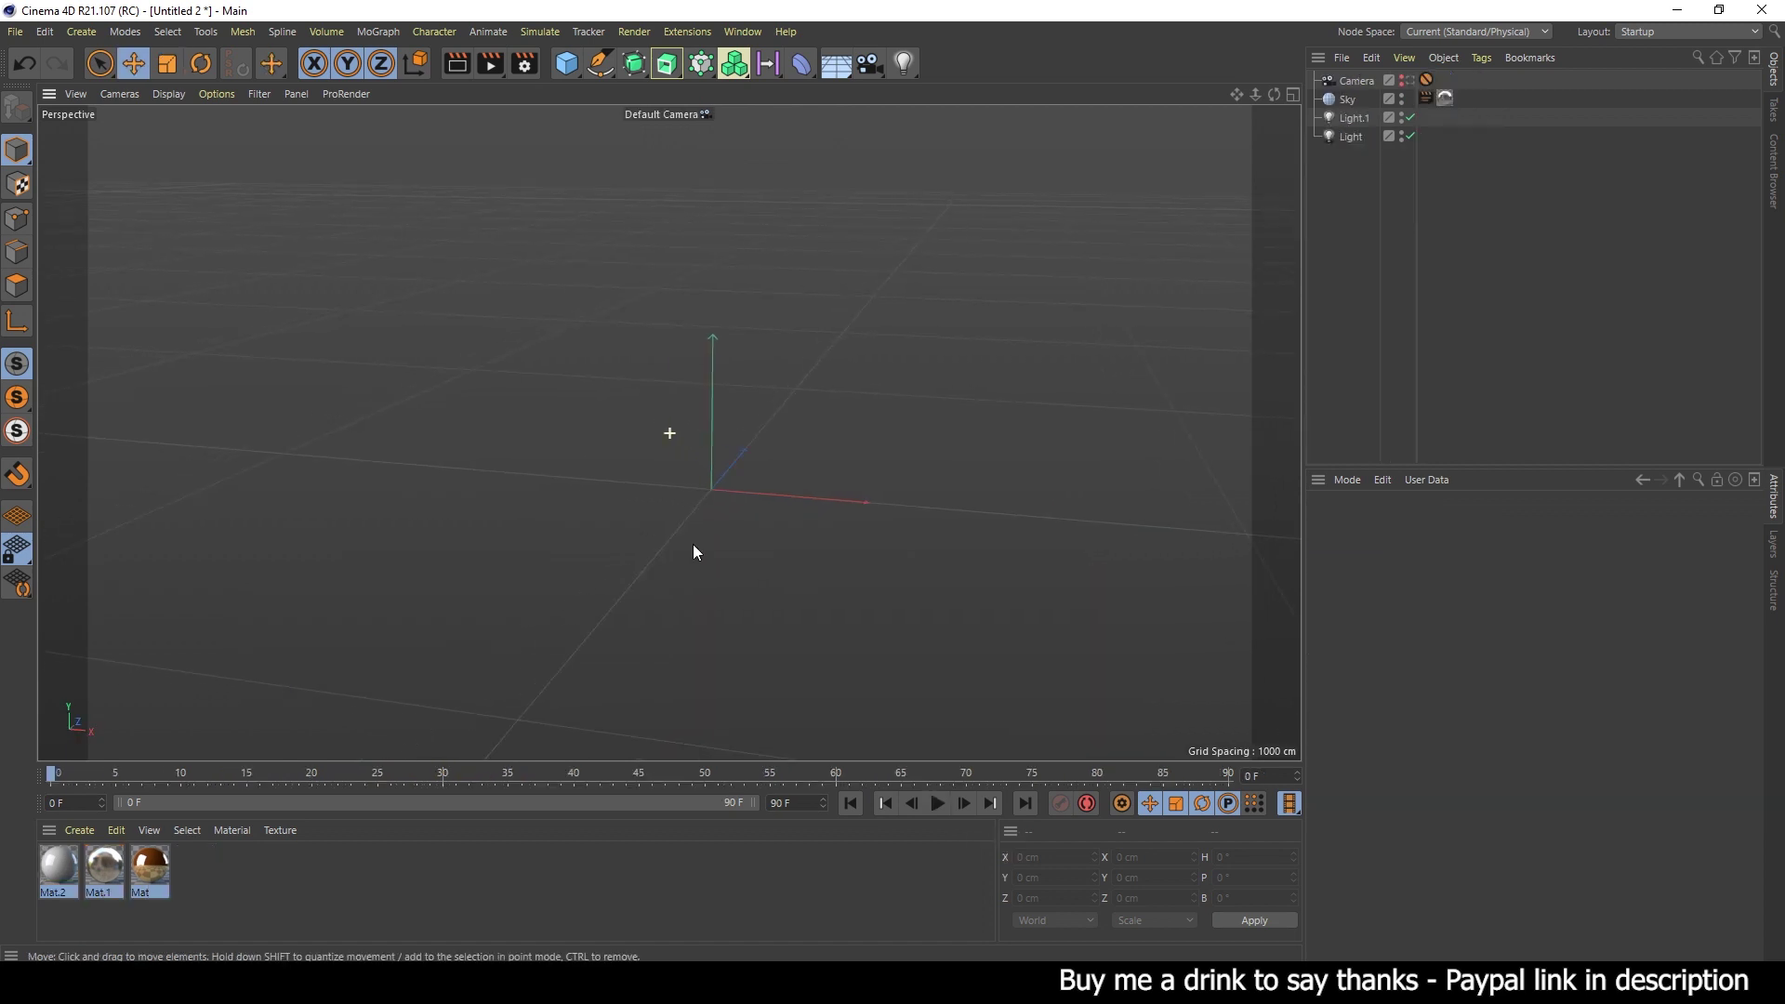
pyautogui.moveTo(693, 553)
pyautogui.keyDown('alt'); pyautogui.mouseDown()
pyautogui.moveTo(713, 490)
pyautogui.moveTo(688, 500)
pyautogui.moveTo(714, 495)
pyautogui.mouseUp(); pyautogui.keyUp('alt')
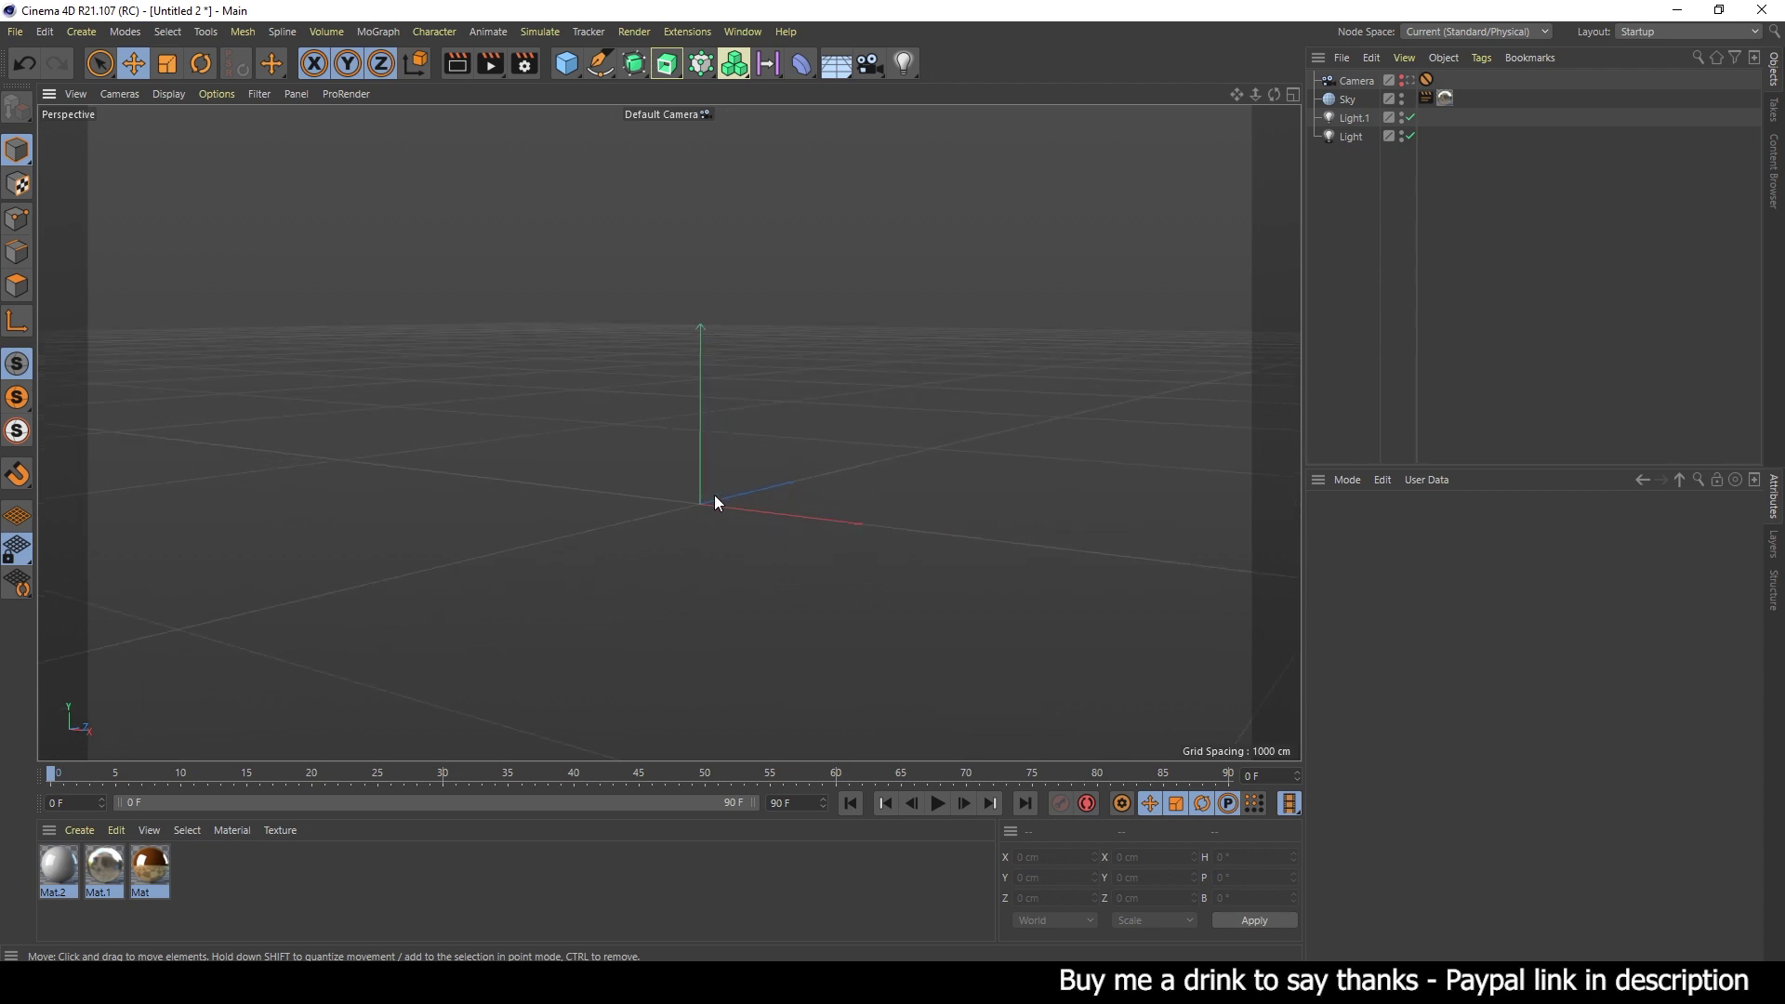
pyautogui.keyDown('alt'); pyautogui.moveTo(714, 495); pyautogui.dragTo(734, 478, button='middle'); pyautogui.keyUp('alt')
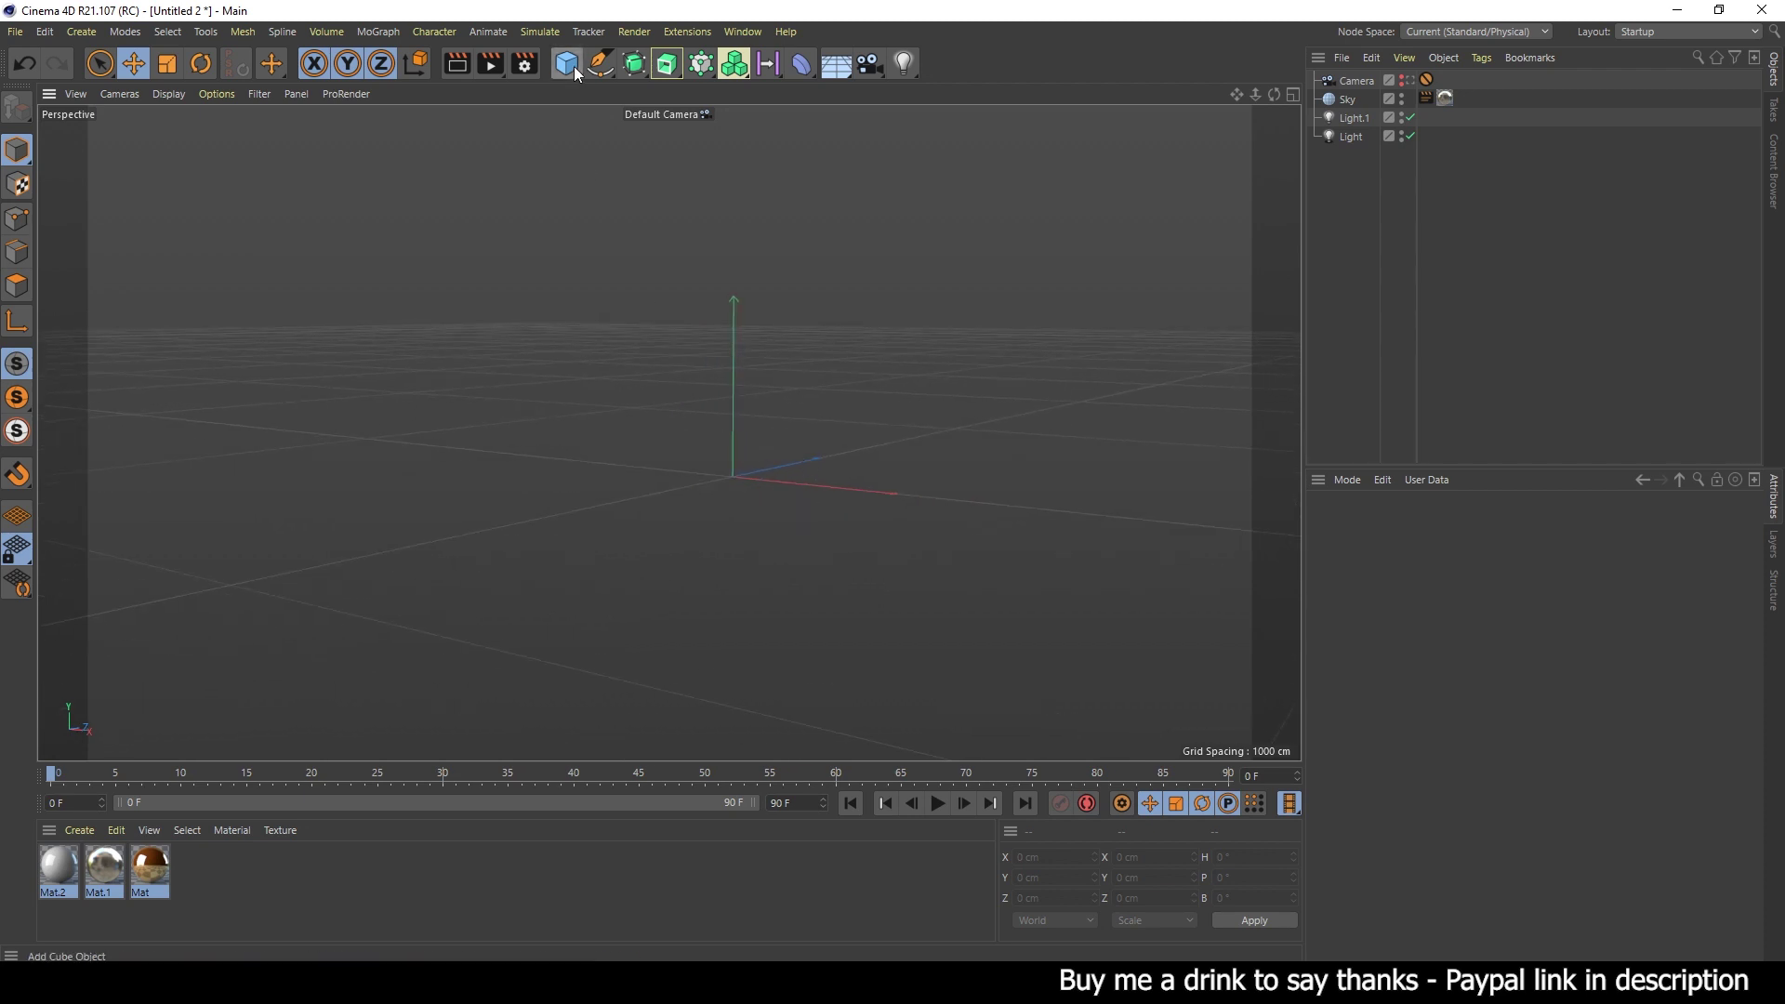
# - Add a Sphere primitive with a 35 cm radius and orbit around it
pyautogui.moveTo(575, 73); pyautogui.dragTo(945, 129)
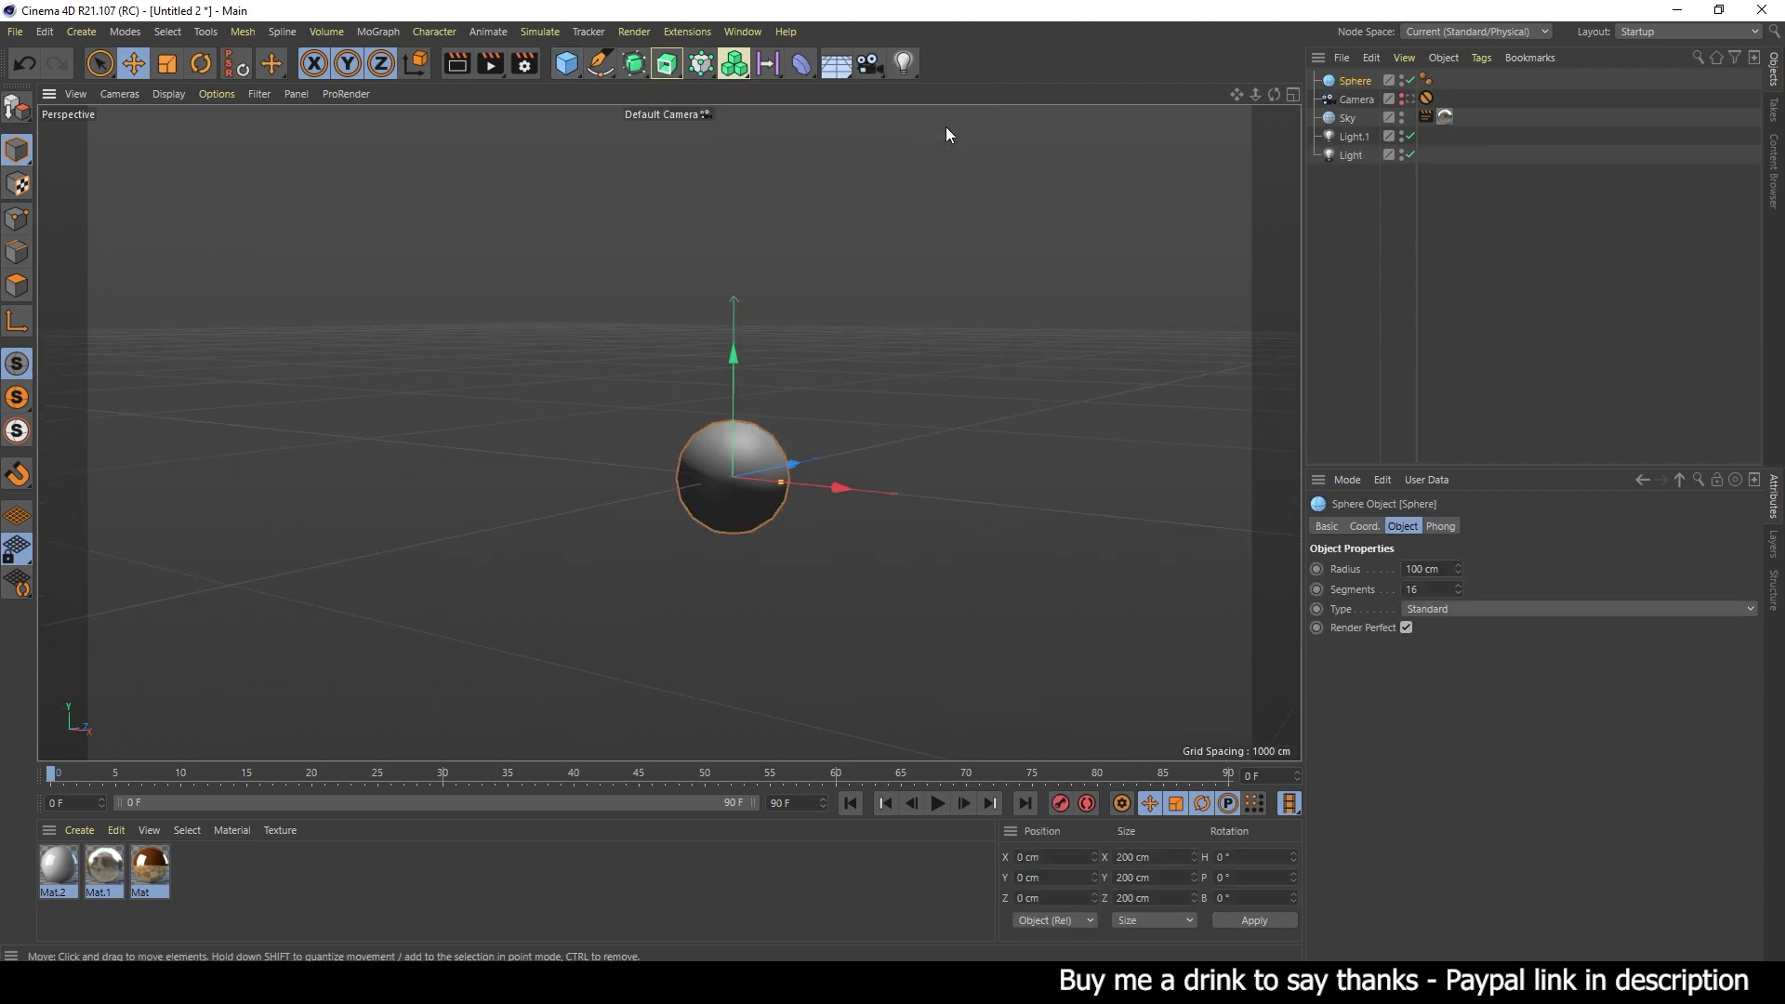
pyautogui.moveTo(762, 481)
pyautogui.keyDown('alt'); pyautogui.mouseDown()
pyautogui.moveTo(822, 528)
pyautogui.moveTo(748, 504)
pyautogui.moveTo(796, 472)
pyautogui.moveTo(733, 470)
pyautogui.mouseUp(); pyautogui.keyUp('alt')
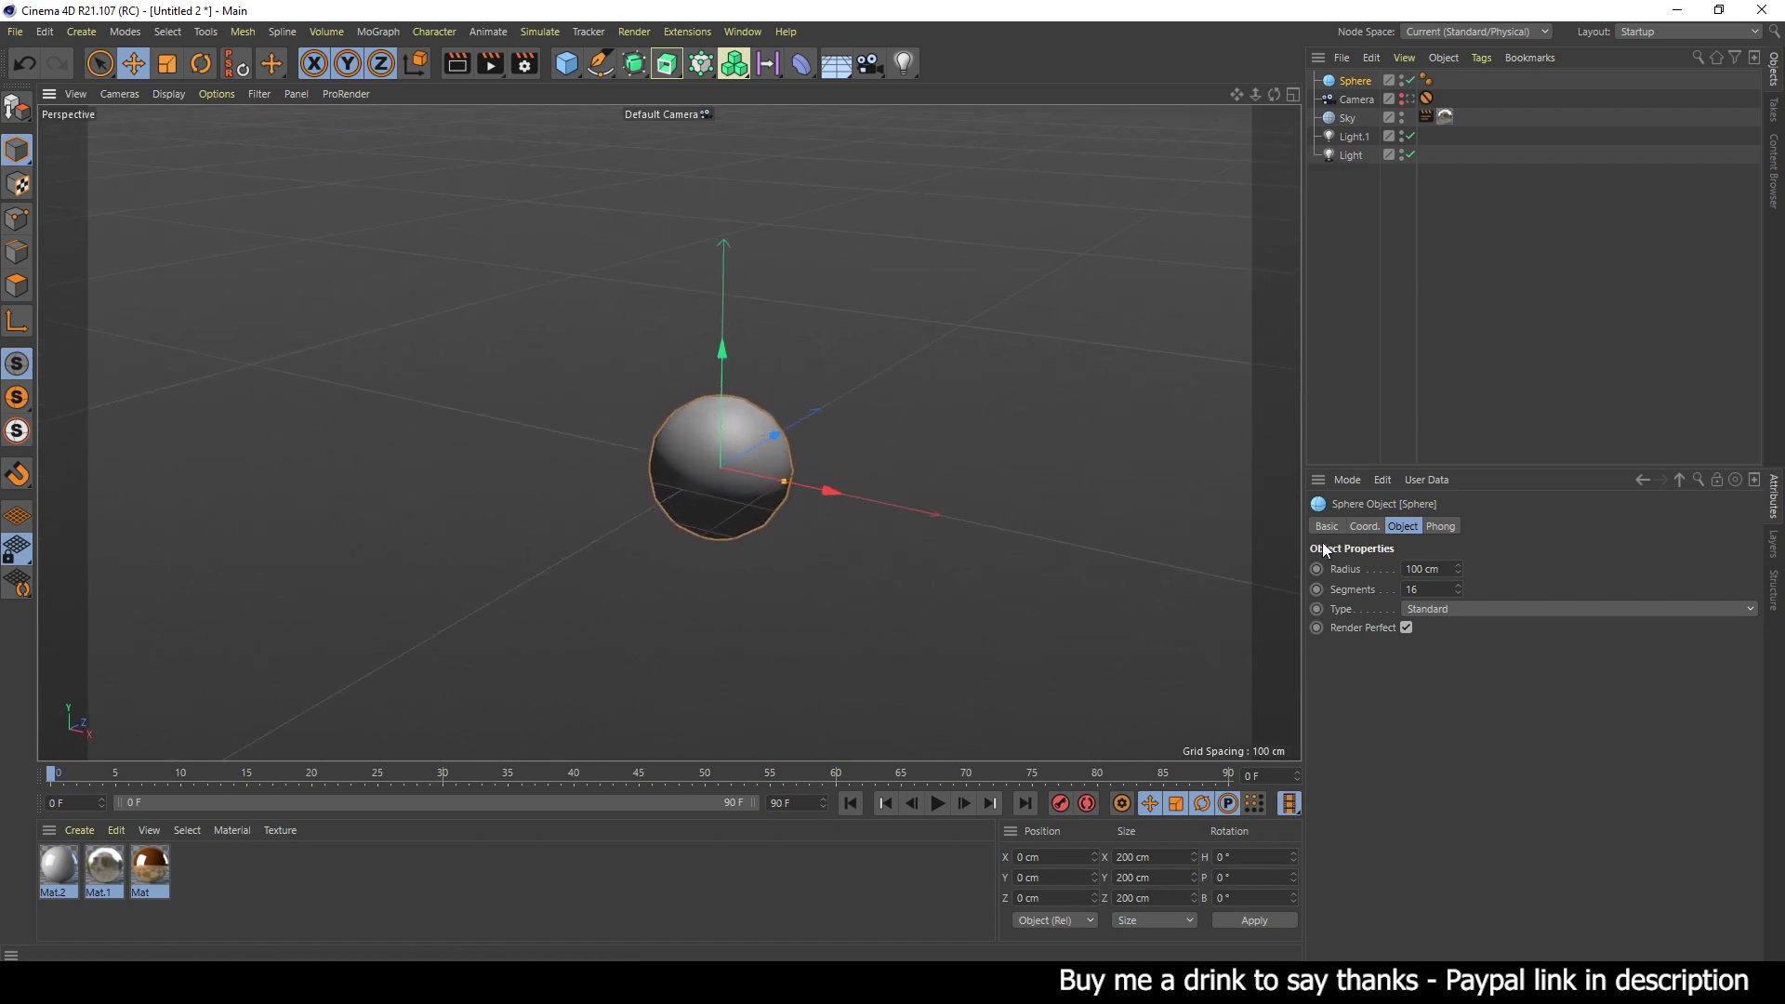
pyautogui.click(1439, 571)
pyautogui.write('35')
pyautogui.press('Return')
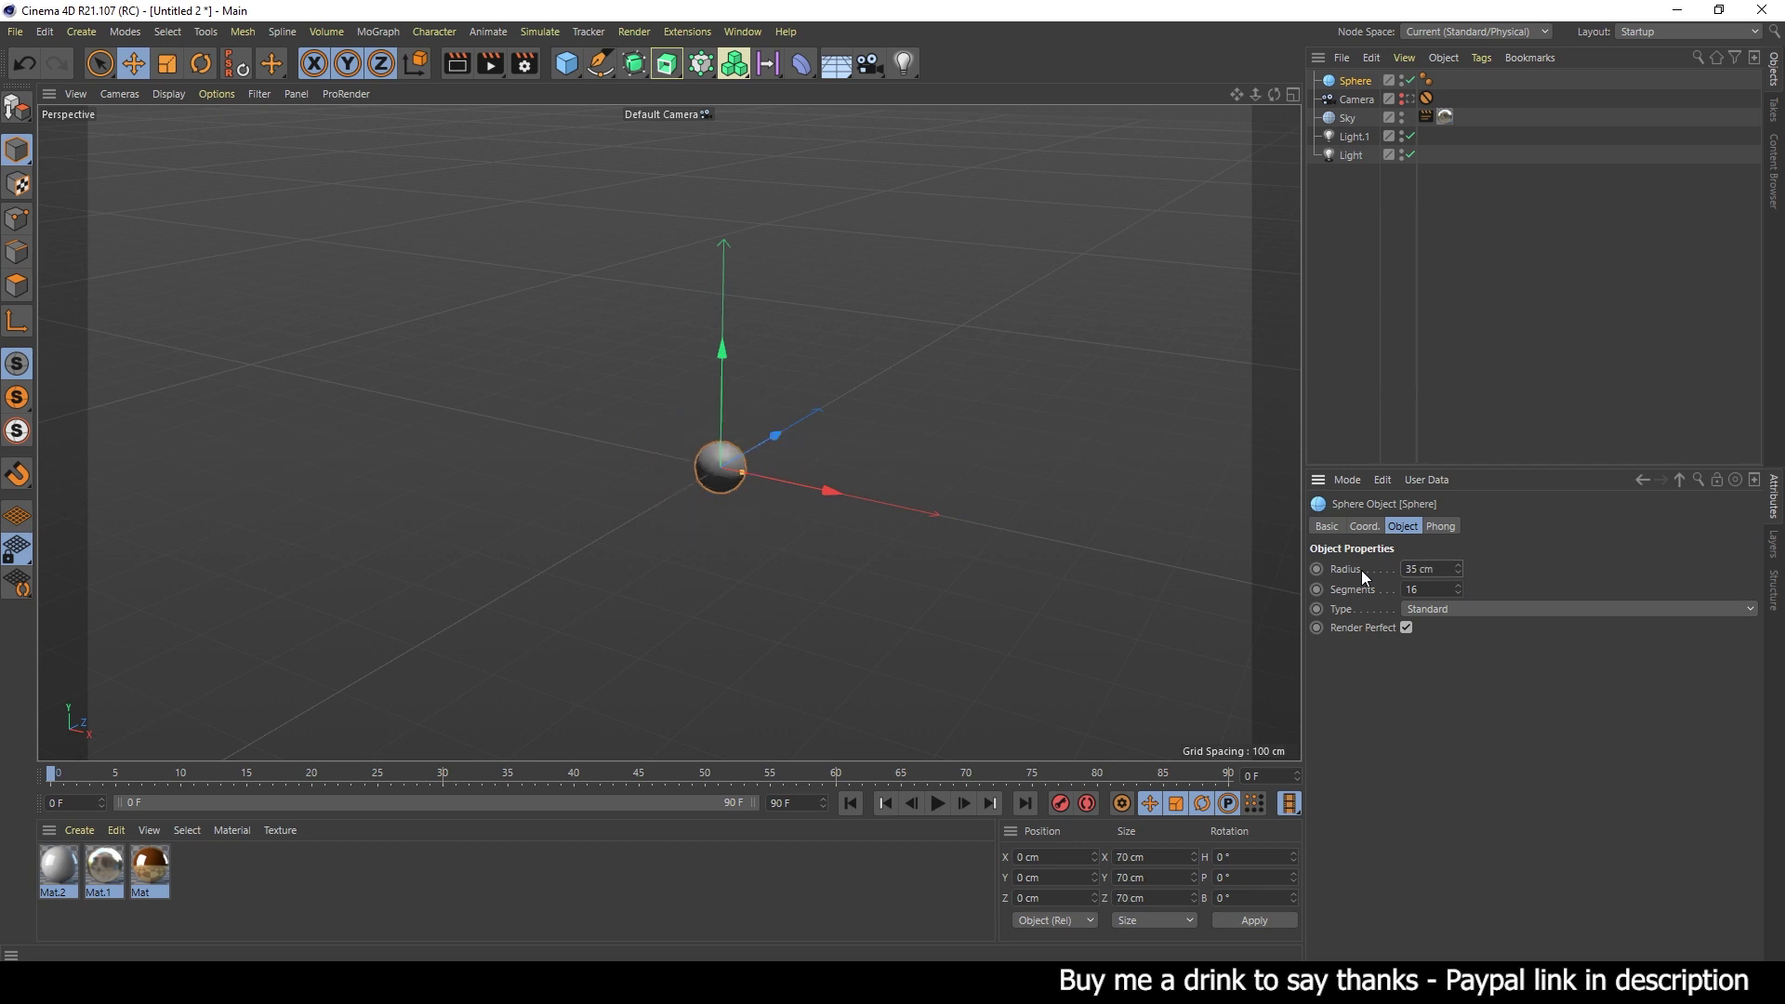
pyautogui.press('o')
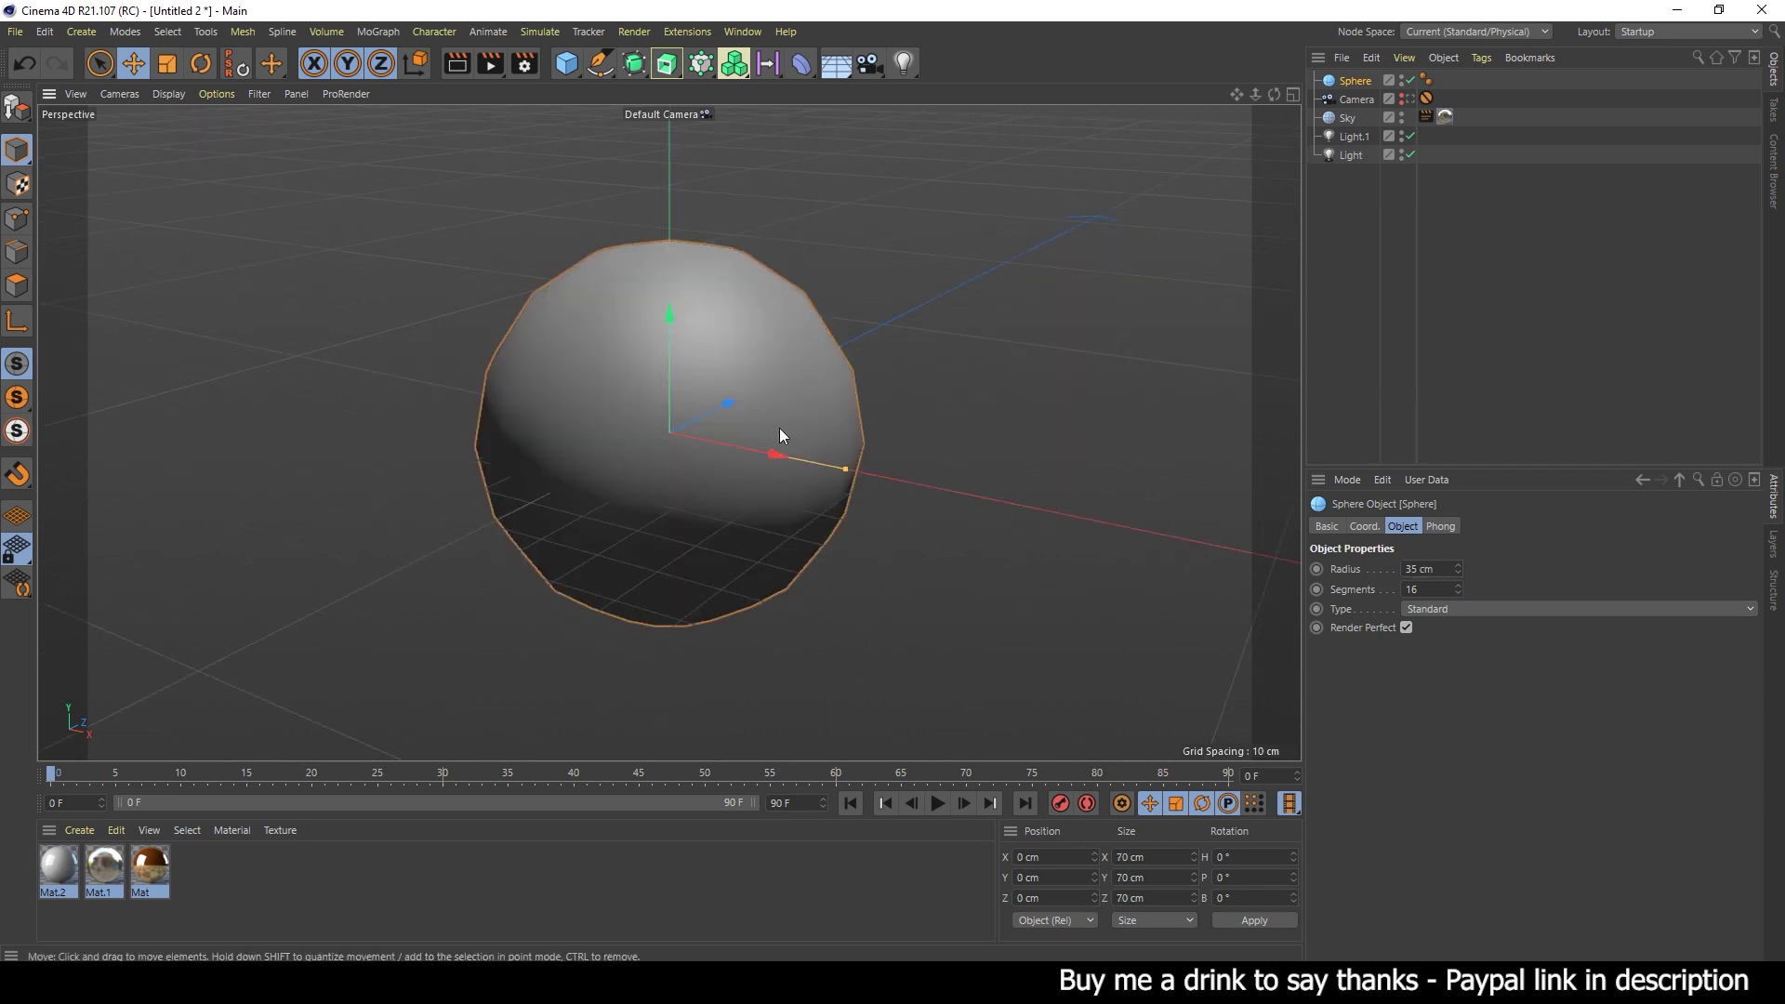
pyautogui.moveTo(733, 490)
pyautogui.keyDown('alt'); pyautogui.mouseDown()
pyautogui.moveTo(677, 465)
pyautogui.moveTo(702, 452)
pyautogui.moveTo(793, 481)
pyautogui.mouseUp(); pyautogui.keyUp('alt')
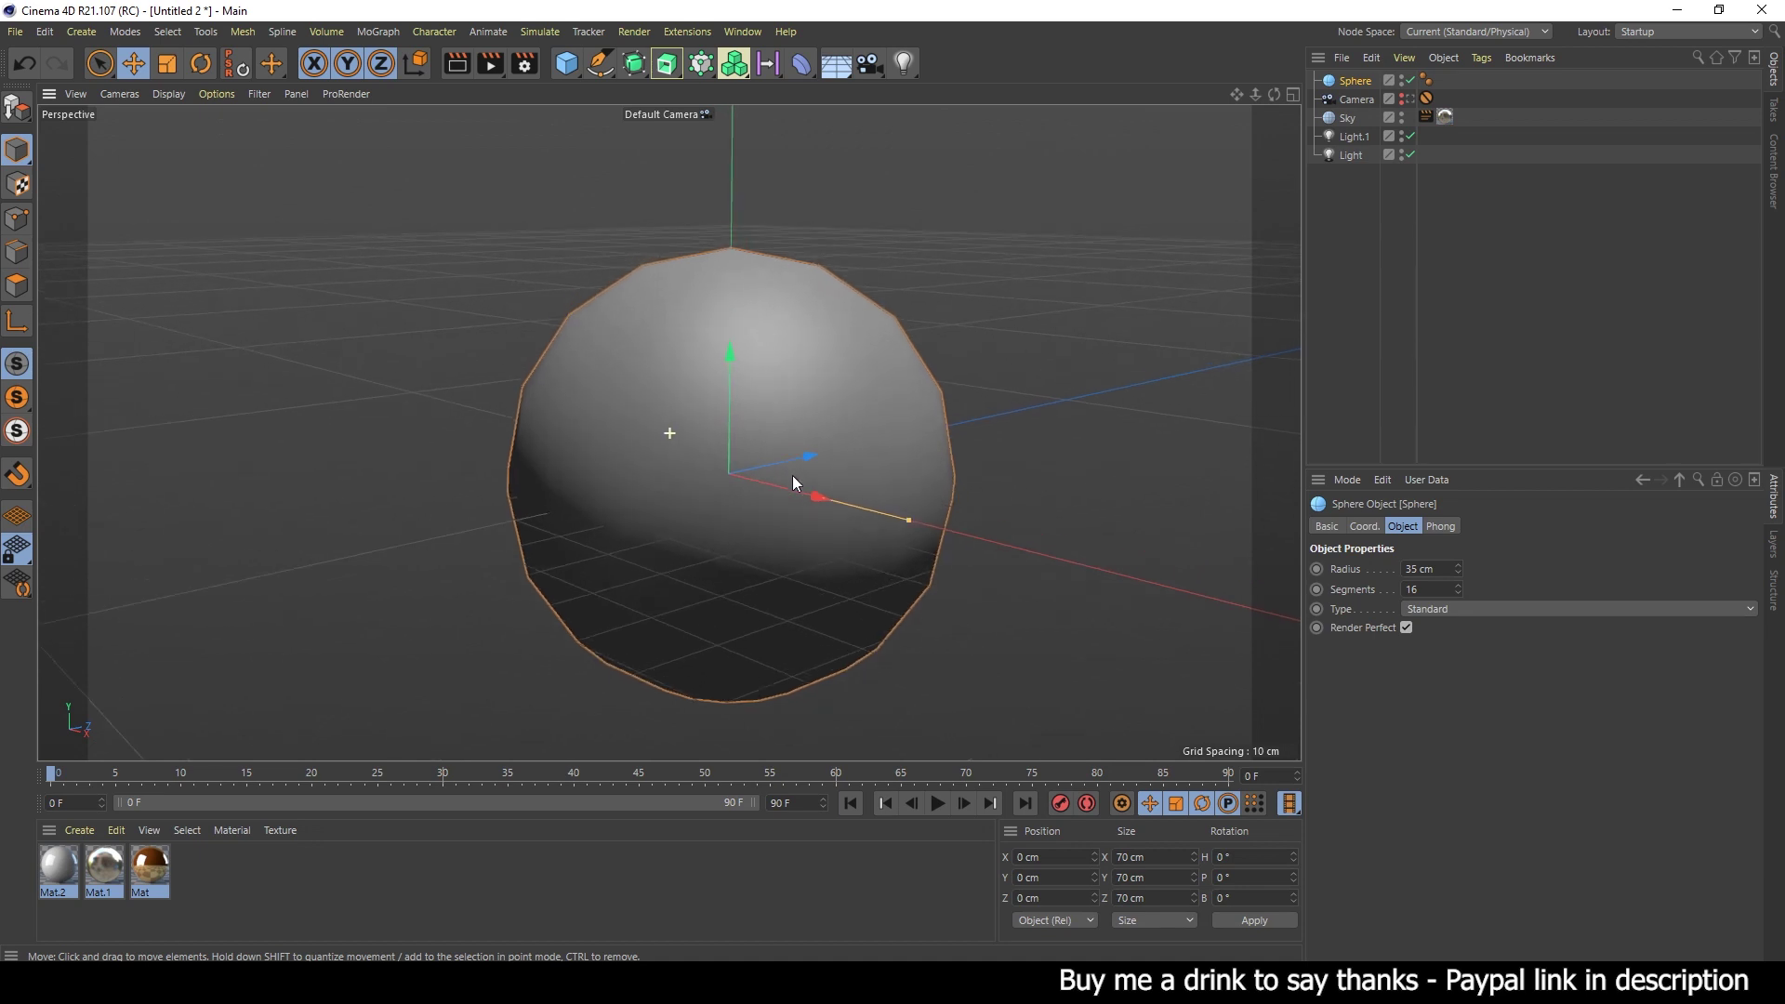
pyautogui.scroll(-3, 885, 432)
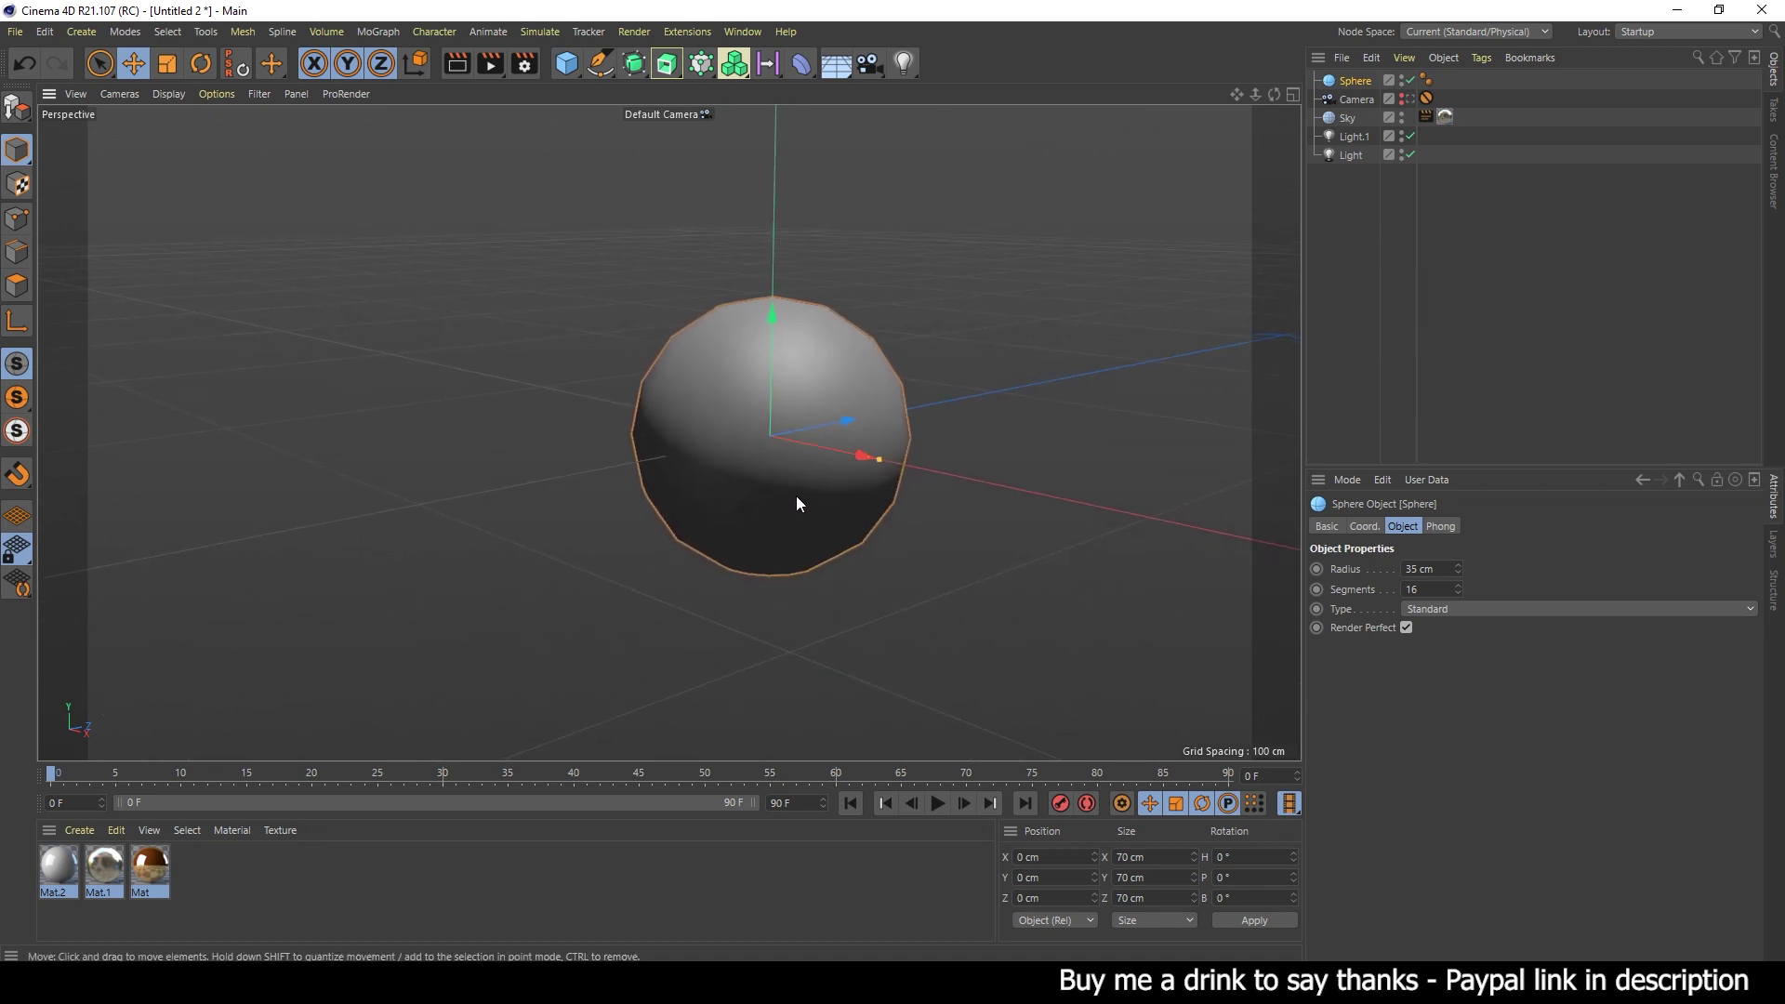
pyautogui.keyDown('alt'); pyautogui.moveTo(797, 498); pyautogui.dragTo(881, 497); pyautogui.keyUp('alt')
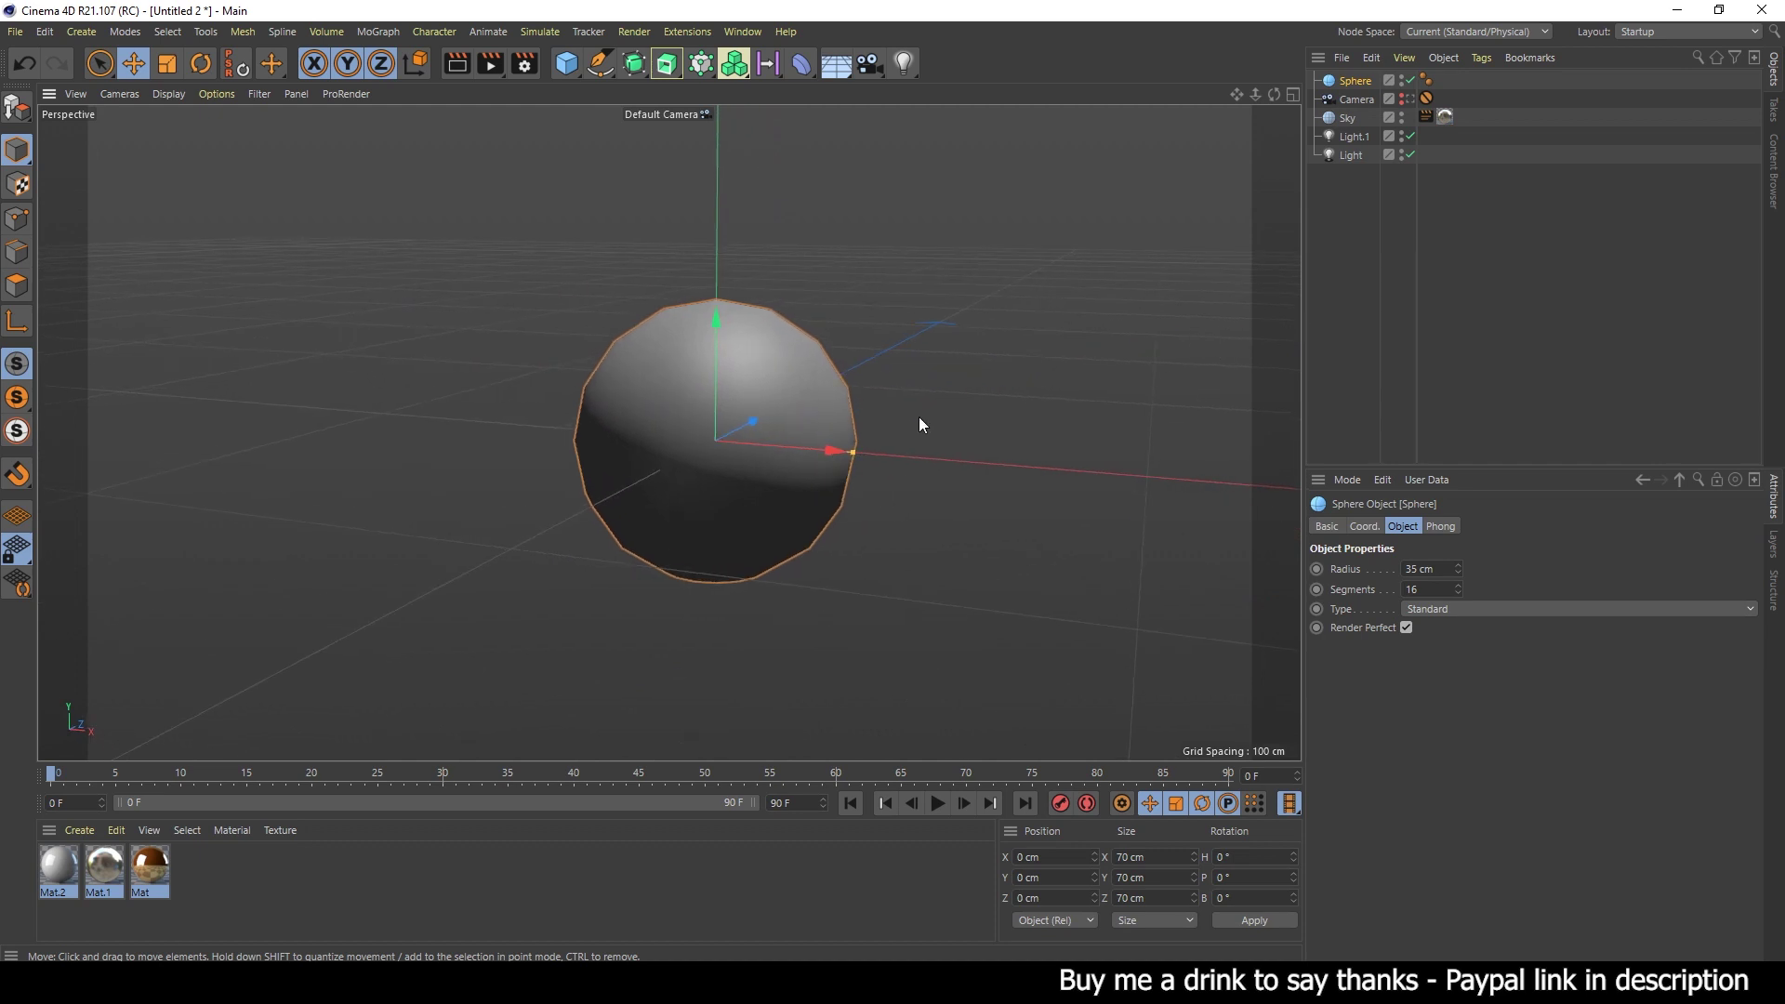
pyautogui.moveTo(920, 410)
pyautogui.keyDown('alt'); pyautogui.mouseDown()
pyautogui.moveTo(835, 402)
pyautogui.moveTo(796, 465)
pyautogui.mouseUp(); pyautogui.keyUp('alt')
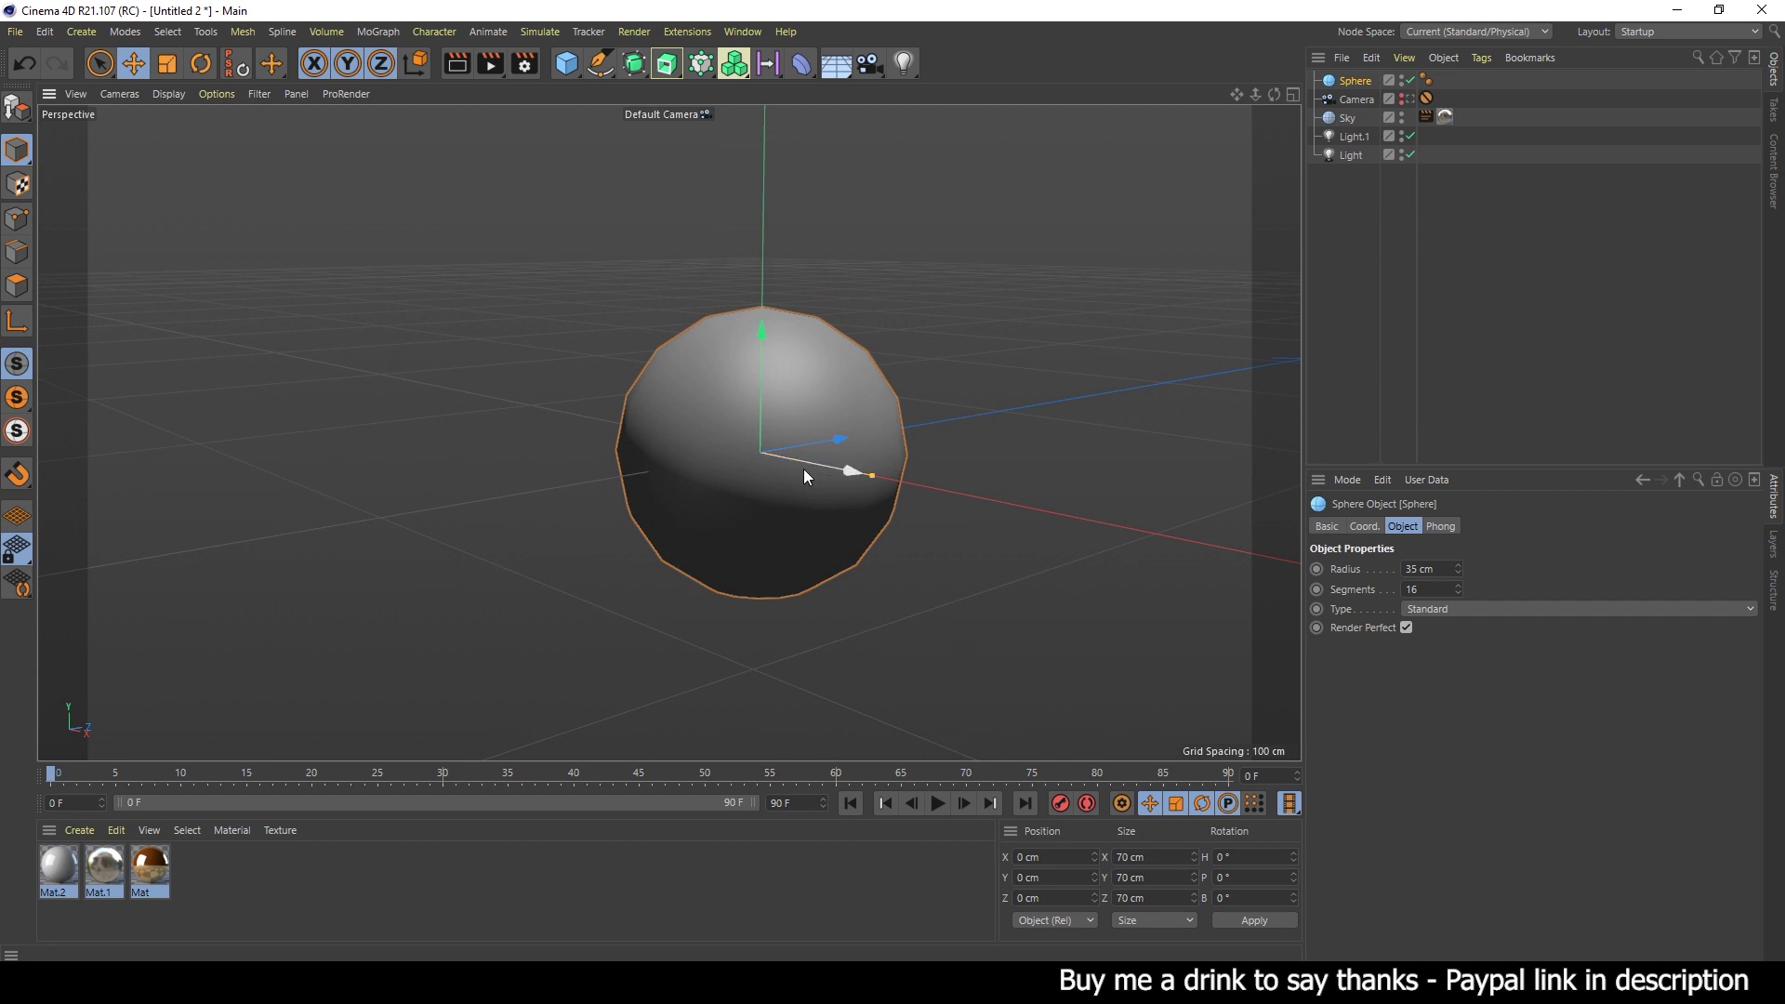
pyautogui.moveTo(776, 455)
pyautogui.keyDown('alt'); pyautogui.mouseDown()
pyautogui.moveTo(711, 448)
pyautogui.moveTo(766, 409)
pyautogui.mouseUp(); pyautogui.keyUp('alt')
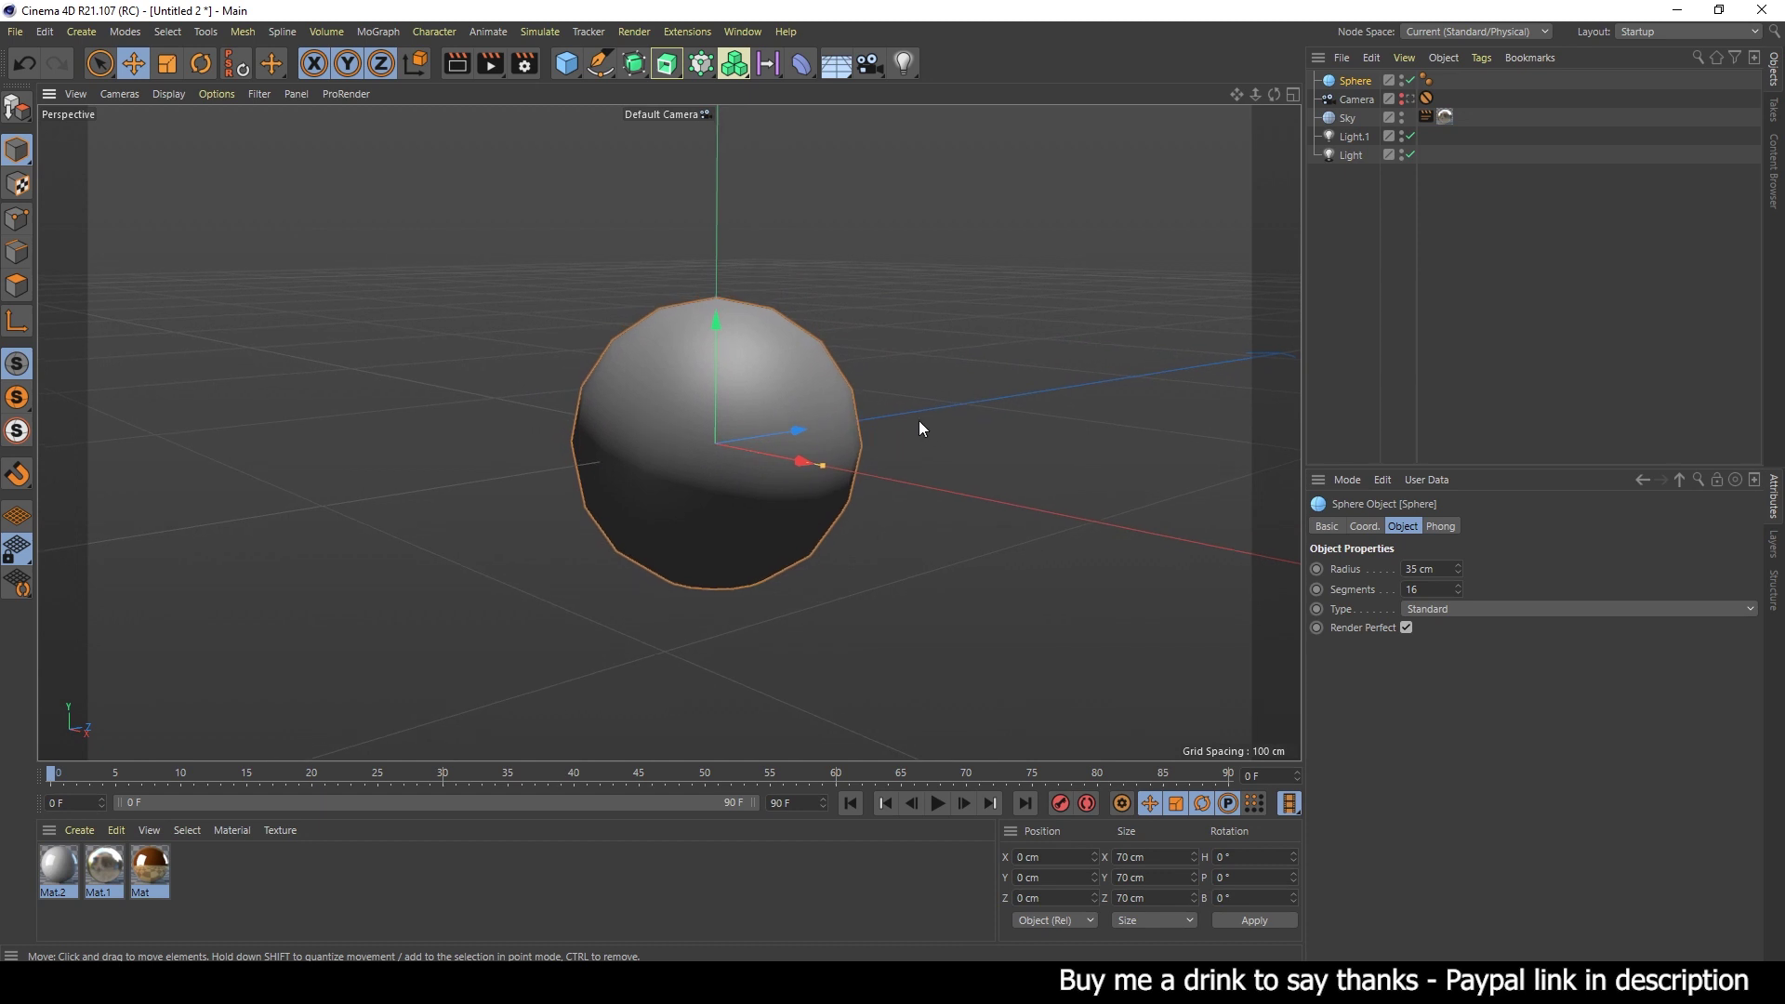
# - Add a Torus with 40 cm ring radius and 3 cm pipe radius around the sphere
pyautogui.click(567, 67)
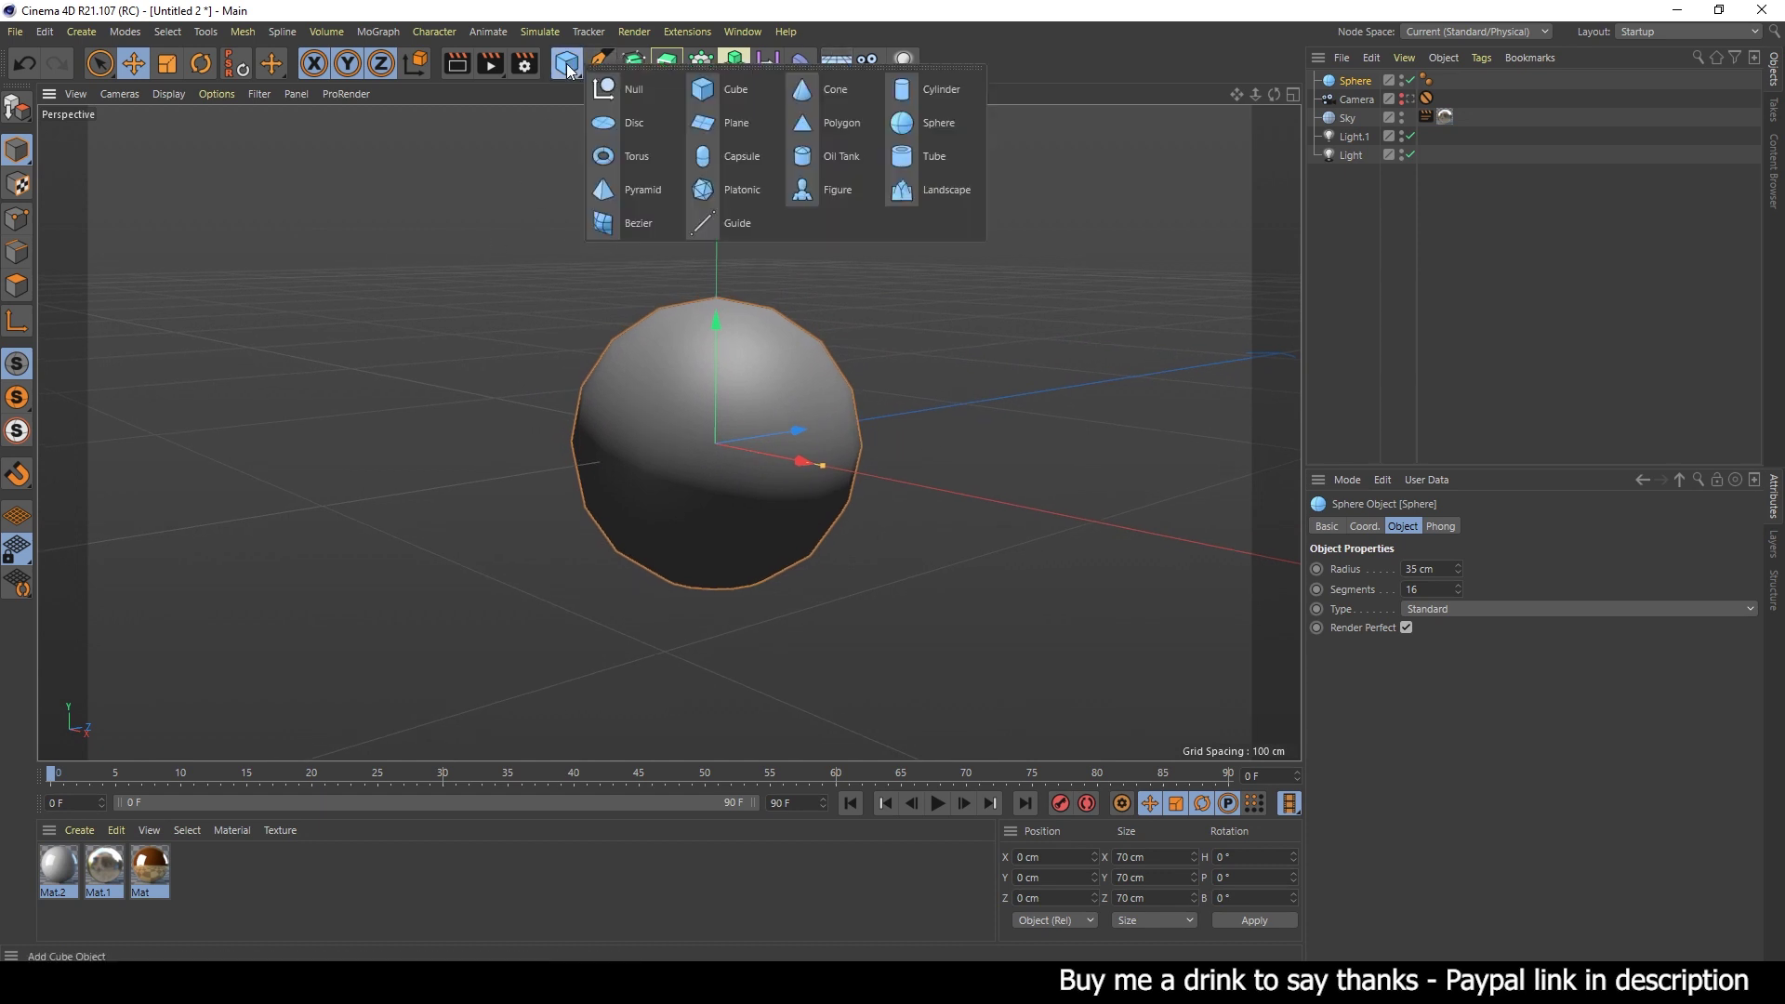
pyautogui.click(649, 165)
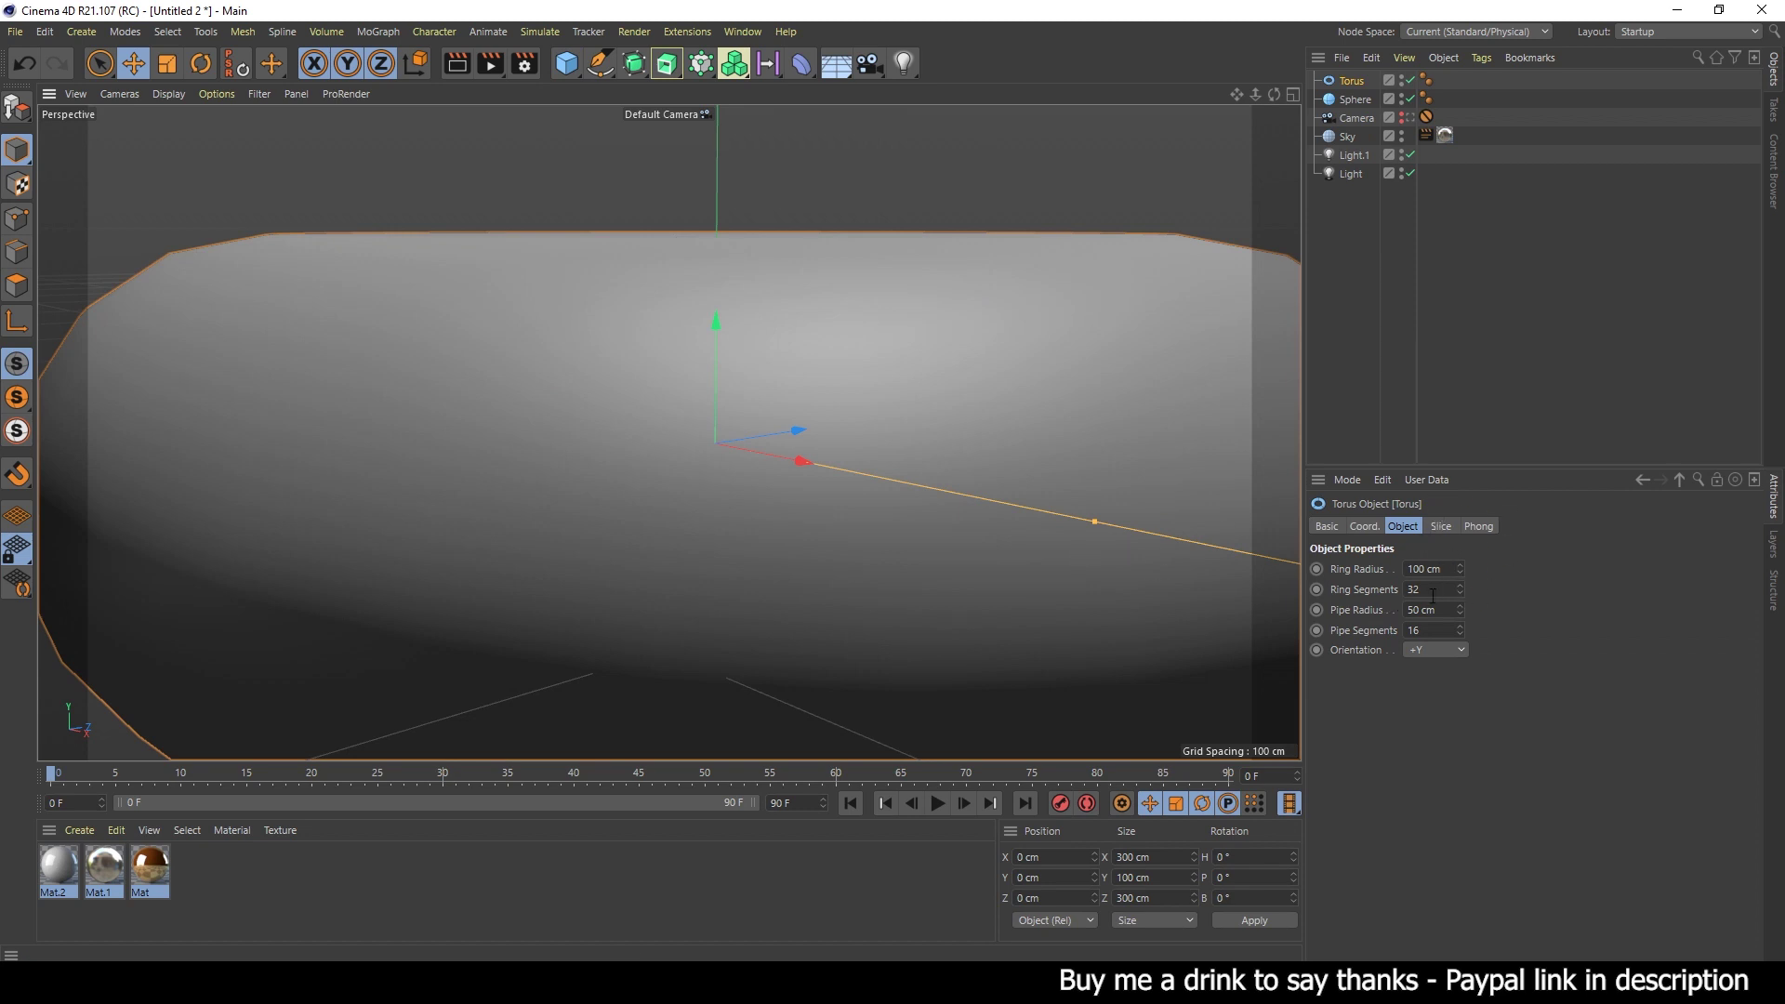
pyautogui.moveTo(1445, 573); pyautogui.dragTo(1336, 573)
pyautogui.click(1348, 571)
pyautogui.click(1447, 569)
pyautogui.write('40')
pyautogui.press('Return')
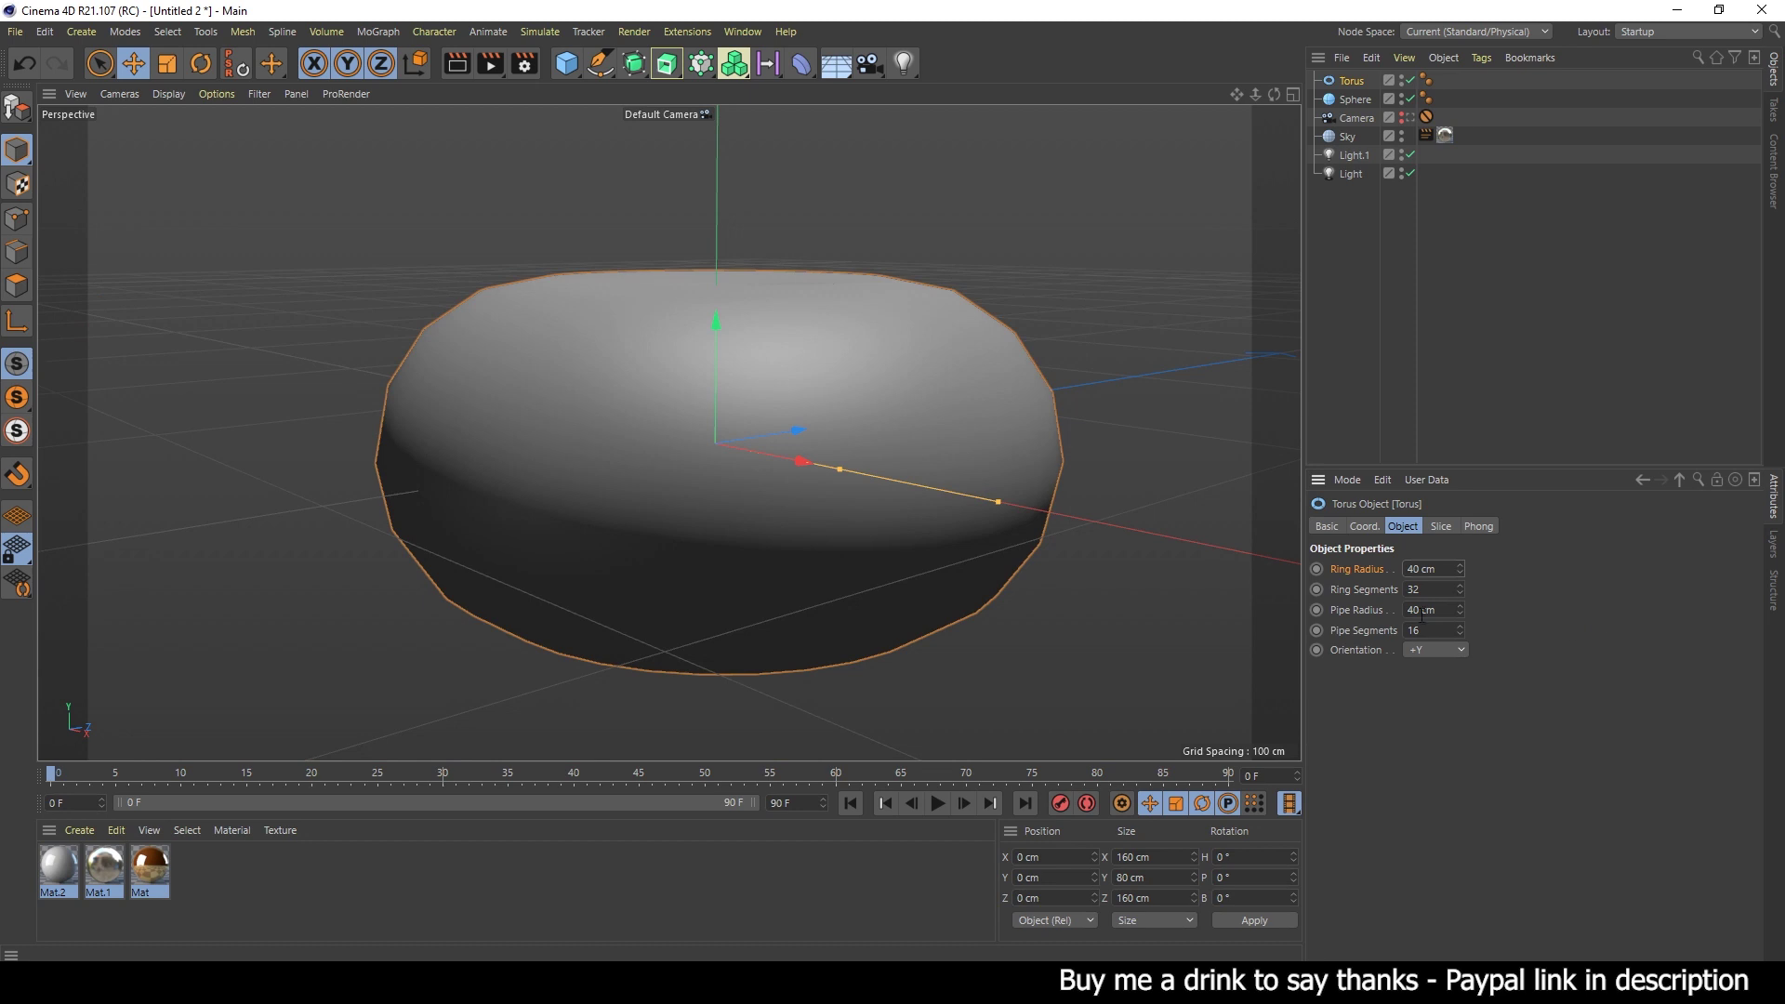
pyautogui.click(1443, 608)
pyautogui.write('3')
pyautogui.press('Return')
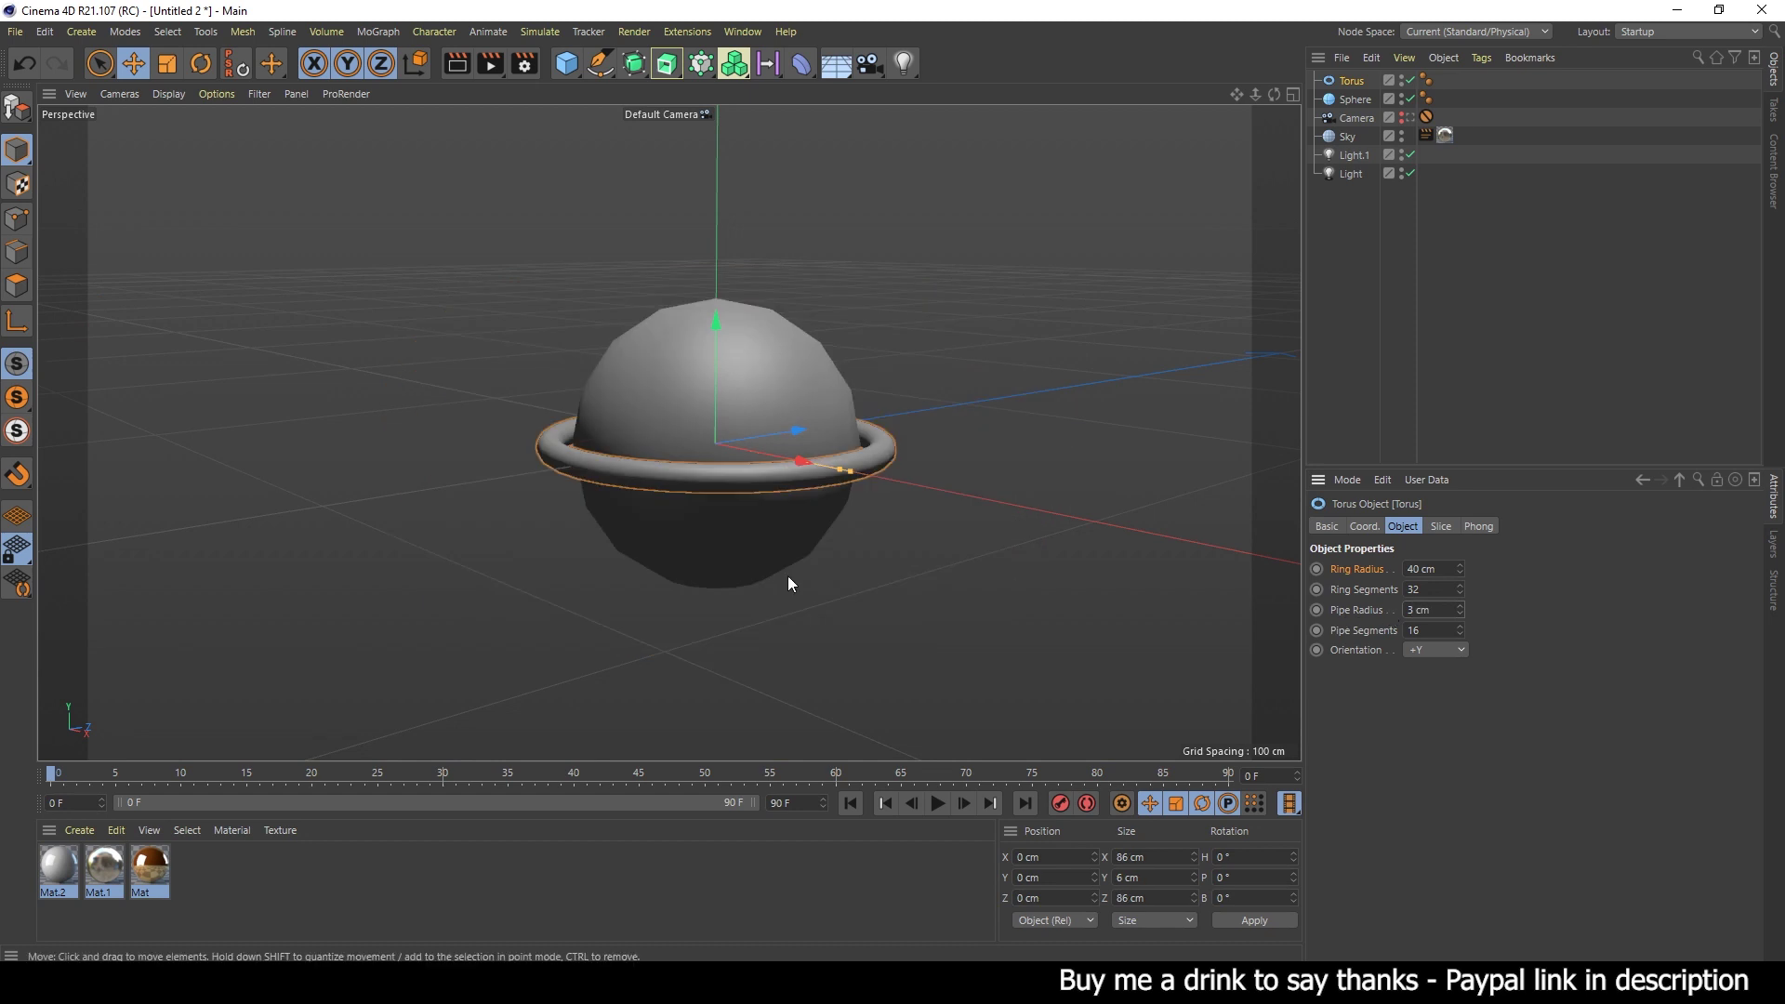
pyautogui.scroll(2, 710, 449)
pyautogui.moveTo(701, 438)
pyautogui.keyDown('alt'); pyautogui.mouseDown()
pyautogui.moveTo(723, 563)
pyautogui.moveTo(690, 433)
pyautogui.moveTo(780, 455)
pyautogui.moveTo(768, 433)
pyautogui.moveTo(784, 456)
pyautogui.mouseUp(); pyautogui.keyUp('alt')
pyautogui.scroll(-3, 882, 443)
pyautogui.keyDown('alt'); pyautogui.moveTo(844, 394); pyautogui.dragTo(802, 478); pyautogui.keyUp('alt')
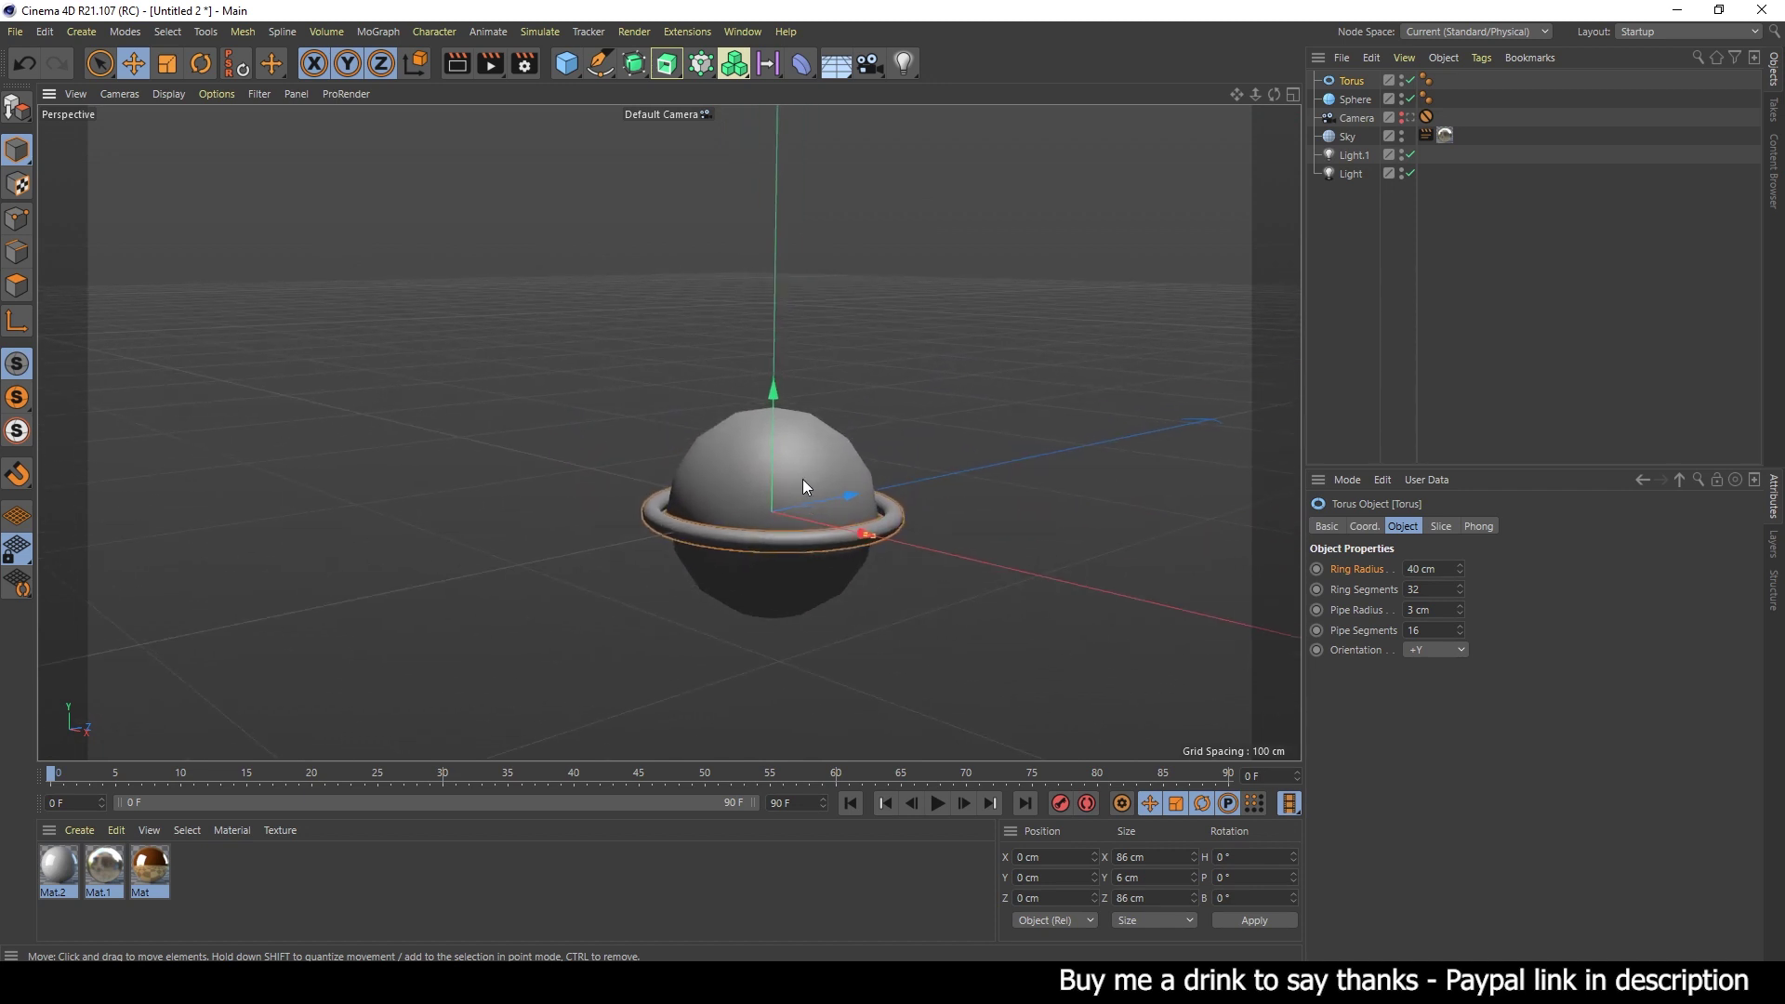
# - Raise the selected sphere and torus to about Y 200 cm, viewed through the scene camera
pyautogui.click(841, 445)
pyautogui.keyDown('shift'); pyautogui.click(903, 517); pyautogui.keyUp('shift')
pyautogui.moveTo(943, 517)
pyautogui.keyDown('alt'); pyautogui.mouseDown()
pyautogui.moveTo(840, 500)
pyautogui.moveTo(797, 563)
pyautogui.mouseUp(); pyautogui.keyUp('alt')
pyautogui.moveTo(790, 449)
pyautogui.mouseDown()
pyautogui.moveTo(849, 114)
pyautogui.moveTo(913, 264)
pyautogui.moveTo(857, 362)
pyautogui.mouseUp()
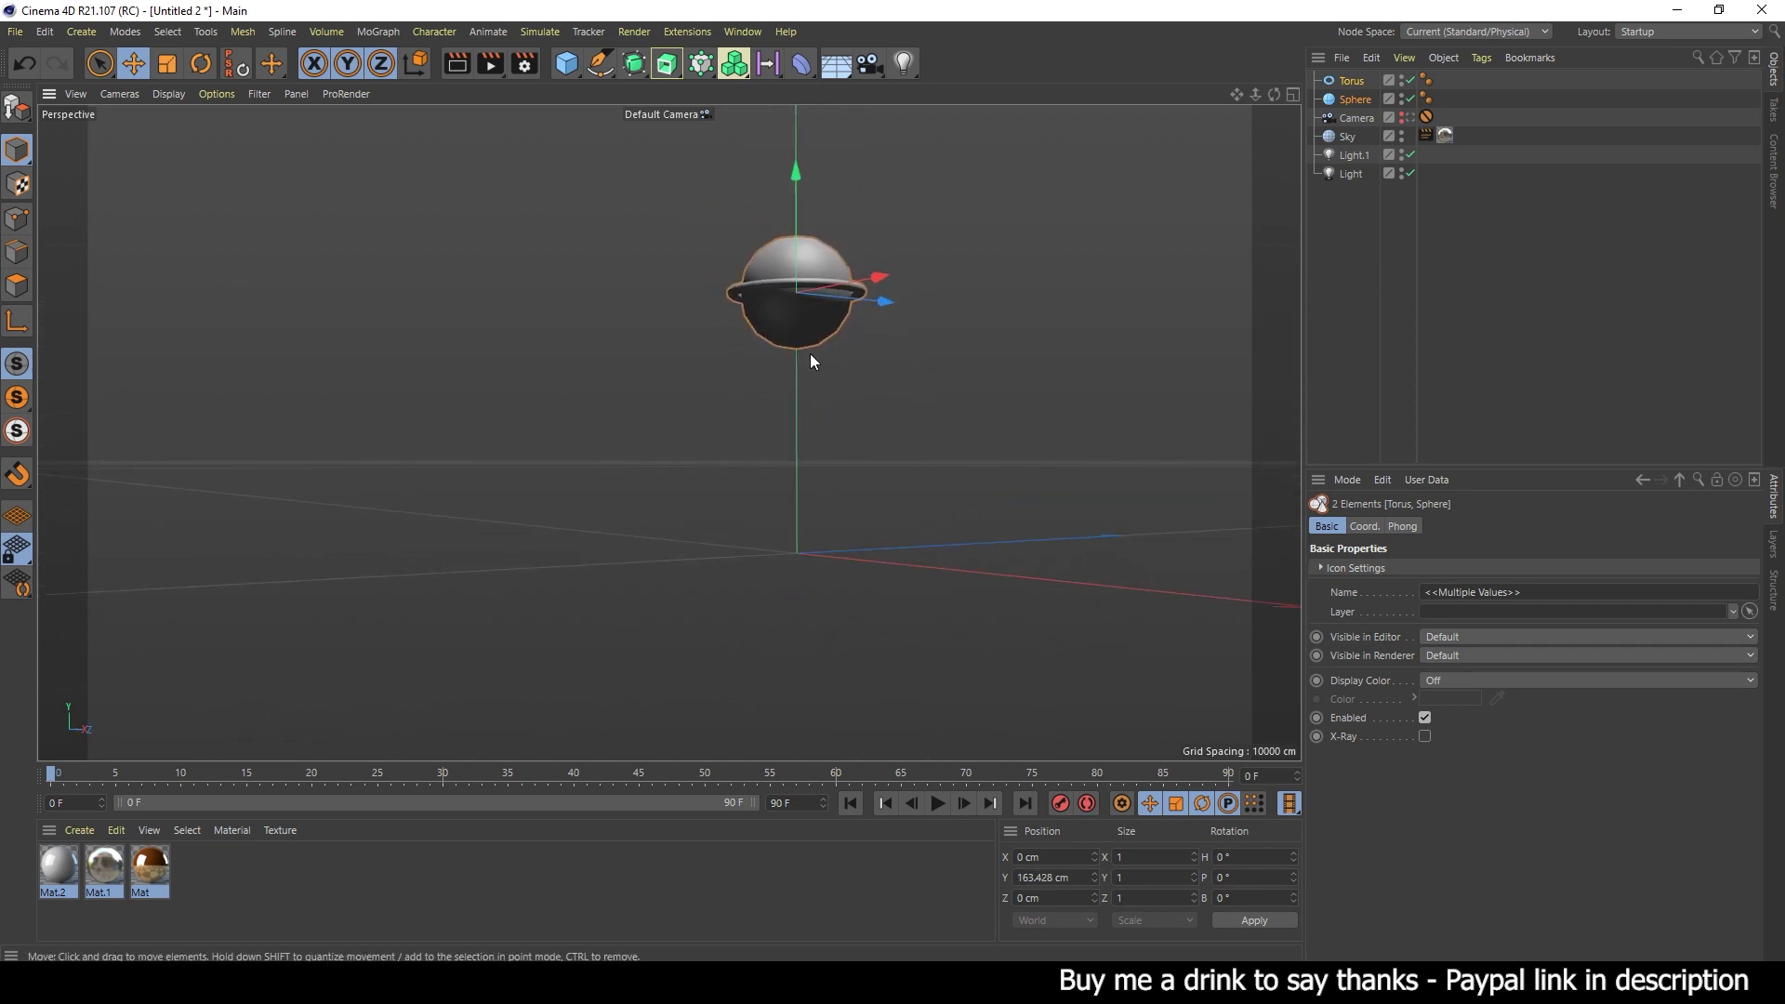
pyautogui.click(1410, 117)
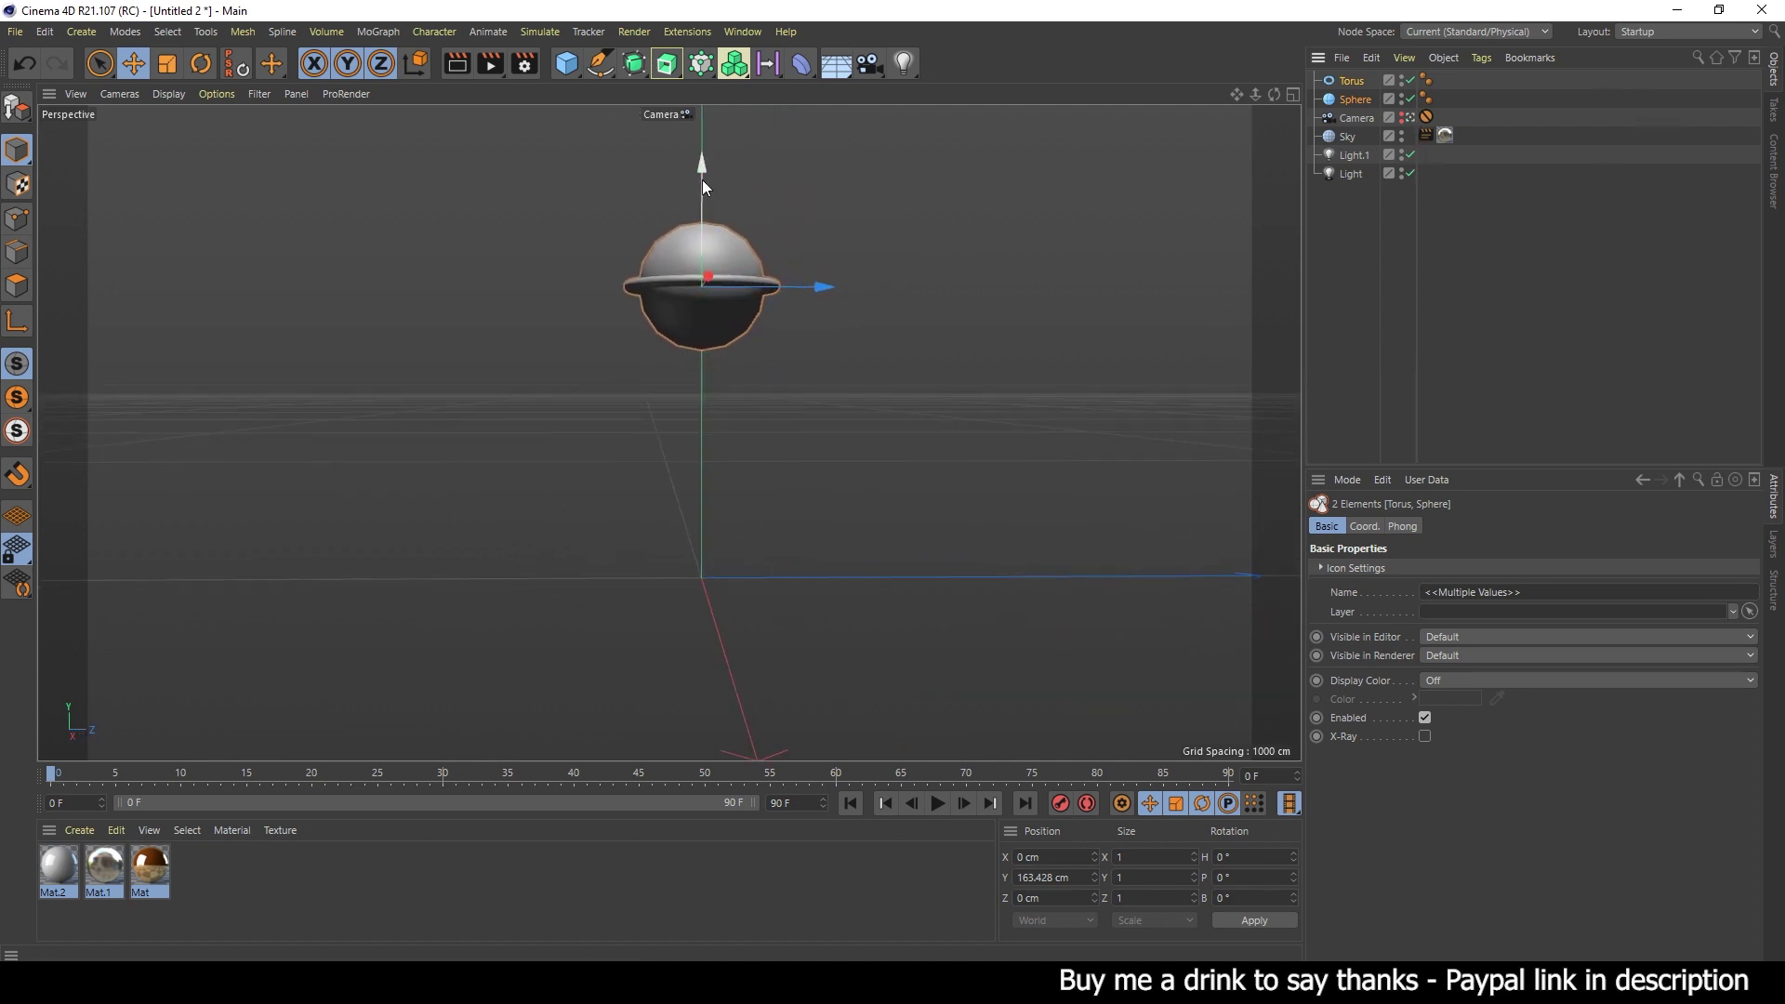
pyautogui.moveTo(701, 180); pyautogui.dragTo(708, 113)
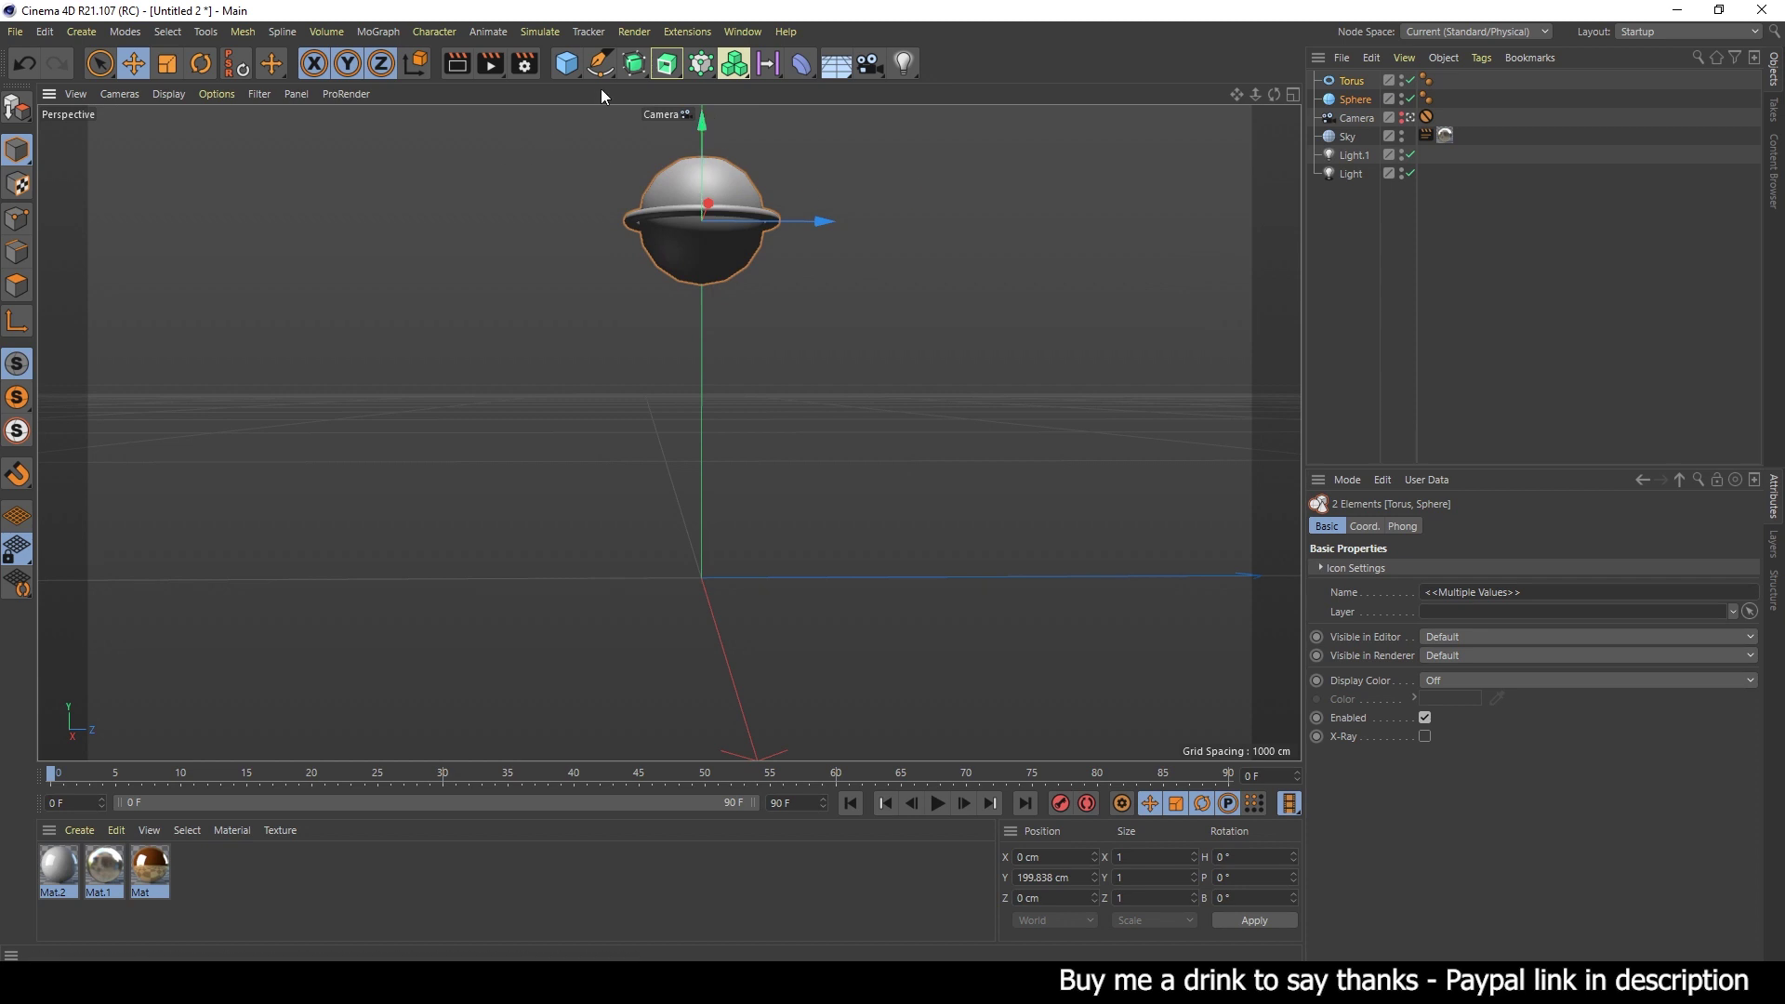
pyautogui.click(571, 65)
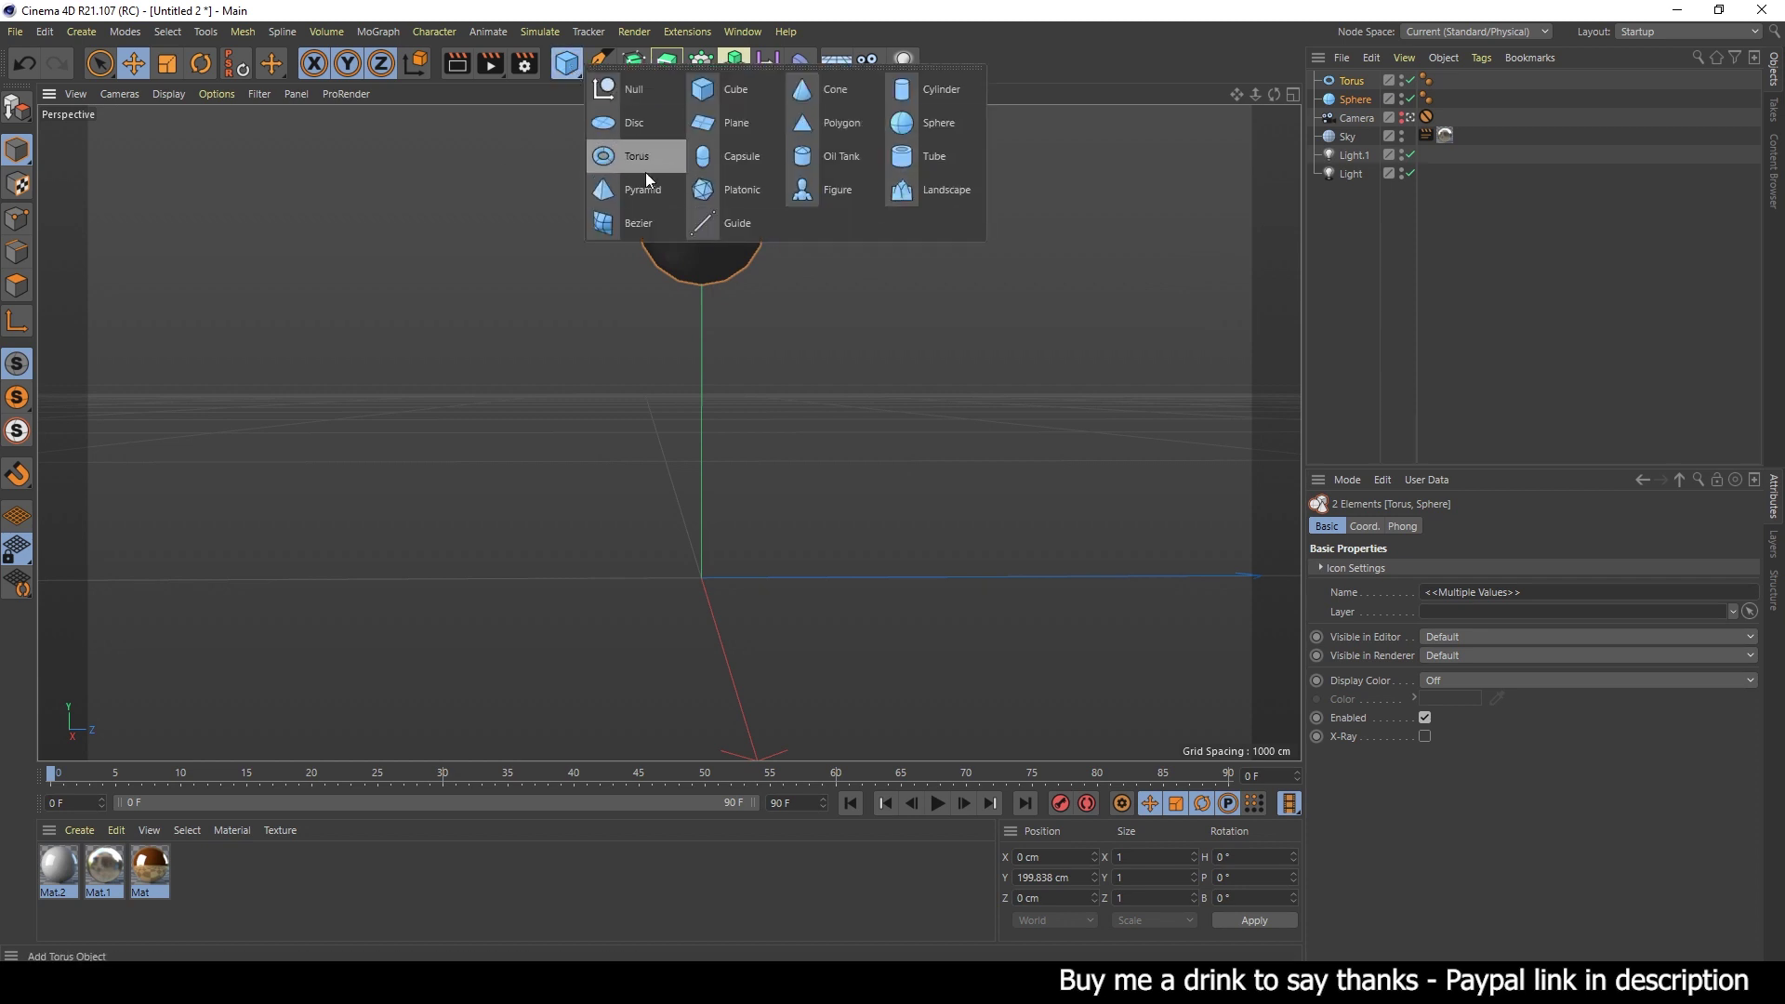
# - Add a Cylinder with 185 cm radius, 15 cm height and 131 rotation segments
pyautogui.click(912, 93)
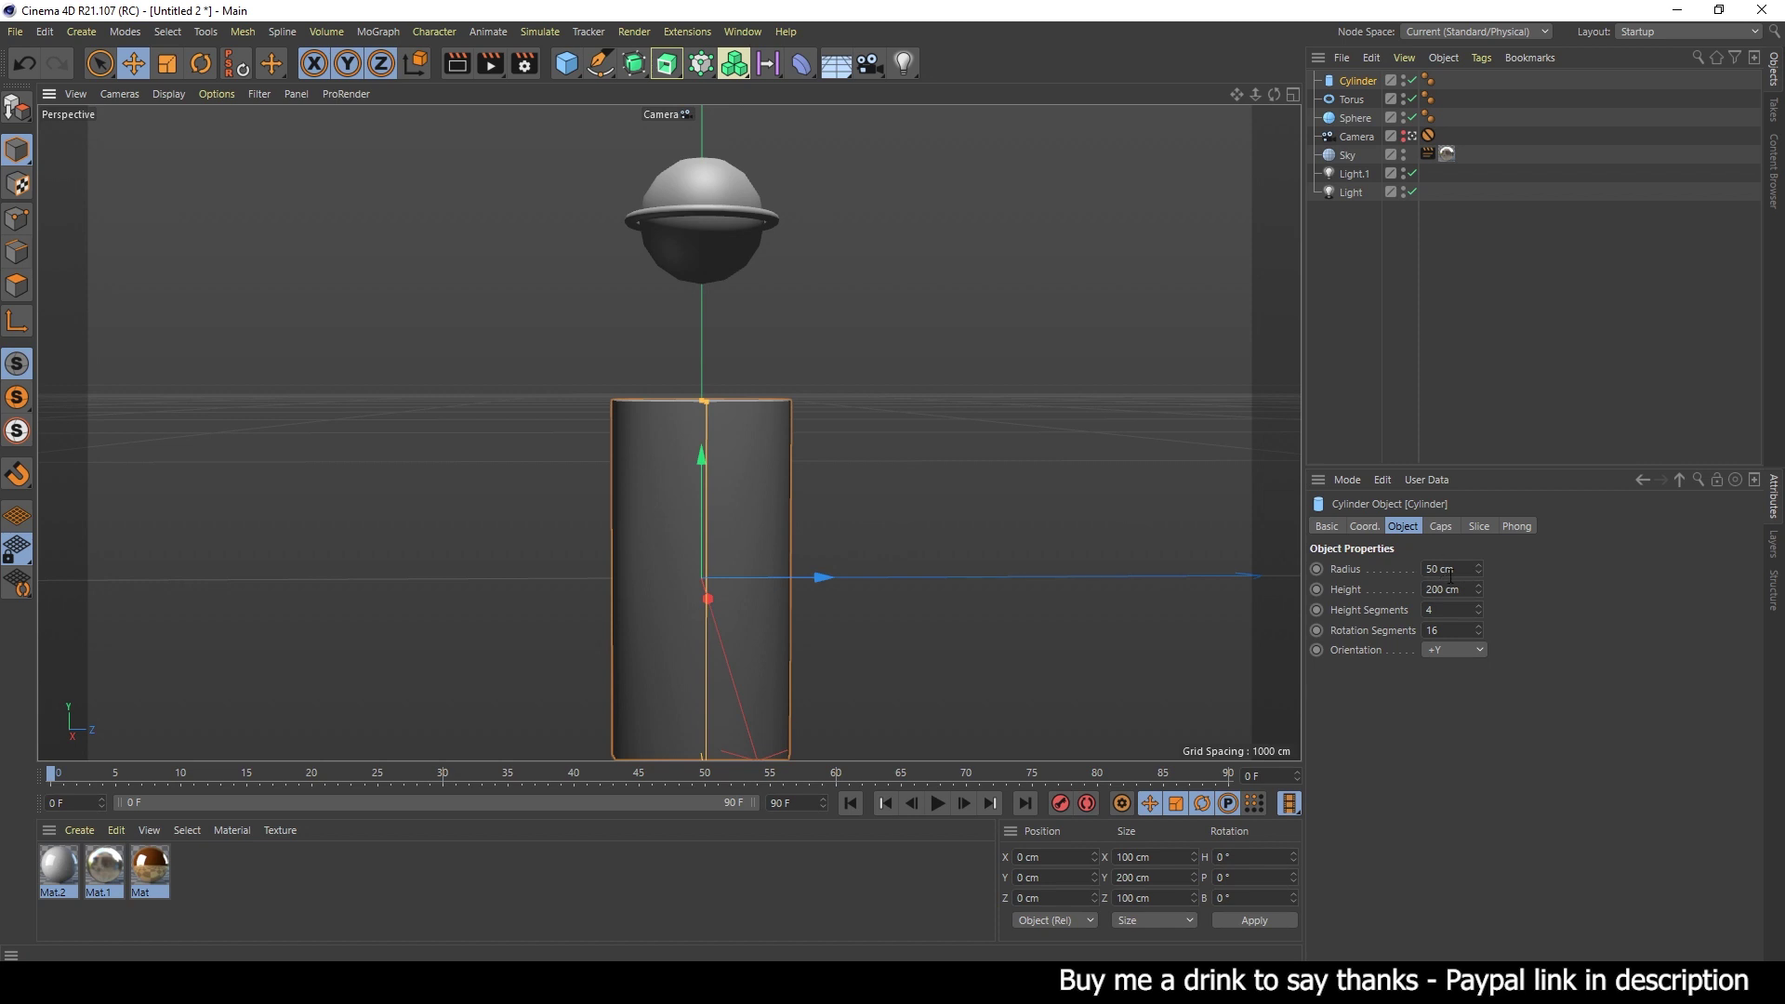
pyautogui.click(1441, 569)
pyautogui.write('185')
pyautogui.press('Return')
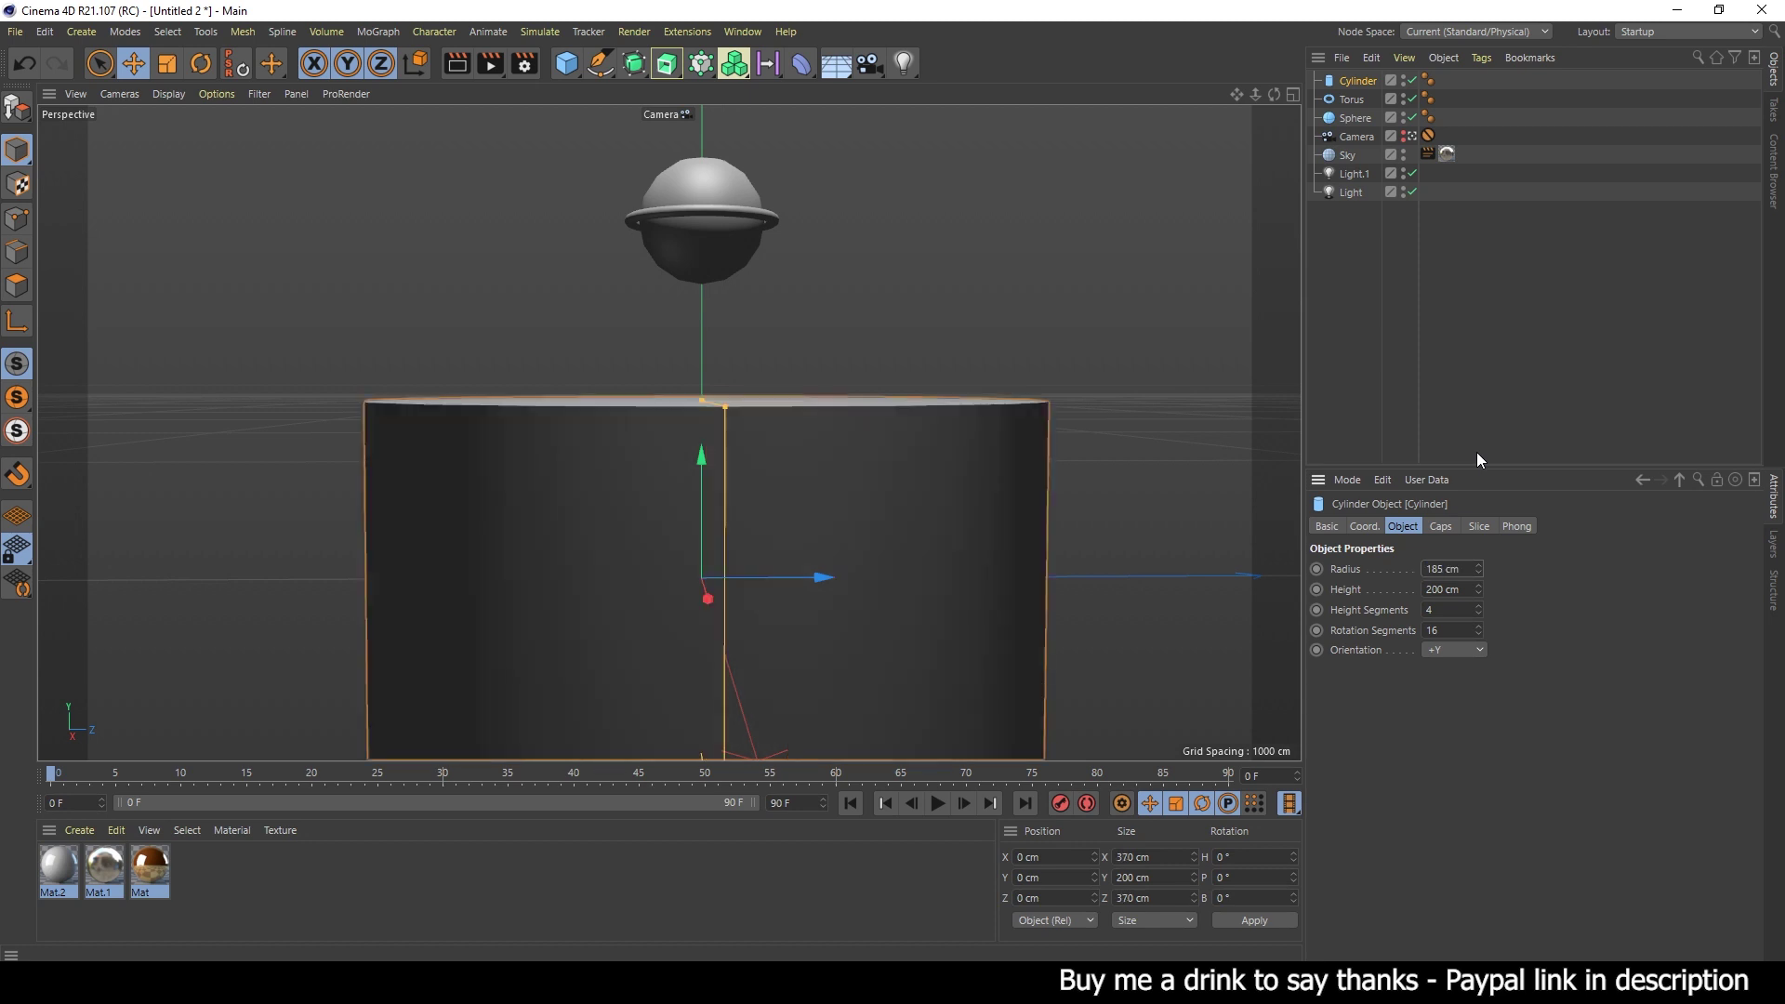
pyautogui.click(1445, 590)
pyautogui.write('15')
pyautogui.press('Return')
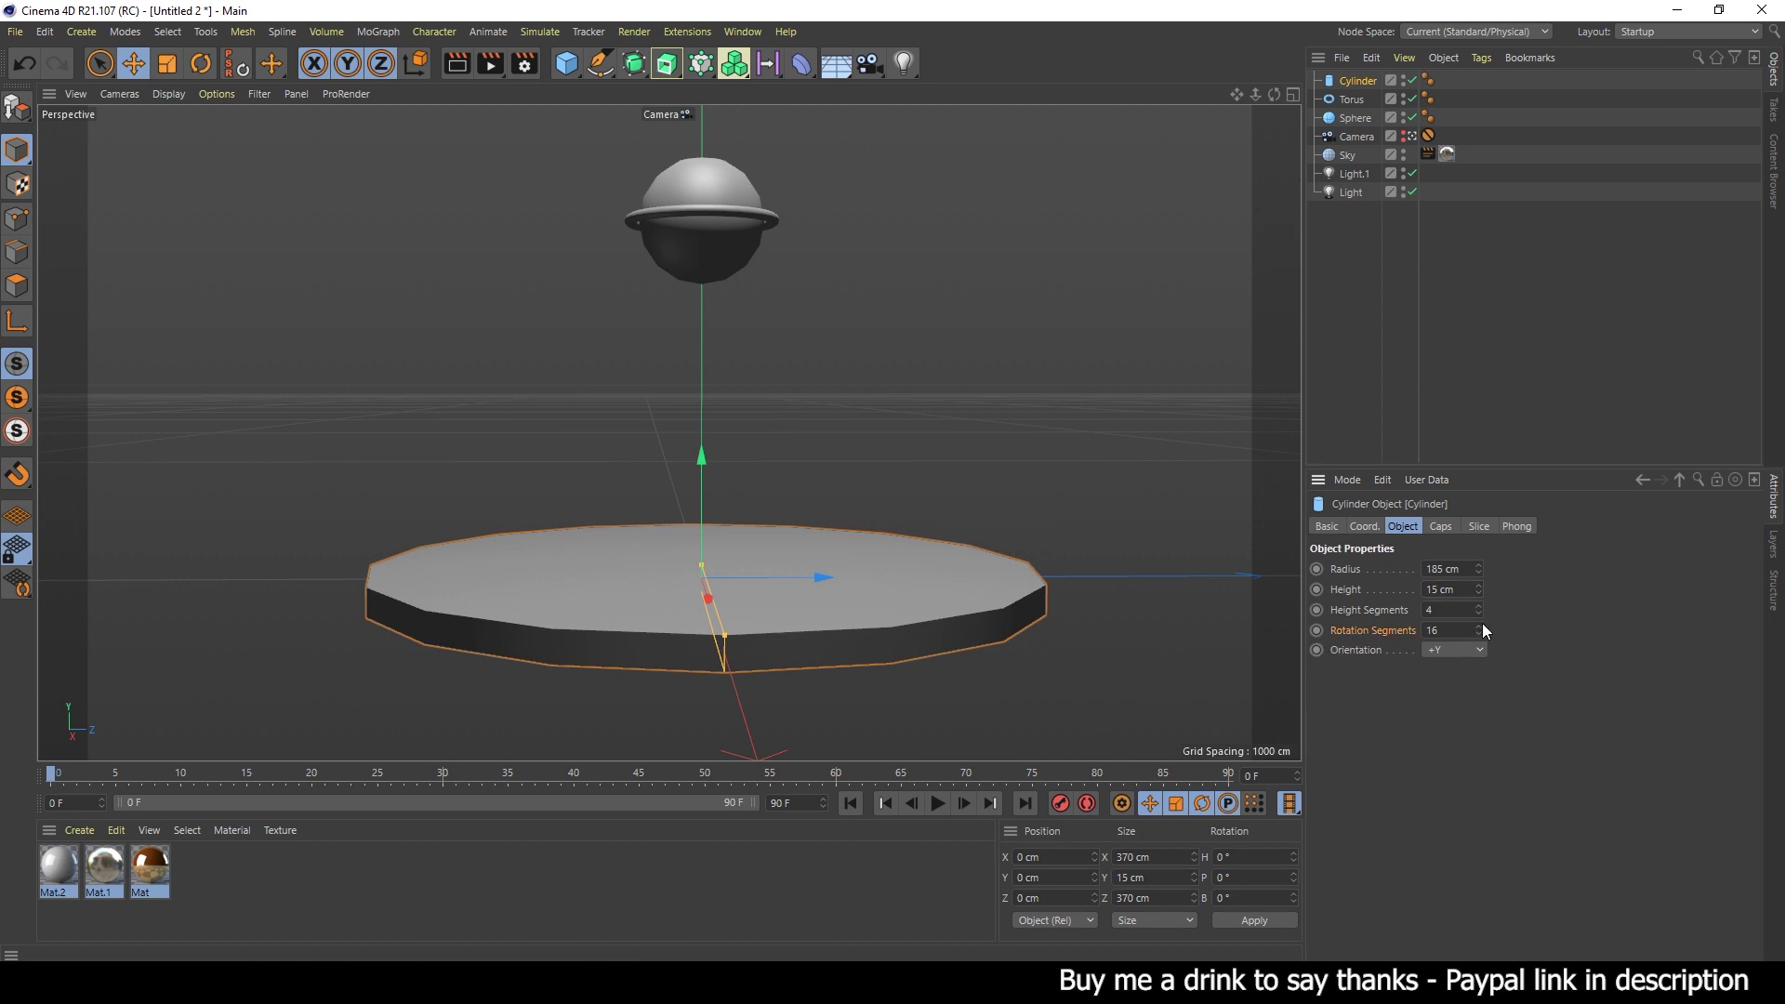
pyautogui.moveTo(1482, 625); pyautogui.dragTo(1478, 627)
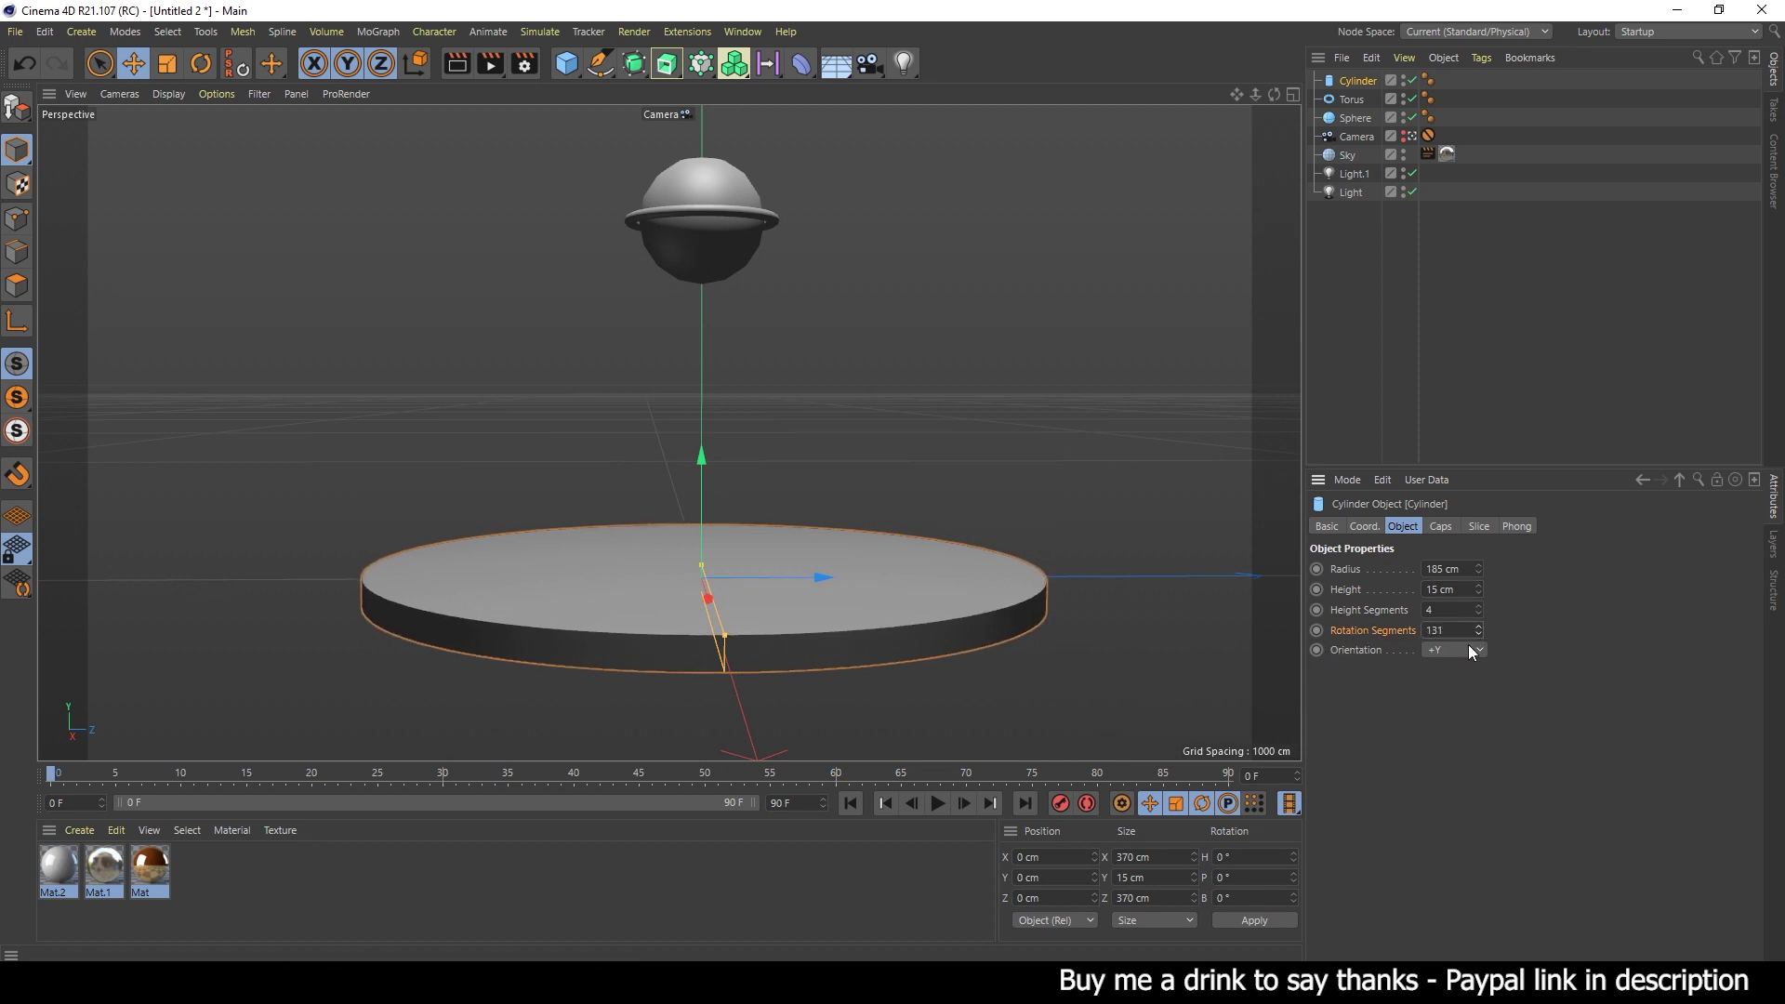
# - Enable a 2 cm cap fillet to round the disc's edges
pyautogui.click(1439, 527)
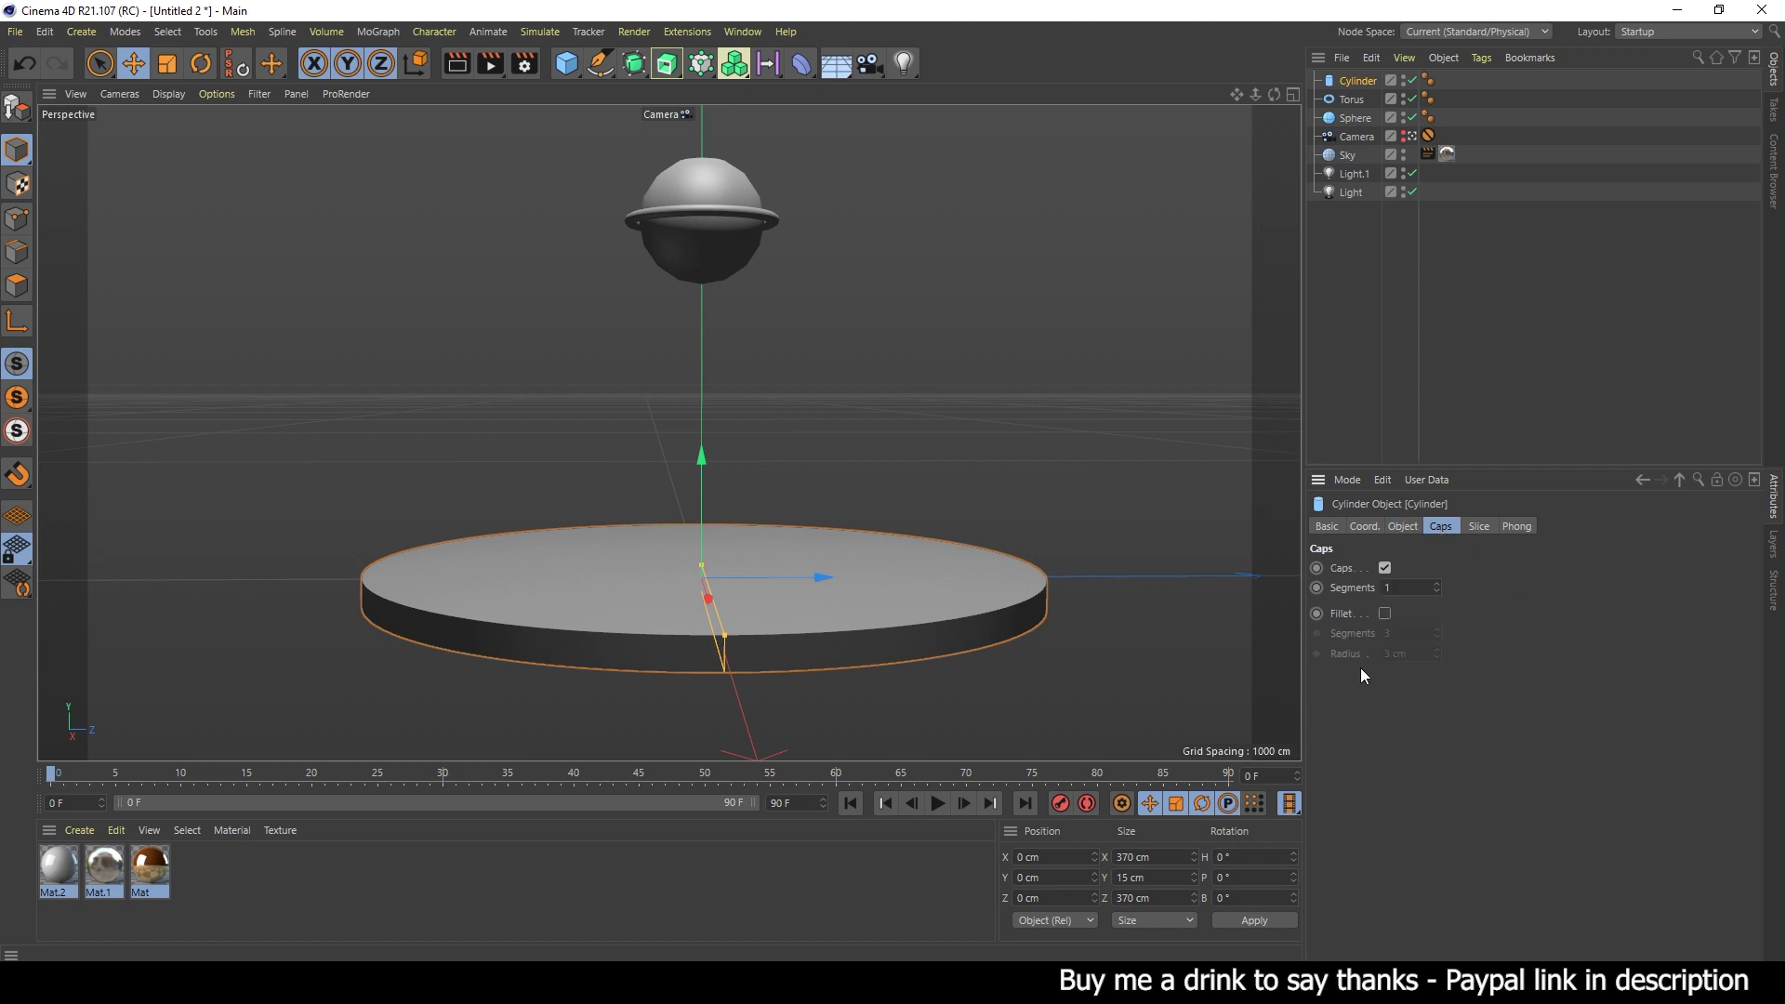
pyautogui.click(1385, 614)
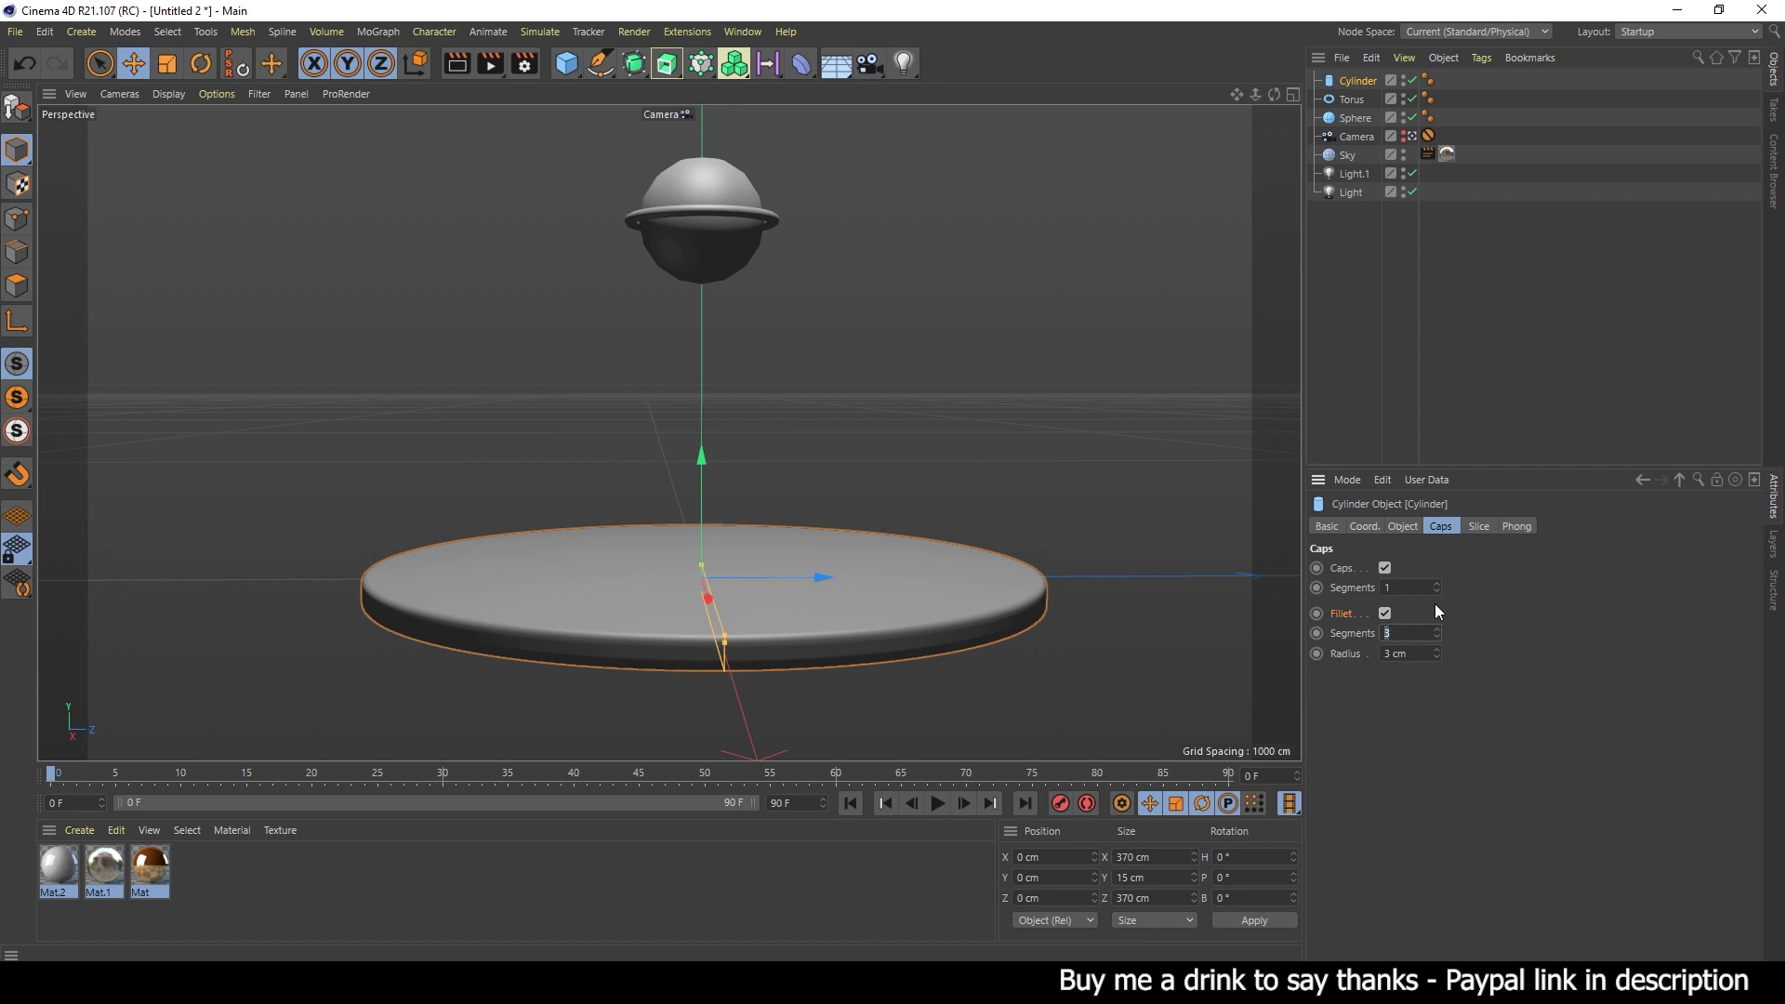
pyautogui.write('5')
pyautogui.click(1438, 658)
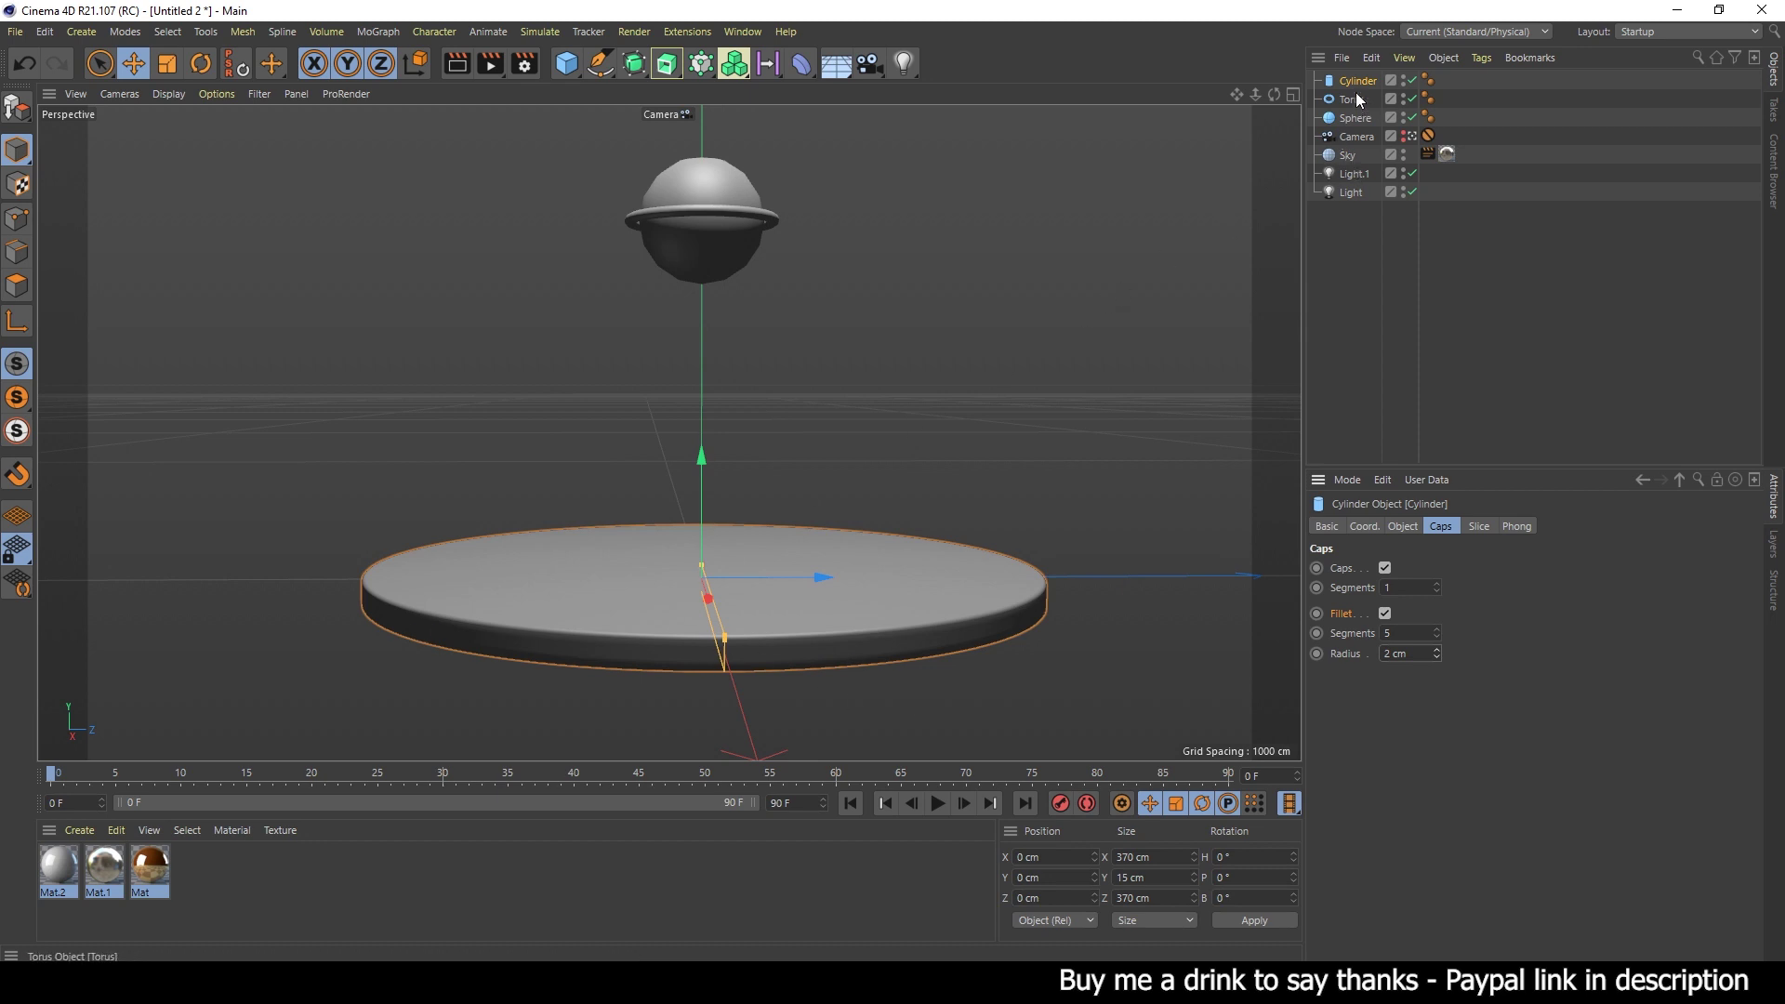
# - Duplicate the disc and give the copy a 250 cm radius
pyautogui.keyDown('ctrl'); pyautogui.moveTo(1359, 86); pyautogui.dragTo(1363, 96); pyautogui.keyUp('ctrl')
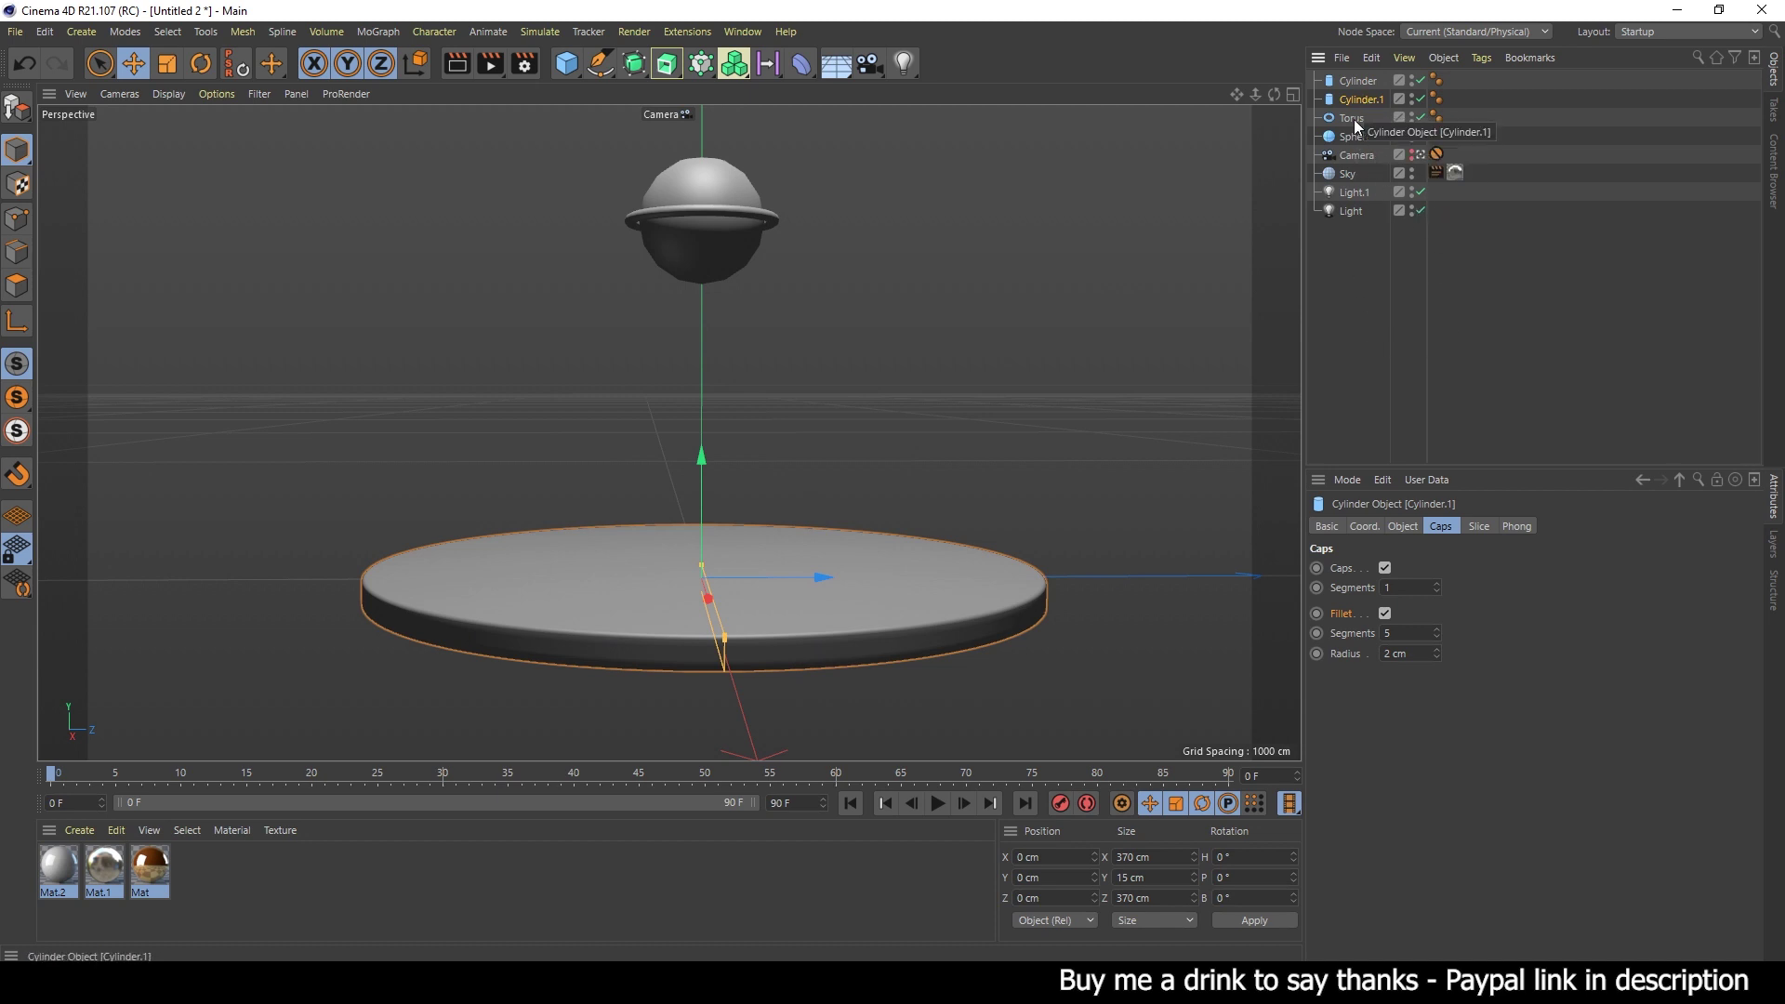
pyautogui.click(1417, 527)
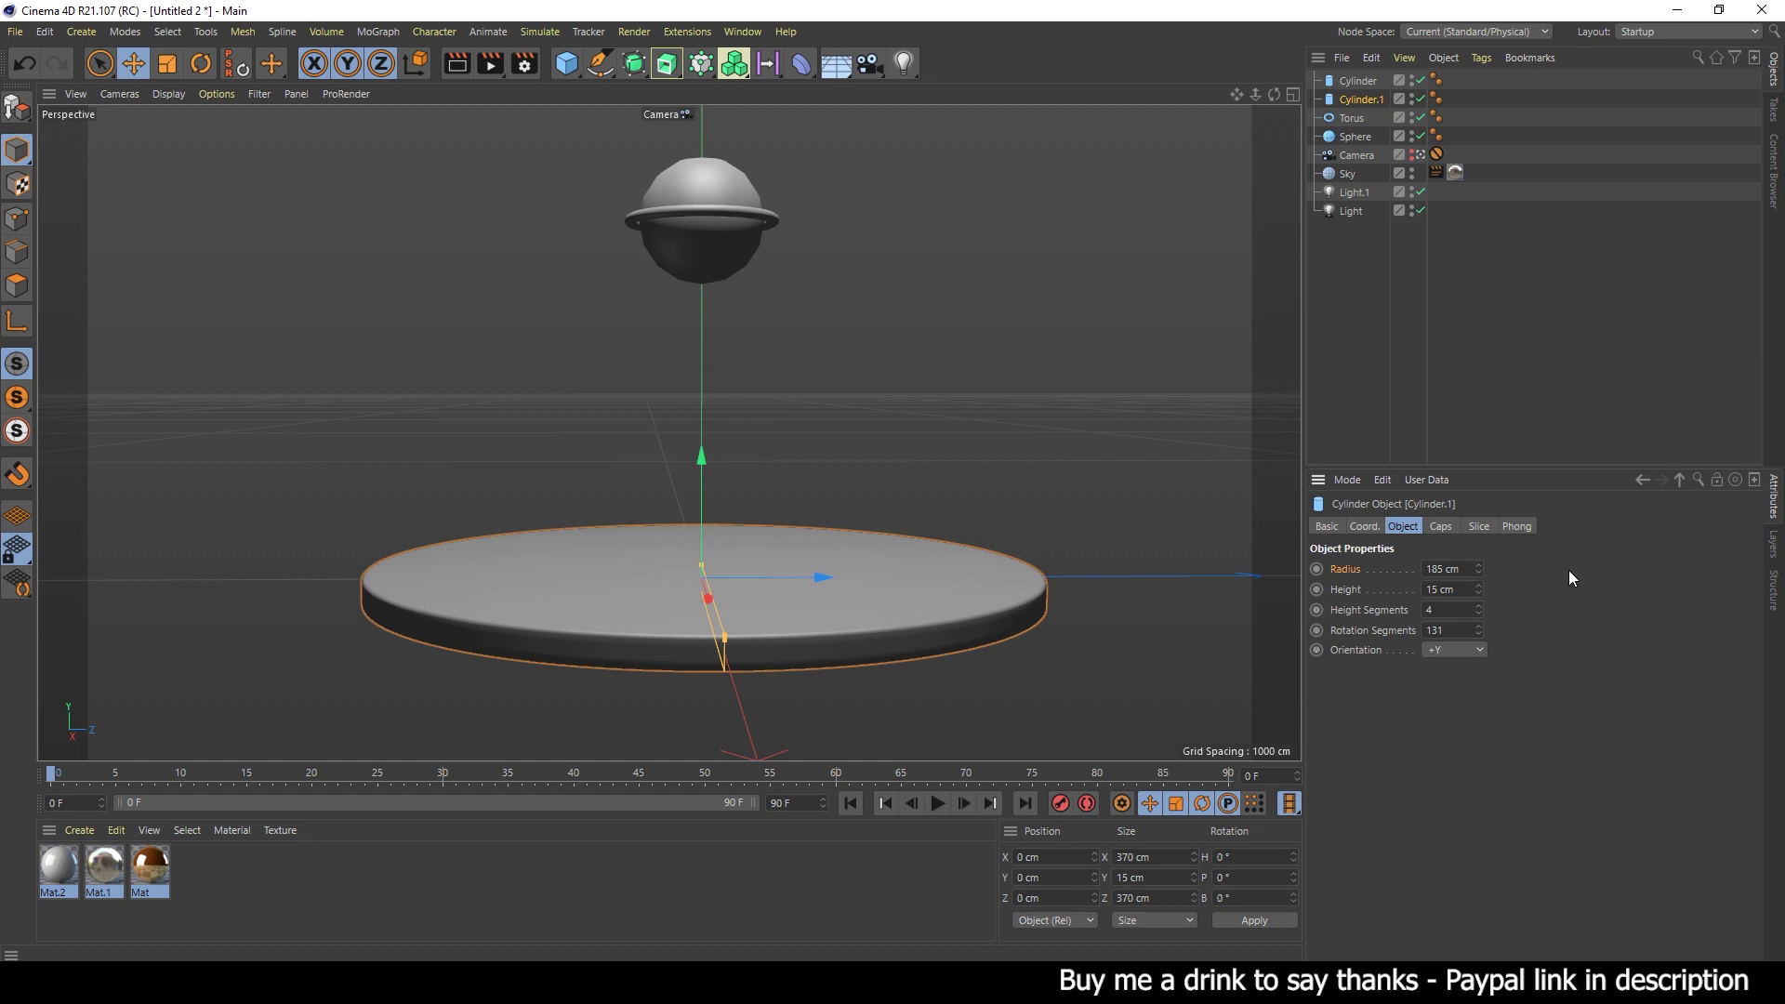
pyautogui.click(1461, 574)
pyautogui.write('250')
pyautogui.press('Return')
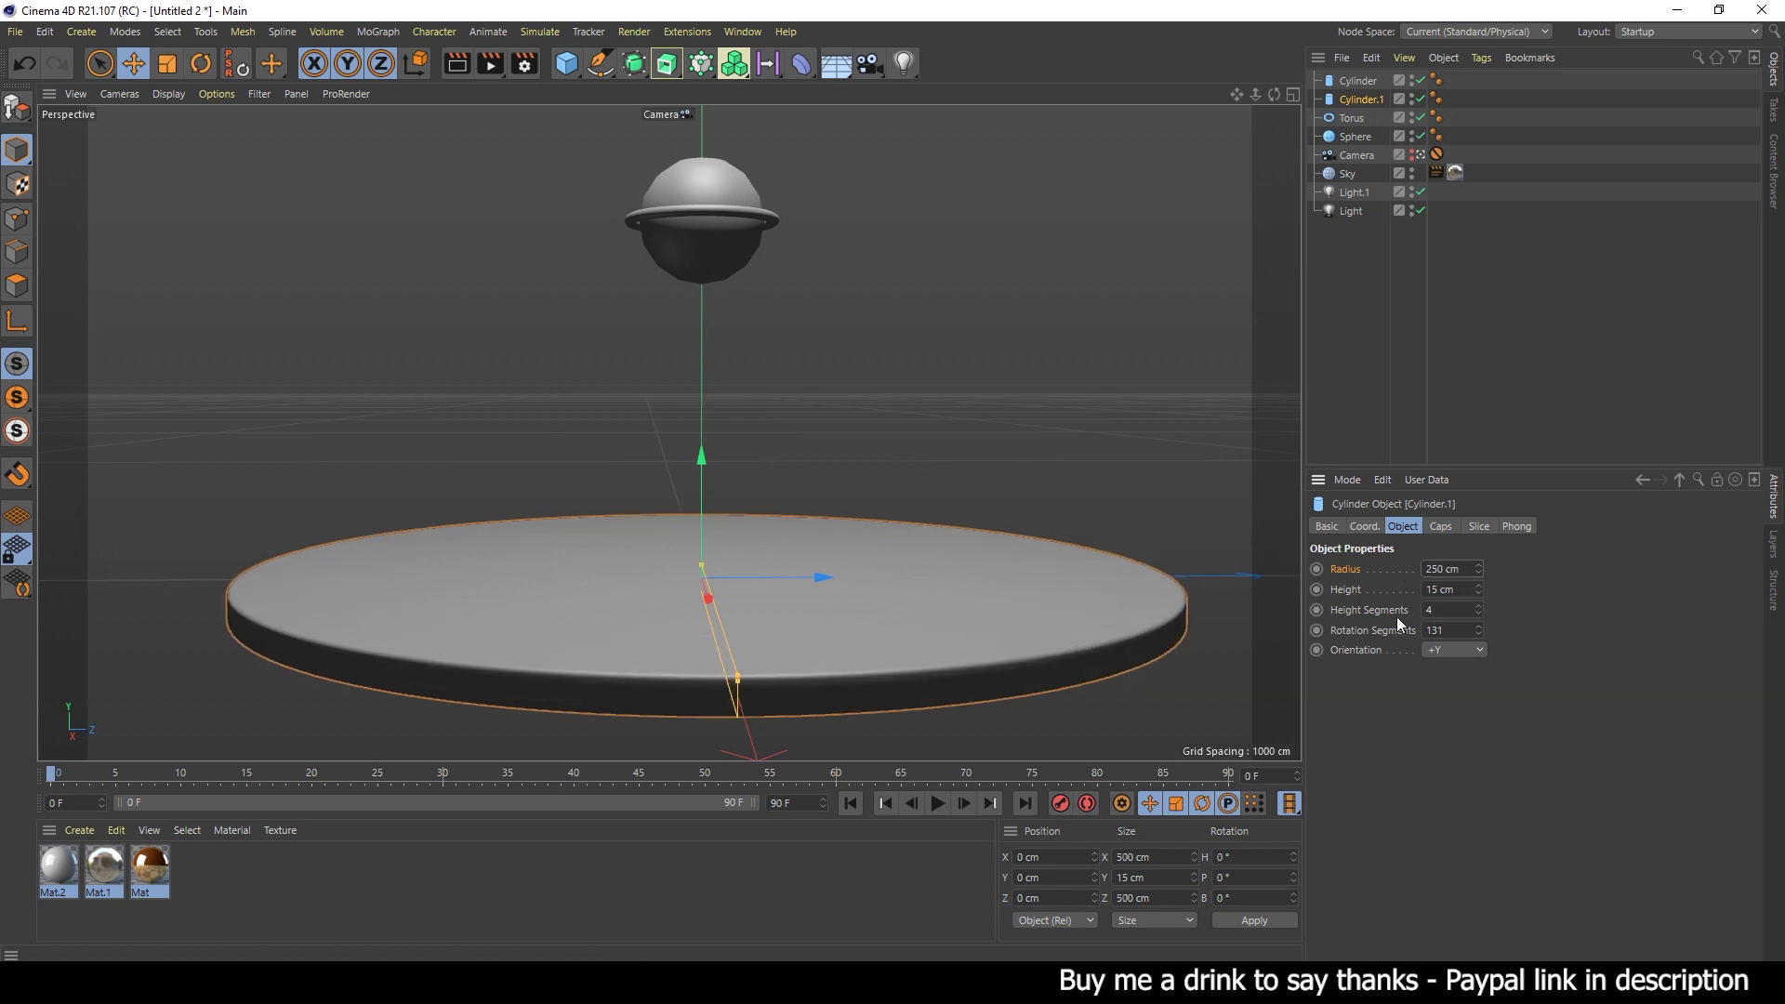
pyautogui.click(1470, 589)
pyautogui.press('Return')
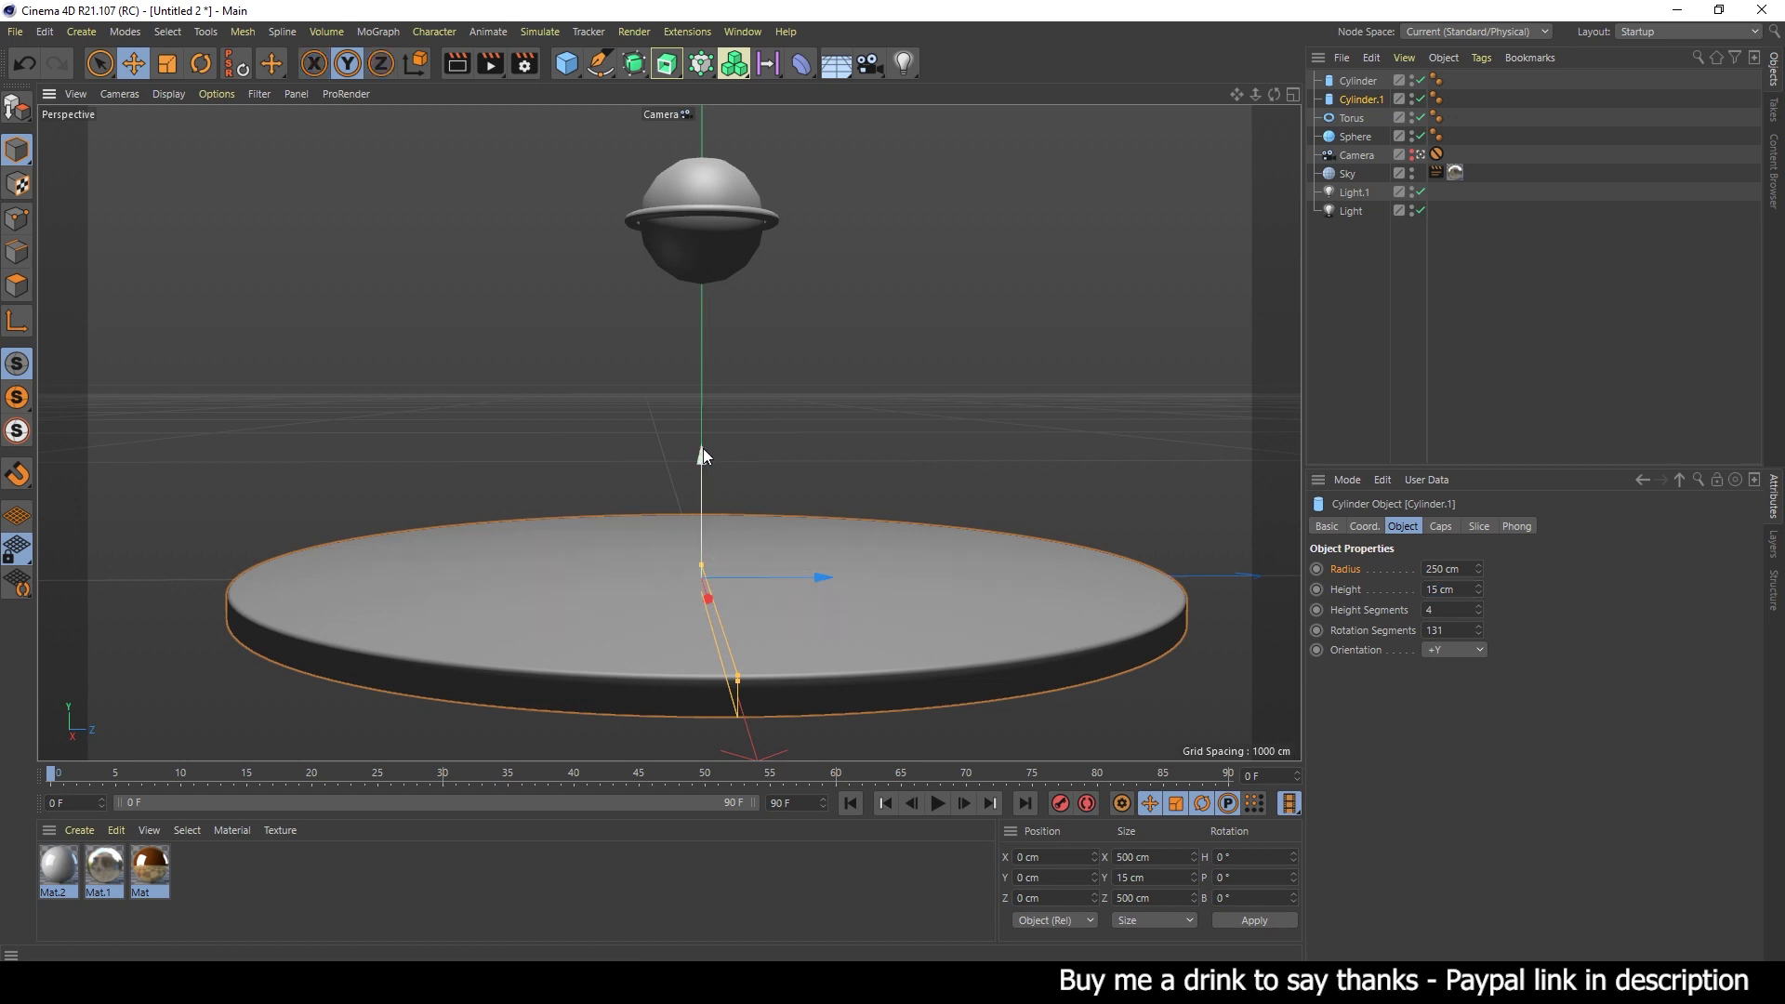
# - Lower the outer disc beneath the inner disc and set its height to 10 cm
pyautogui.moveTo(703, 455); pyautogui.dragTo(712, 472)
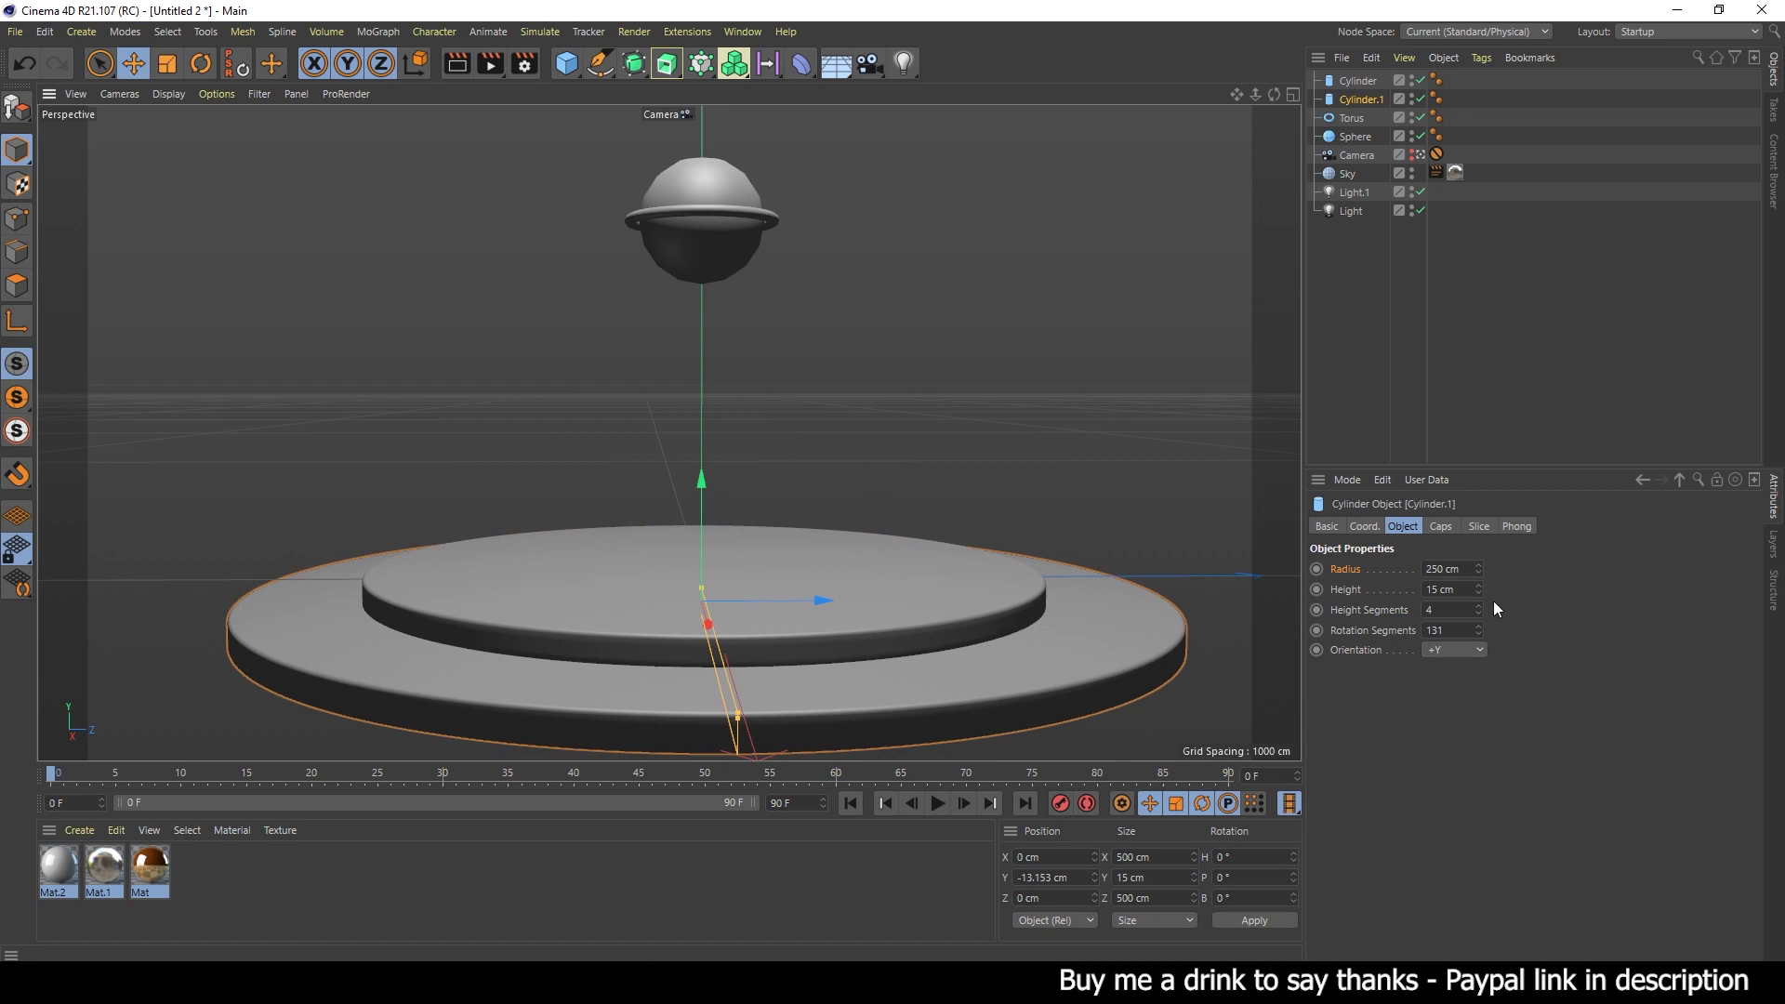
pyautogui.click(1443, 590)
pyautogui.write('10')
pyautogui.press('Return')
# - In the Front view, nudge the outer disc to Y -12.568 cm, flush beneath the inner disc
pyautogui.middleClick(1047, 489)
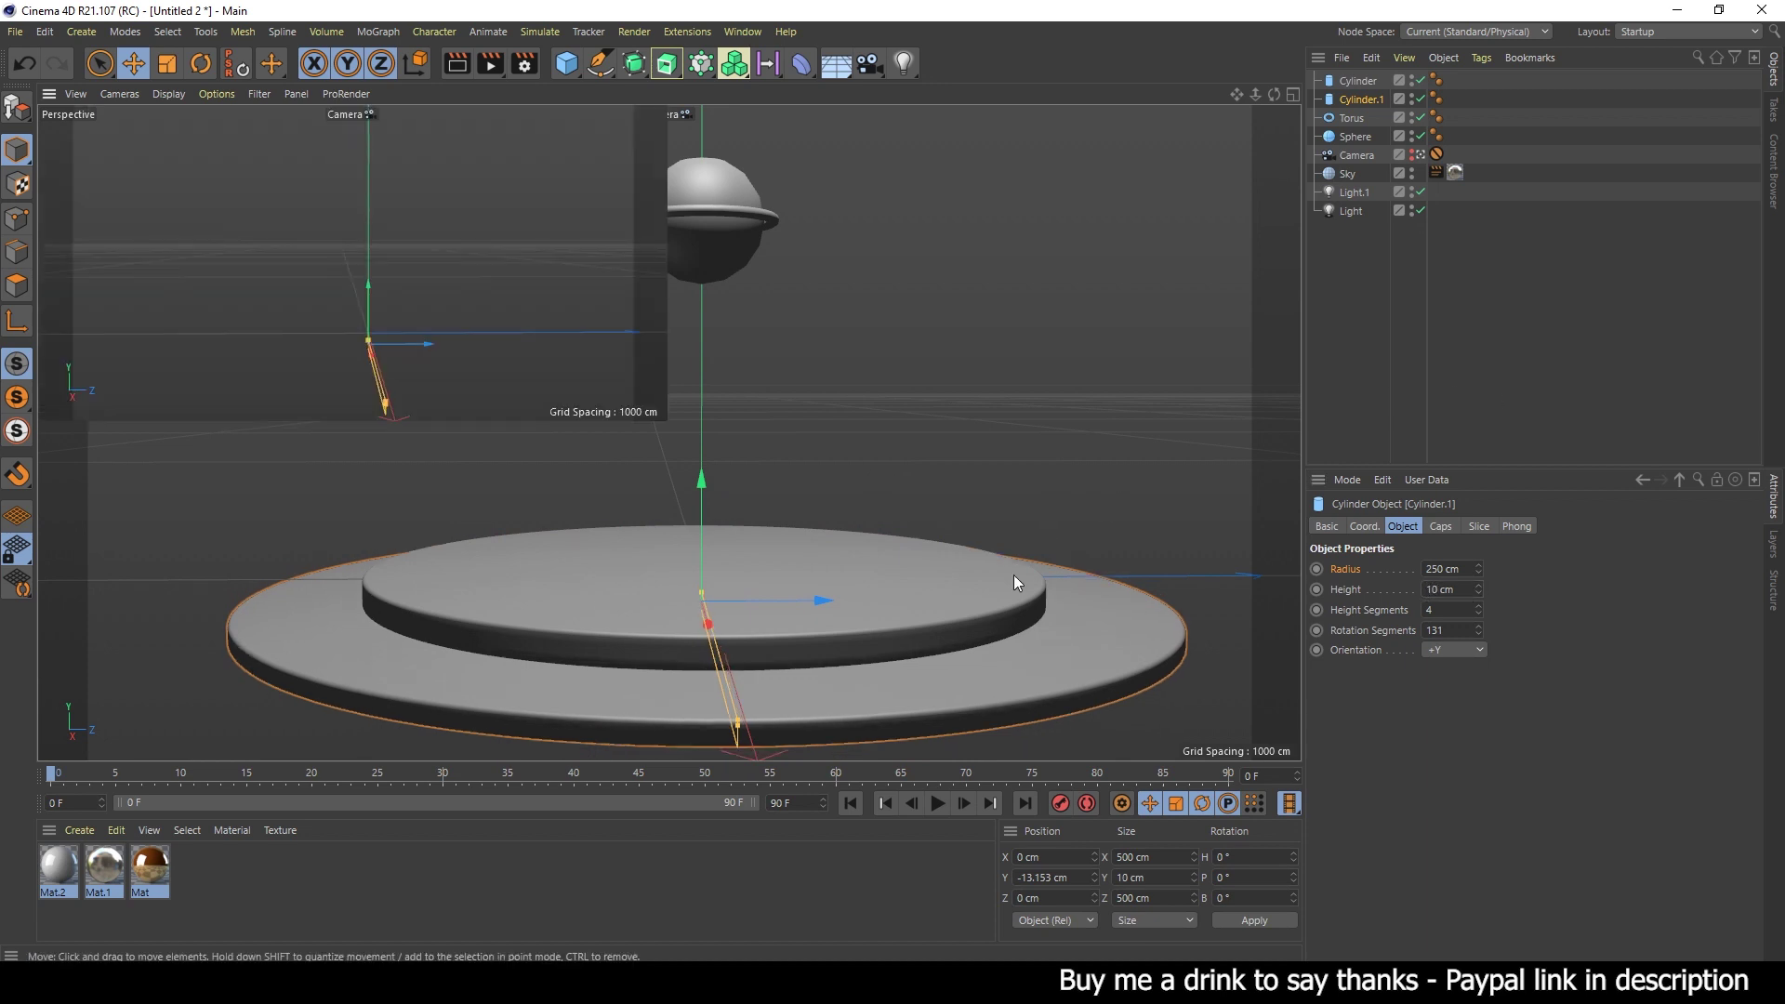
pyautogui.middleClick(1052, 566)
pyautogui.scroll(3, 864, 411)
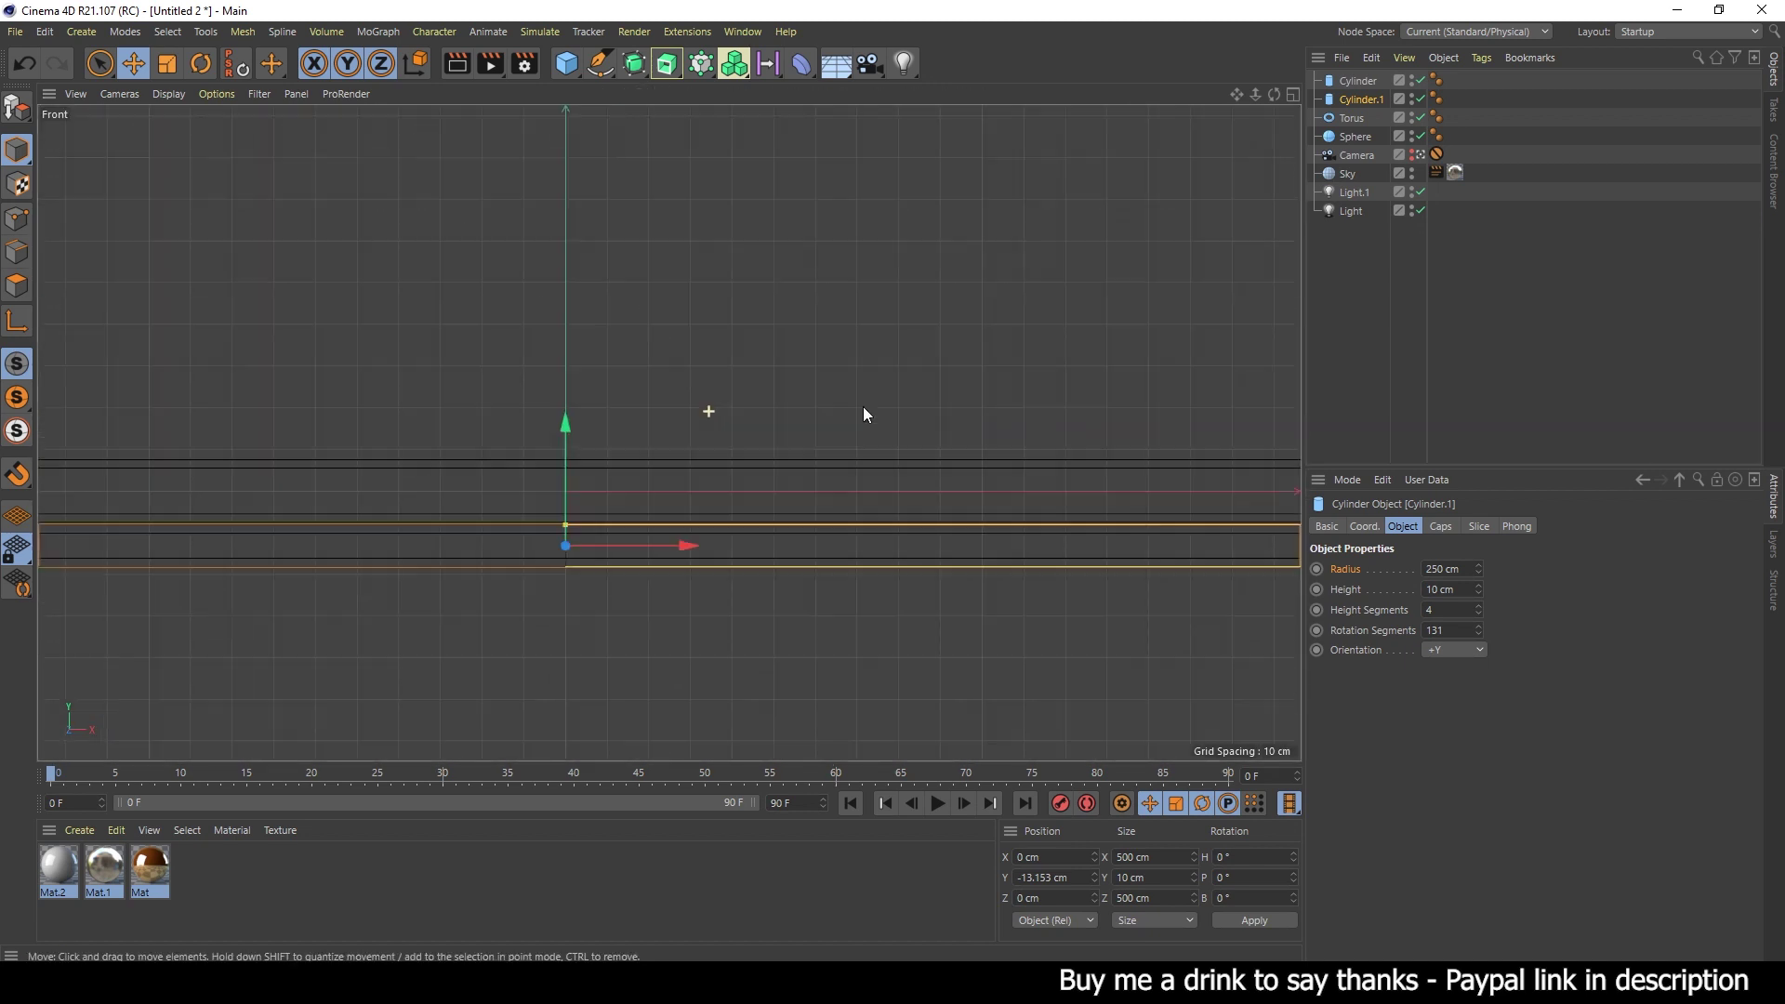
pyautogui.scroll(3, 790, 465)
pyautogui.scroll(2, 707, 483)
pyautogui.moveTo(716, 470)
pyautogui.keyDown('alt'); pyautogui.mouseDown(button='middle')
pyautogui.moveTo(846, 470)
pyautogui.moveTo(759, 514)
pyautogui.moveTo(804, 483)
pyautogui.moveTo(1095, 474)
pyautogui.moveTo(706, 502)
pyautogui.moveTo(945, 504)
pyautogui.mouseUp(button='middle'); pyautogui.keyUp('alt')
pyautogui.scroll(3, 409, 483)
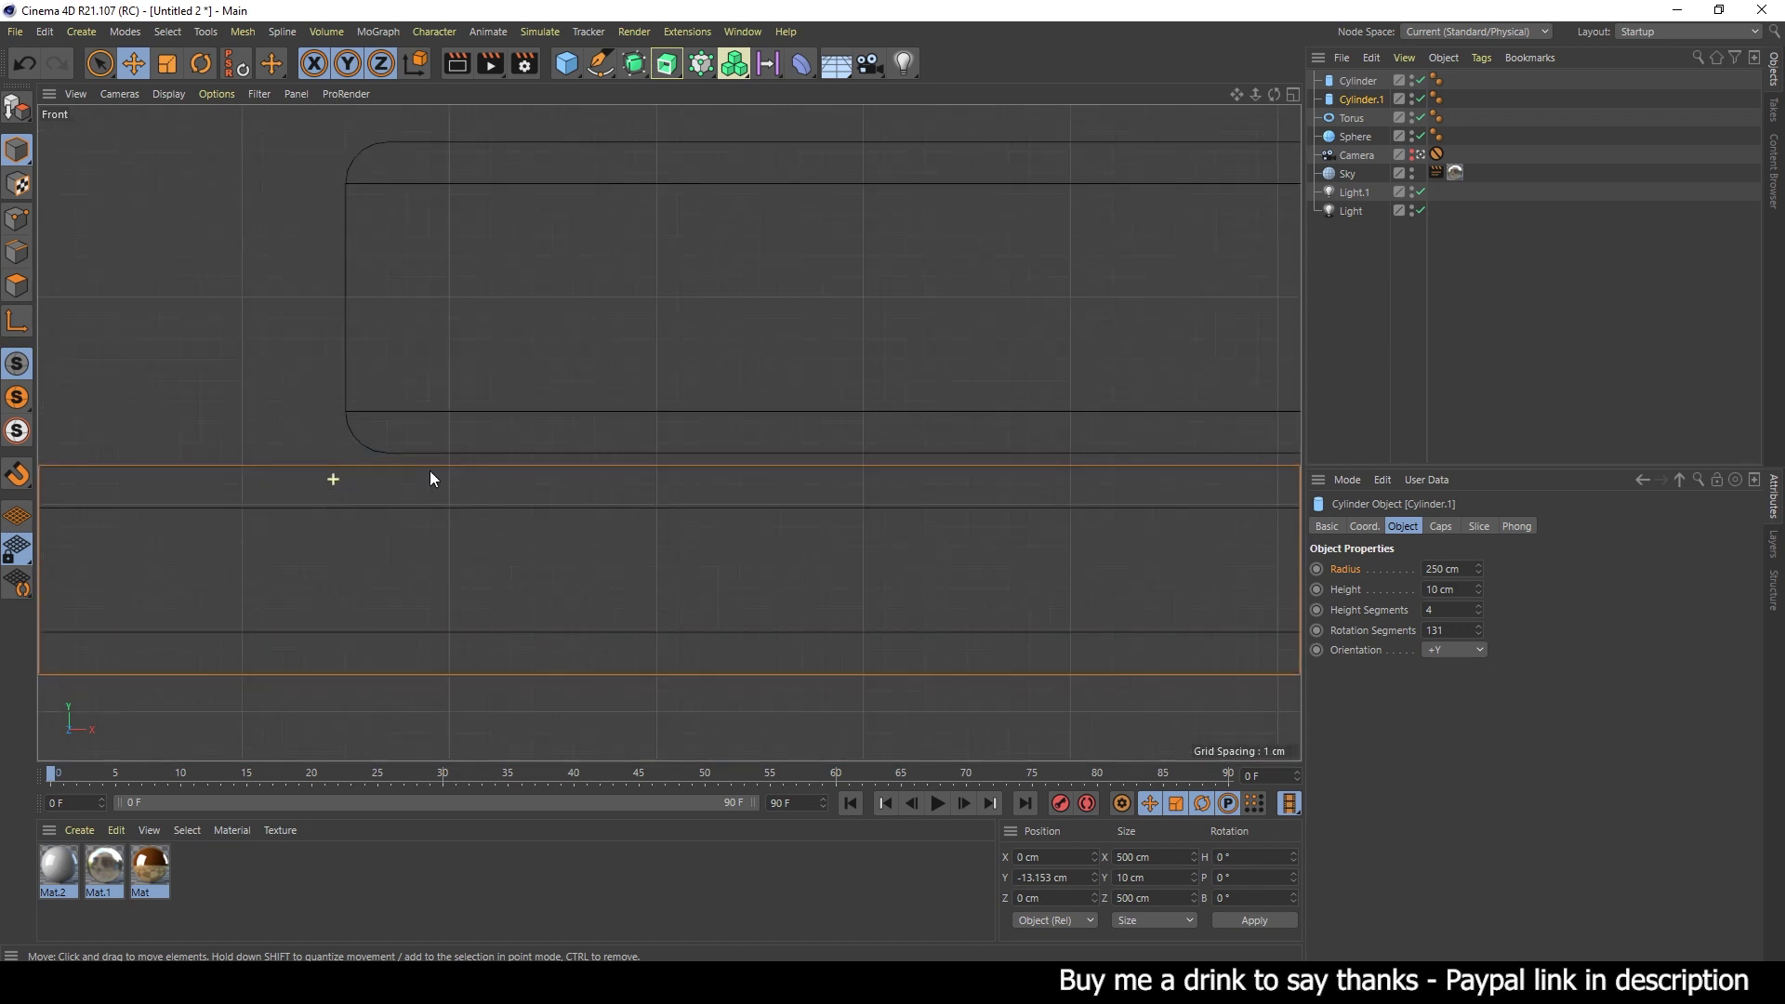
pyautogui.scroll(2, 423, 476)
pyautogui.moveTo(413, 482); pyautogui.dragTo(413, 467)
pyautogui.middleClick(412, 467)
pyautogui.middleClick(521, 358)
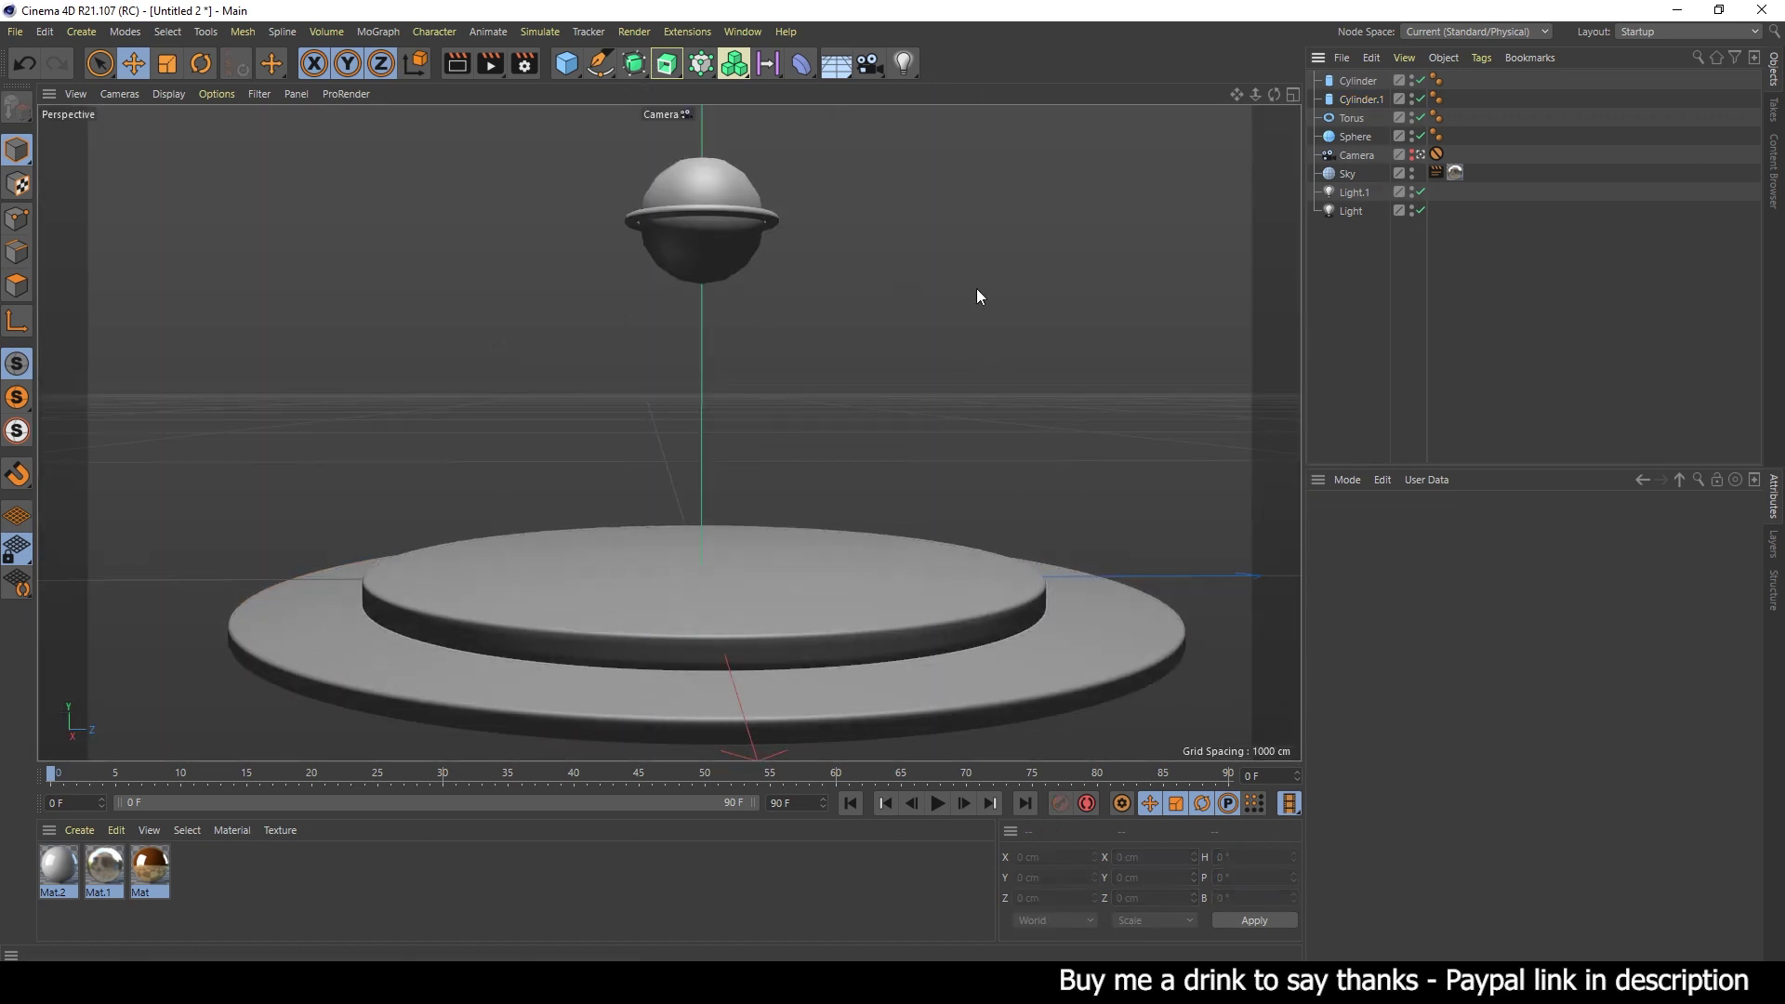
# - Select the sphere and stop looking through the scene camera
pyautogui.click(695, 271)
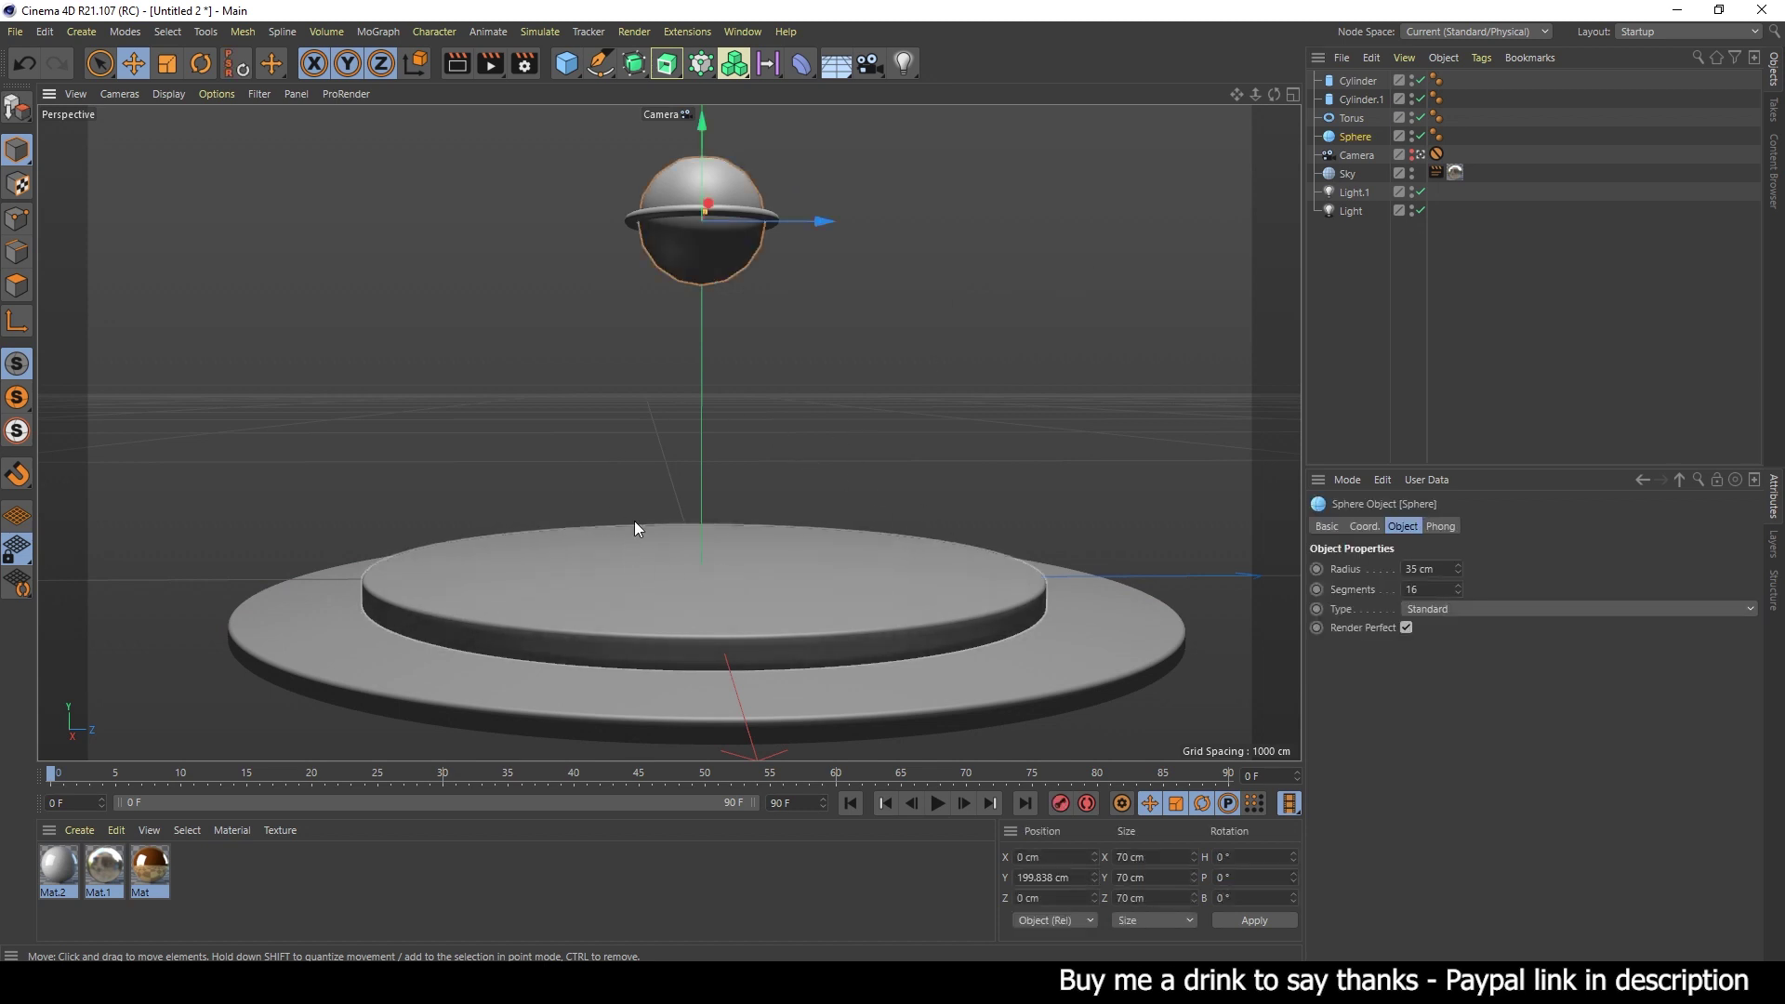
pyautogui.click(1420, 155)
pyautogui.scroll(3, 829, 315)
pyautogui.moveTo(841, 309)
pyautogui.keyDown('alt'); pyautogui.mouseDown()
pyautogui.moveTo(795, 446)
pyautogui.moveTo(689, 464)
pyautogui.mouseUp(); pyautogui.keyUp('alt')
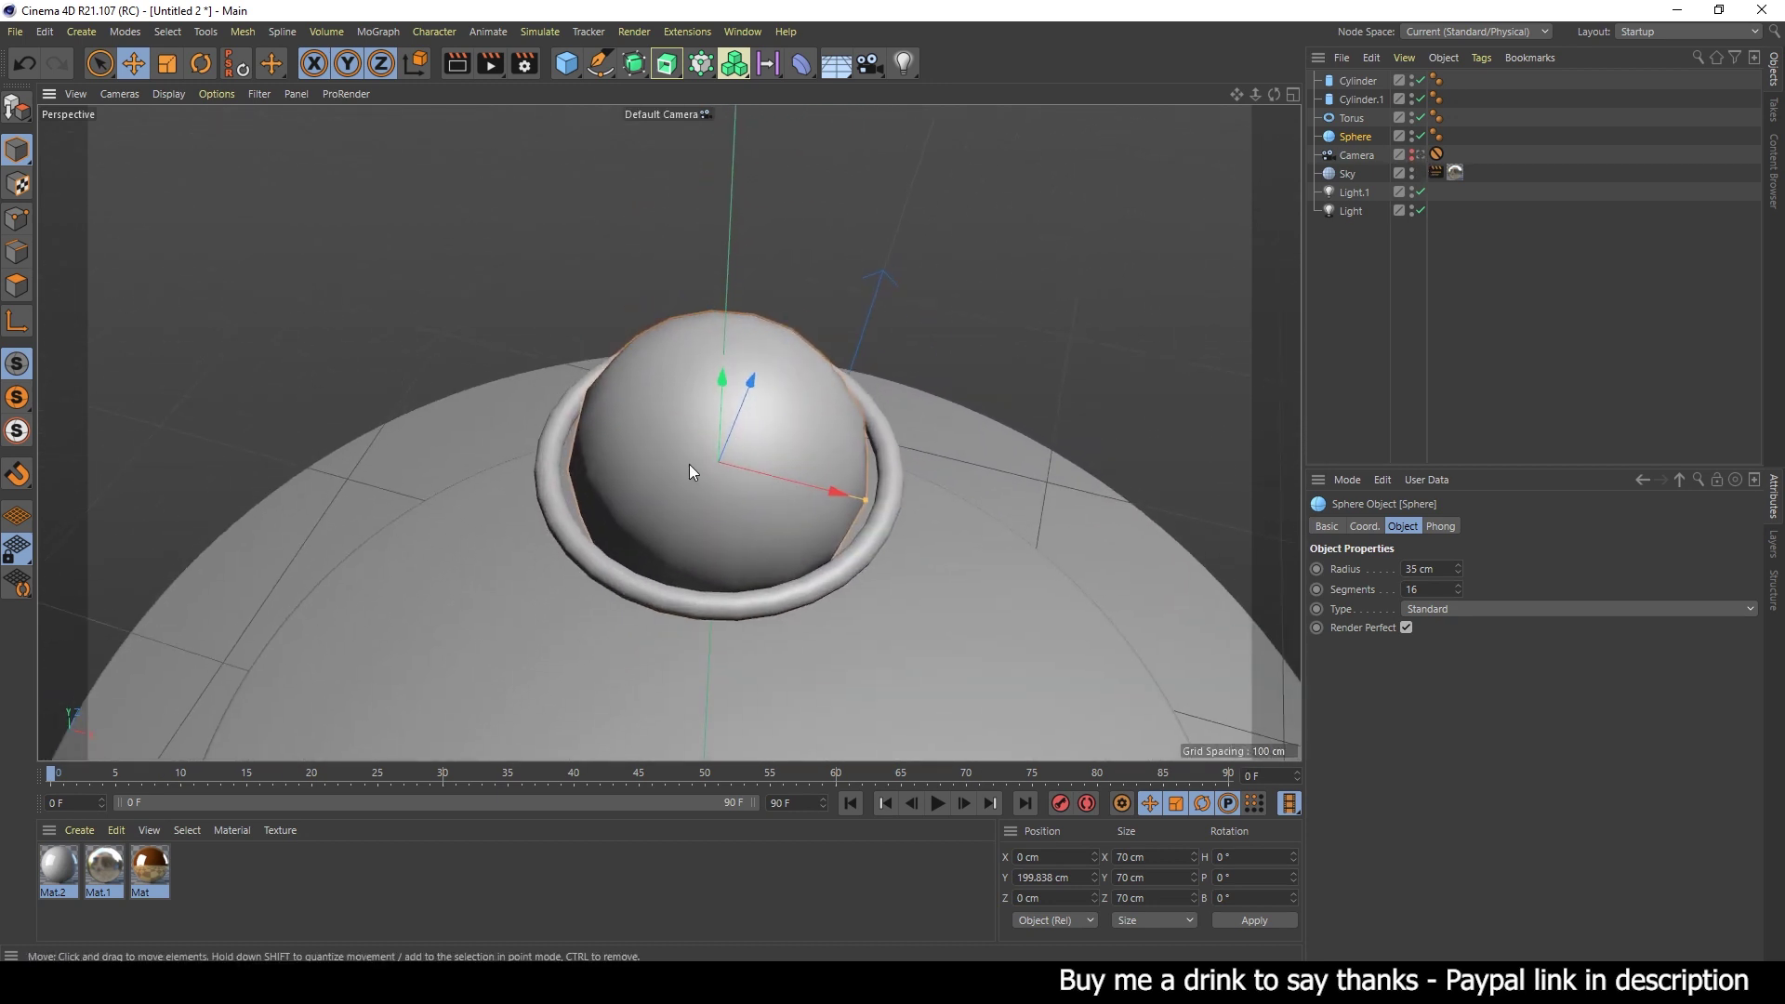
pyautogui.scroll(2, 689, 465)
# - Drag the sphere's radius out to 36.692 cm in the Top view, then return to Perspective
pyautogui.middleClick(838, 471)
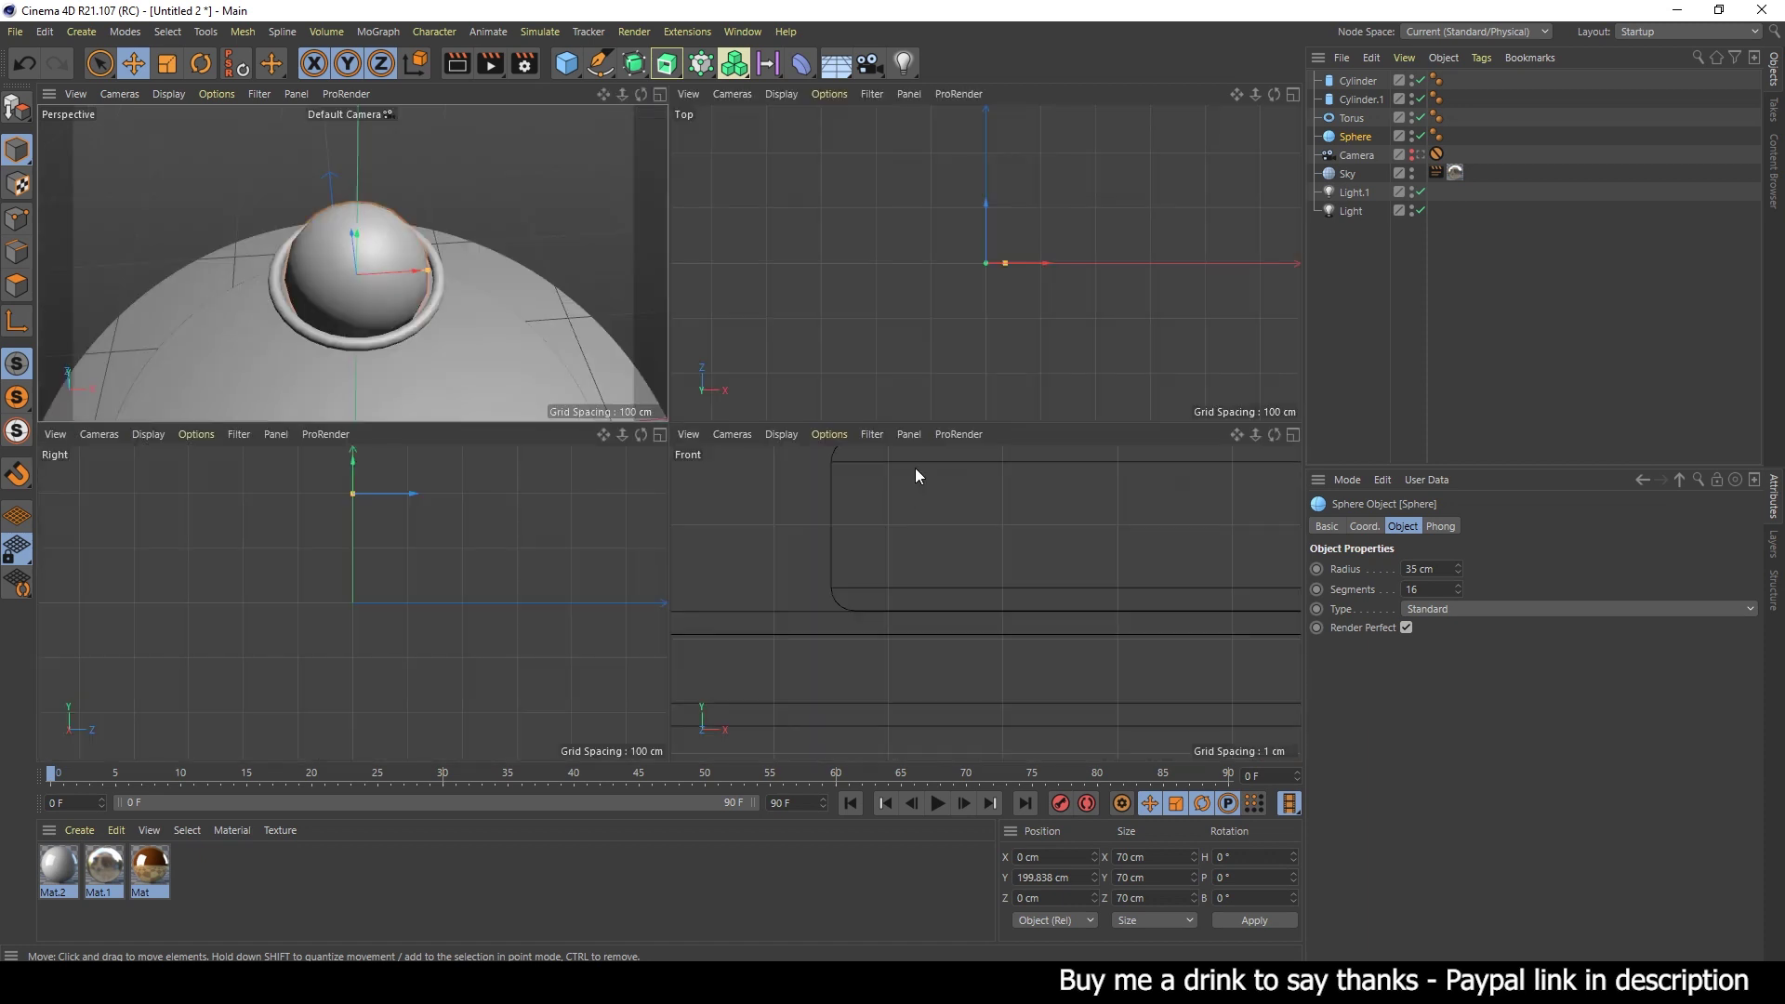
pyautogui.middleClick(967, 279)
pyautogui.scroll(2, 768, 398)
pyautogui.scroll(1, 768, 404)
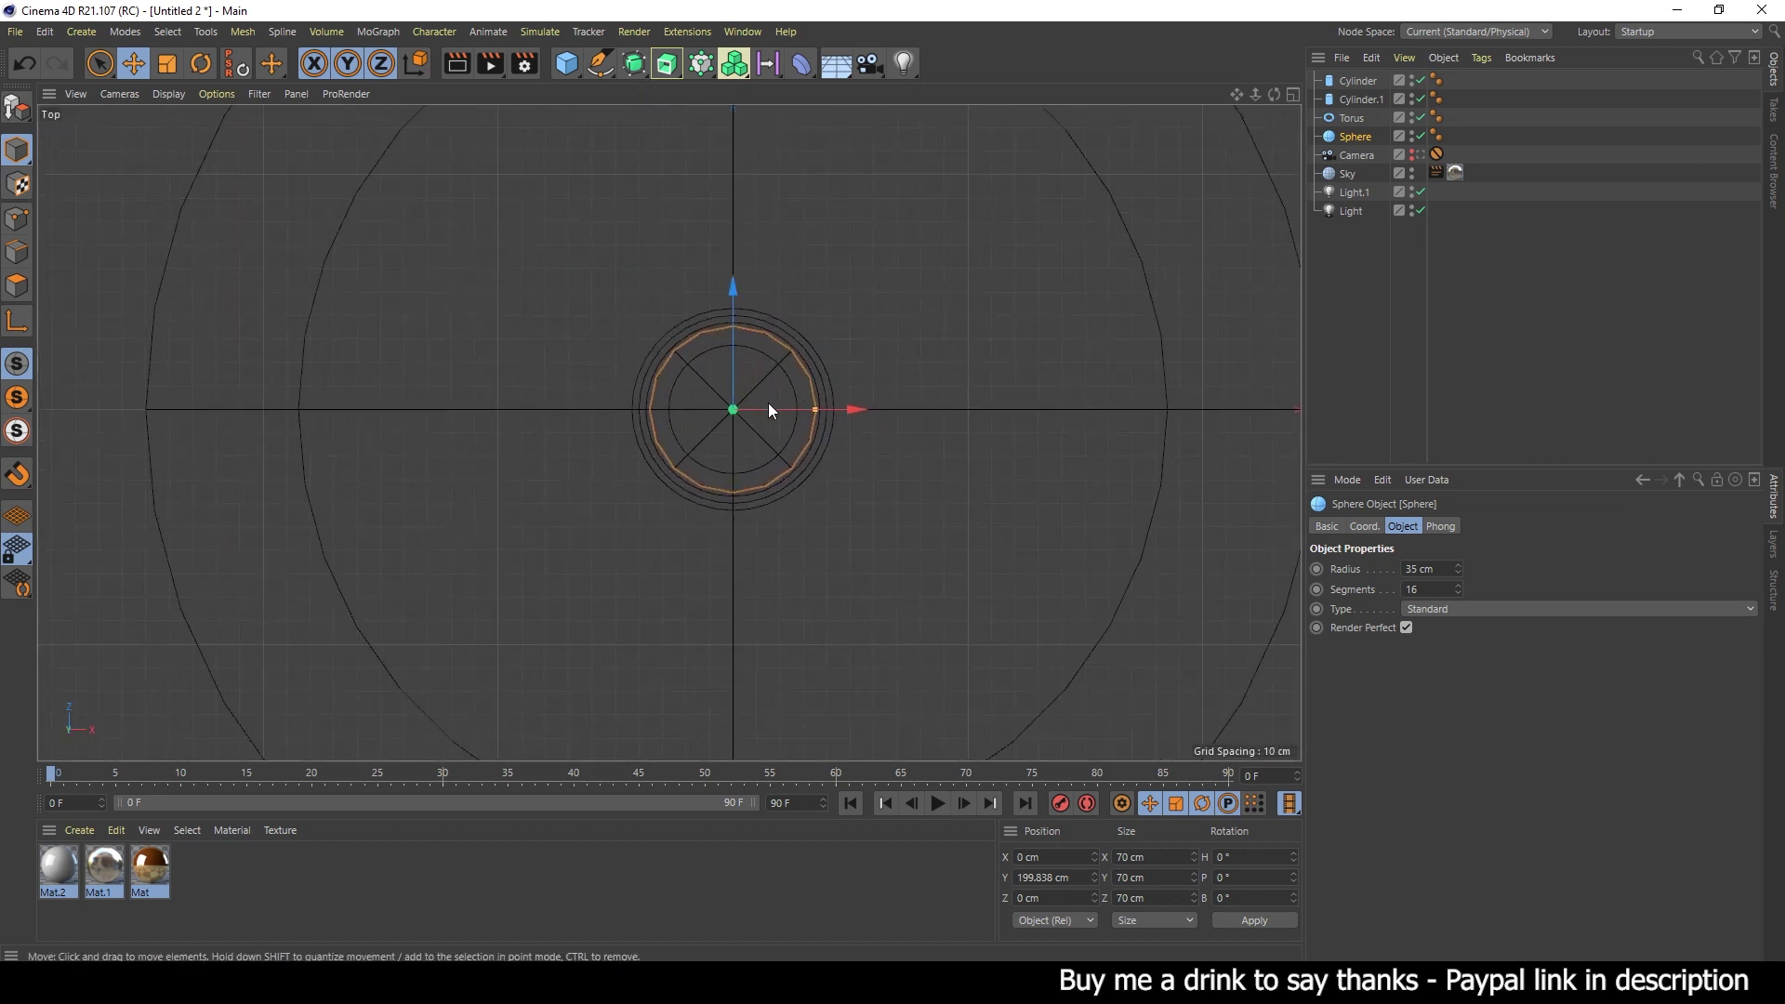
pyautogui.scroll(3, 874, 409)
pyautogui.moveTo(848, 413); pyautogui.dragTo(855, 413)
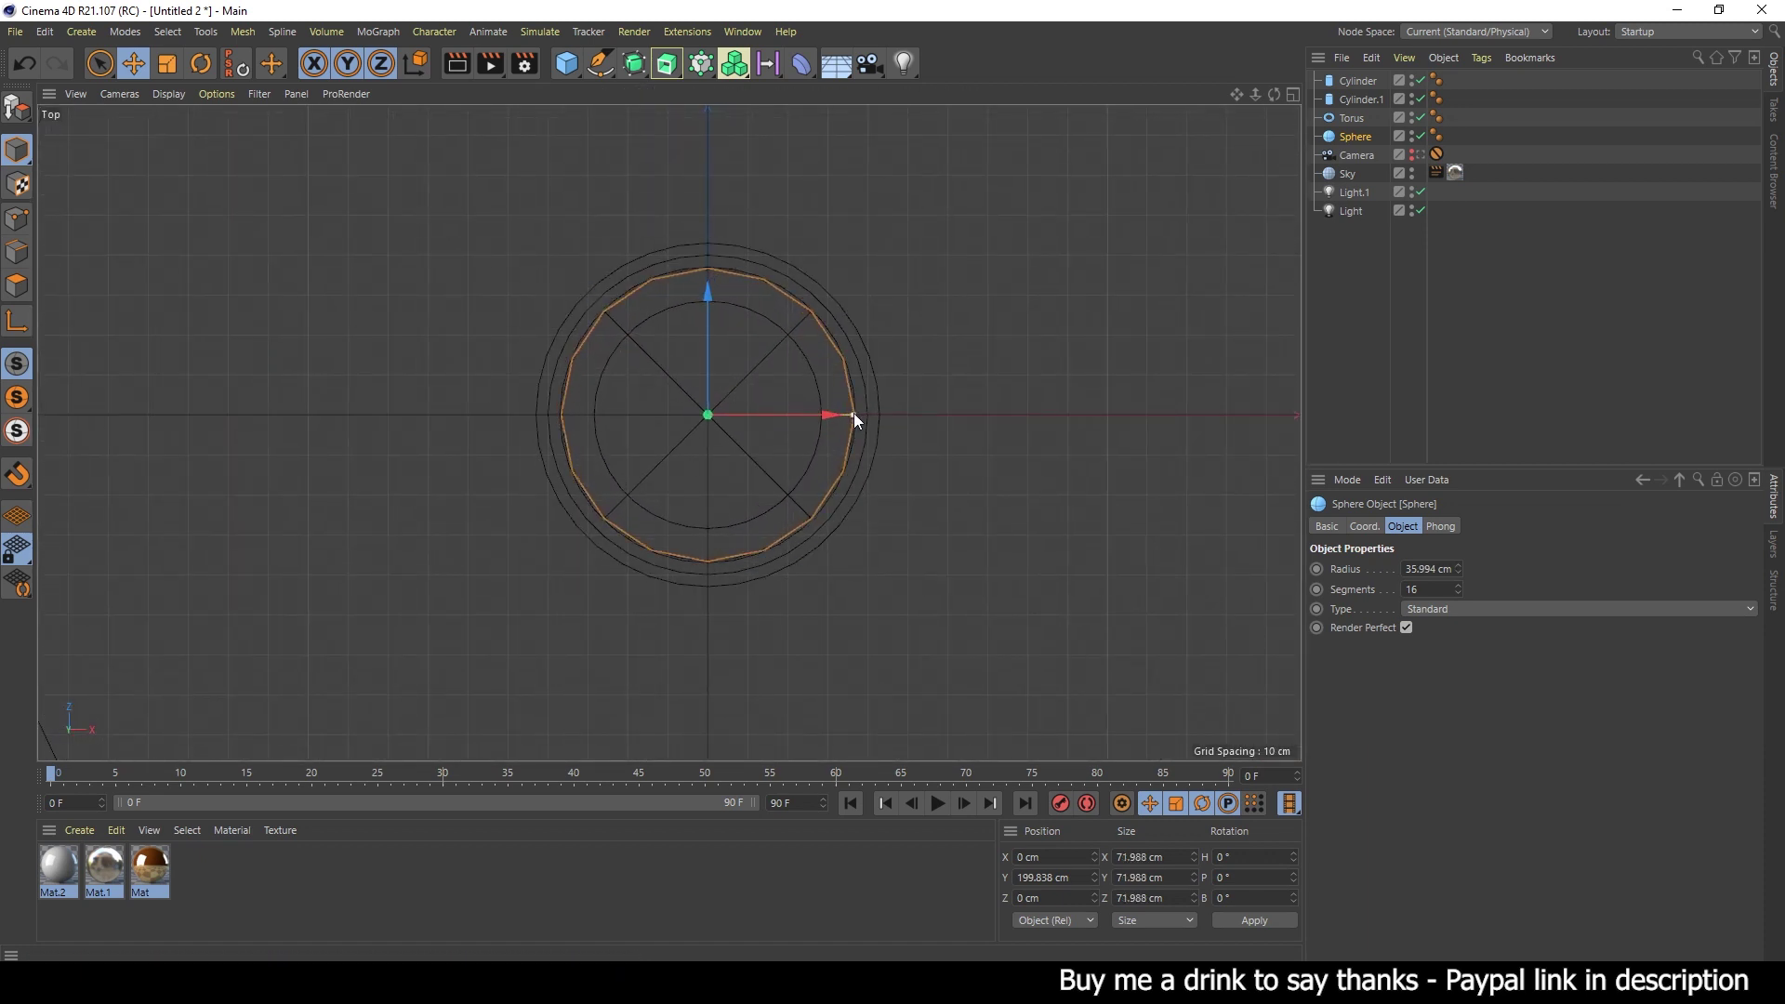
pyautogui.middleClick(849, 403)
pyautogui.middleClick(651, 390)
pyautogui.moveTo(666, 394)
pyautogui.keyDown('alt'); pyautogui.mouseDown()
pyautogui.moveTo(837, 420)
pyautogui.moveTo(804, 419)
pyautogui.moveTo(826, 516)
pyautogui.moveTo(775, 316)
pyautogui.moveTo(844, 333)
pyautogui.mouseUp(); pyautogui.keyUp('alt')
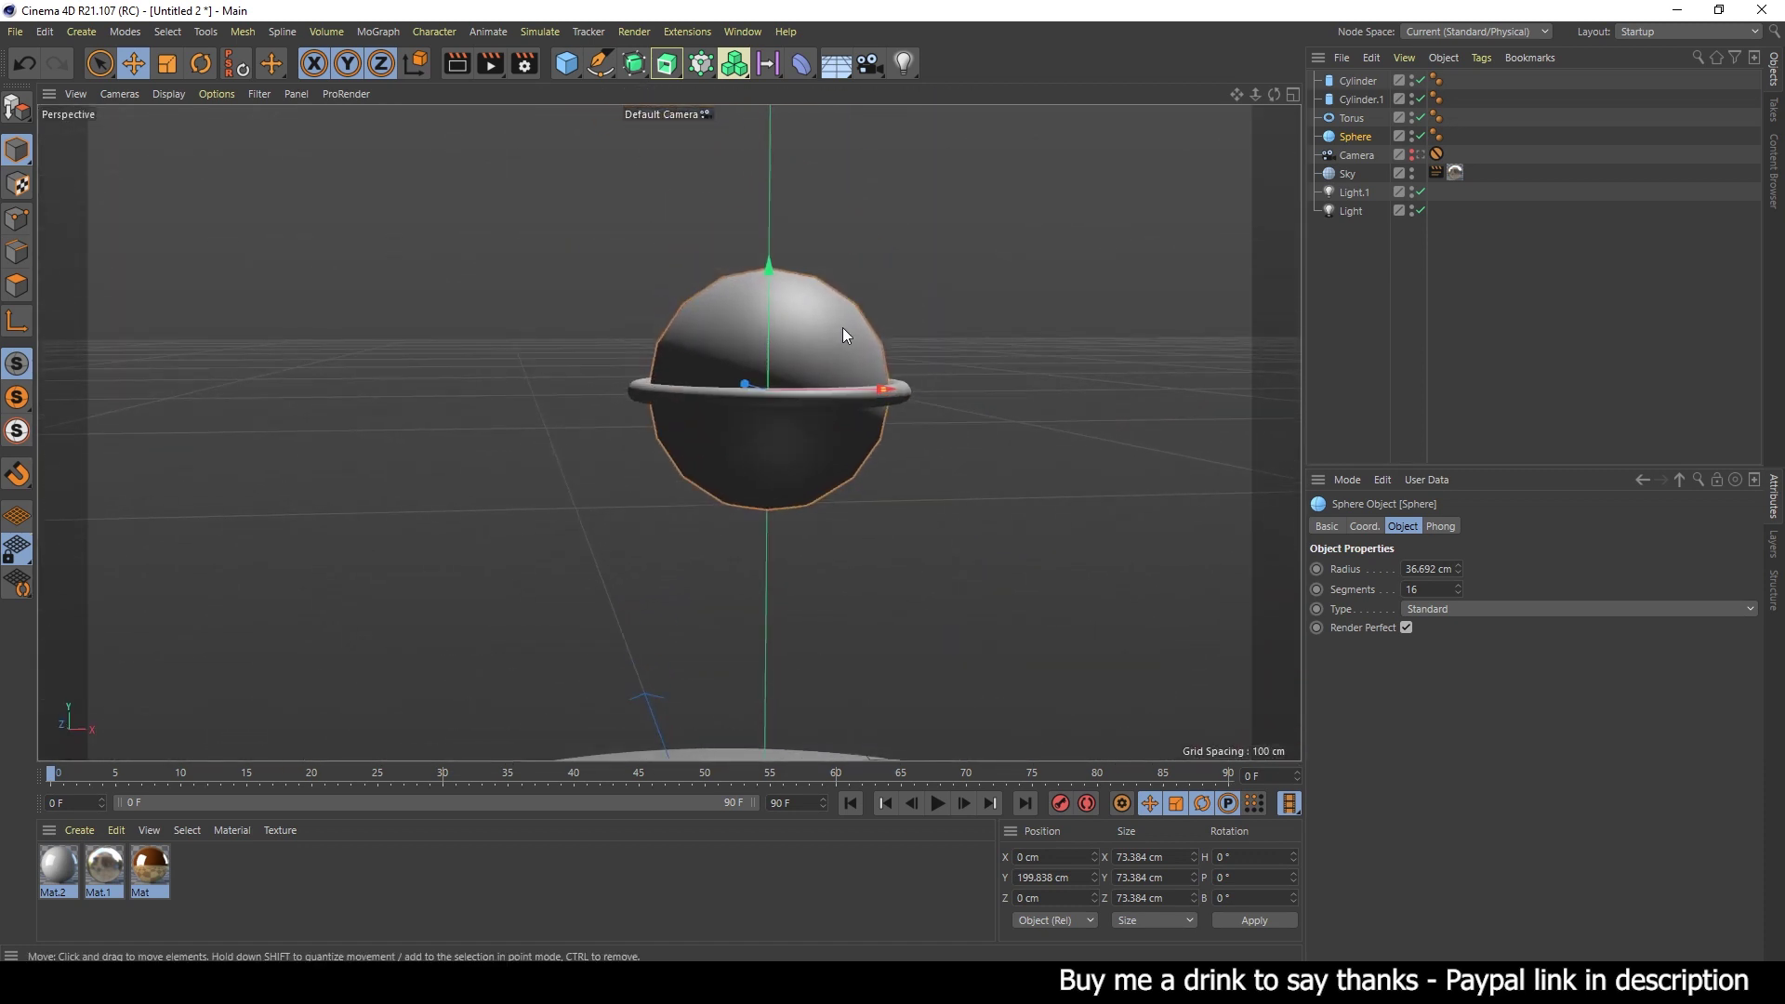
pyautogui.rightClick(1355, 134)
pyautogui.moveTo(1415, 337)
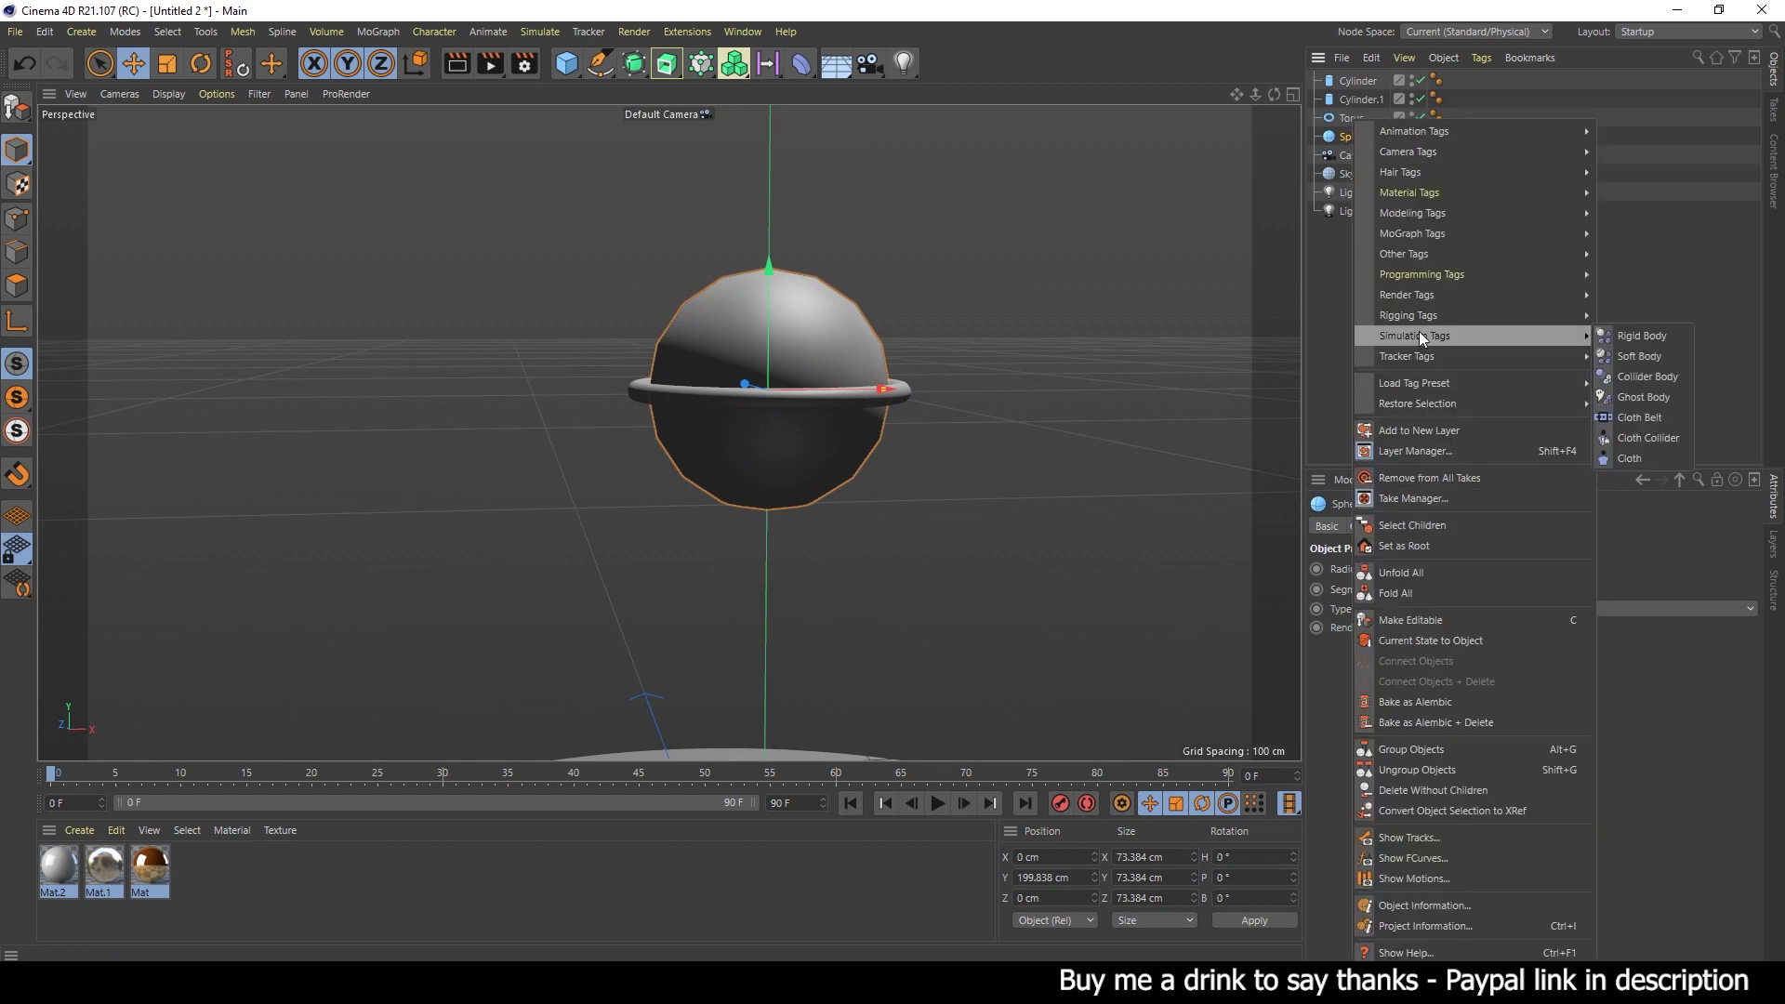
# - Give the sphere a Soft Body simulation tag
pyautogui.click(1645, 360)
pyautogui.keyDown('alt'); pyautogui.moveTo(956, 424); pyautogui.dragTo(806, 472, button='right'); pyautogui.keyUp('alt')
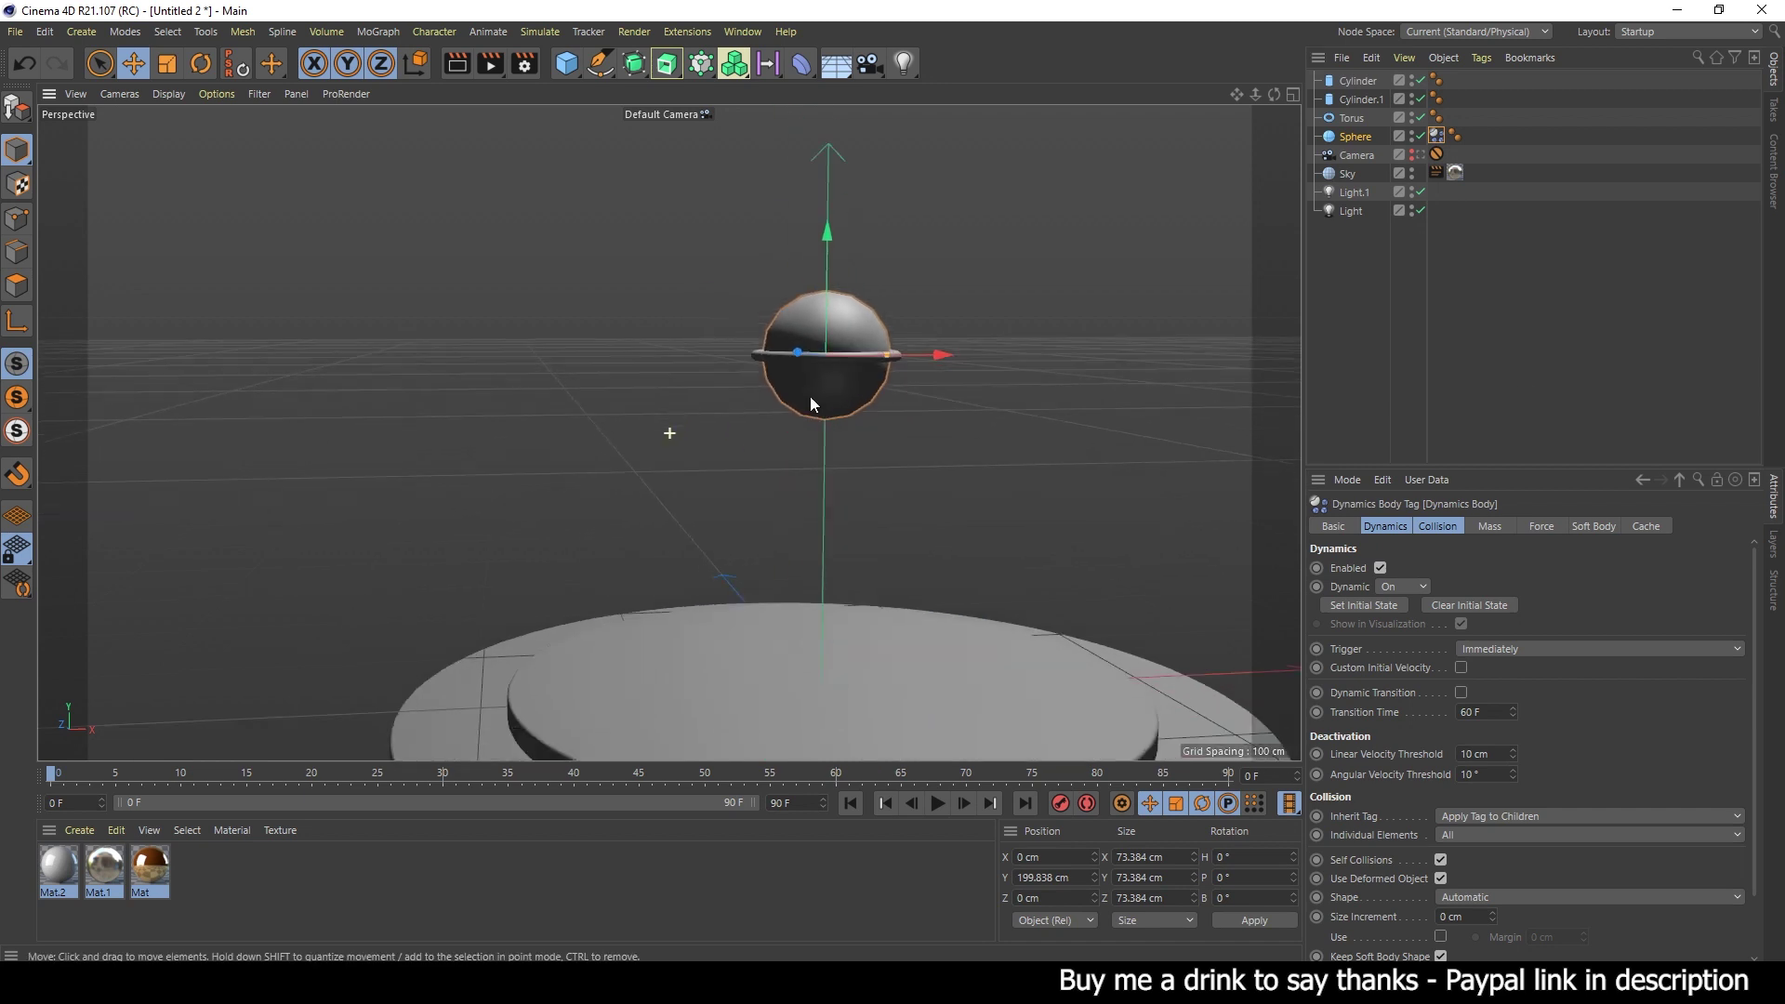
pyautogui.moveTo(811, 397)
pyautogui.keyDown('alt'); pyautogui.mouseDown(button='right')
pyautogui.moveTo(852, 450)
pyautogui.moveTo(813, 347)
pyautogui.mouseUp(button='right'); pyautogui.keyUp('alt')
pyautogui.keyDown('alt'); pyautogui.moveTo(812, 348); pyautogui.dragTo(817, 386); pyautogui.keyUp('alt')
pyautogui.keyDown('alt'); pyautogui.moveTo(817, 387); pyautogui.dragTo(816, 316, button='right'); pyautogui.keyUp('alt')
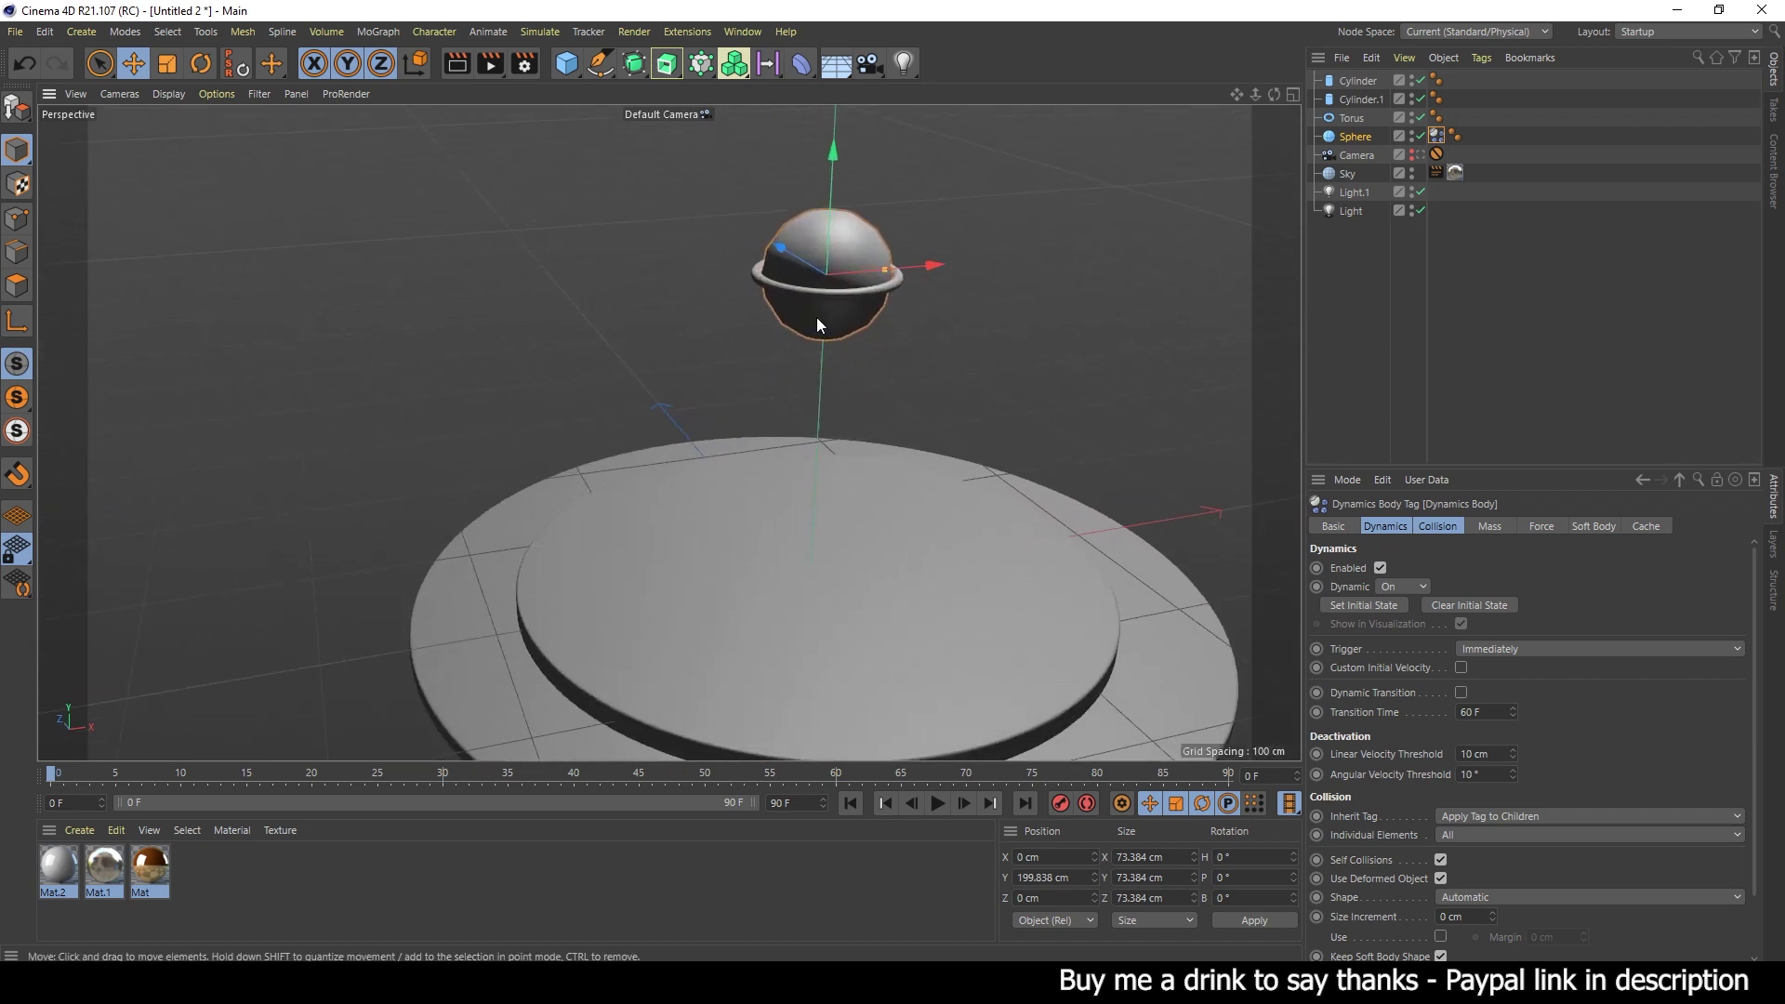
pyautogui.keyDown('alt'); pyautogui.moveTo(816, 316); pyautogui.dragTo(710, 393); pyautogui.keyUp('alt')
# - Add a Collider Body simulation tag to the torus
pyautogui.click(740, 381)
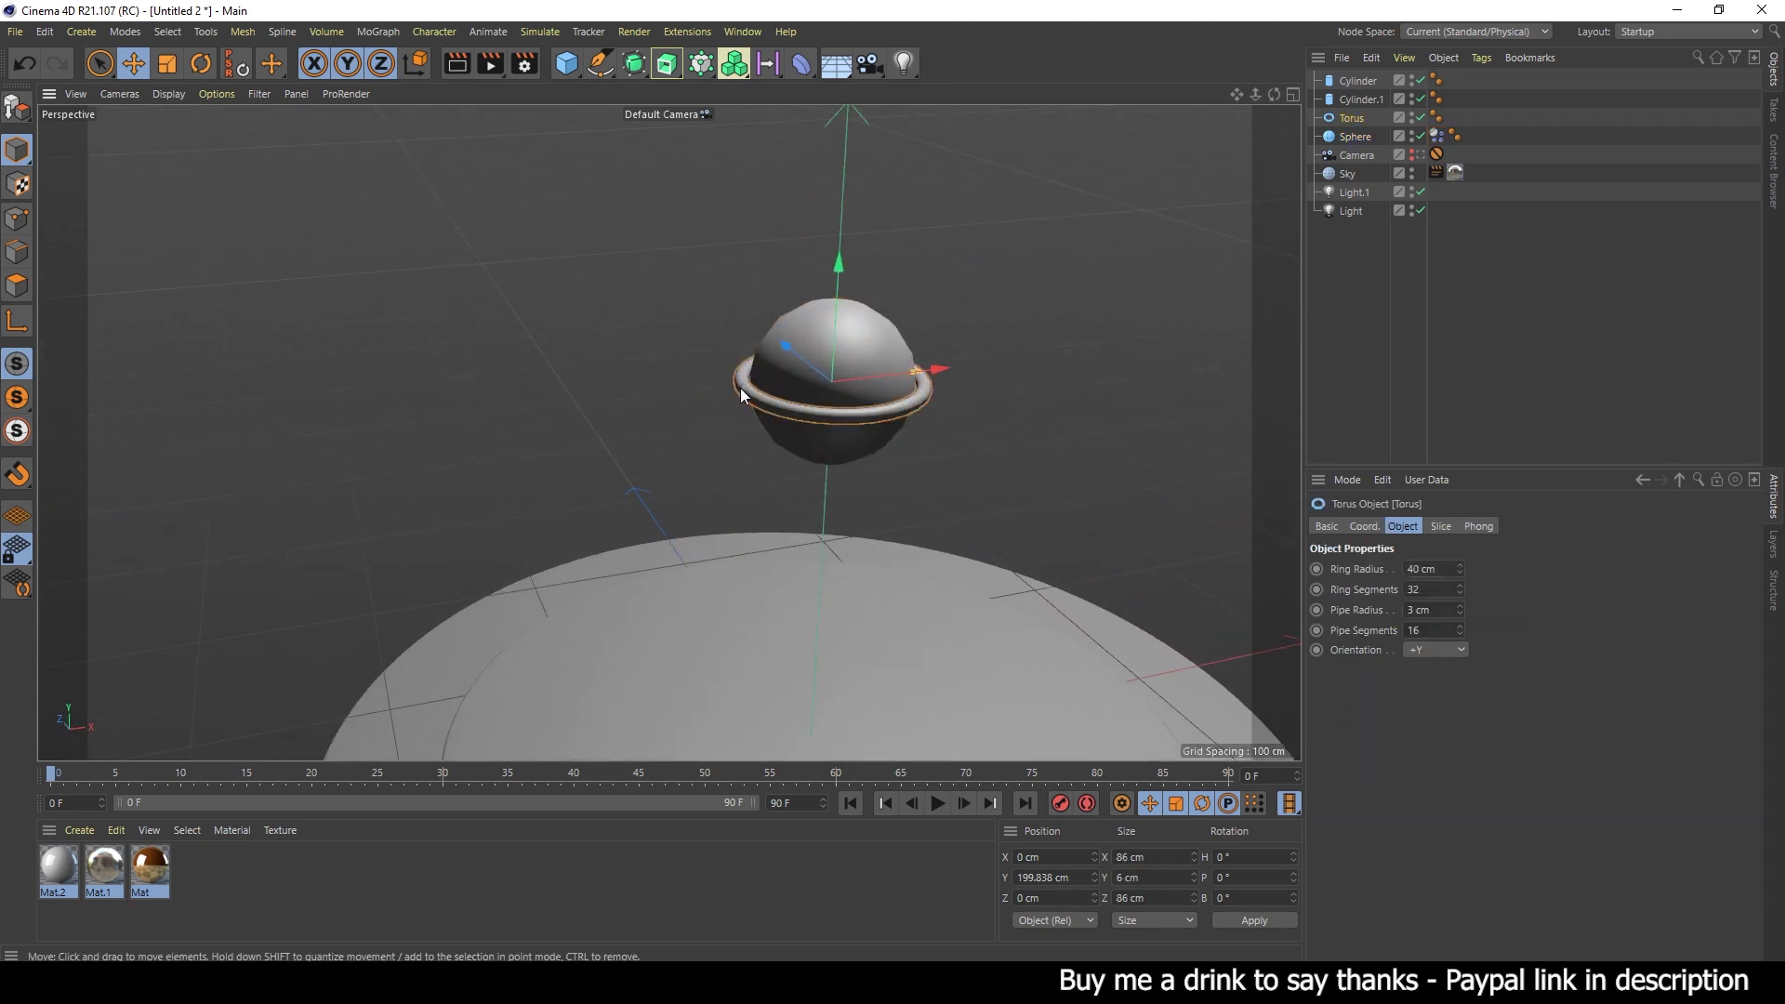
pyautogui.rightClick(1351, 122)
pyautogui.moveTo(1410, 332)
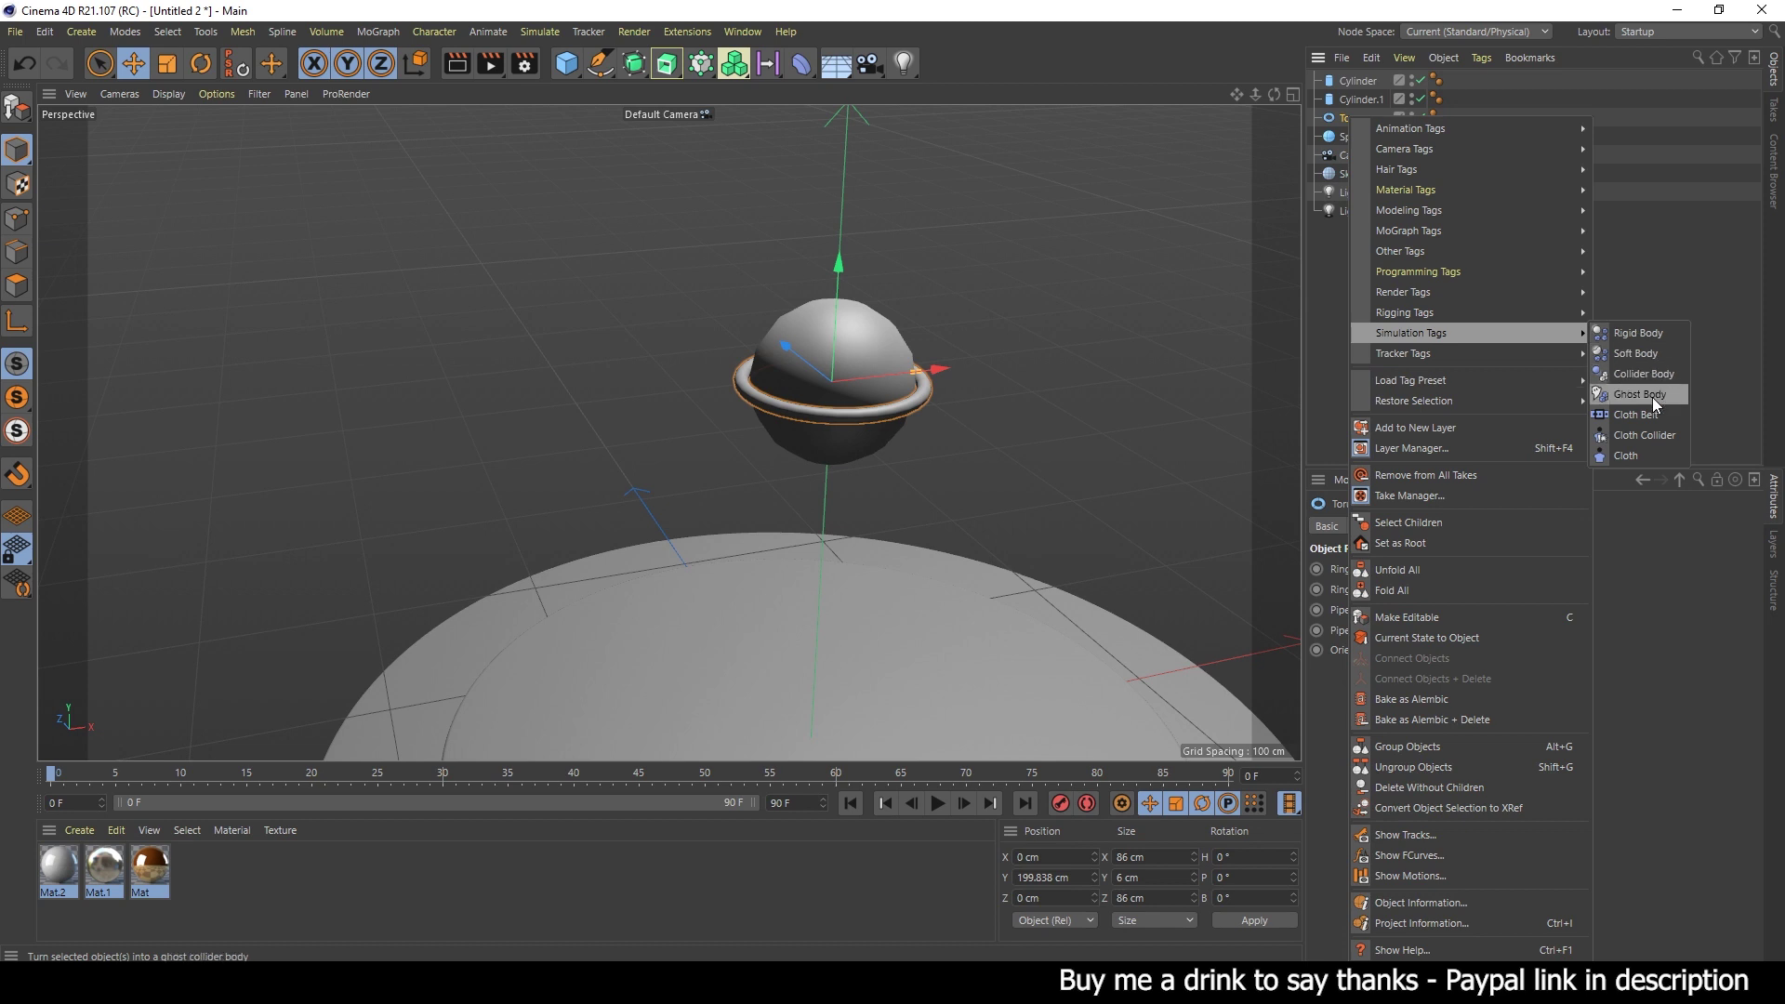
pyautogui.click(1638, 372)
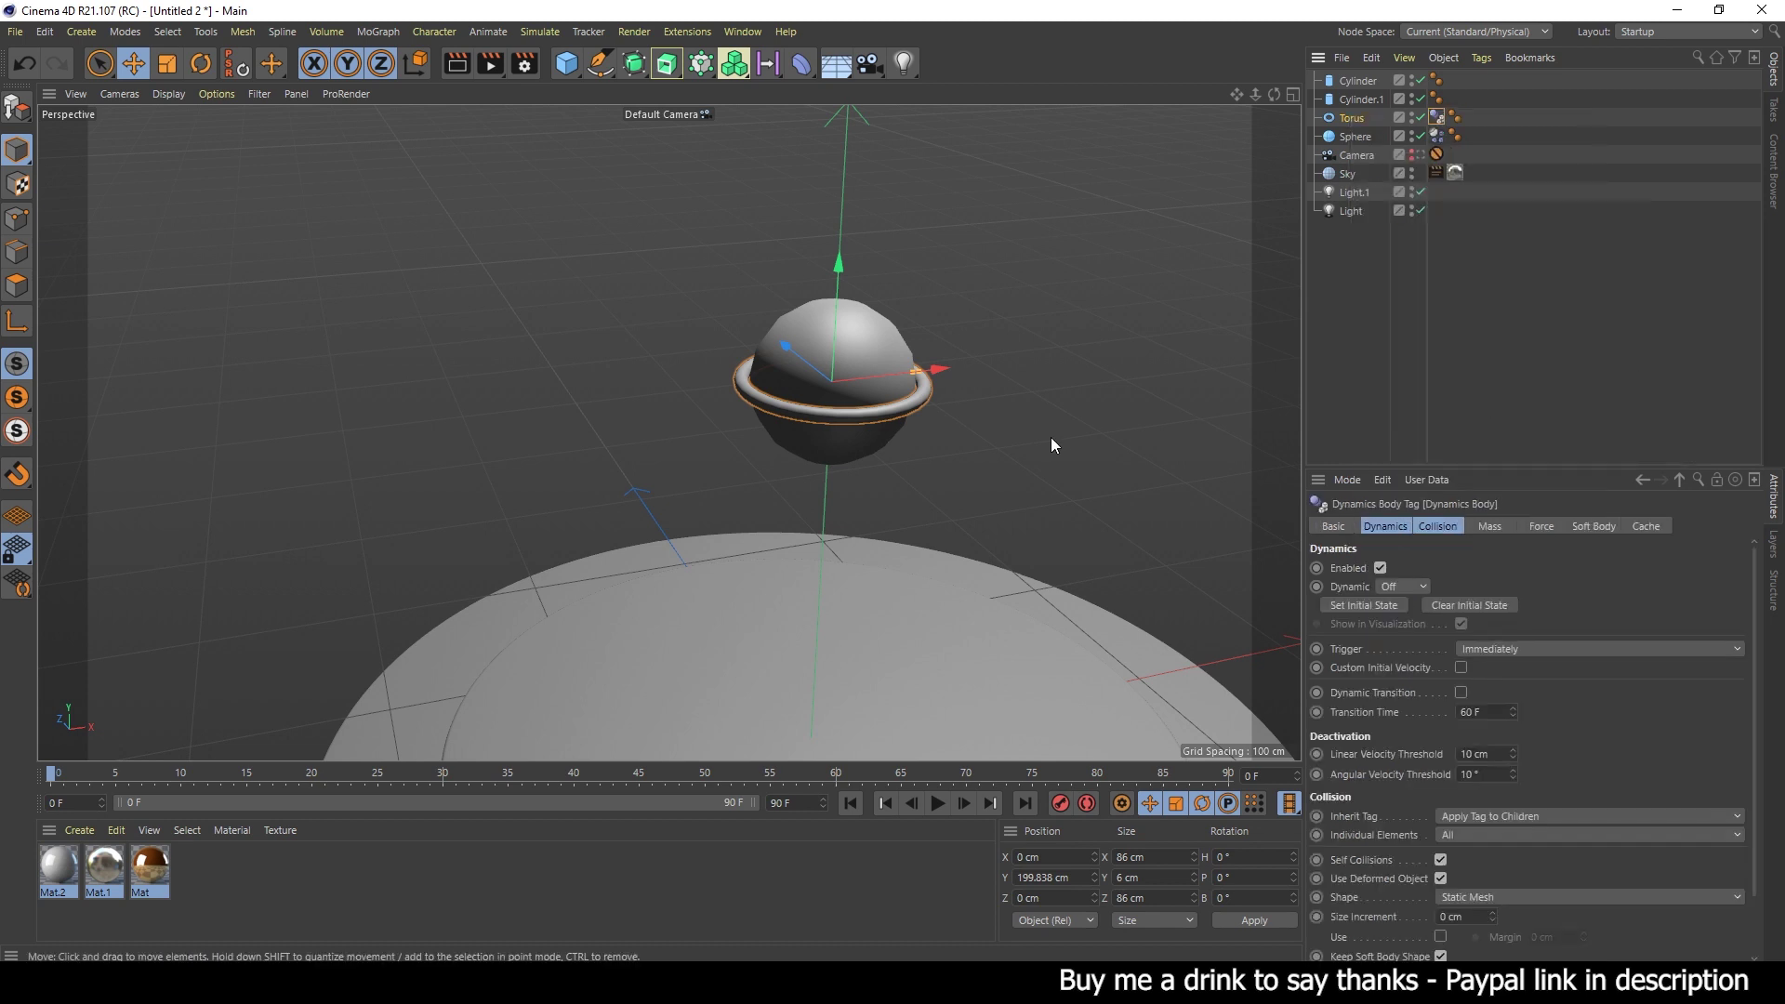
pyautogui.scroll(-5, 887, 465)
pyautogui.scroll(-3, 900, 390)
pyautogui.moveTo(900, 391); pyautogui.dragTo(848, 480, button='middle')
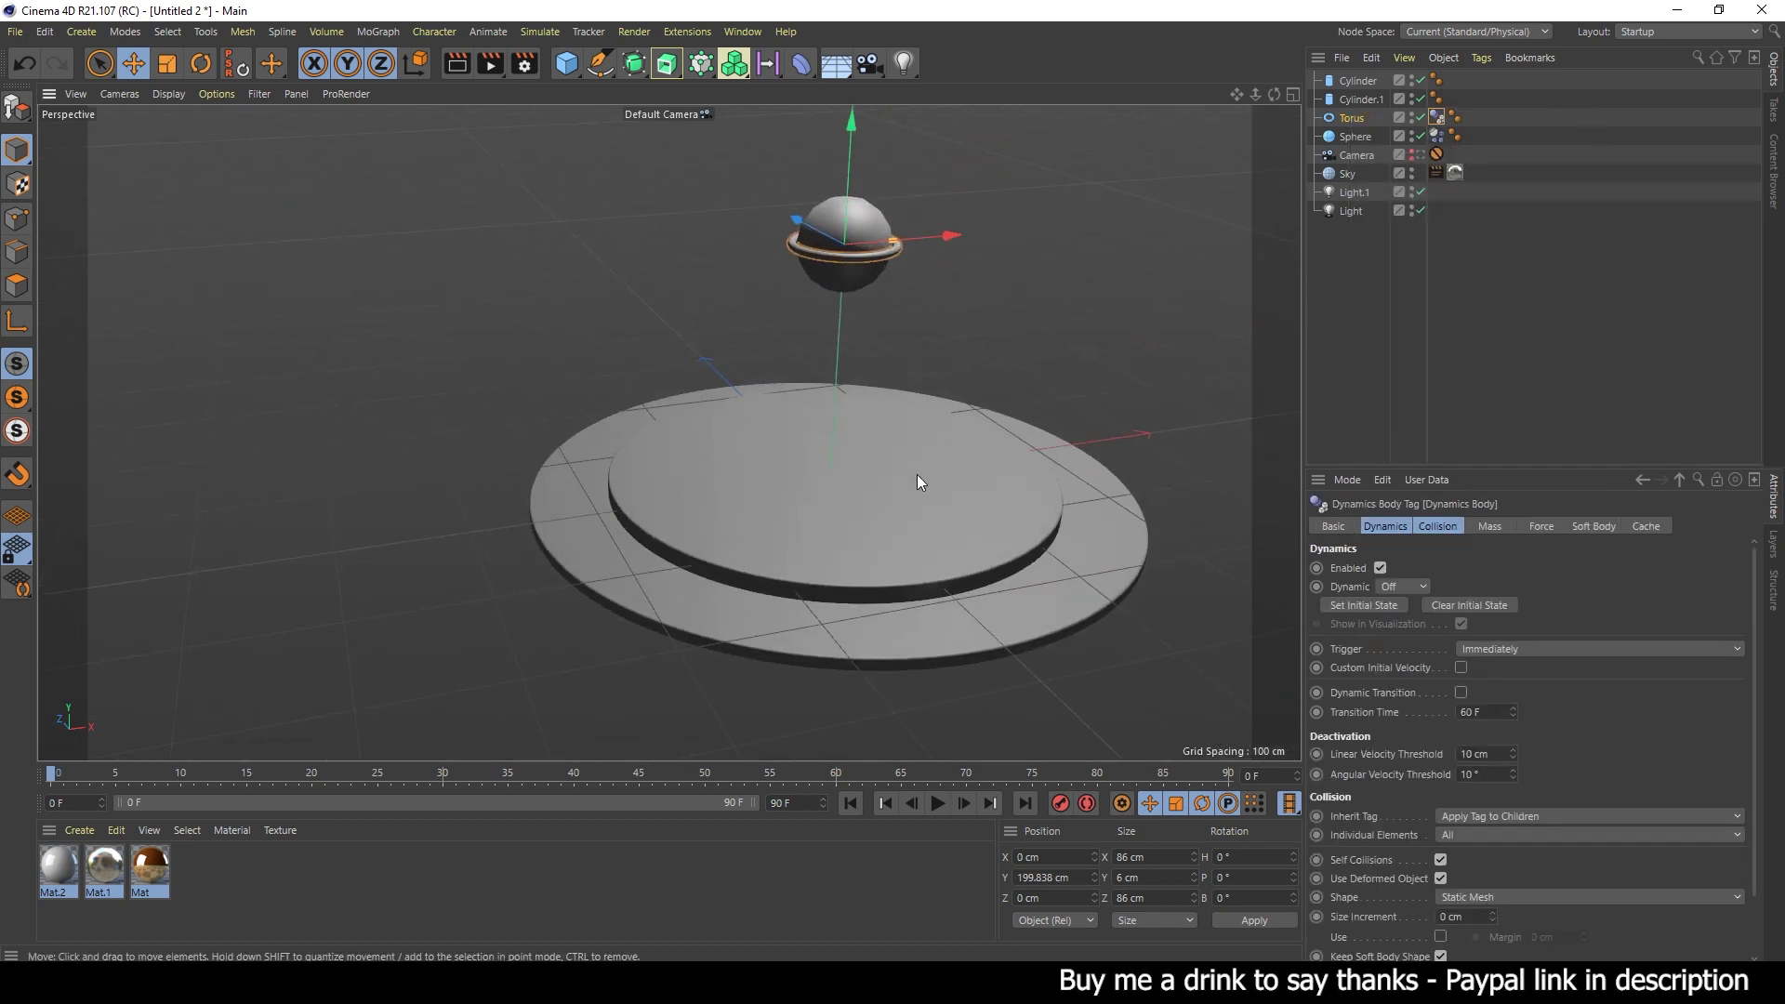
# - Copy the torus's Collider Body tag onto the outer disc, Cylinder.1
pyautogui.click(872, 444)
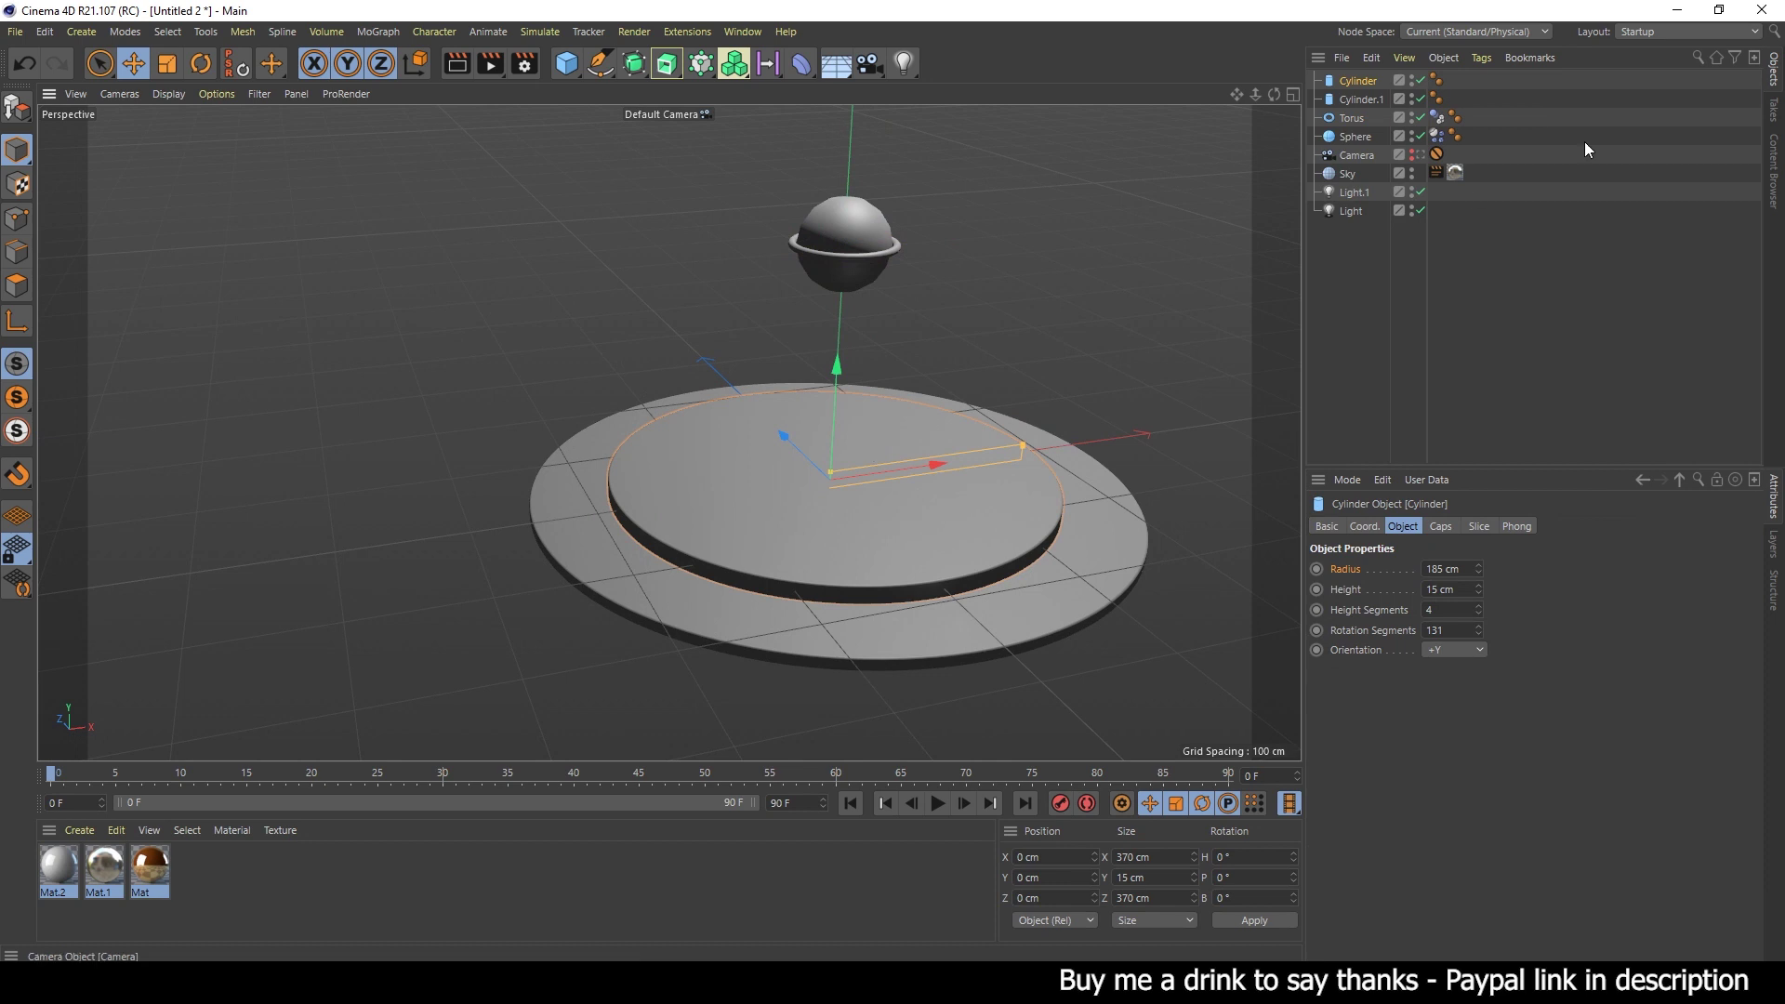
pyautogui.click(1444, 118)
pyautogui.click(917, 532)
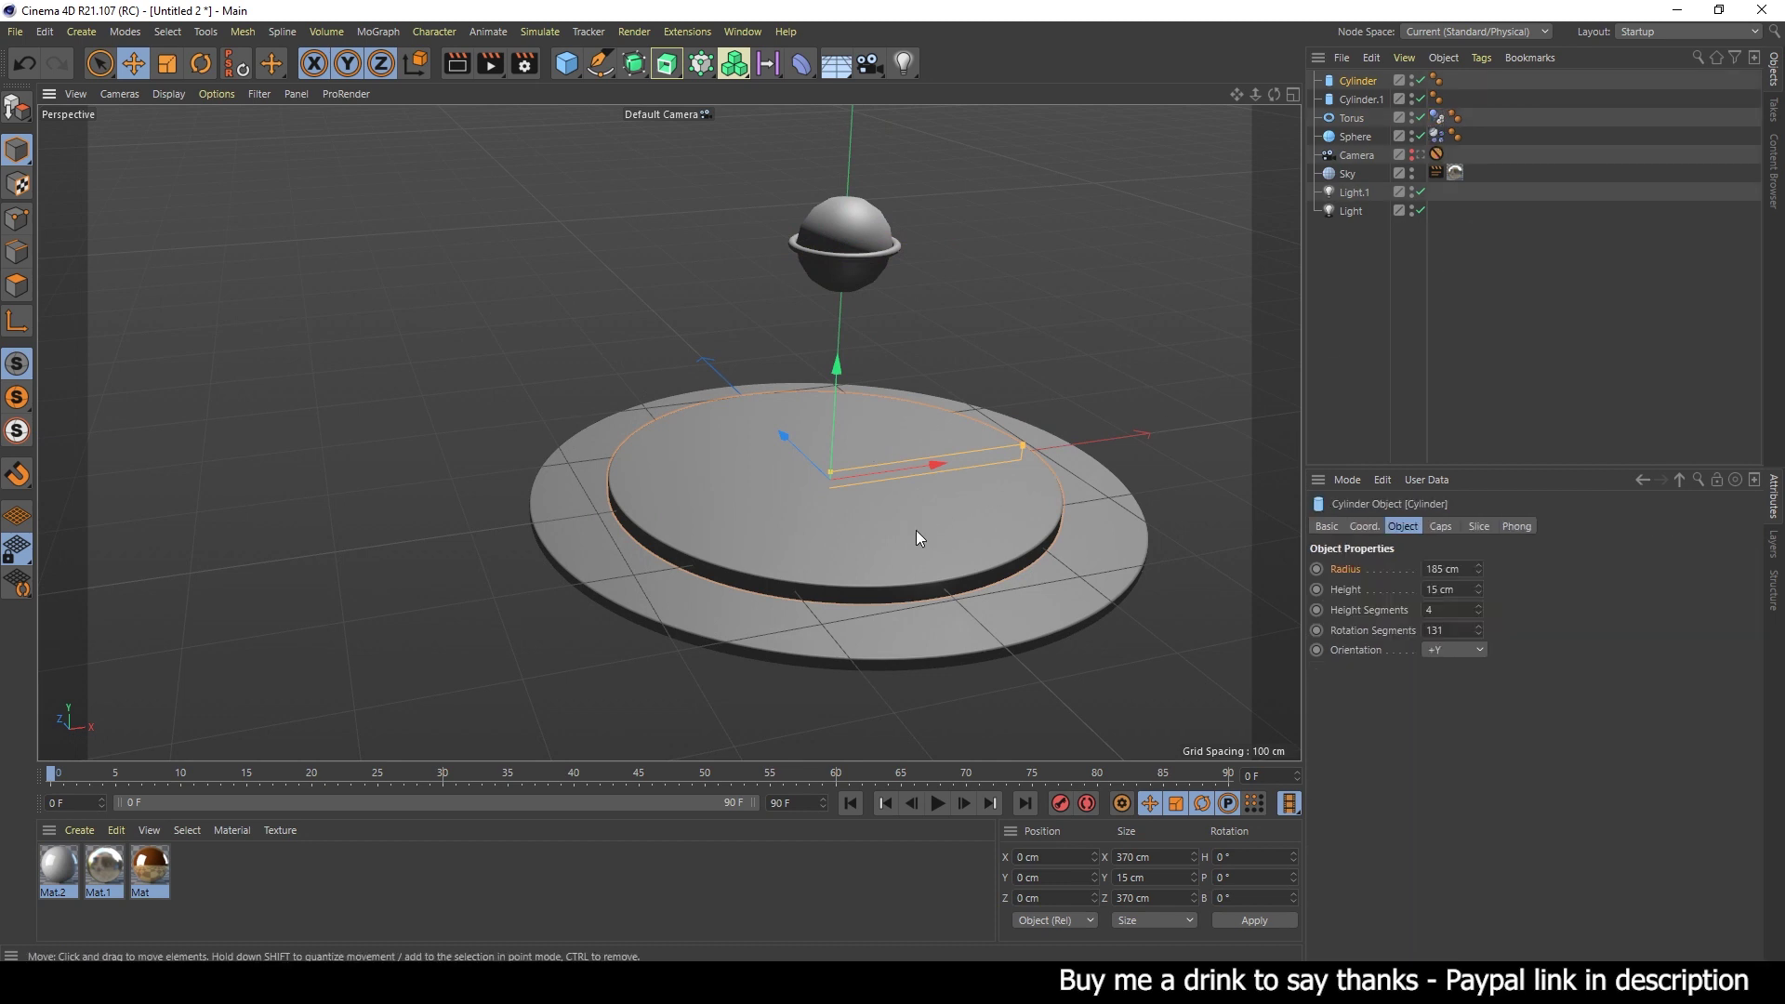
pyautogui.click(935, 621)
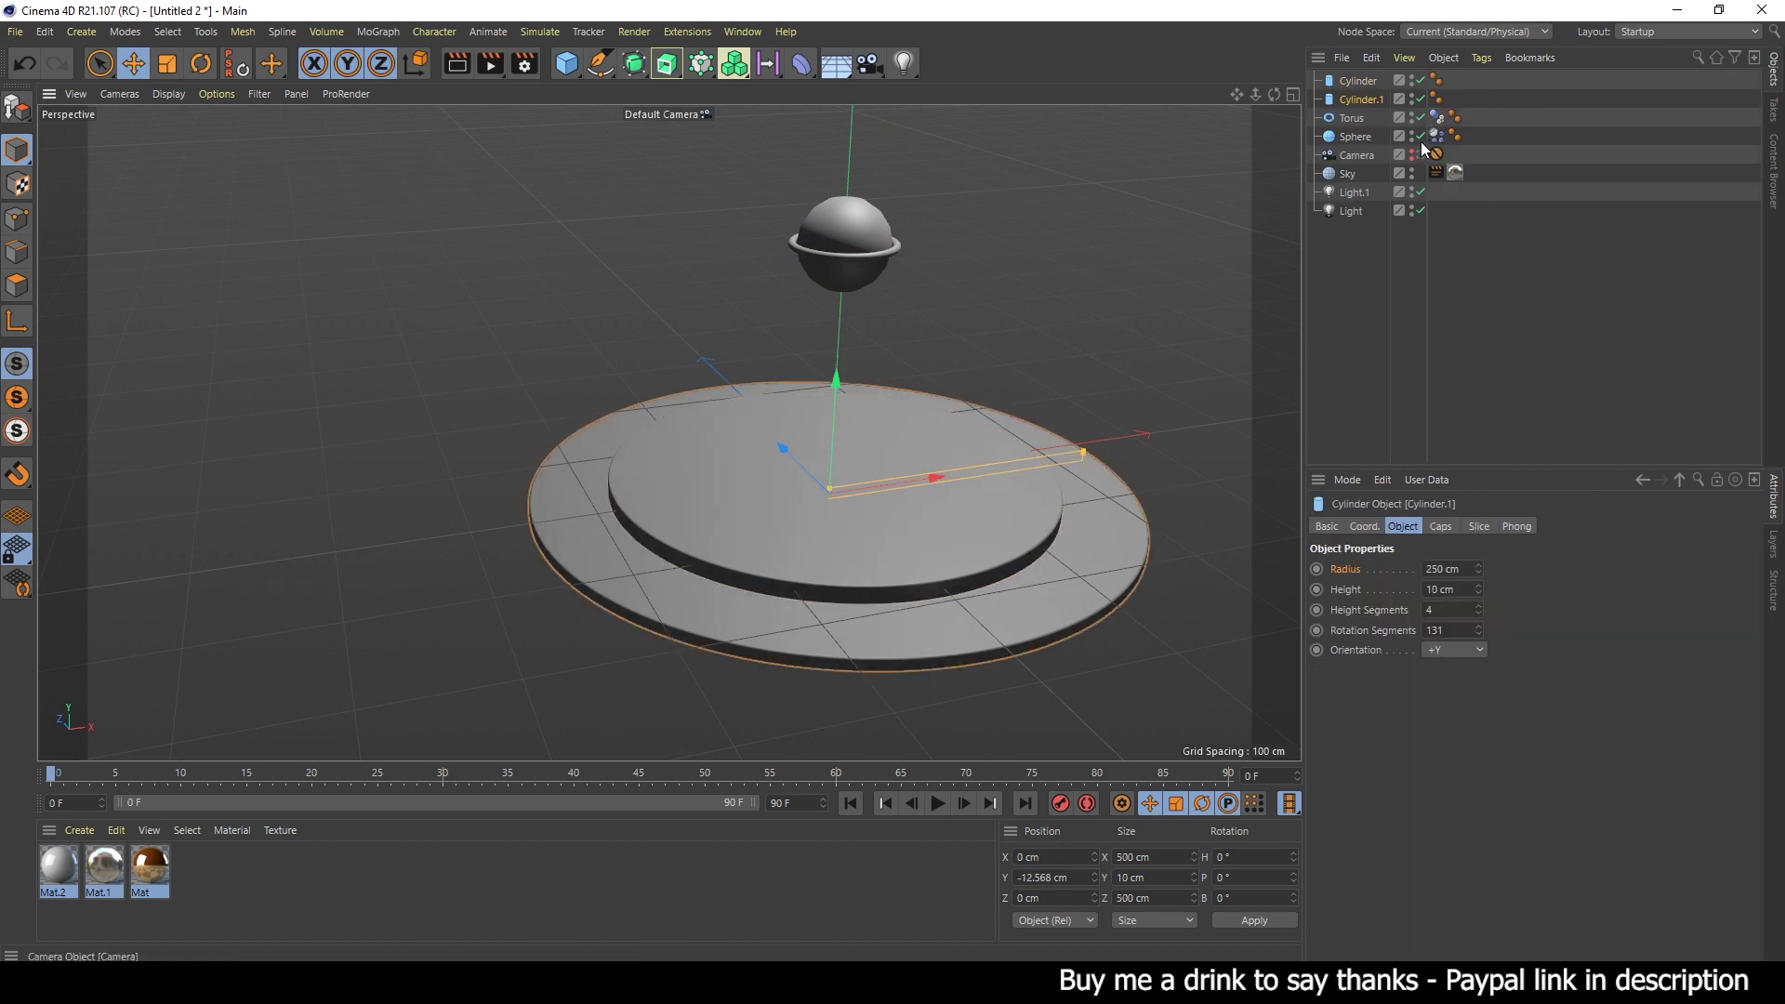
pyautogui.click(1435, 115)
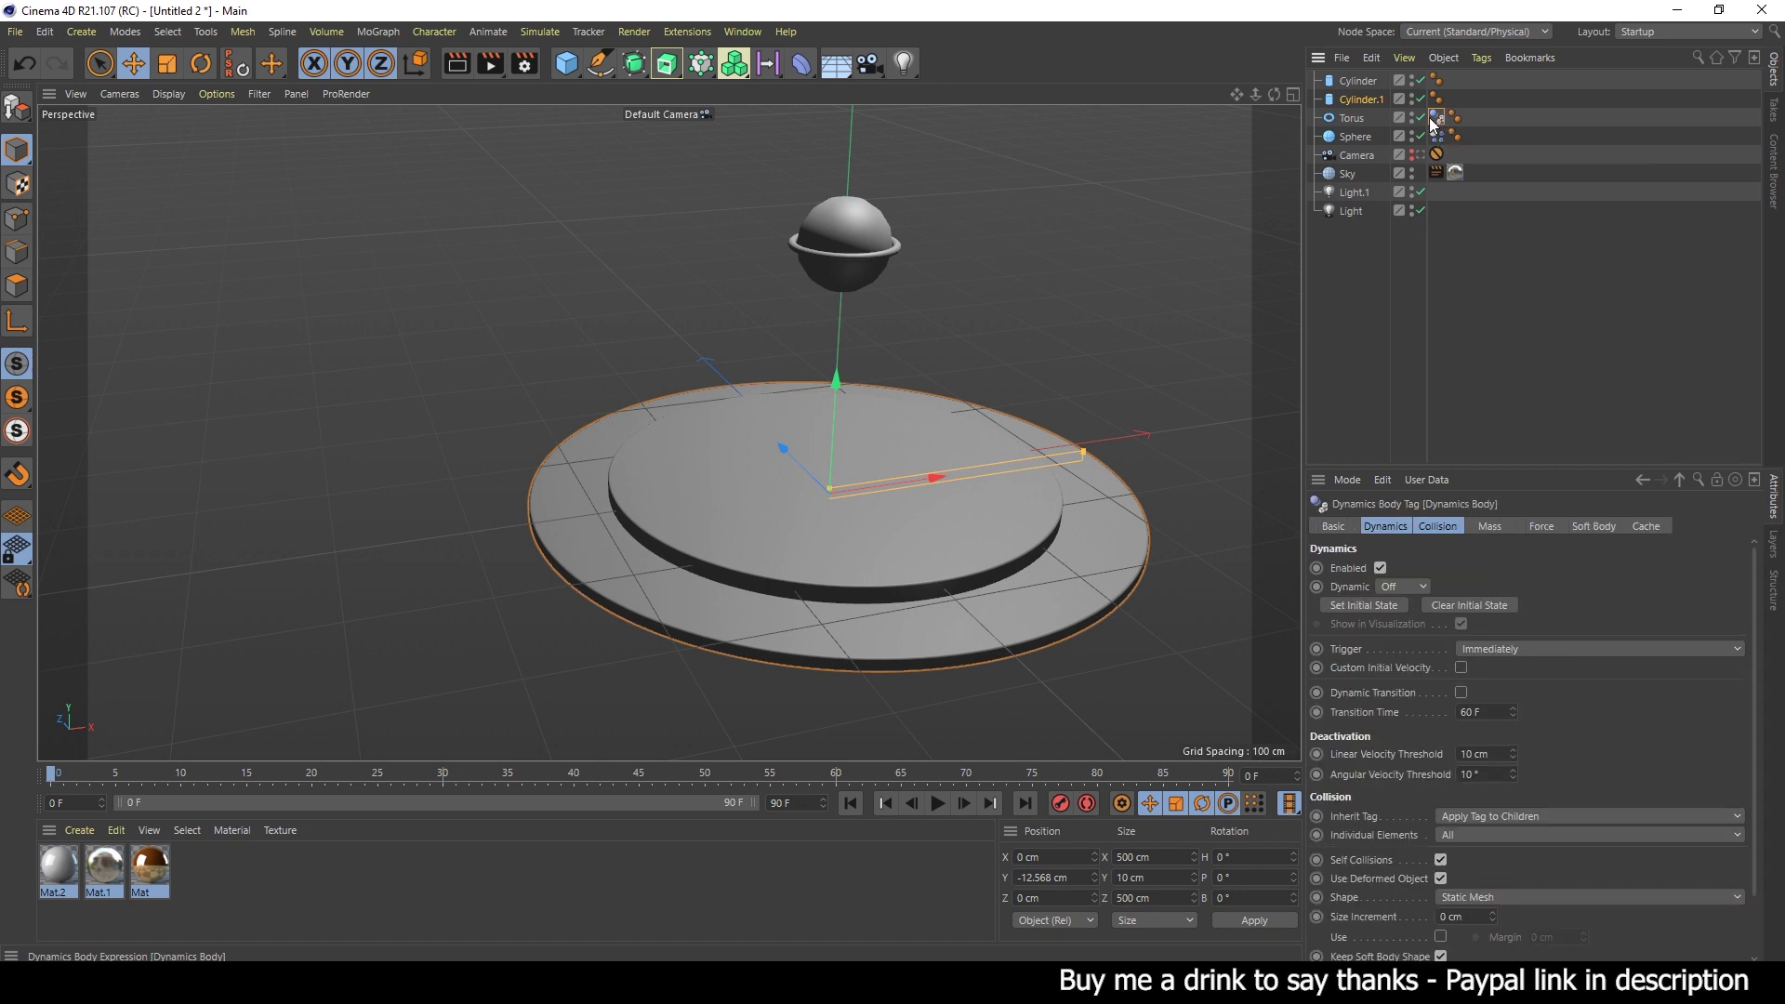
pyautogui.moveTo(1436, 113)
pyautogui.mouseDown()
pyautogui.moveTo(1363, 95)
pyautogui.moveTo(1451, 75)
pyautogui.mouseUp()
# - Raise the sphere along Y well above the torus ring
pyautogui.keyDown('alt'); pyautogui.moveTo(883, 510); pyautogui.dragTo(901, 448); pyautogui.keyUp('alt')
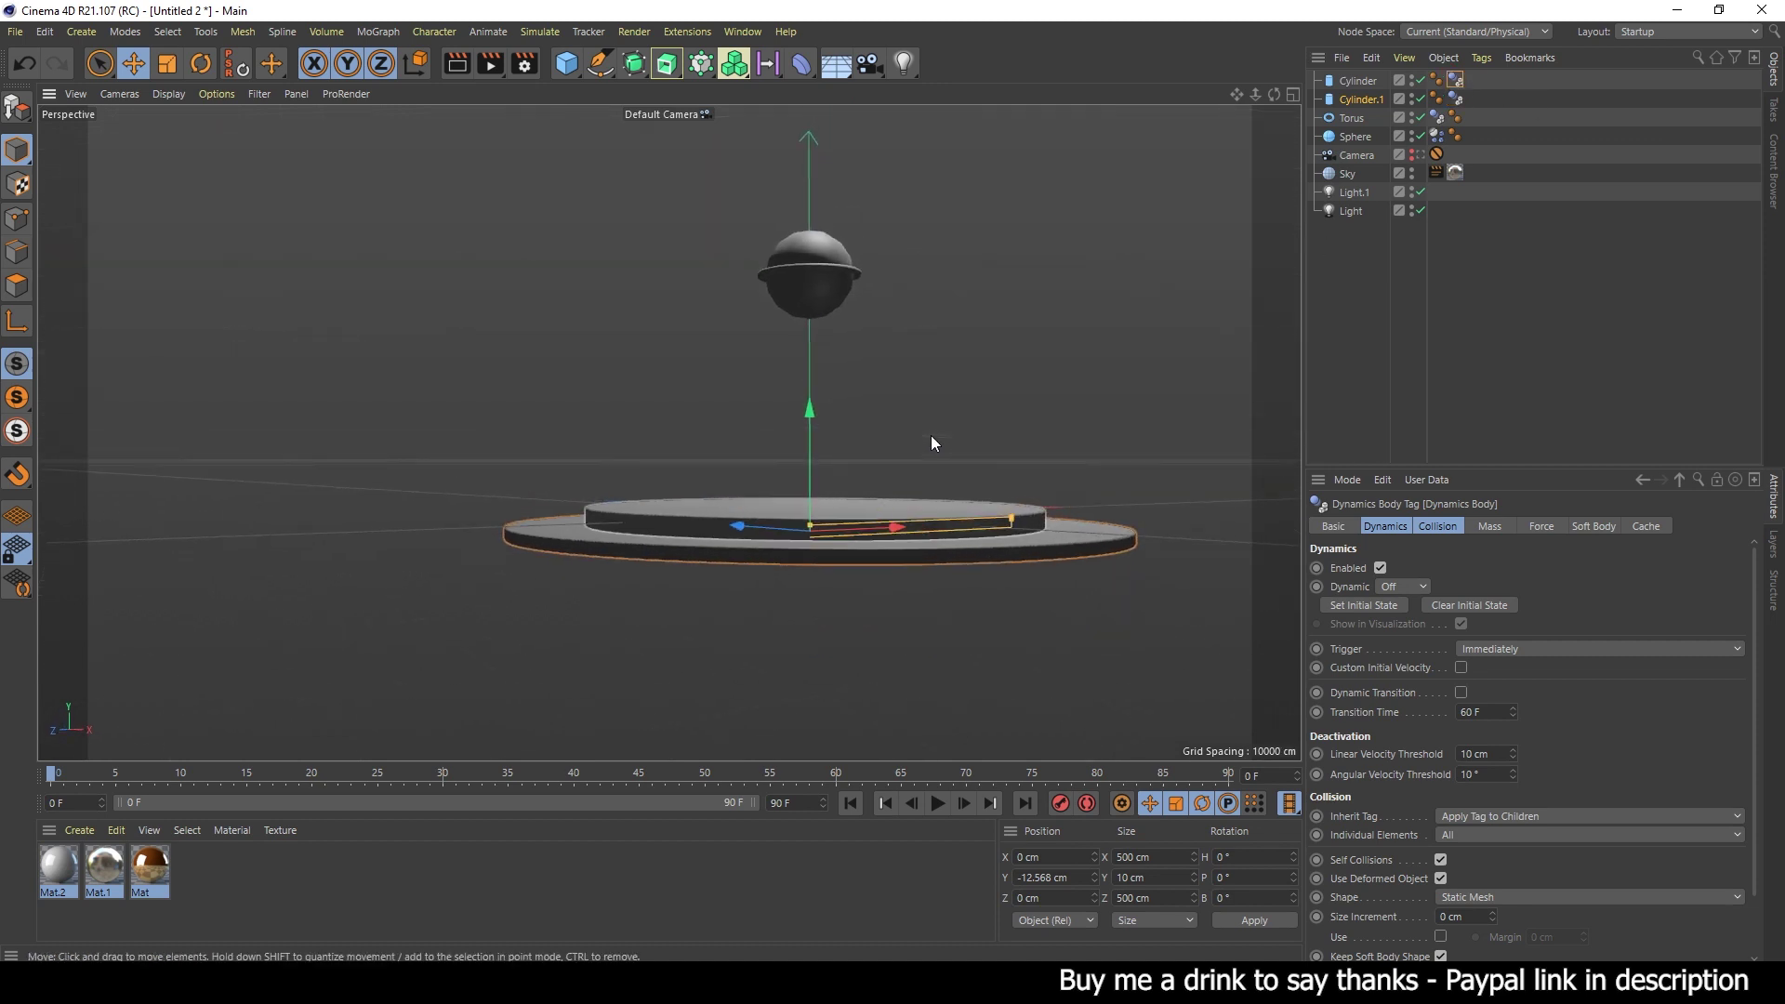
pyautogui.scroll(1, 907, 423)
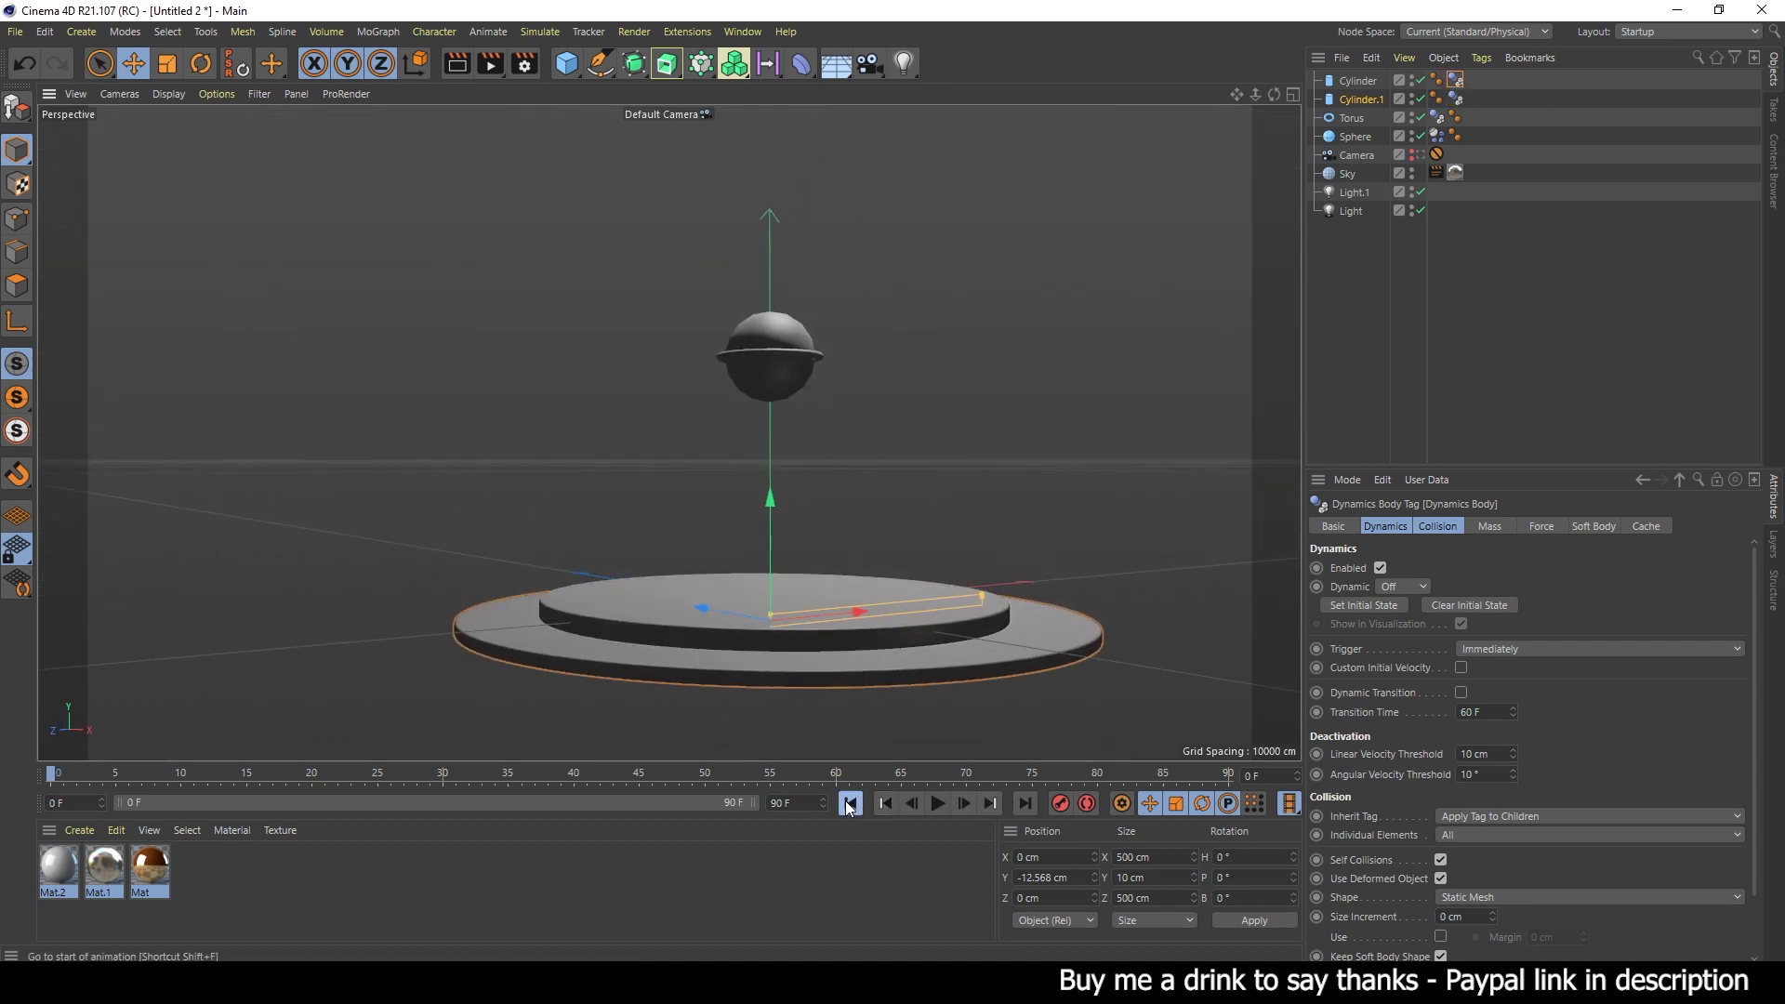
pyautogui.click(766, 338)
pyautogui.moveTo(768, 233); pyautogui.dragTo(792, 137)
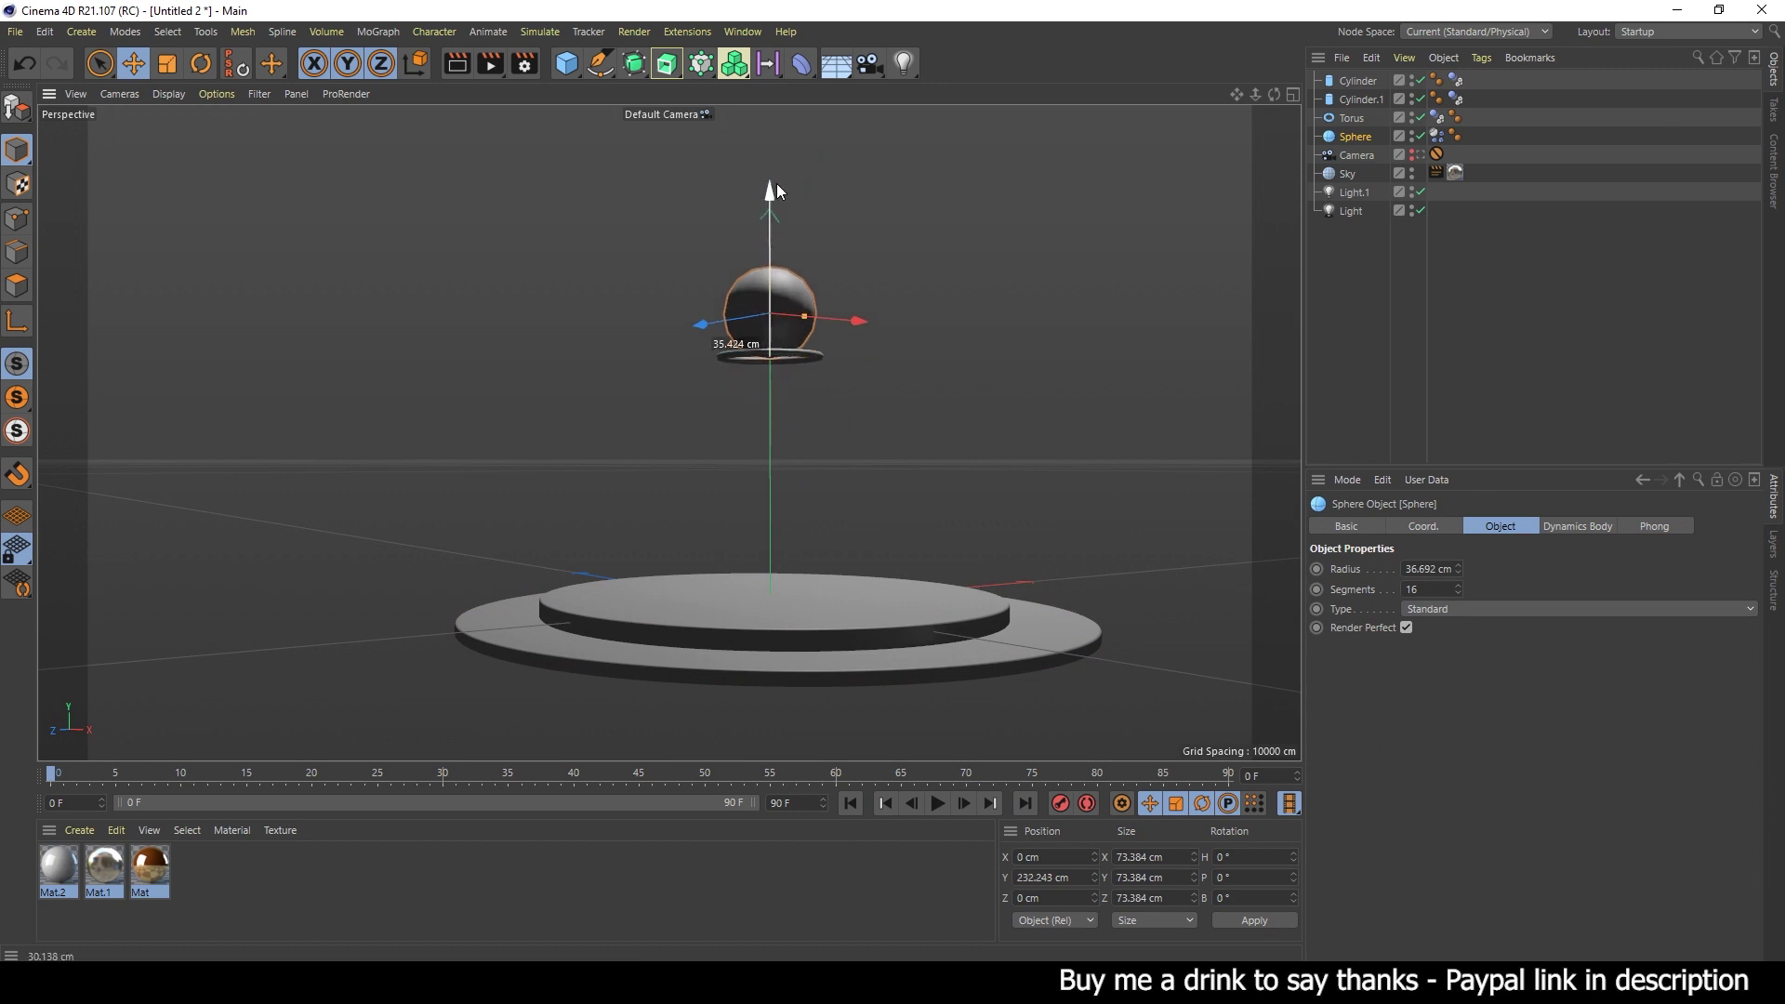
# - Play the simulation to test the drop, pause it, and rewind to the first frame
pyautogui.click(941, 801)
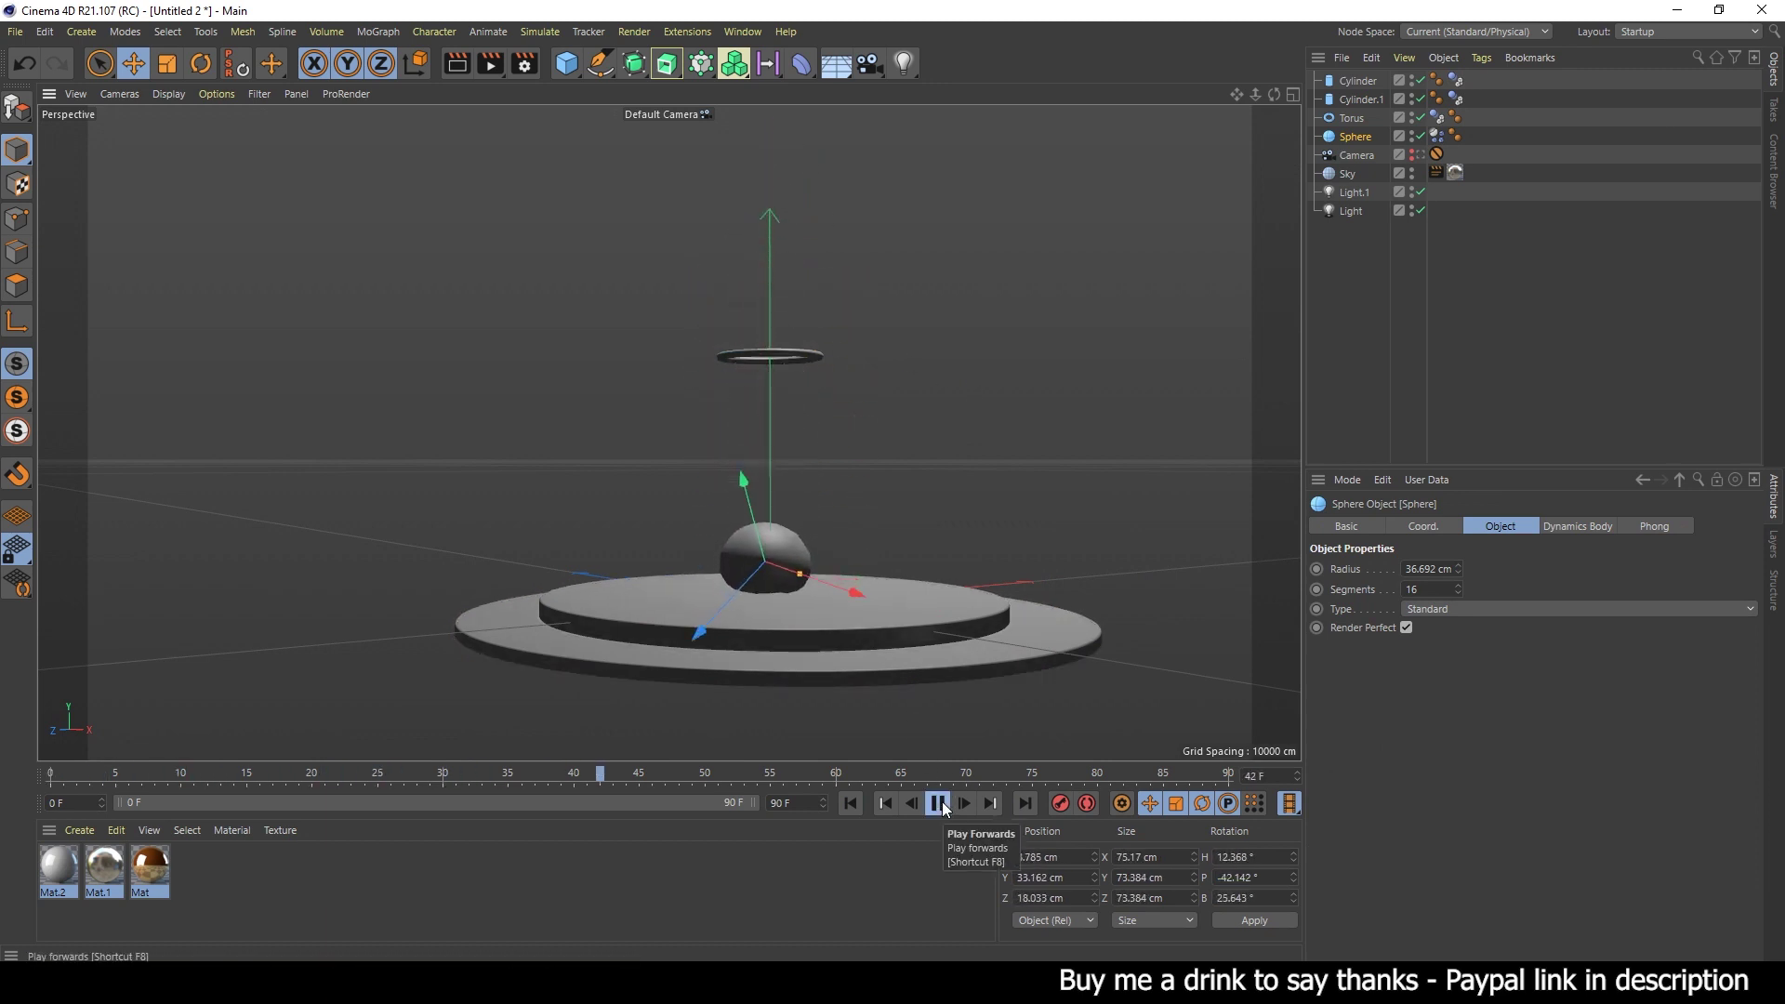
pyautogui.click(941, 804)
pyautogui.keyDown('alt'); pyautogui.moveTo(784, 463); pyautogui.dragTo(864, 471); pyautogui.keyUp('alt')
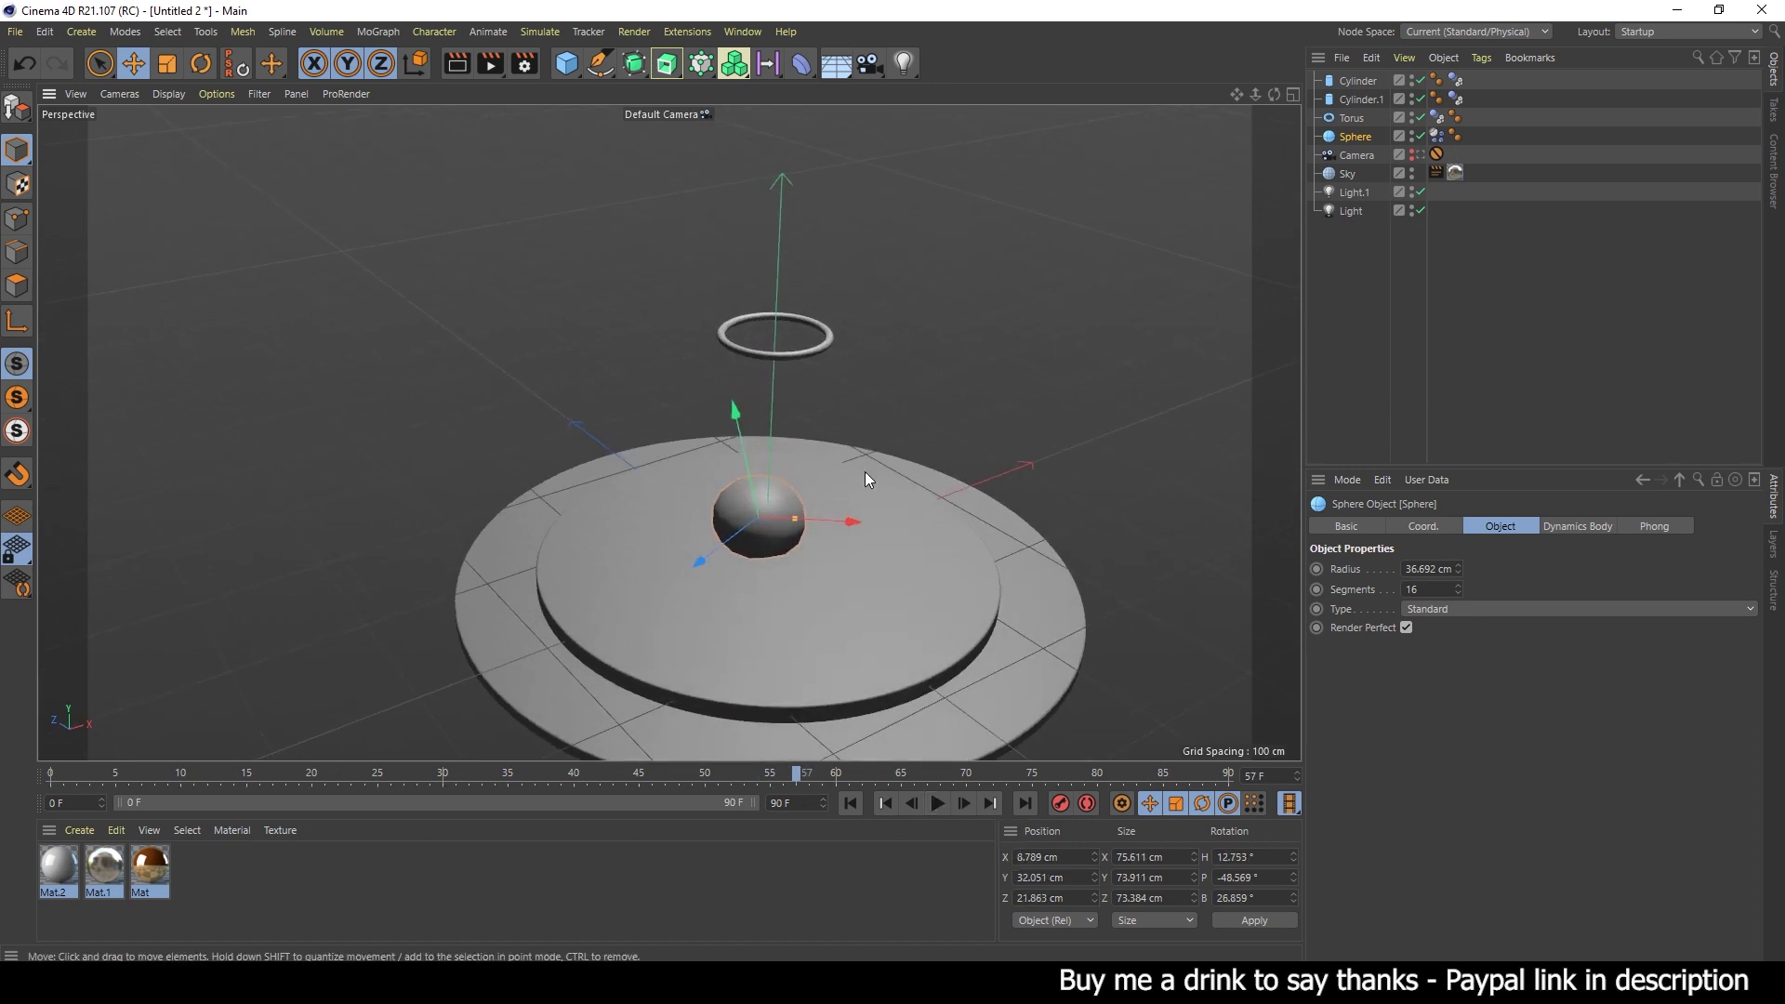
pyautogui.click(850, 803)
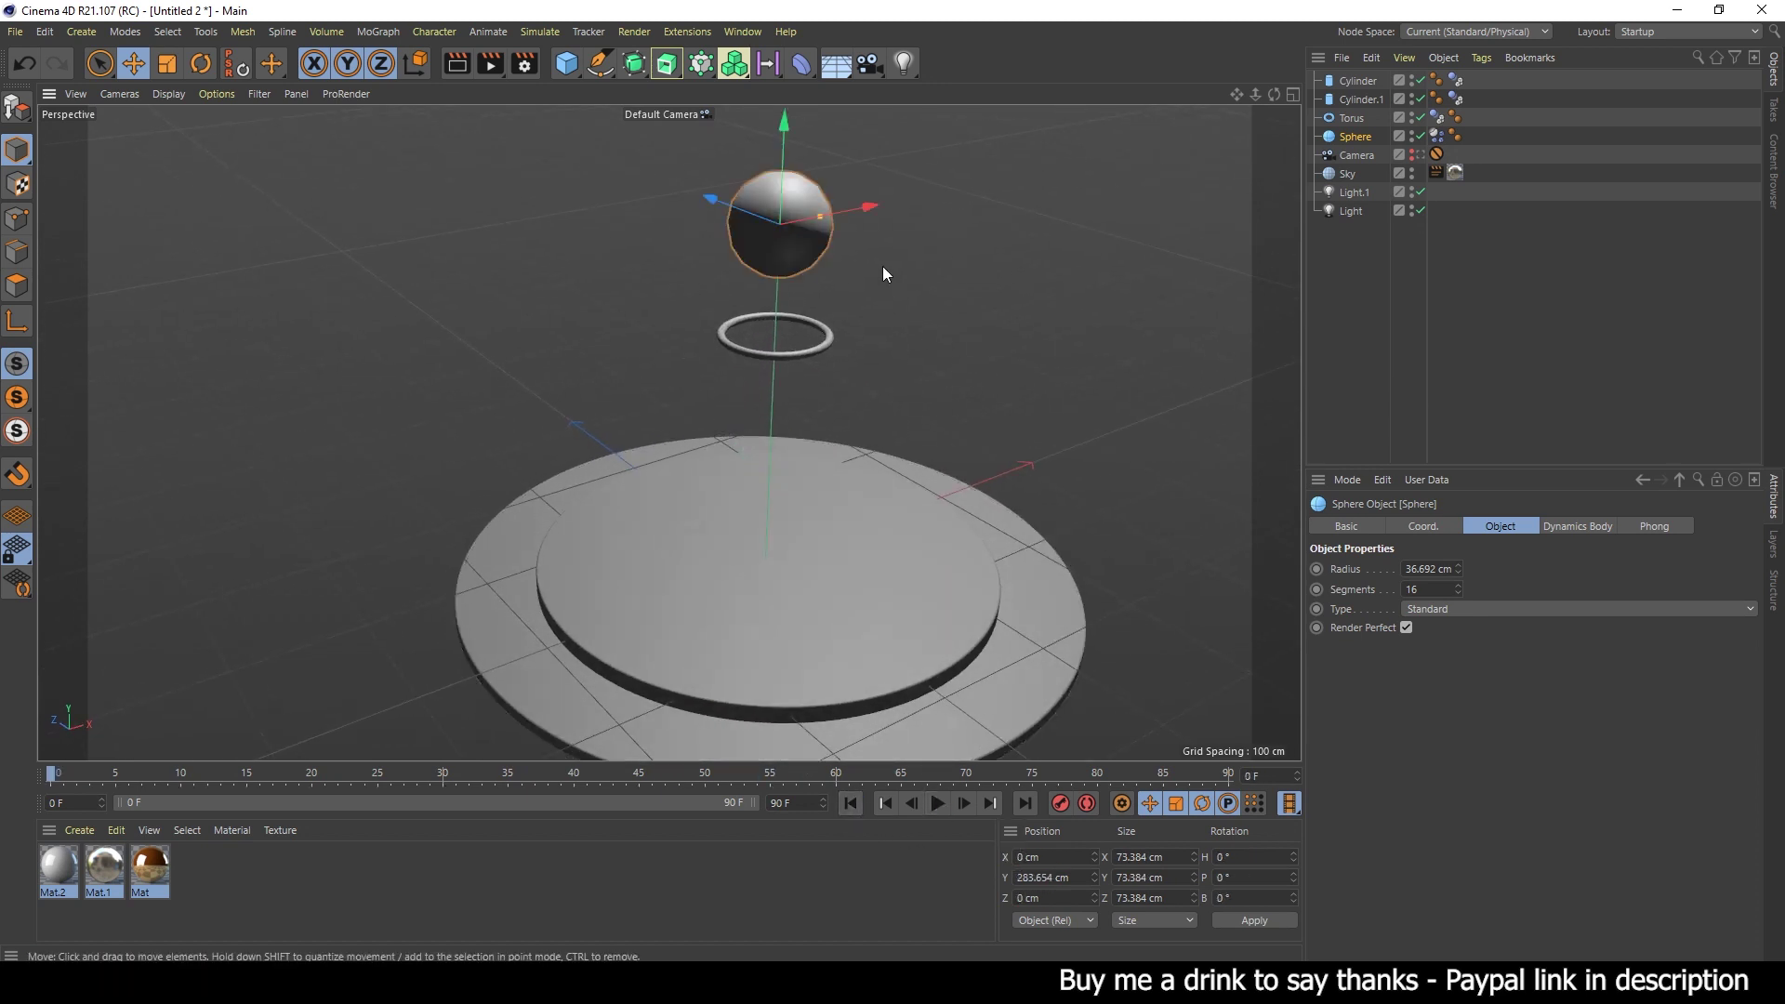
pyautogui.keyDown('alt'); pyautogui.moveTo(884, 274); pyautogui.dragTo(1174, 369); pyautogui.keyUp('alt')
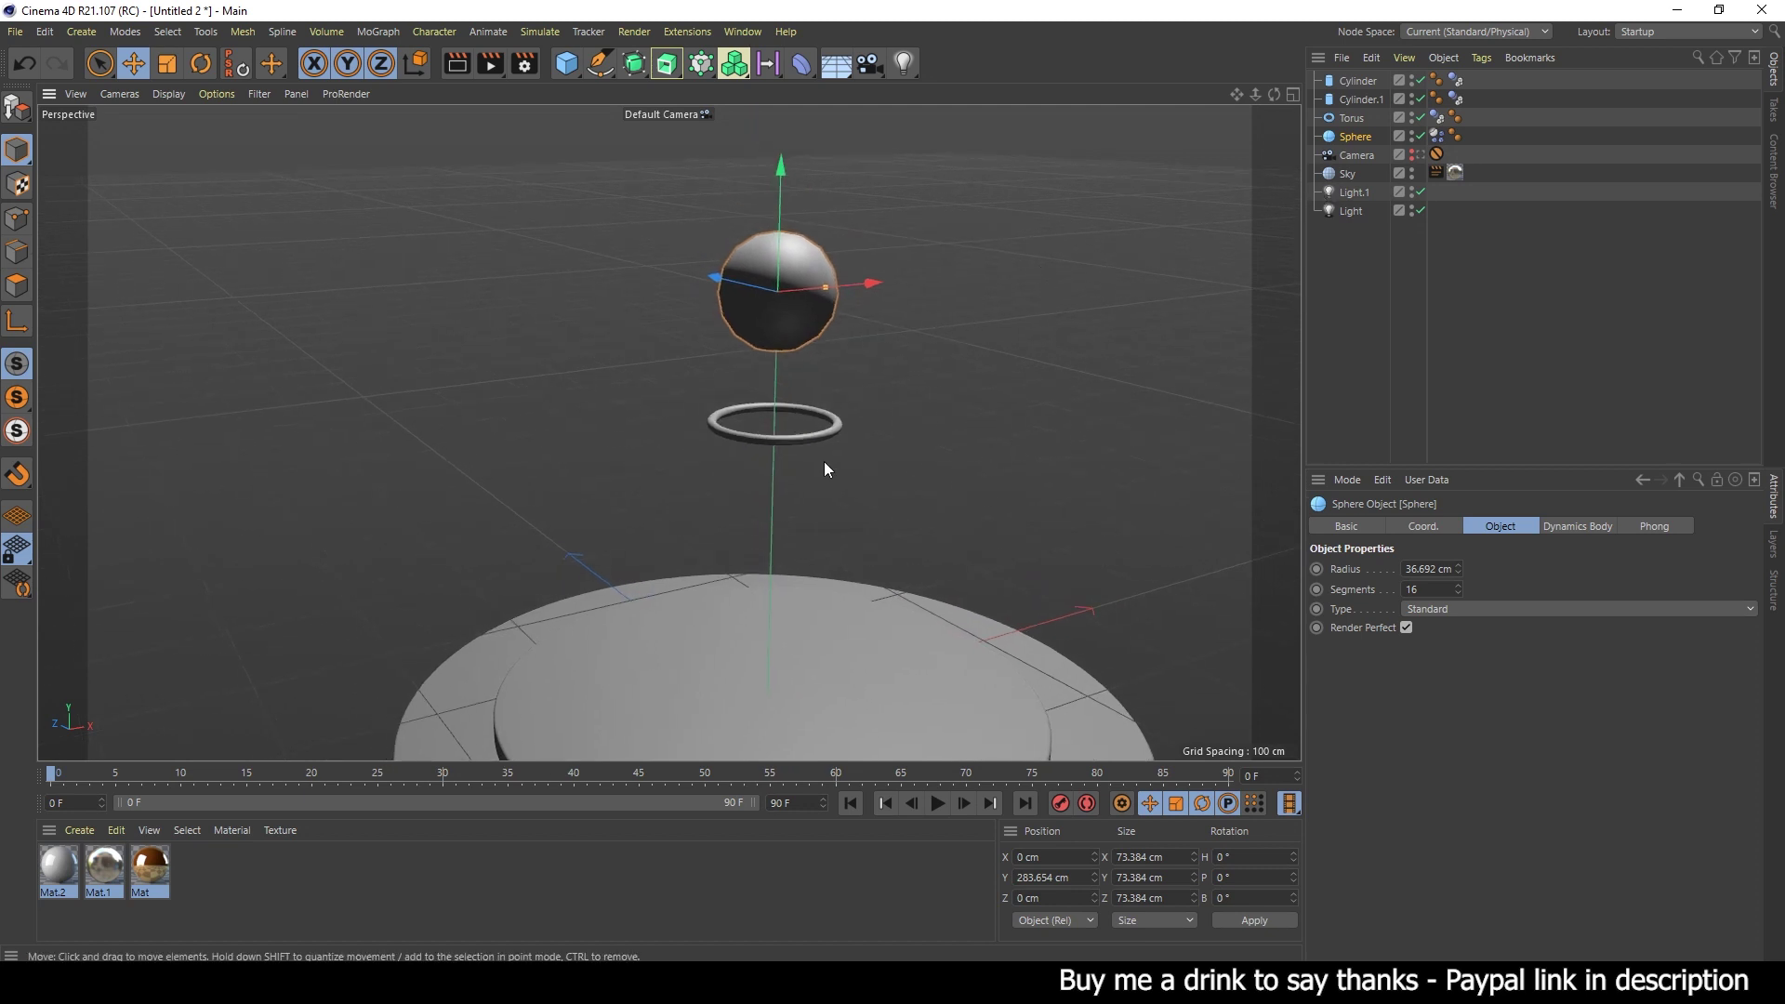
# - Scale the torus ring down slightly with the Scale tool
pyautogui.click(785, 429)
pyautogui.scroll(3, 933, 456)
pyautogui.scroll(2, 921, 459)
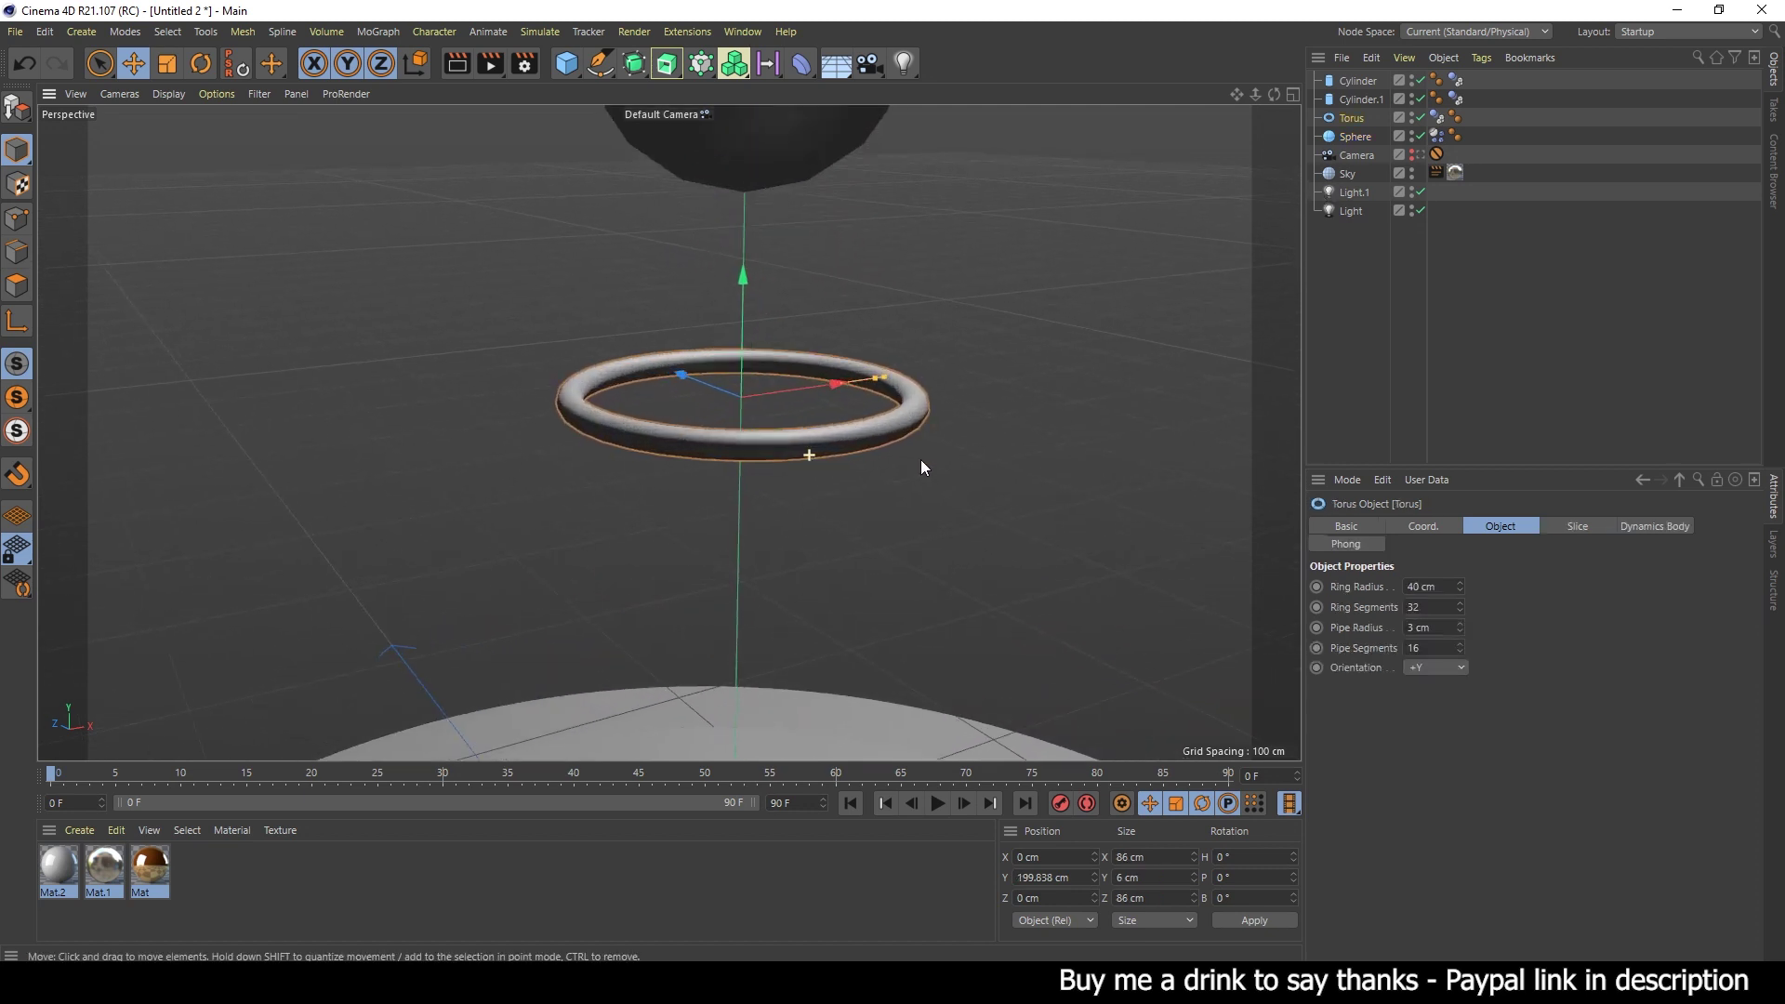
pyautogui.keyDown('alt'); pyautogui.moveTo(921, 461); pyautogui.dragTo(838, 459); pyautogui.keyUp('alt')
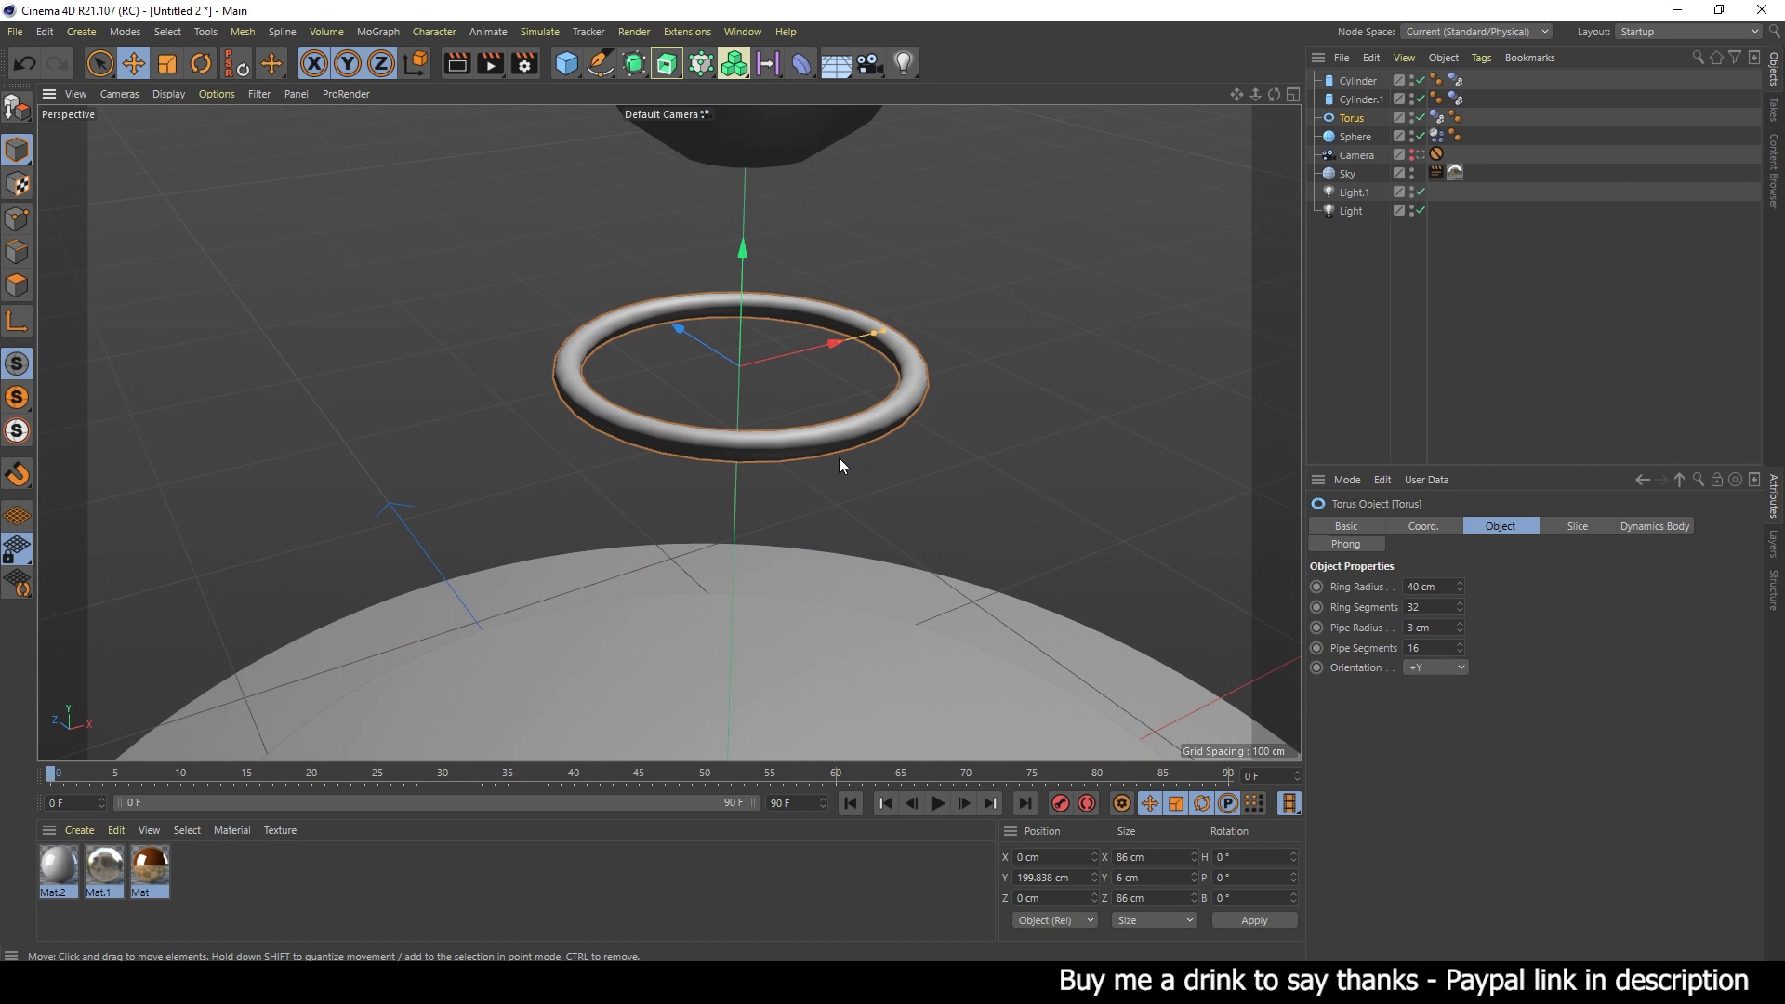
pyautogui.press('t')
pyautogui.moveTo(779, 316); pyautogui.dragTo(768, 327)
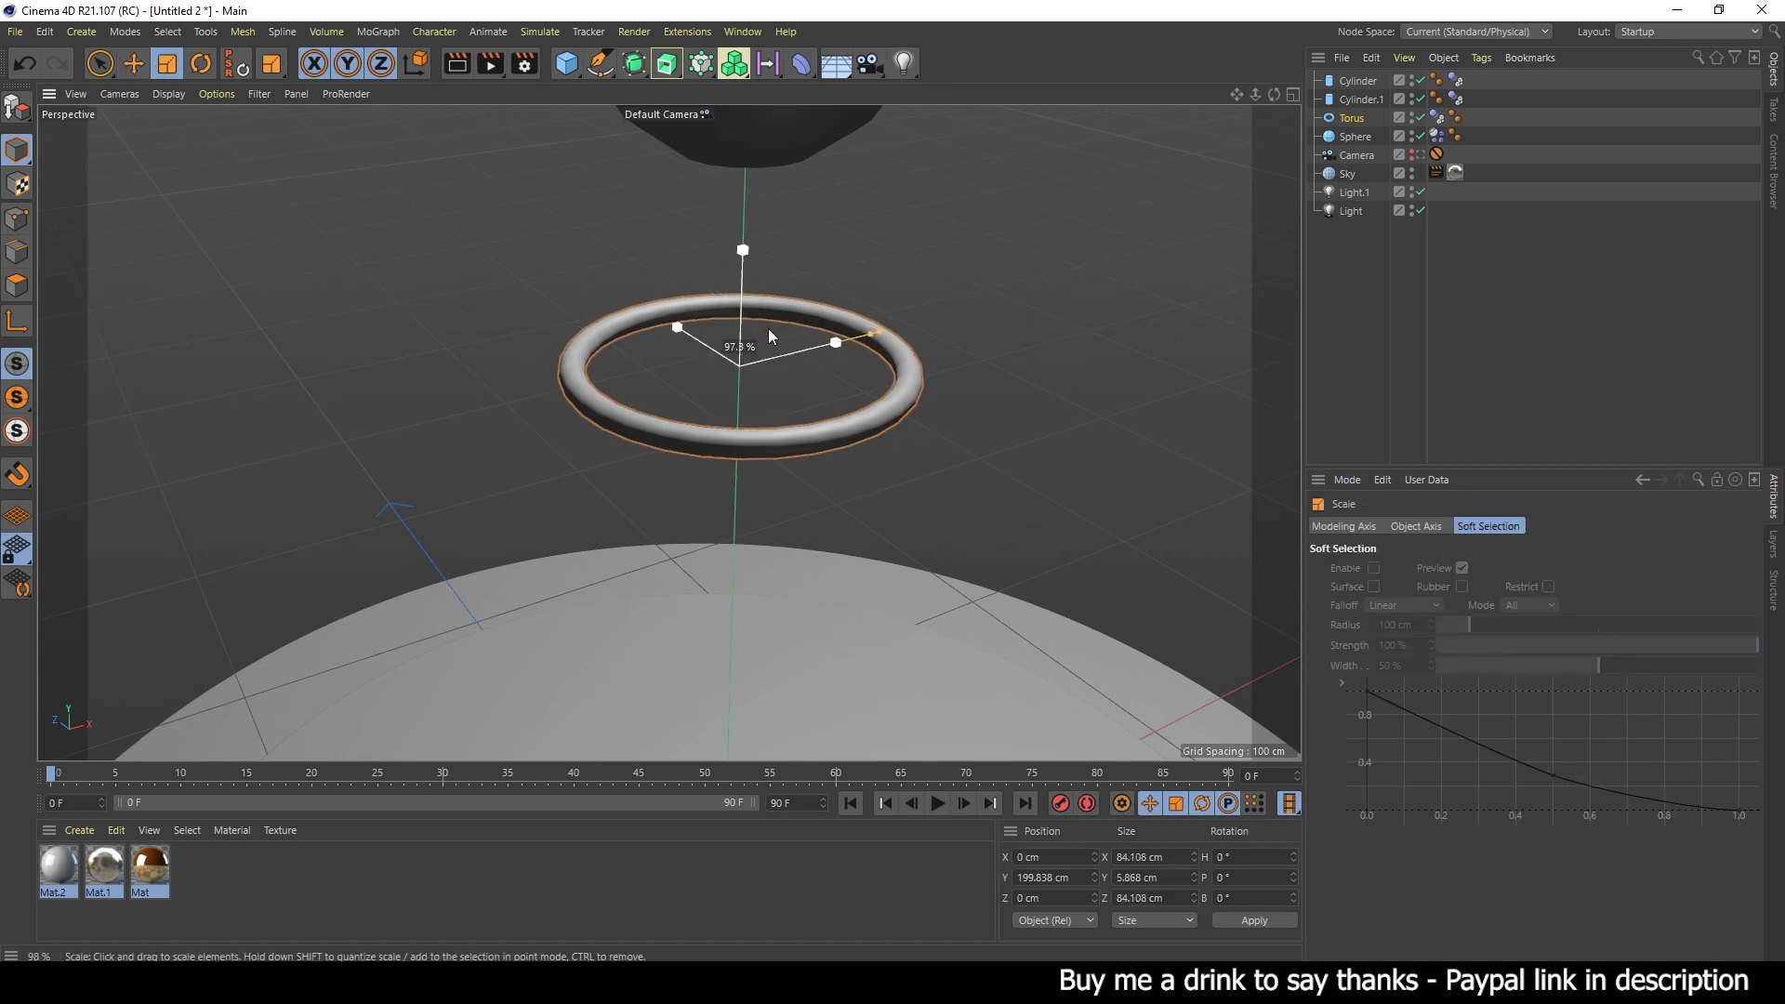
pyautogui.scroll(-3, 935, 584)
pyautogui.scroll(3, 902, 463)
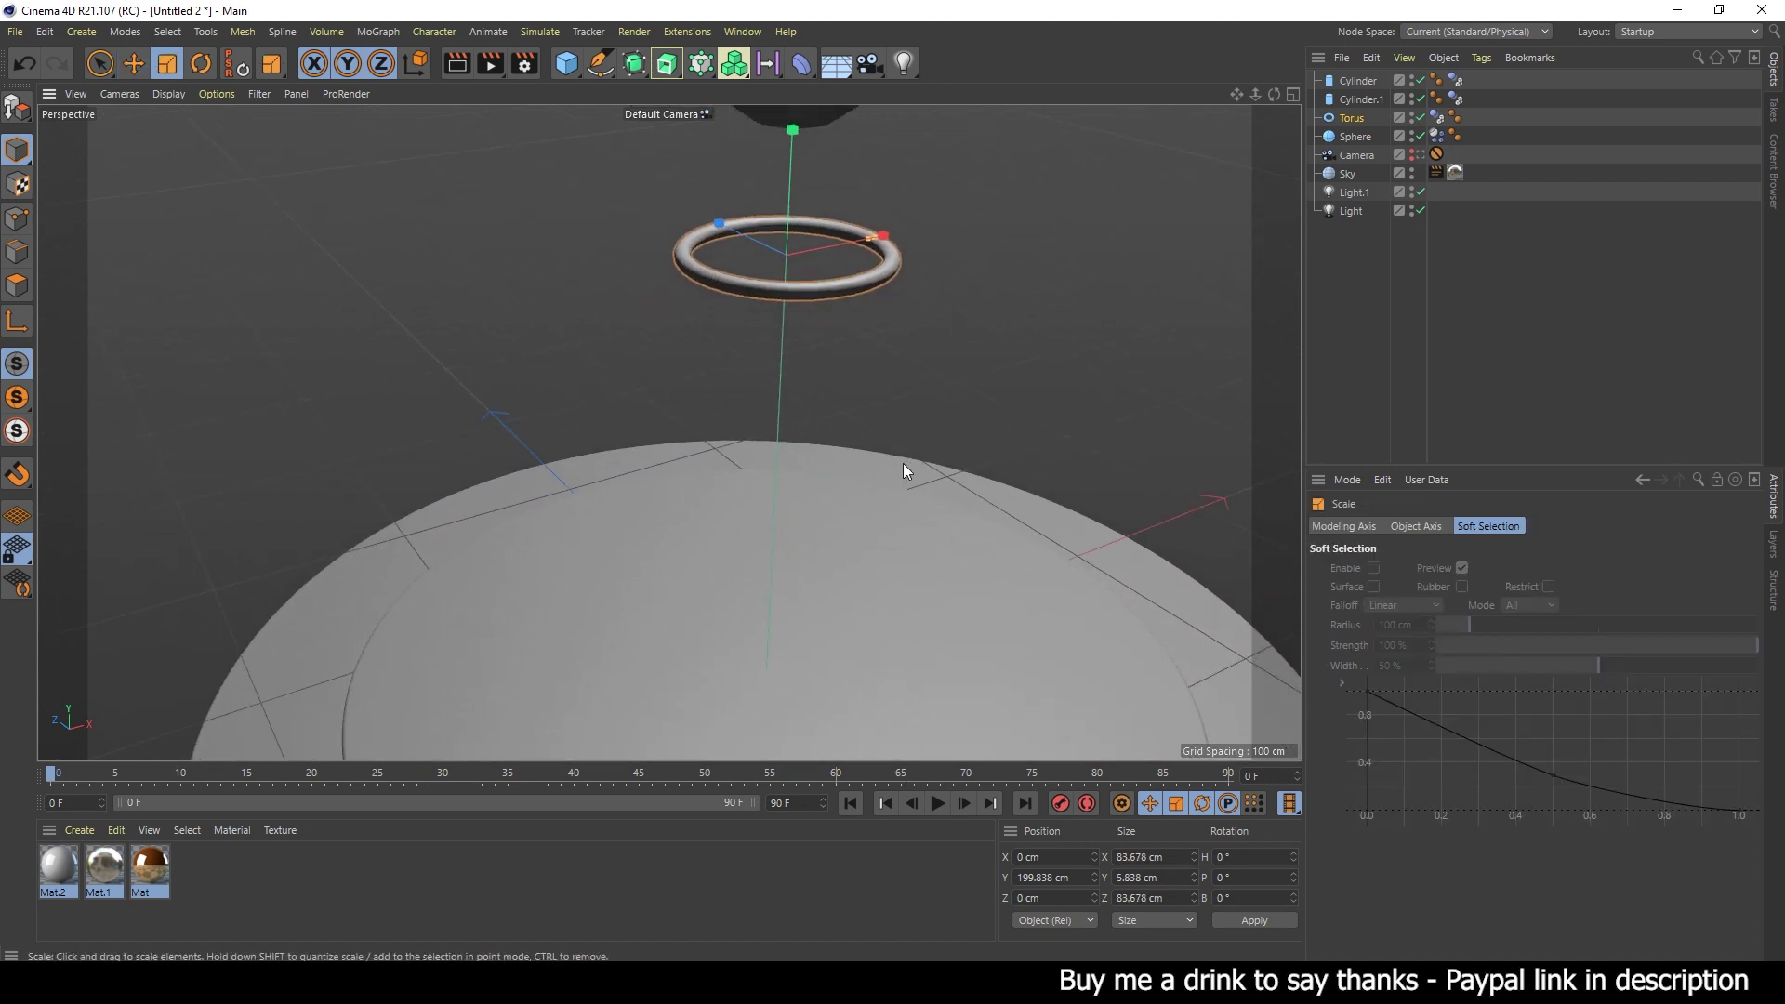
pyautogui.scroll(-4, 859, 560)
# - Test the drop, shrink the torus to about 81.9 cm, and replay through the scene Camera
pyautogui.click(937, 805)
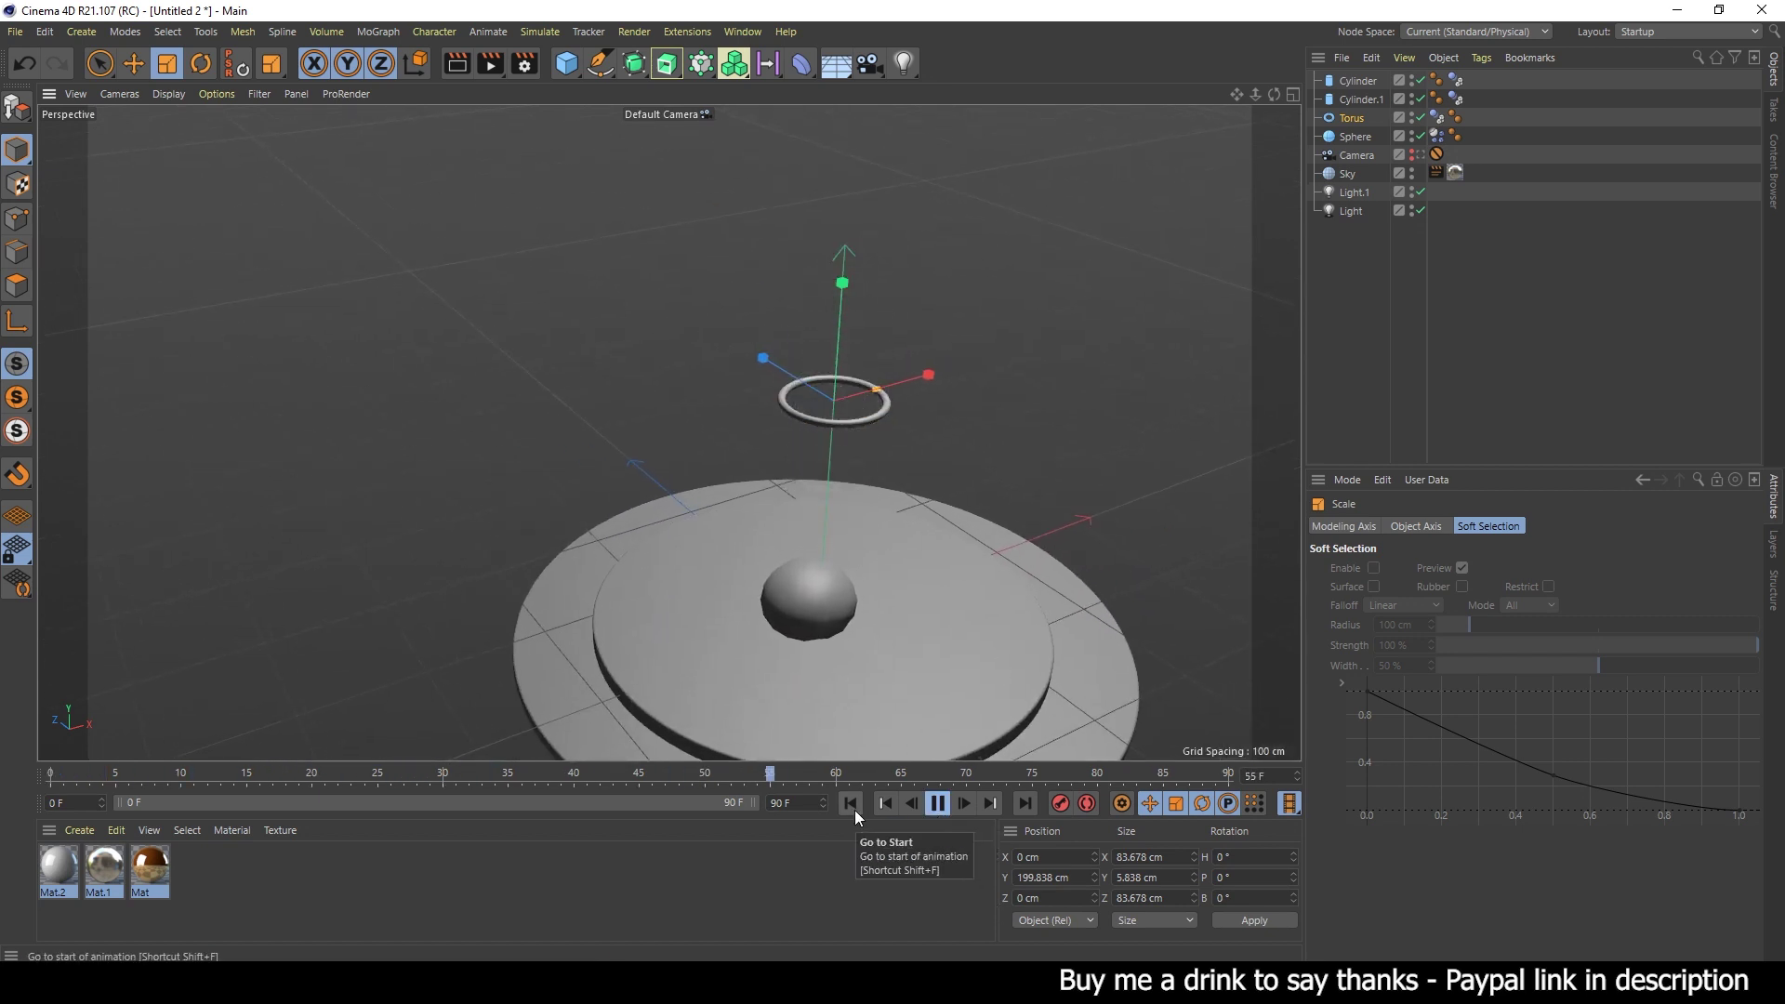
pyautogui.click(936, 805)
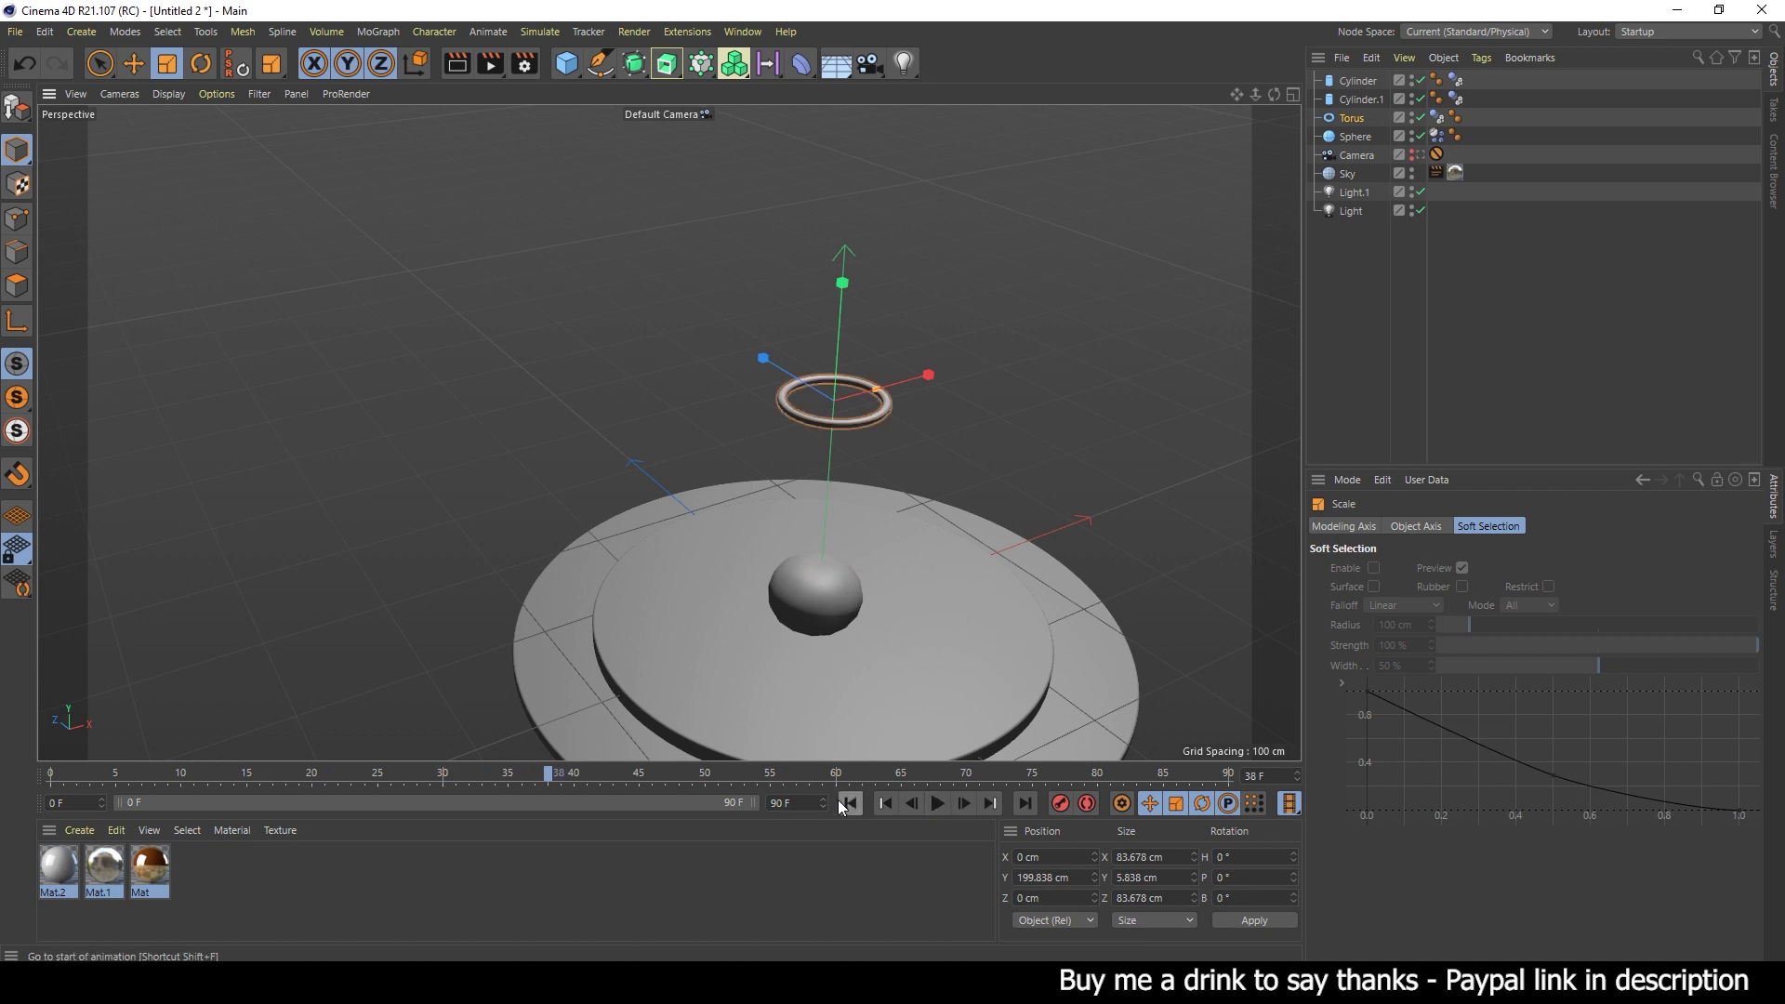
pyautogui.click(842, 802)
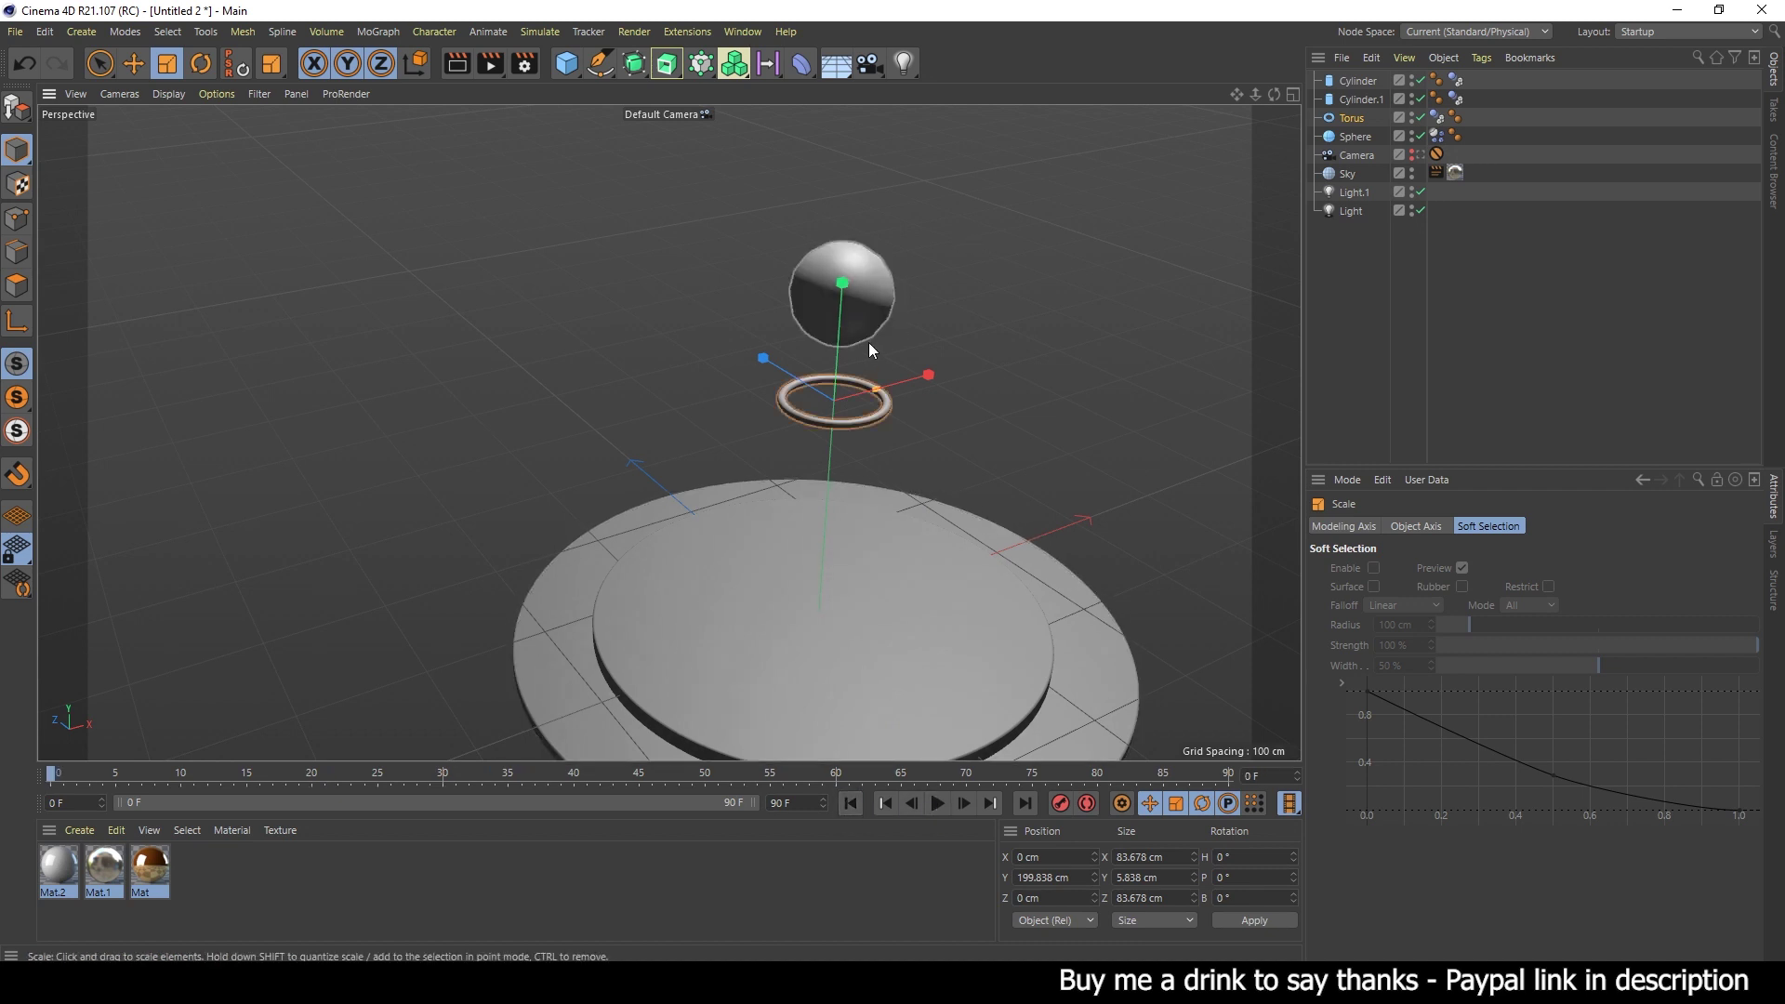
pyautogui.moveTo(871, 344); pyautogui.dragTo(857, 350)
pyautogui.click(938, 804)
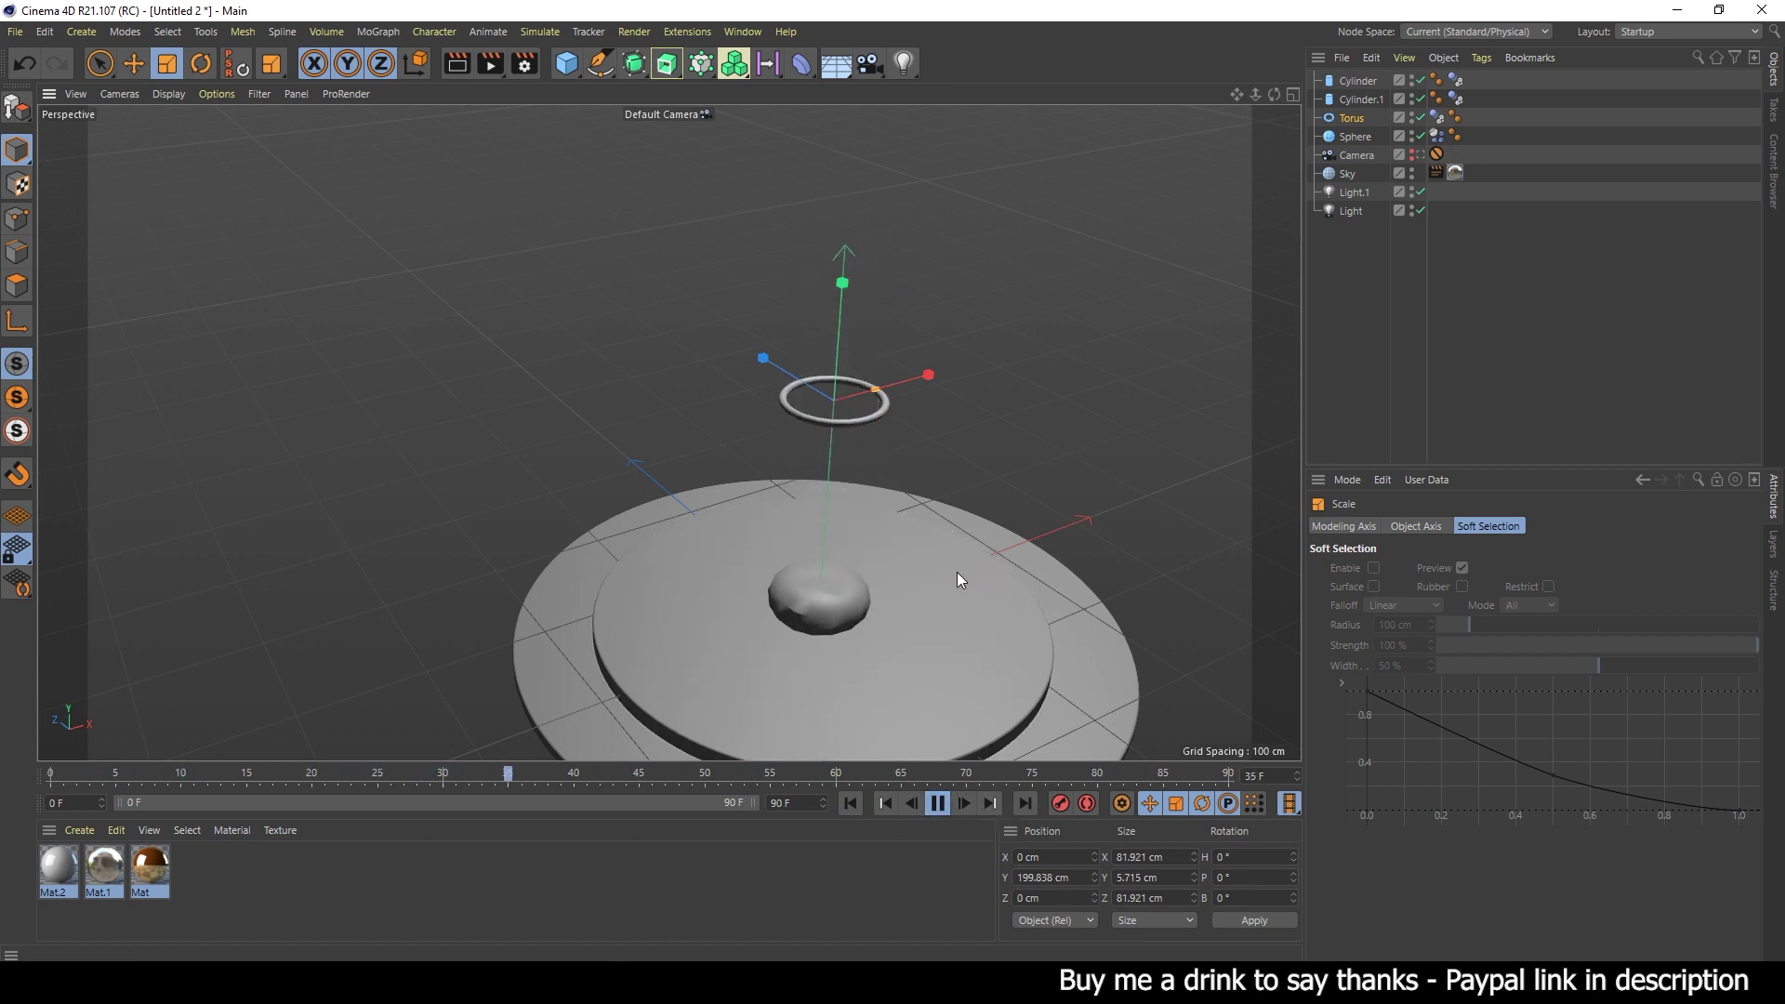
pyautogui.click(1422, 155)
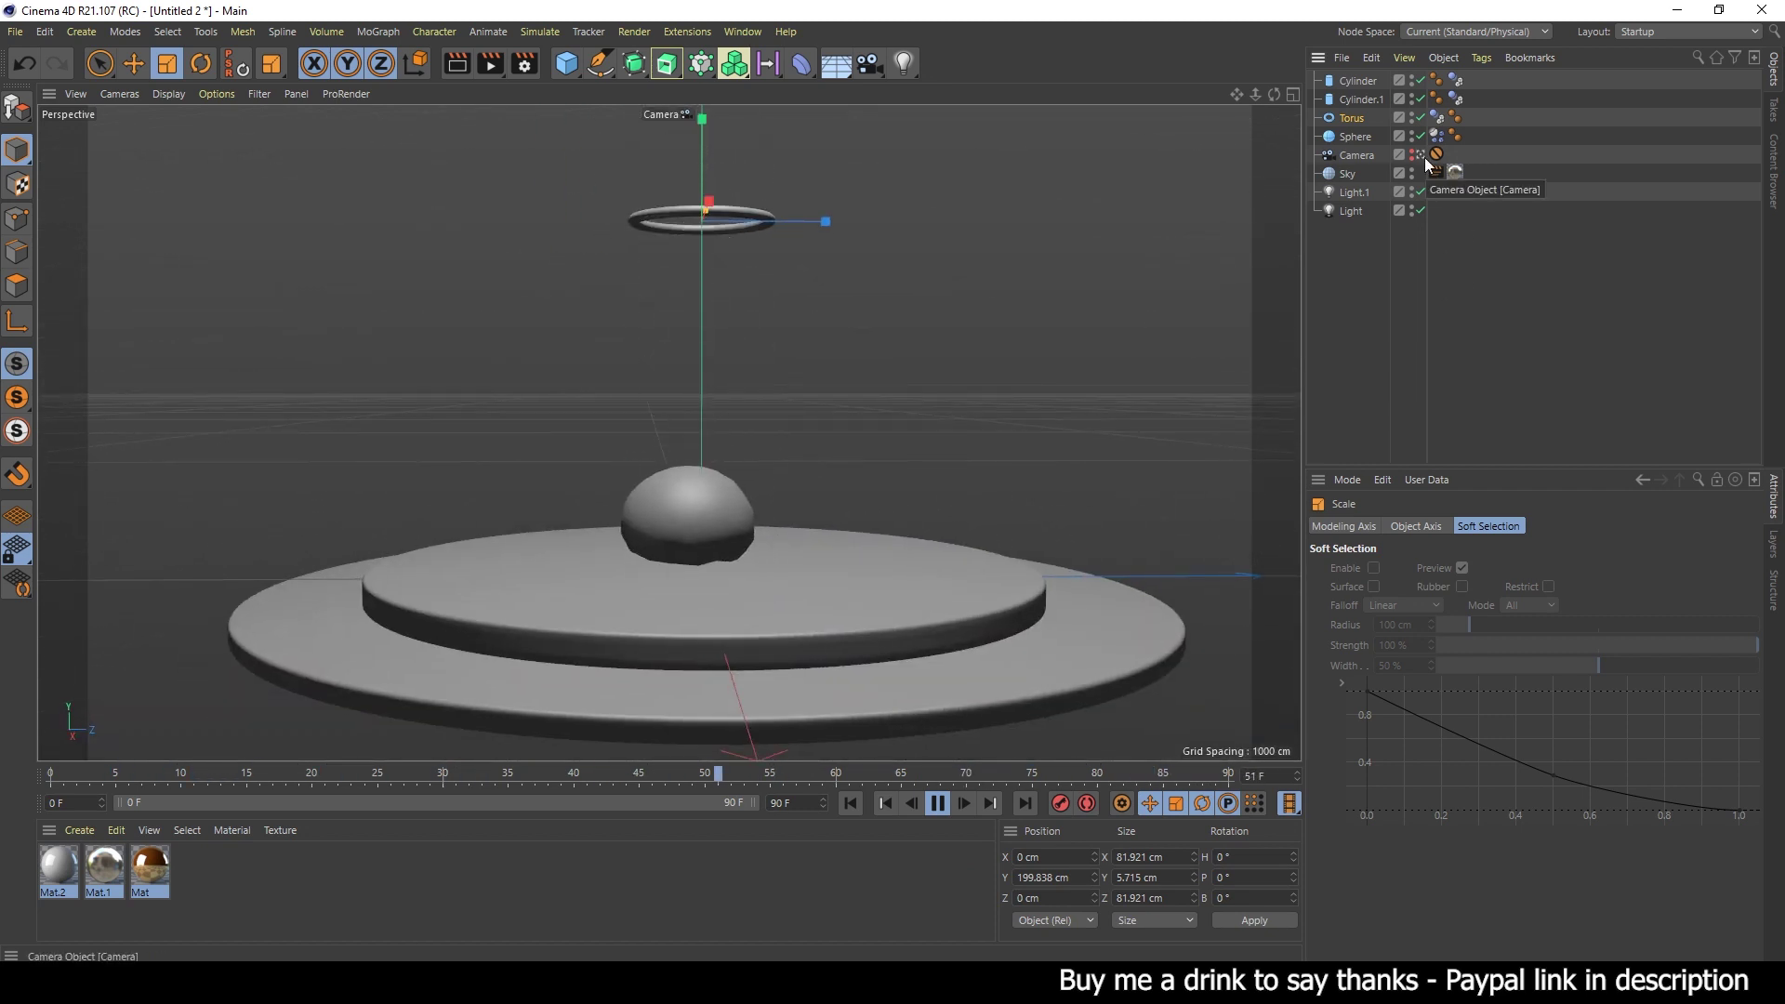
# - Stop playback, rewind, and replay the sphere drop, pausing at frame 29
pyautogui.press('F8')
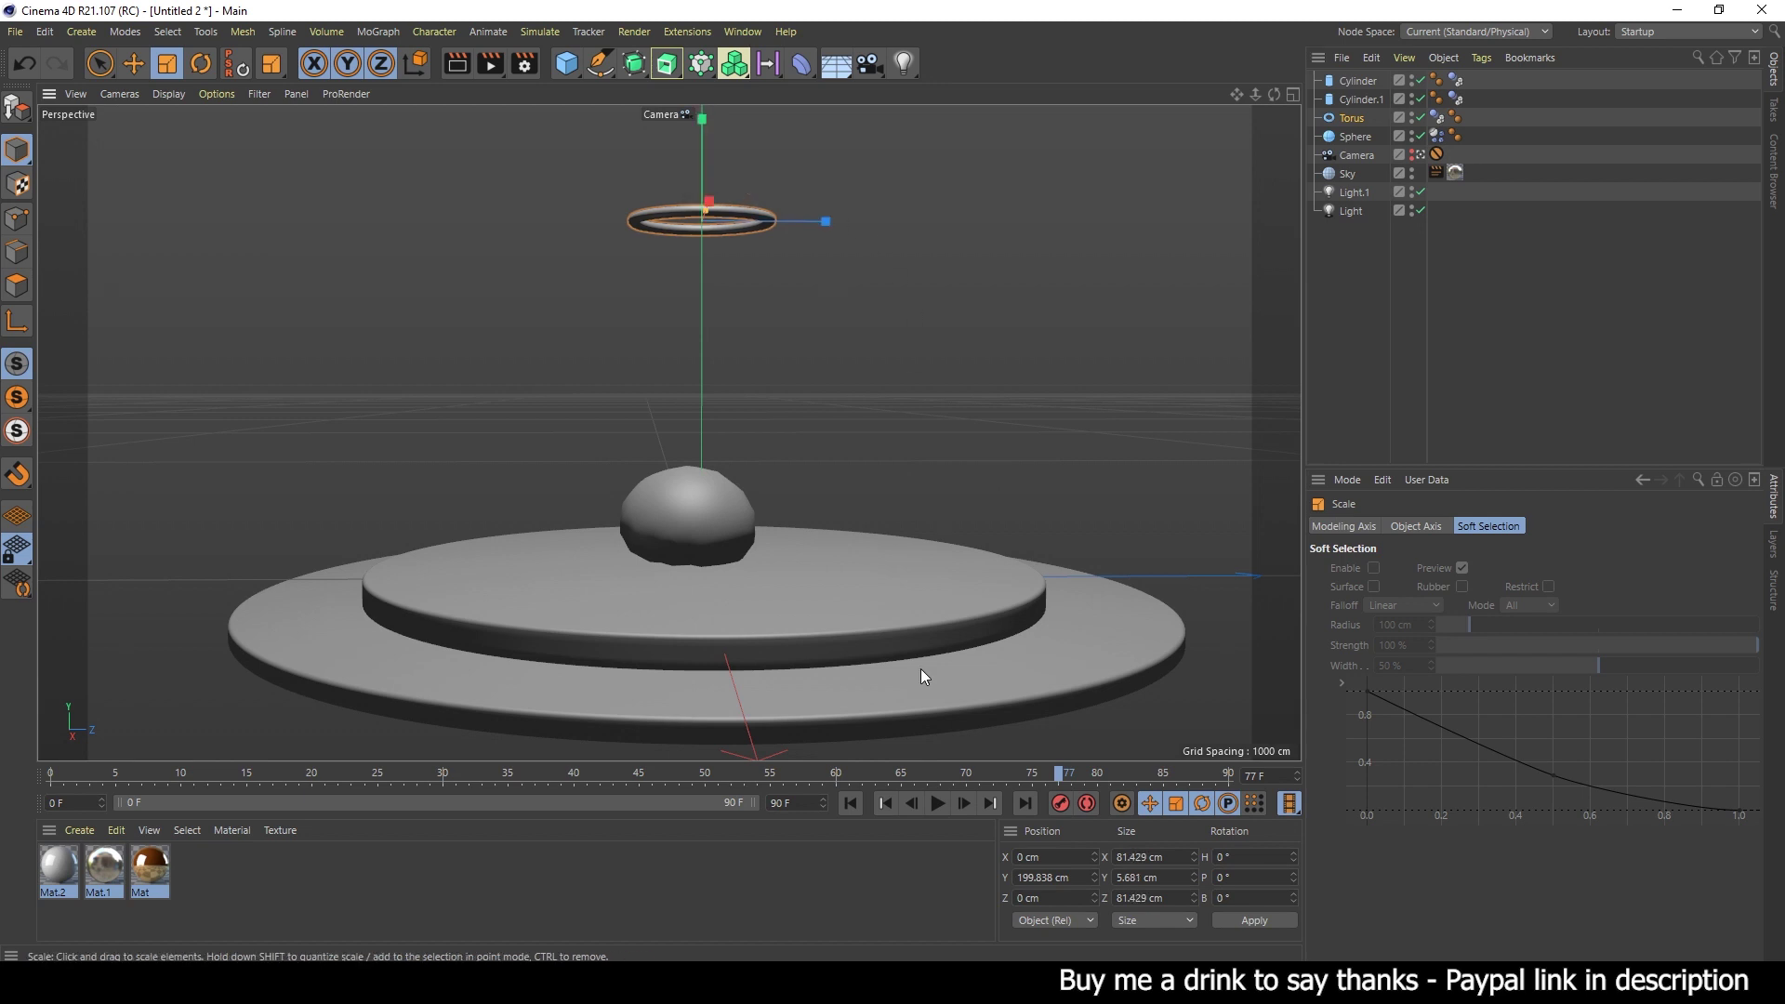
pyautogui.click(851, 805)
pyautogui.click(937, 804)
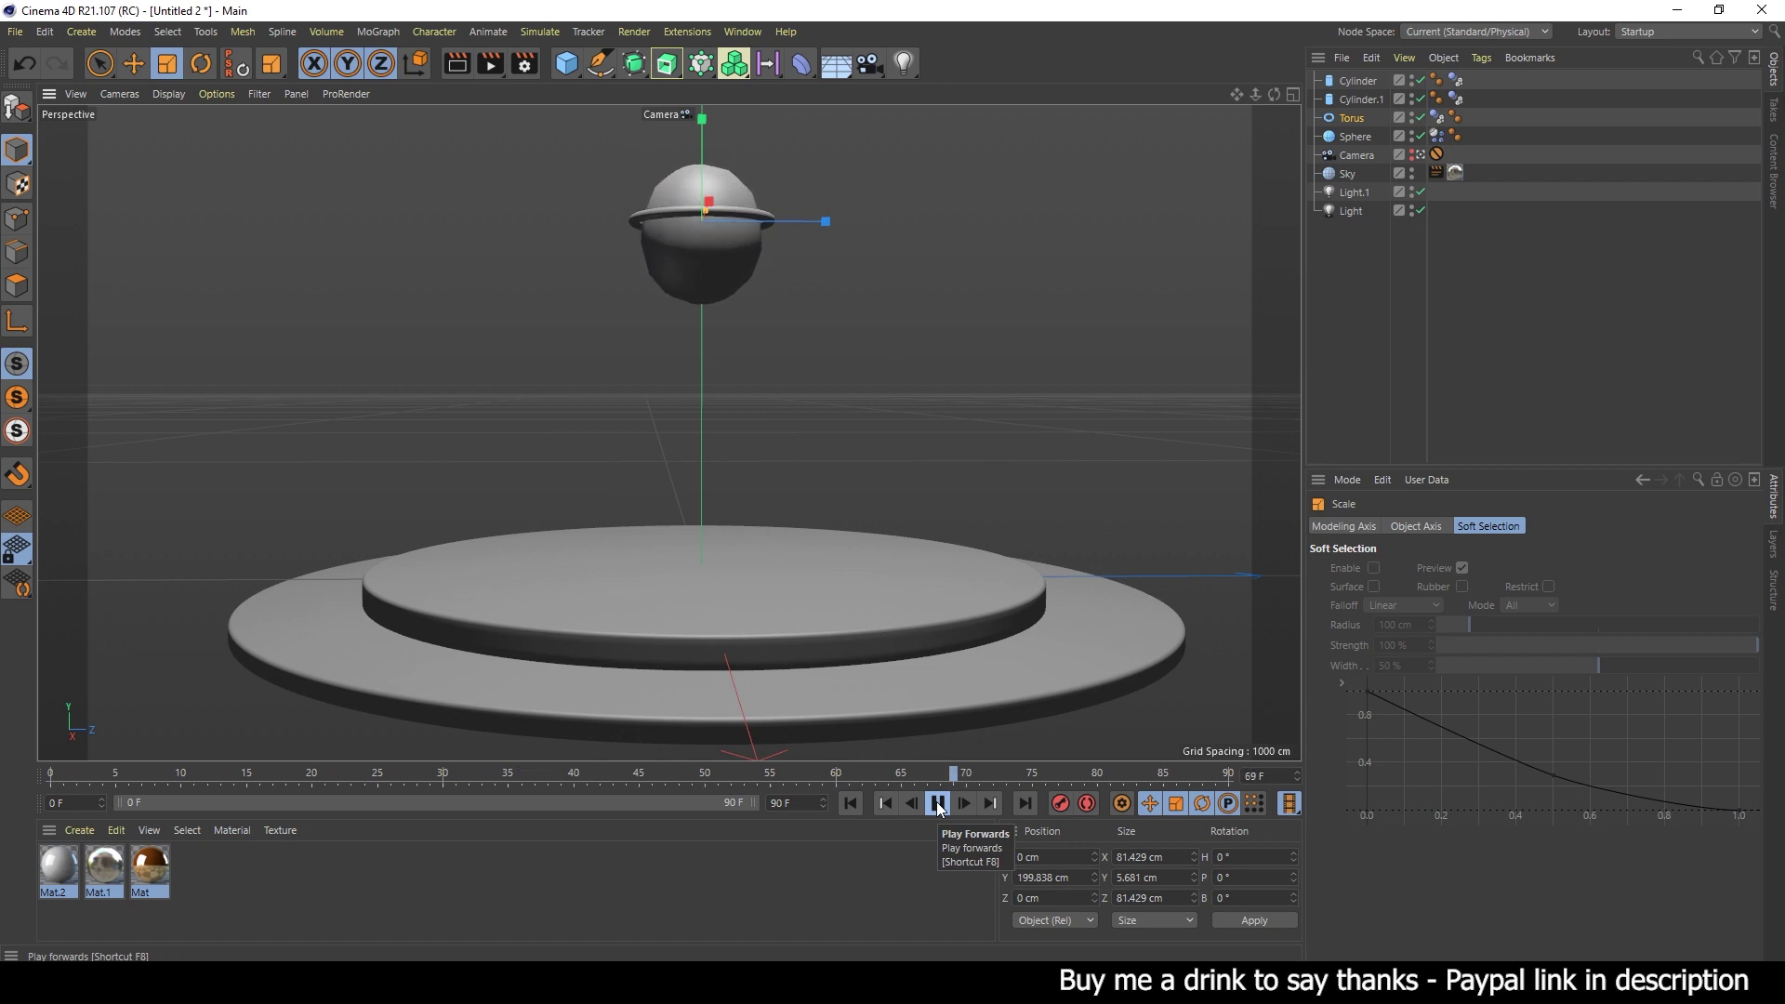
pyautogui.click(937, 805)
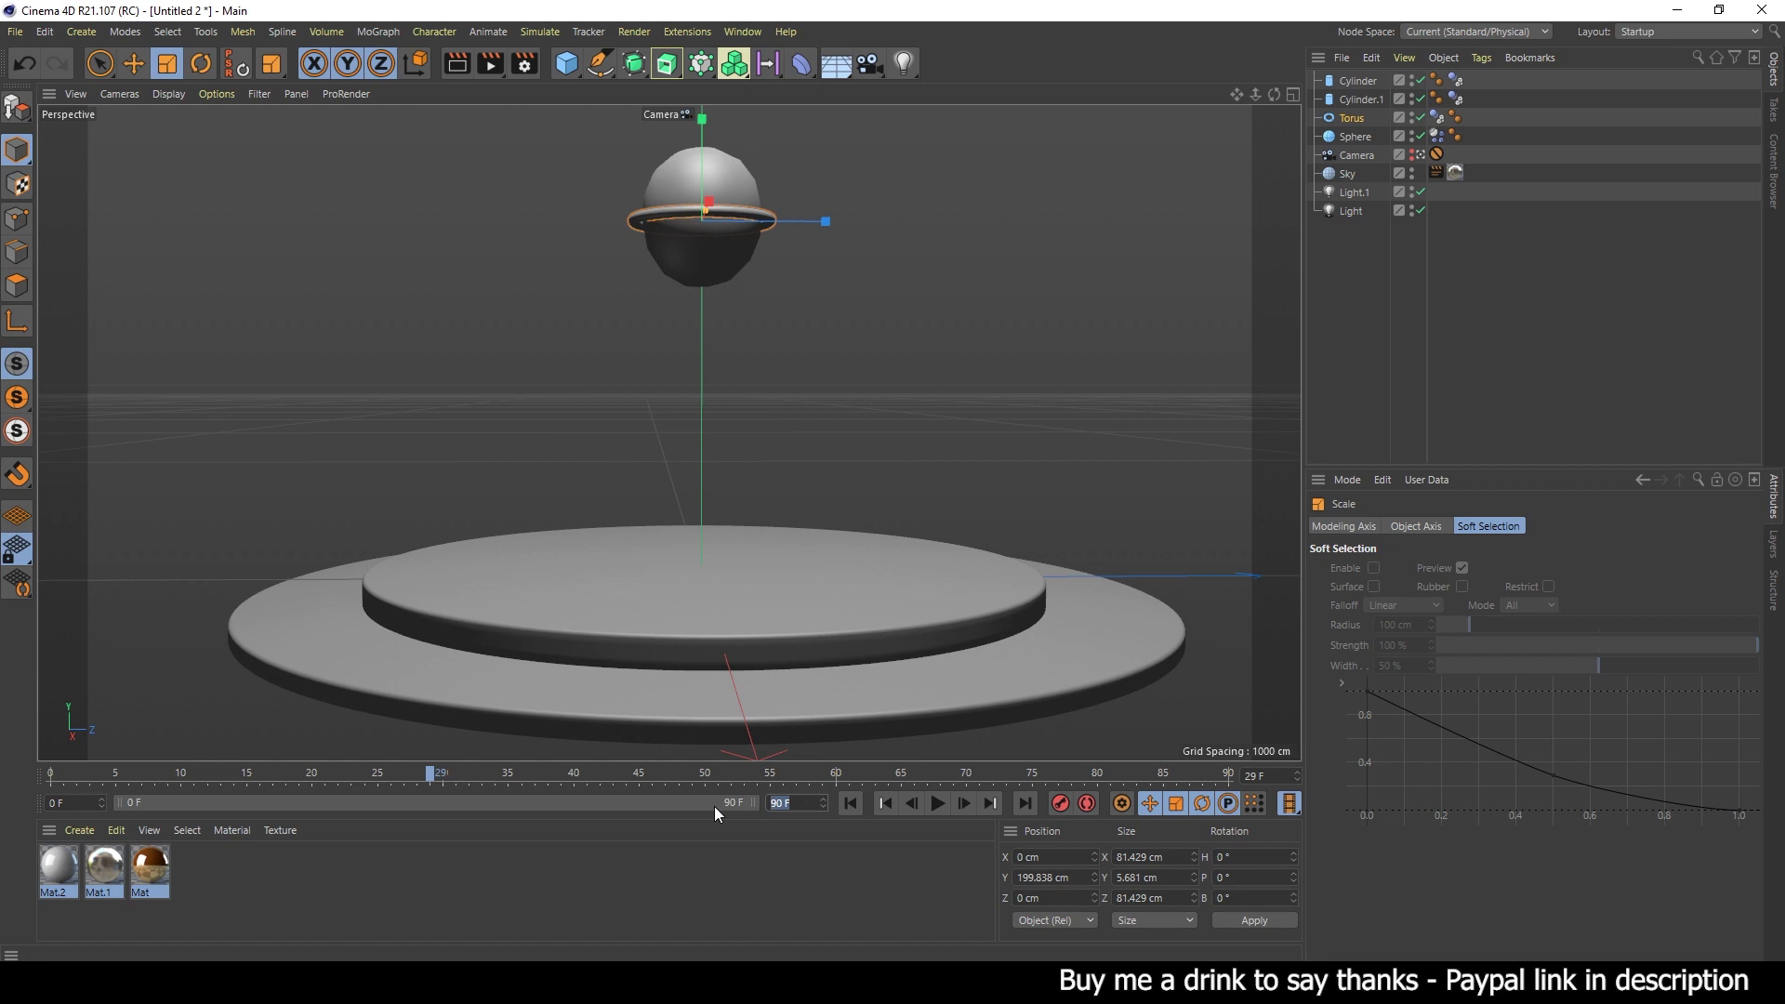
# - Extend the animation and preview range to 200 frames, play it, and rewind to frame 0
pyautogui.write('200')
pyautogui.press('Return')
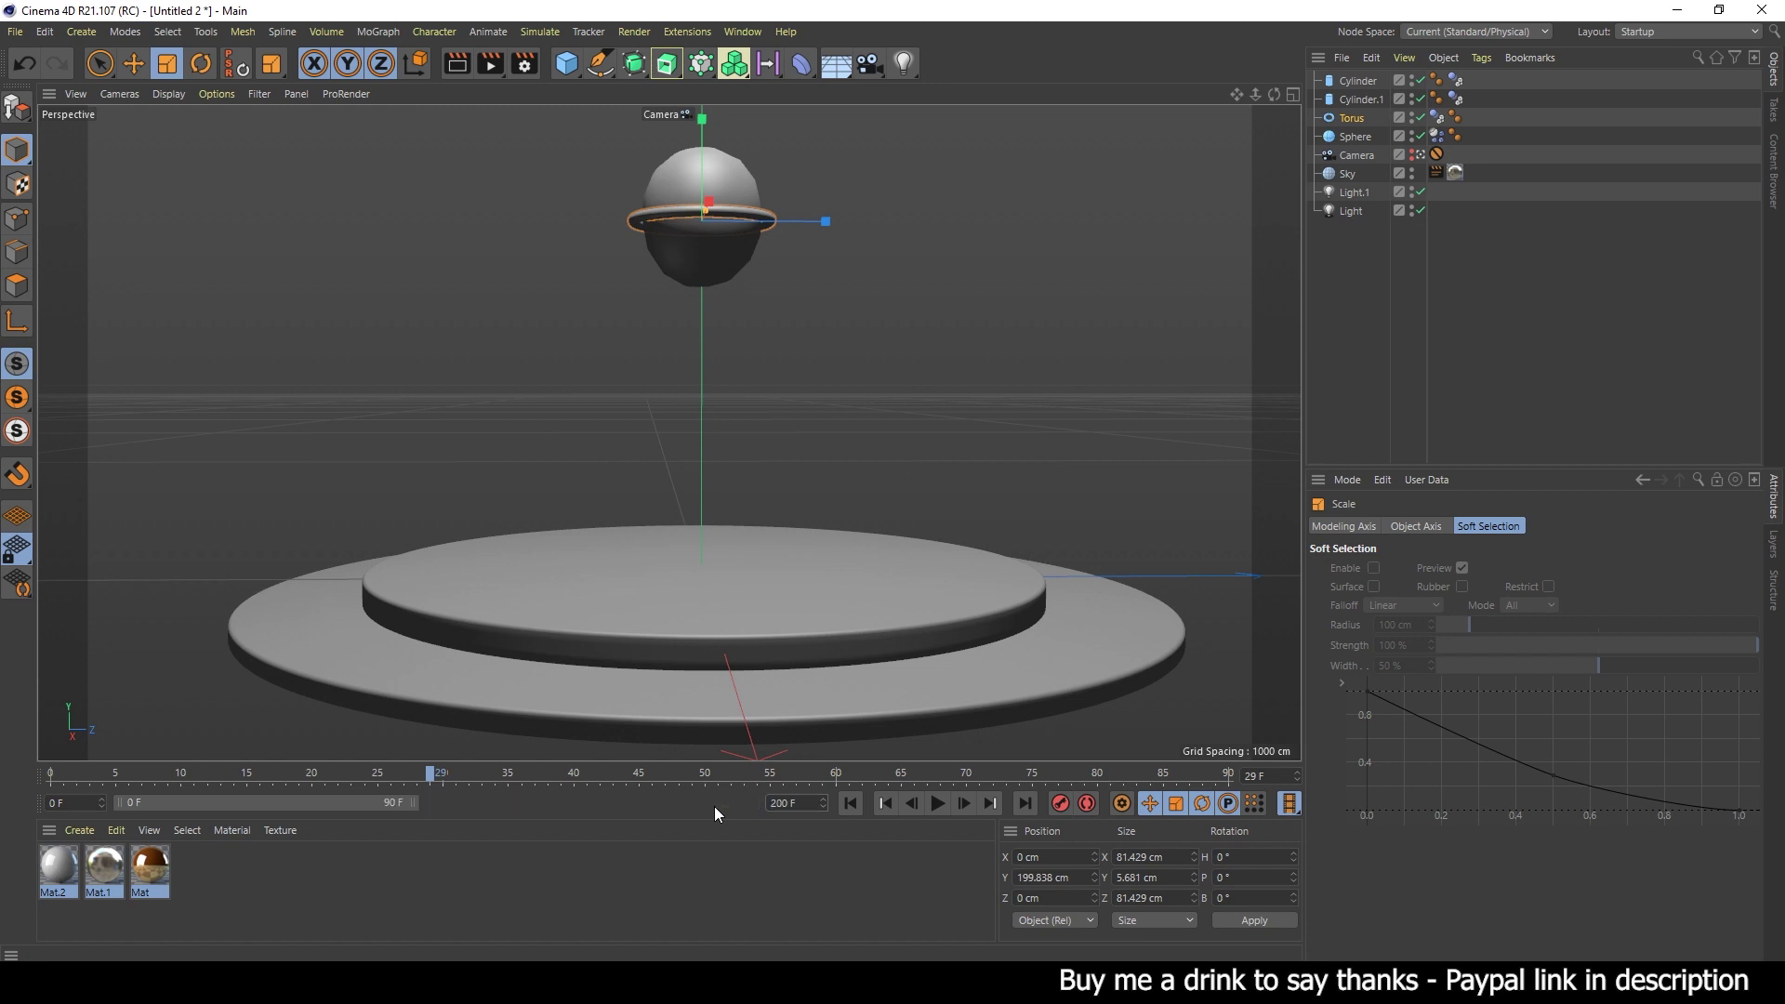
pyautogui.moveTo(415, 801); pyautogui.dragTo(753, 801)
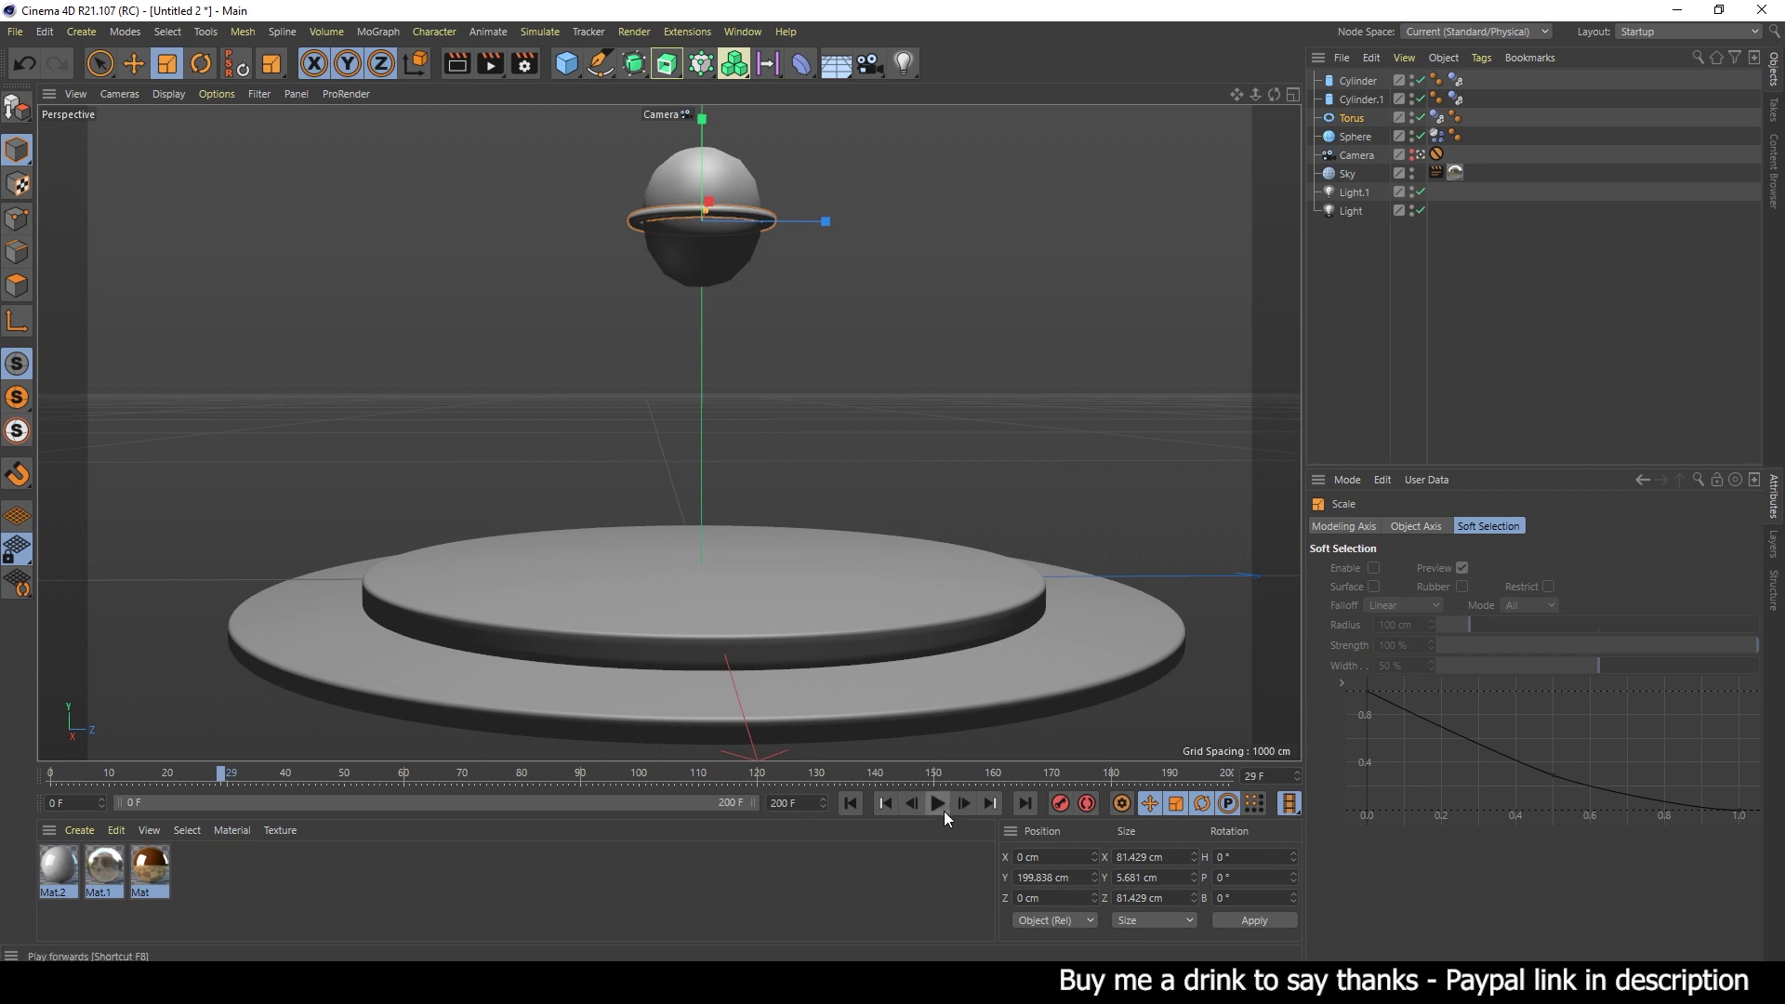
pyautogui.click(934, 805)
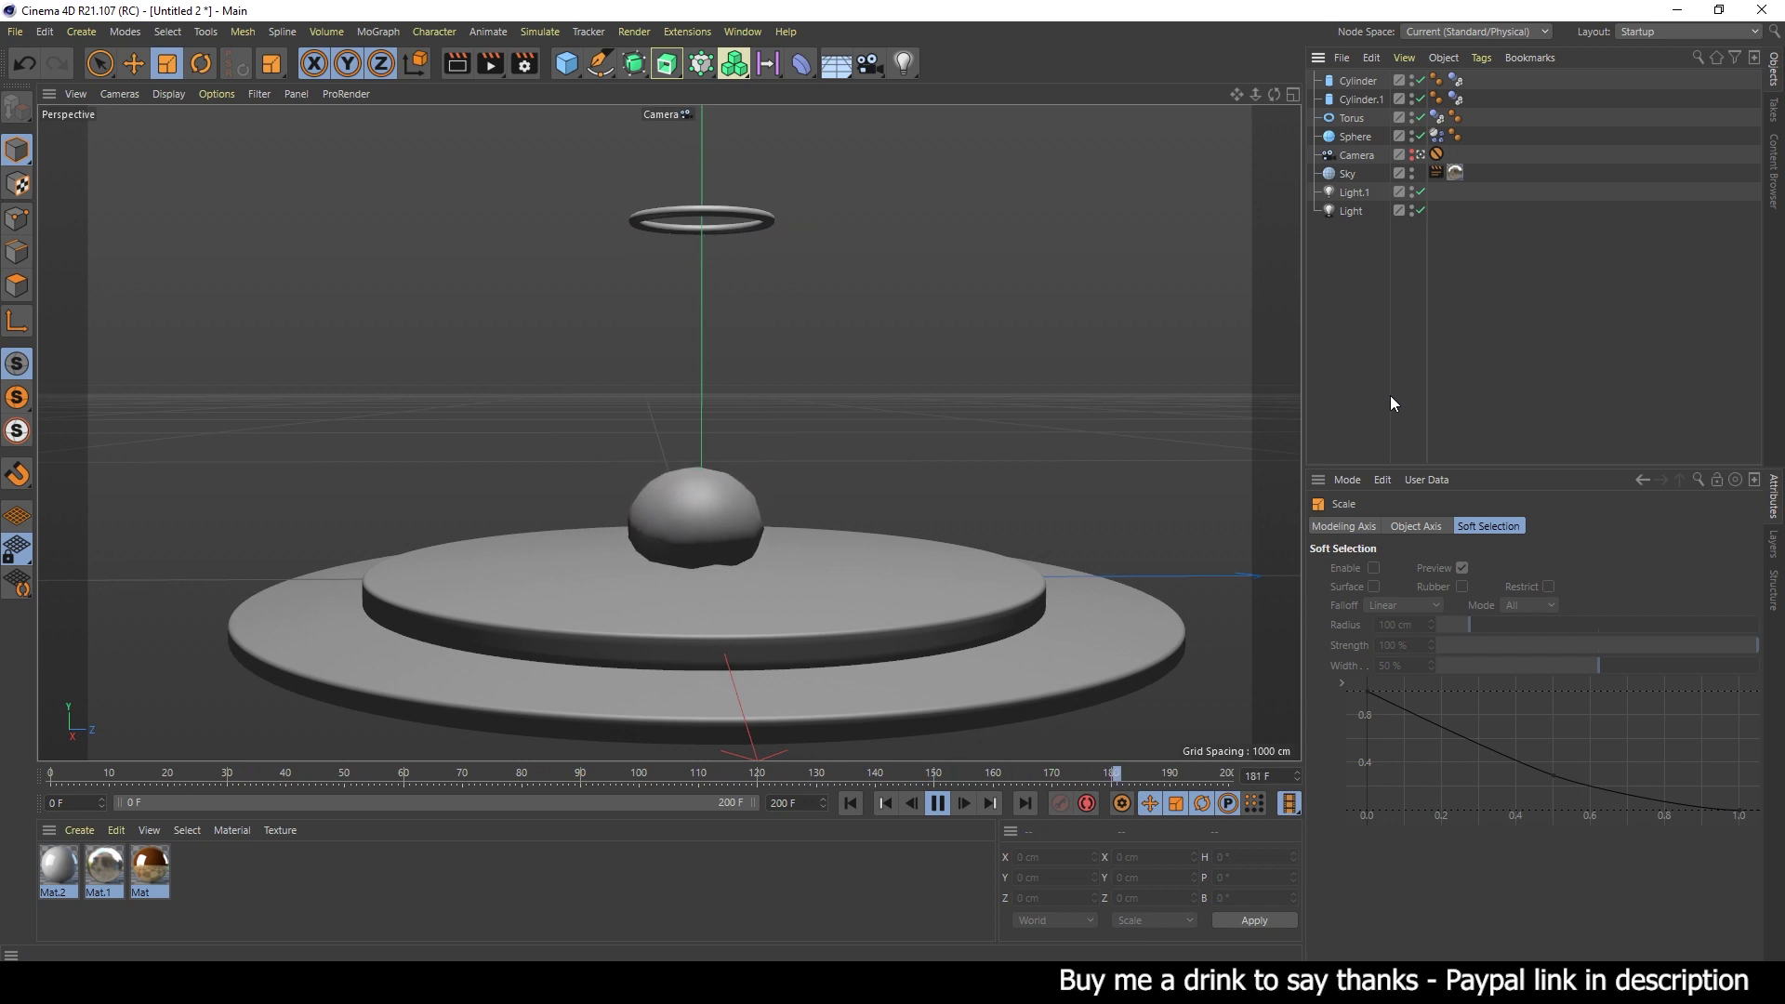
pyautogui.click(935, 803)
pyautogui.click(853, 803)
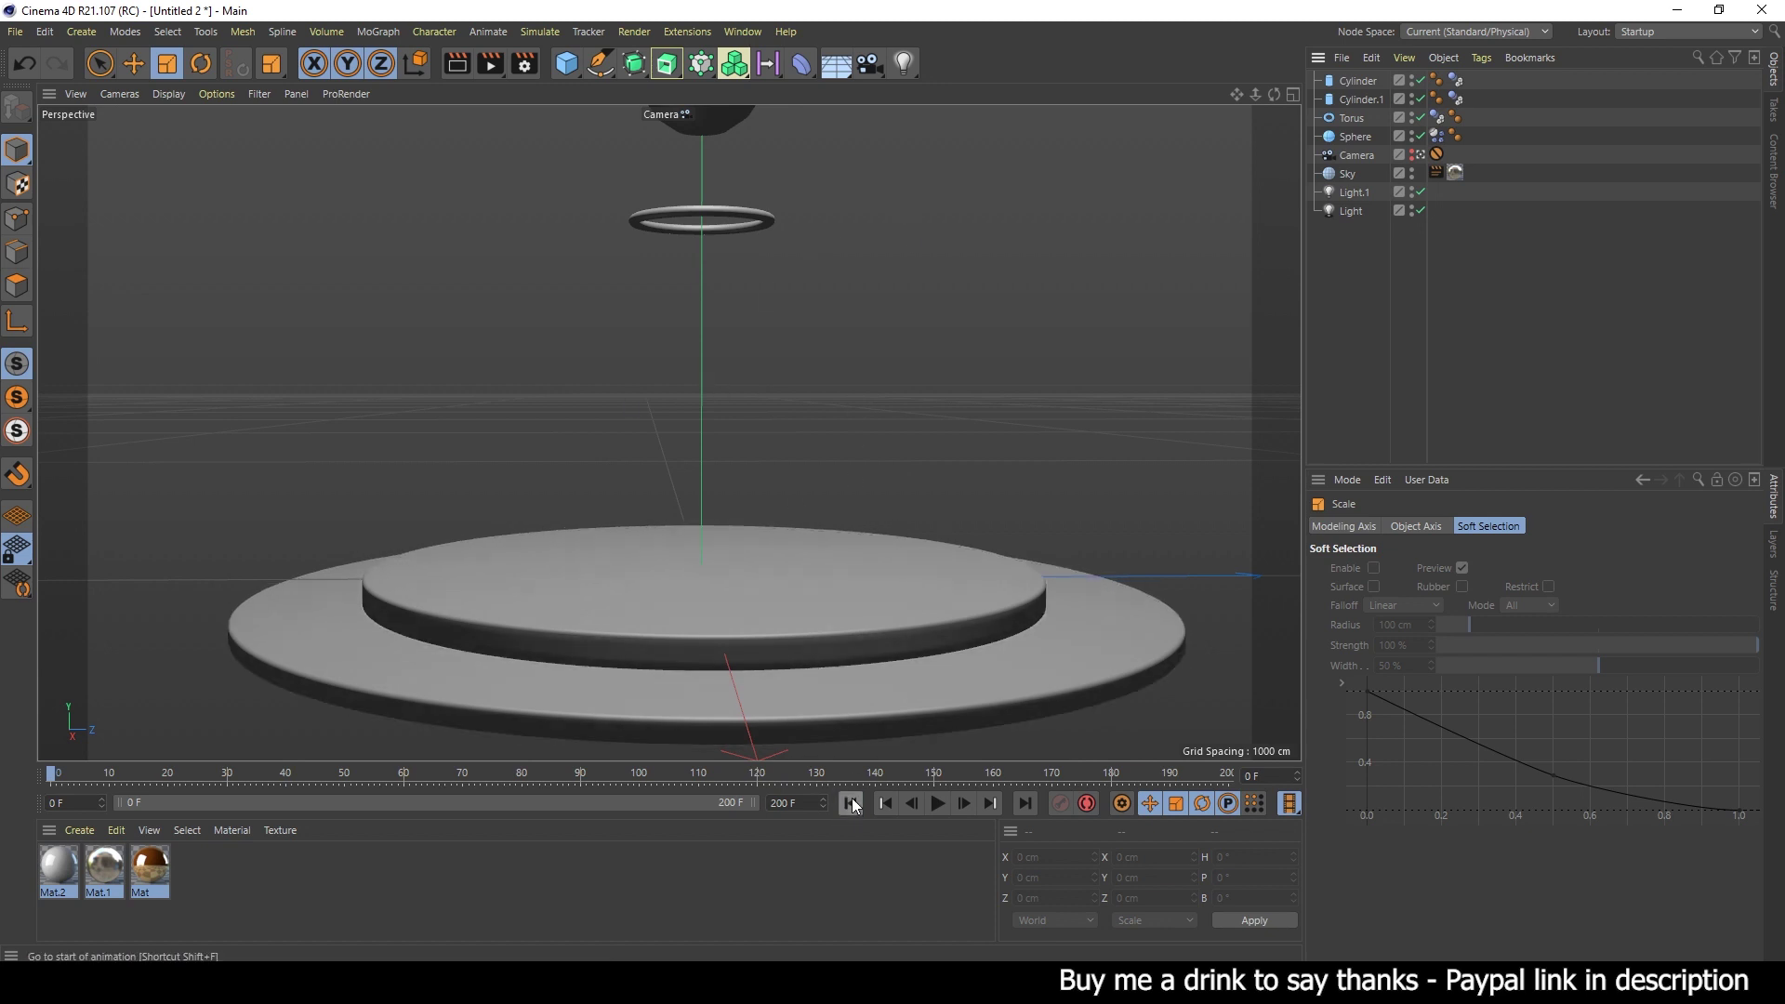
pyautogui.click(720, 128)
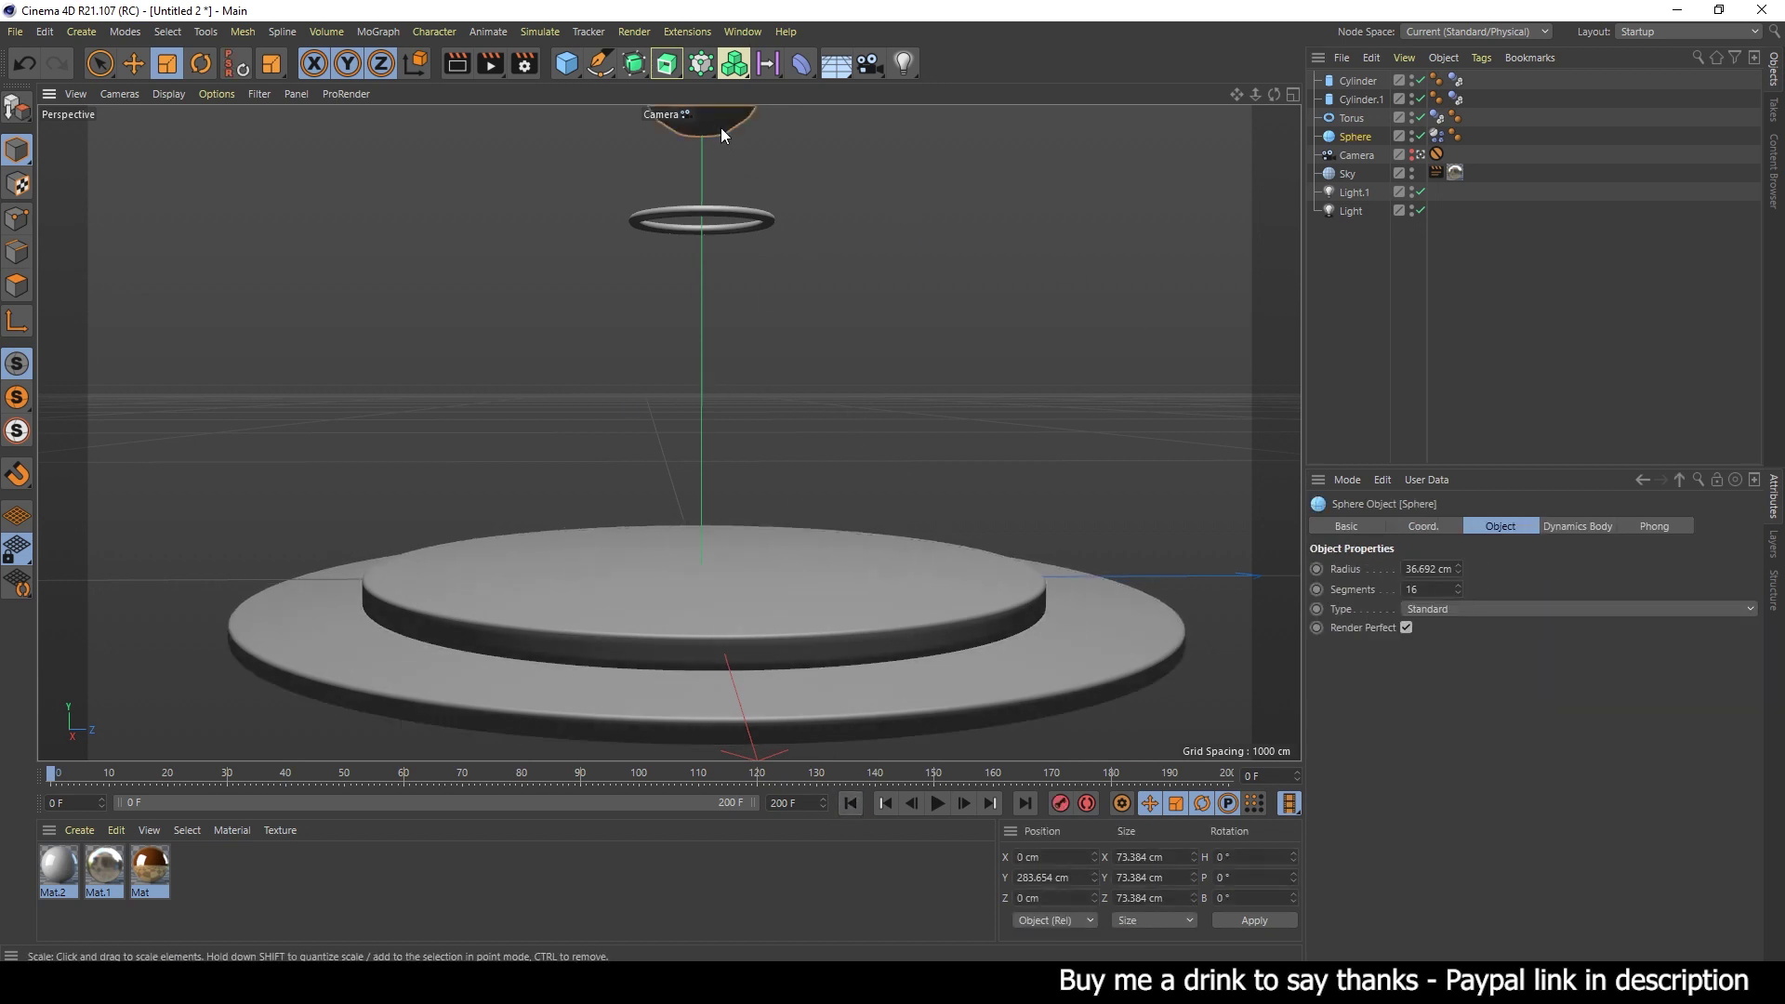
# - Raise the sphere about 43 cm in the Right view, test the drop, and rewind
pyautogui.middleClick(1006, 385)
pyautogui.press('o')
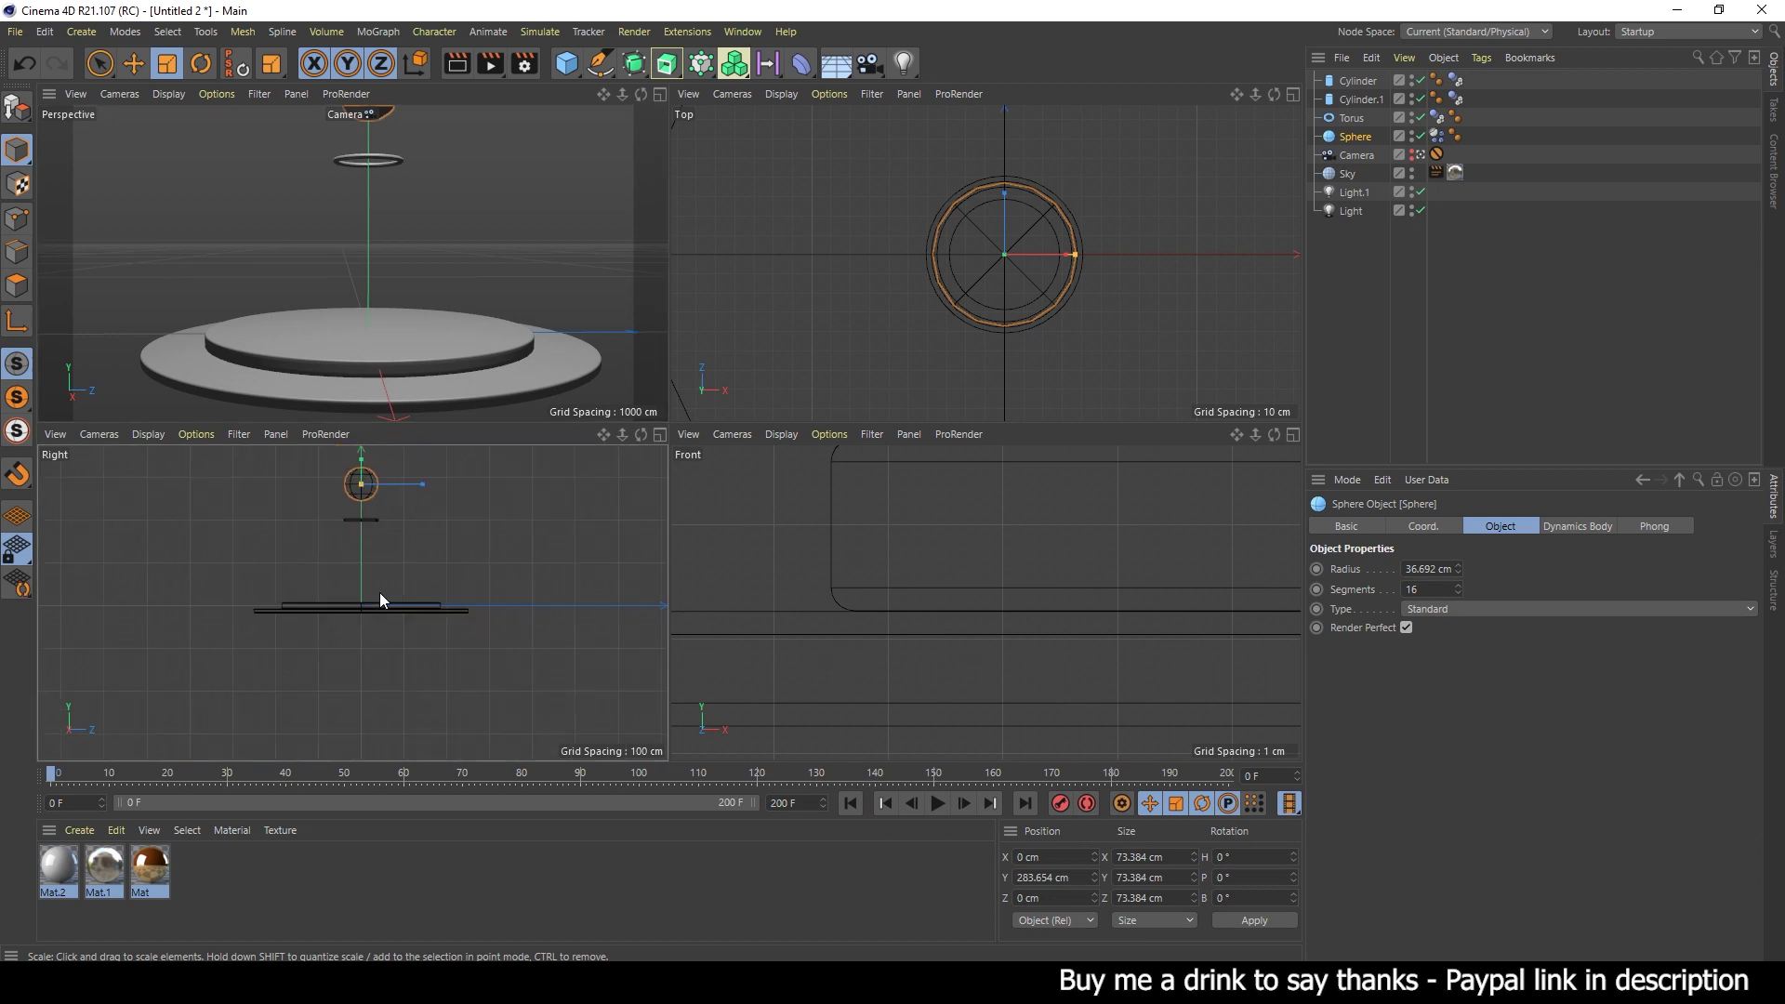
pyautogui.press('e')
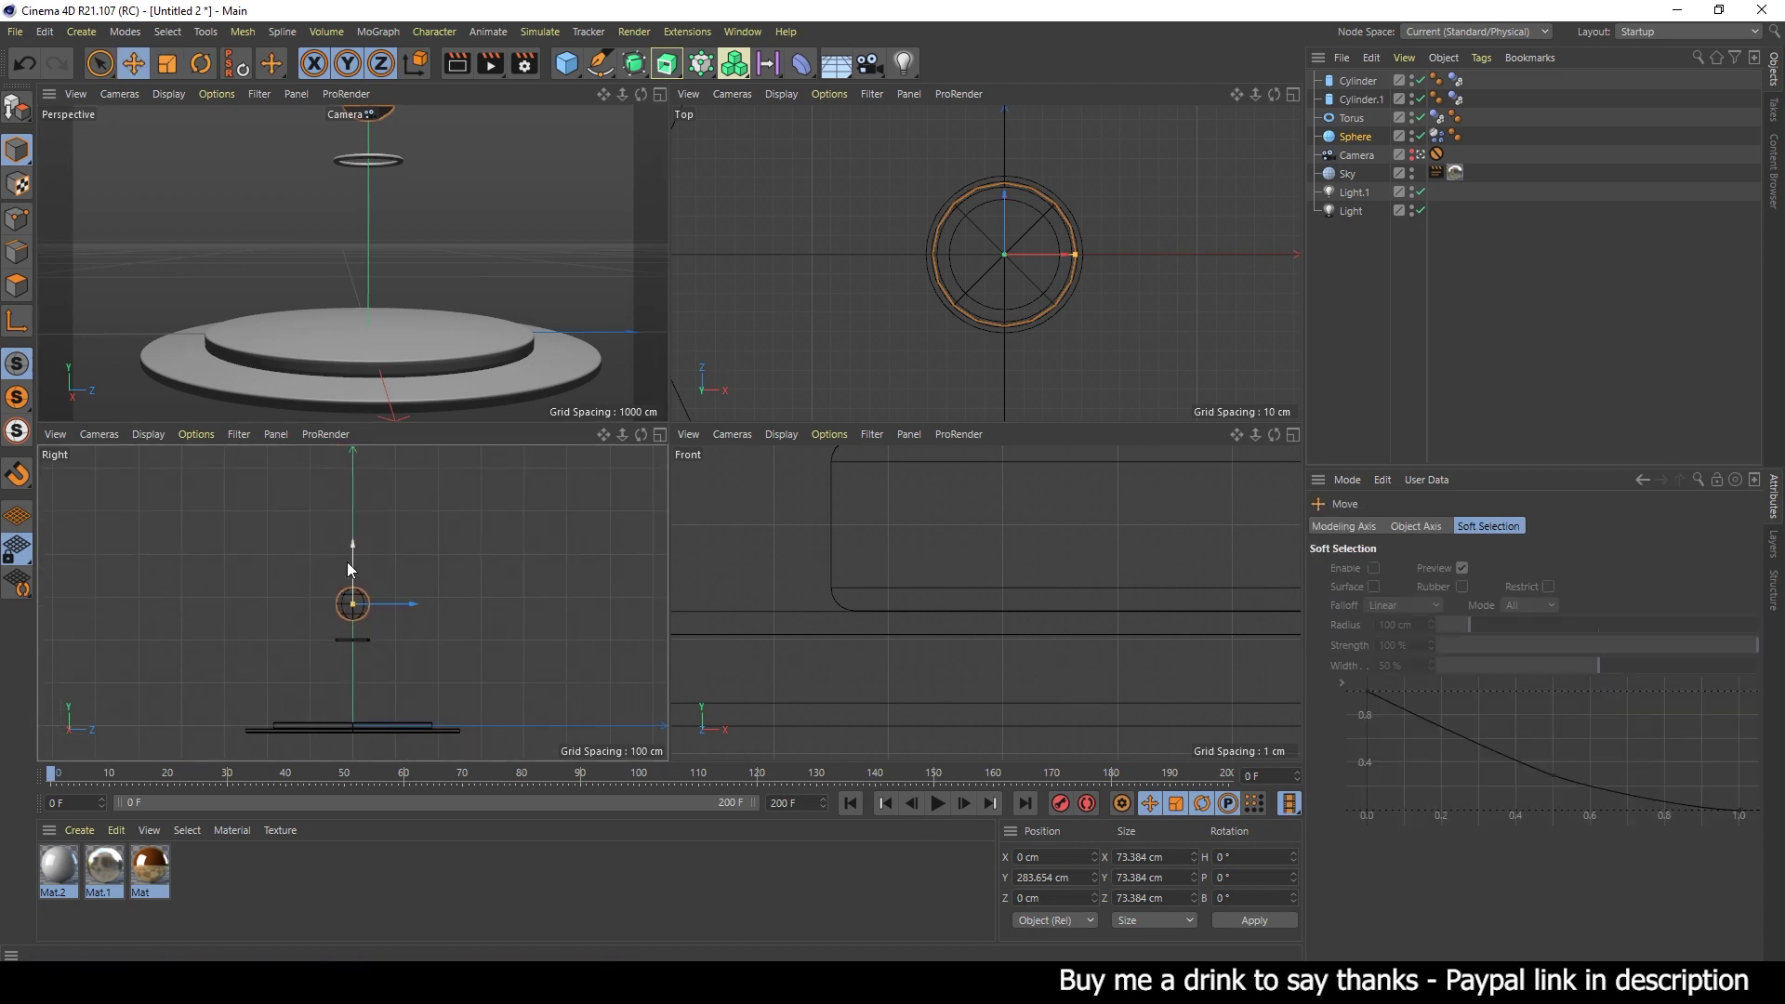
pyautogui.moveTo(351, 546); pyautogui.dragTo(352, 528)
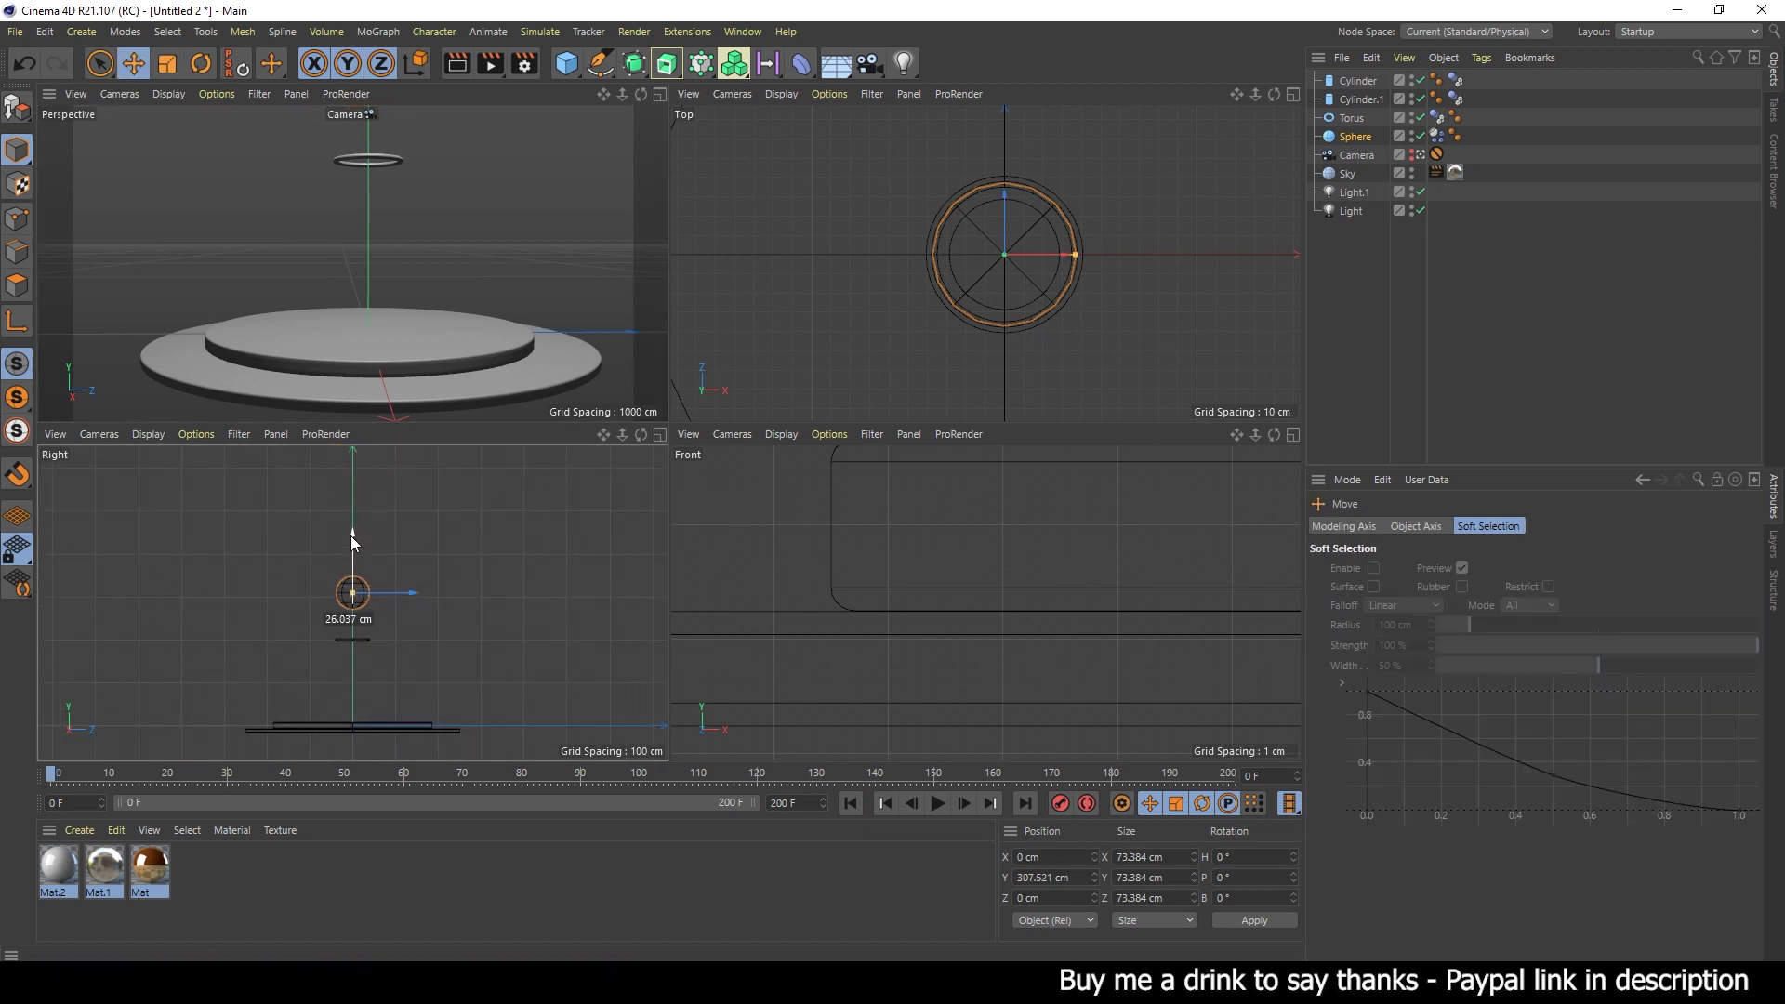
pyautogui.middleClick(483, 221)
pyautogui.click(940, 805)
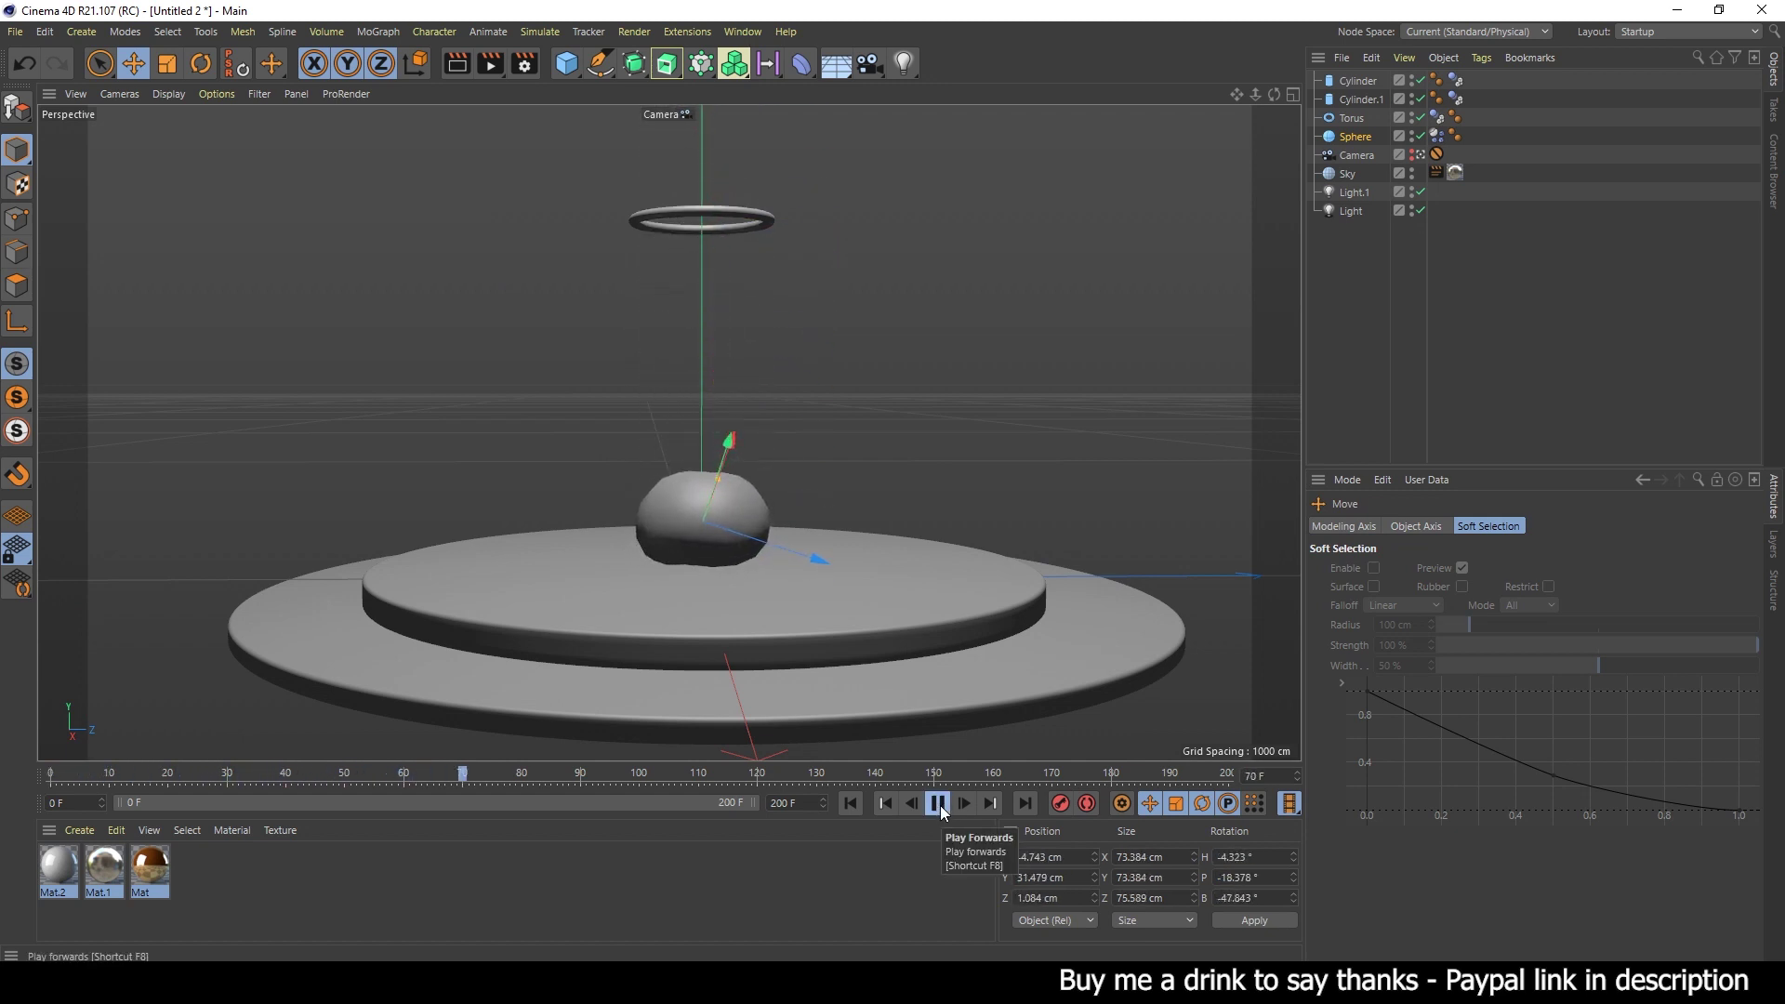
pyautogui.click(940, 805)
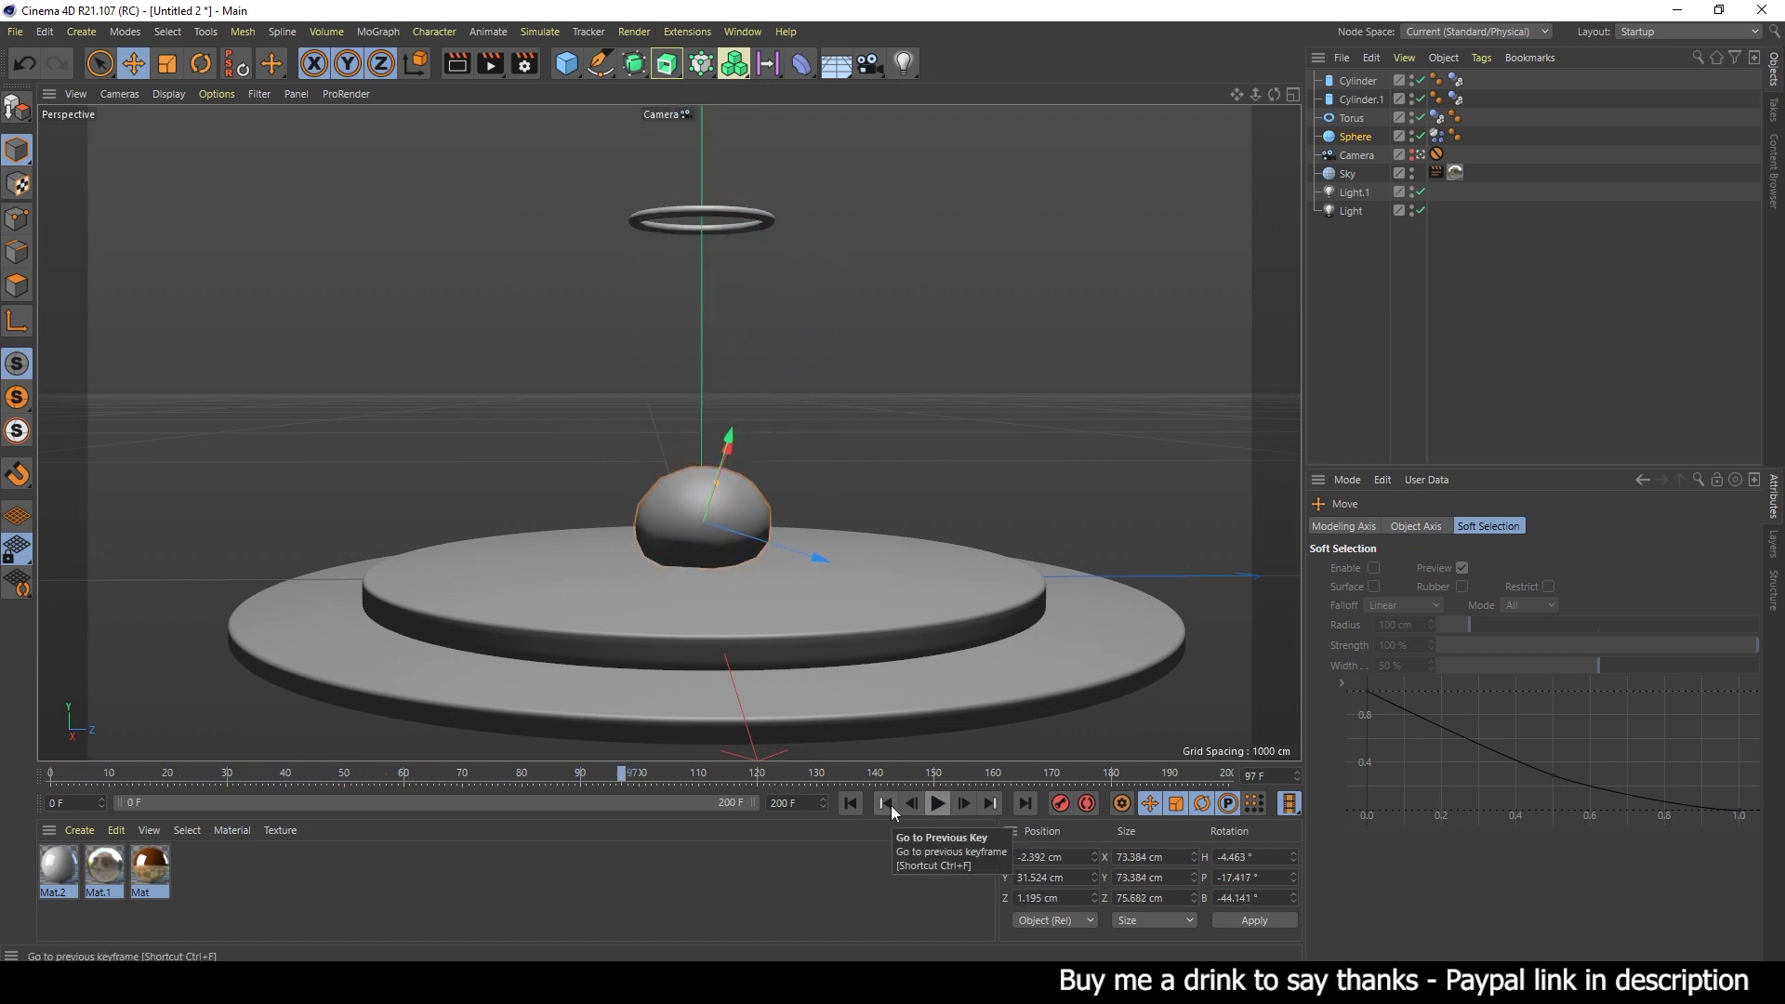
pyautogui.click(851, 803)
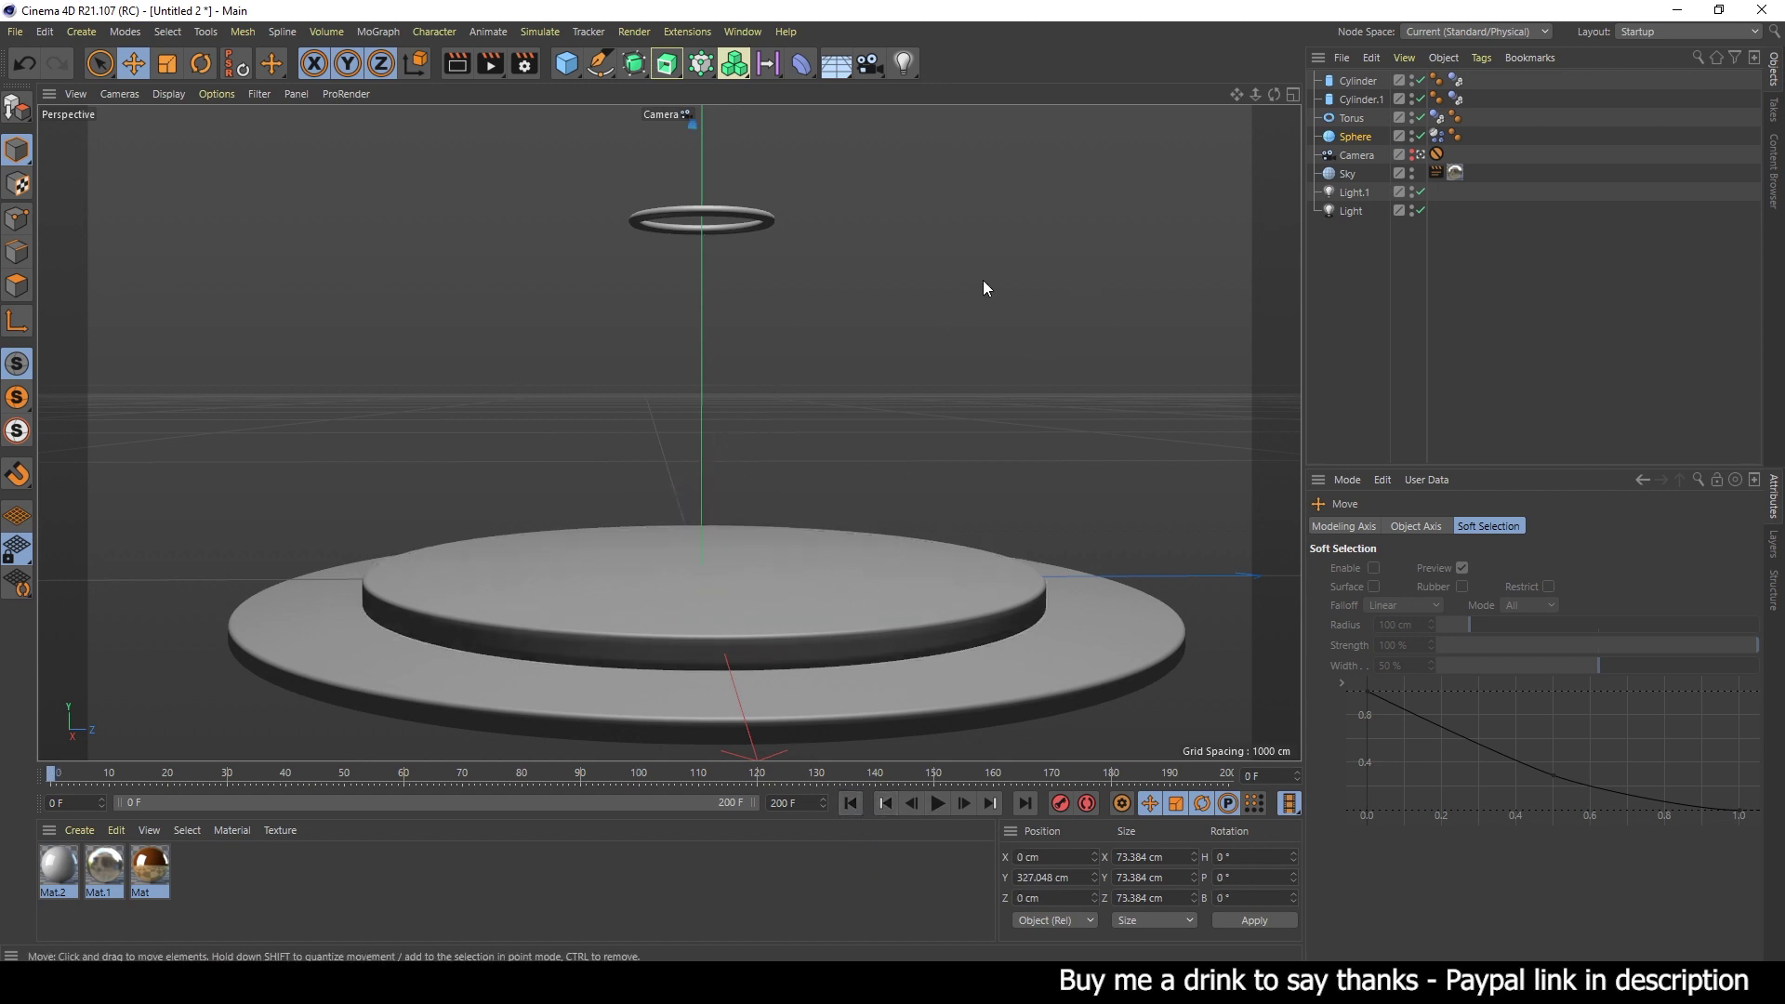
# - Return to the single perspective view from the default camera above the scene
pyautogui.middleClick(896, 545)
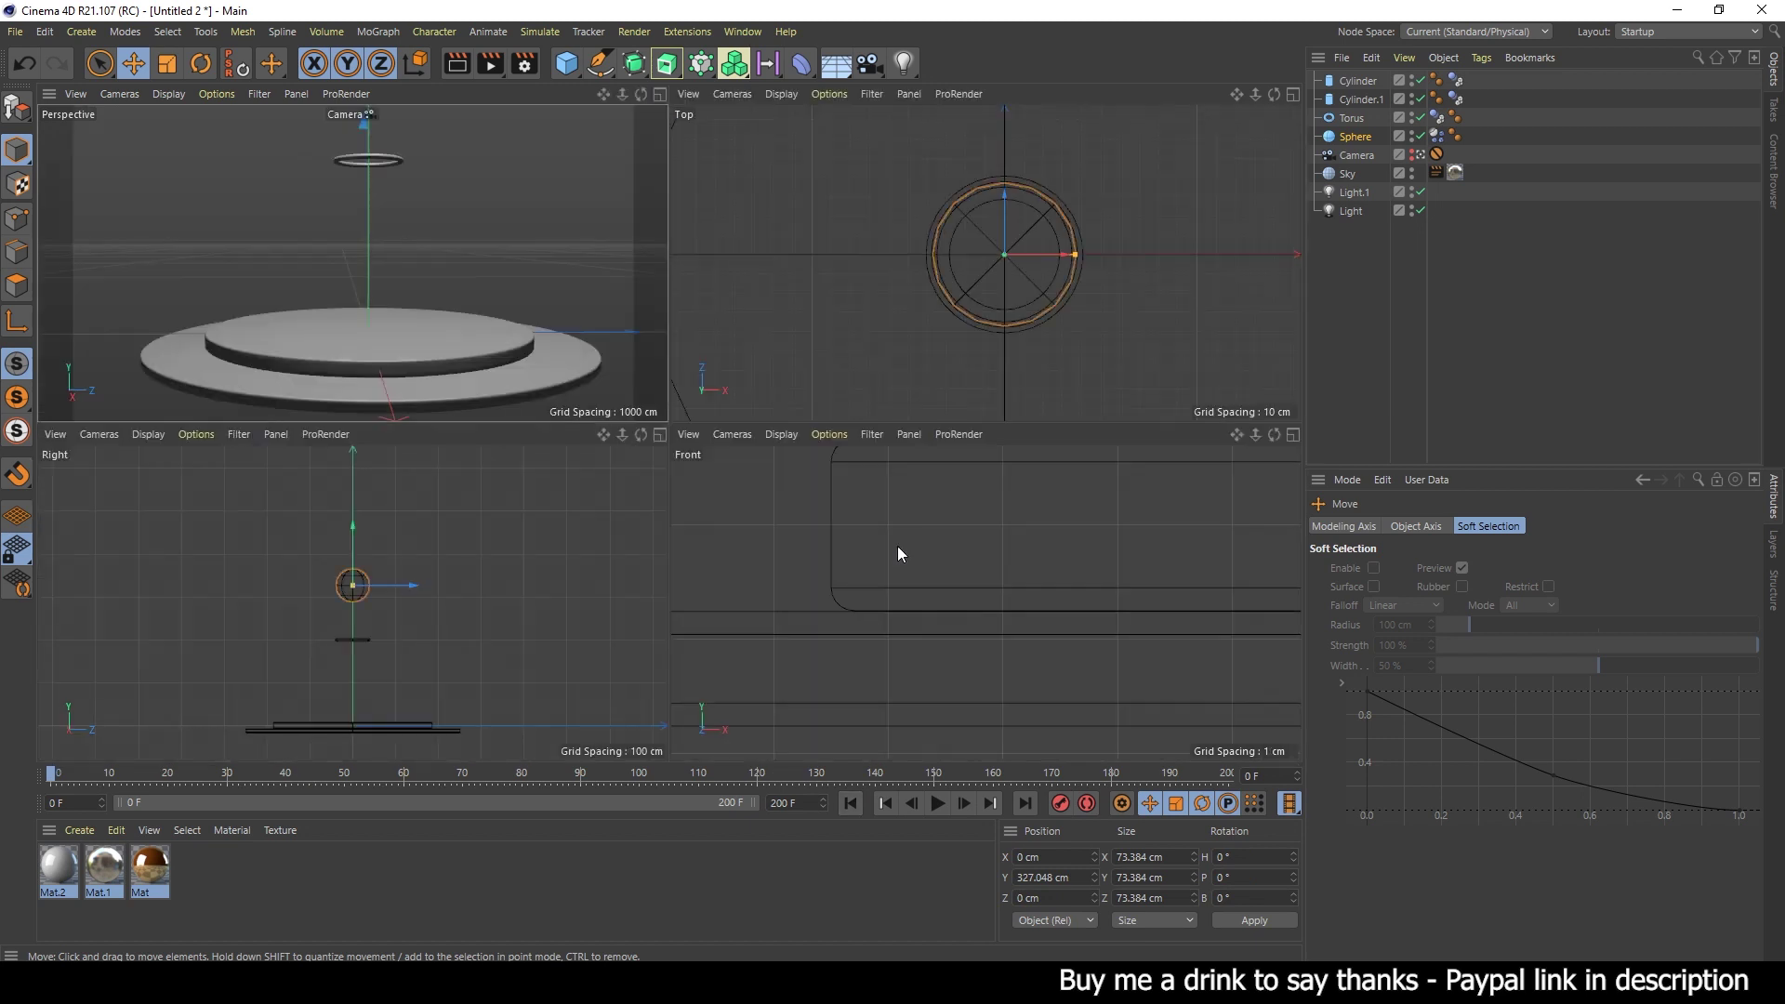
pyautogui.press('F1')
pyautogui.keyDown('alt'); pyautogui.moveTo(976, 391); pyautogui.dragTo(1022, 237); pyautogui.keyUp('alt')
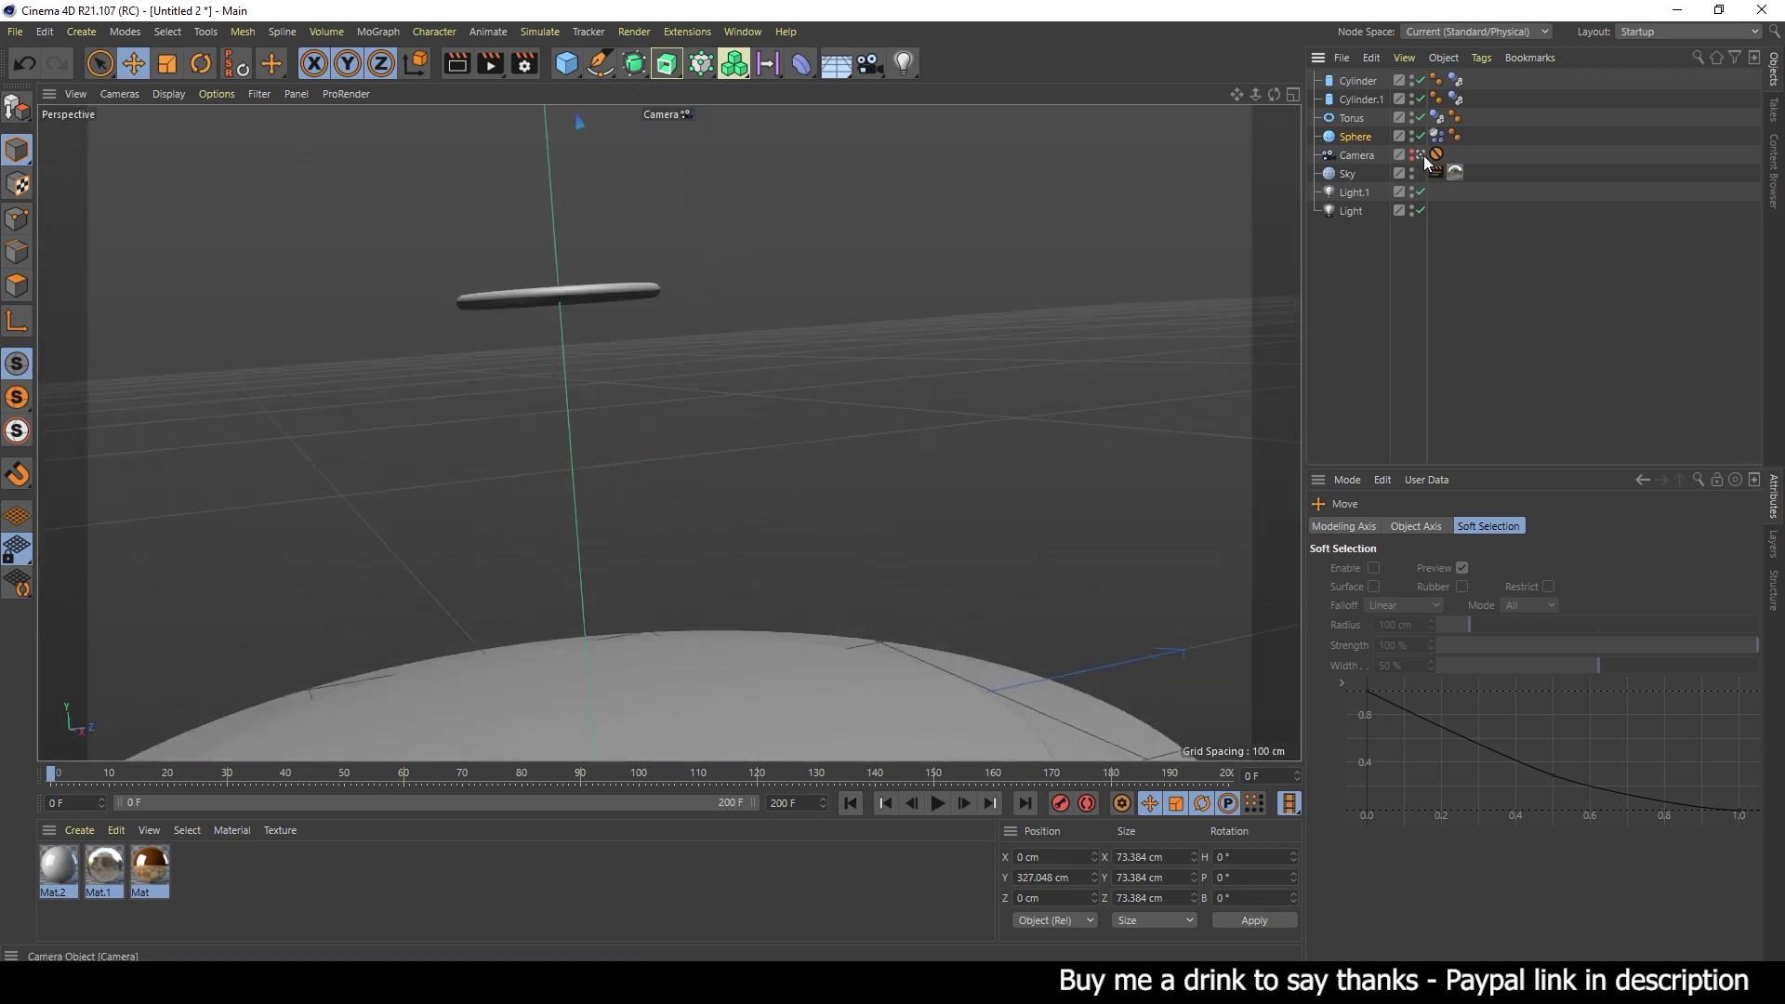
pyautogui.click(863, 268)
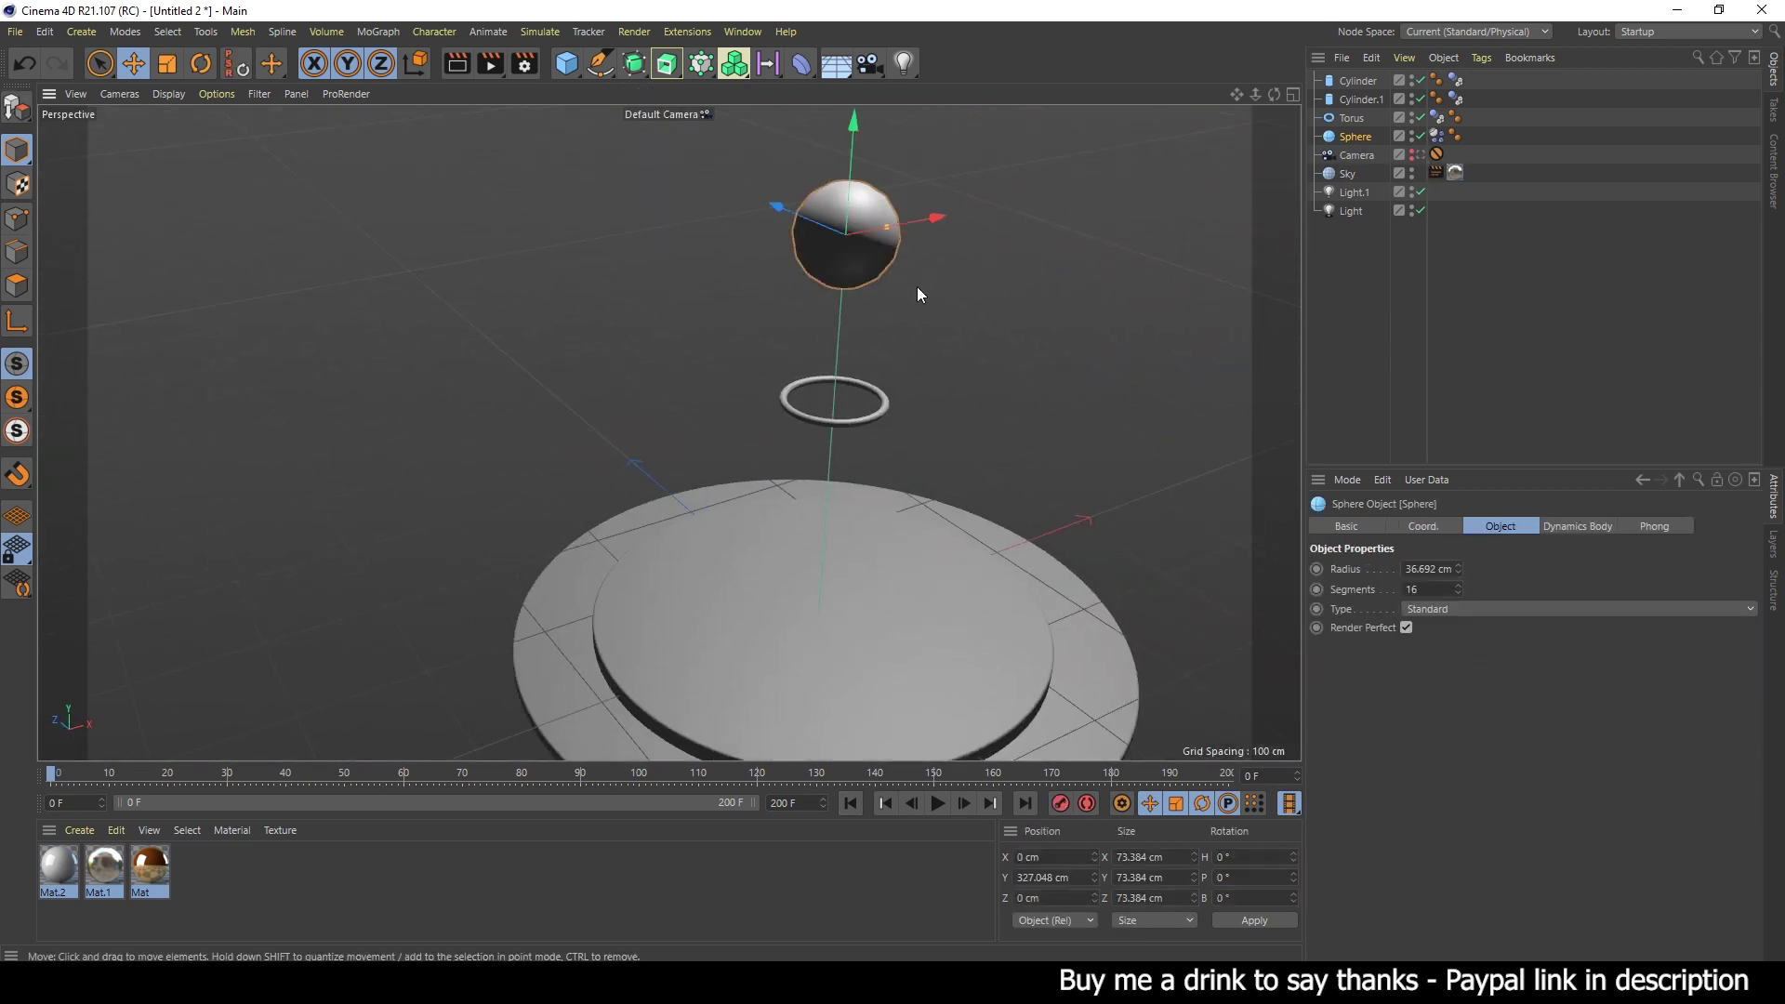
pyautogui.click(538, 34)
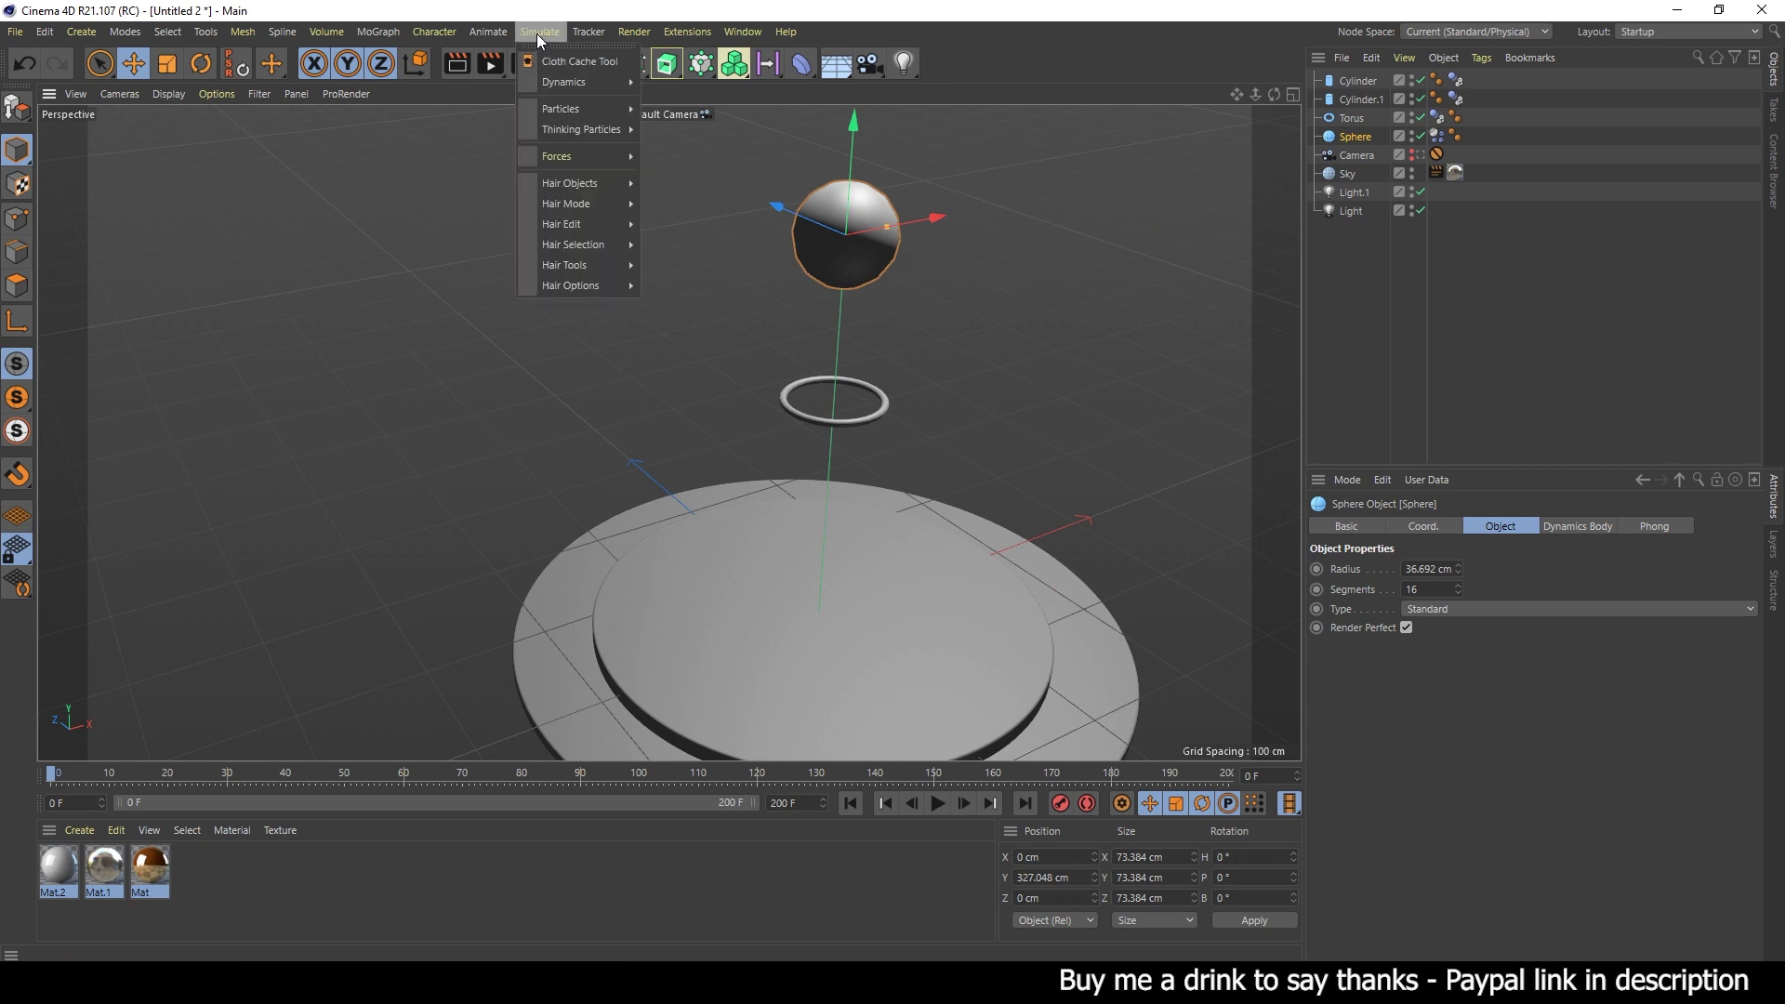
pyautogui.moveTo(571, 182)
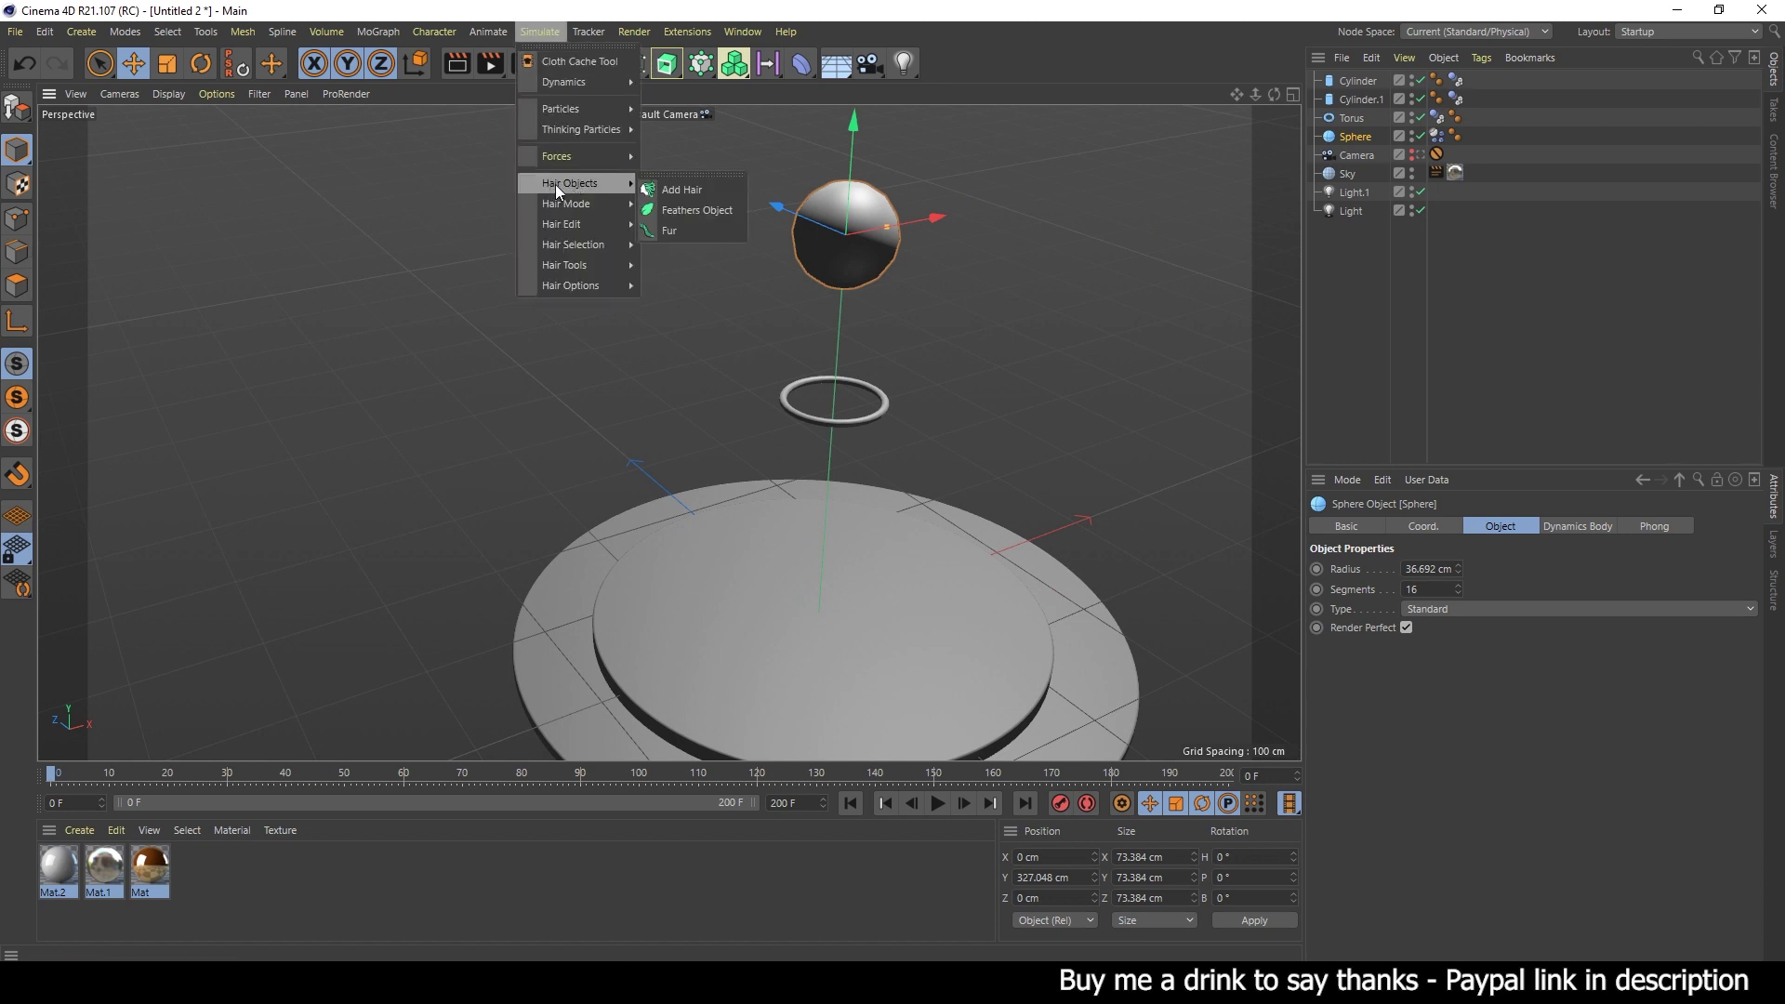
# - Add Hair to the sphere, growing 114 guides 100 cm long, and select the Torus
pyautogui.click(677, 194)
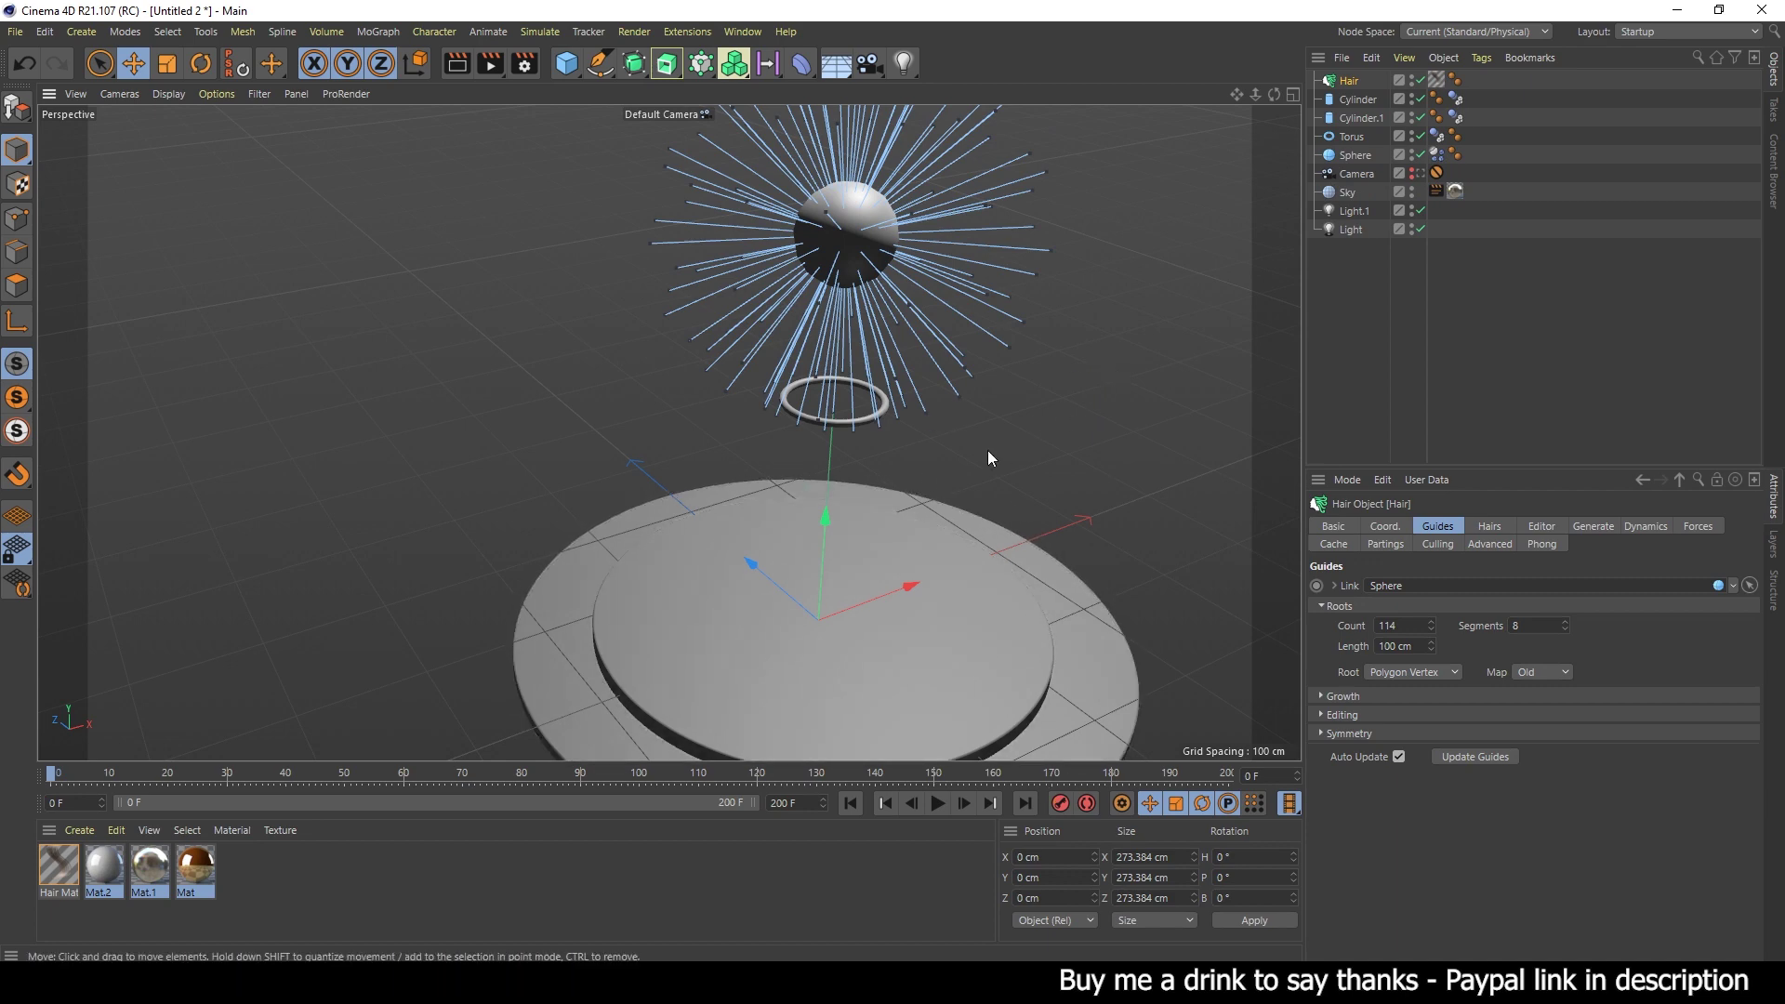
pyautogui.scroll(3, 948, 418)
pyautogui.scroll(3, 883, 381)
pyautogui.scroll(2, 851, 379)
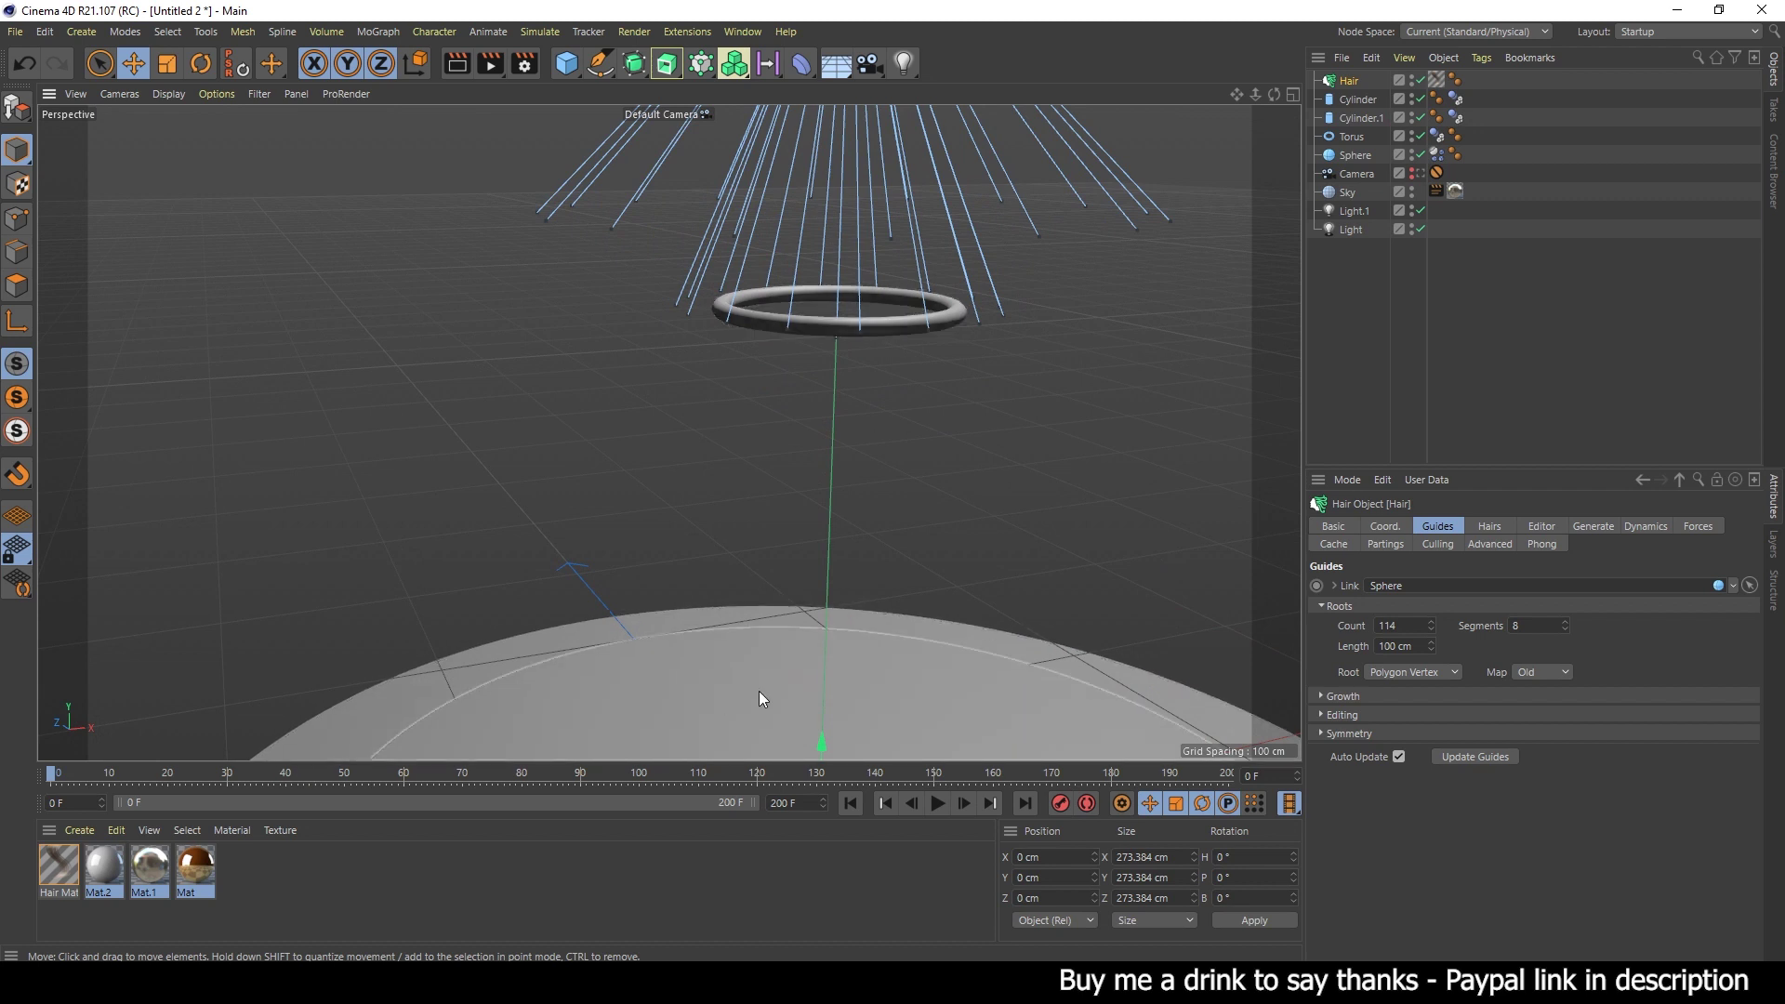
pyautogui.scroll(-3, 762, 692)
pyautogui.scroll(-2, 818, 632)
pyautogui.scroll(1, 818, 558)
pyautogui.scroll(1, 744, 466)
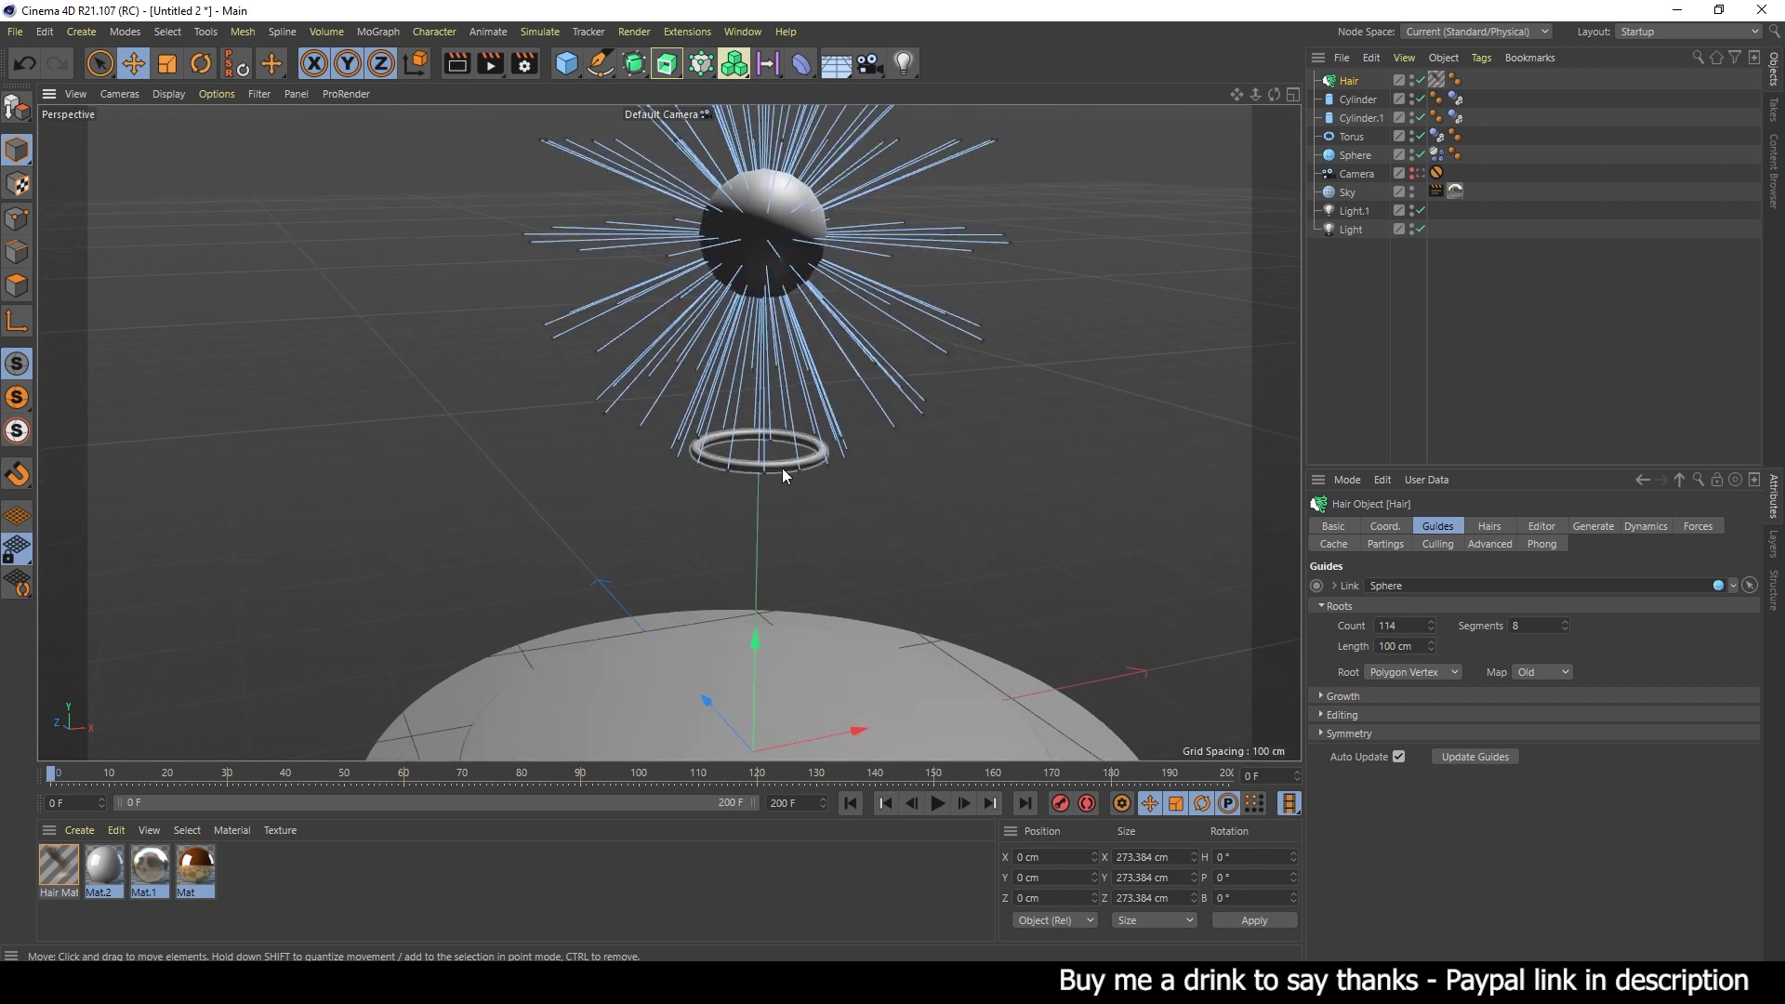
pyautogui.click(783, 466)
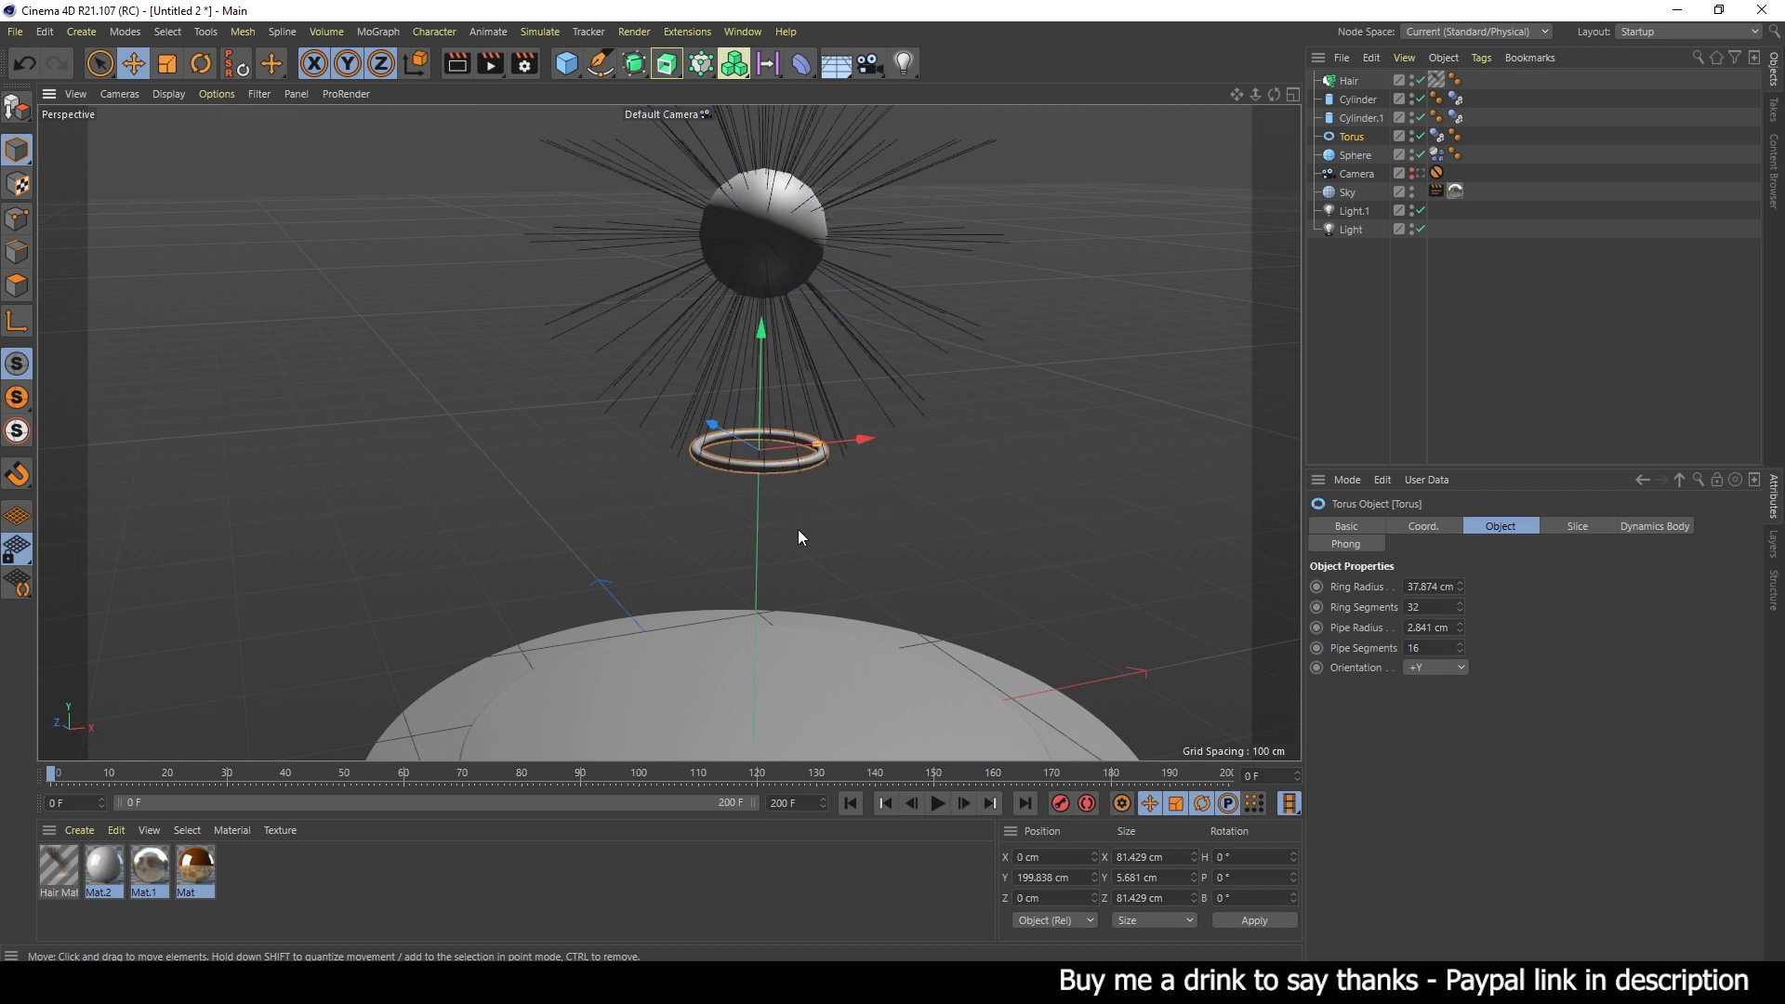
# - Give the Torus a Hair Collider tag and copy it onto Cylinder.1
pyautogui.rightClick(1352, 139)
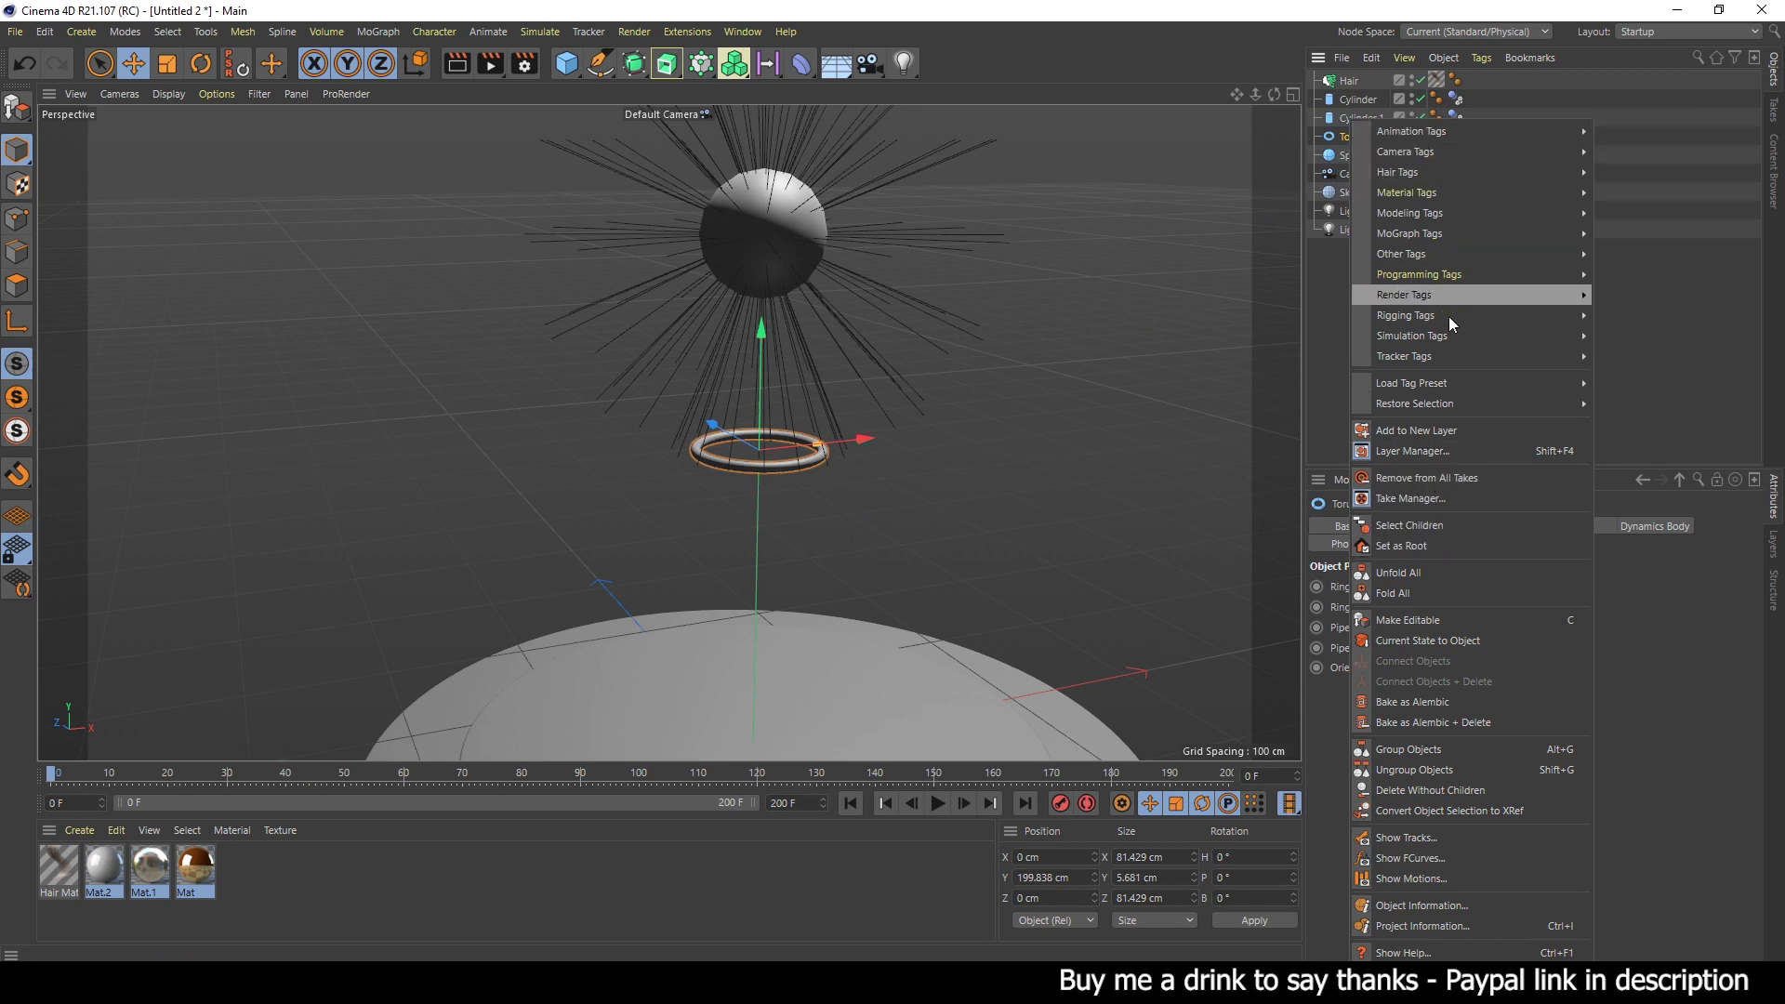
pyautogui.moveTo(1399, 171)
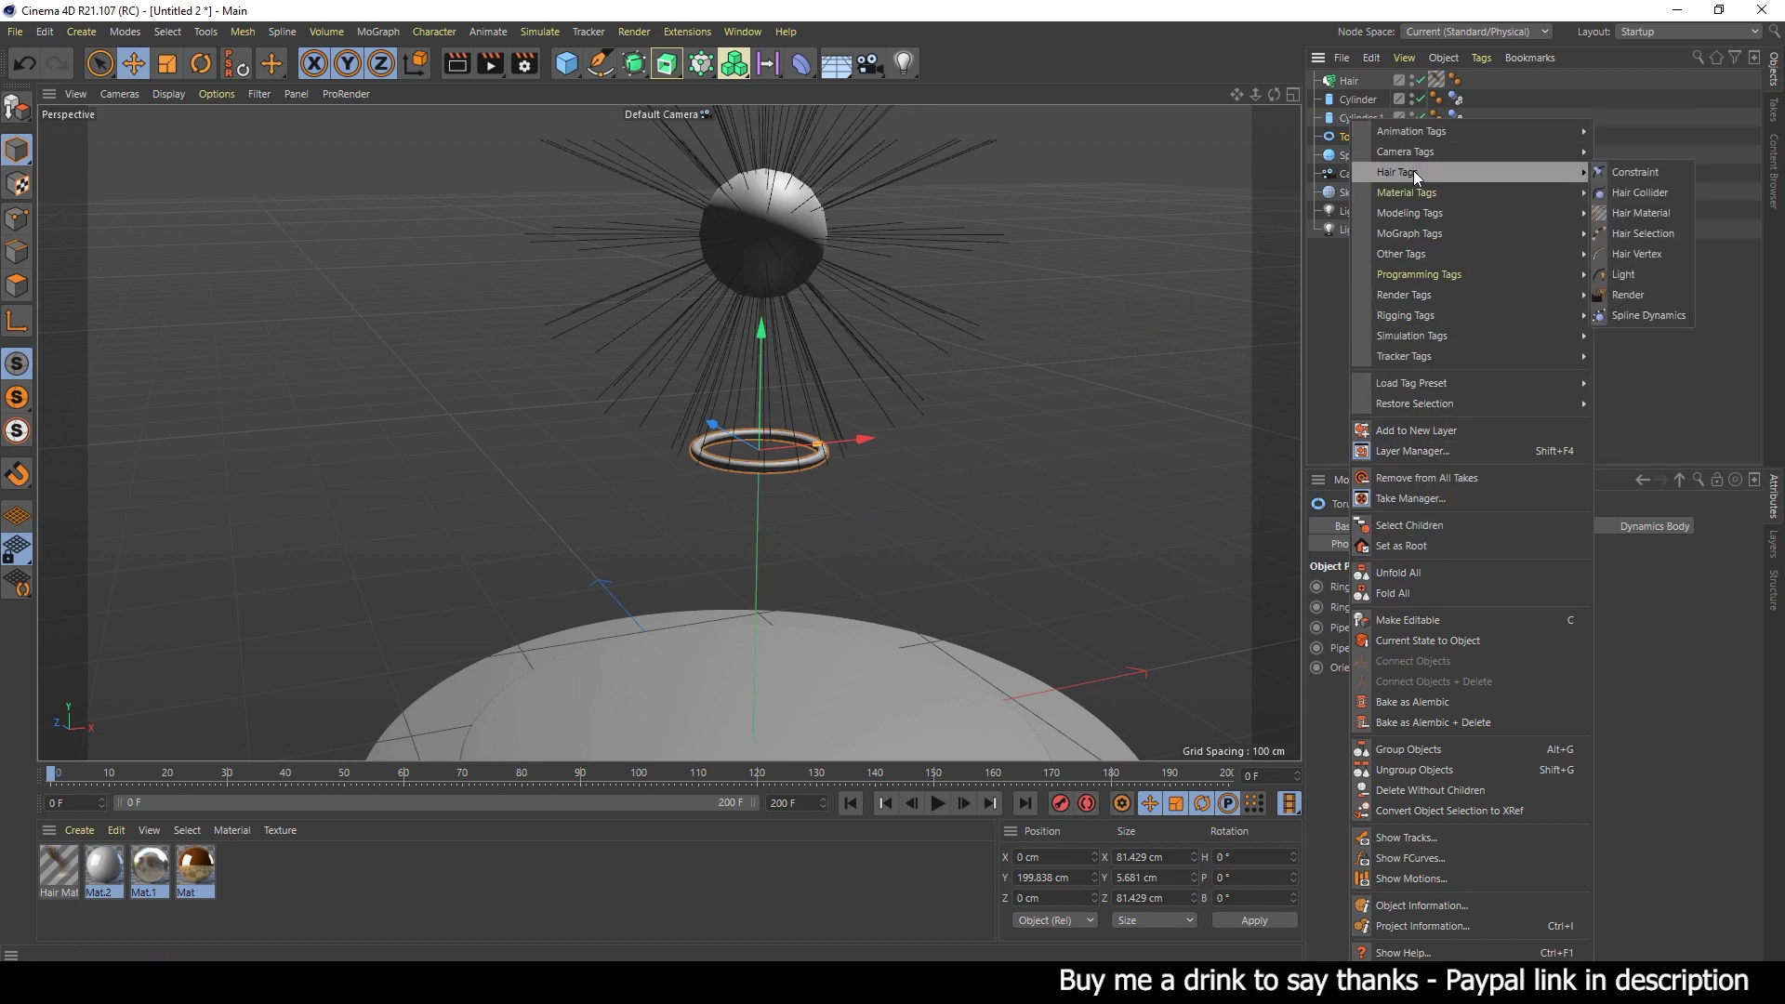
pyautogui.click(1638, 191)
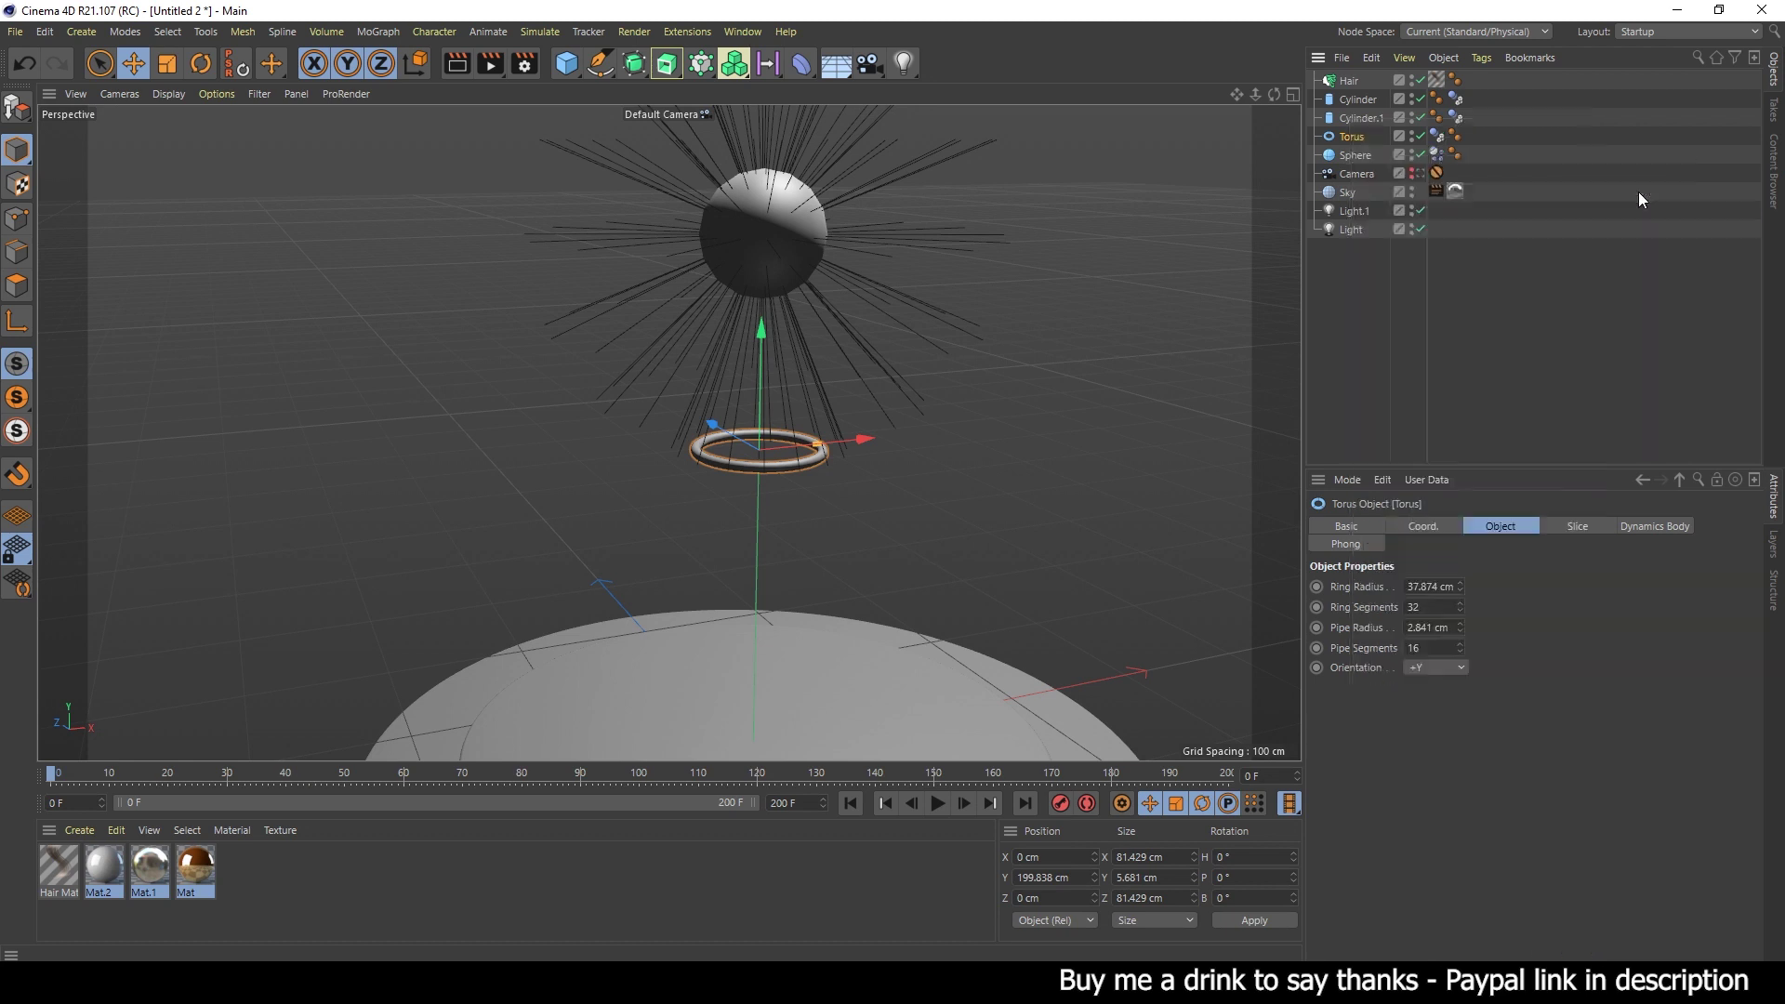
pyautogui.moveTo(1440, 139); pyautogui.dragTo(1503, 131)
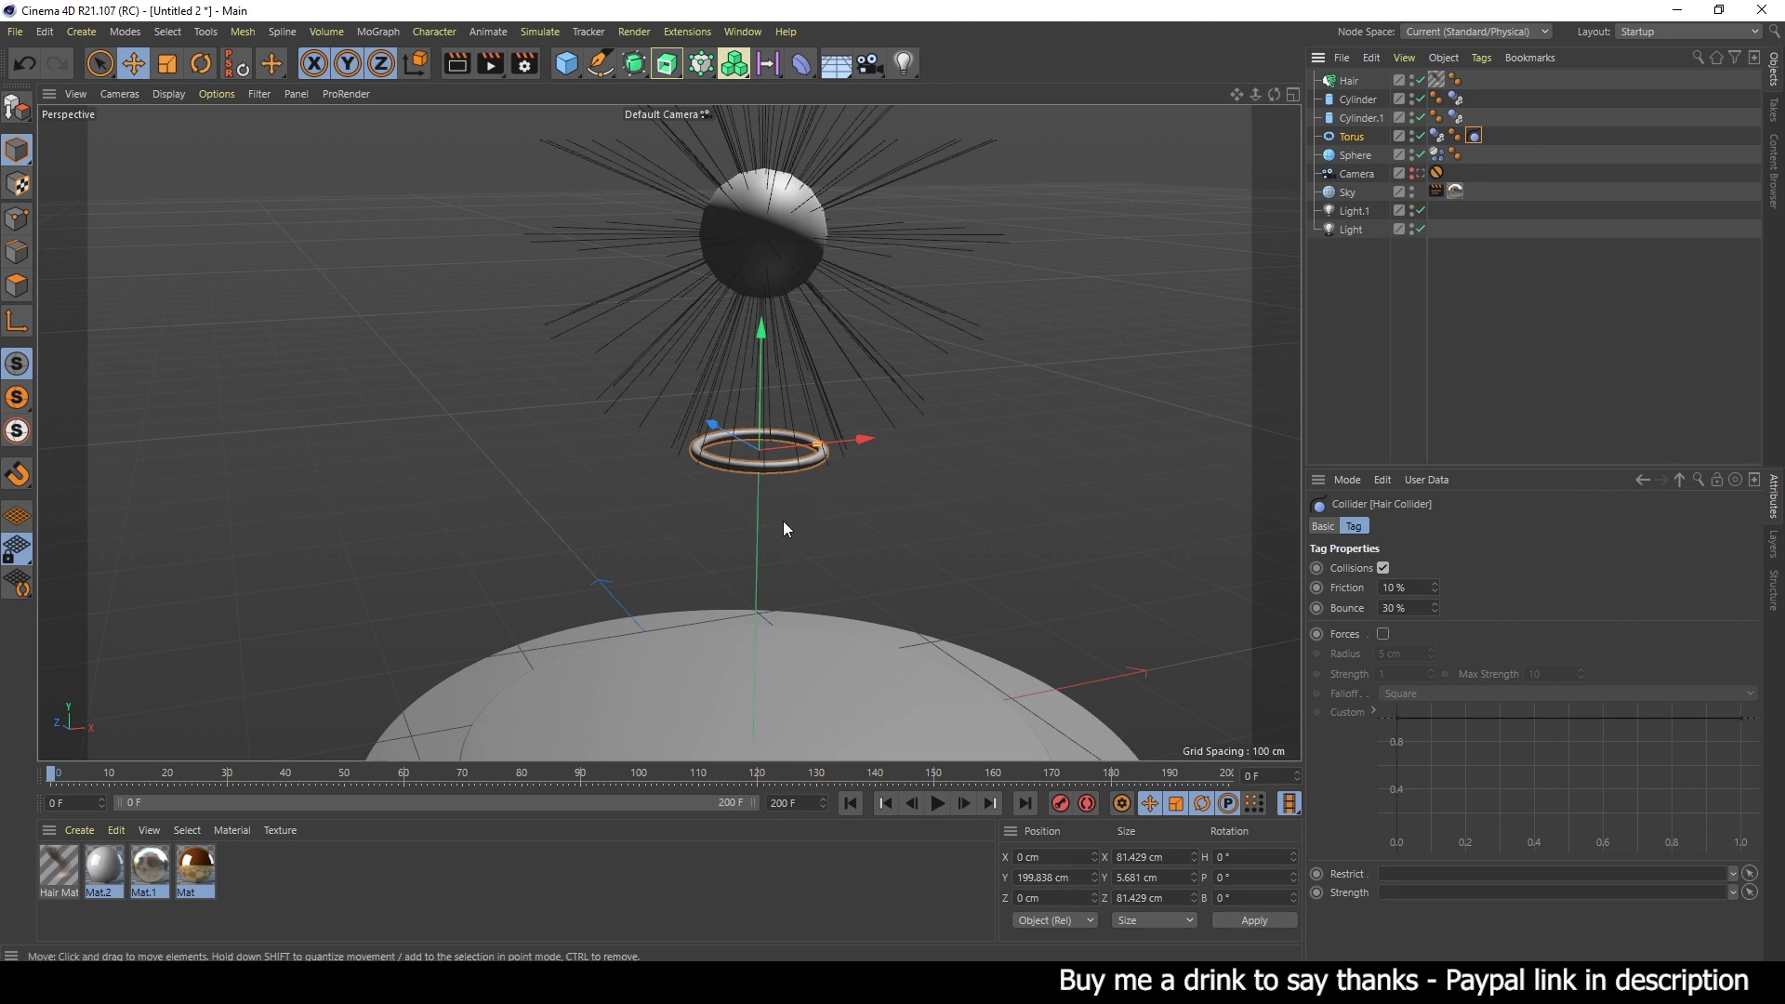
pyautogui.moveTo(783, 521)
pyautogui.keyDown('alt'); pyautogui.mouseDown()
pyautogui.moveTo(807, 534)
pyautogui.moveTo(863, 498)
pyautogui.mouseUp(); pyautogui.keyUp('alt')
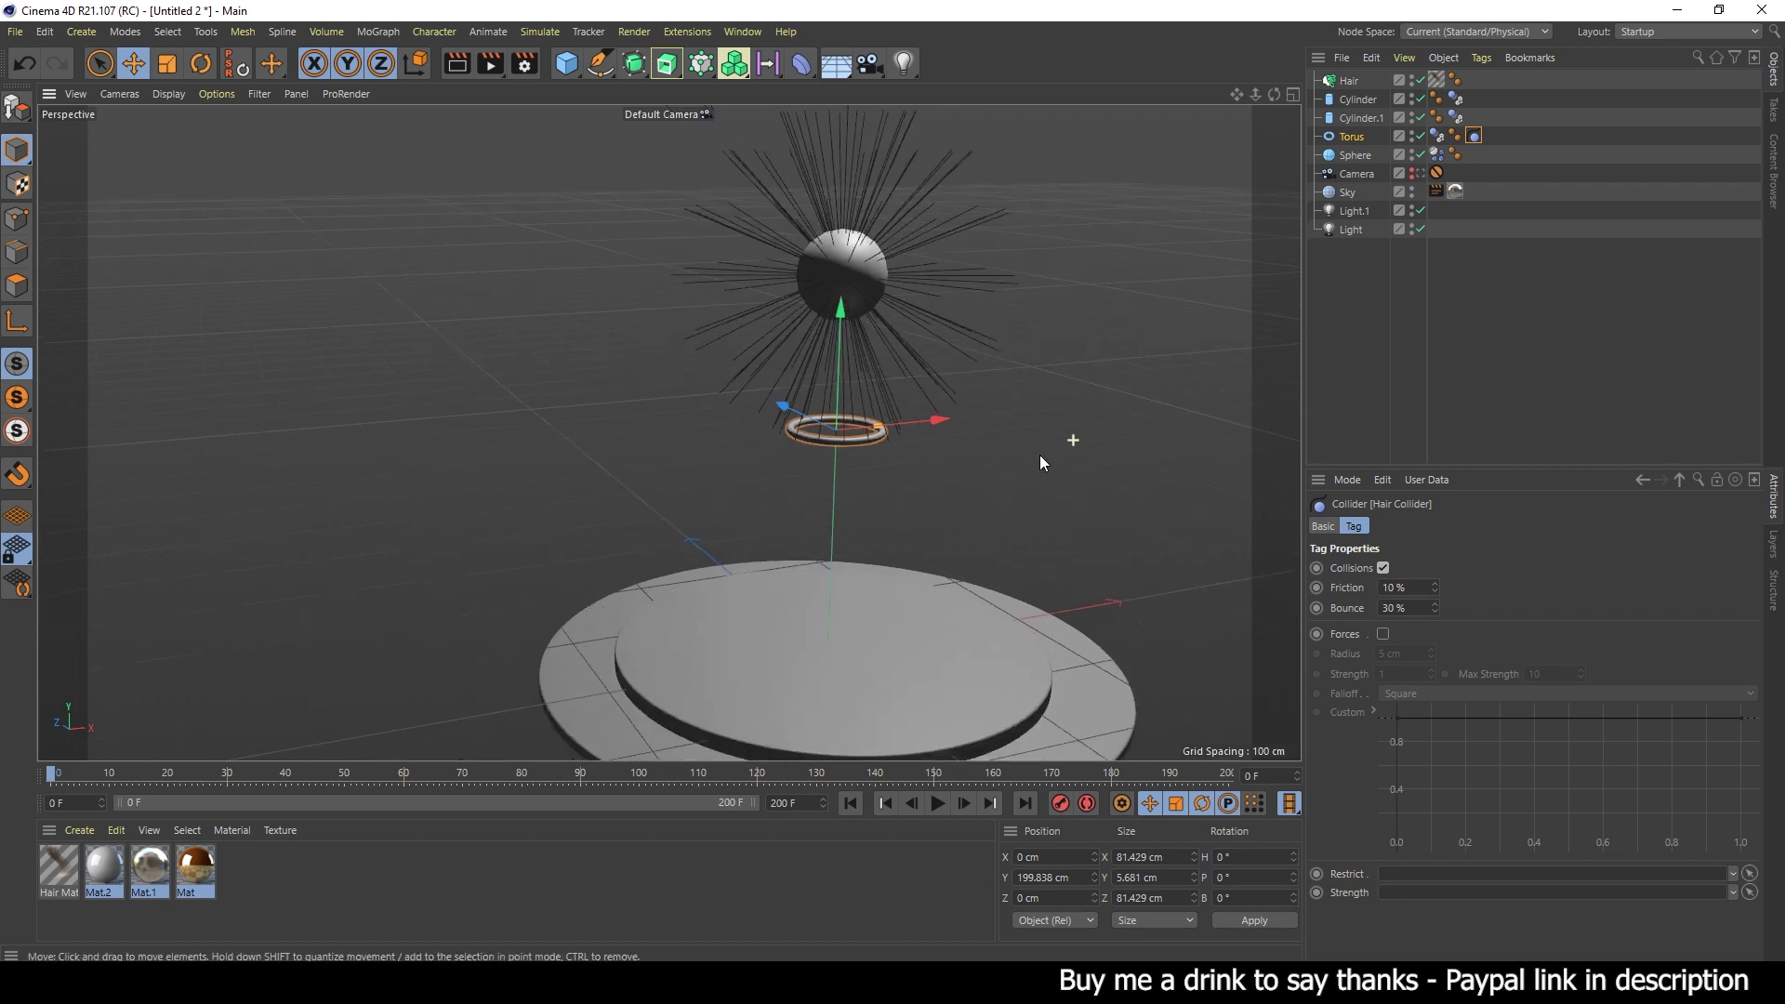
pyautogui.moveTo(1039, 455)
pyautogui.keyDown('alt'); pyautogui.mouseDown()
pyautogui.moveTo(901, 402)
pyautogui.moveTo(1136, 426)
pyautogui.mouseUp(); pyautogui.keyUp('alt')
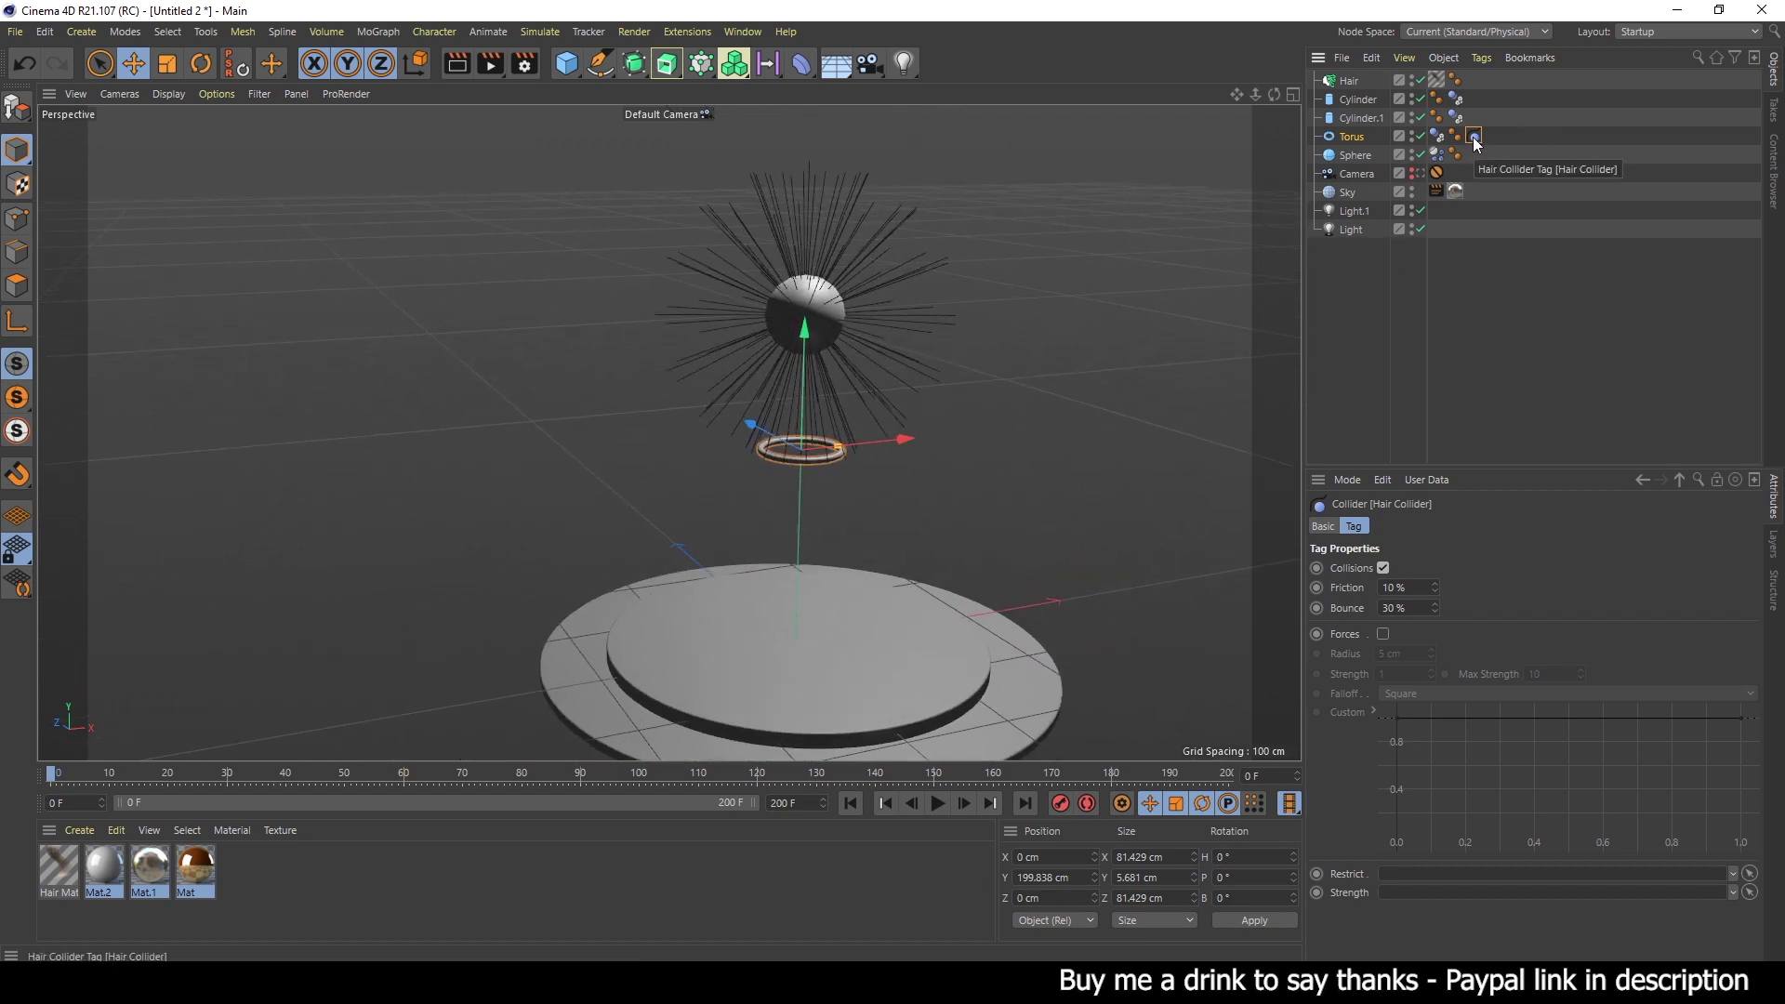
pyautogui.keyDown('ctrl'); pyautogui.moveTo(1476, 142); pyautogui.dragTo(1475, 96); pyautogui.keyUp('ctrl')
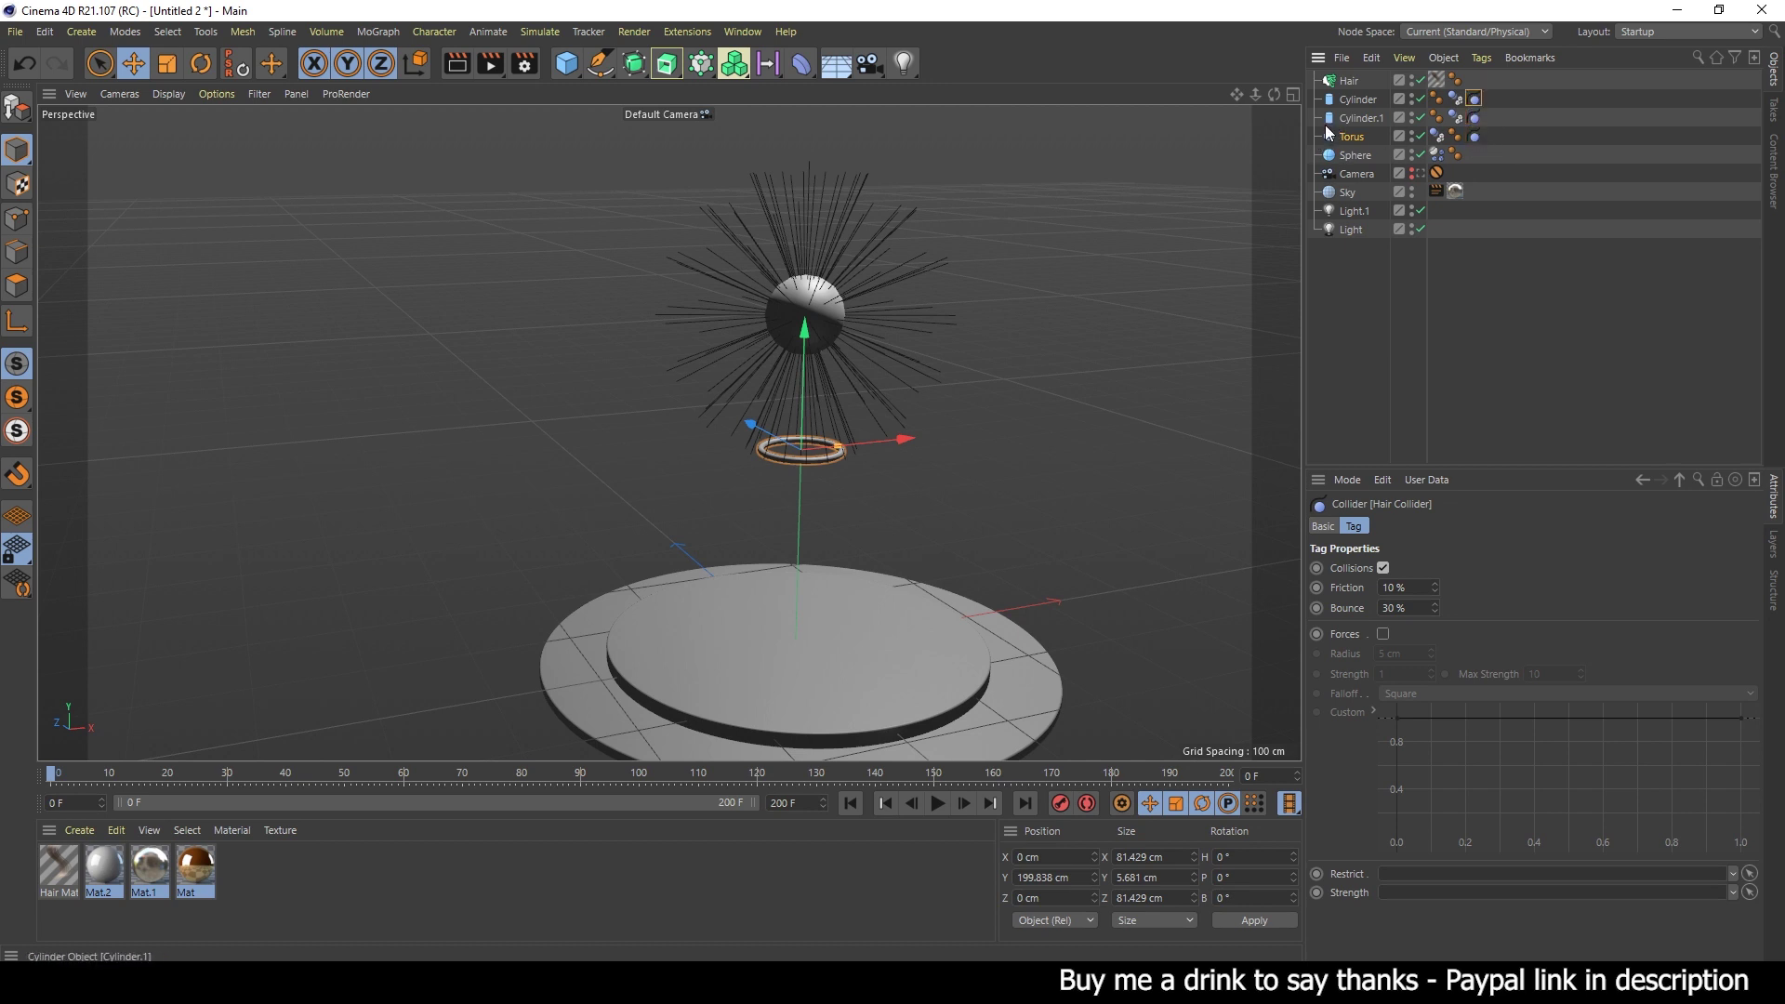
# - Run the hair simulation until the sphere settles at frame 69, then select the Hair object
pyautogui.keyDown('alt'); pyautogui.moveTo(762, 566); pyautogui.dragTo(834, 530); pyautogui.keyUp('alt')
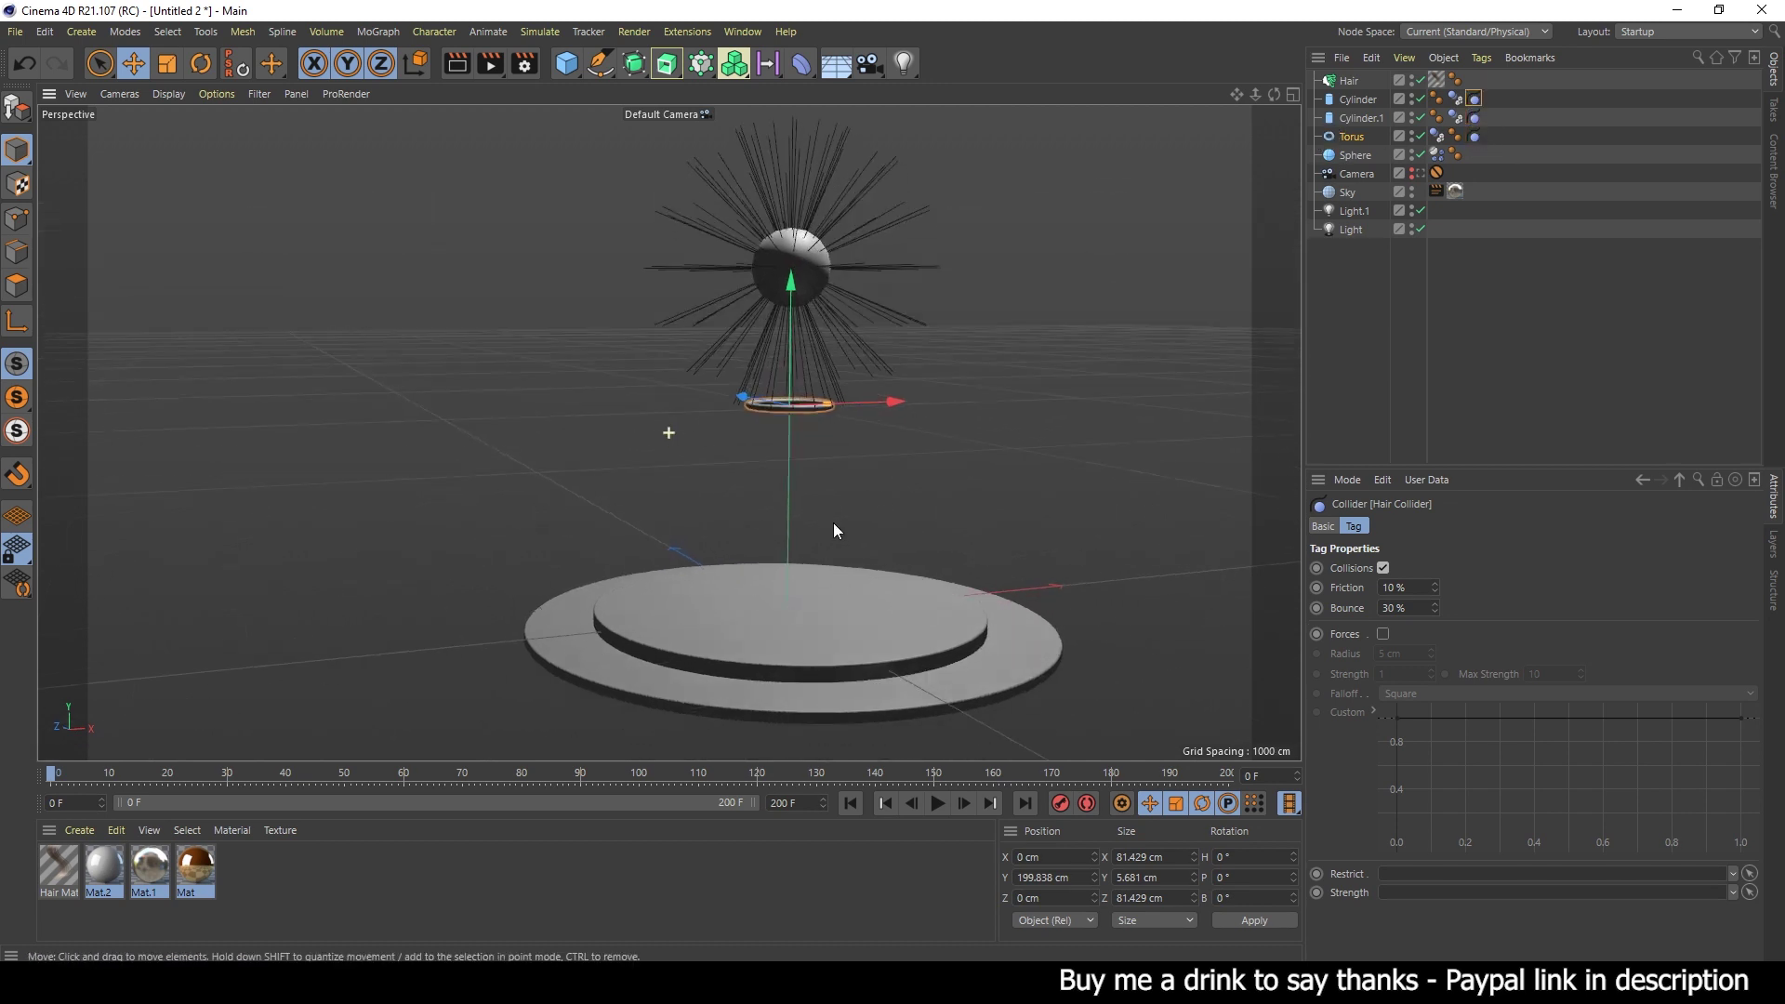
pyautogui.click(939, 804)
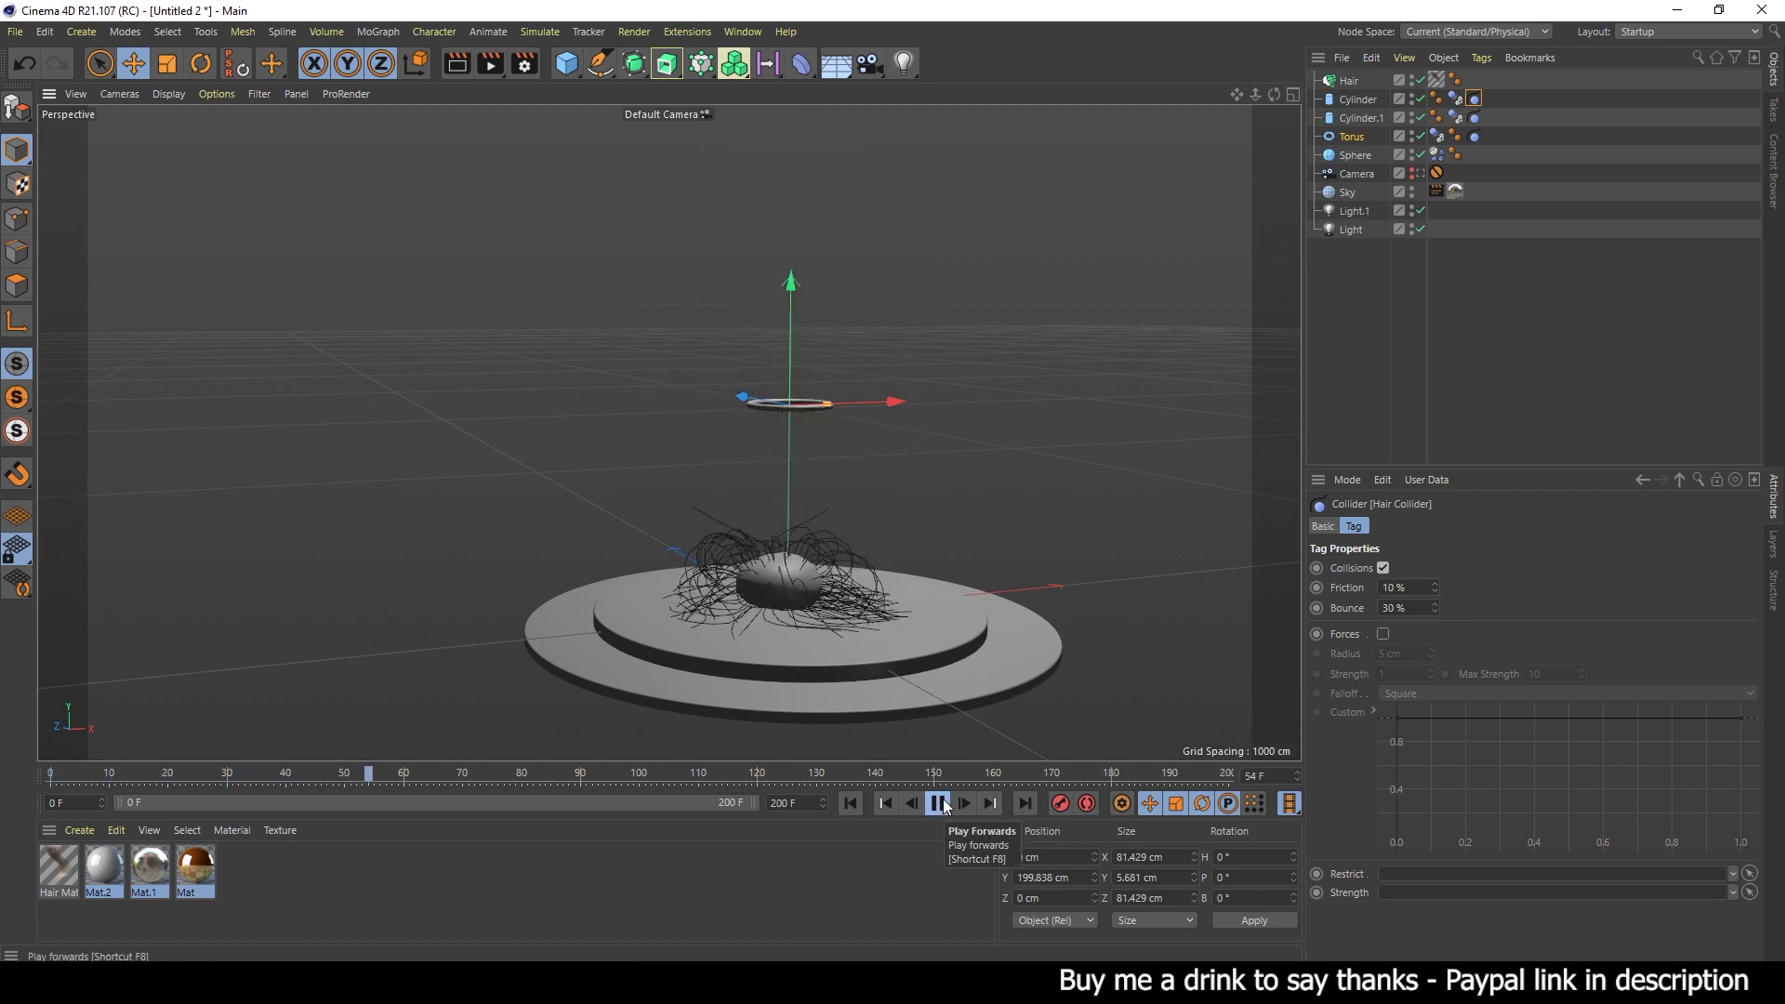
pyautogui.click(939, 803)
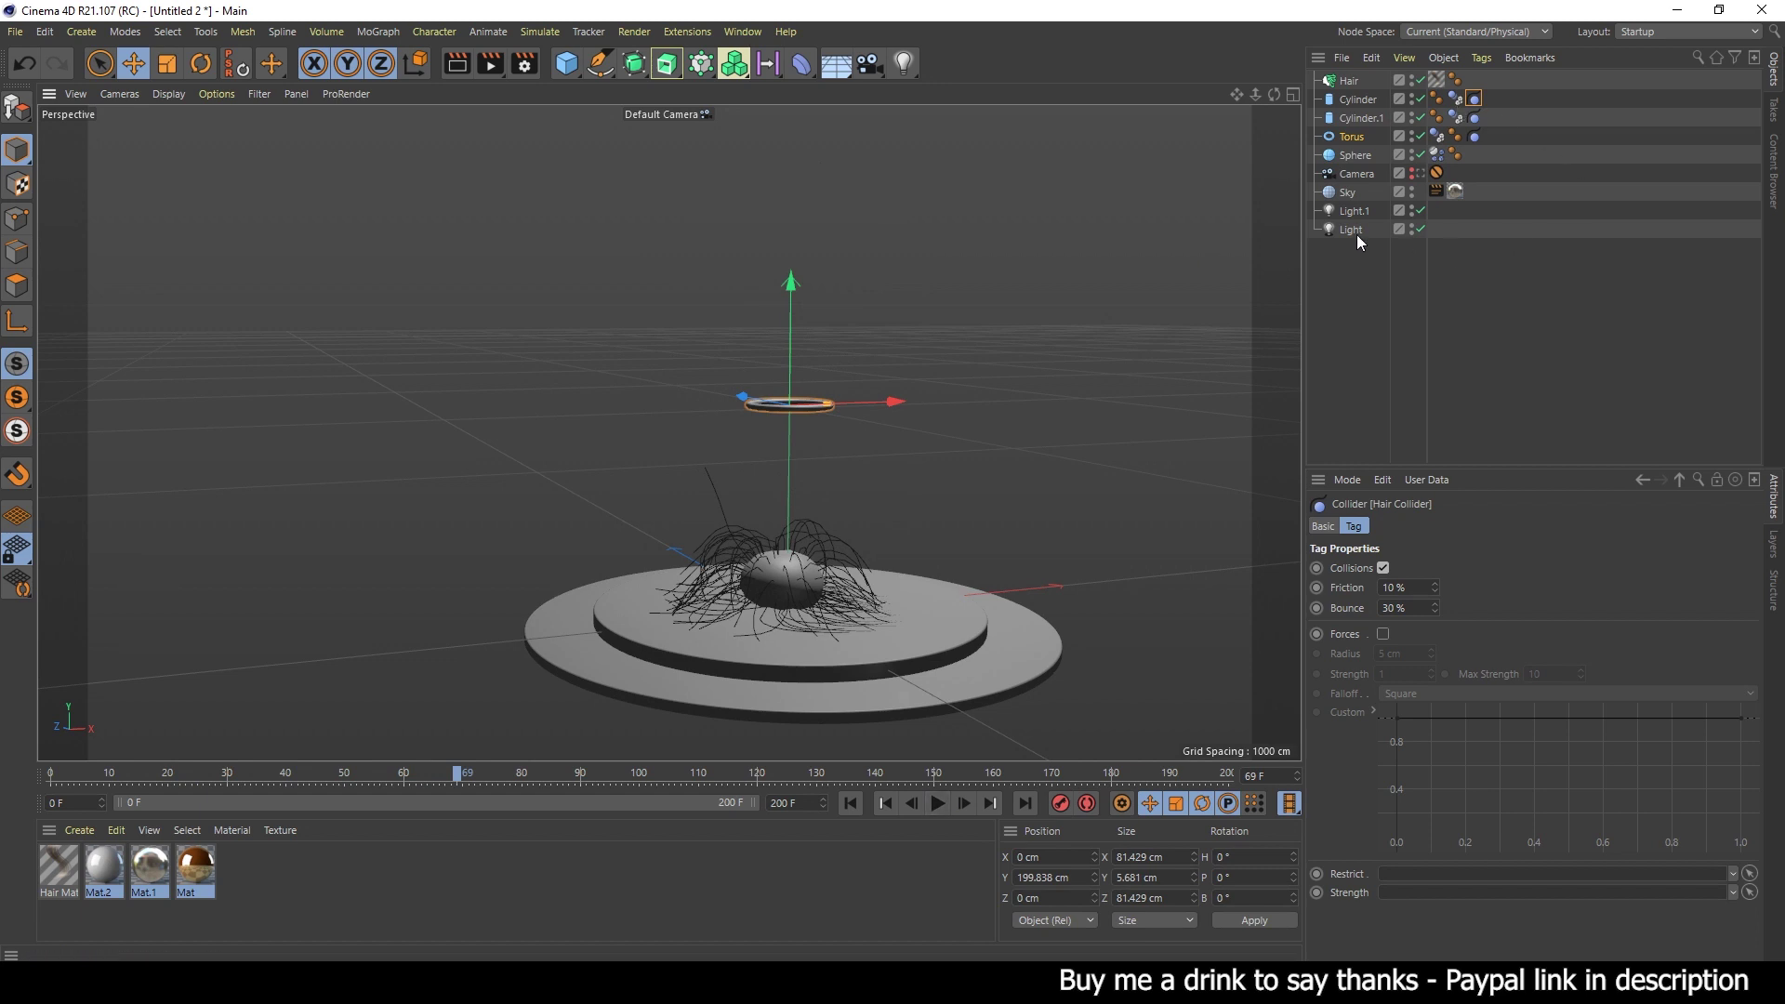
pyautogui.click(1349, 81)
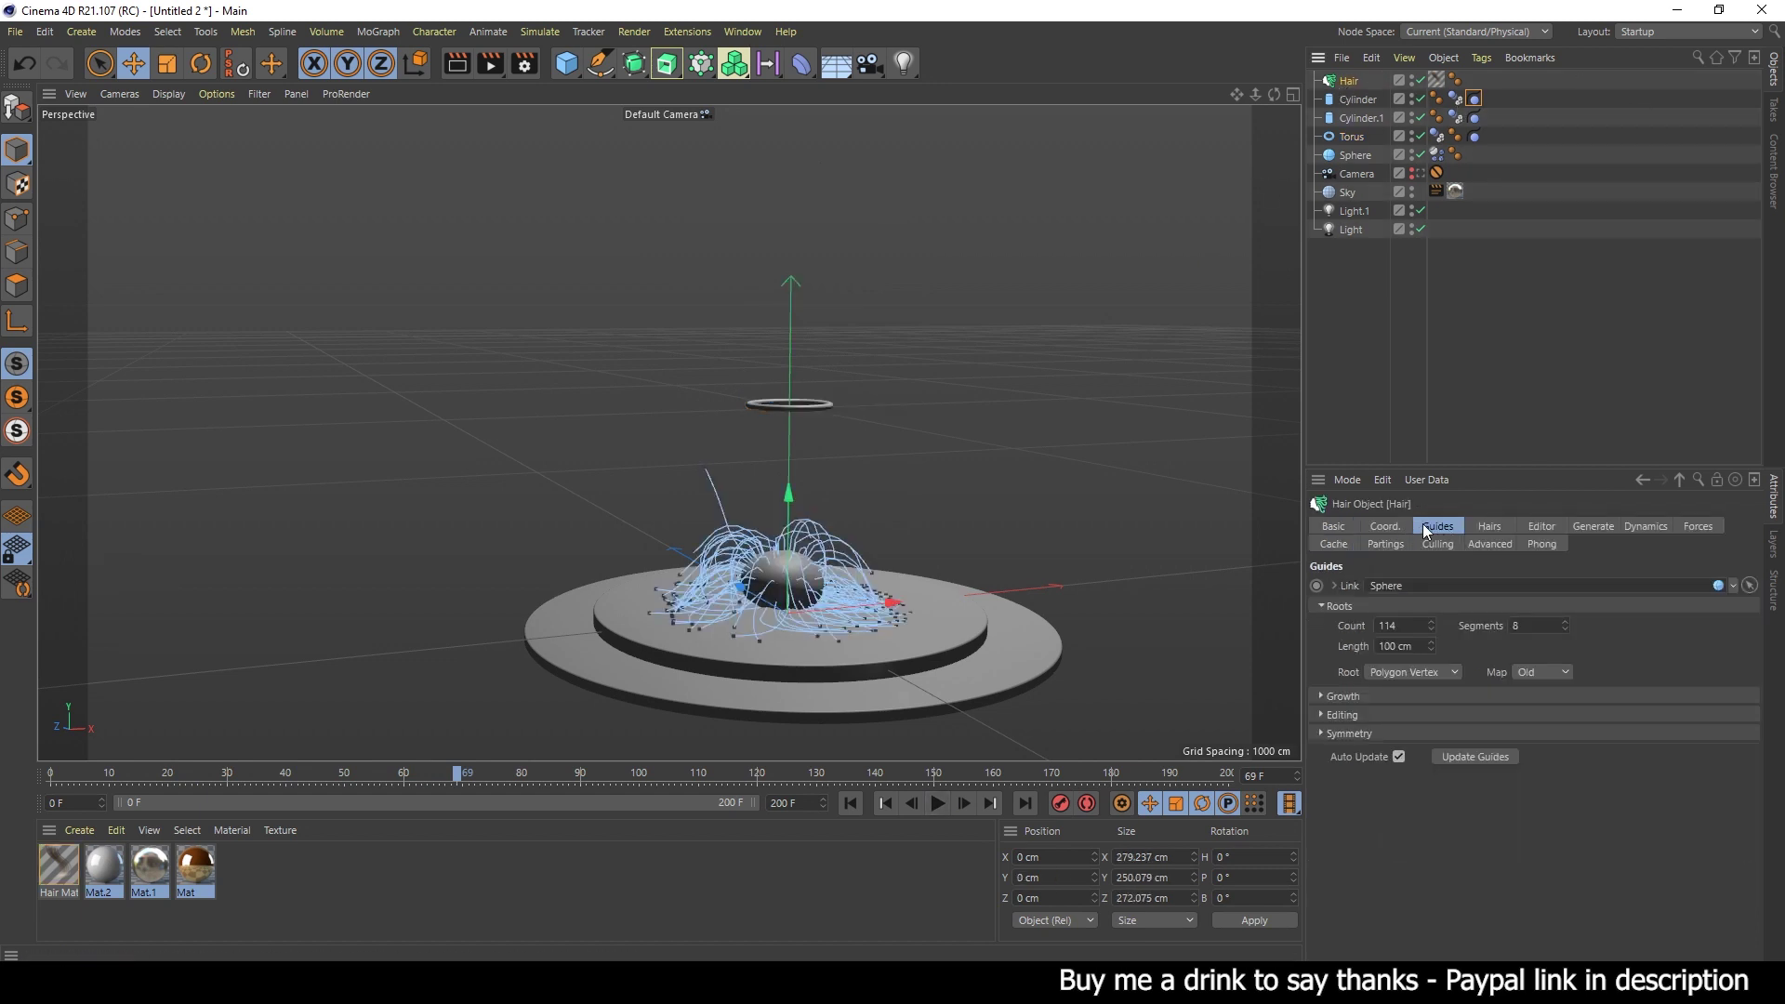
# - Set the hair guides to Count 80 and Length 40 cm, then replay from frame 0
pyautogui.click(1405, 626)
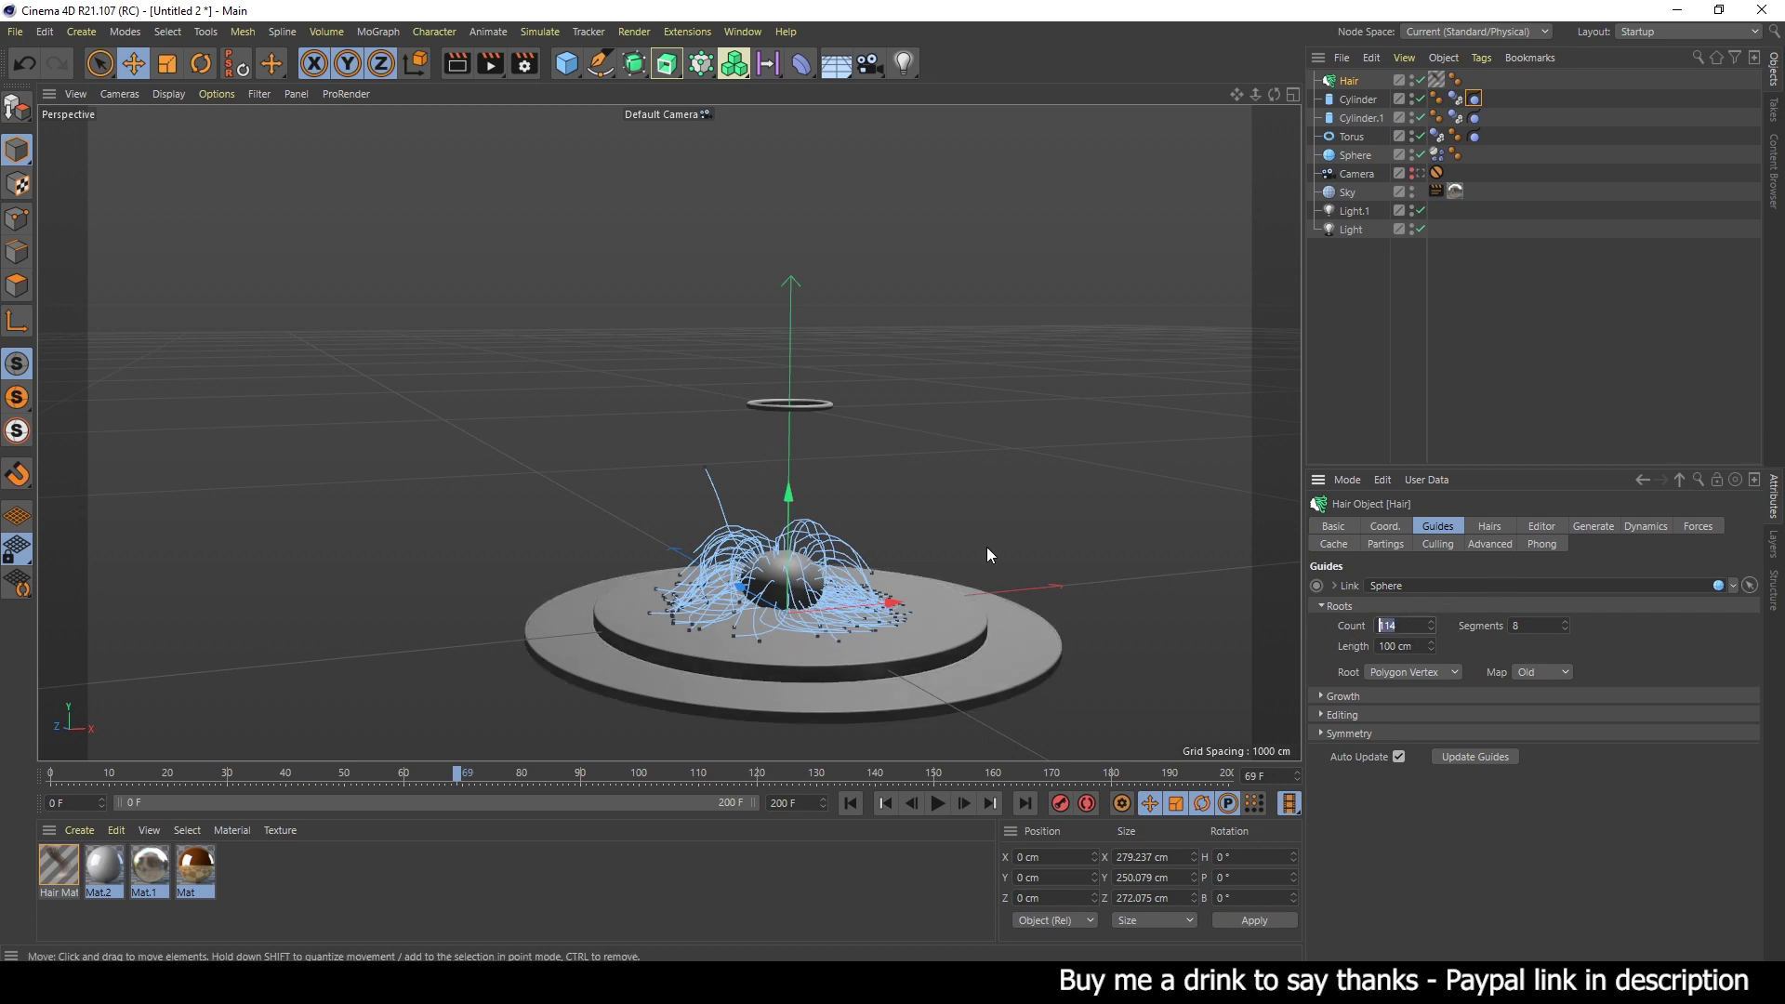
pyautogui.moveTo(1013, 541)
pyautogui.keyDown('alt'); pyautogui.mouseDown()
pyautogui.moveTo(790, 556)
pyautogui.moveTo(795, 605)
pyautogui.moveTo(832, 596)
pyautogui.mouseUp(); pyautogui.keyUp('alt')
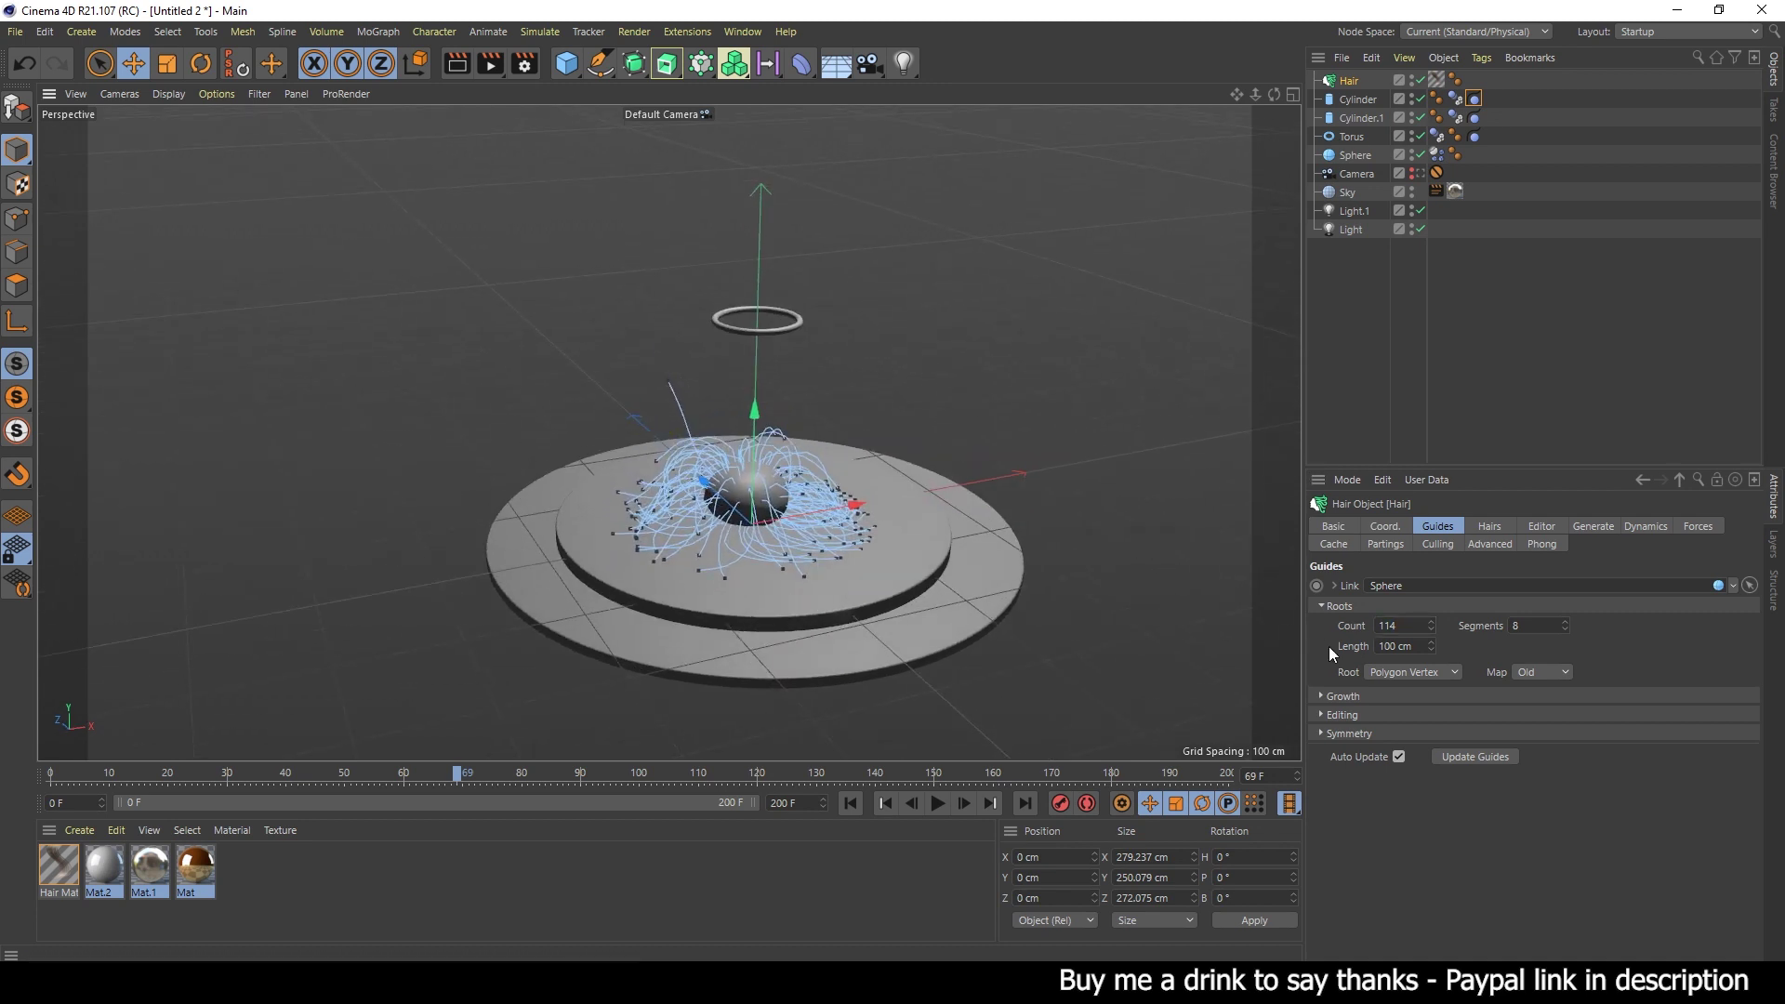
pyautogui.doubleClick(1402, 625)
pyautogui.write('80')
pyautogui.press('Return')
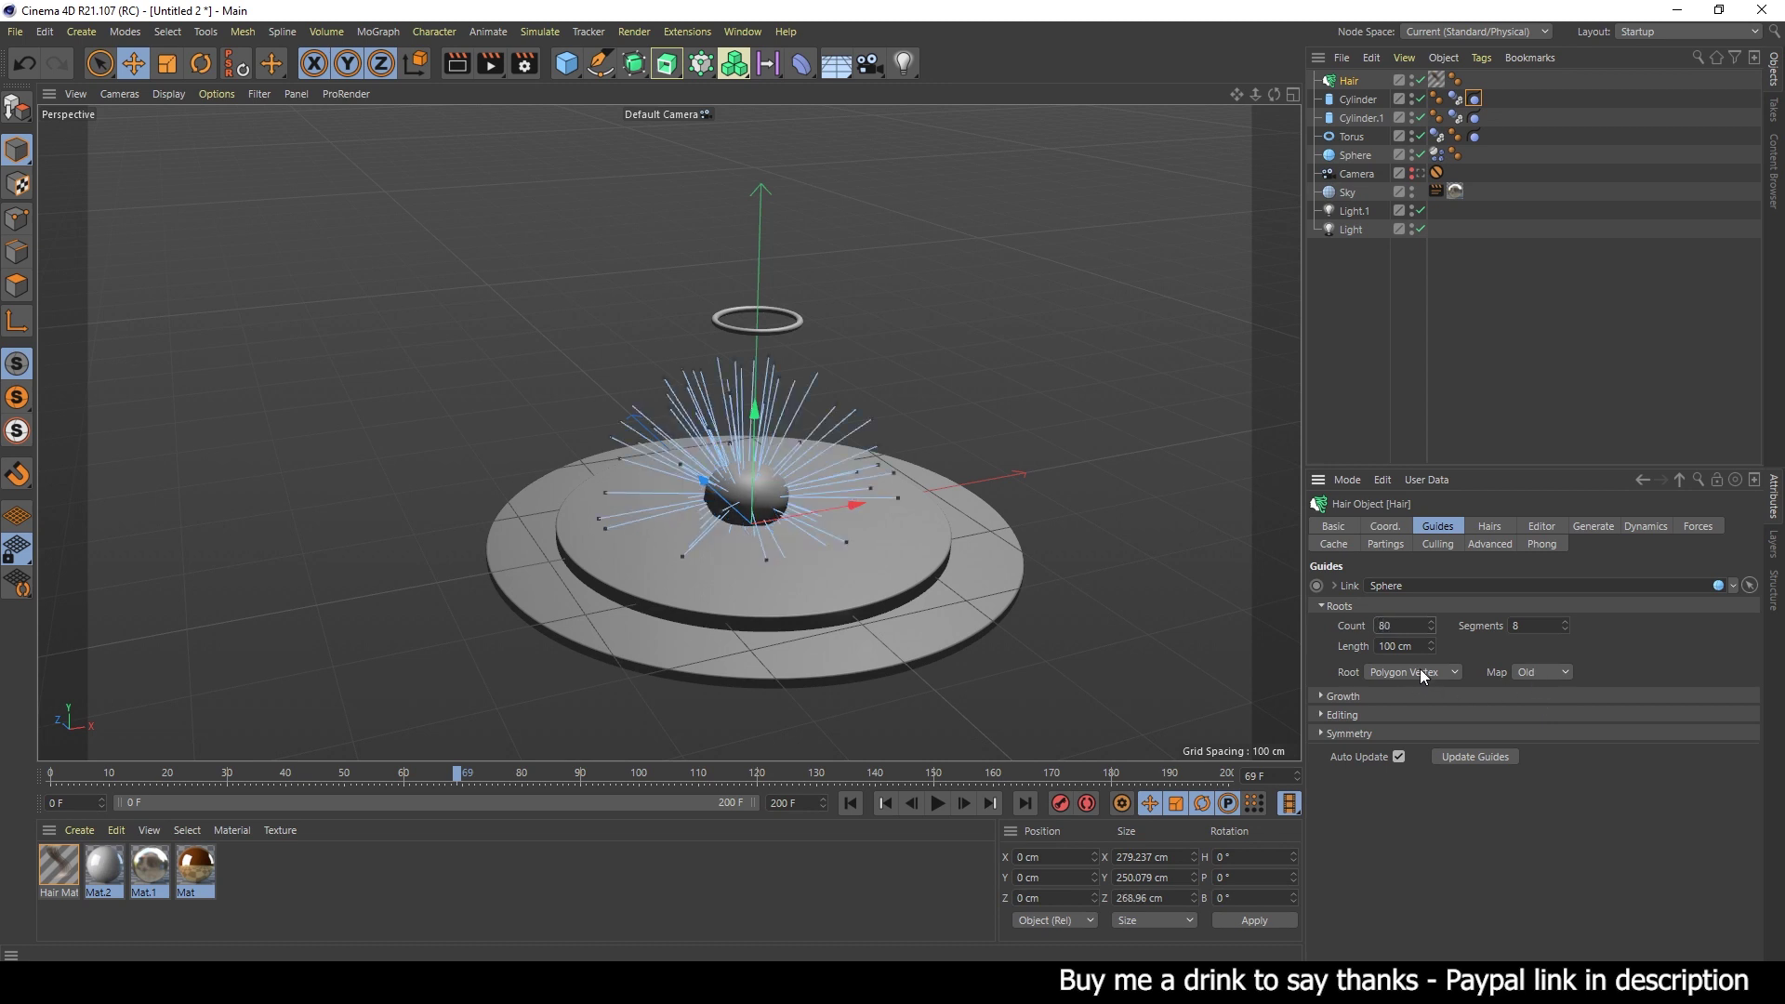
pyautogui.click(1406, 646)
pyautogui.write('40')
pyautogui.press('Return')
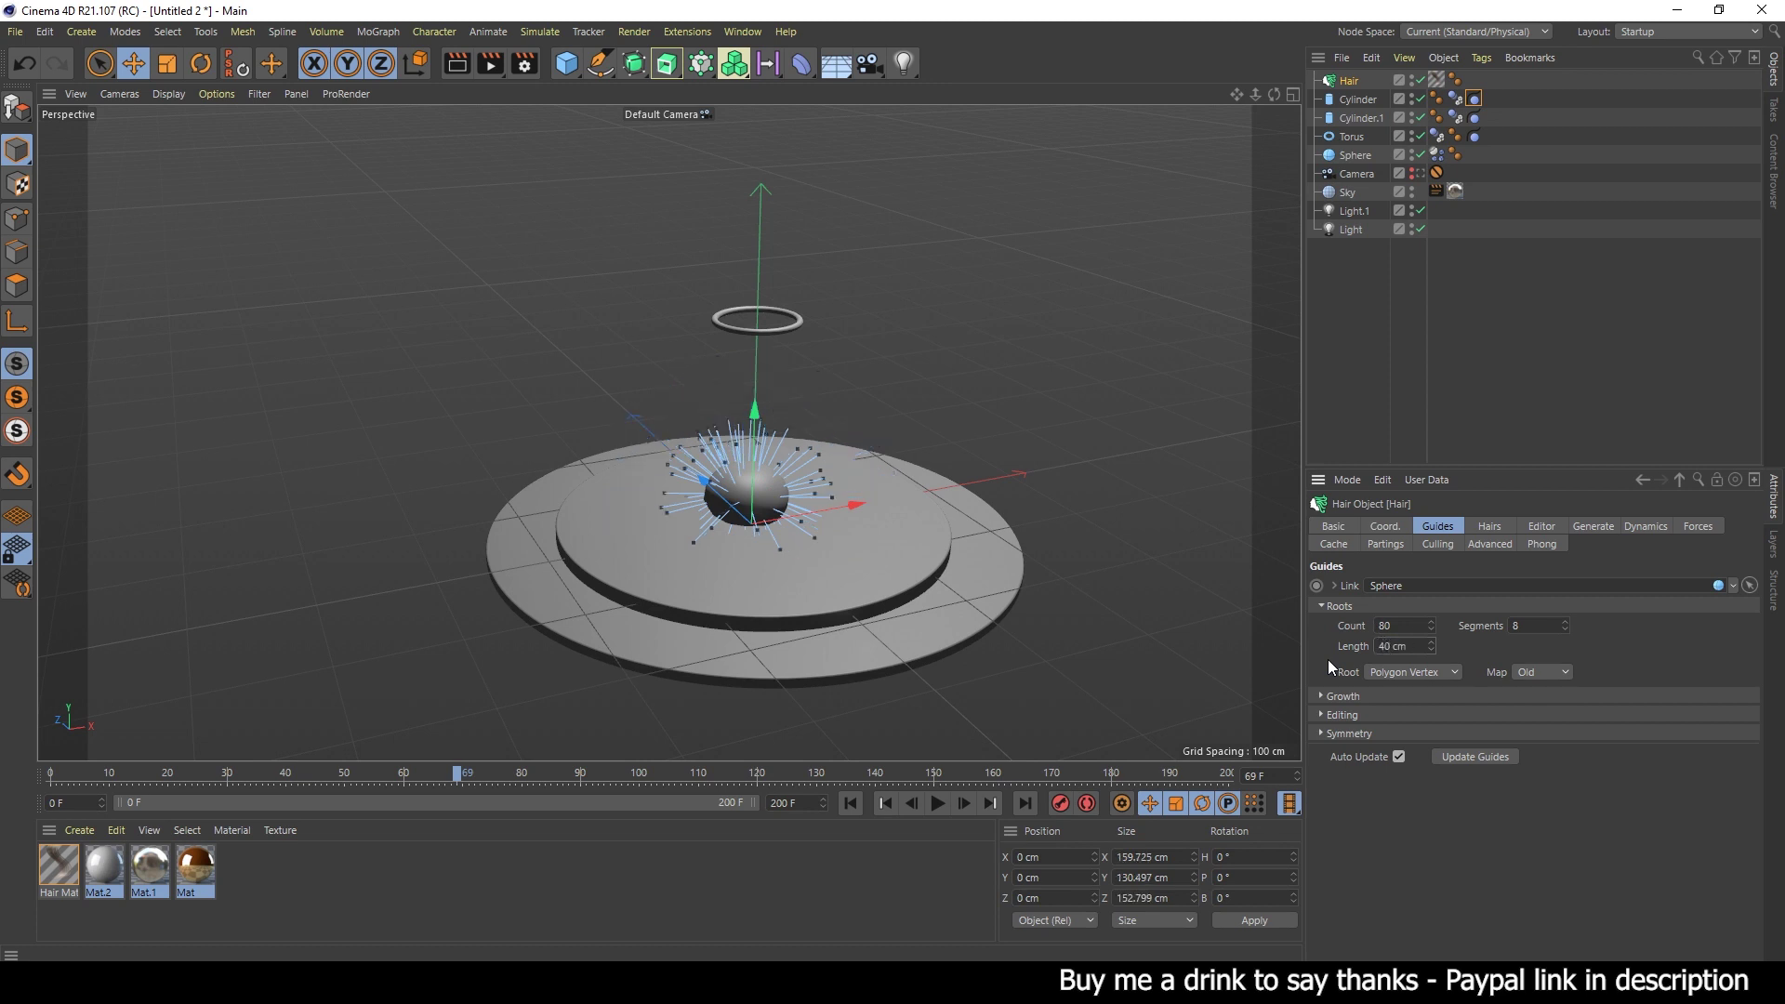
pyautogui.click(851, 803)
pyautogui.click(936, 804)
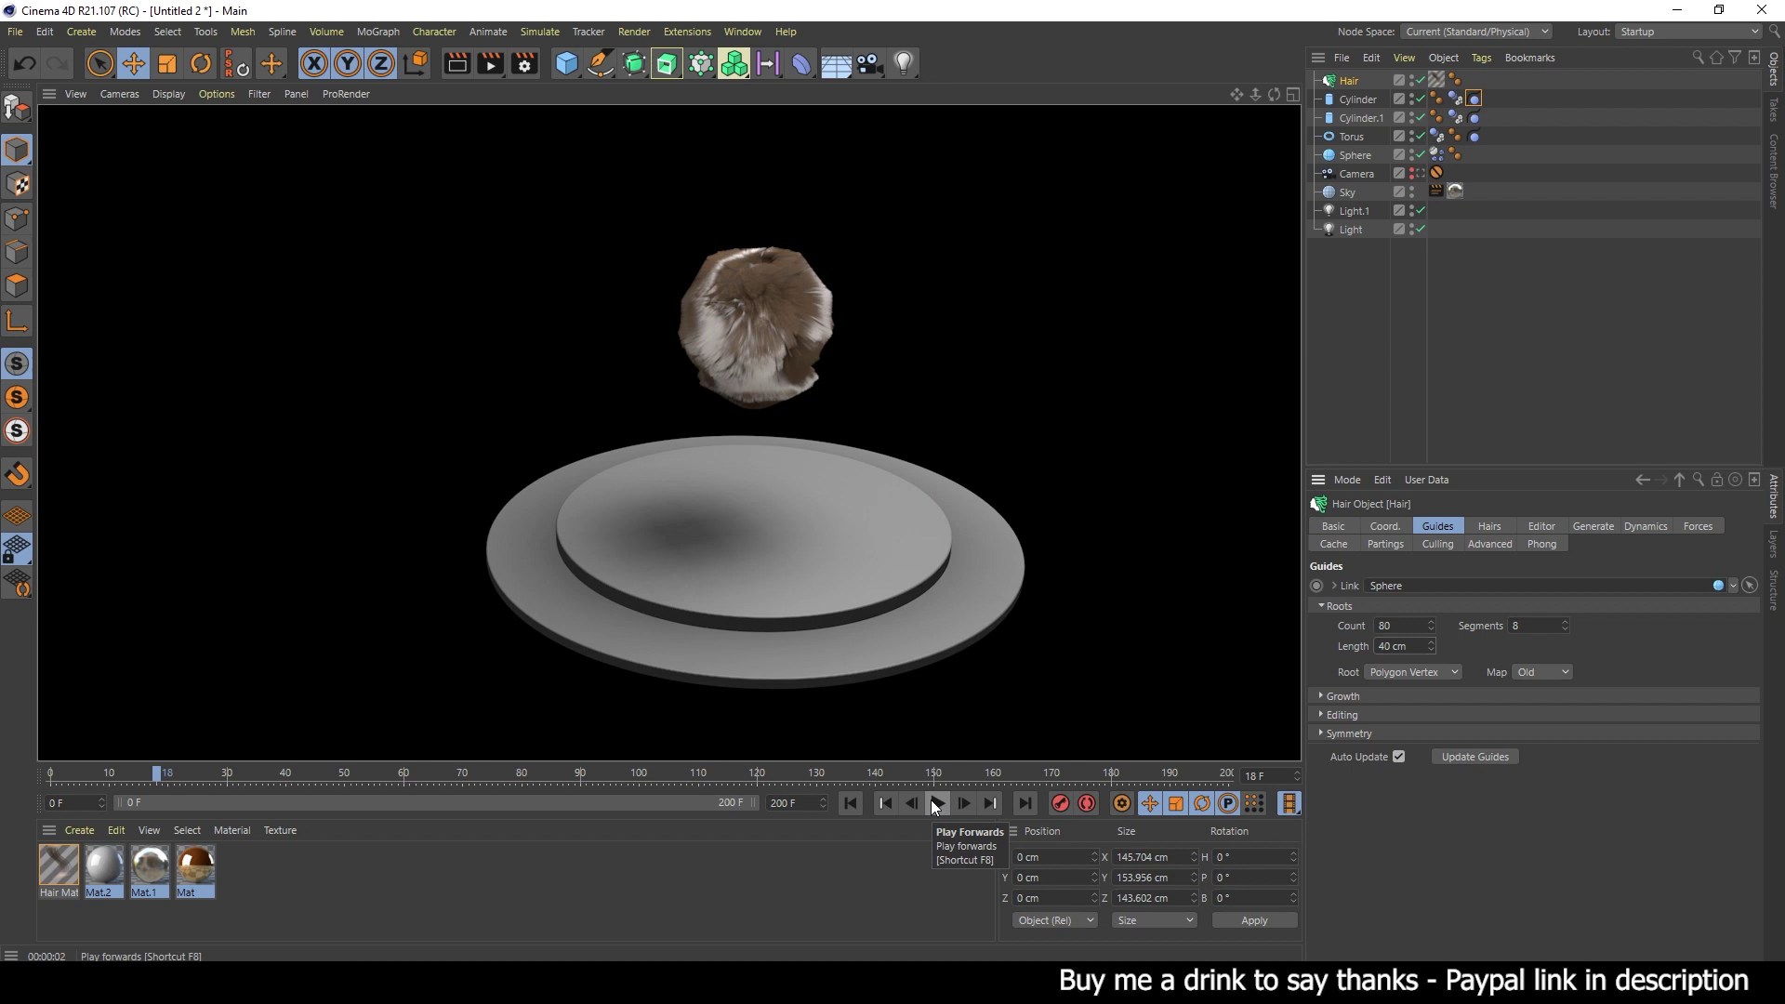
# - Play the simulation to frame 73 and render a viewport preview
pyautogui.click(935, 805)
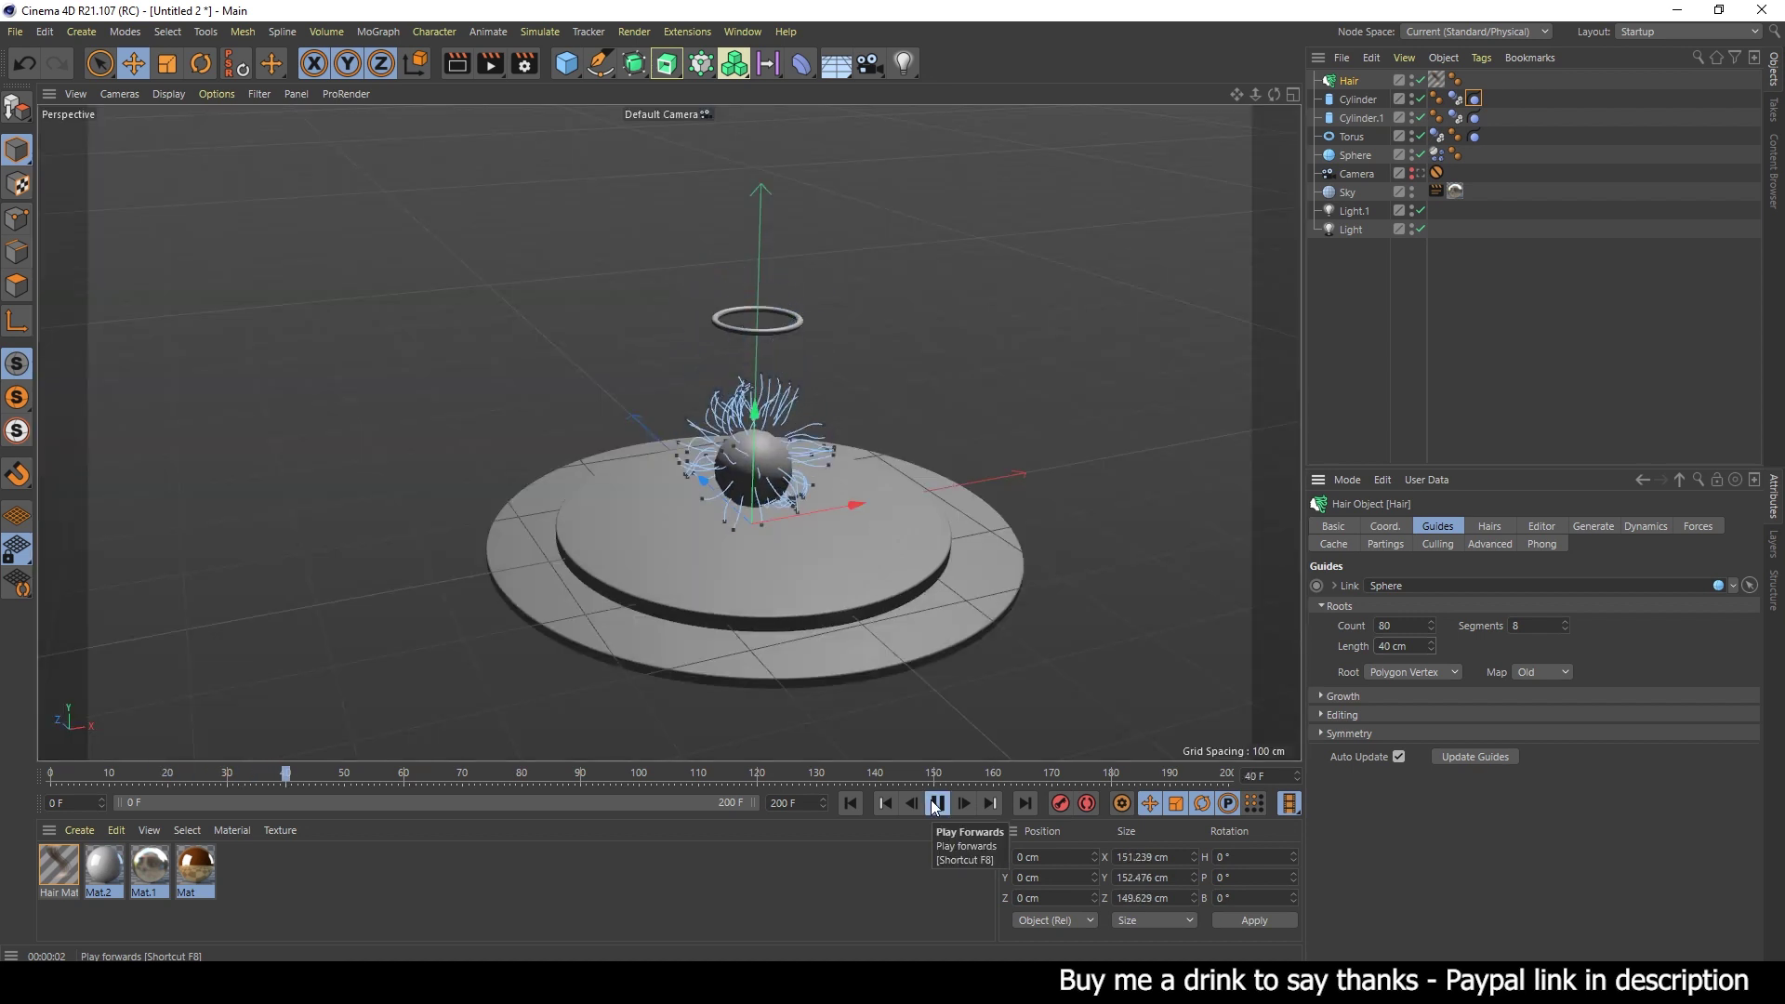
pyautogui.click(934, 806)
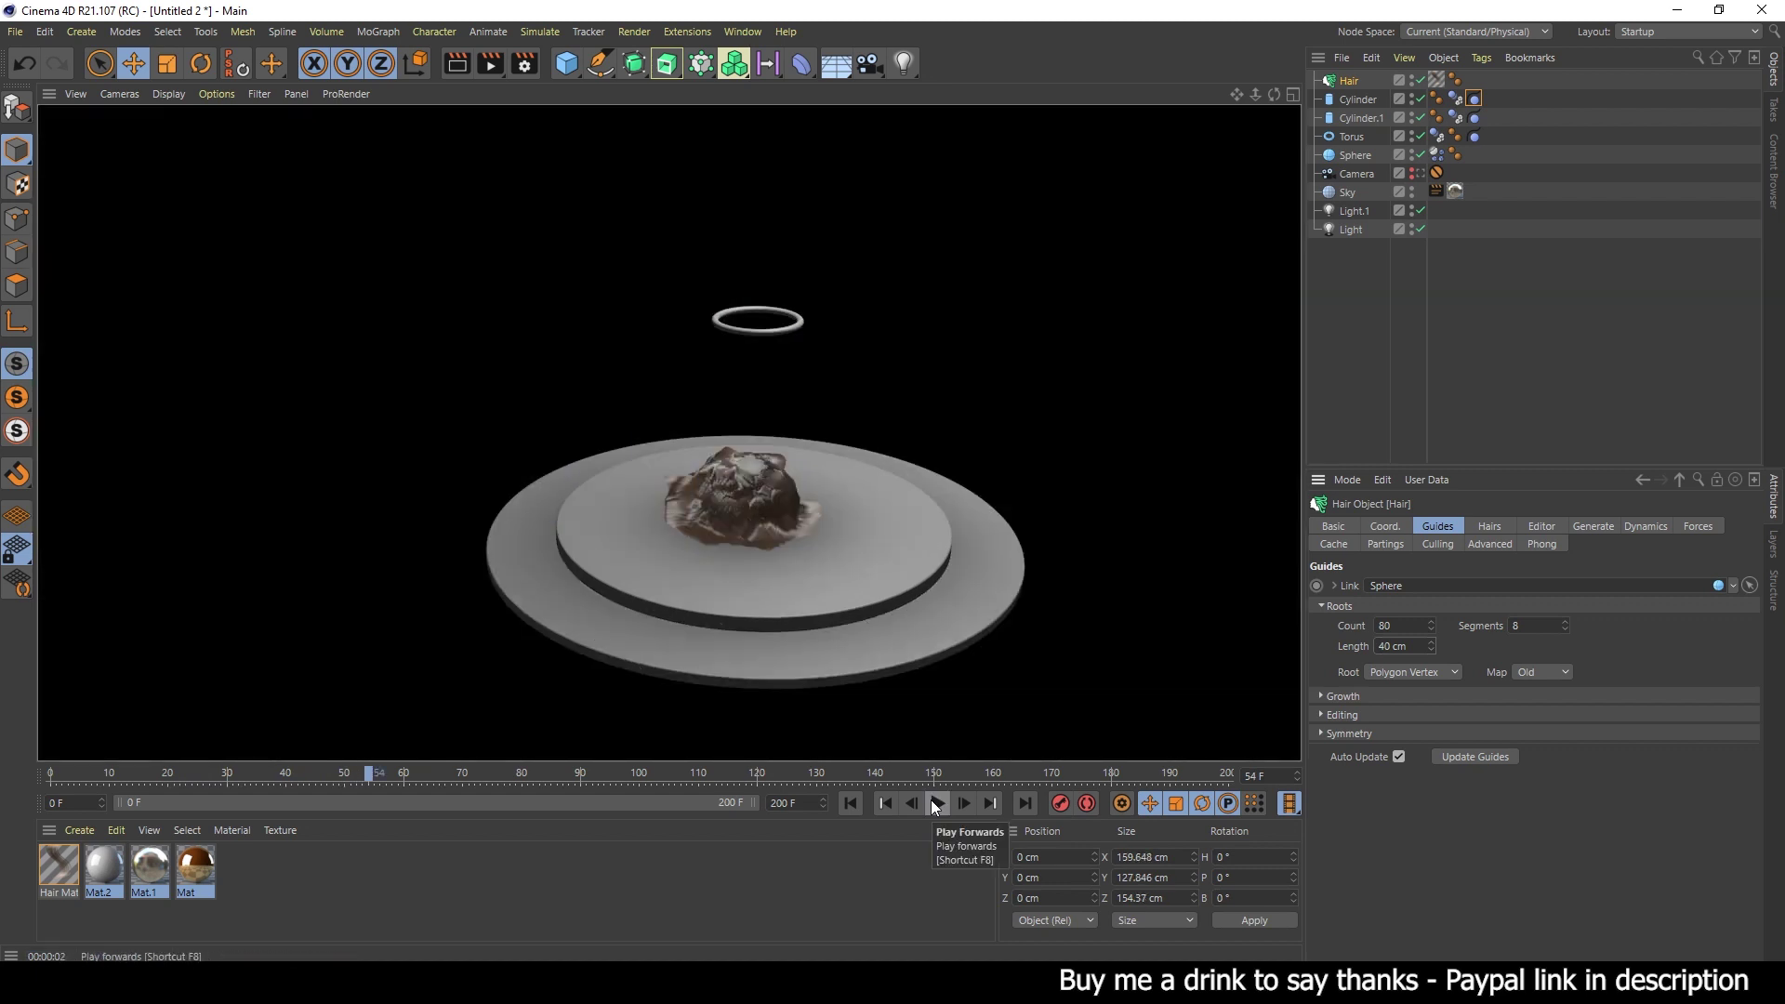
pyautogui.click(934, 805)
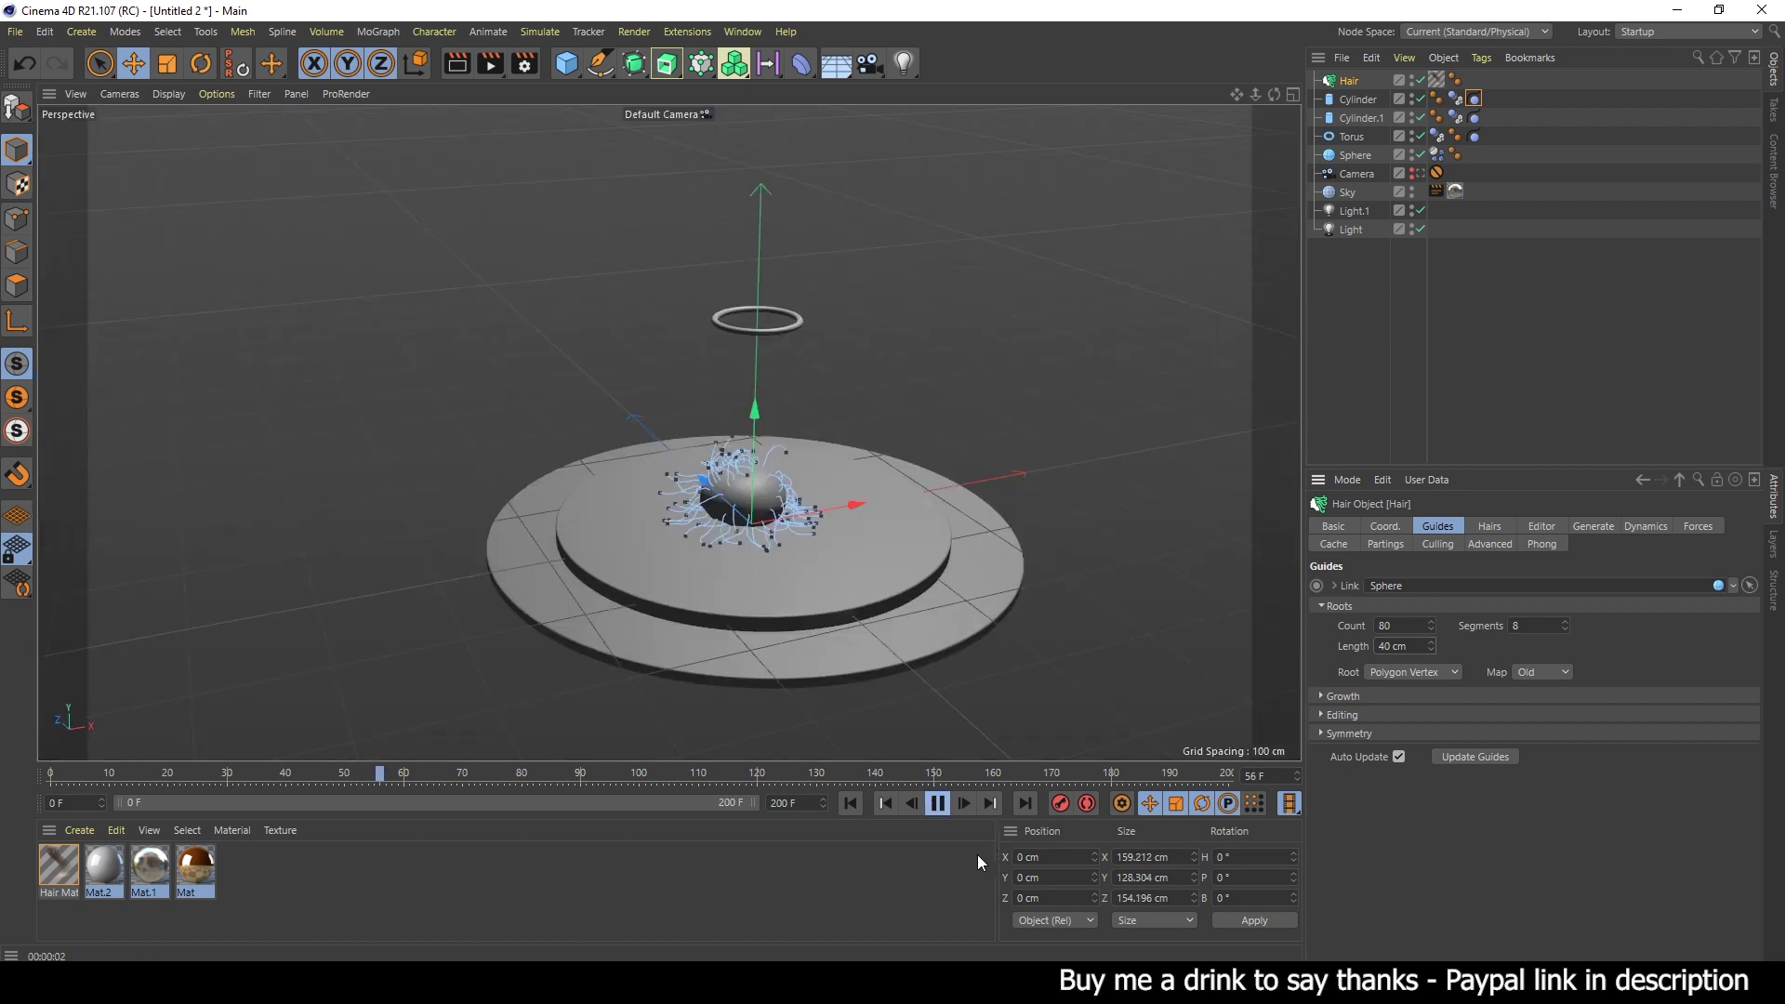
pyautogui.click(938, 805)
pyautogui.hotkey('ctrl', 'r')
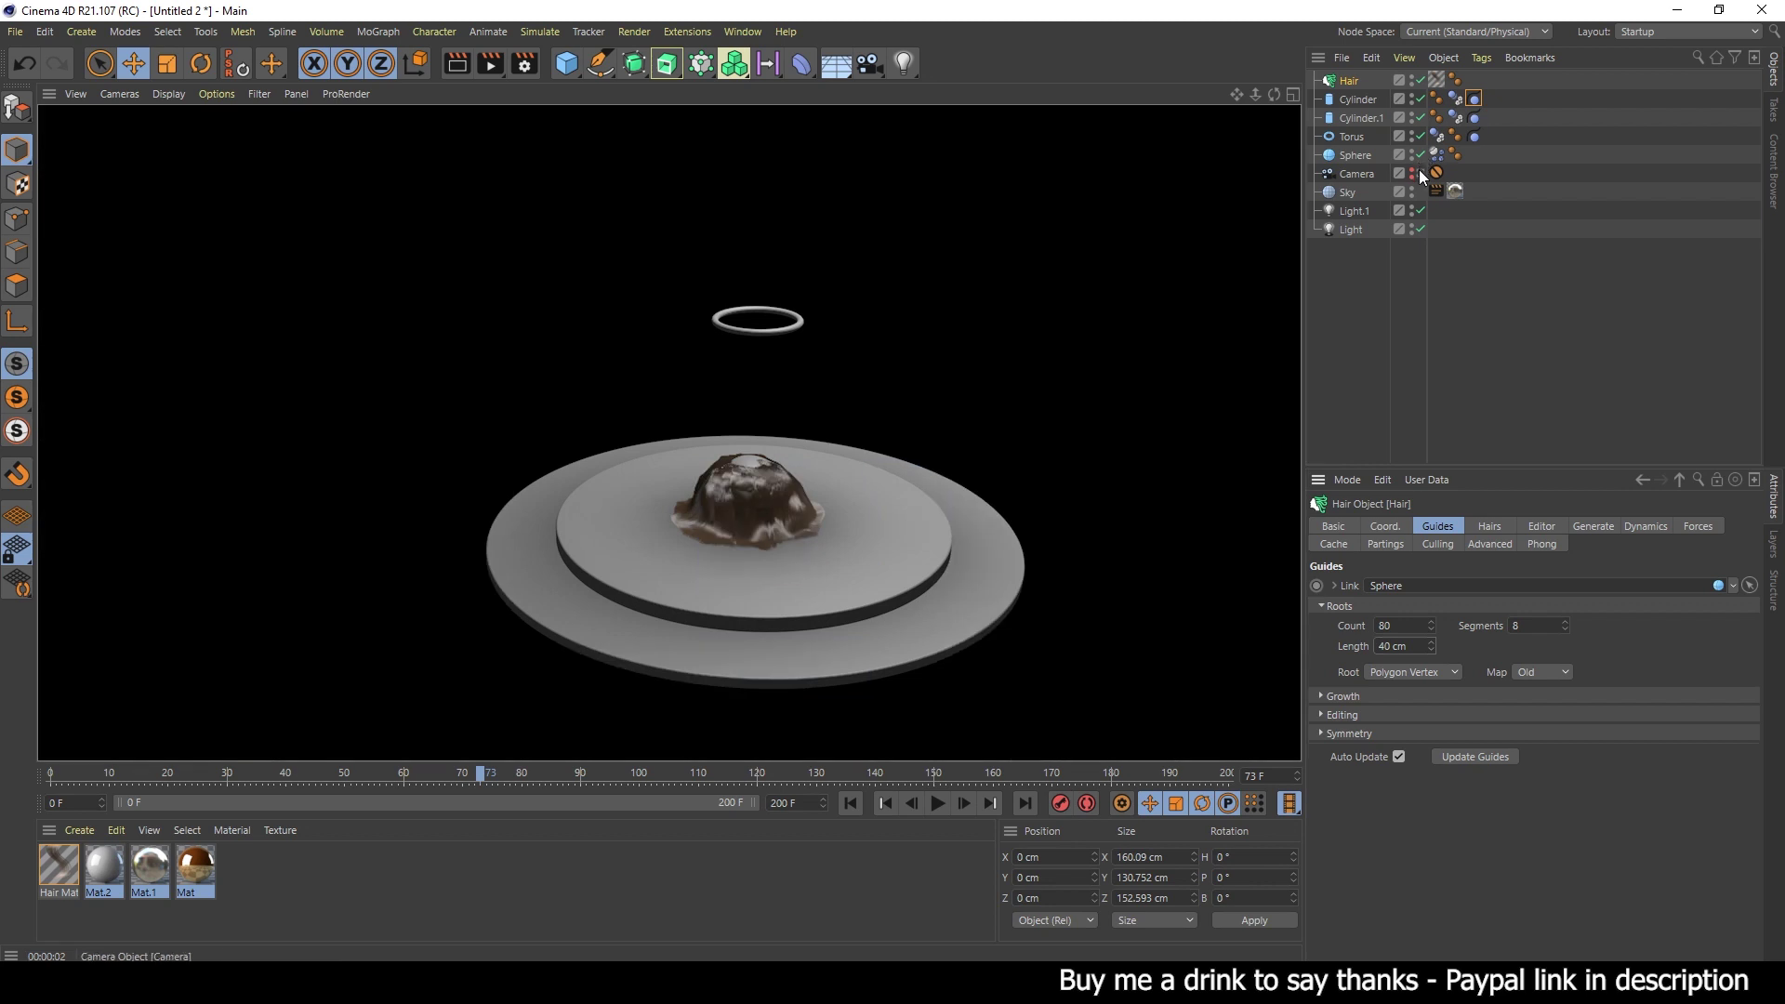
# - Render a preview through the scene Camera, then open Hair Mat in the Material Editor
pyautogui.click(1419, 169)
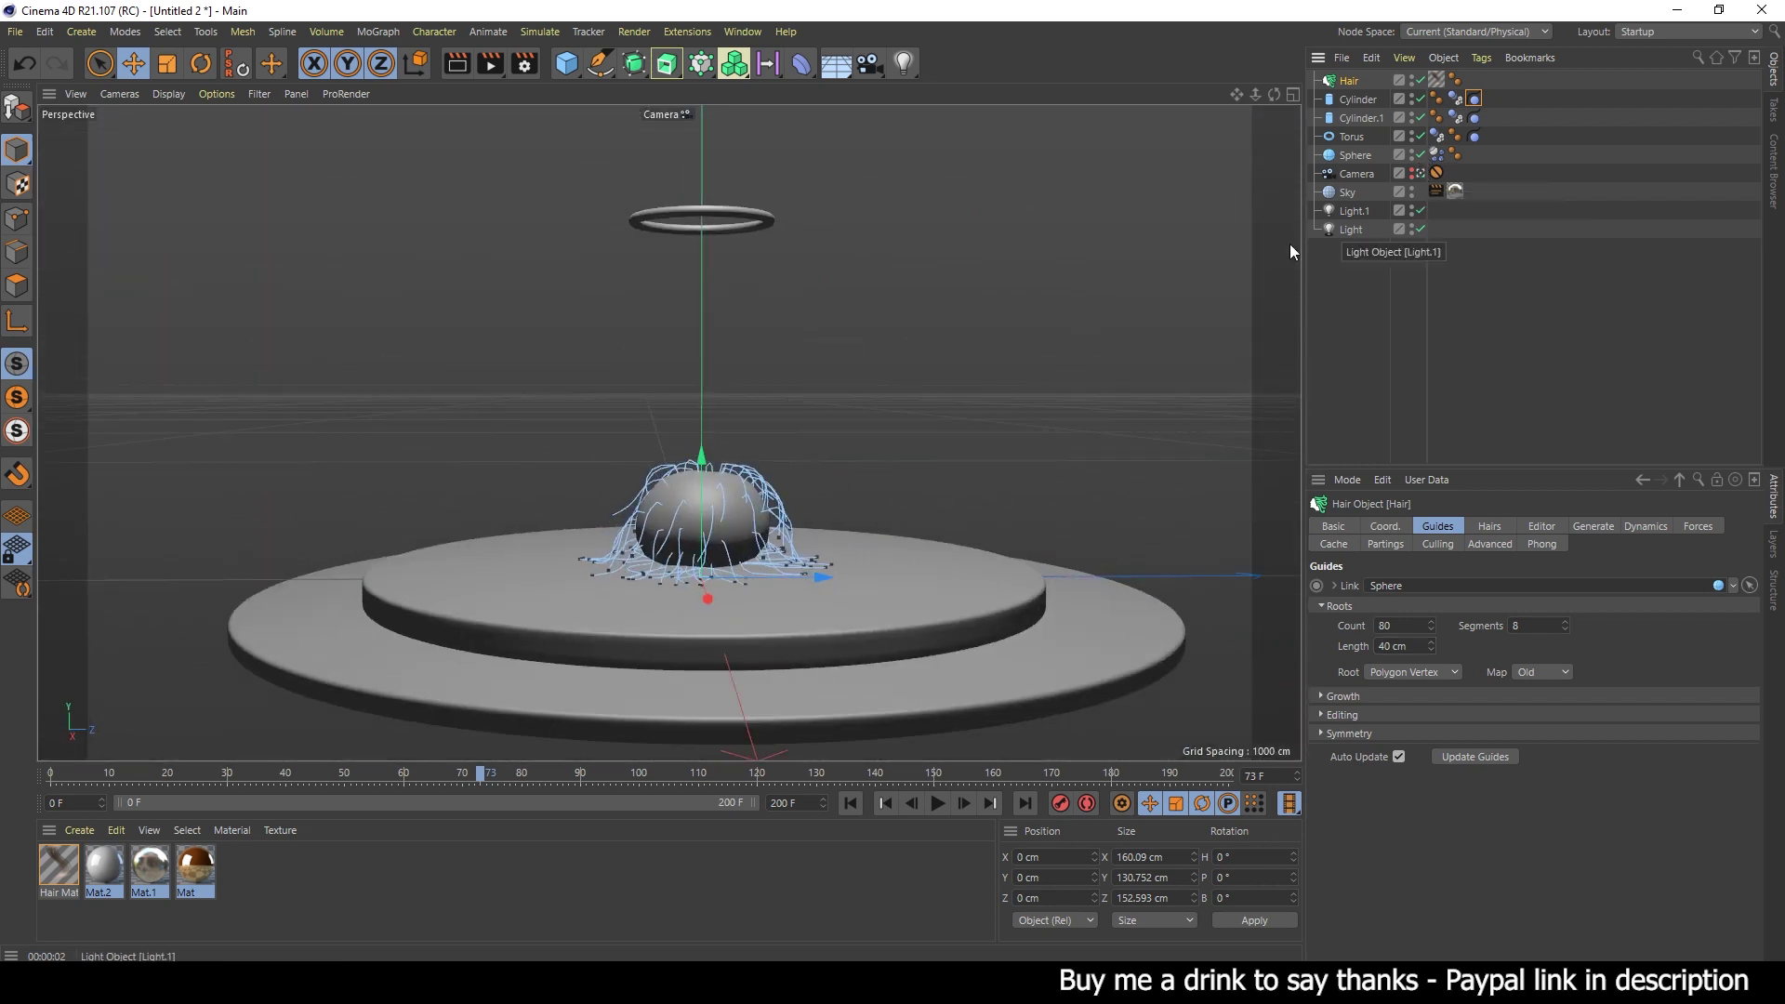
pyautogui.hotkey('ctrl', 'r')
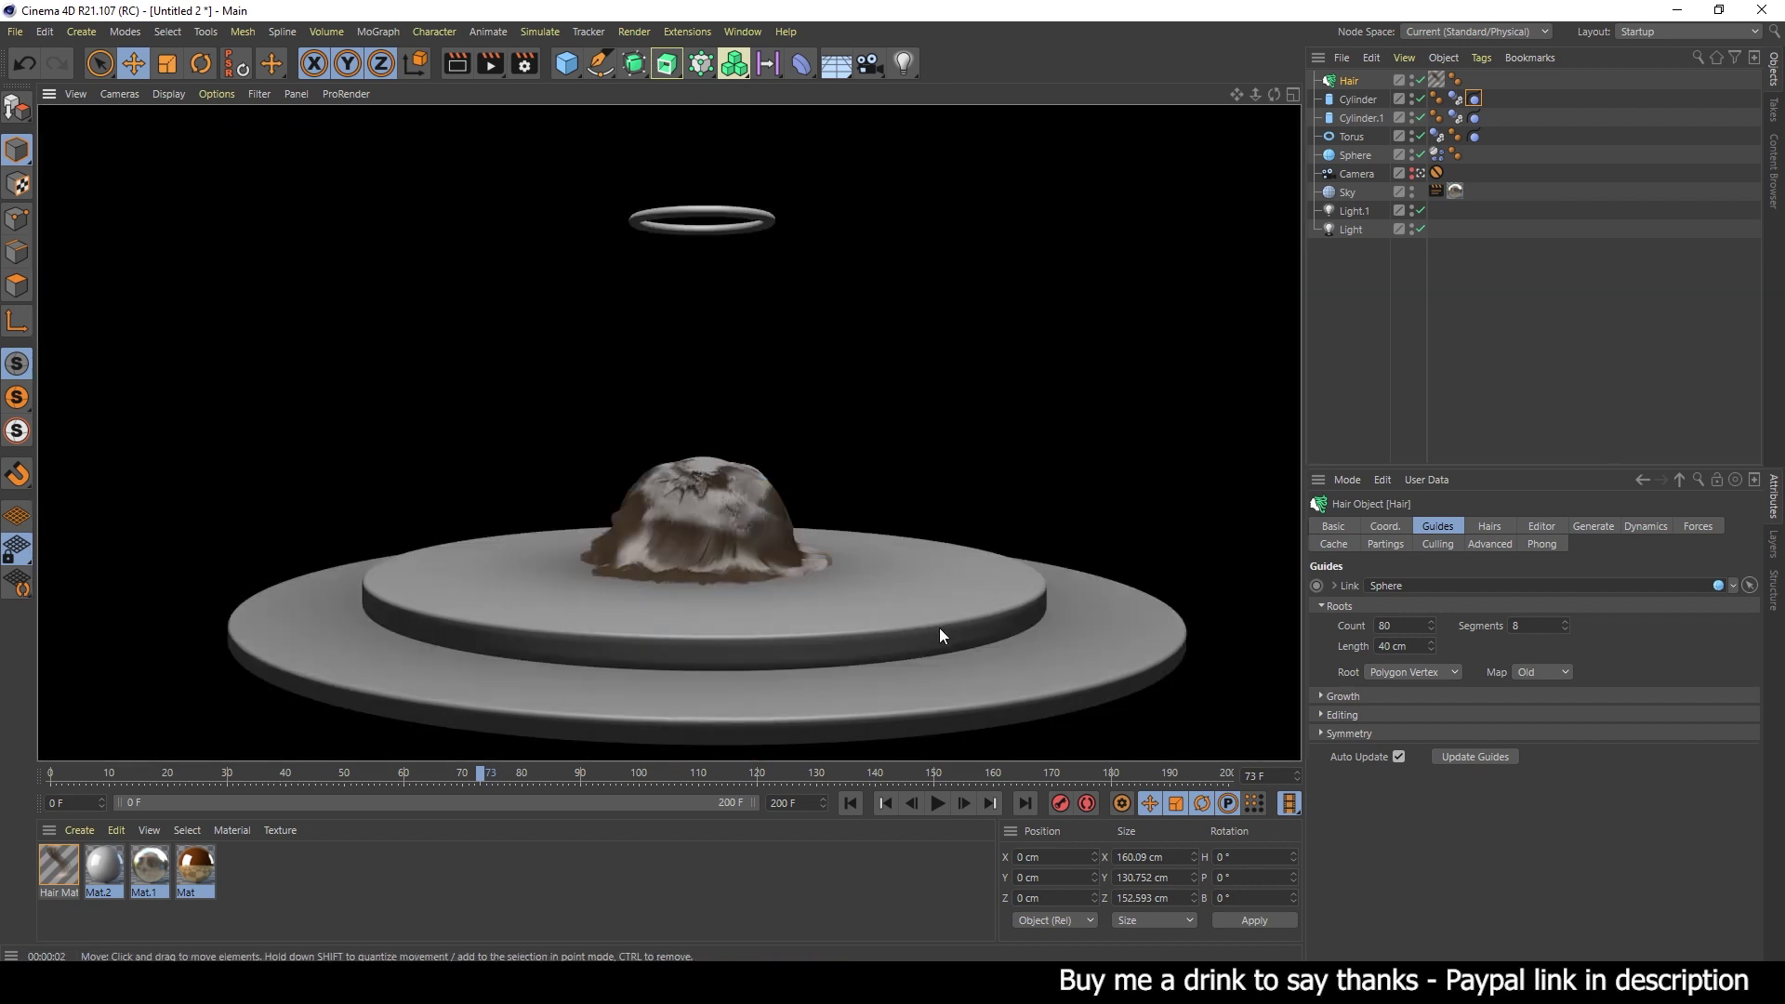
pyautogui.click(1352, 376)
pyautogui.click(1348, 81)
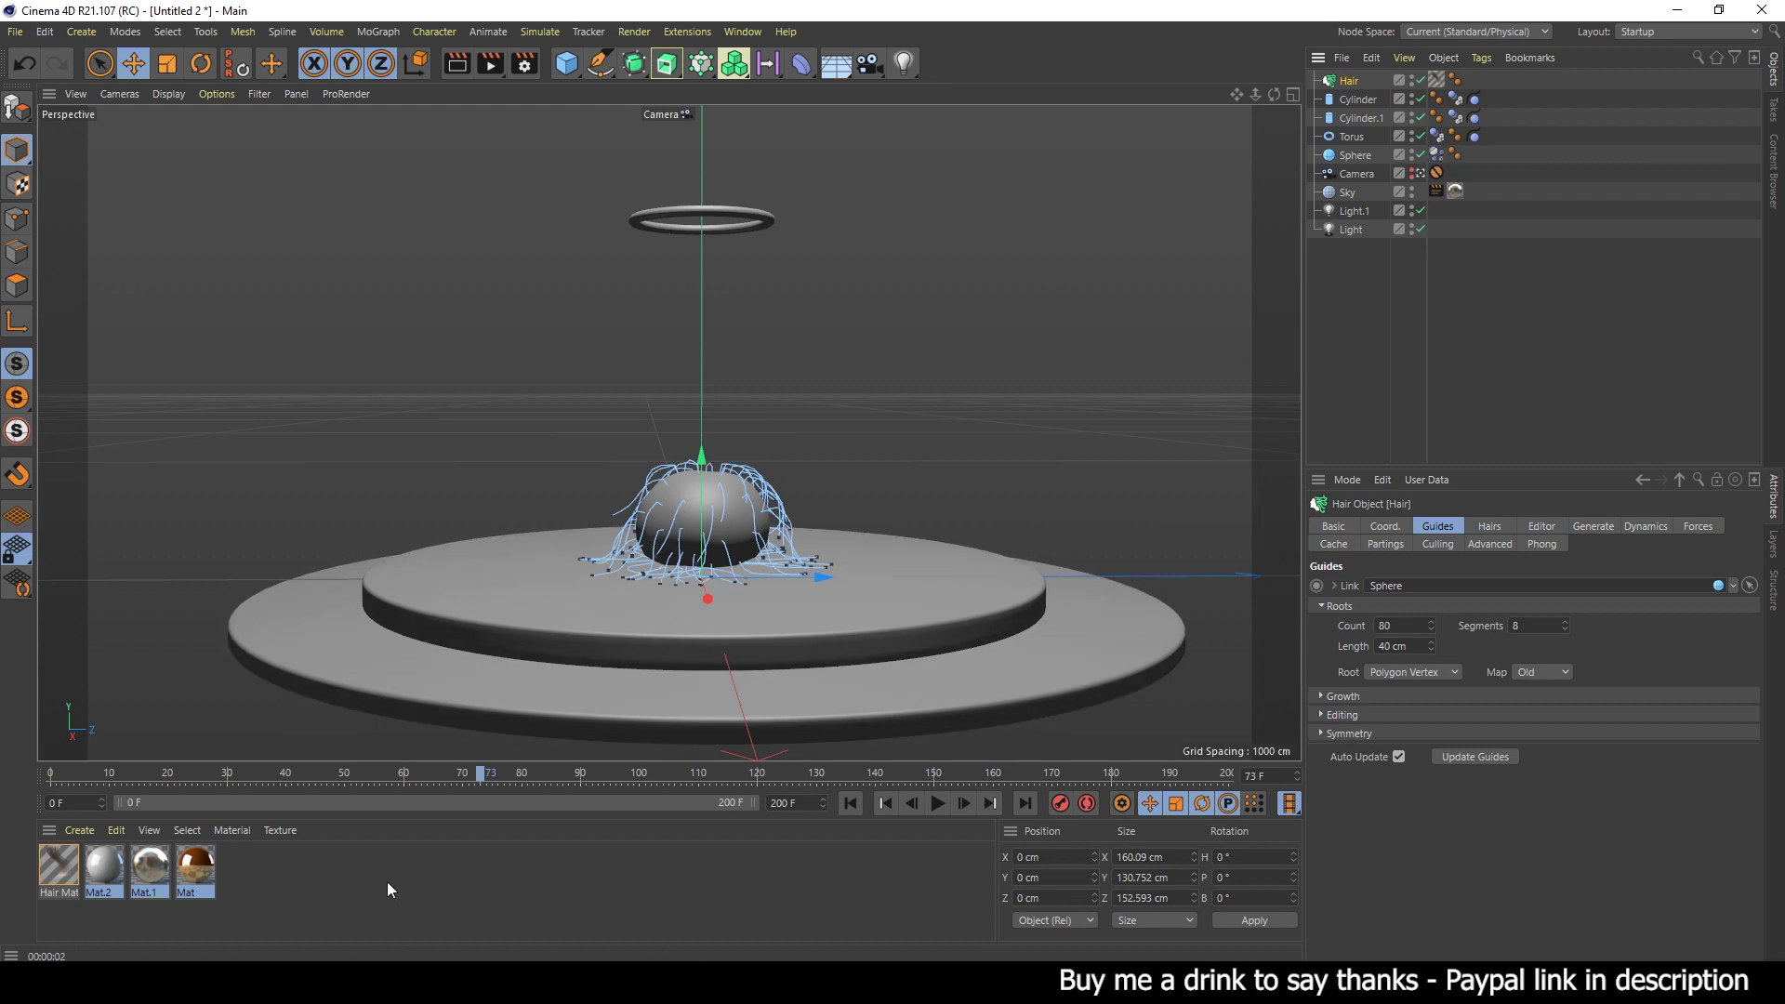
pyautogui.doubleClick(58, 865)
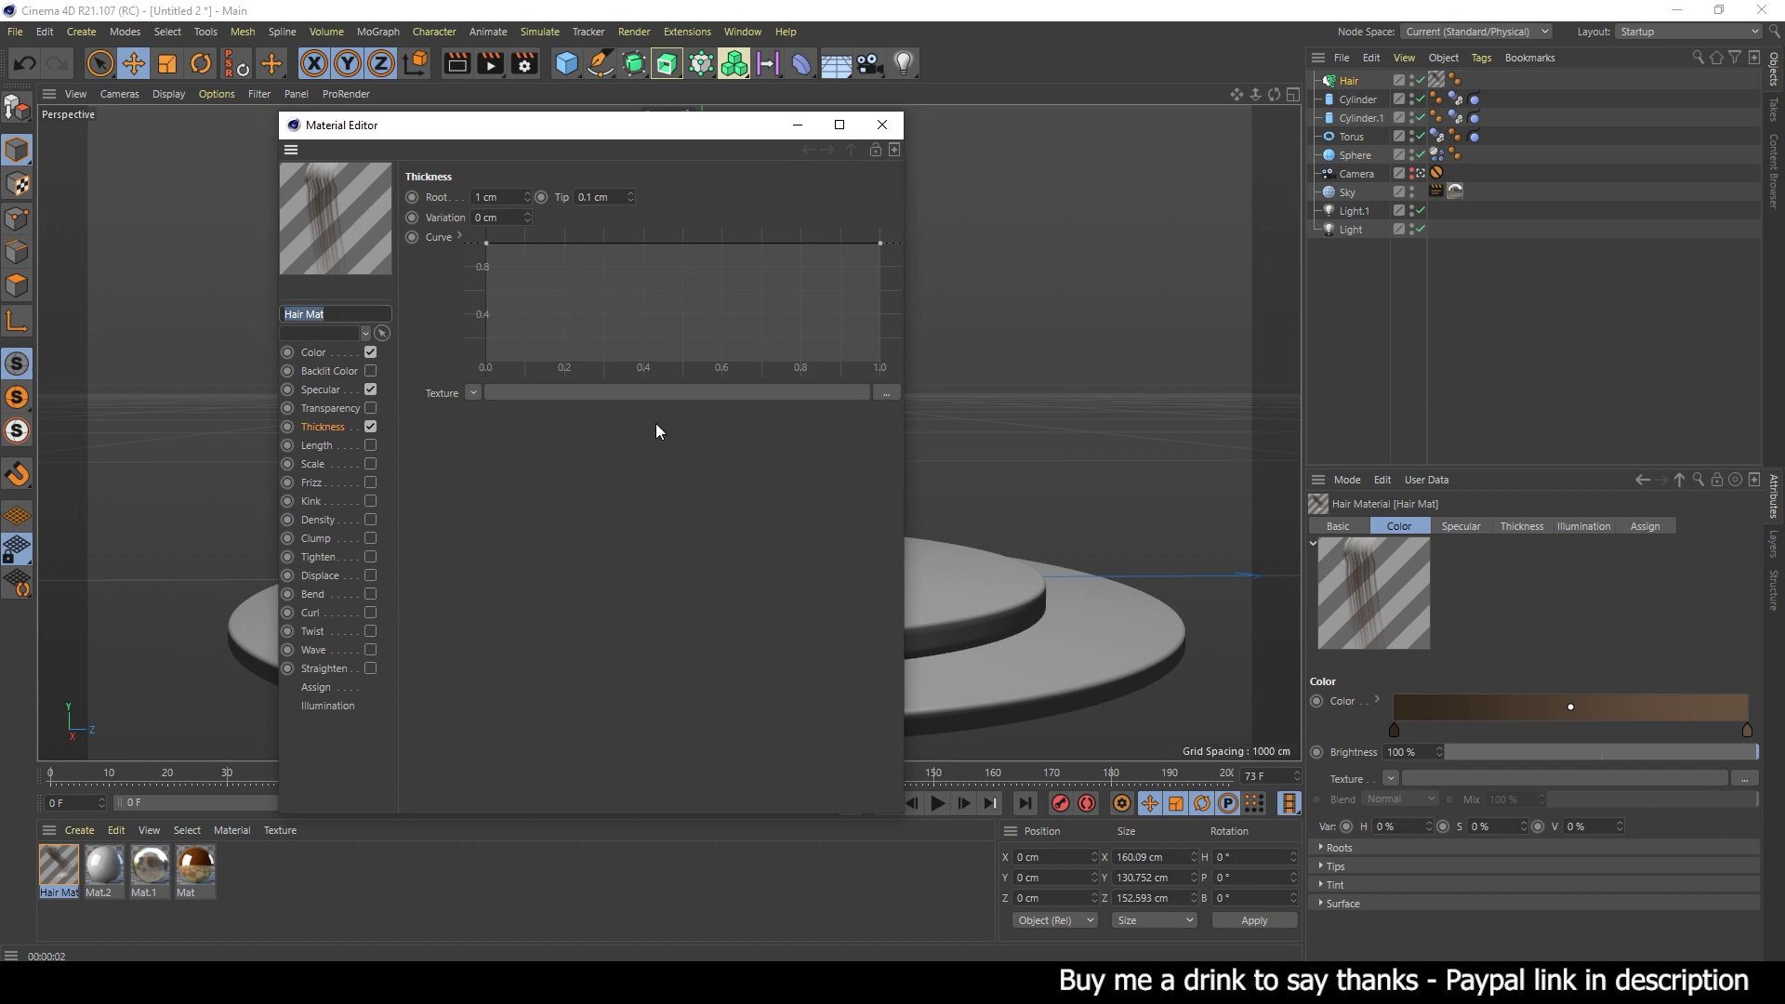
# - Set Hair Mat's root thickness to 1.5 cm and enable Curl and Wave
pyautogui.moveTo(554, 128); pyautogui.dragTo(1225, 149)
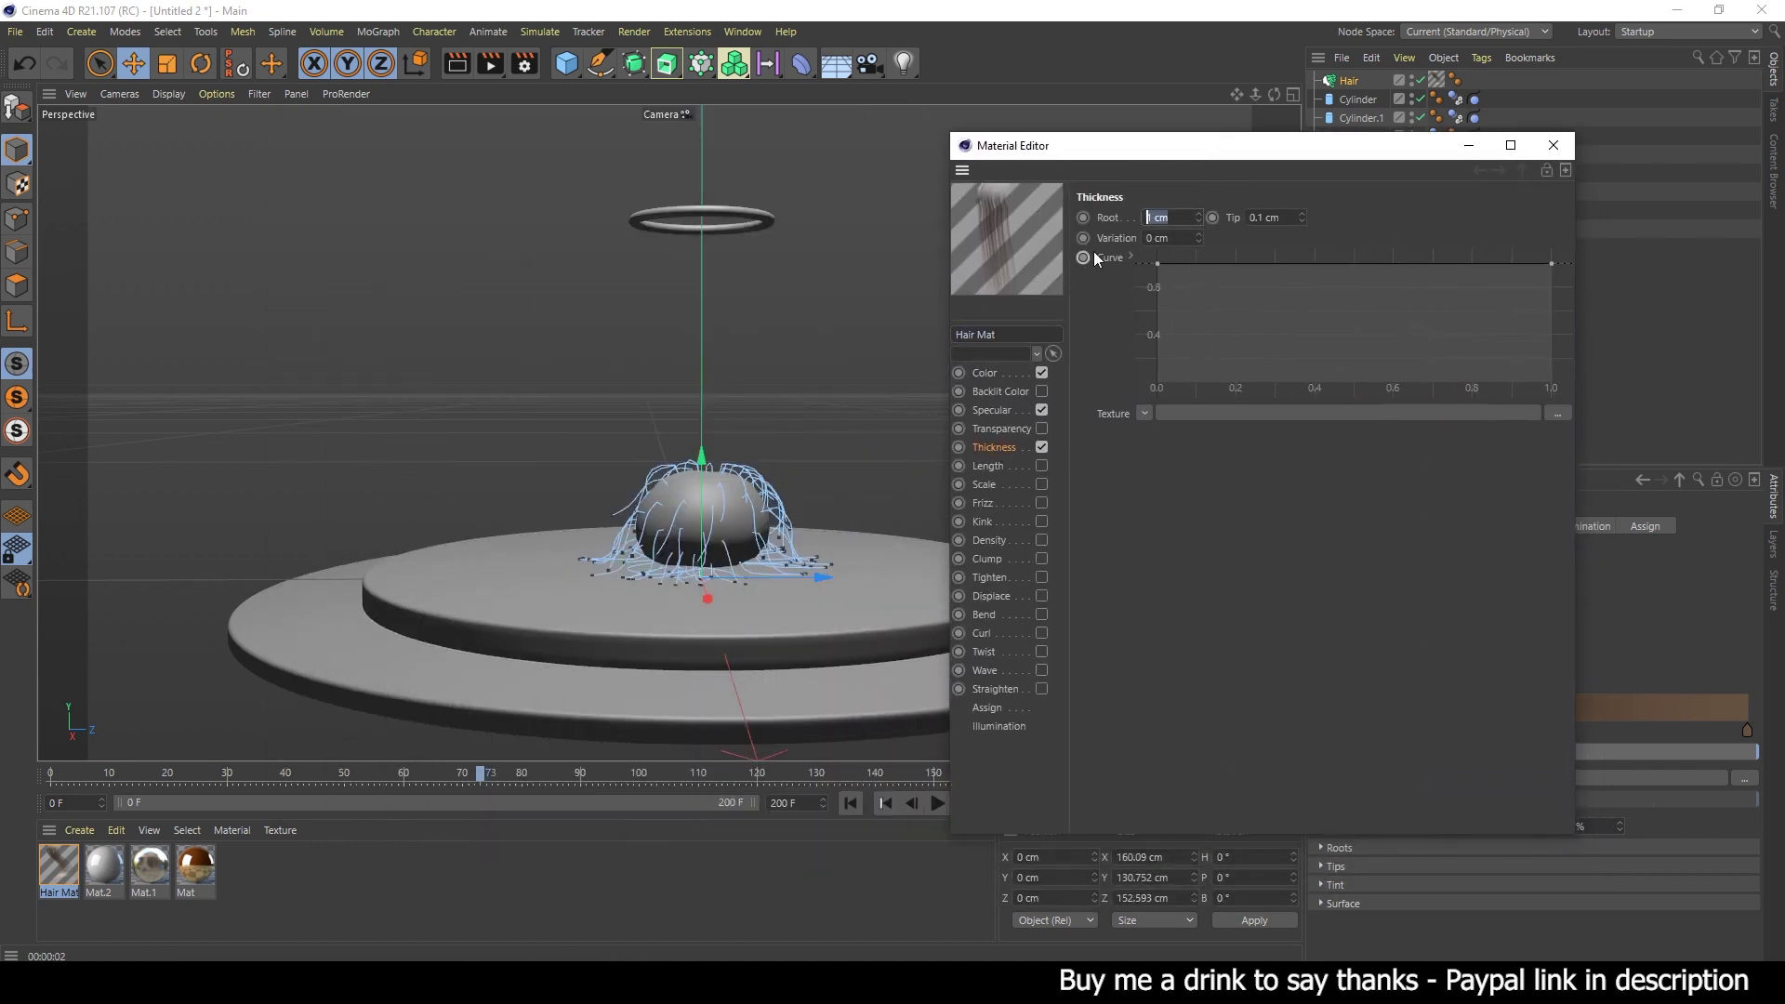
pyautogui.write('1.5')
pyautogui.press('Return')
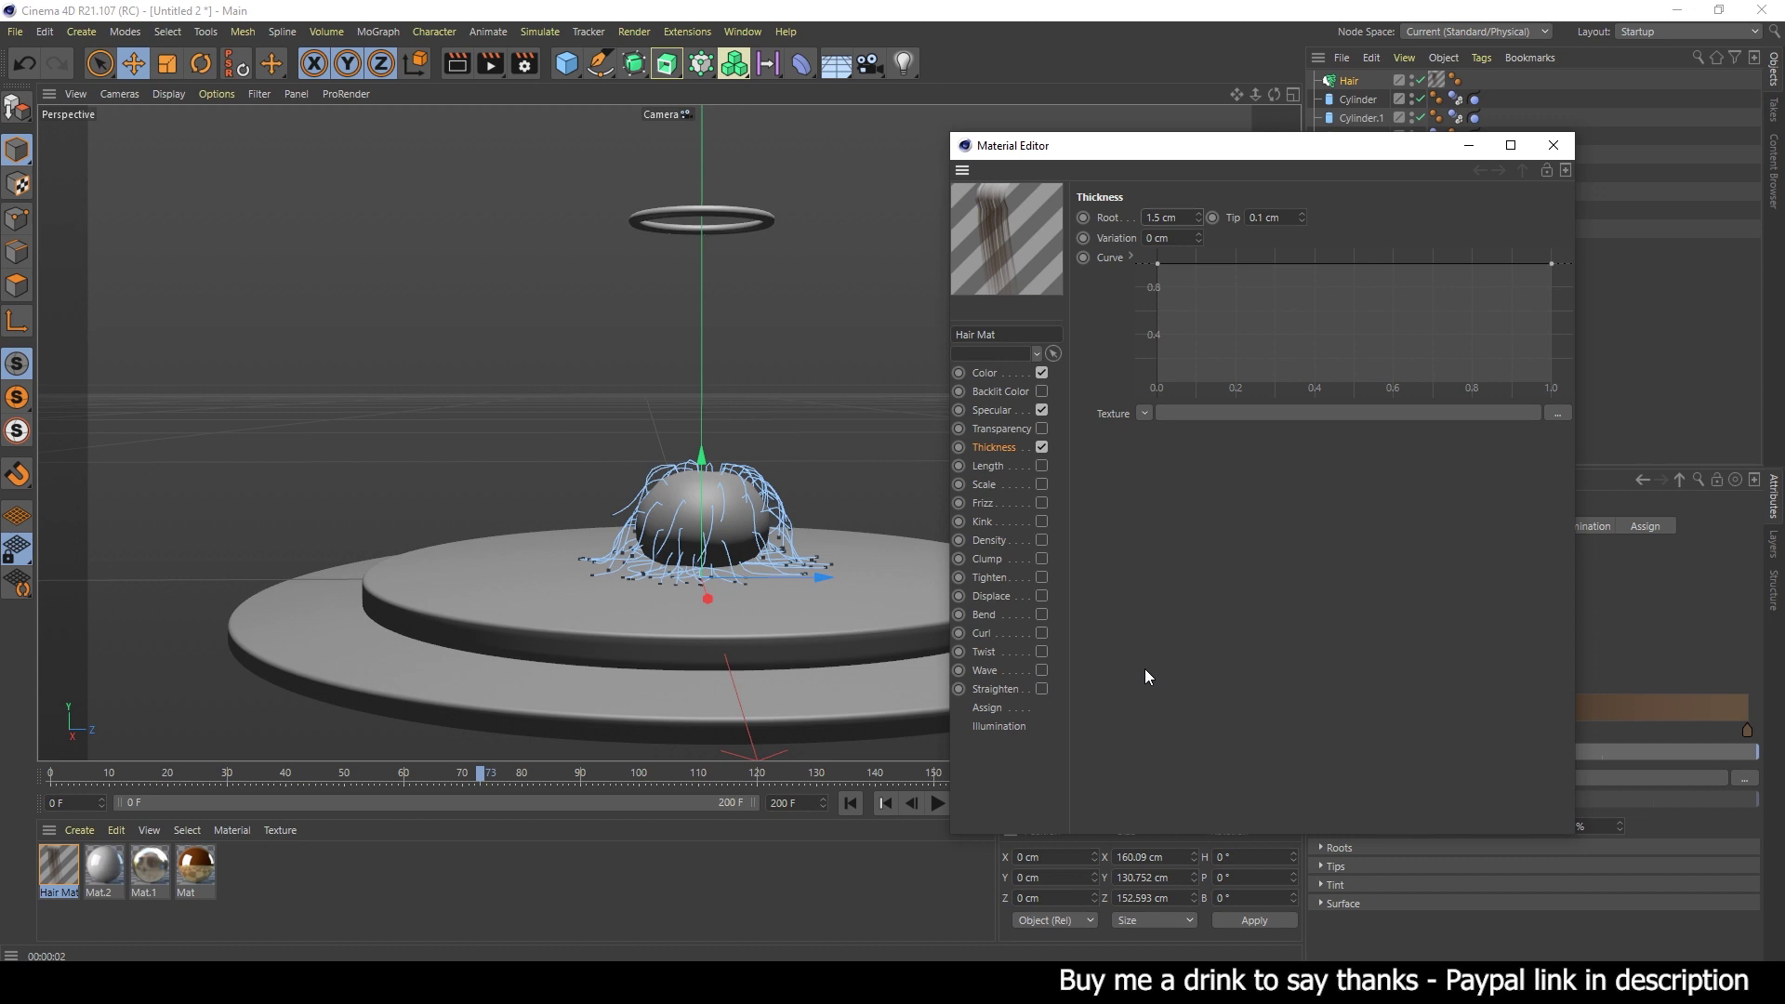
pyautogui.click(1041, 633)
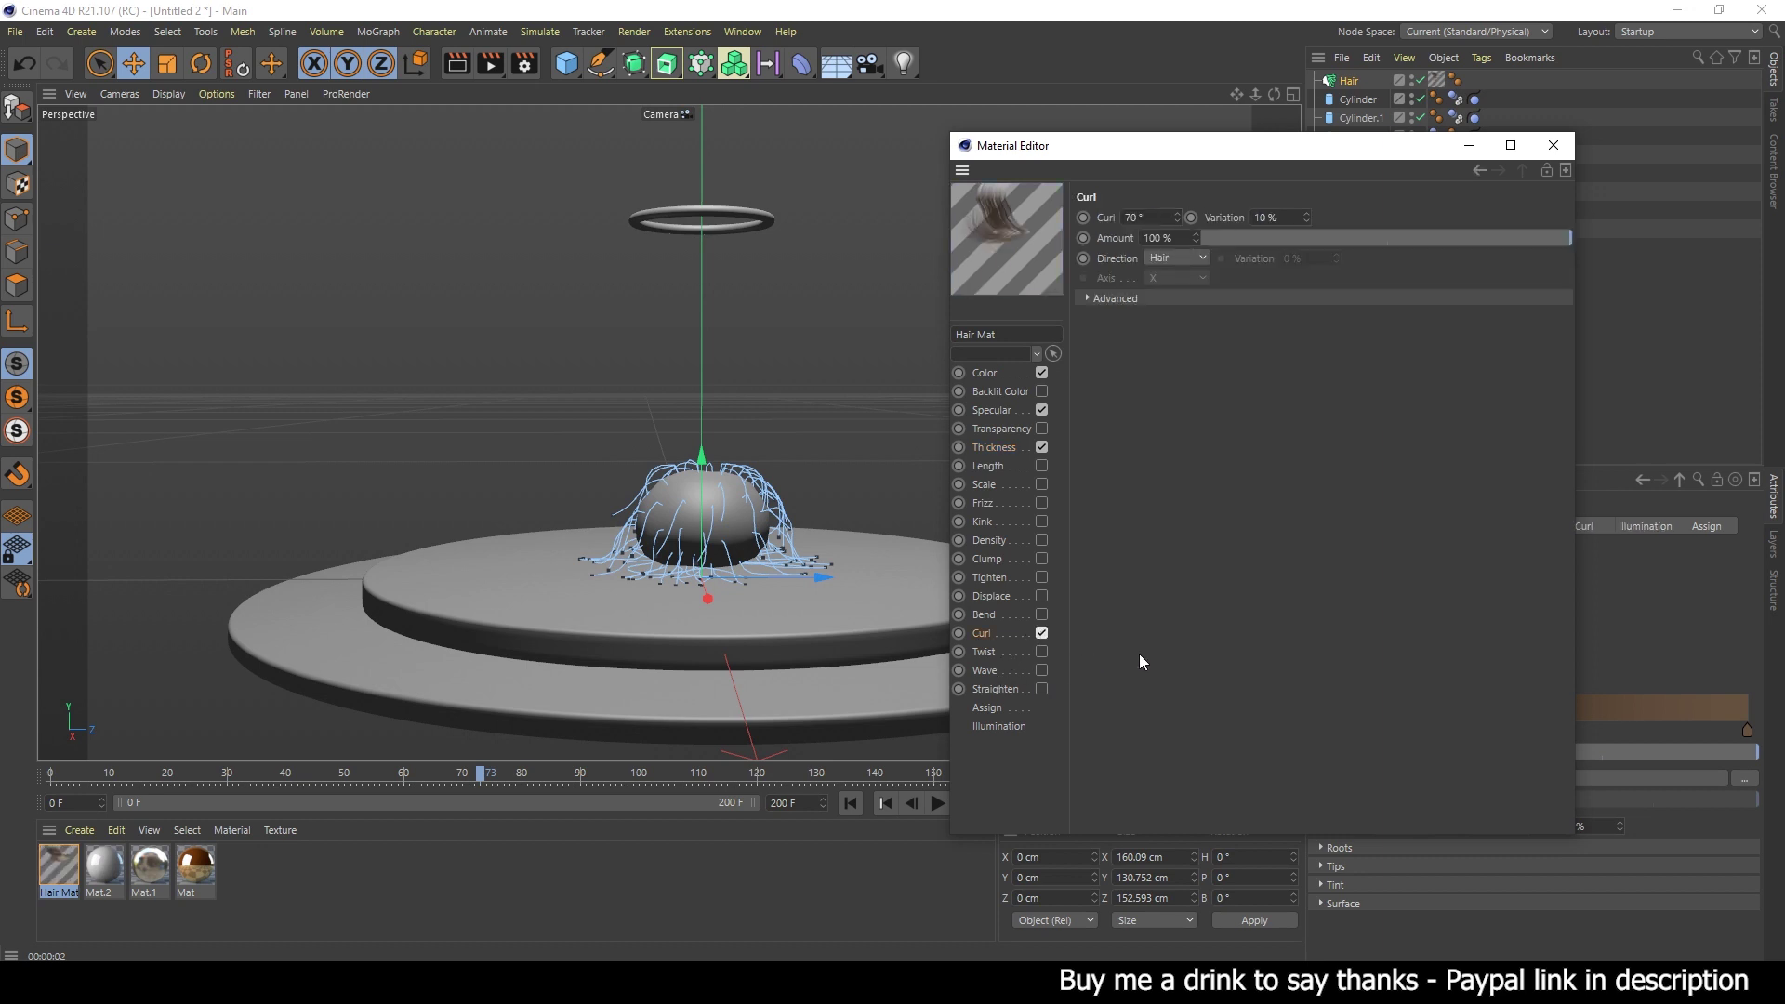
pyautogui.click(1043, 670)
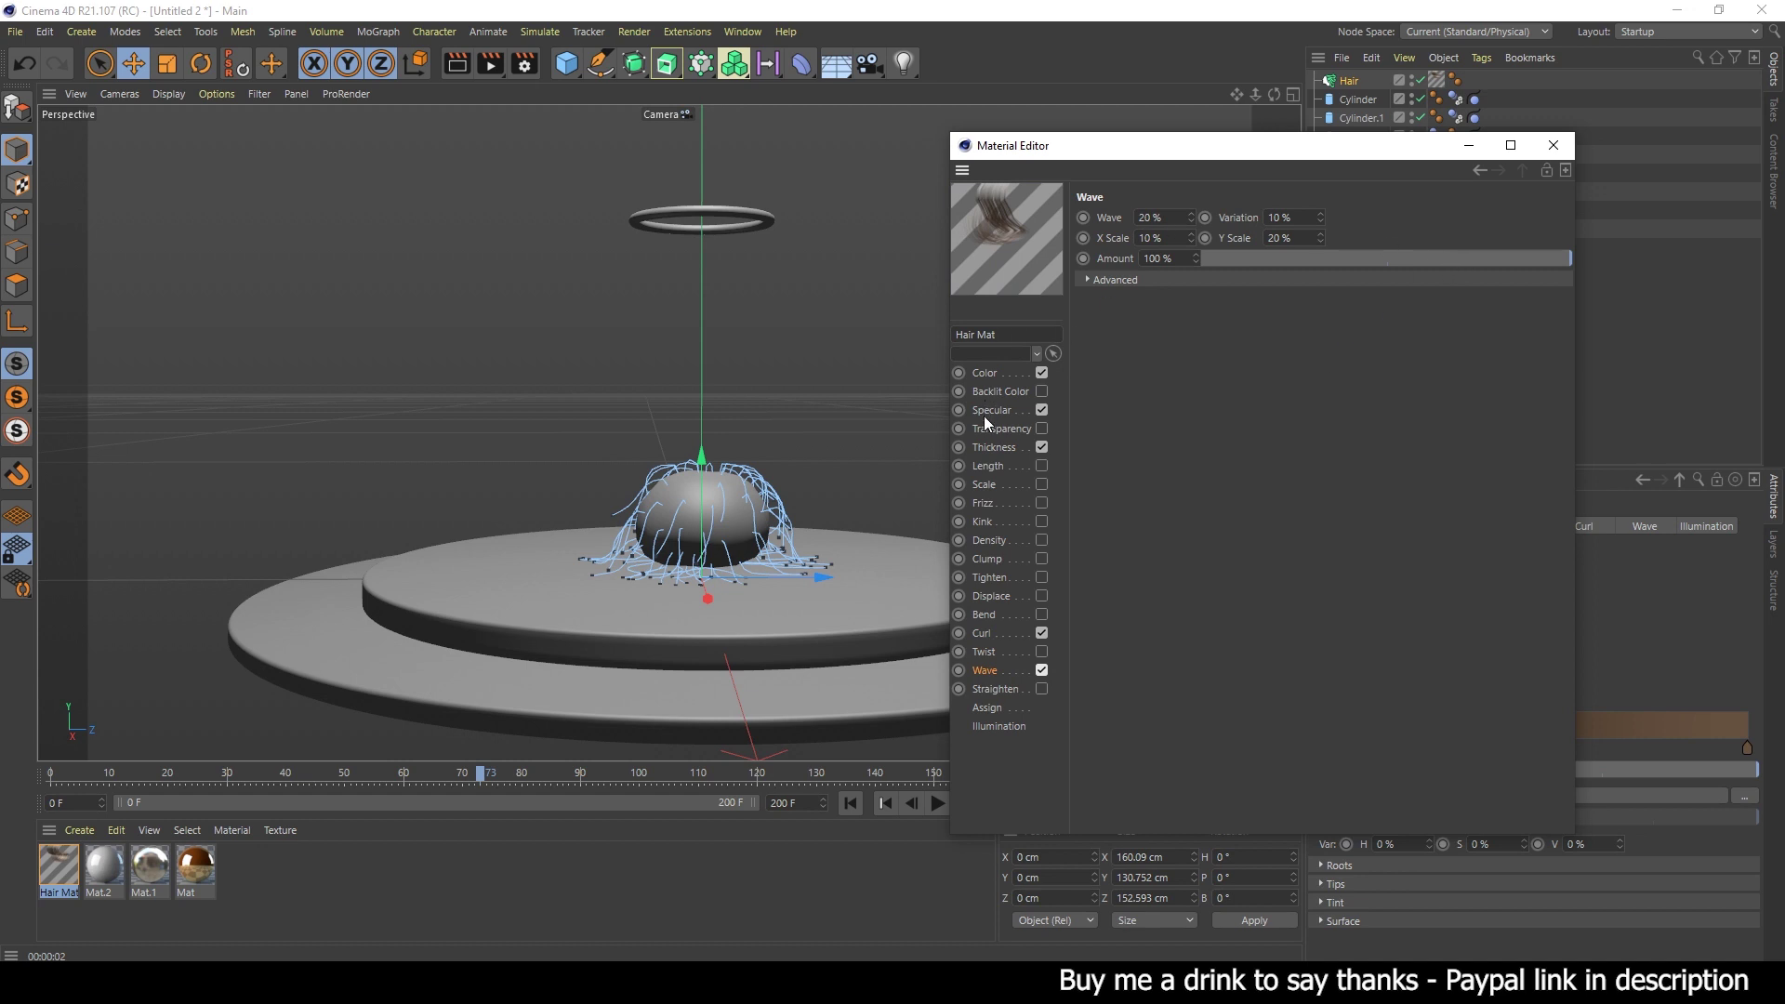
# - Set the hair colour gradient from peach FCE4C0 at the root to near-white F2F2F2 at the tip
pyautogui.click(985, 373)
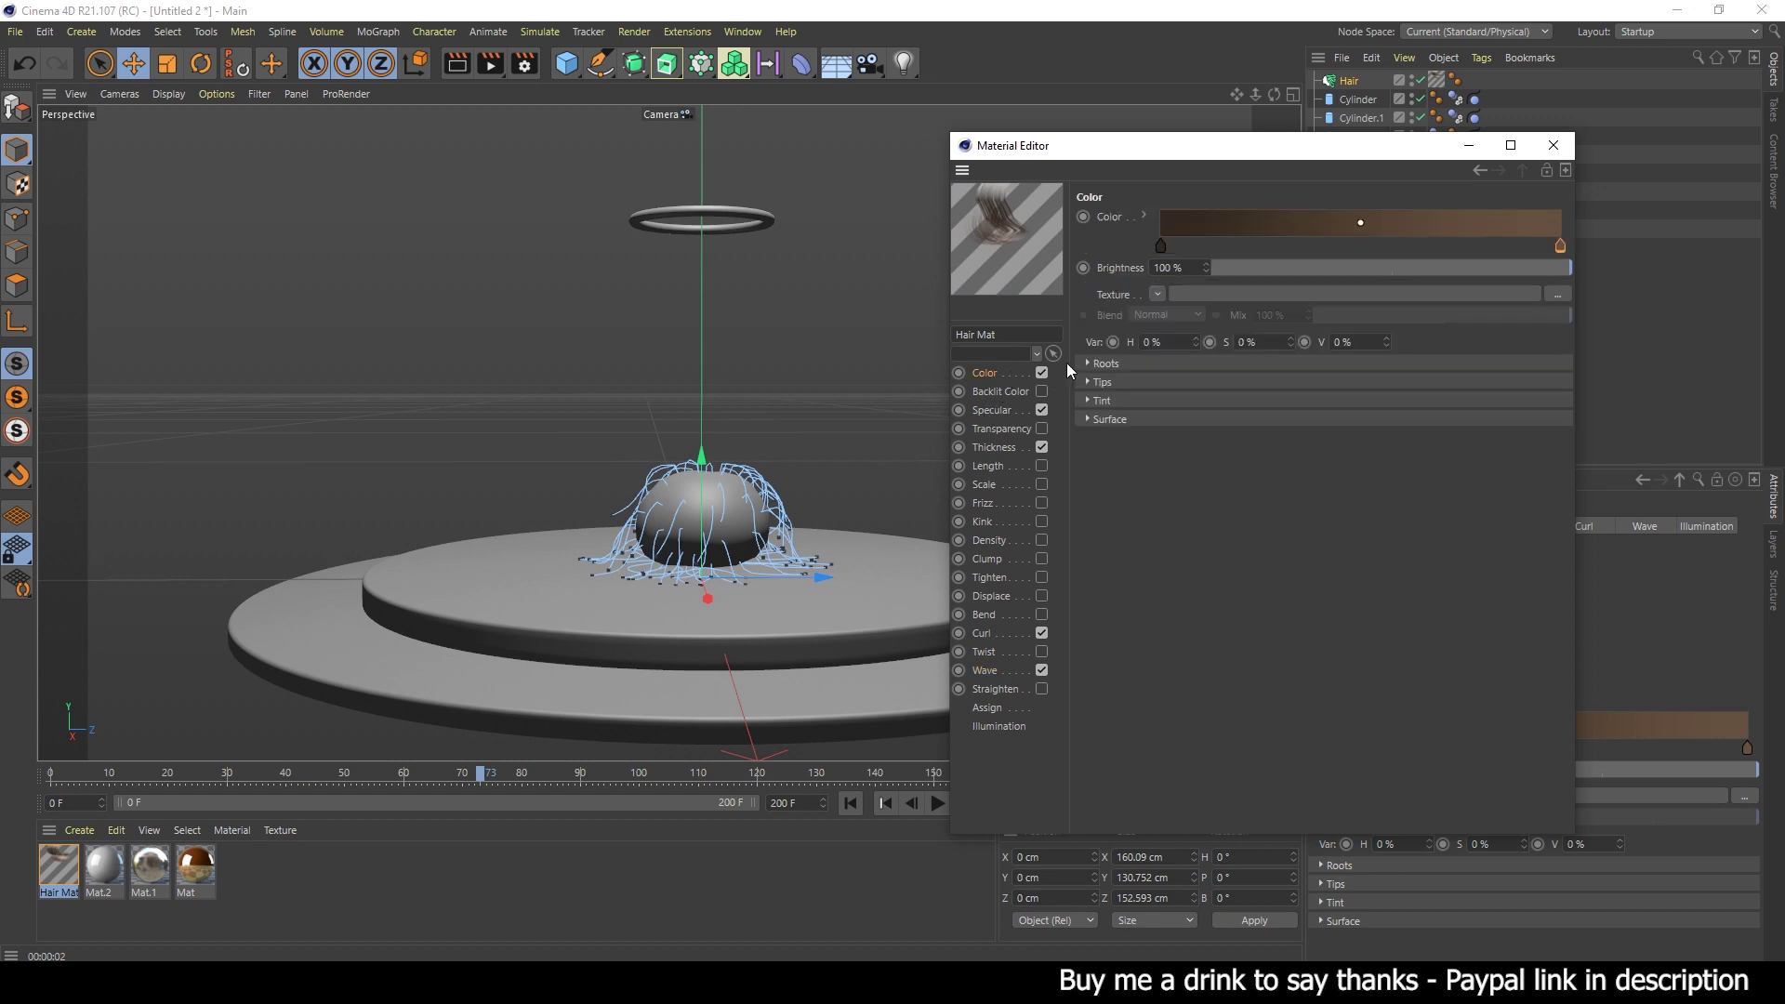
pyautogui.doubleClick(1161, 248)
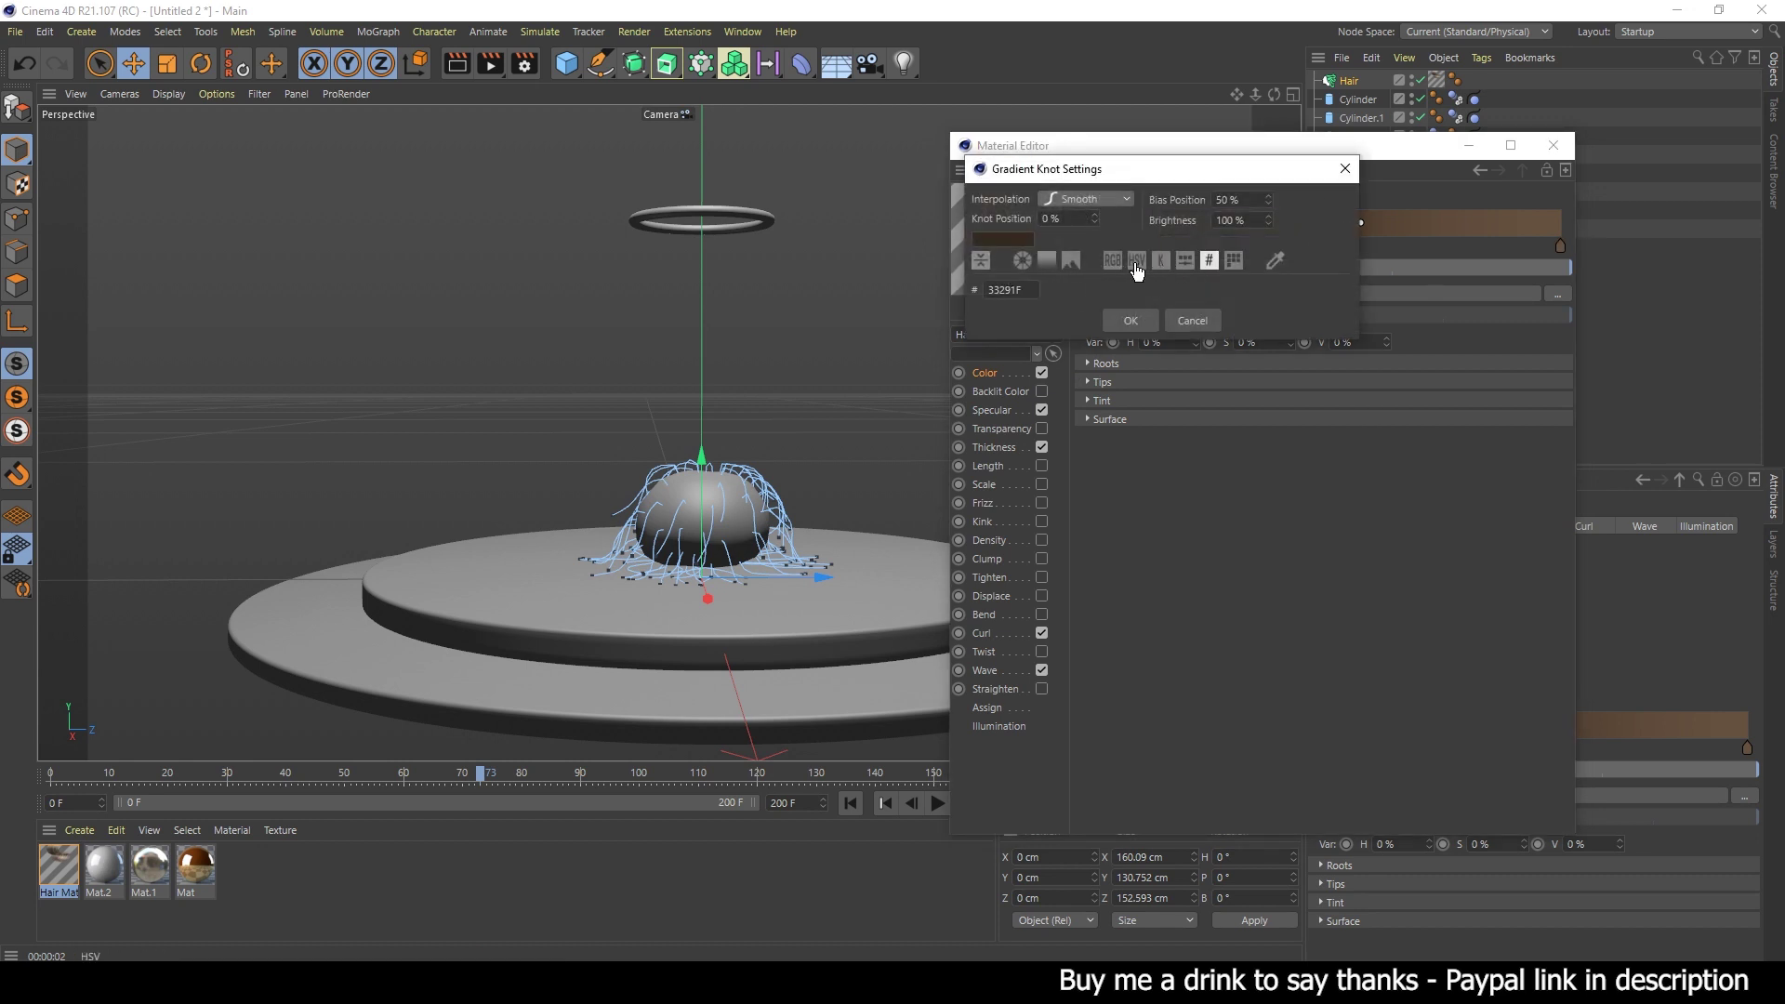
pyautogui.moveTo(1040, 282); pyautogui.dragTo(962, 299)
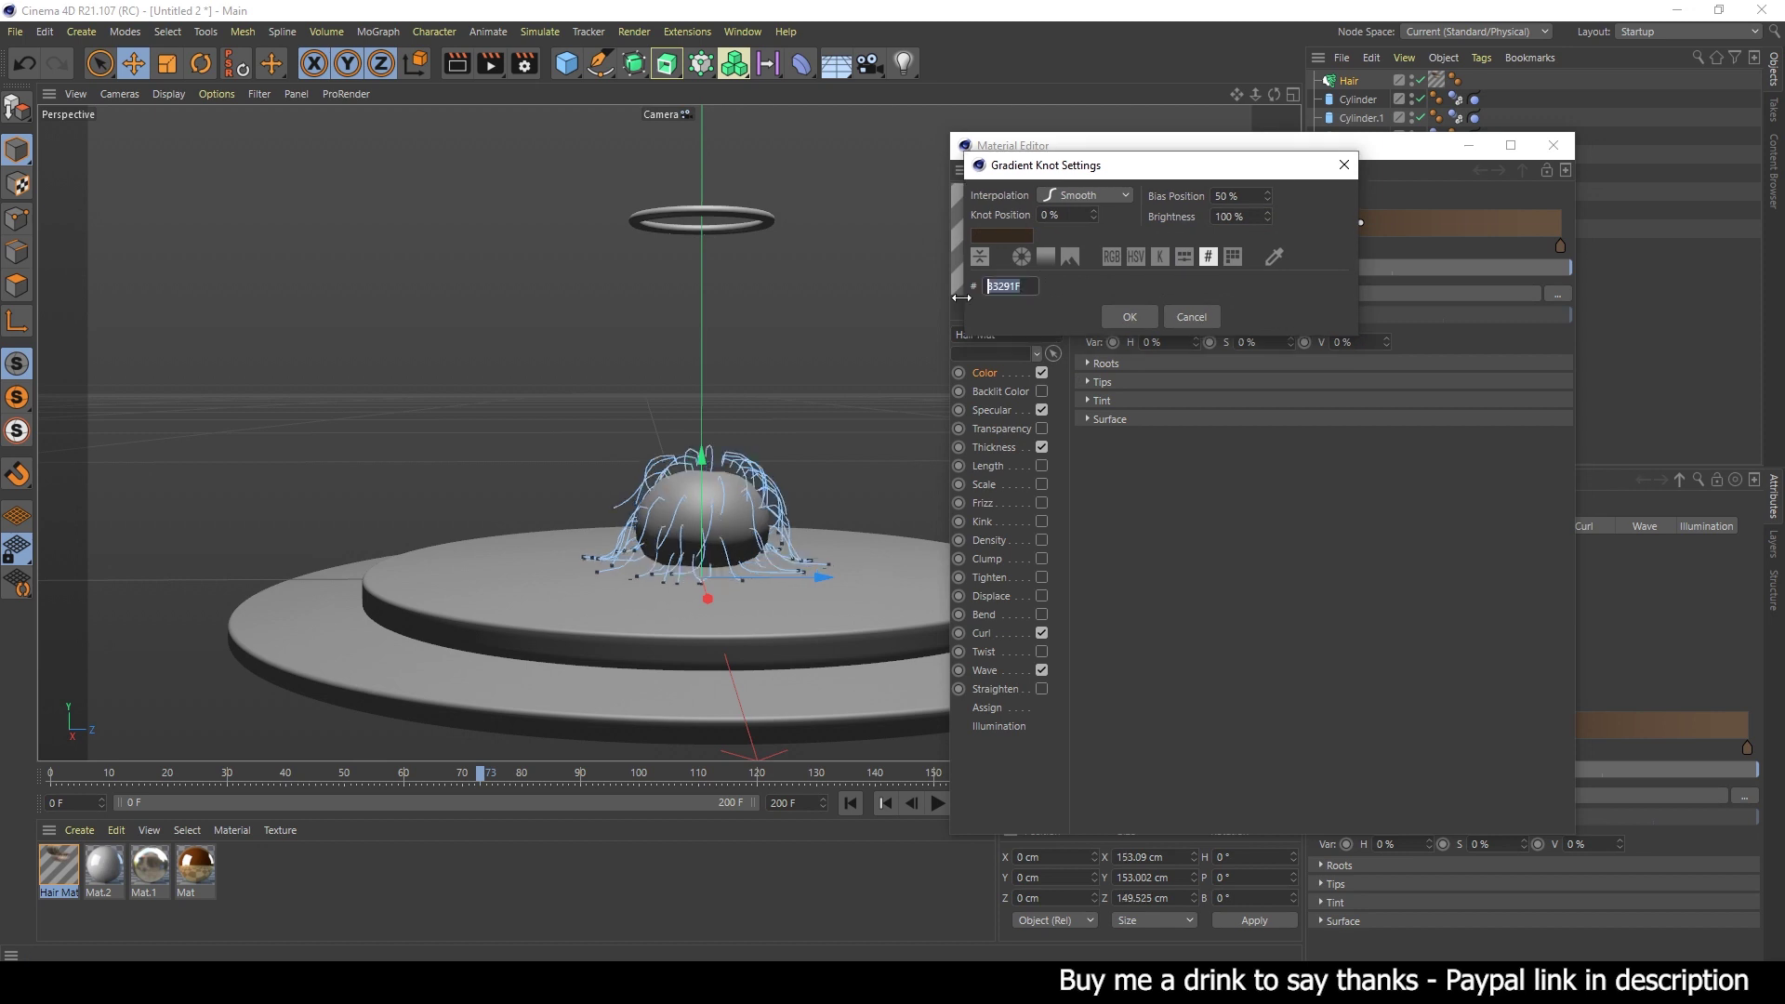
pyautogui.write('FCE4C0')
pyautogui.click(1142, 322)
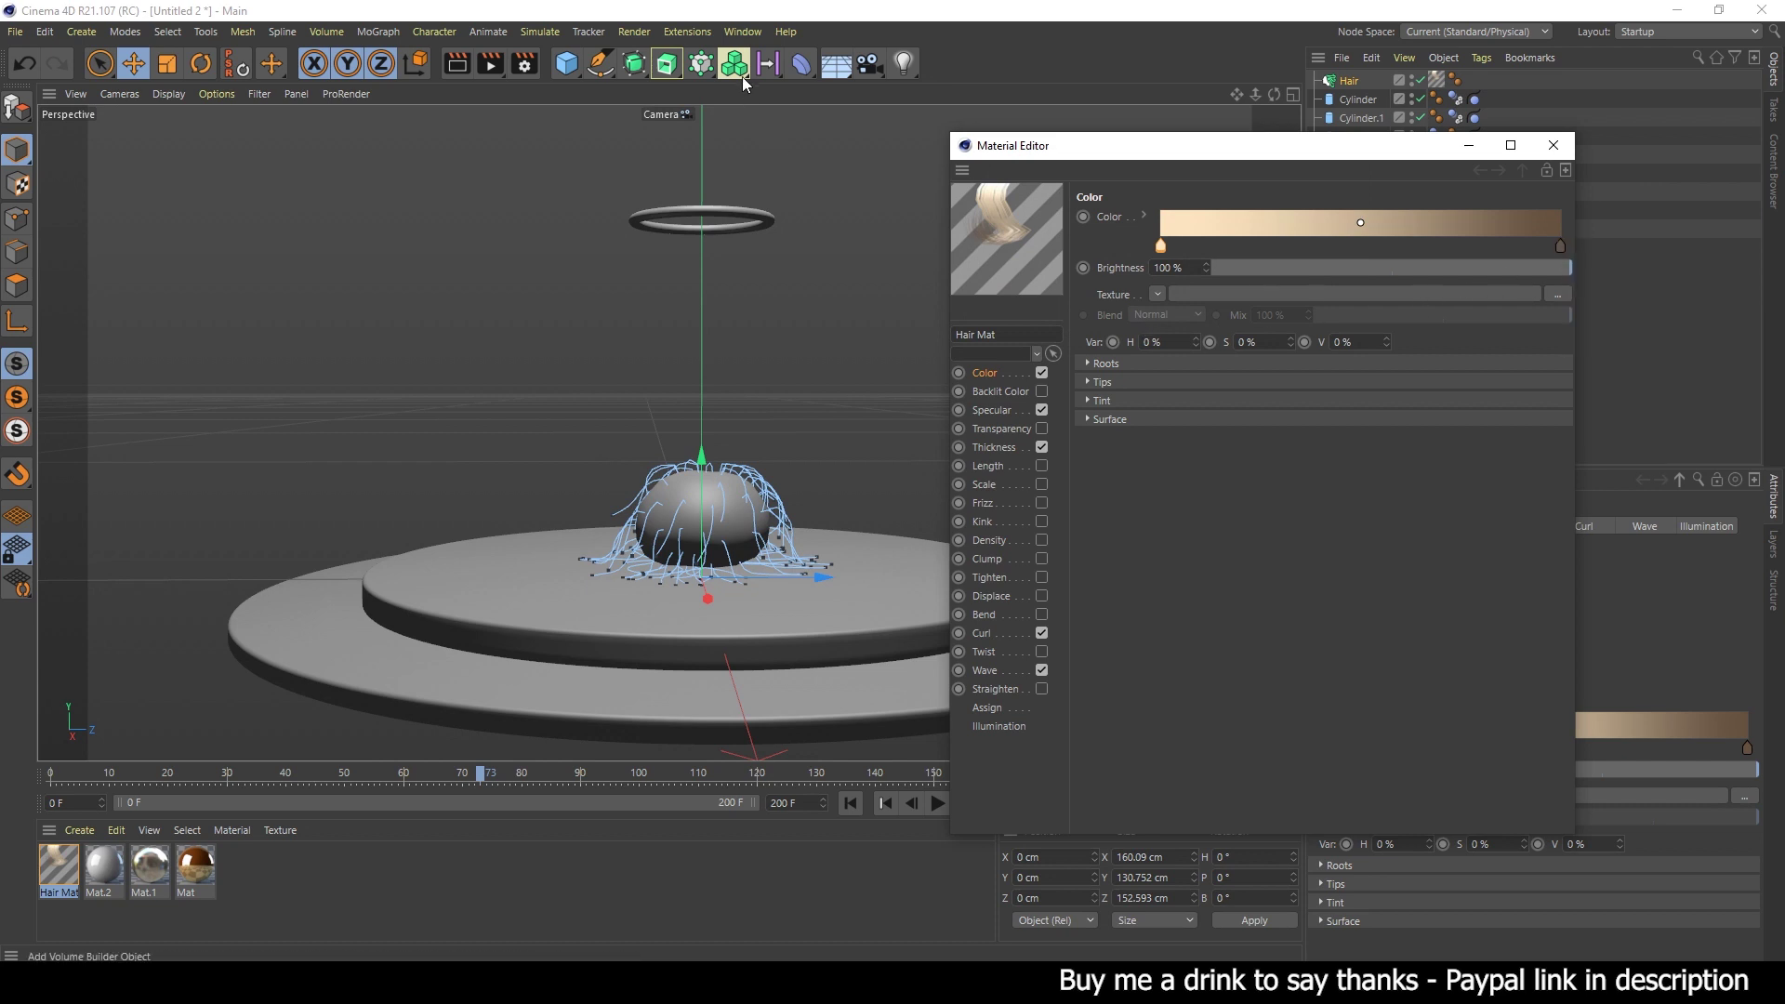
pyautogui.doubleClick(1562, 247)
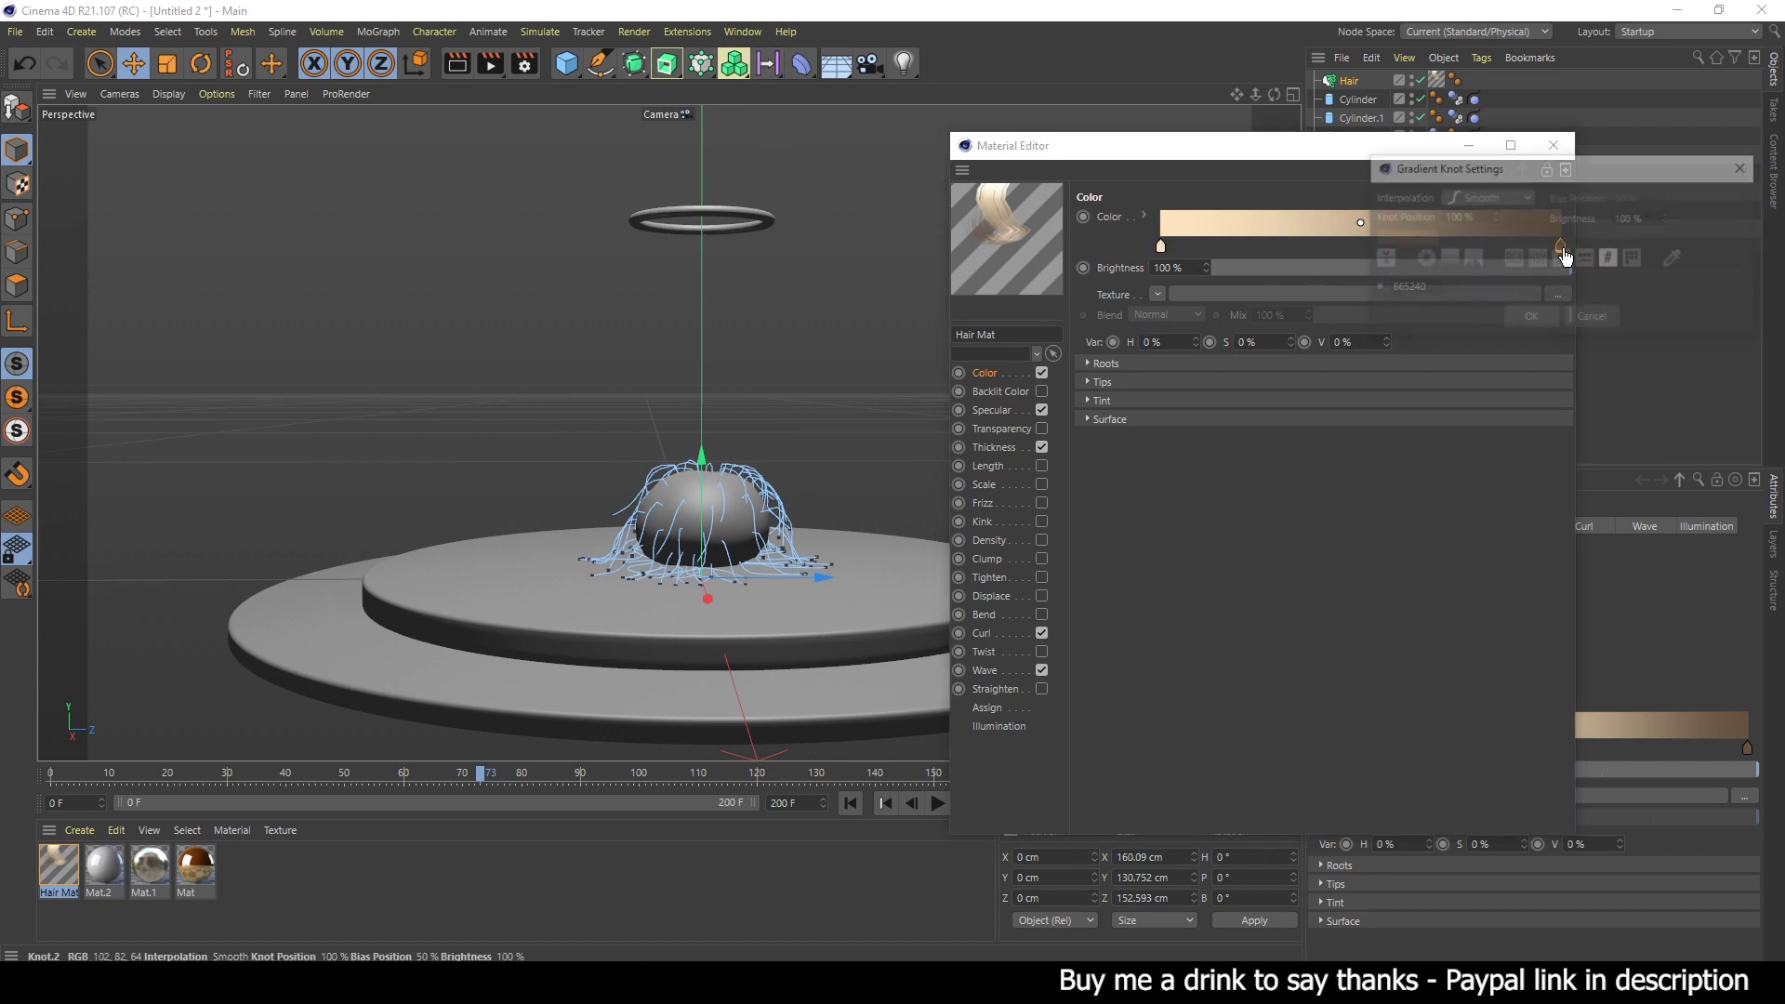
pyautogui.click(1446, 260)
pyautogui.moveTo(1402, 299); pyautogui.dragTo(1379, 291)
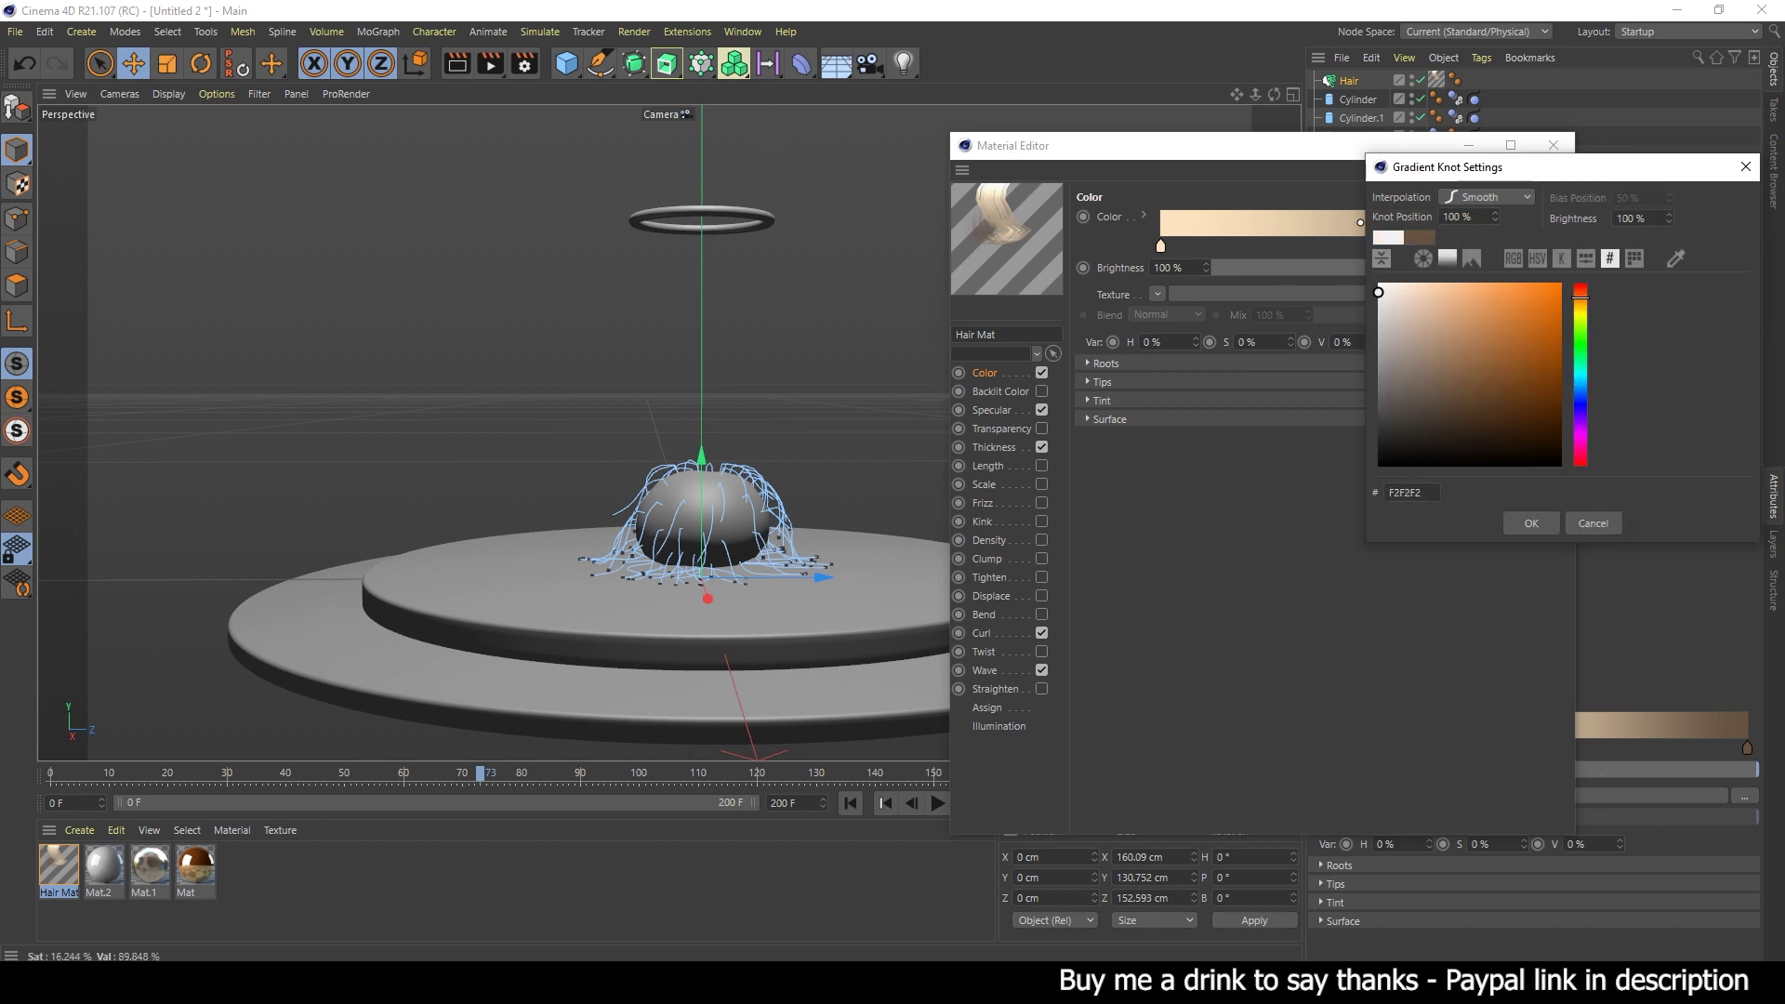
pyautogui.click(1526, 523)
pyautogui.moveTo(1161, 155)
pyautogui.mouseDown()
pyautogui.moveTo(1304, 377)
pyautogui.moveTo(1280, 333)
pyautogui.mouseUp()
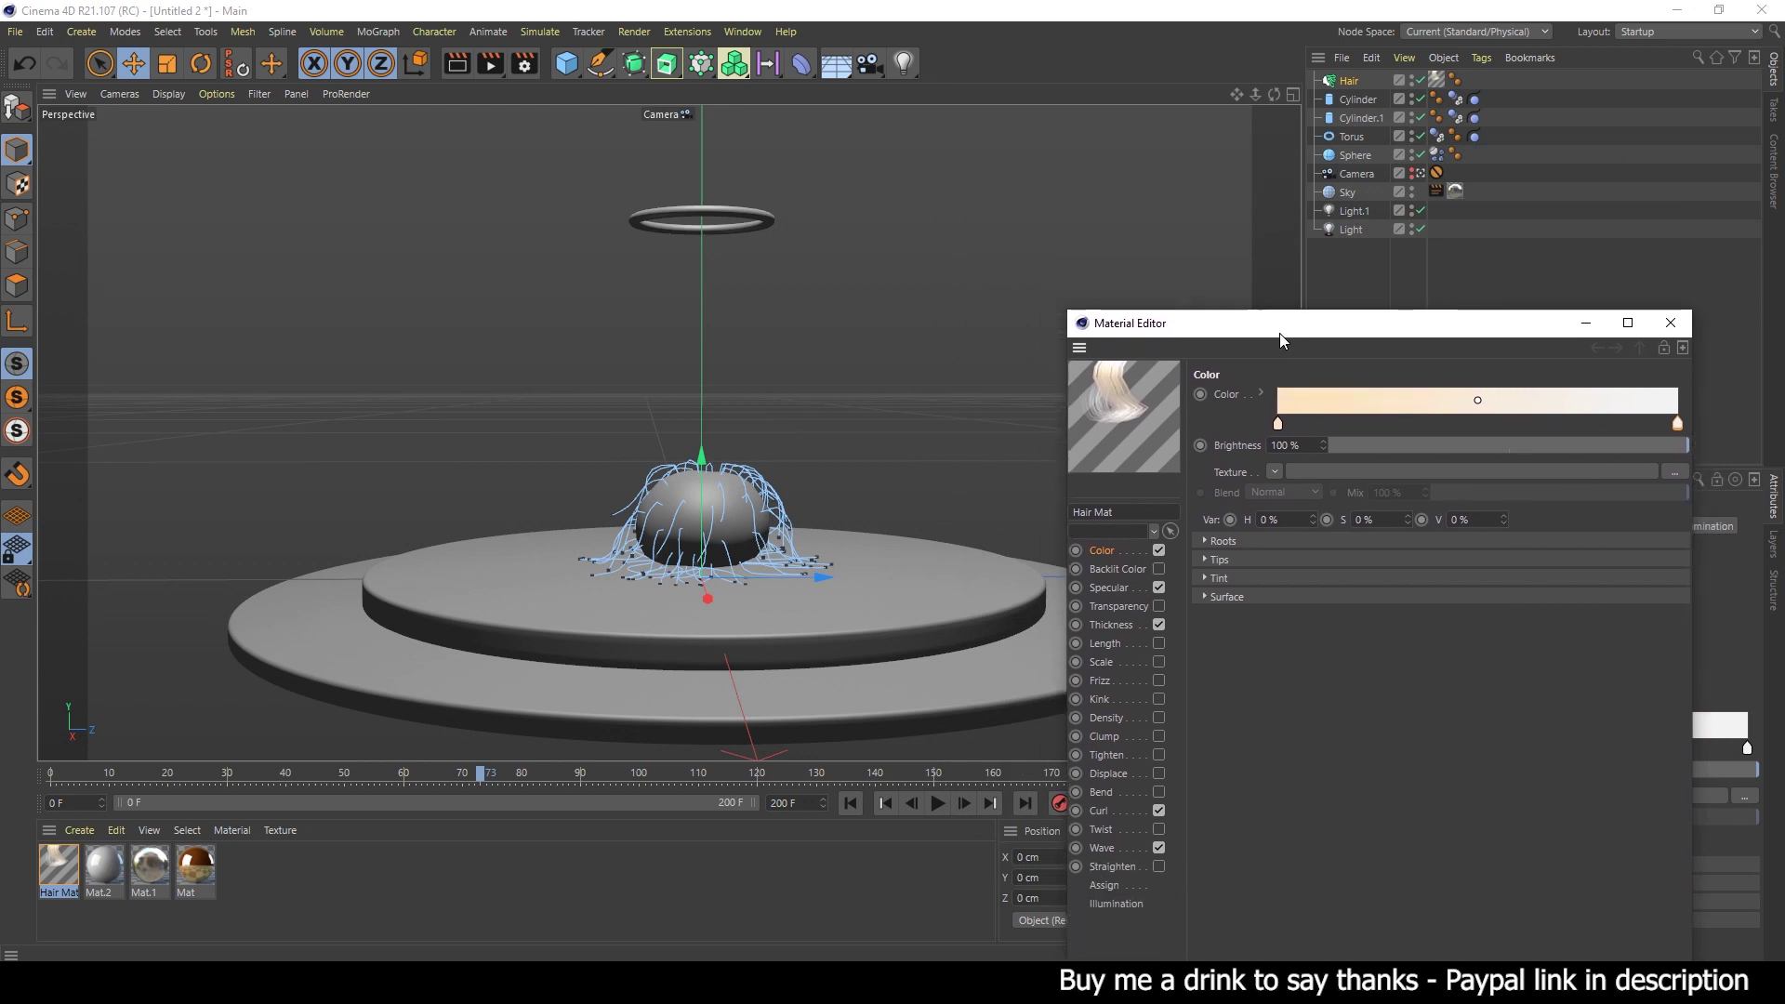
# - Preview the new hair look, close the Material Editor, and add a new cylinder
pyautogui.click(941, 806)
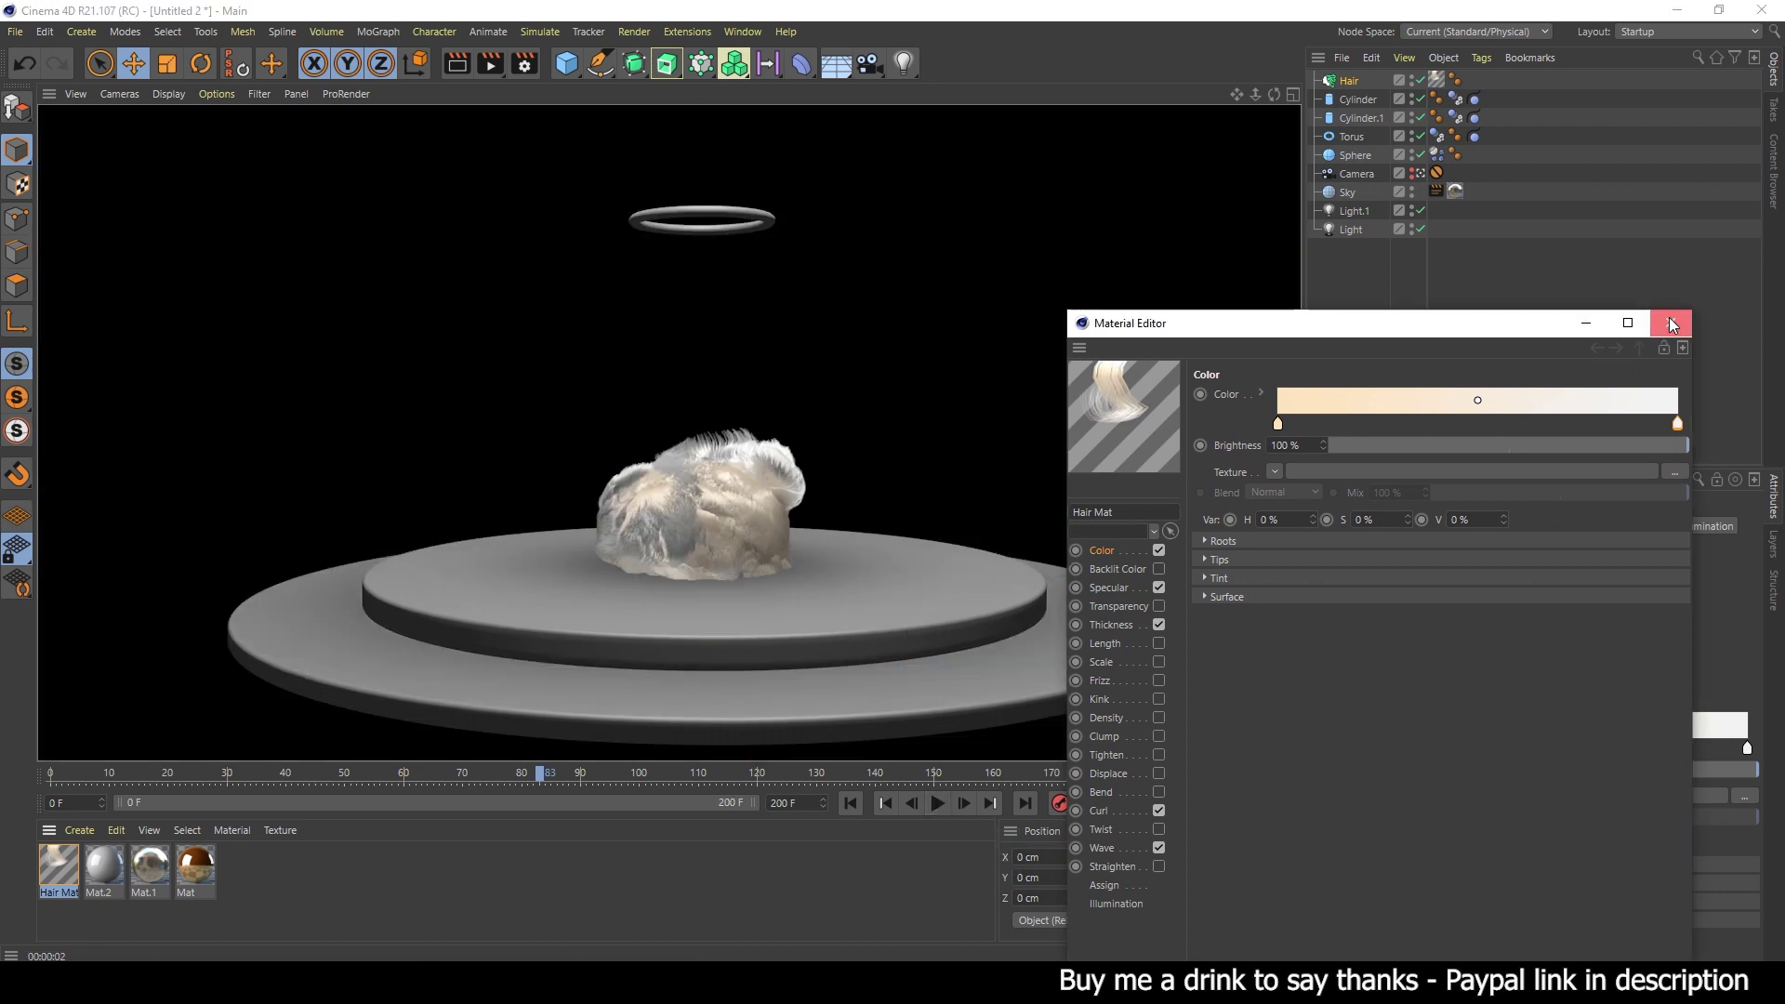
pyautogui.click(1670, 323)
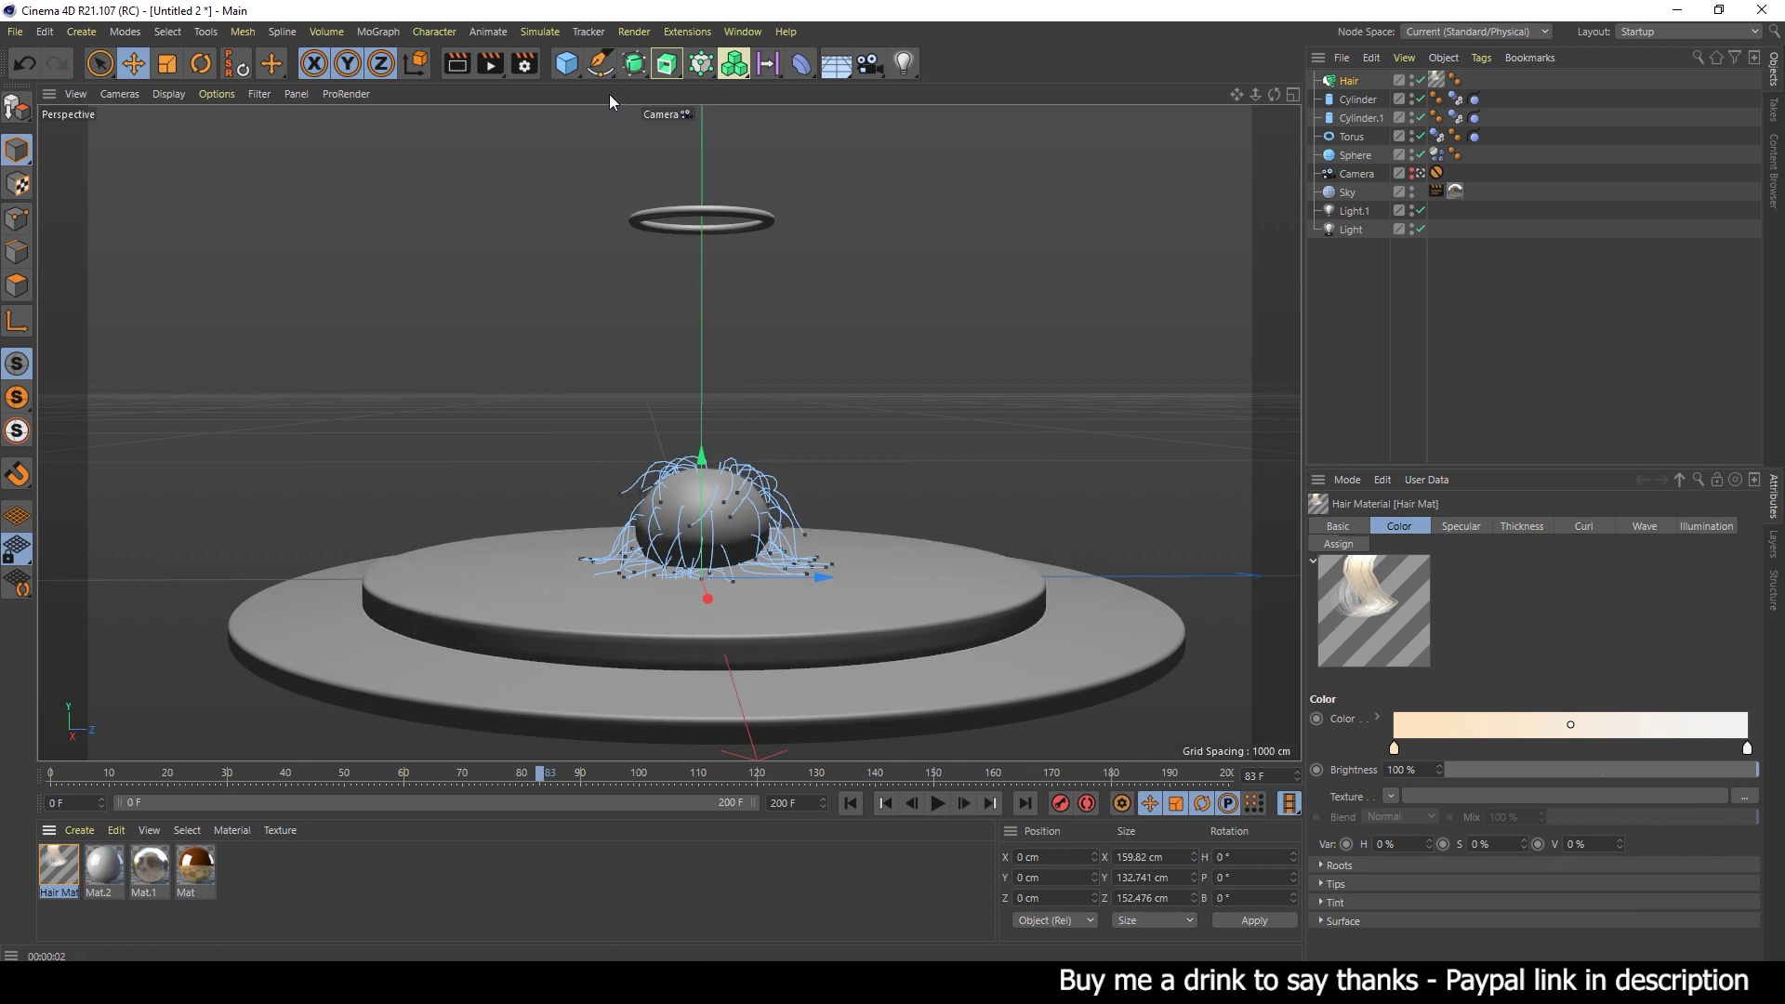
pyautogui.click(569, 67)
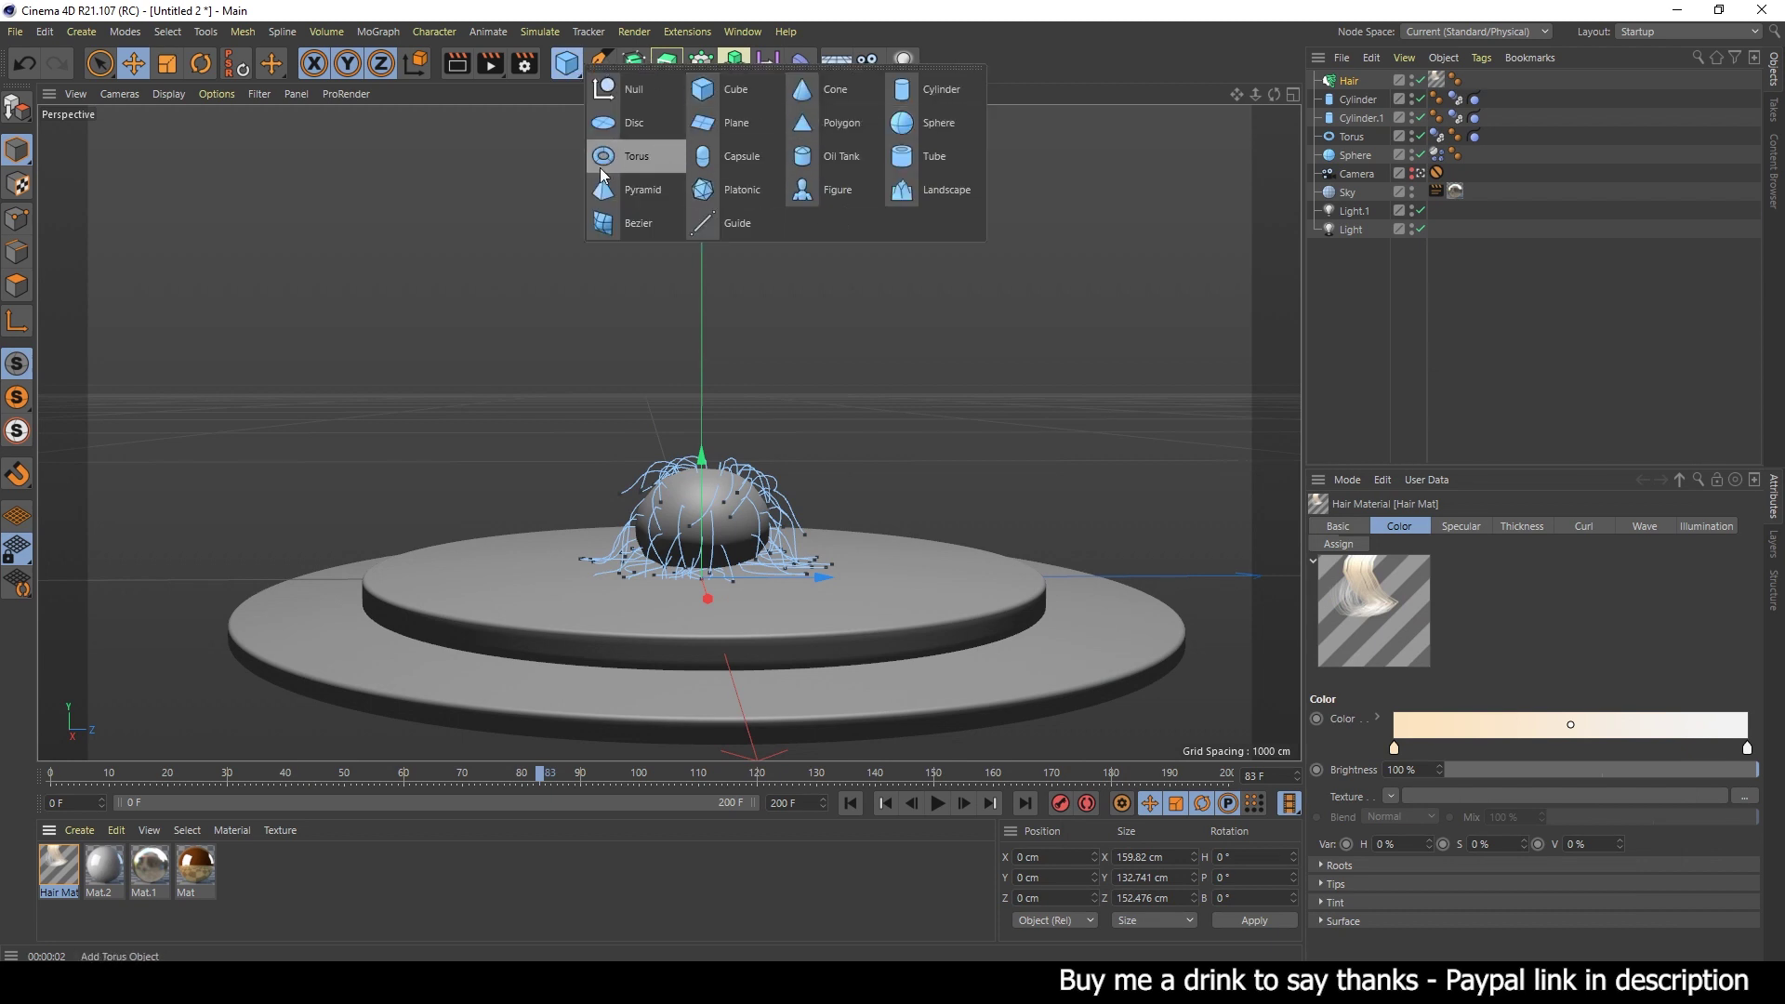
pyautogui.click(935, 89)
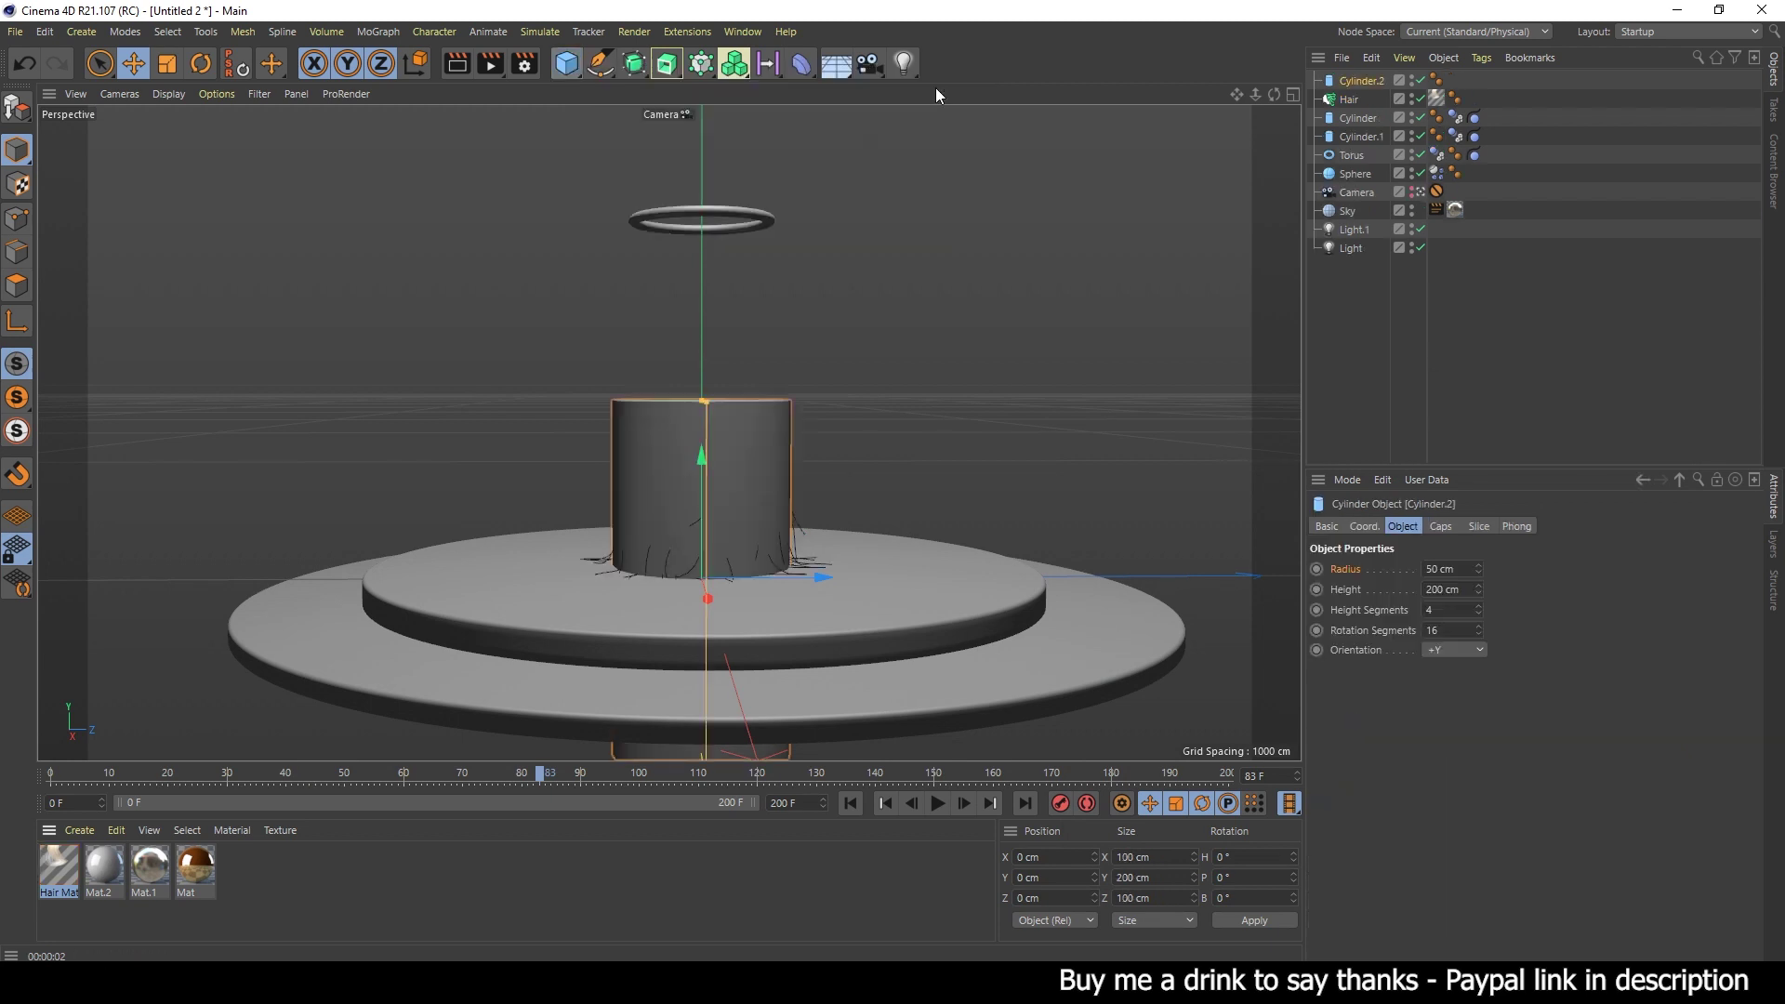
# - Give Cylinder.2 +Z orientation, 22 cm radius, 130 cm height and filleted caps
pyautogui.click(1447, 649)
pyautogui.click(1443, 666)
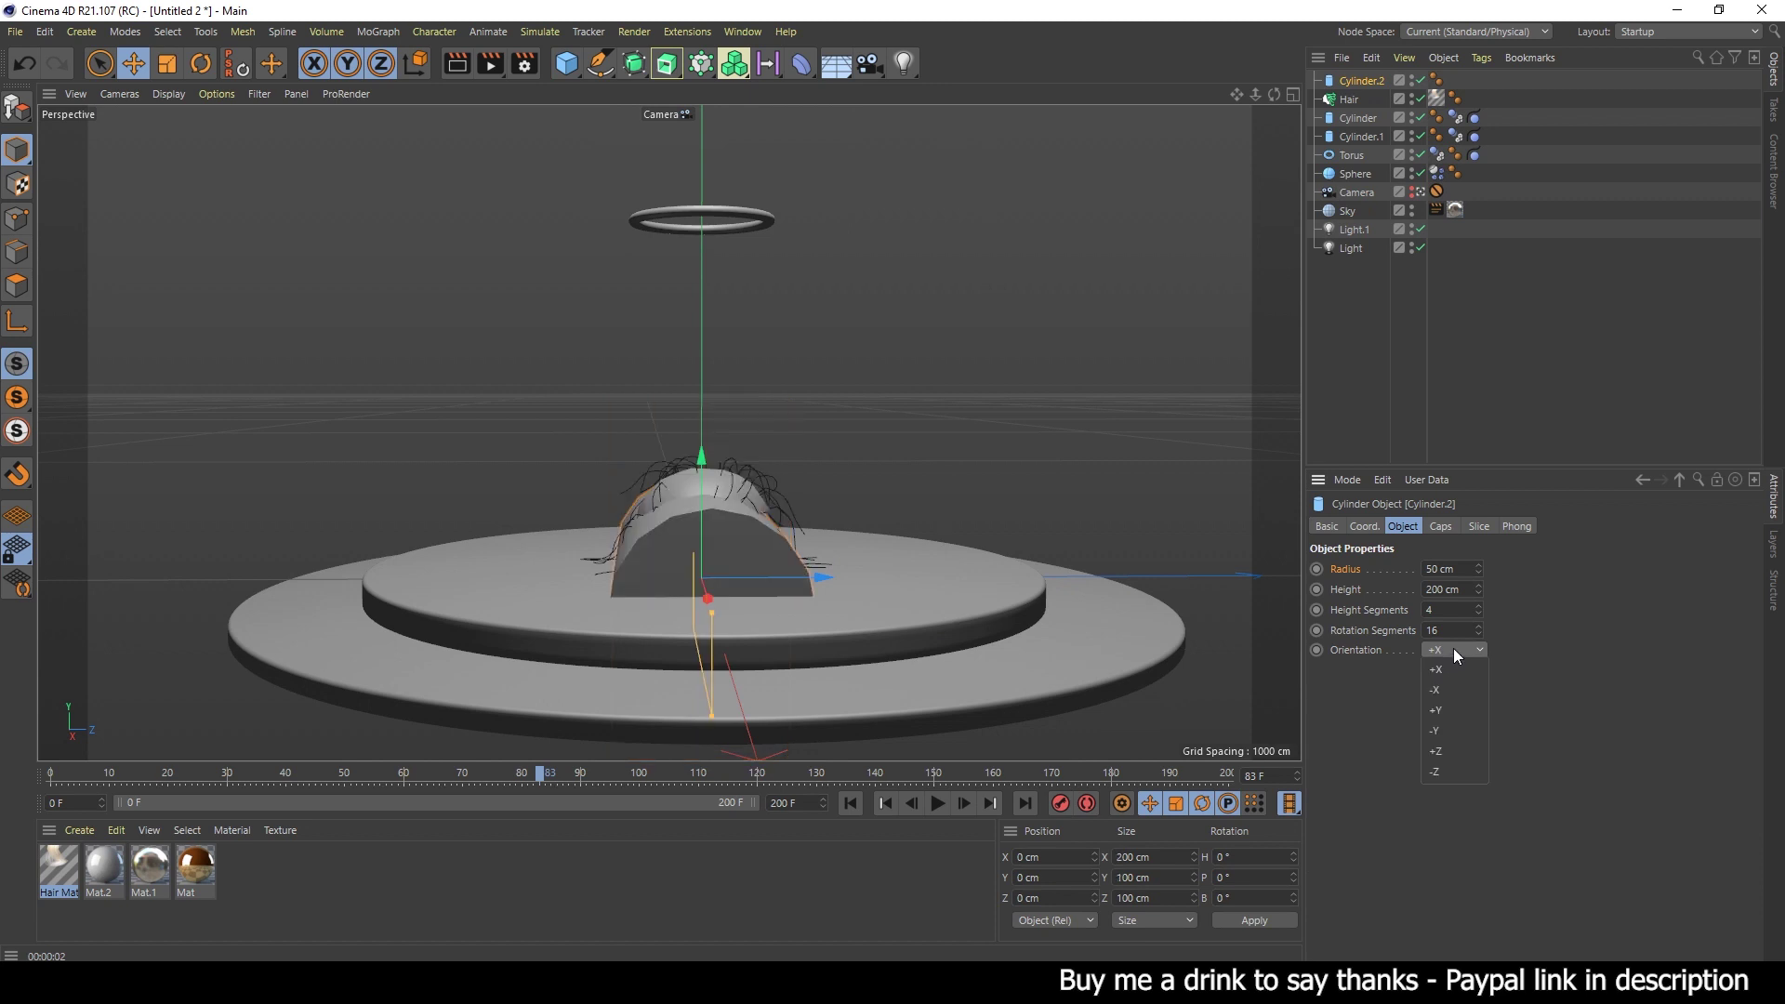
pyautogui.click(1468, 753)
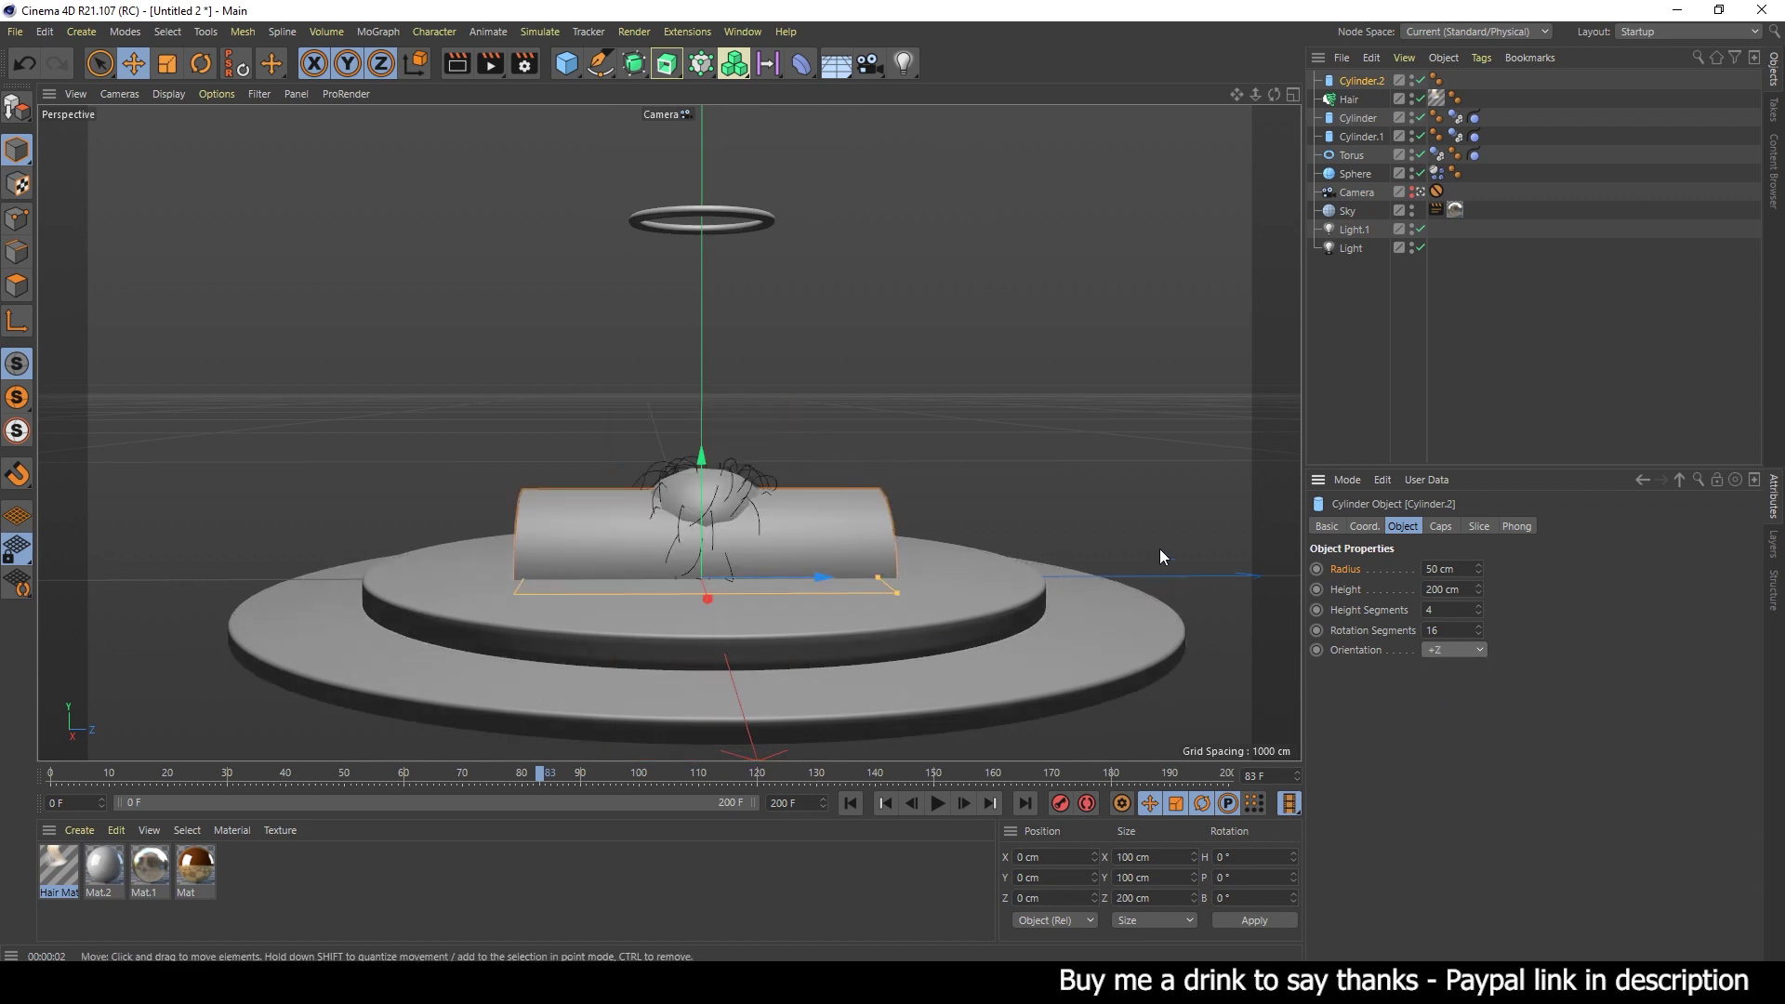
pyautogui.click(1458, 569)
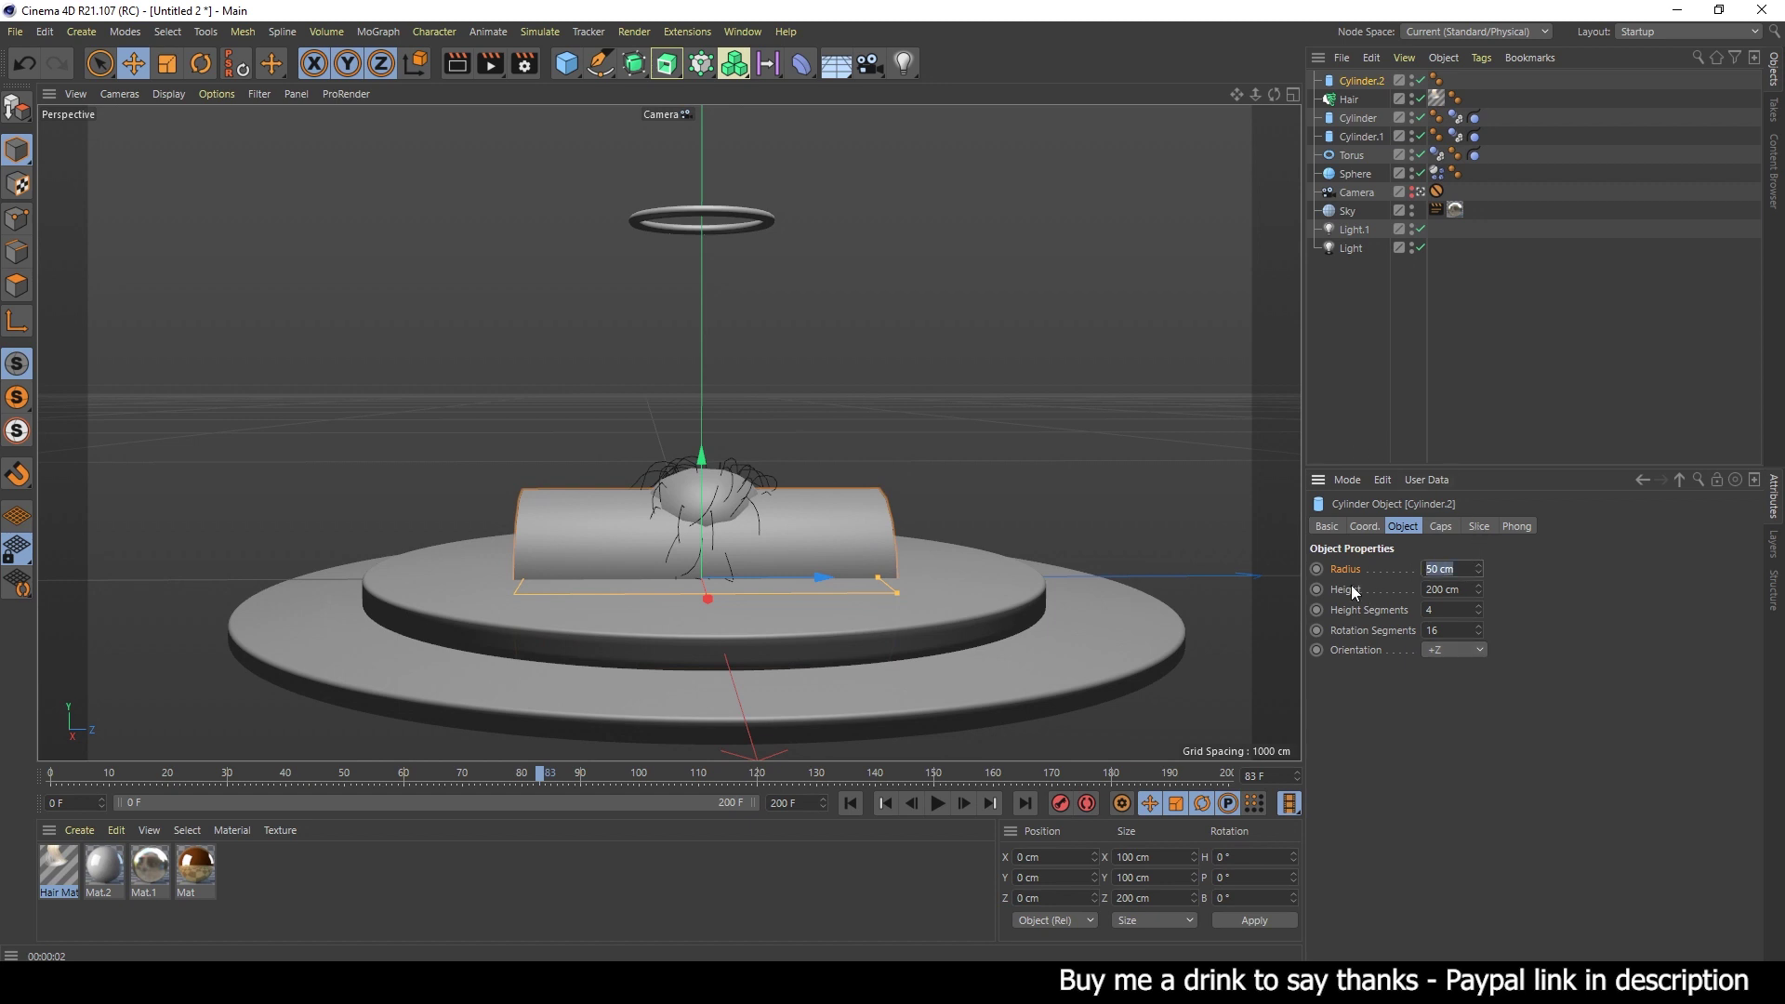
pyautogui.write('22')
pyautogui.press('Return')
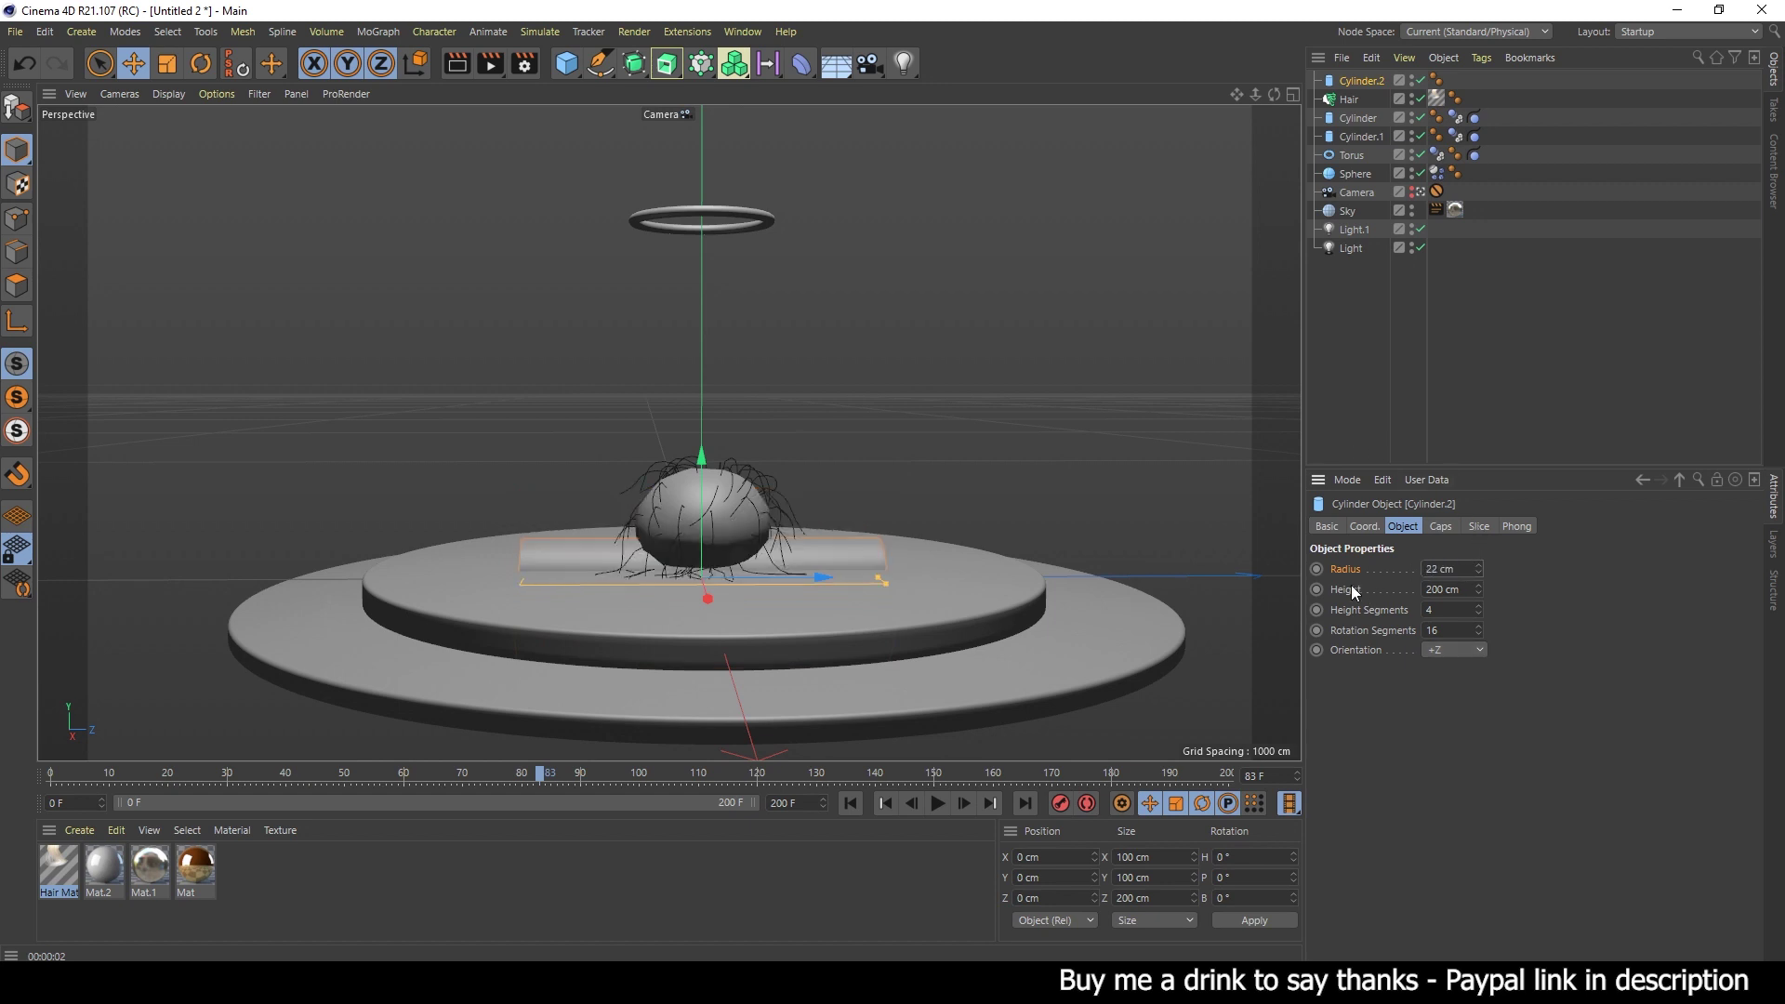
pyautogui.click(1469, 592)
pyautogui.write('130')
pyautogui.press('Return')
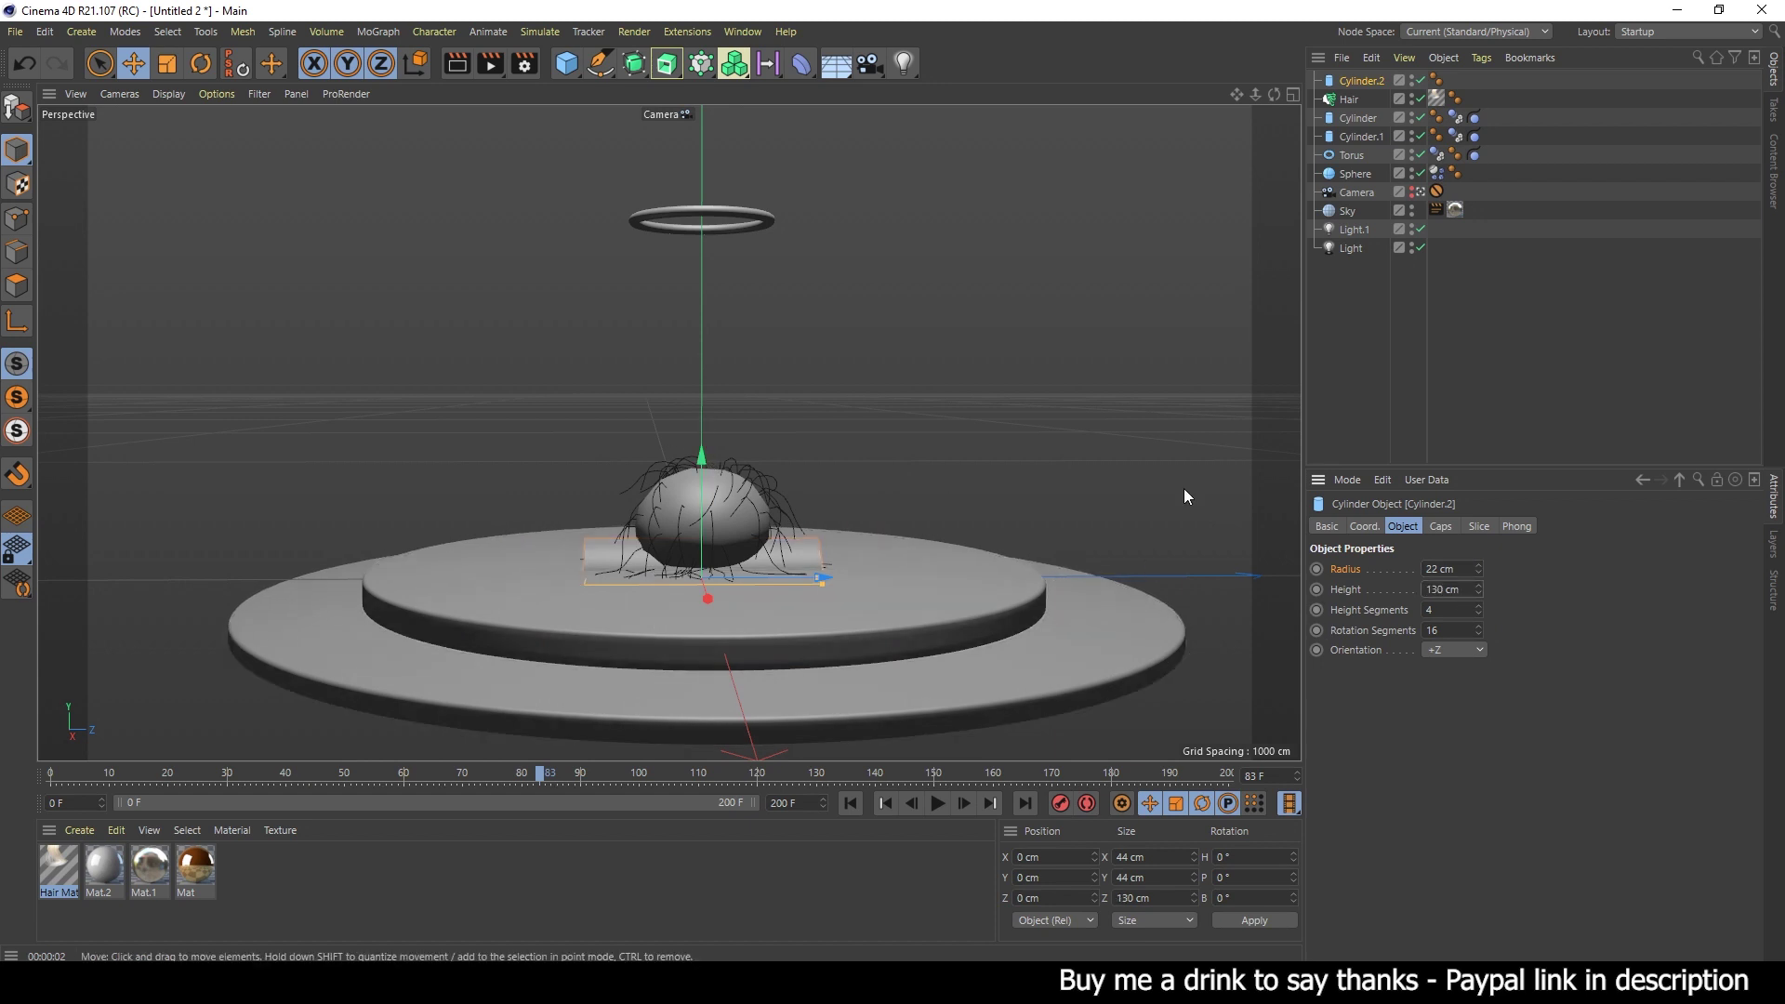
pyautogui.click(1440, 526)
pyautogui.click(1385, 613)
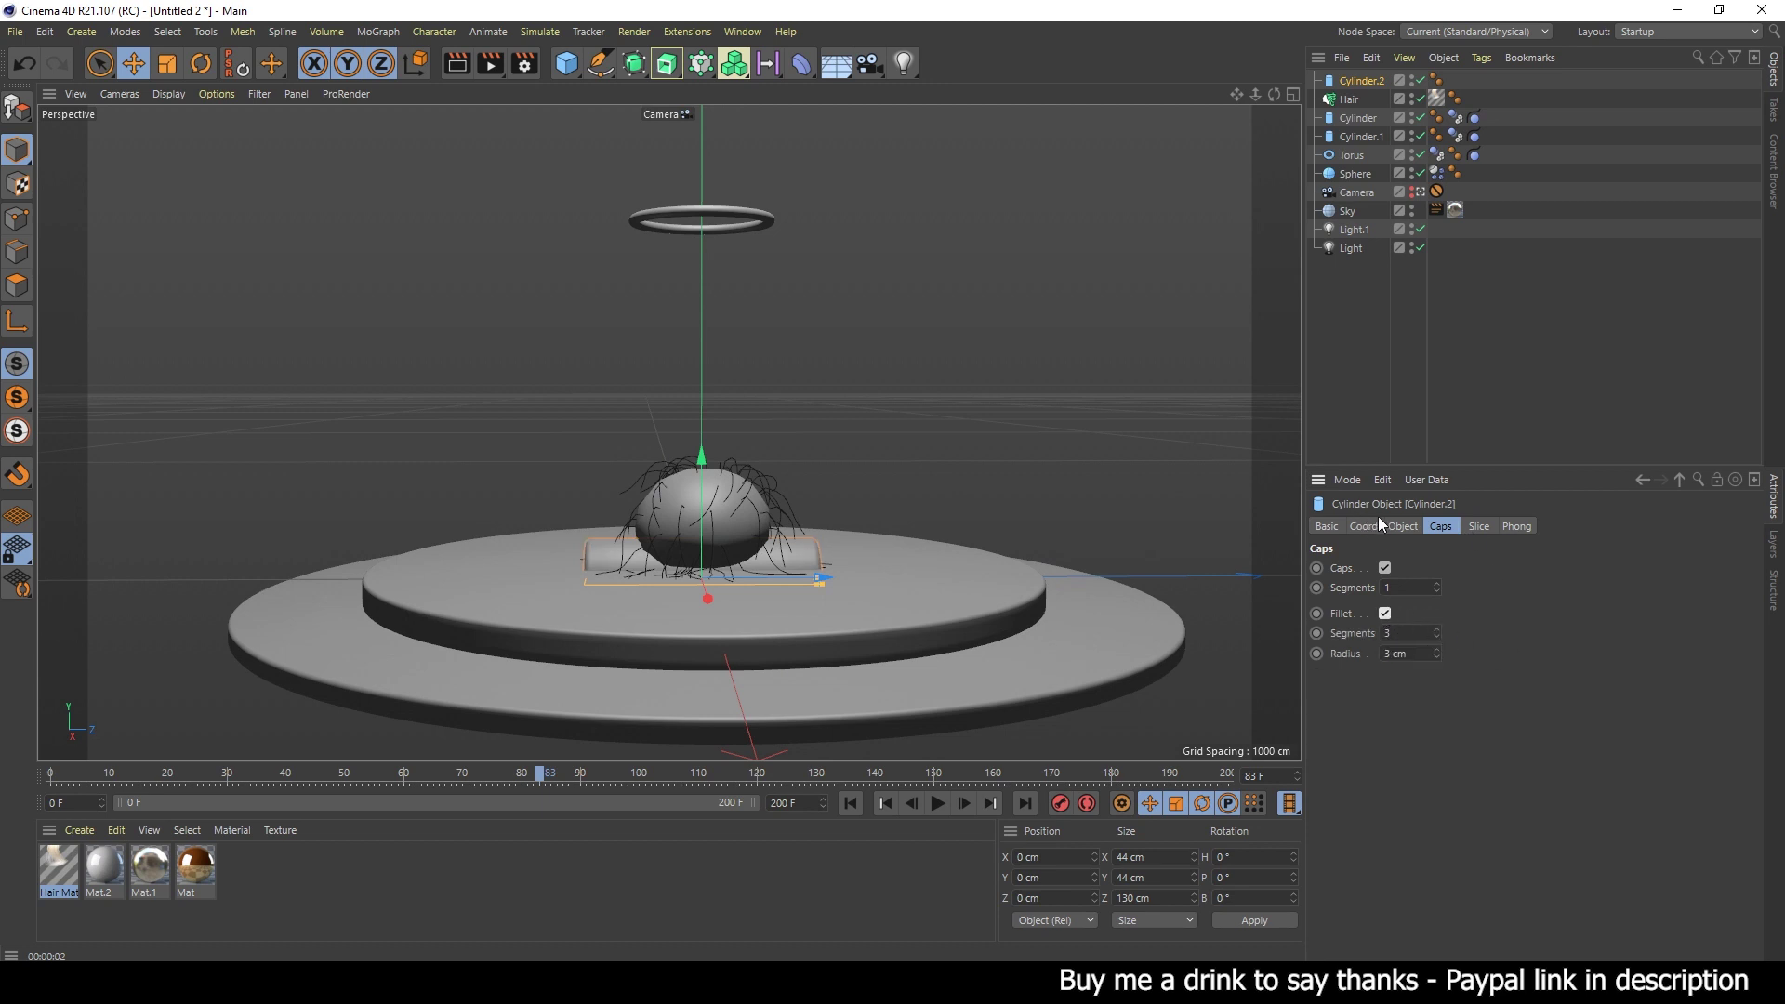
# - In the Right view, raise Cylinder.2 to Y 33.33 cm and slide it to Z 135.47 cm
pyautogui.middleClick(912, 488)
pyautogui.middleClick(1134, 538)
pyautogui.scroll(-2, 951, 589)
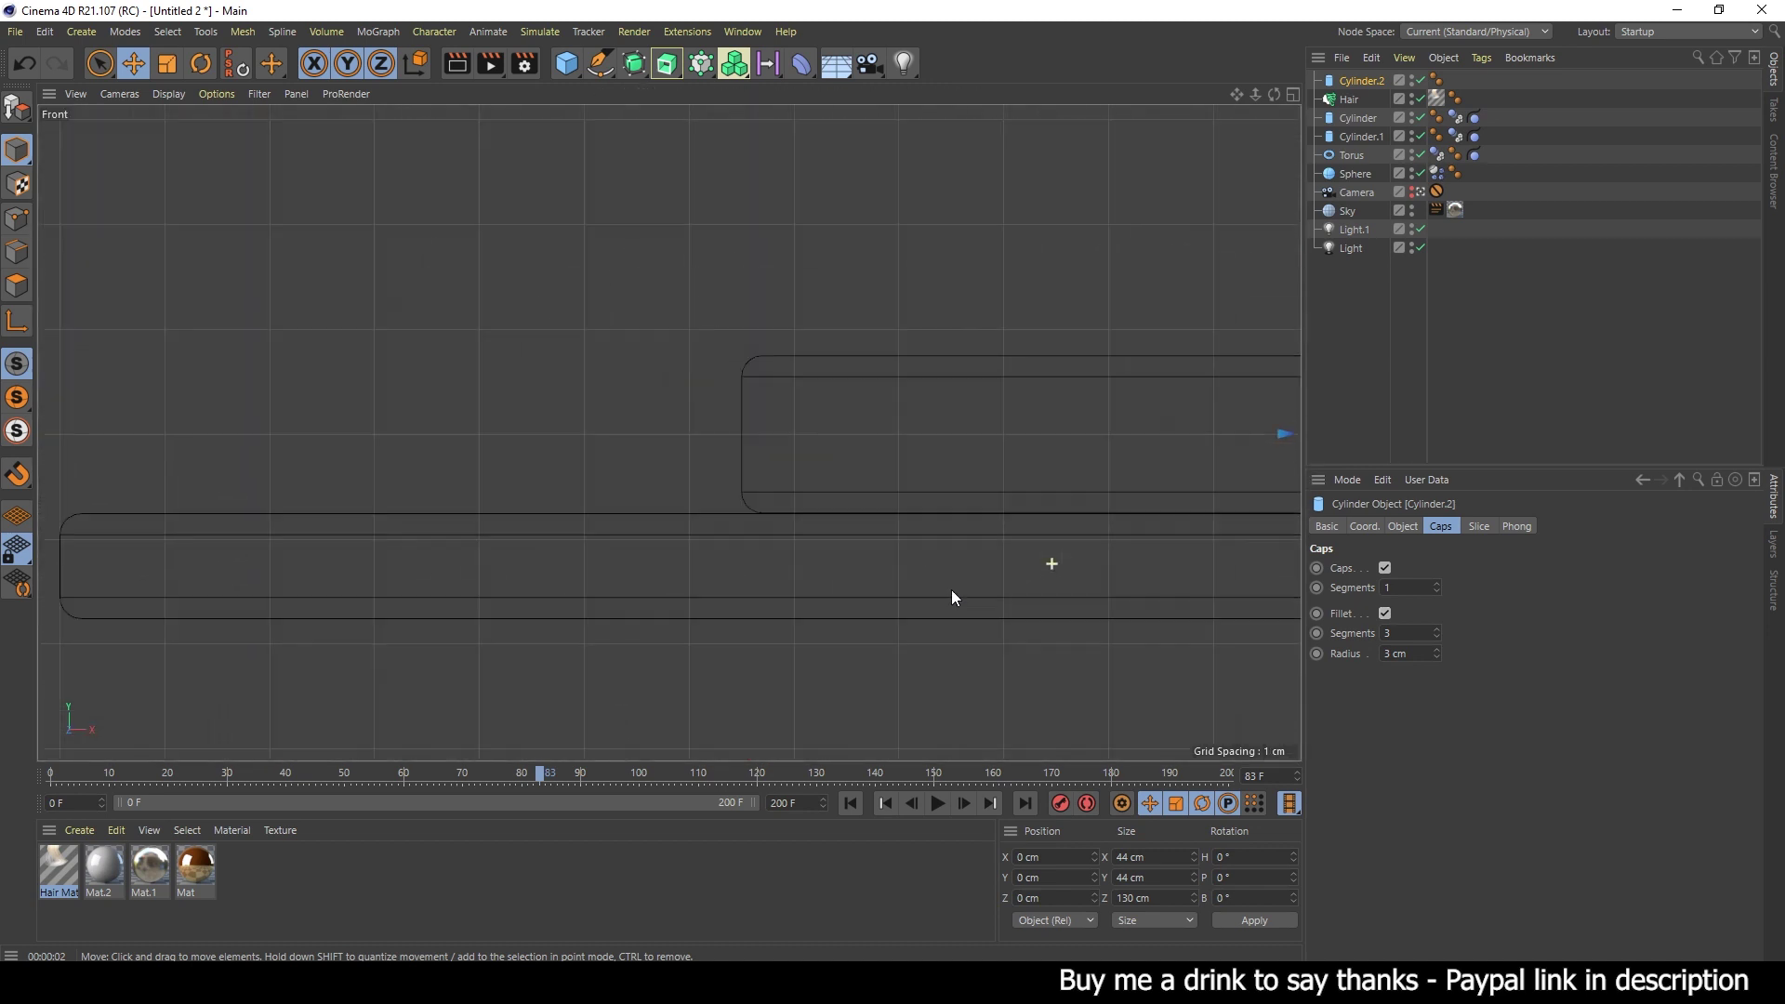
pyautogui.scroll(-2, 951, 590)
pyautogui.scroll(-1, 778, 522)
pyautogui.scroll(-2, 881, 530)
pyautogui.scroll(-2, 784, 491)
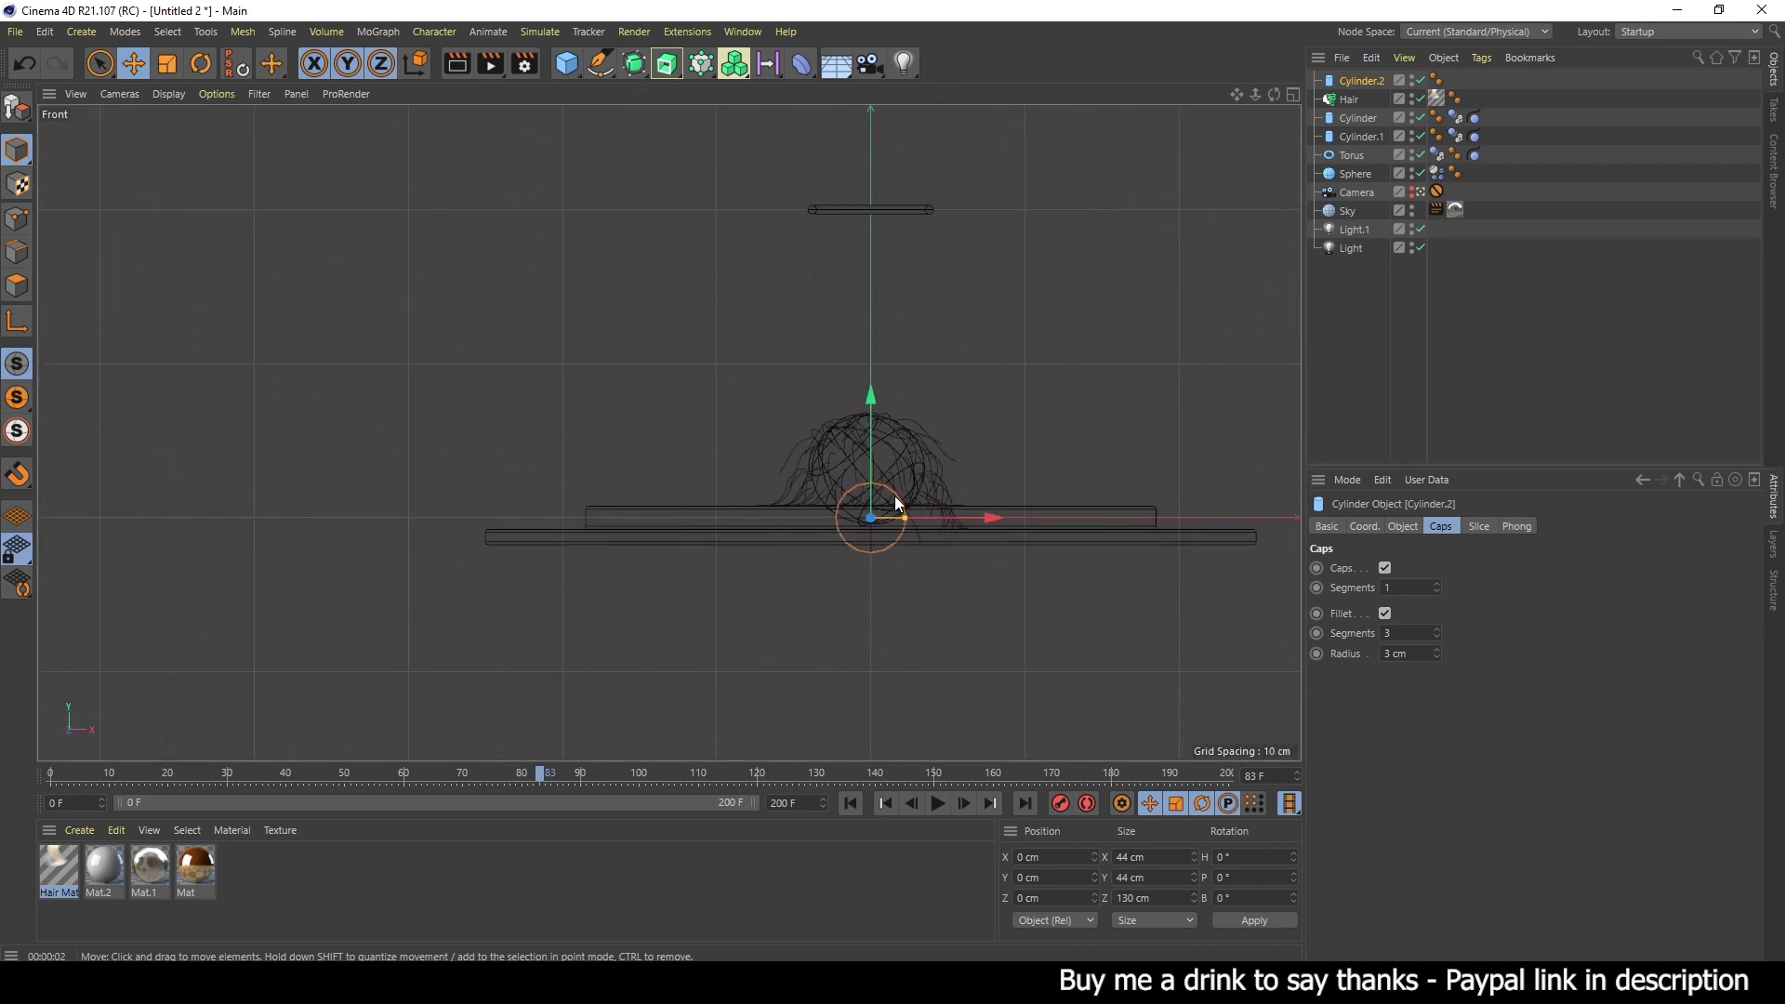
pyautogui.middleClick(895, 495)
pyautogui.middleClick(493, 587)
pyautogui.scroll(2, 790, 499)
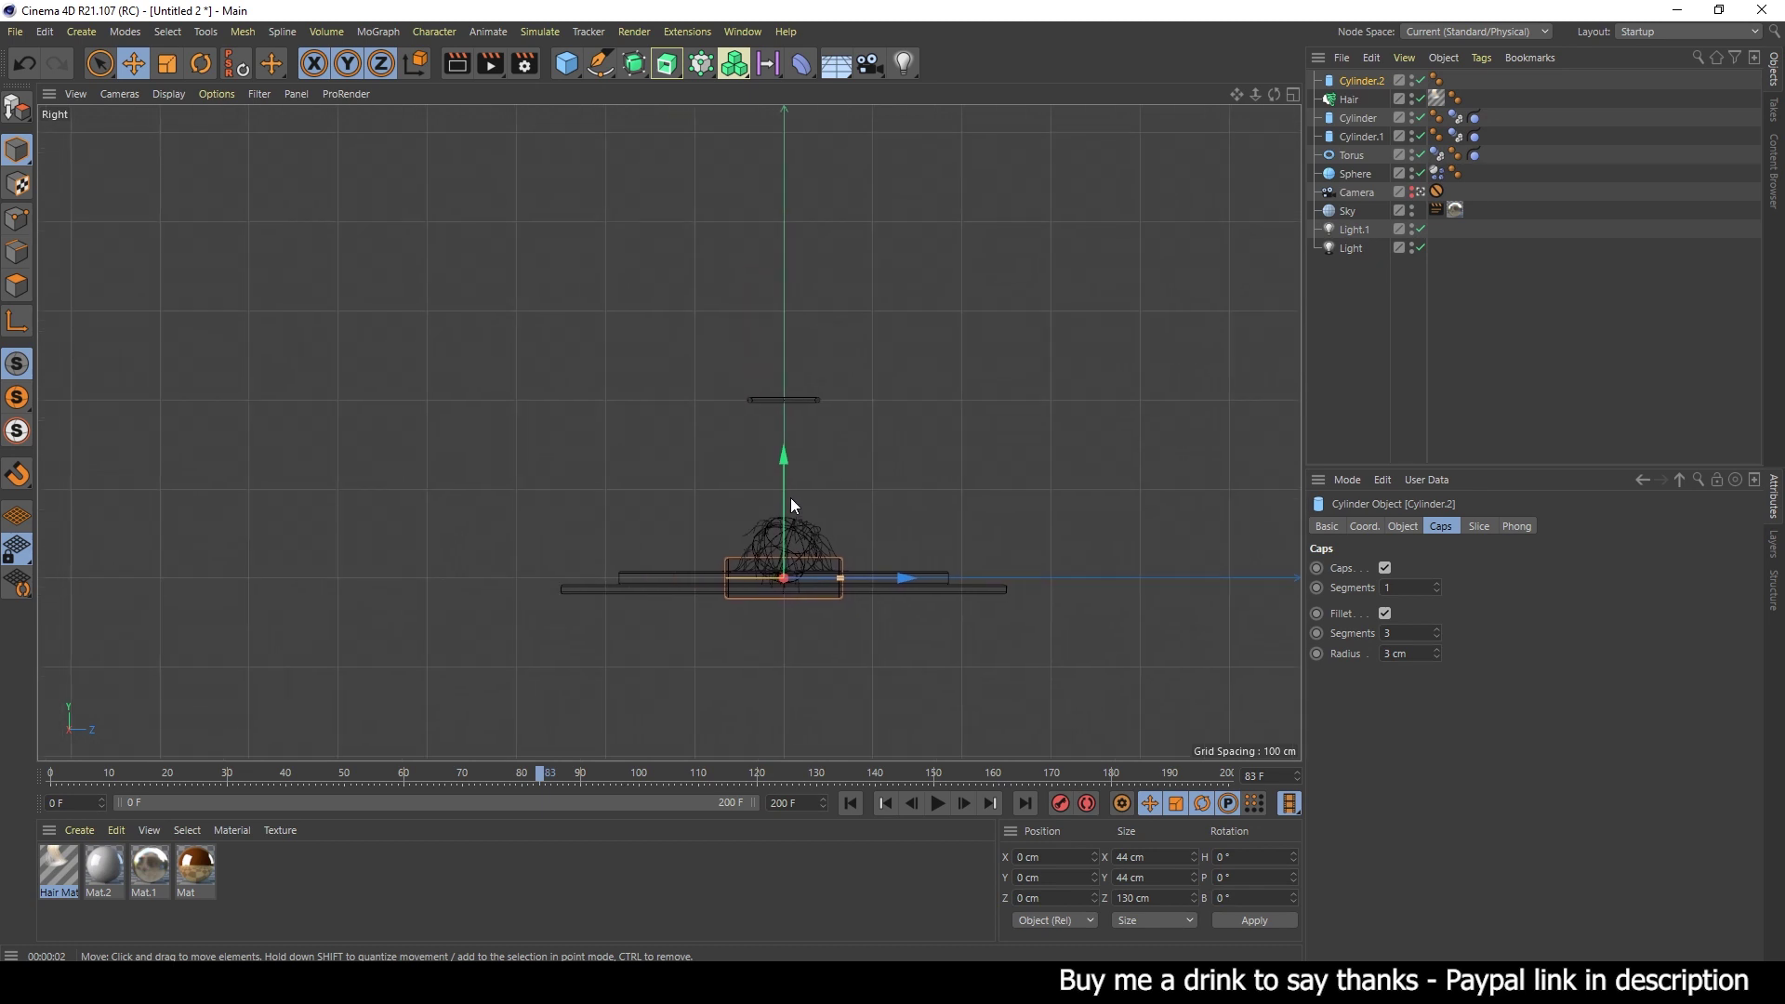
pyautogui.scroll(2, 852, 551)
pyautogui.scroll(2, 747, 540)
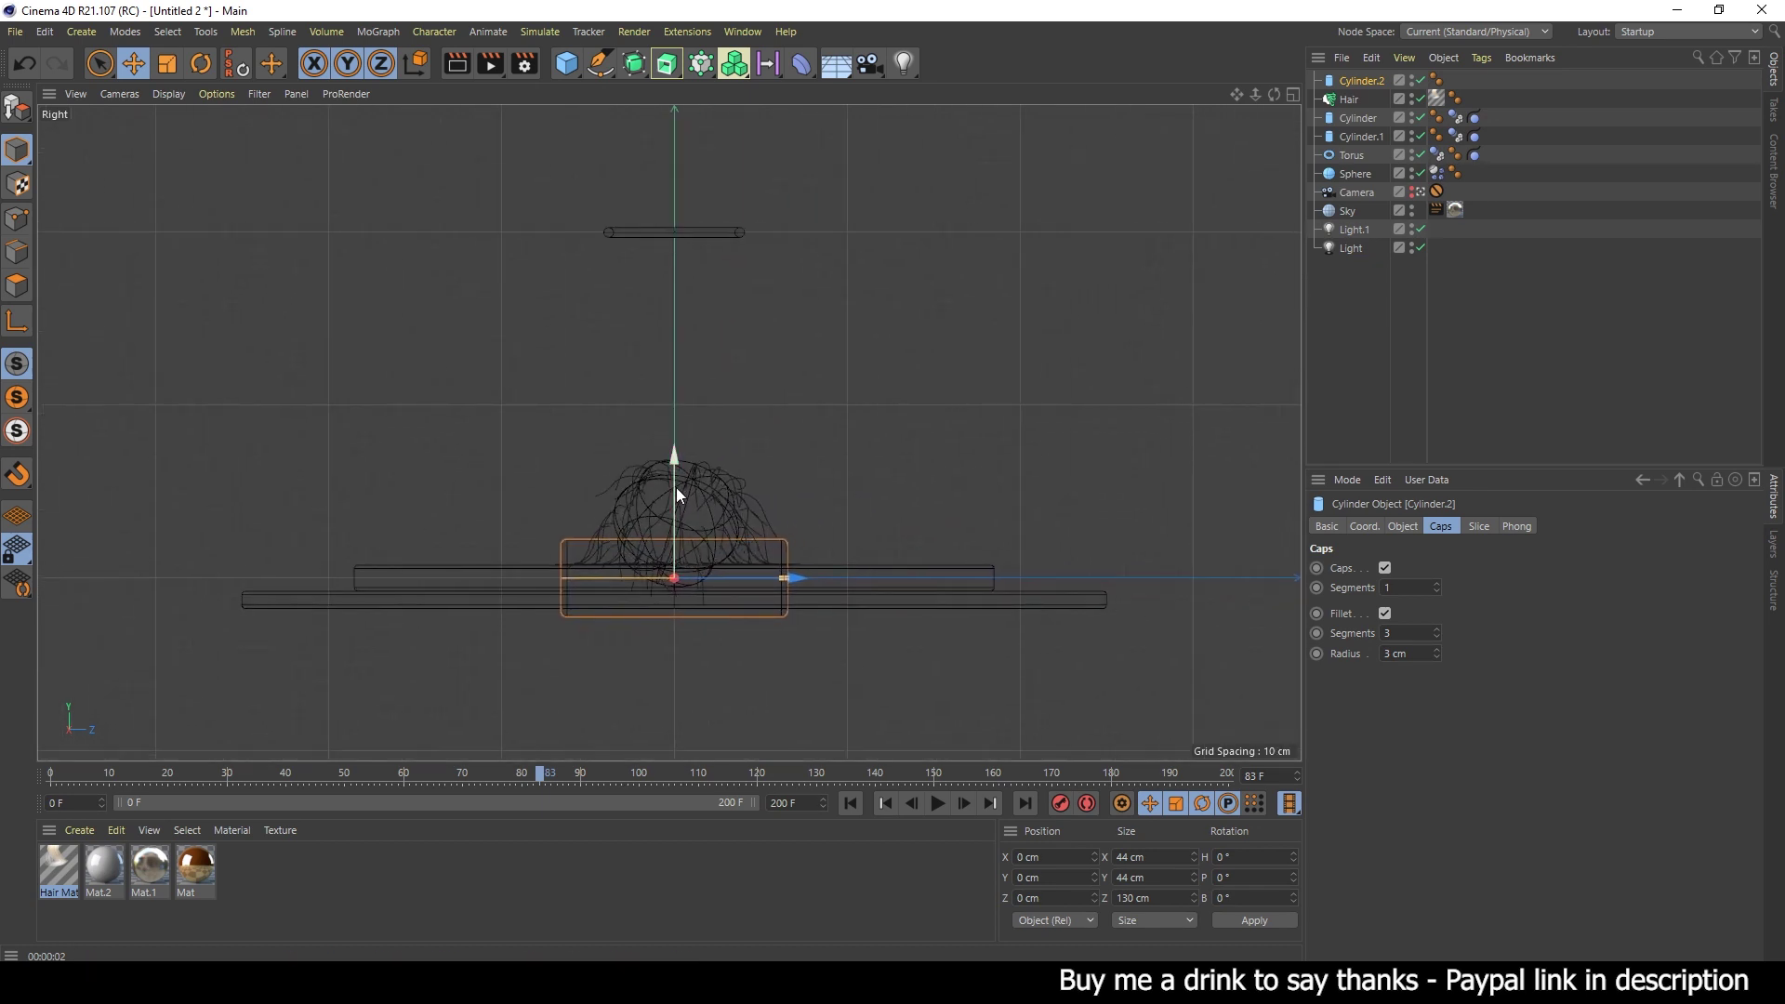
pyautogui.moveTo(676, 470); pyautogui.dragTo(691, 416)
pyautogui.moveTo(805, 523); pyautogui.dragTo(1030, 520)
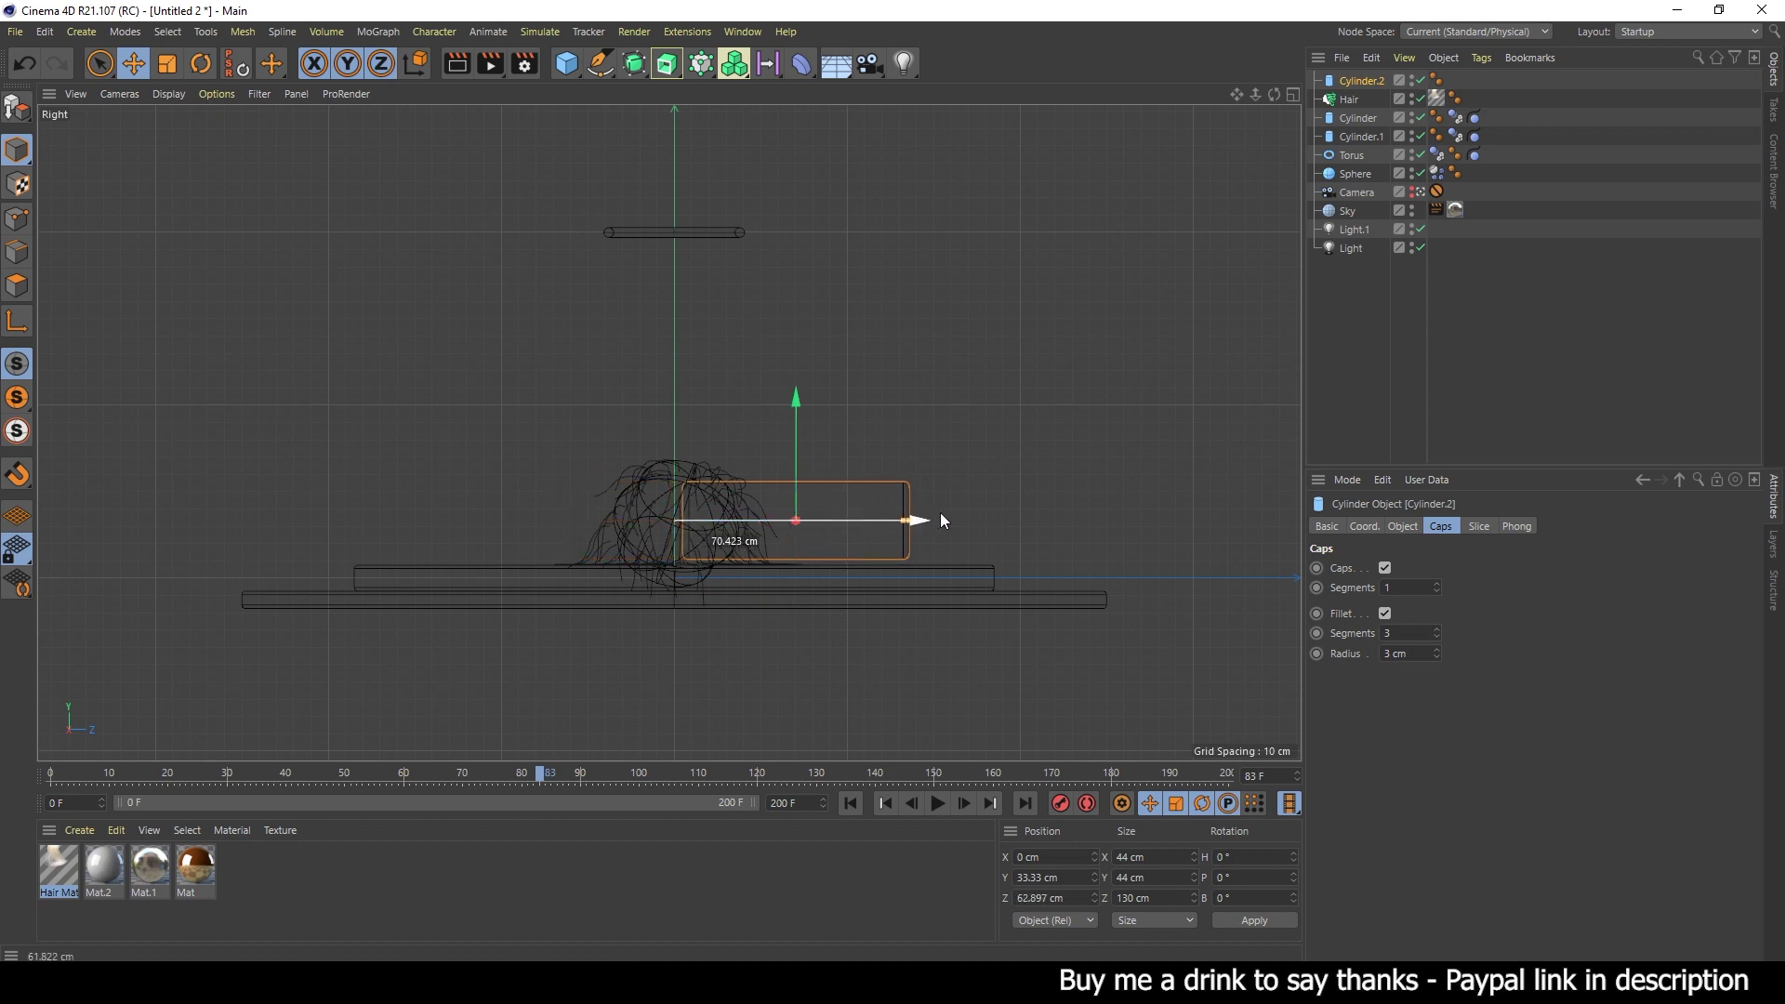
pyautogui.moveTo(1038, 513); pyautogui.dragTo(1042, 514)
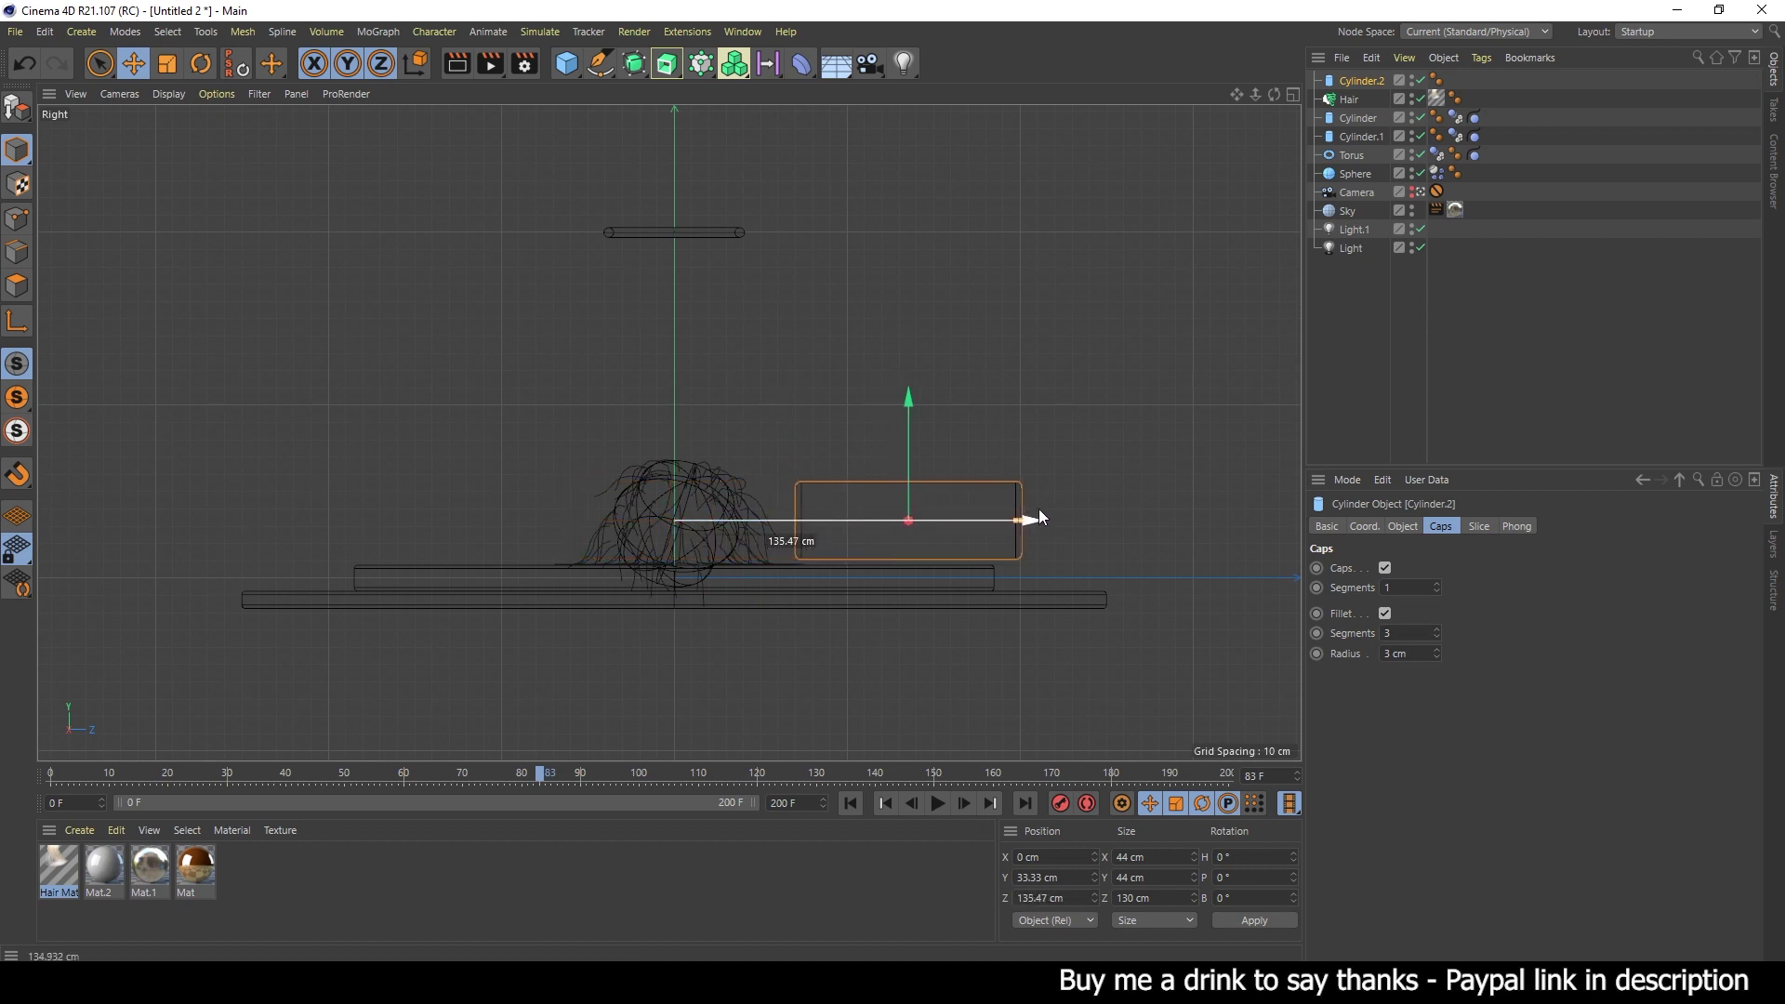
# - Rewind to frame 0 and reframe the Right view on the scene
pyautogui.click(850, 802)
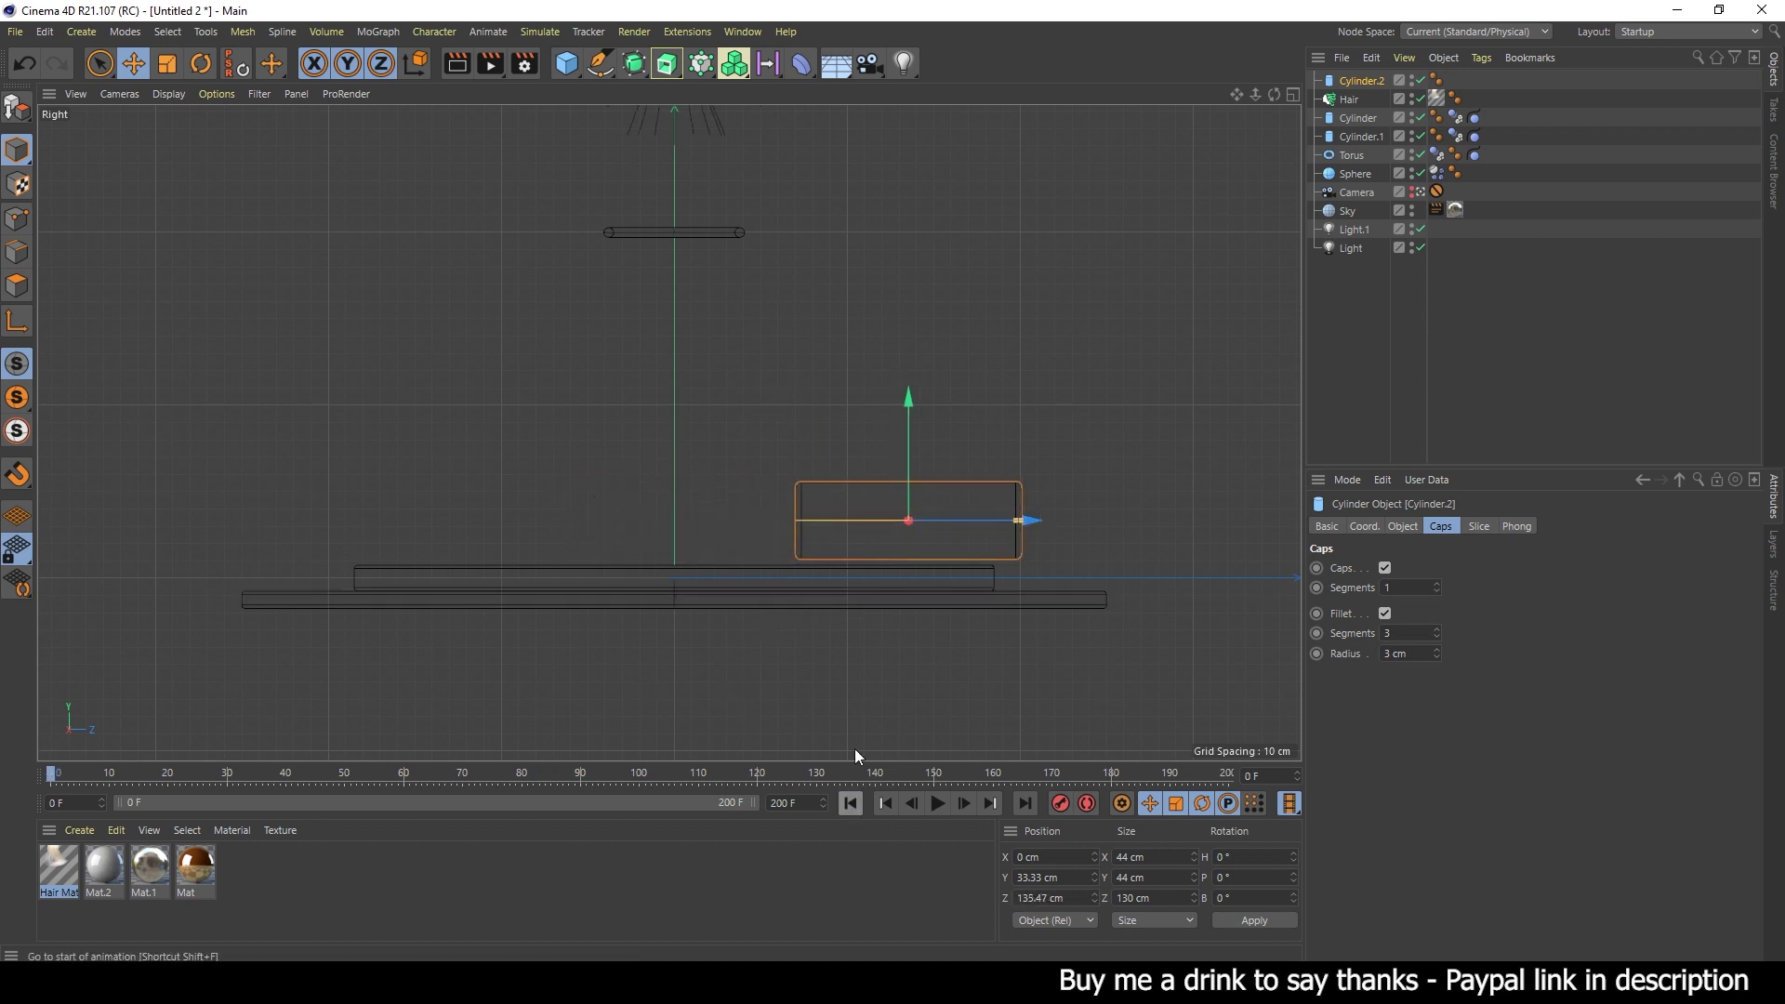
pyautogui.scroll(-3, 790, 564)
pyautogui.scroll(2, 818, 521)
pyautogui.moveTo(867, 513); pyautogui.dragTo(819, 577, button='middle')
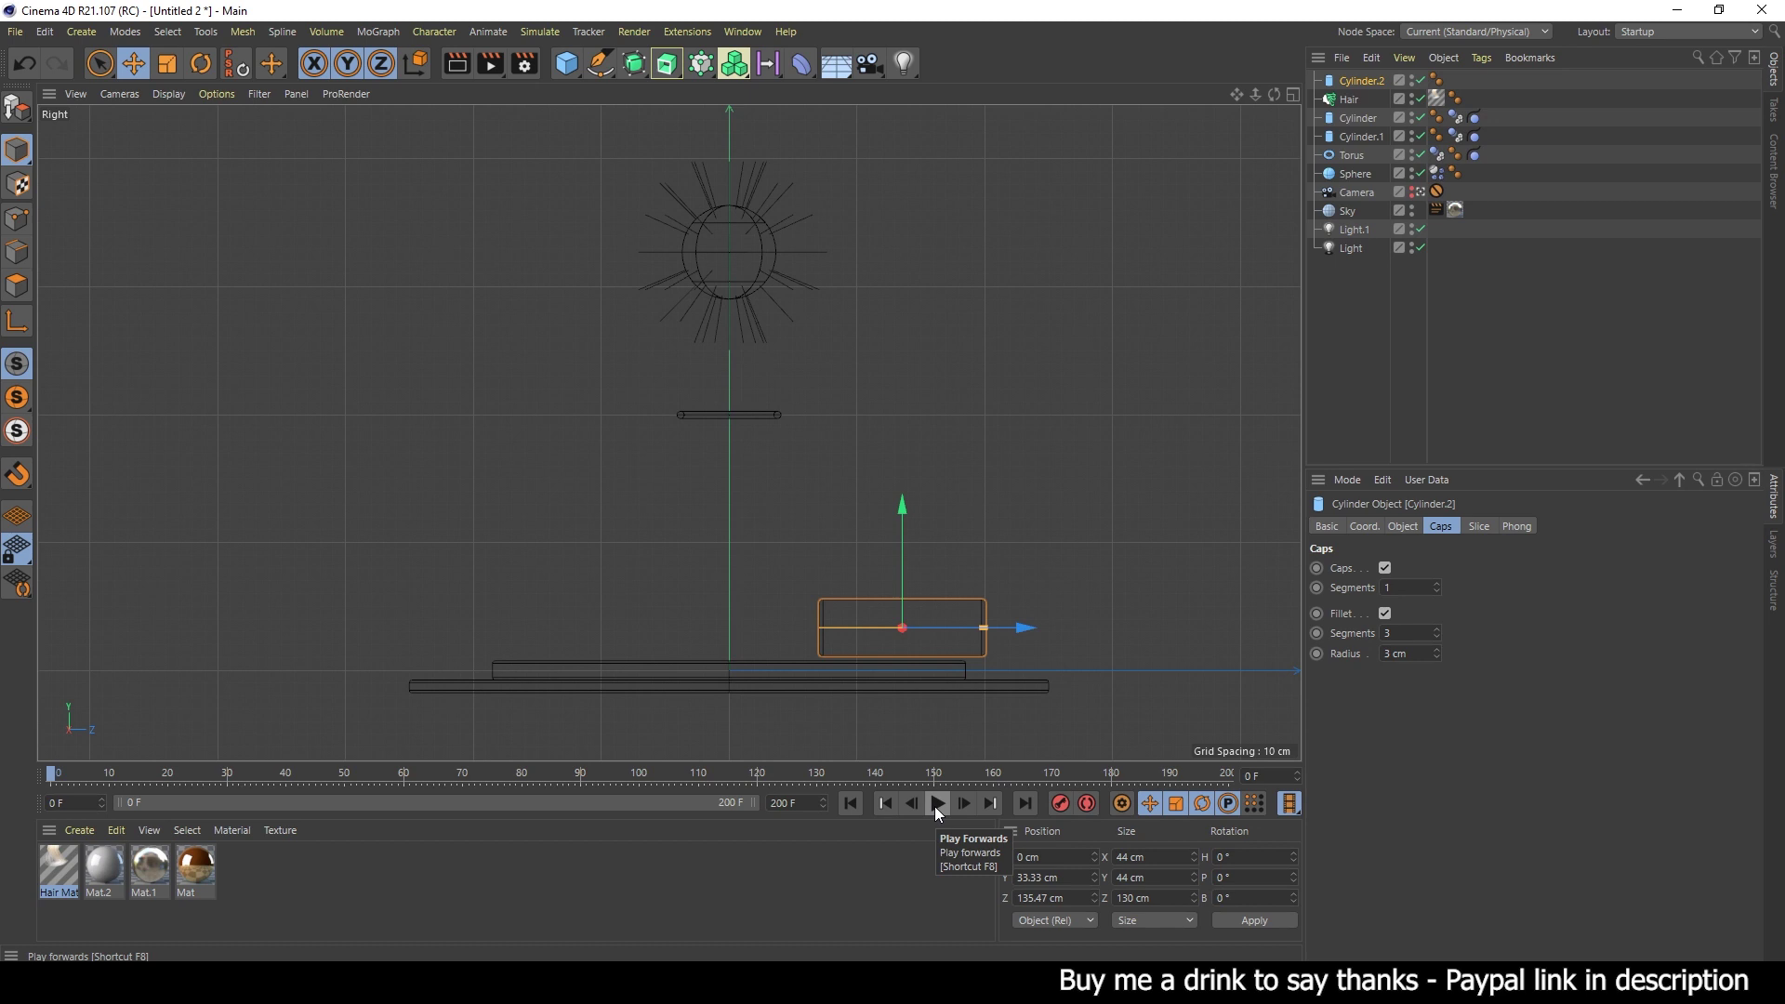
# - Stop at frame 81 and keyframe Cylinder.2's Z position at 135.47 cm
pyautogui.click(937, 803)
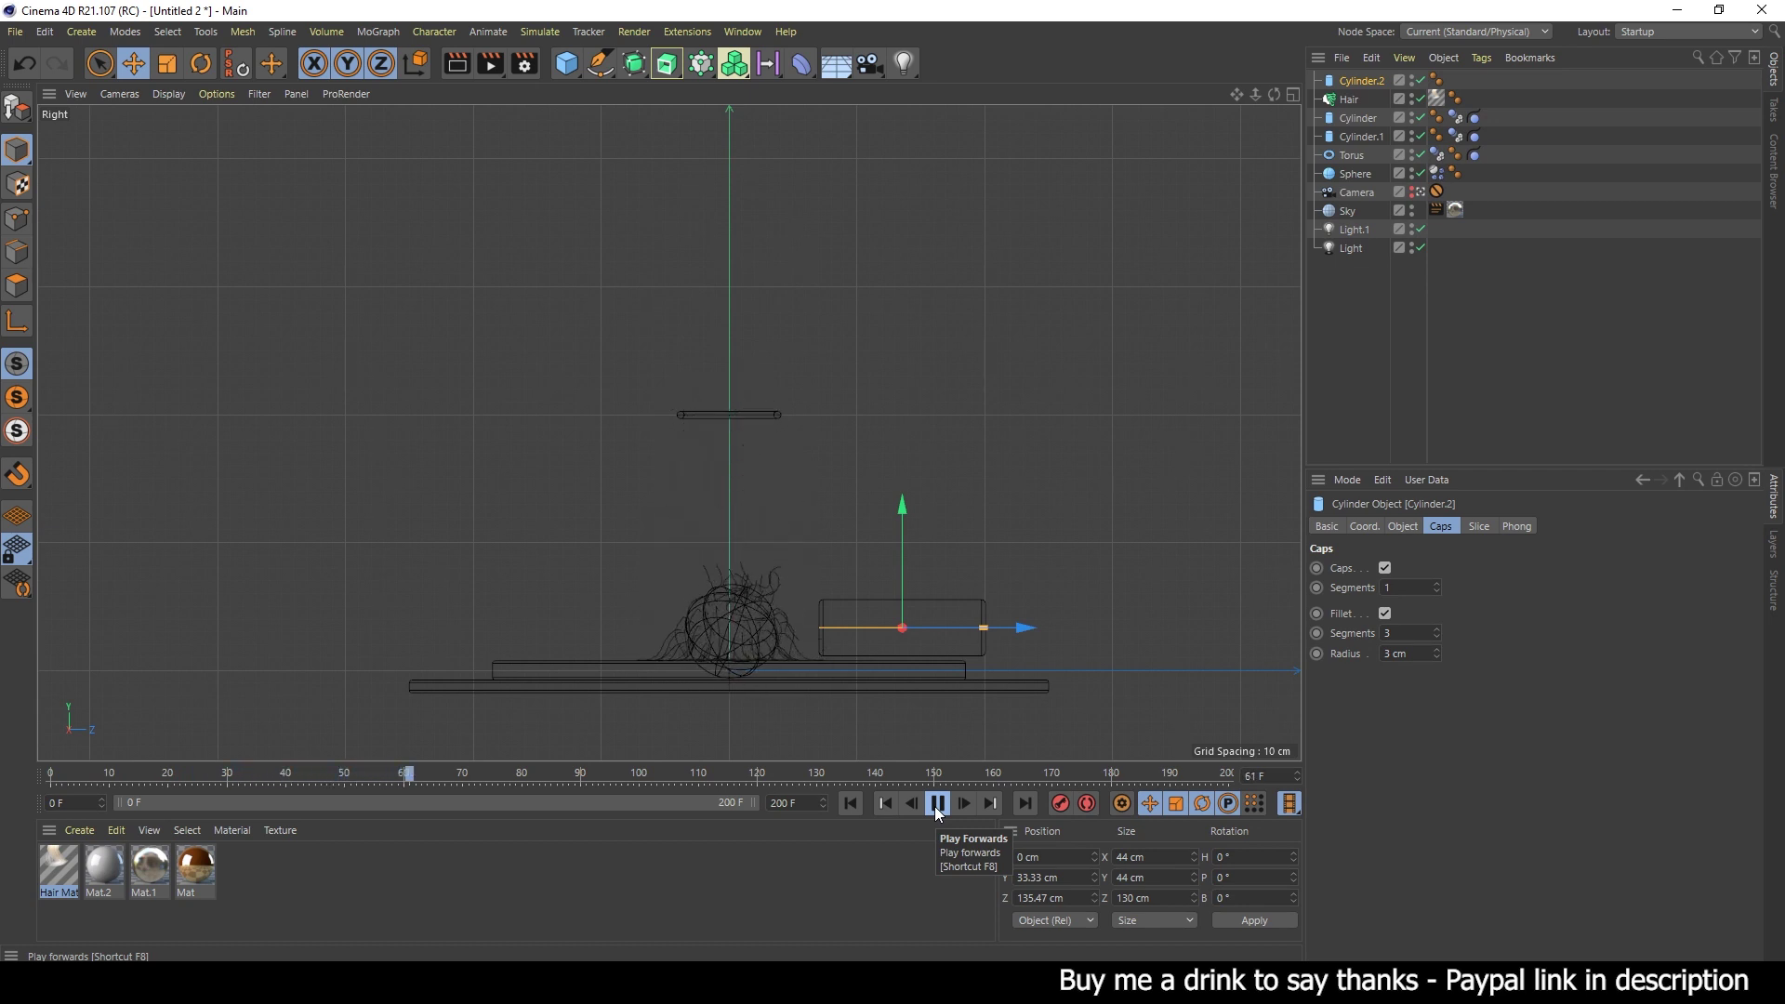
pyautogui.click(936, 805)
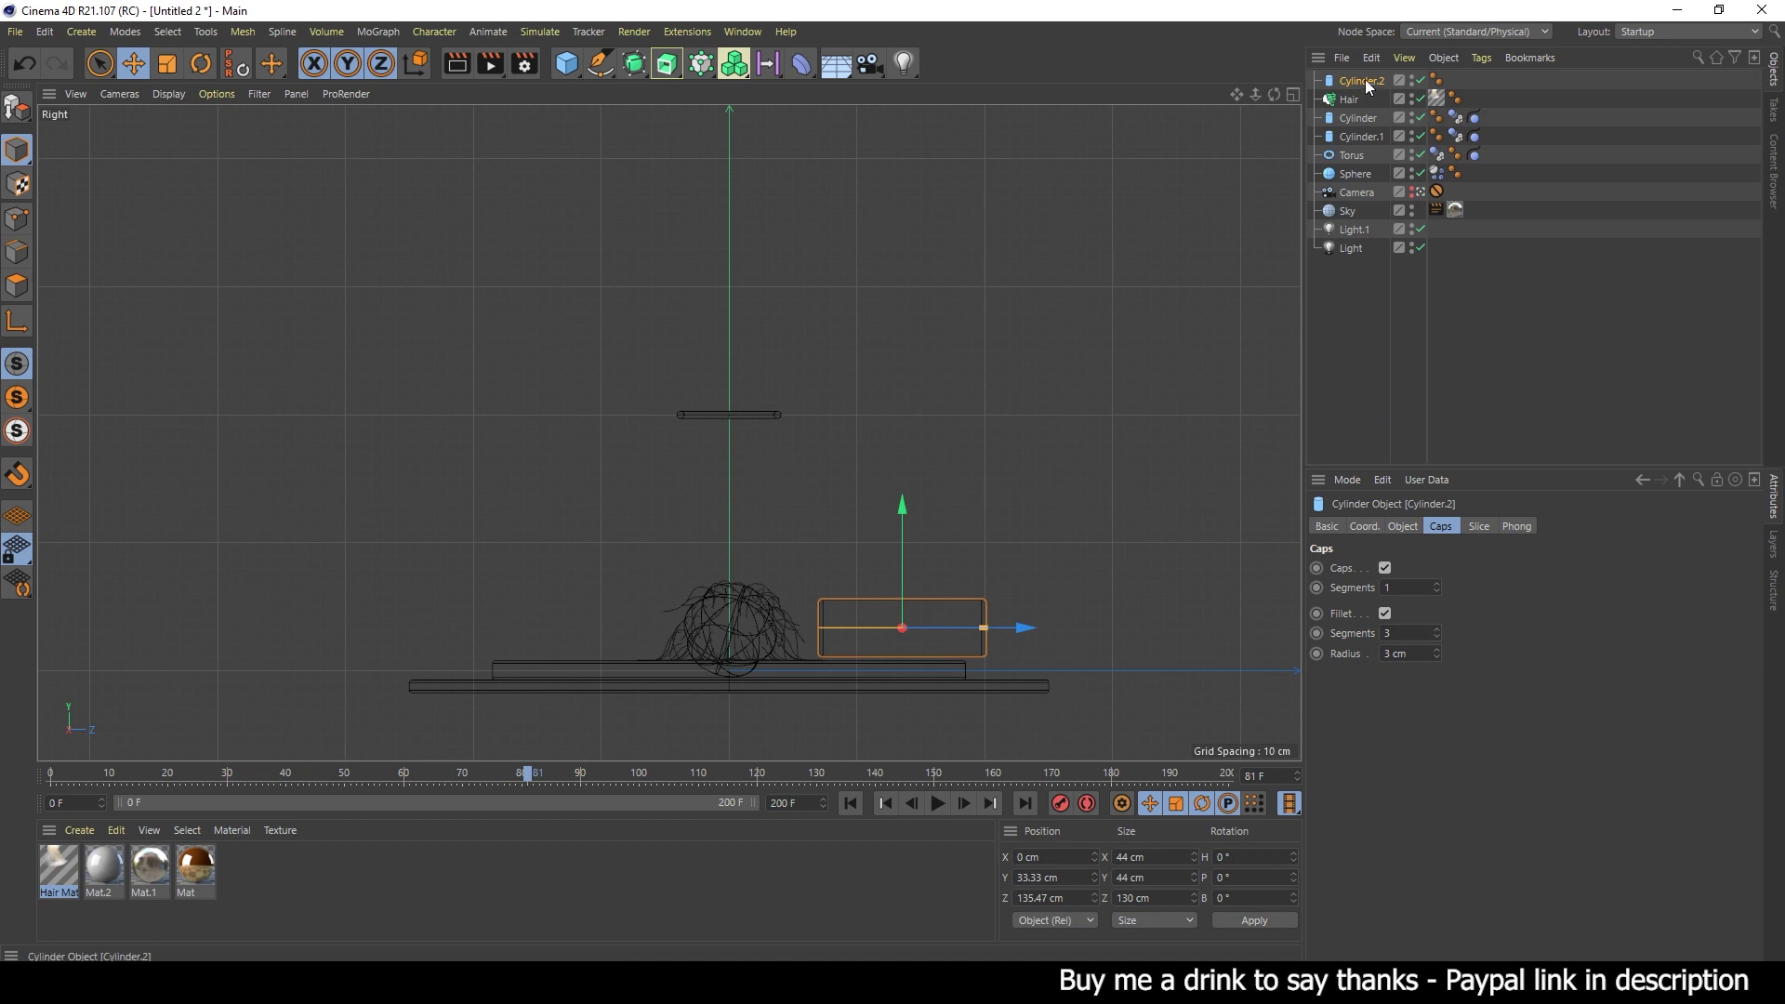
pyautogui.click(1364, 526)
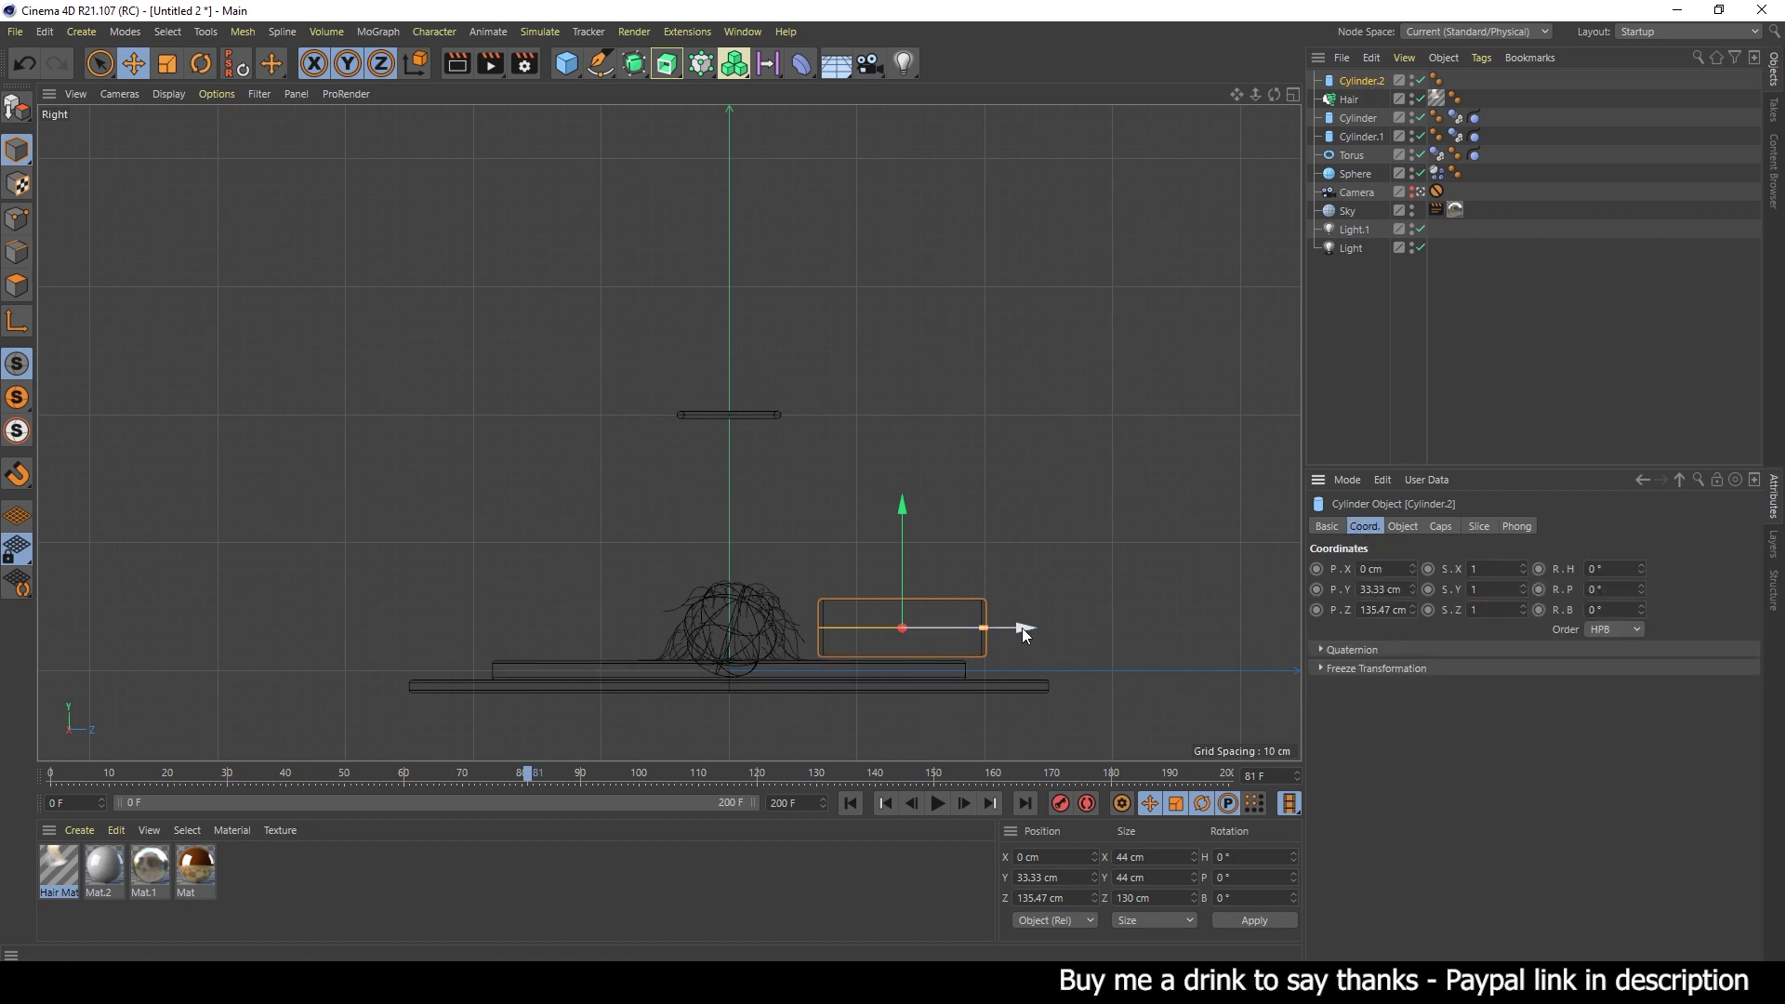
pyautogui.moveTo(1023, 627)
pyautogui.mouseDown()
pyautogui.moveTo(1001, 639)
pyautogui.moveTo(1014, 650)
pyautogui.mouseUp()
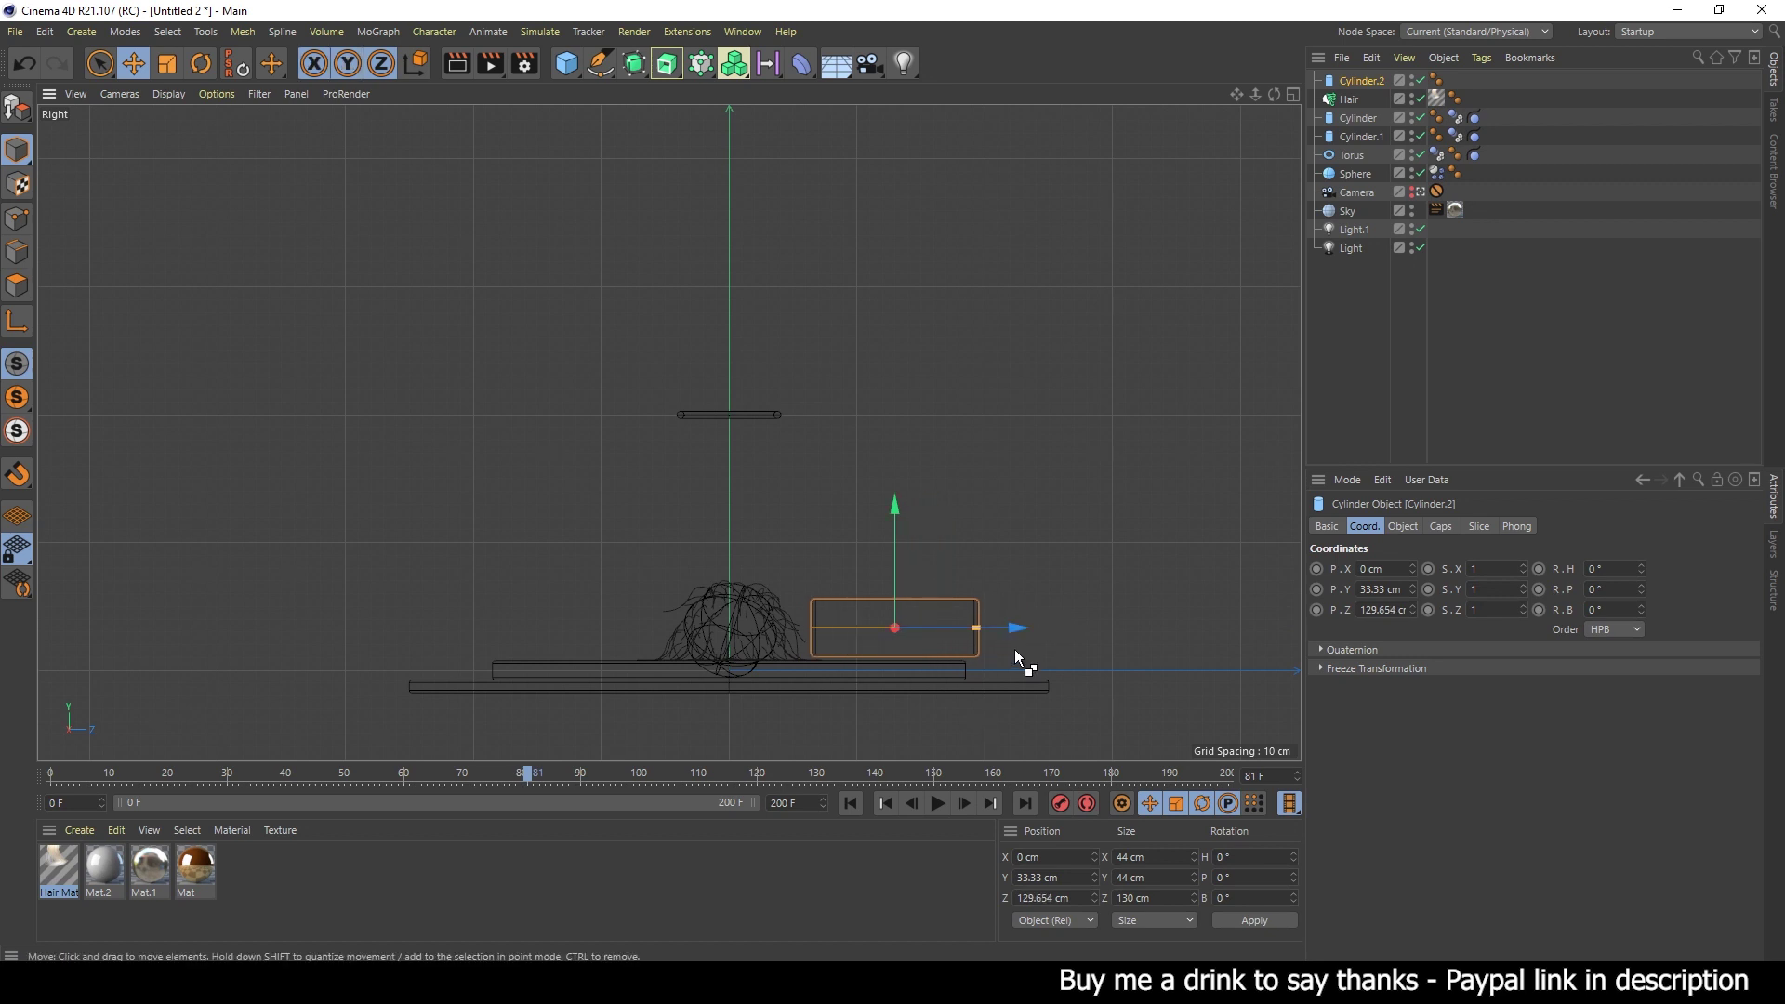
pyautogui.hotkey('ctrl', 'z')
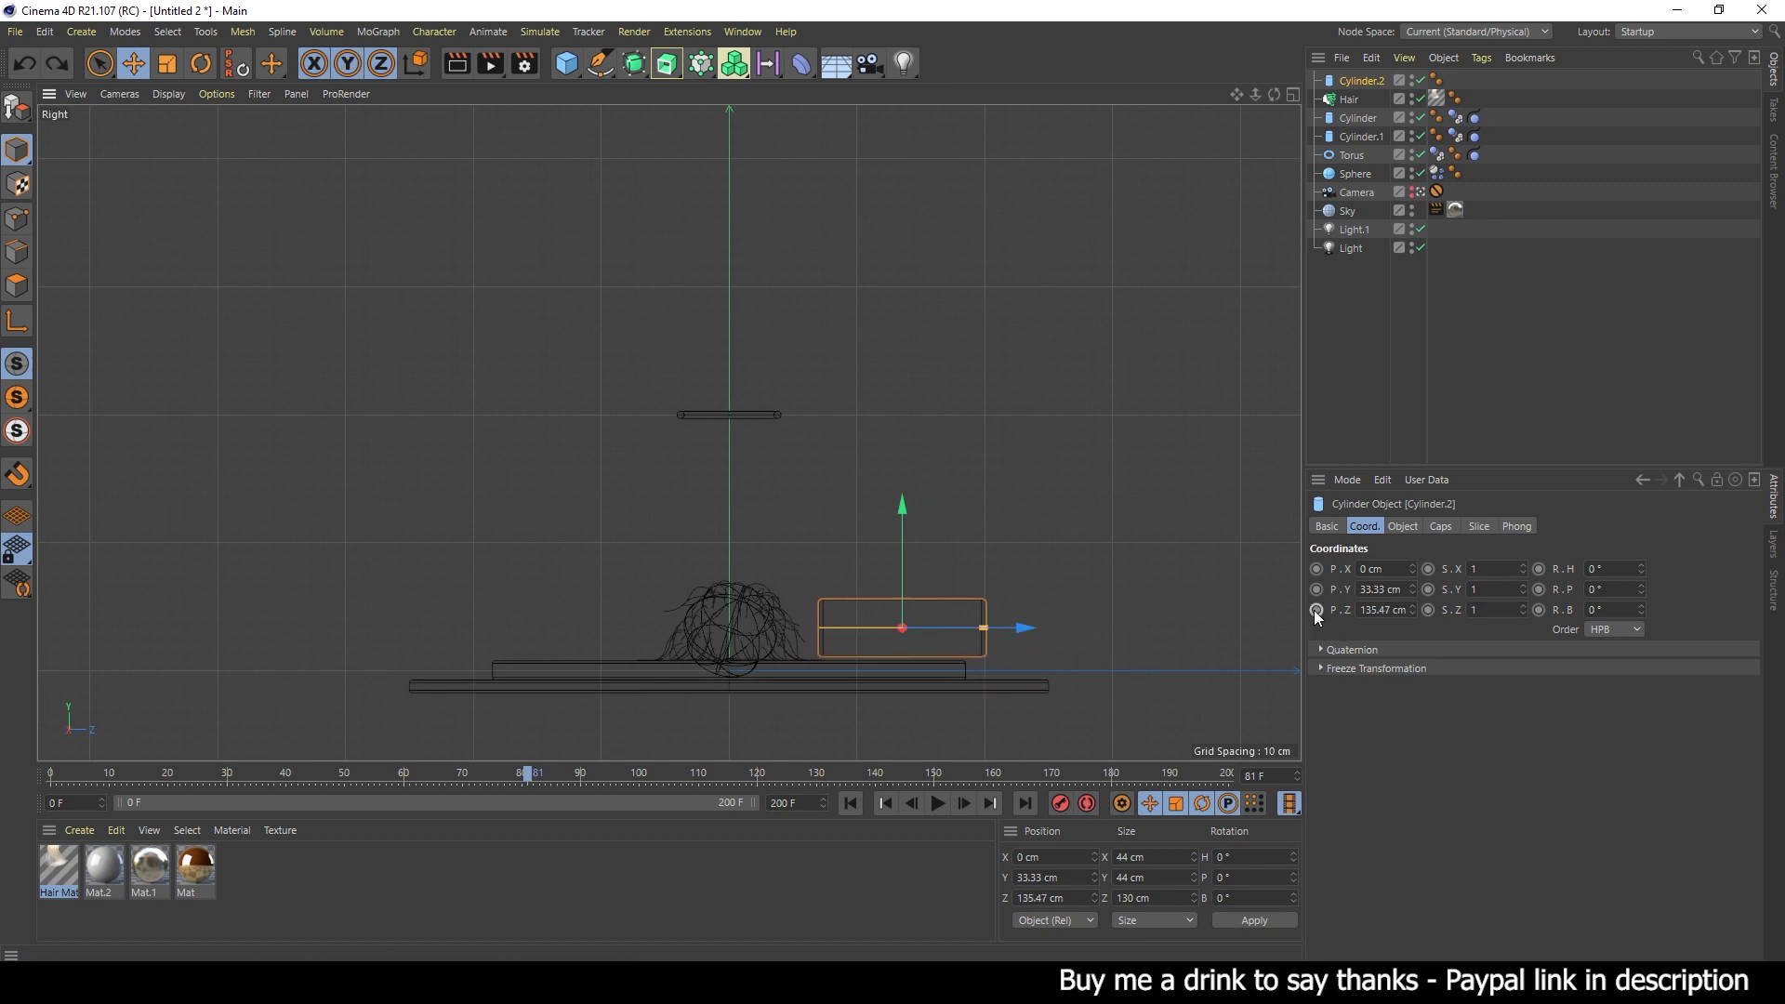
pyautogui.click(1315, 611)
# - At frame 90, slide Cylinder.2 under the sphere to Z 22.776 cm and keyframe it
pyautogui.click(640, 774)
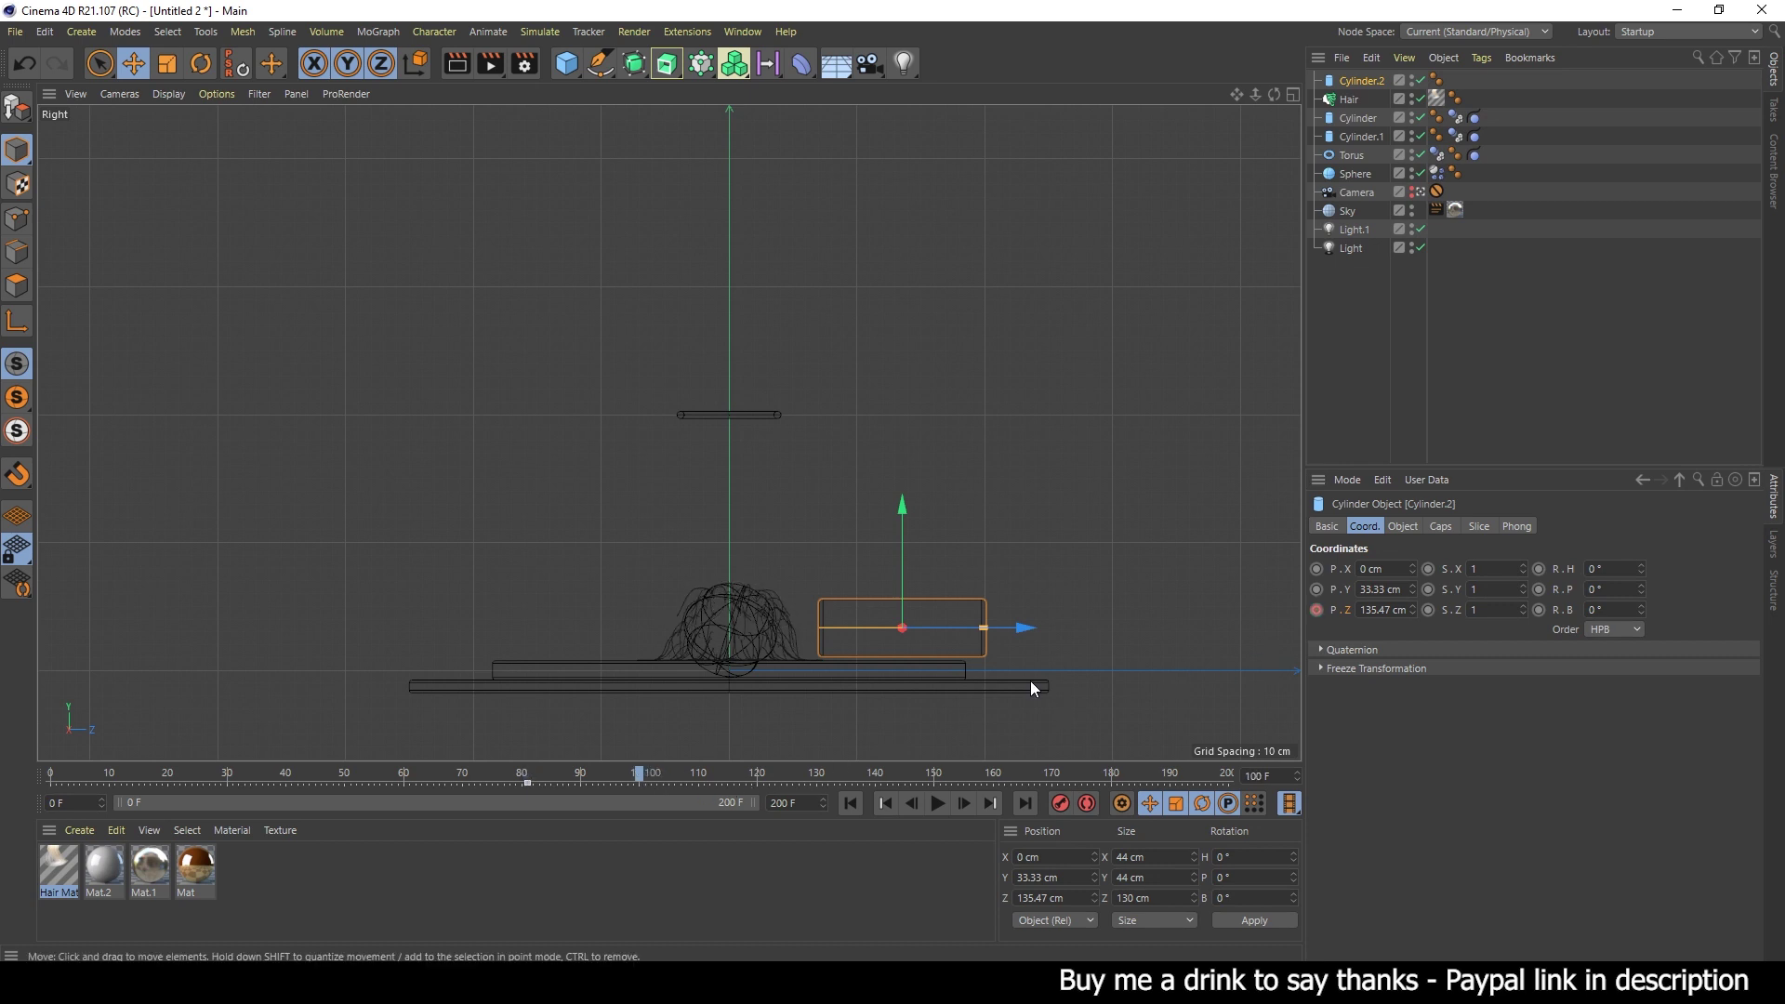
pyautogui.click(579, 777)
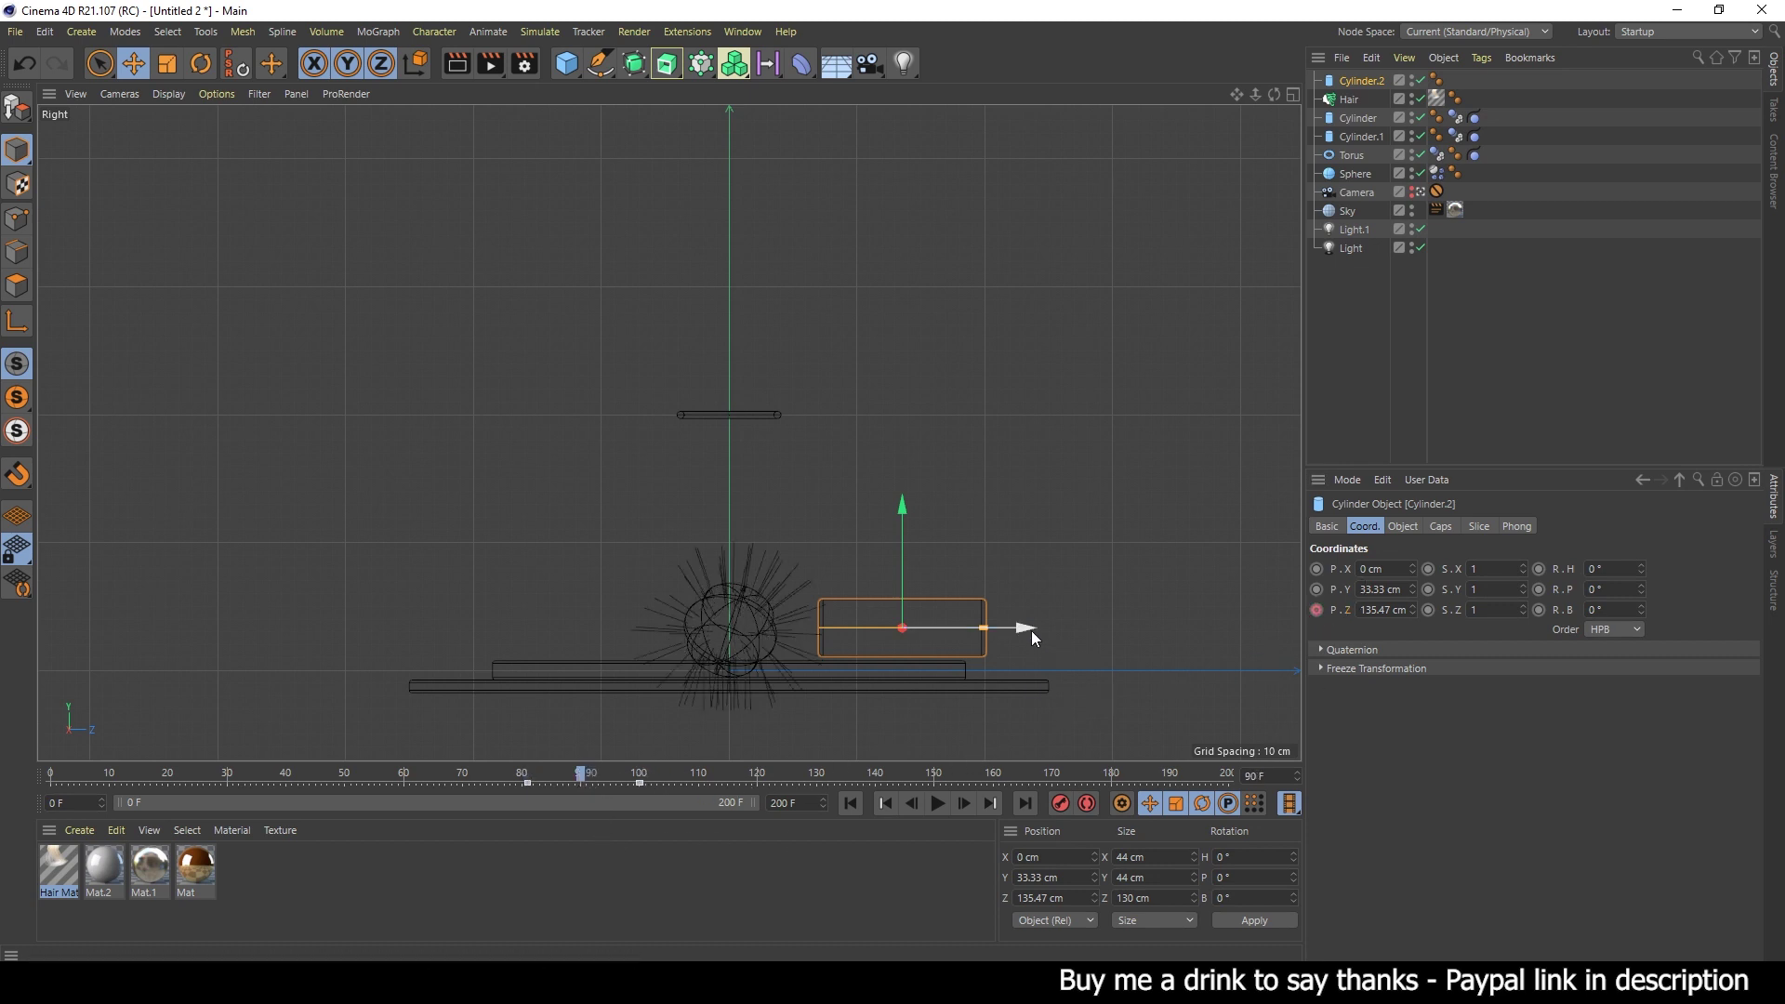
pyautogui.moveTo(1030, 630); pyautogui.dragTo(885, 640)
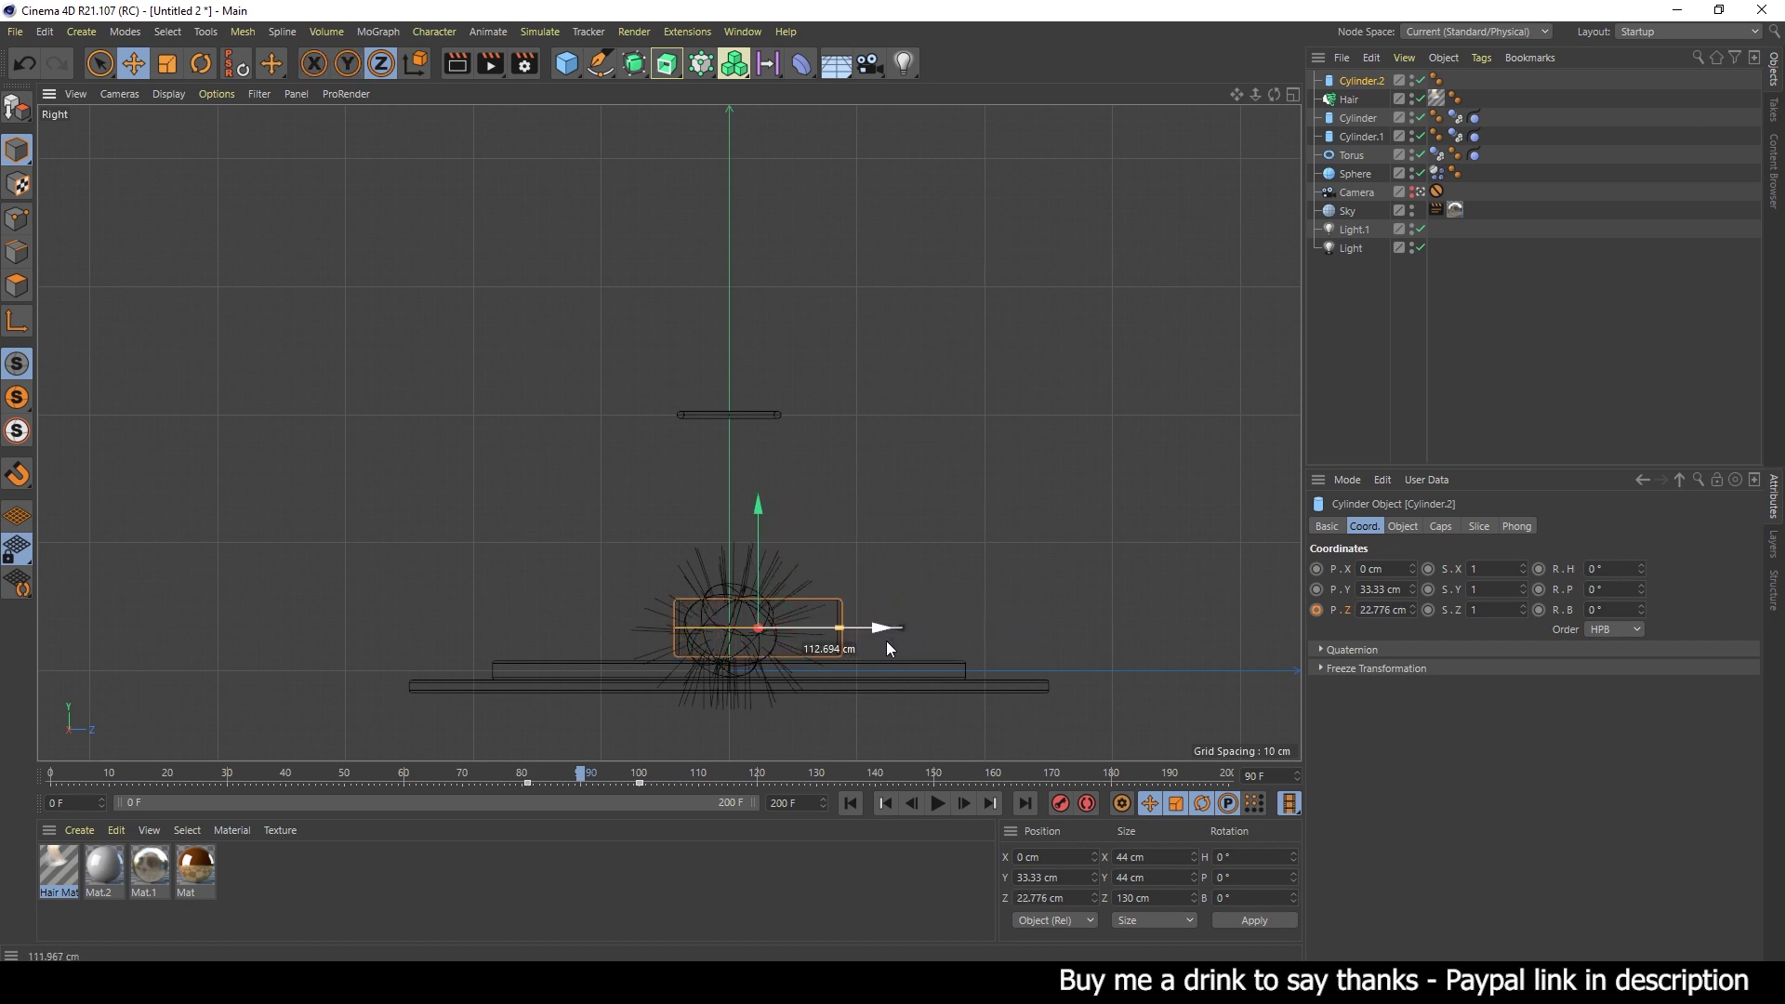
pyautogui.click(1318, 610)
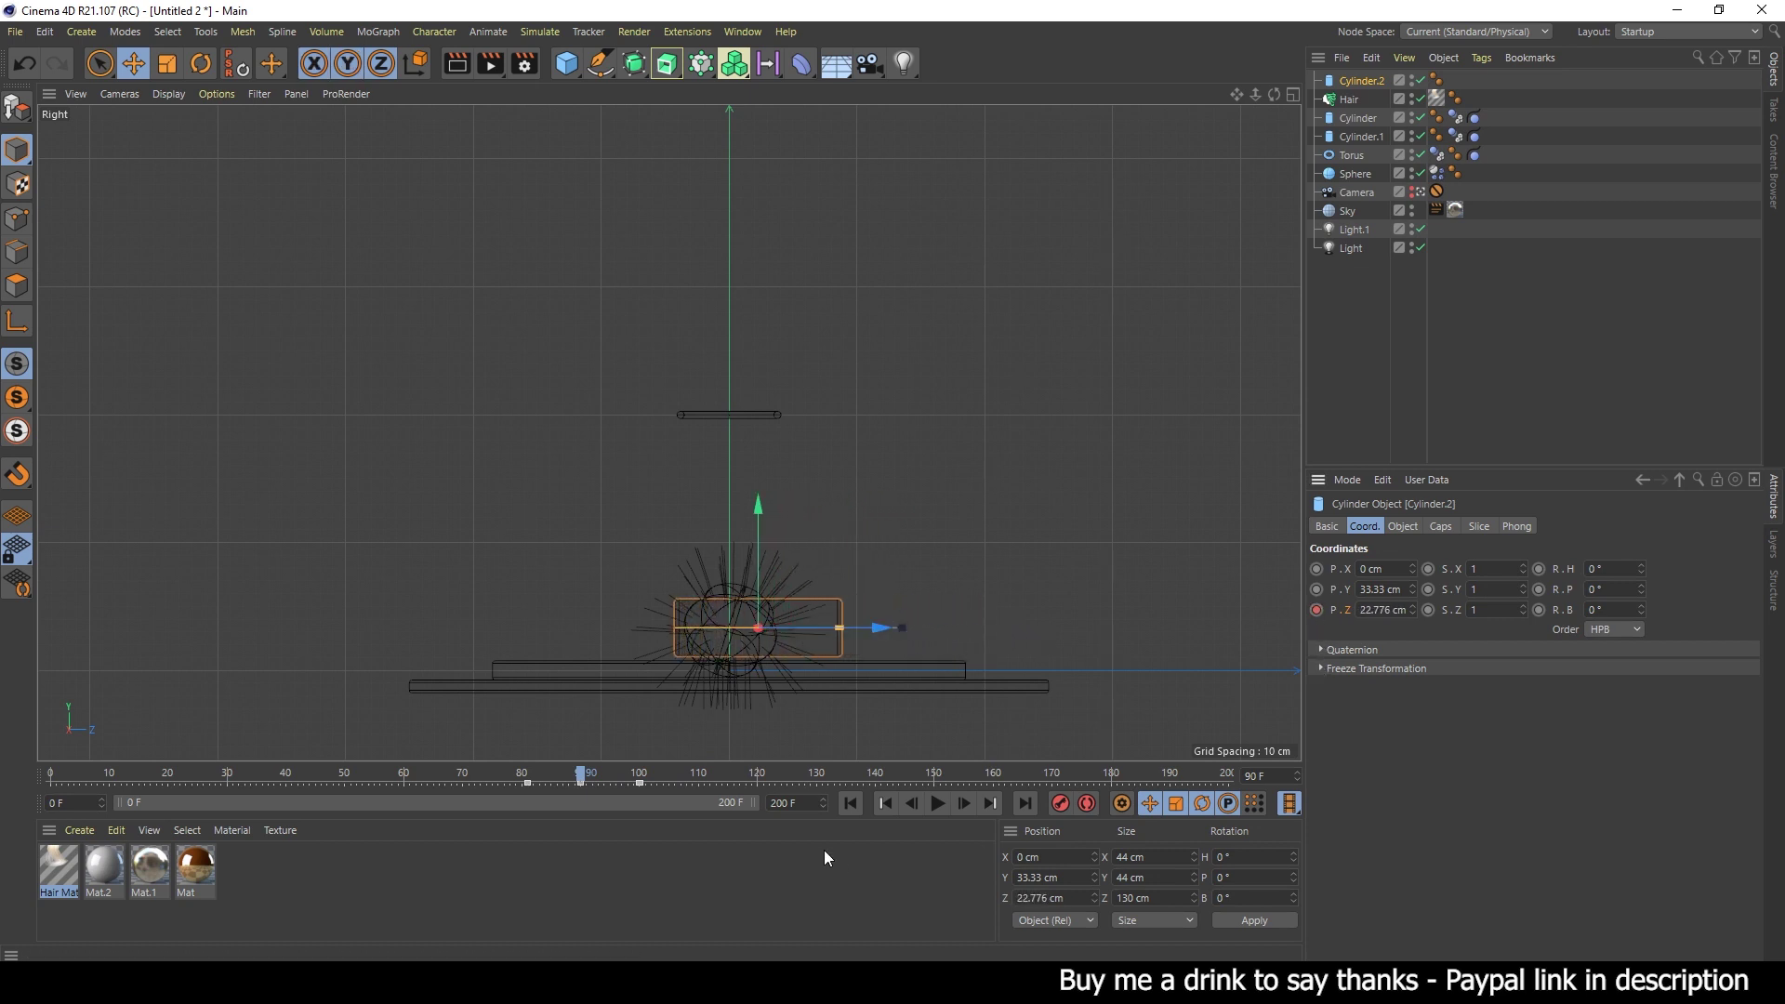
# - Replay the animation to frame 109 and zoom in on the sphere and cylinder
pyautogui.click(848, 806)
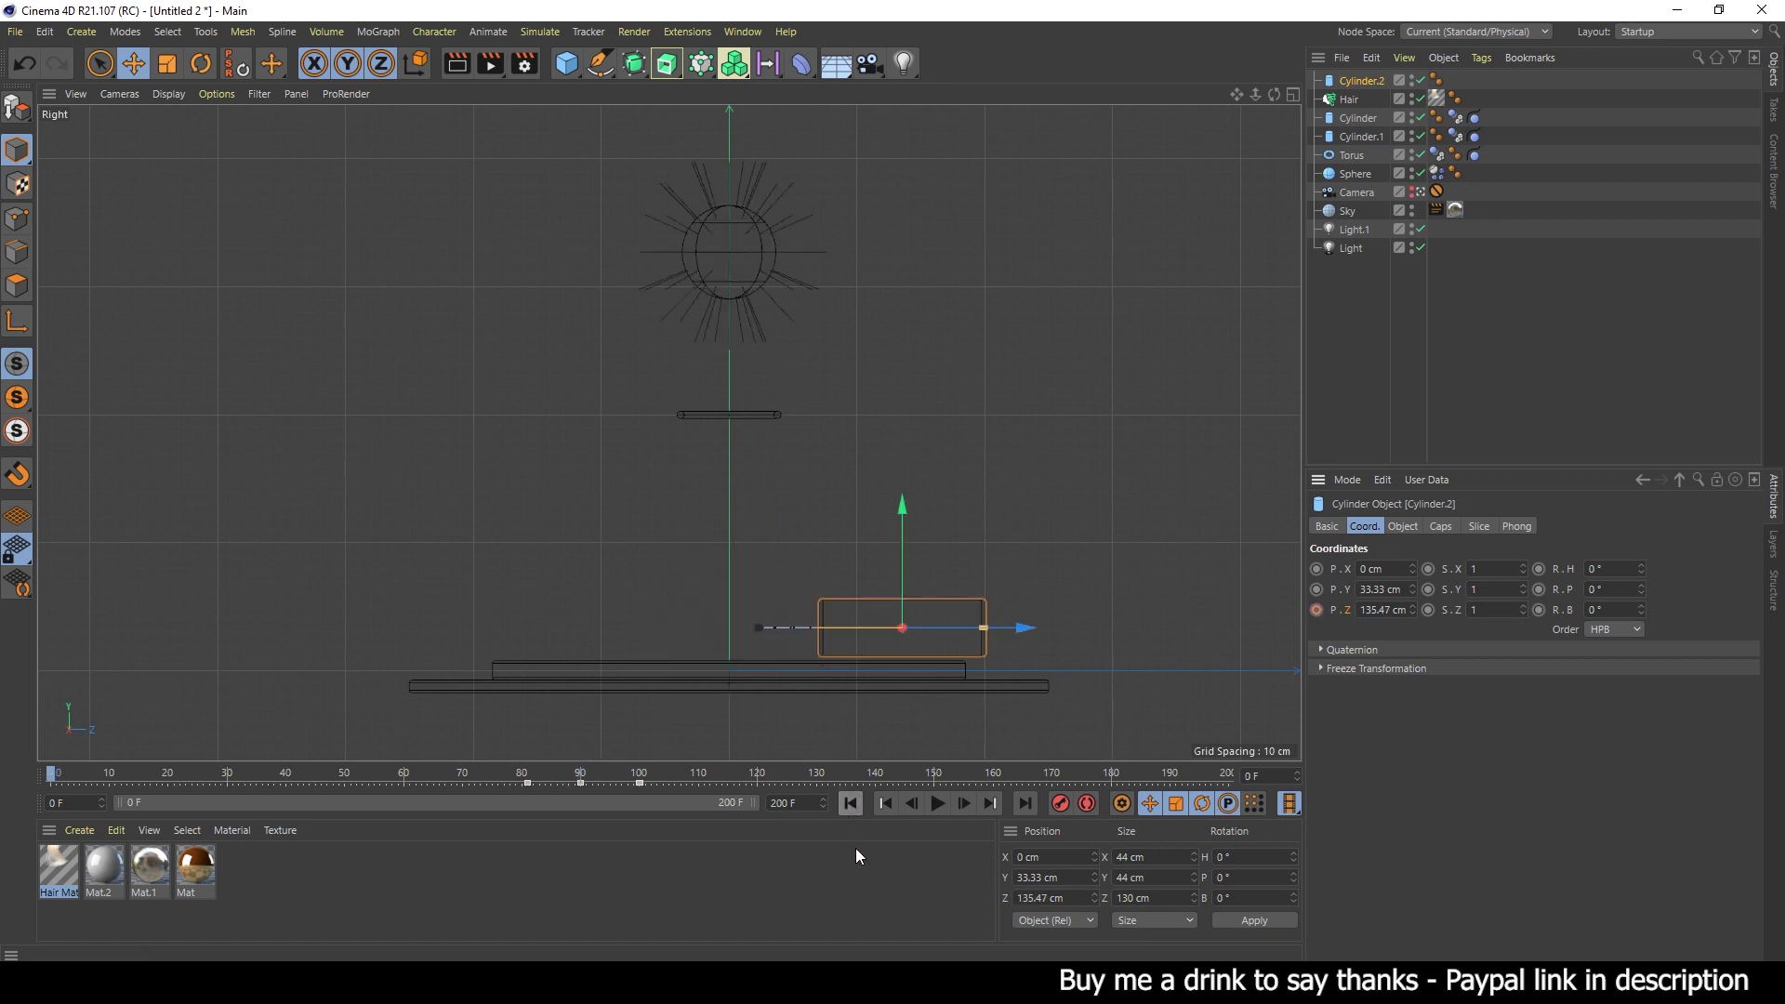
pyautogui.click(939, 803)
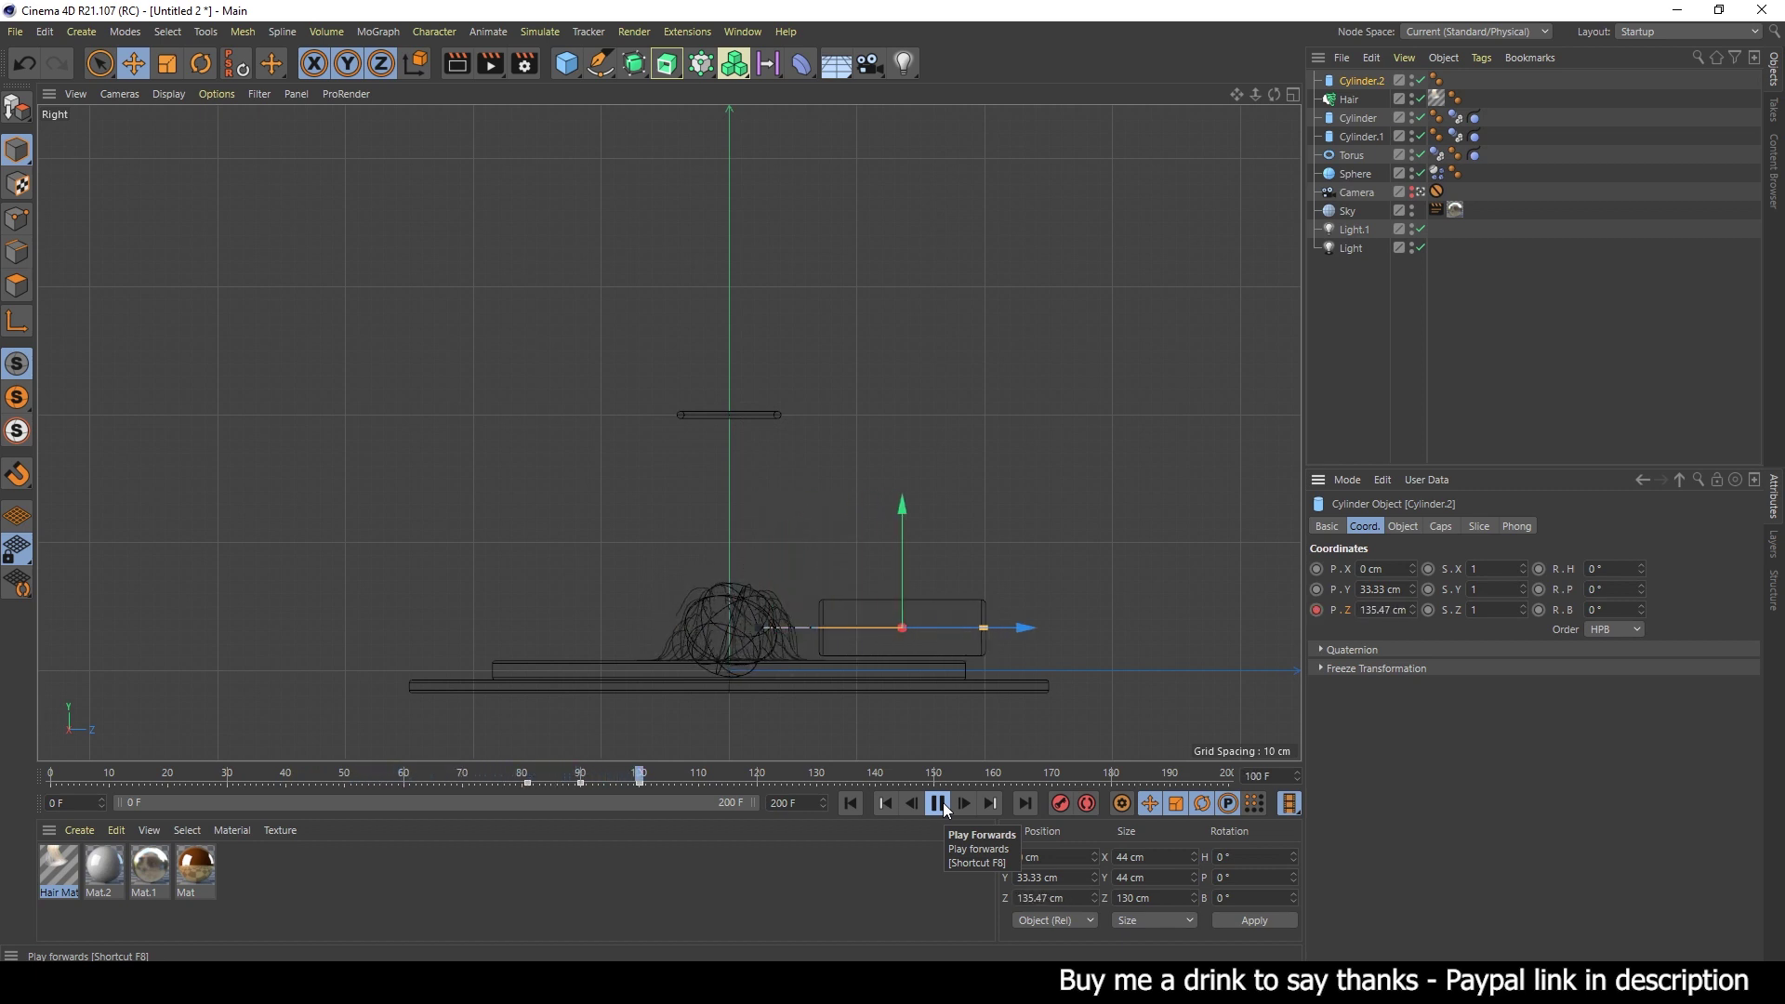
pyautogui.click(939, 803)
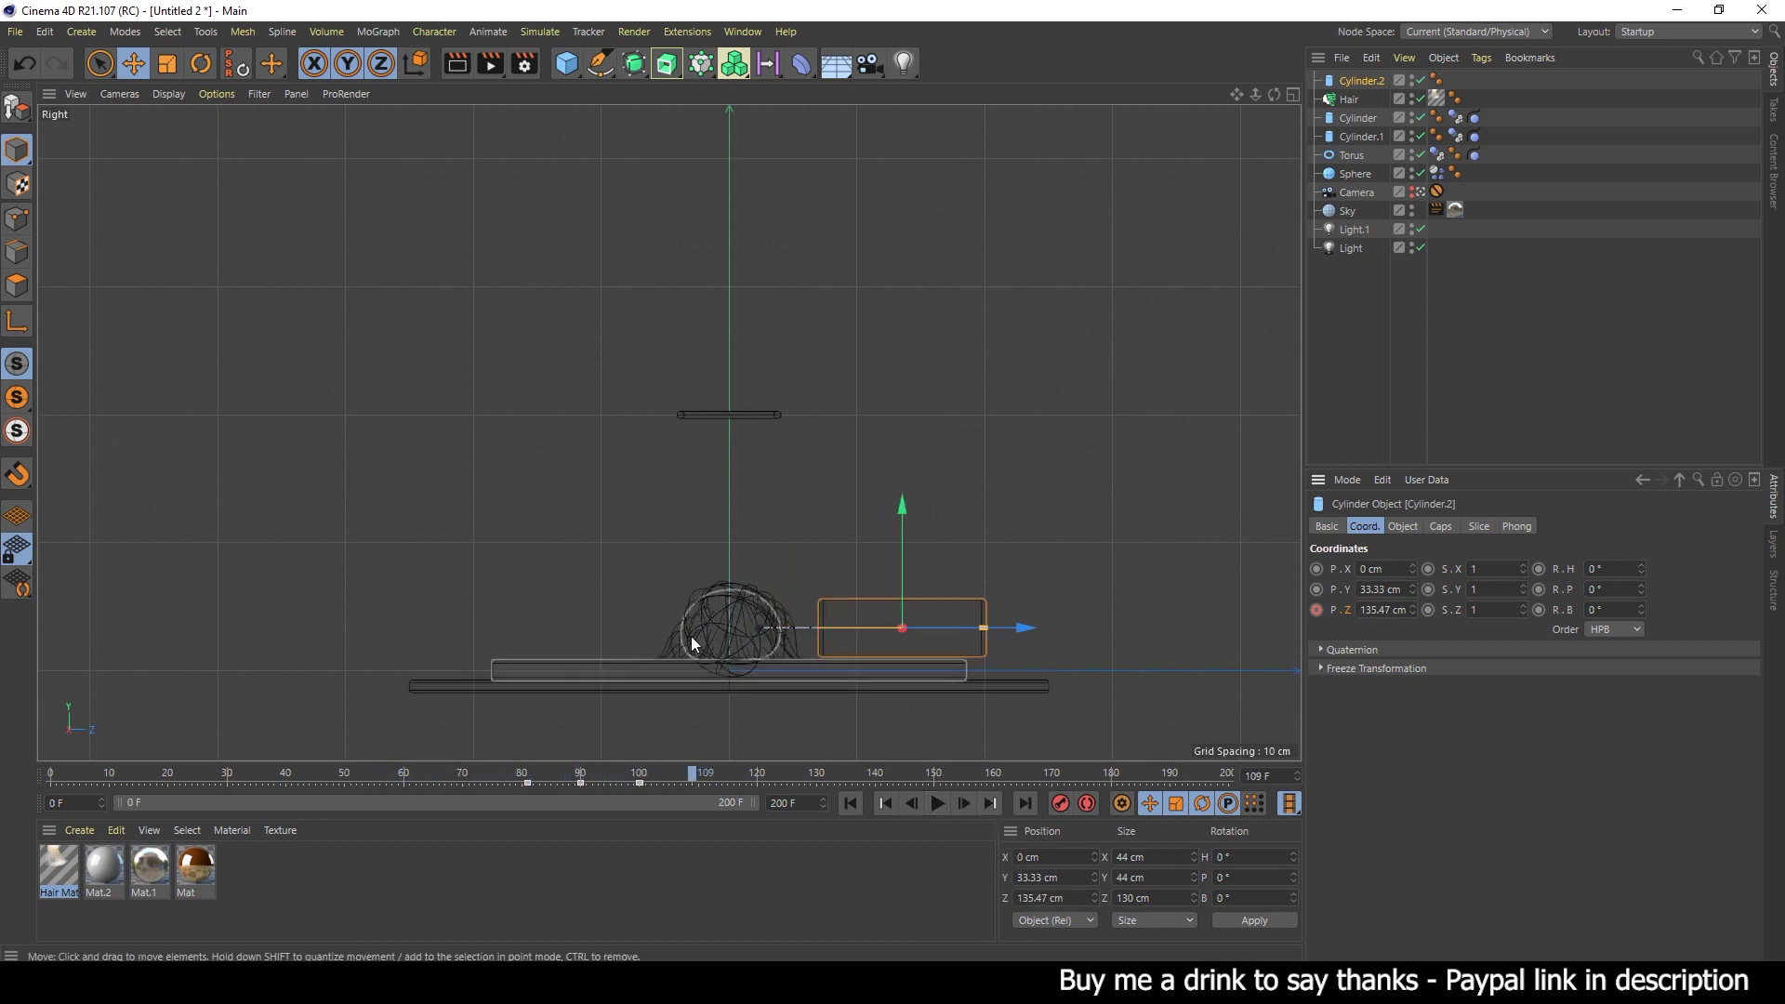
pyautogui.moveTo(810, 645)
pyautogui.keyDown('alt'); pyautogui.mouseDown(button='middle')
pyautogui.moveTo(761, 520)
pyautogui.moveTo(798, 562)
pyautogui.mouseUp(button='middle'); pyautogui.keyUp('alt')
pyautogui.scroll(3, 761, 521)
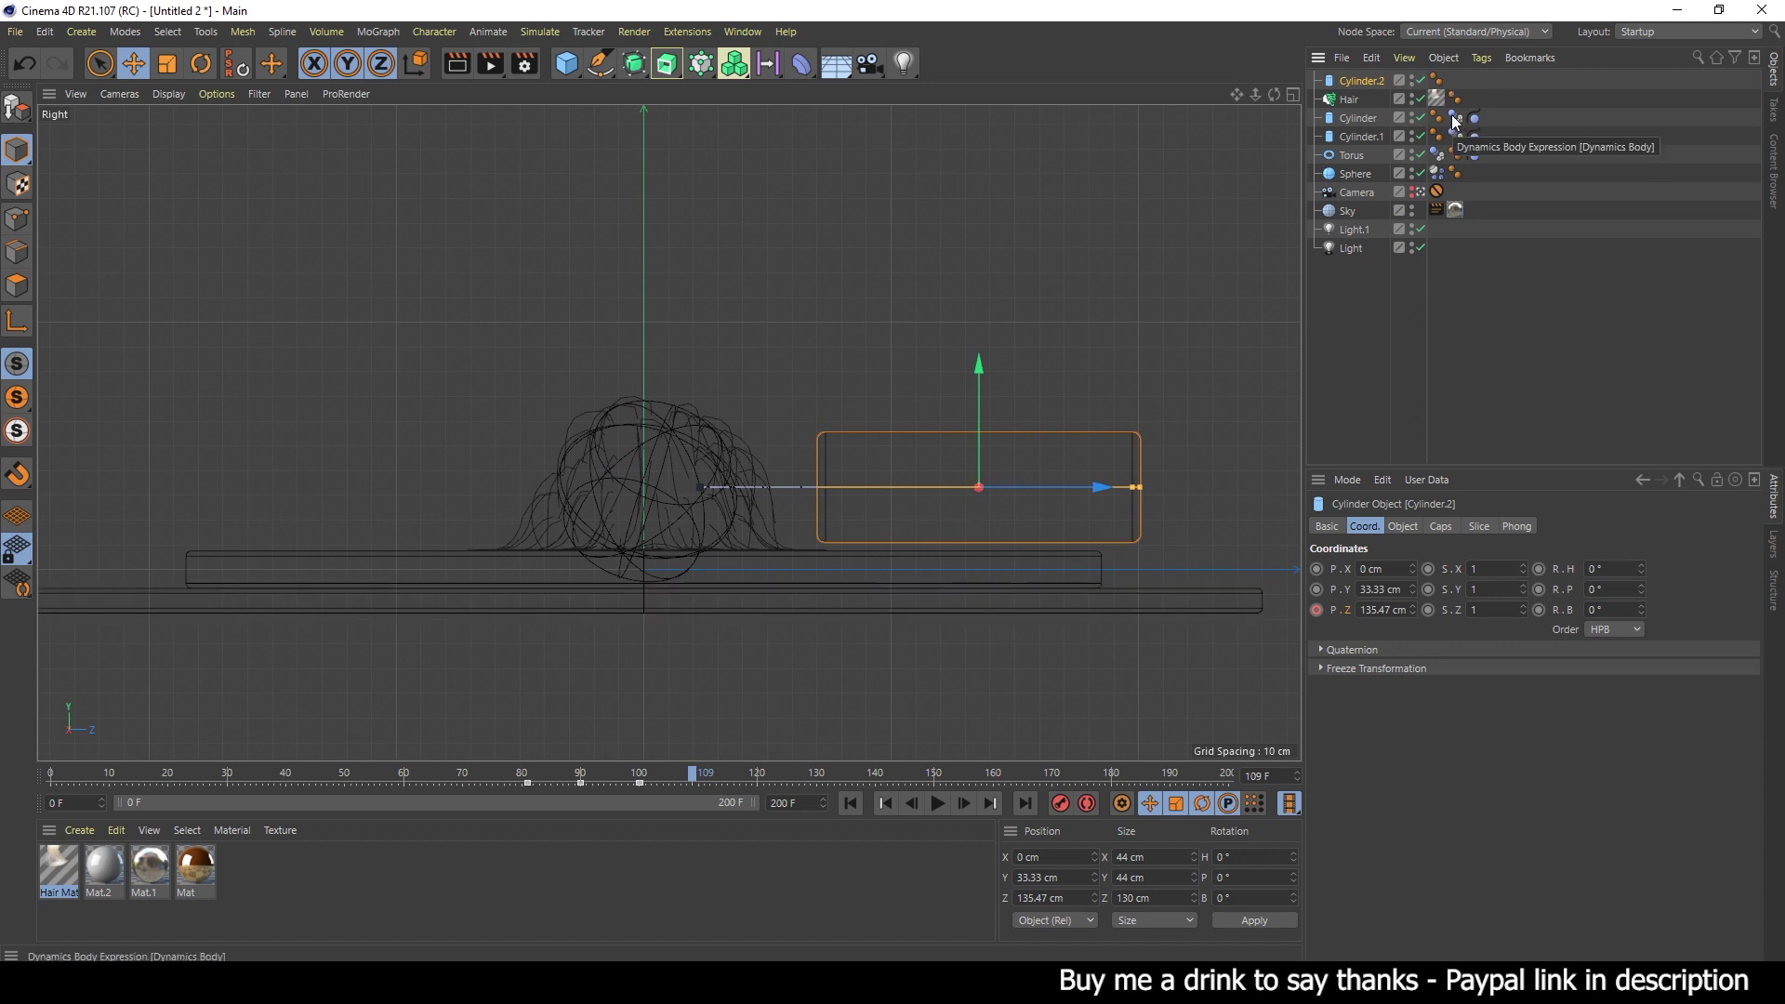
# - Copy the Cylinder's Dynamics Body tag onto Cylinder.2 and rewind to the first frame
pyautogui.keyDown('ctrl'); pyautogui.moveTo(1456, 122); pyautogui.dragTo(1449, 78); pyautogui.keyUp('ctrl')
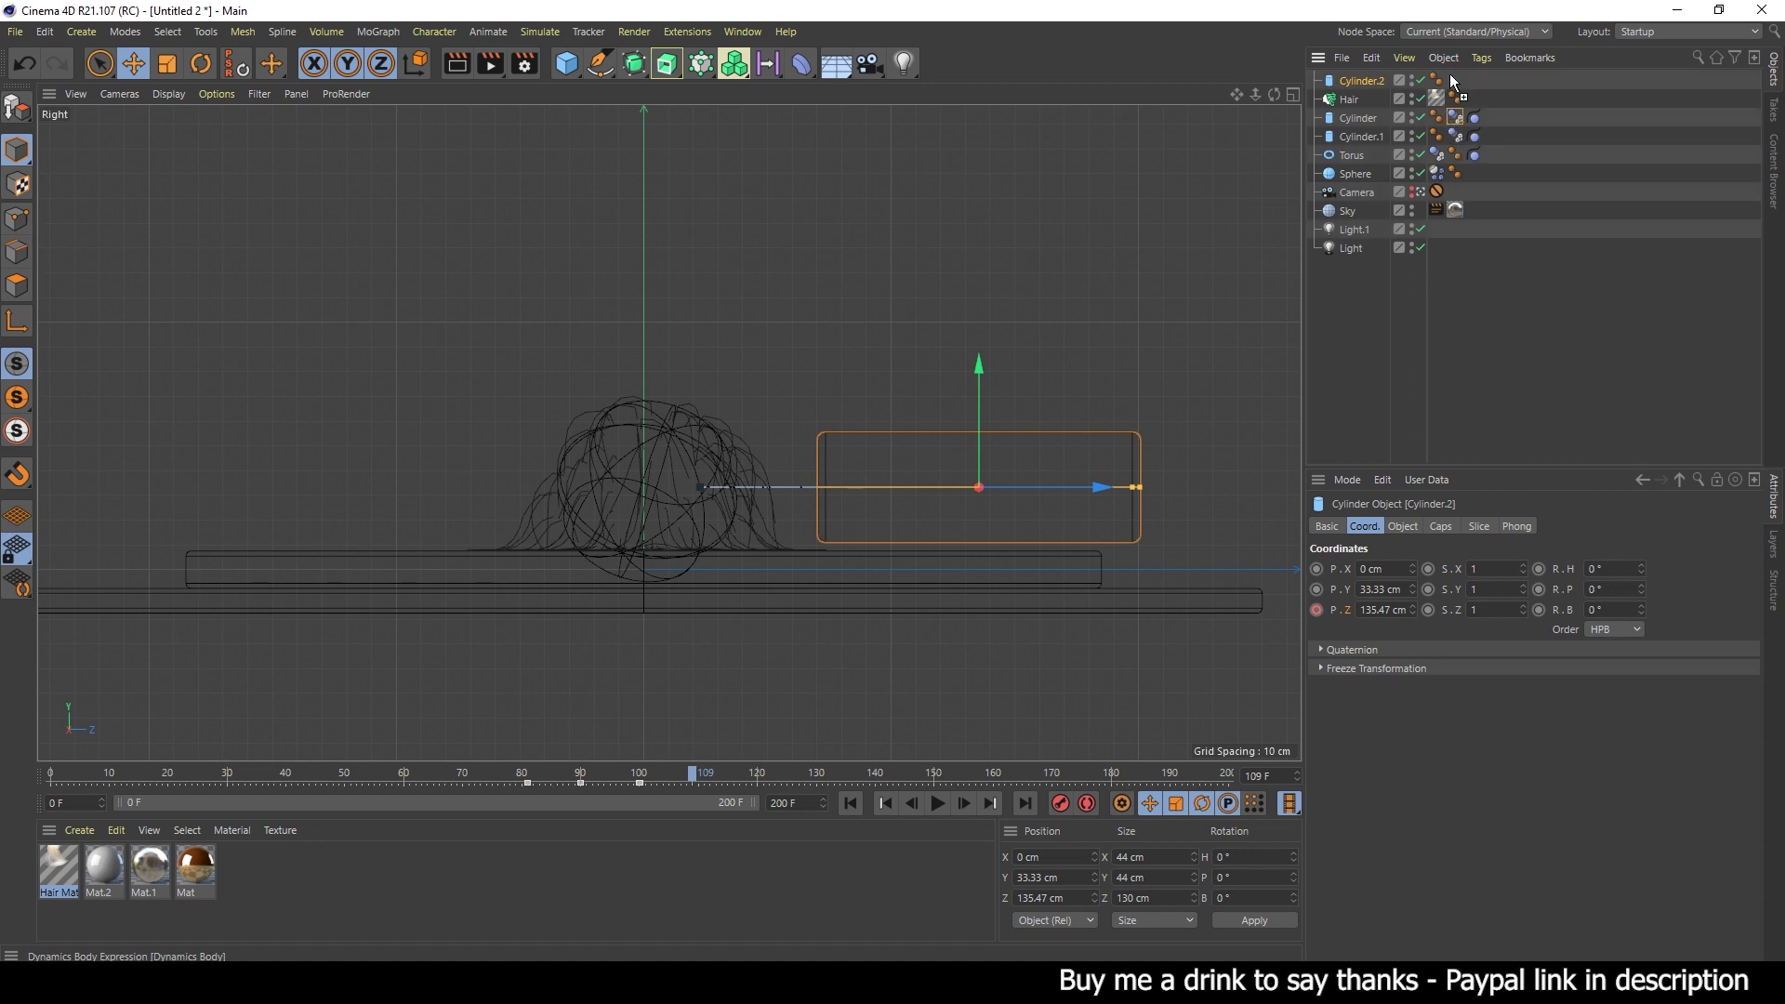
pyautogui.keyDown('ctrl'); pyautogui.moveTo(1452, 80); pyautogui.dragTo(1452, 81); pyautogui.keyUp('ctrl')
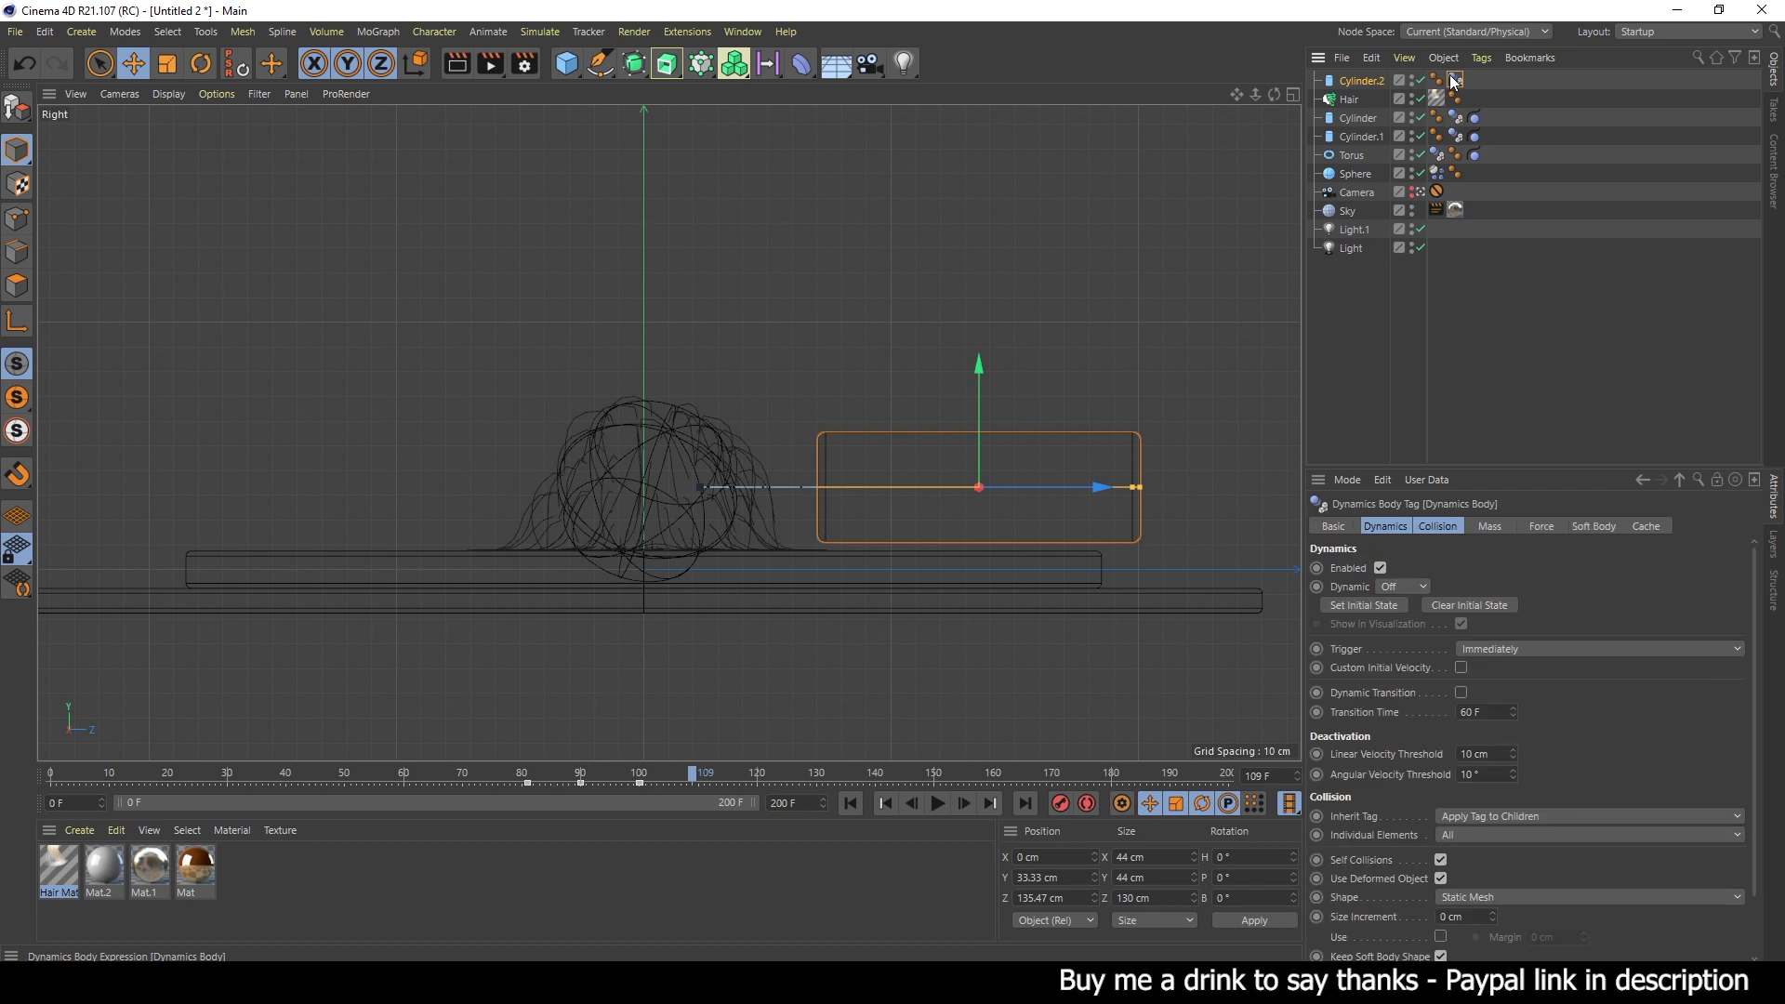
pyautogui.click(850, 804)
# - Replay the hair simulation from the start, stop it, and show the four-view layout
pyautogui.scroll(-4, 867, 589)
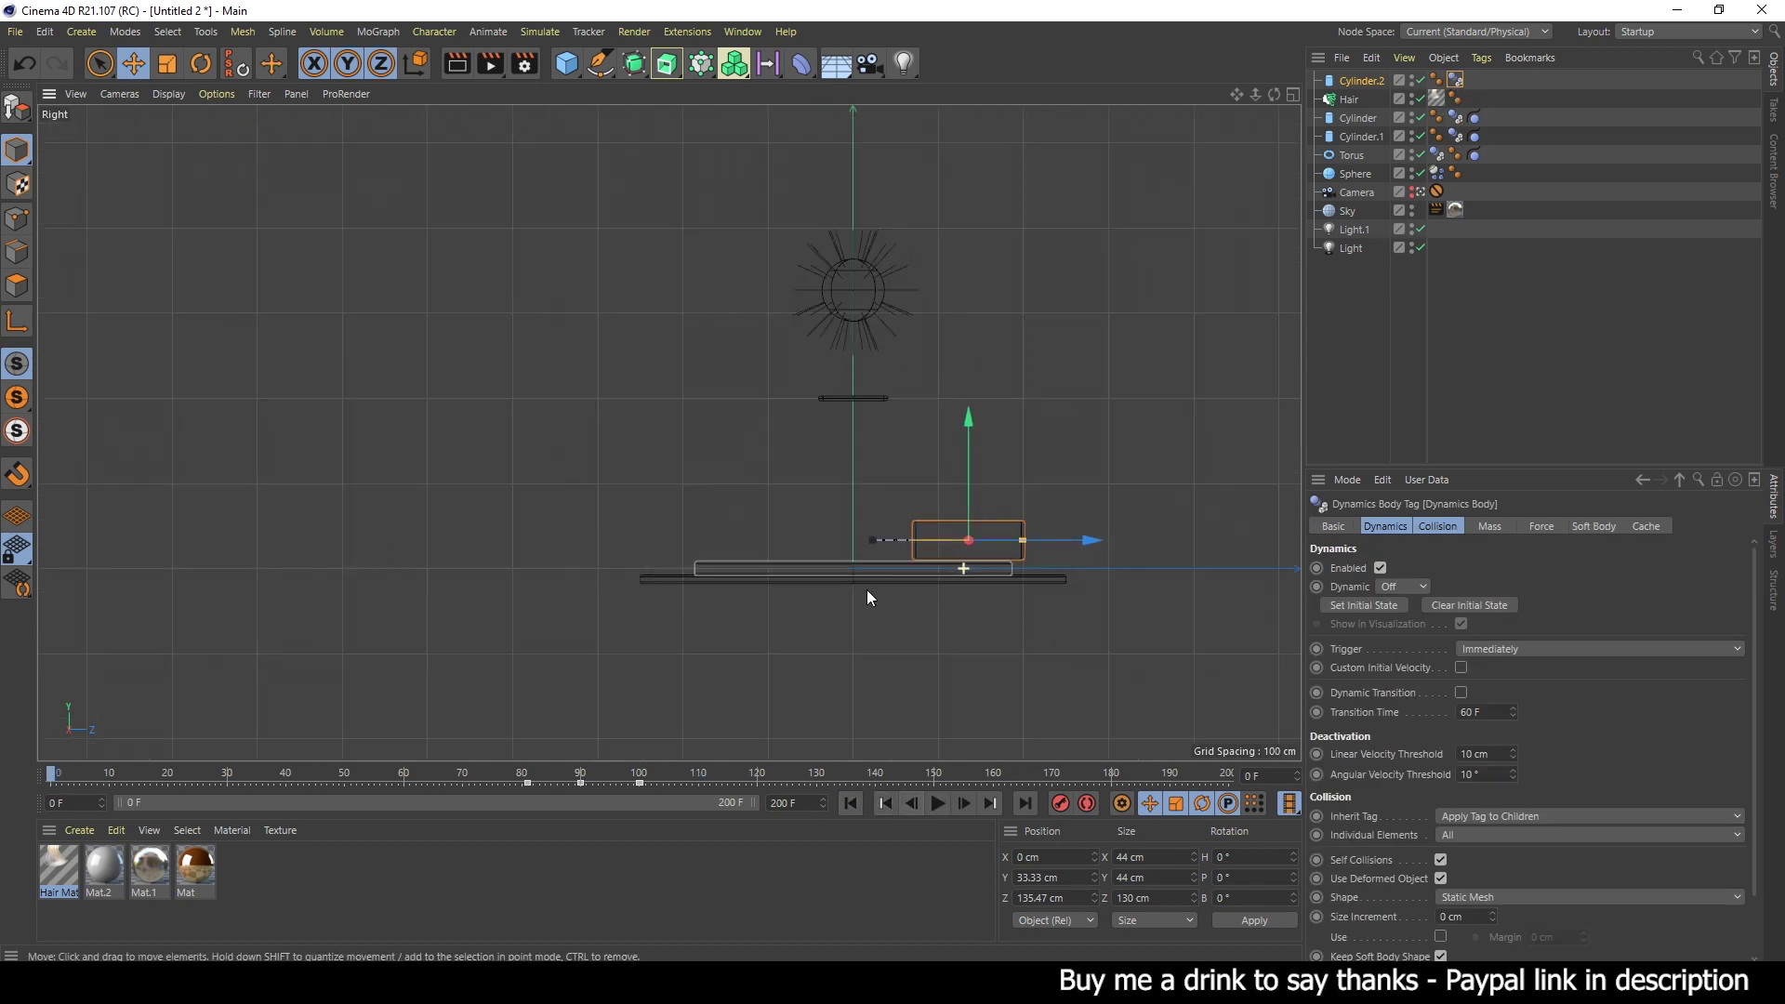
pyautogui.scroll(-1, 918, 587)
pyautogui.click(935, 805)
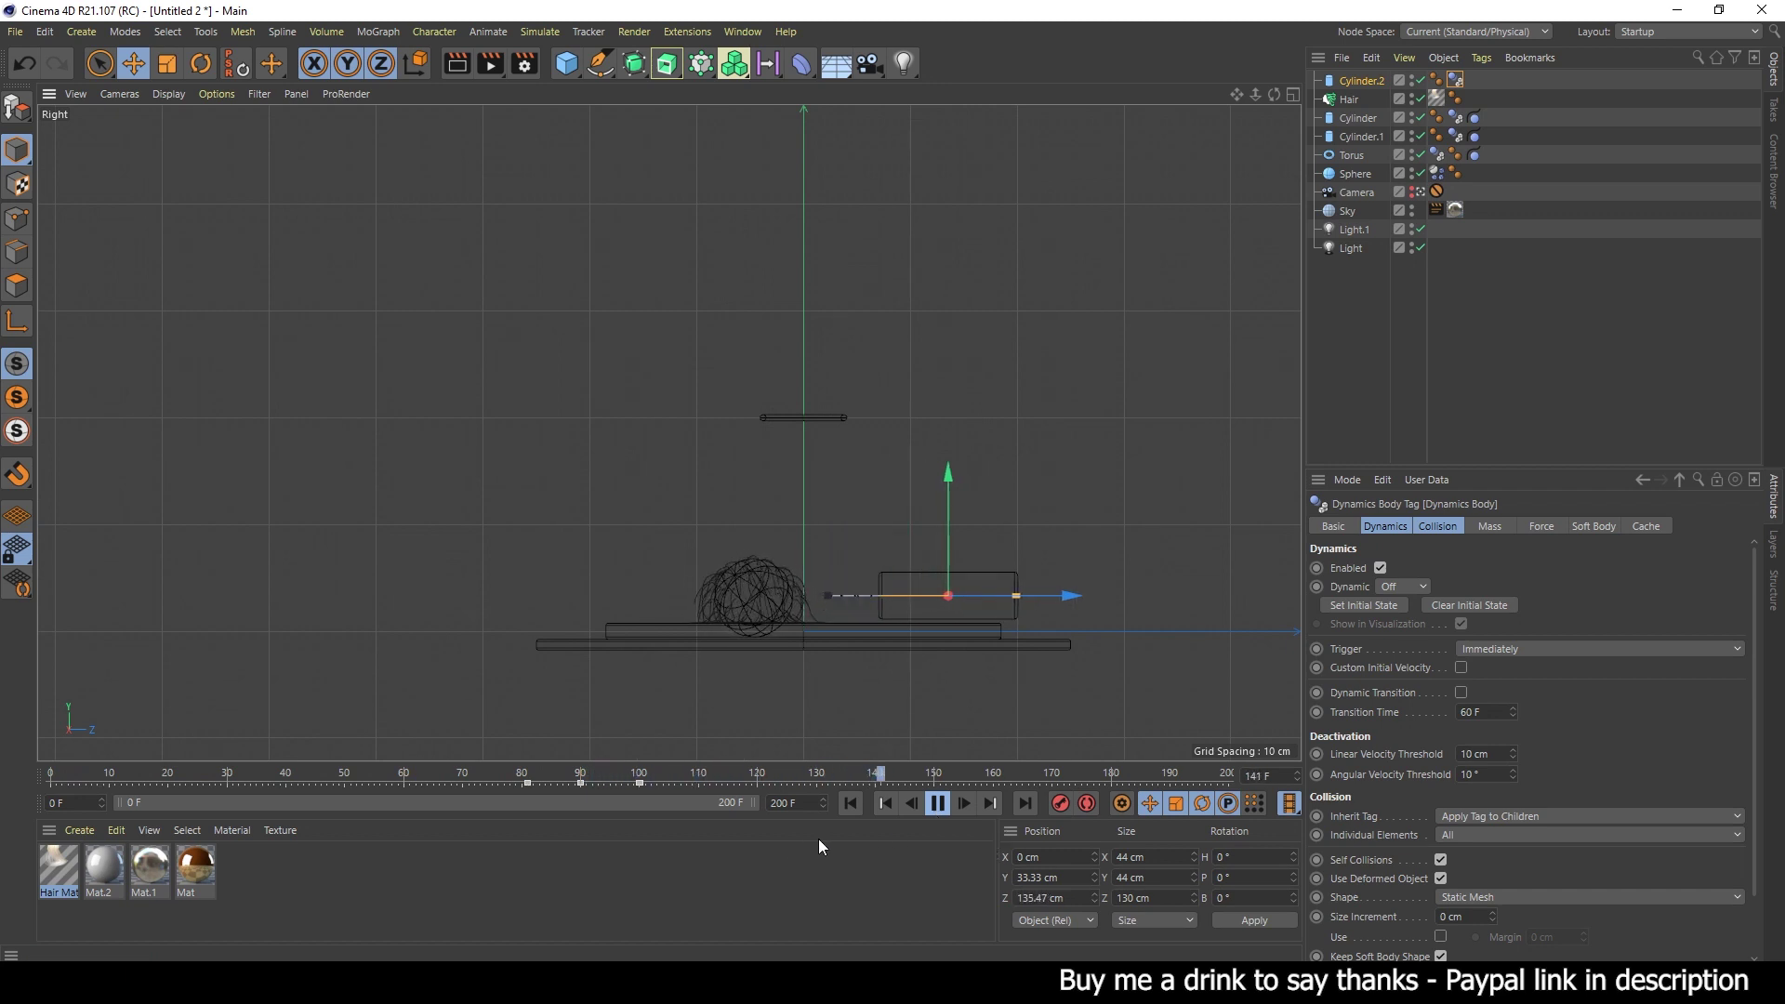
pyautogui.press('F8')
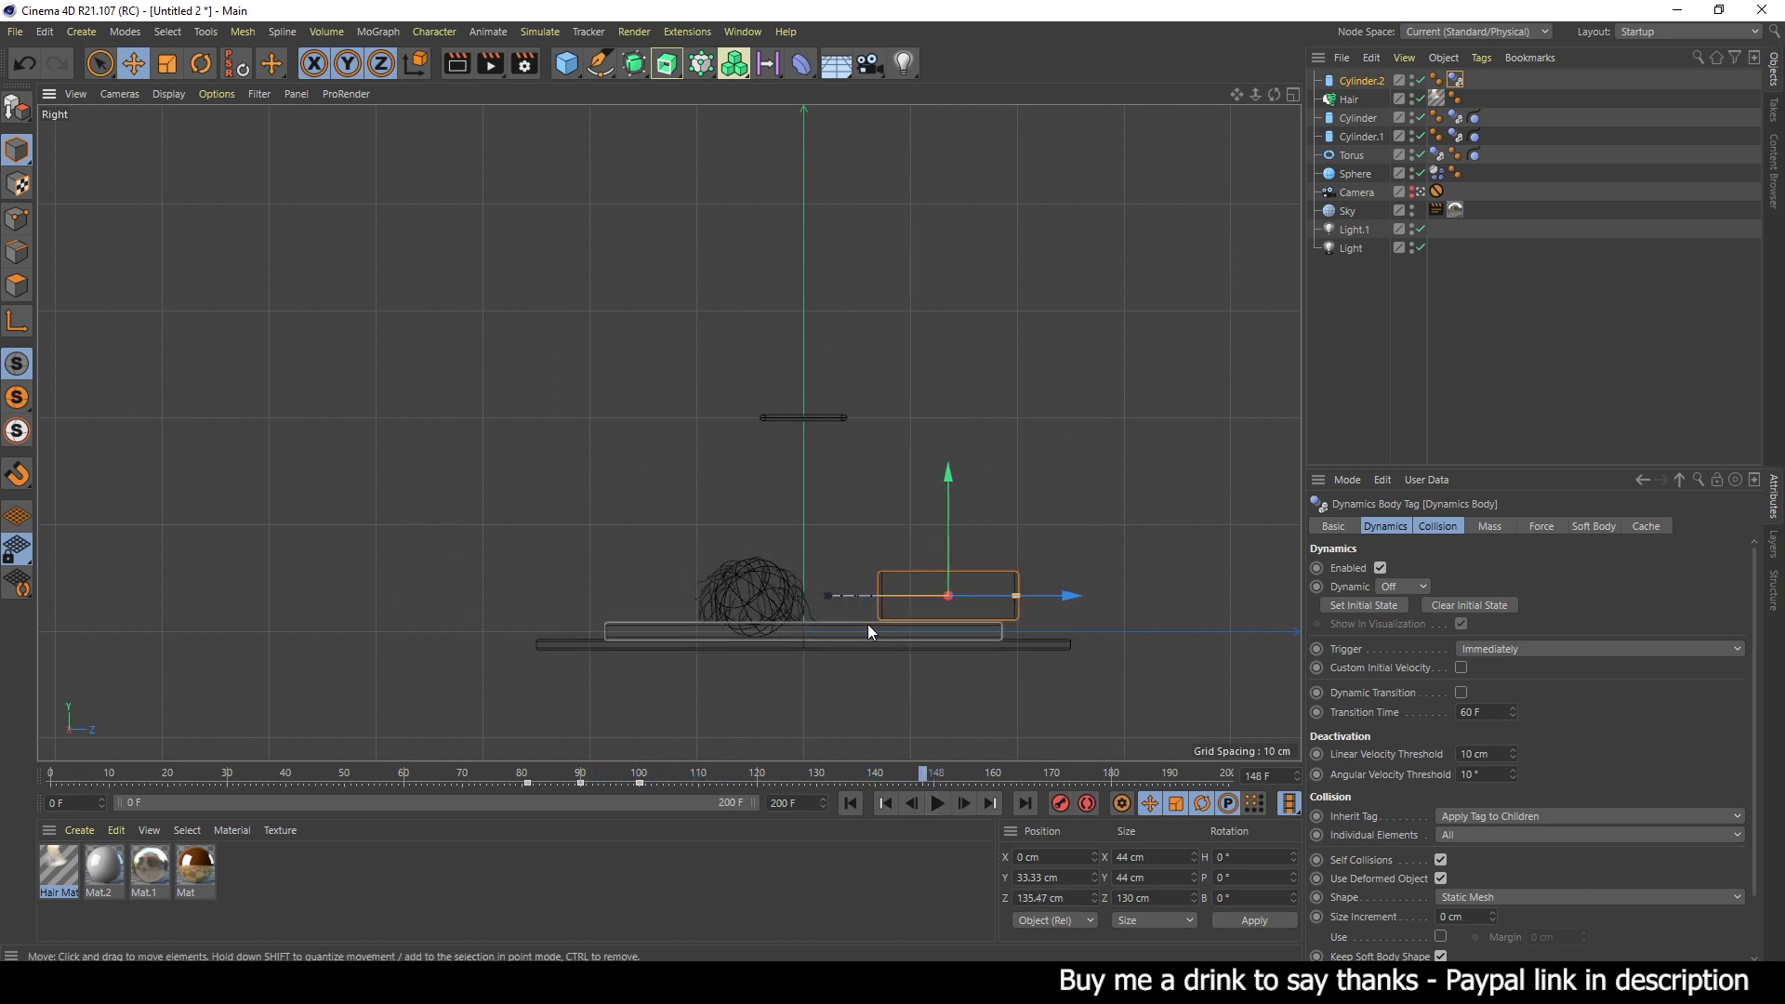
pyautogui.middleClick(908, 693)
# - Maximise the Perspective view and replay the simulation, stopping at frame 123
pyautogui.middleClick(465, 360)
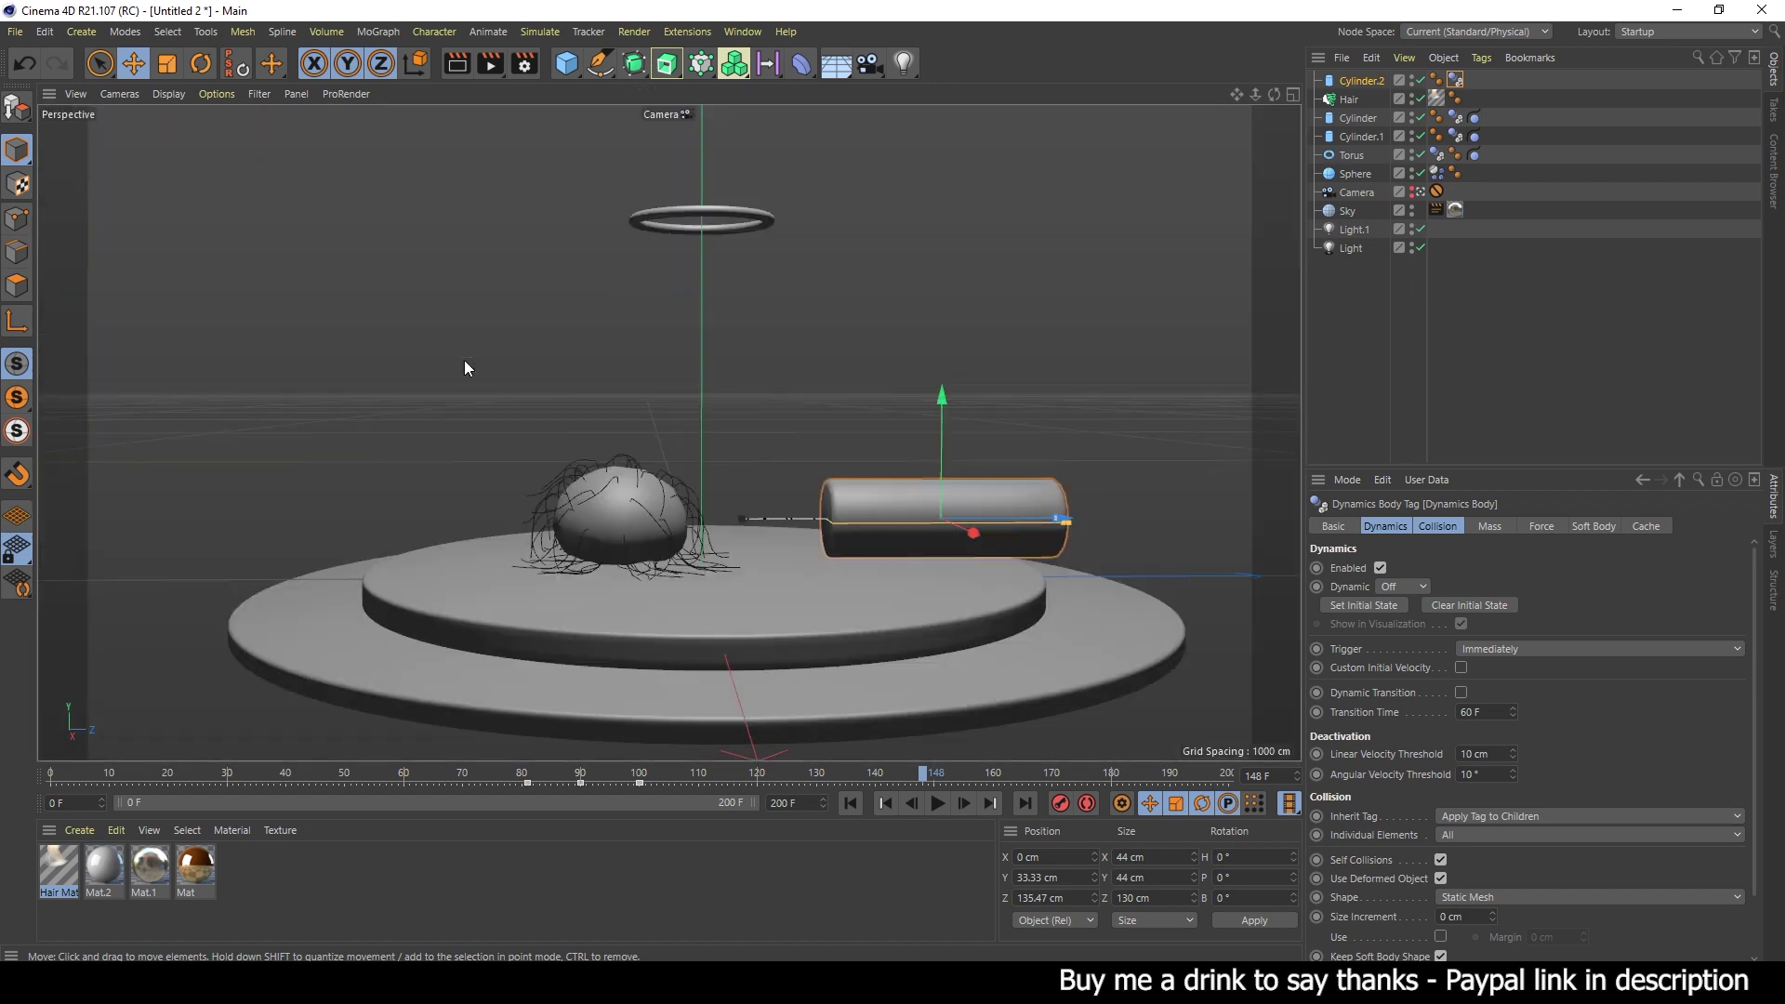
pyautogui.click(852, 804)
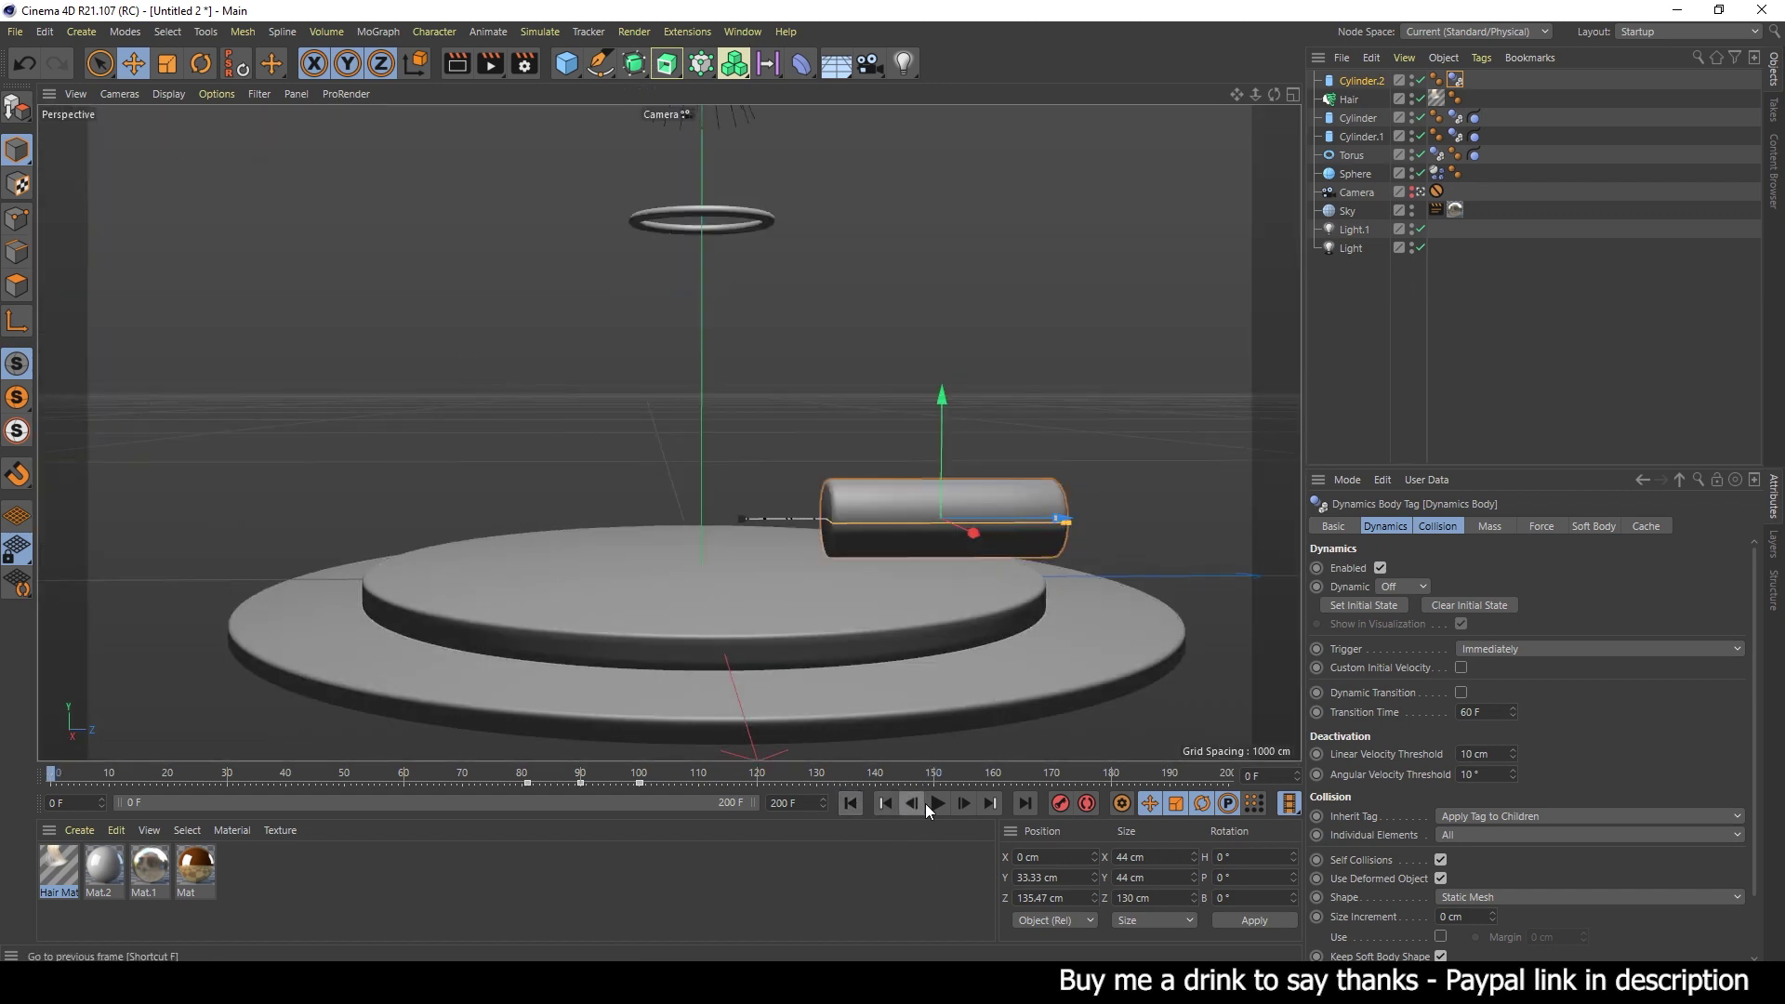
pyautogui.click(937, 803)
pyautogui.click(1354, 411)
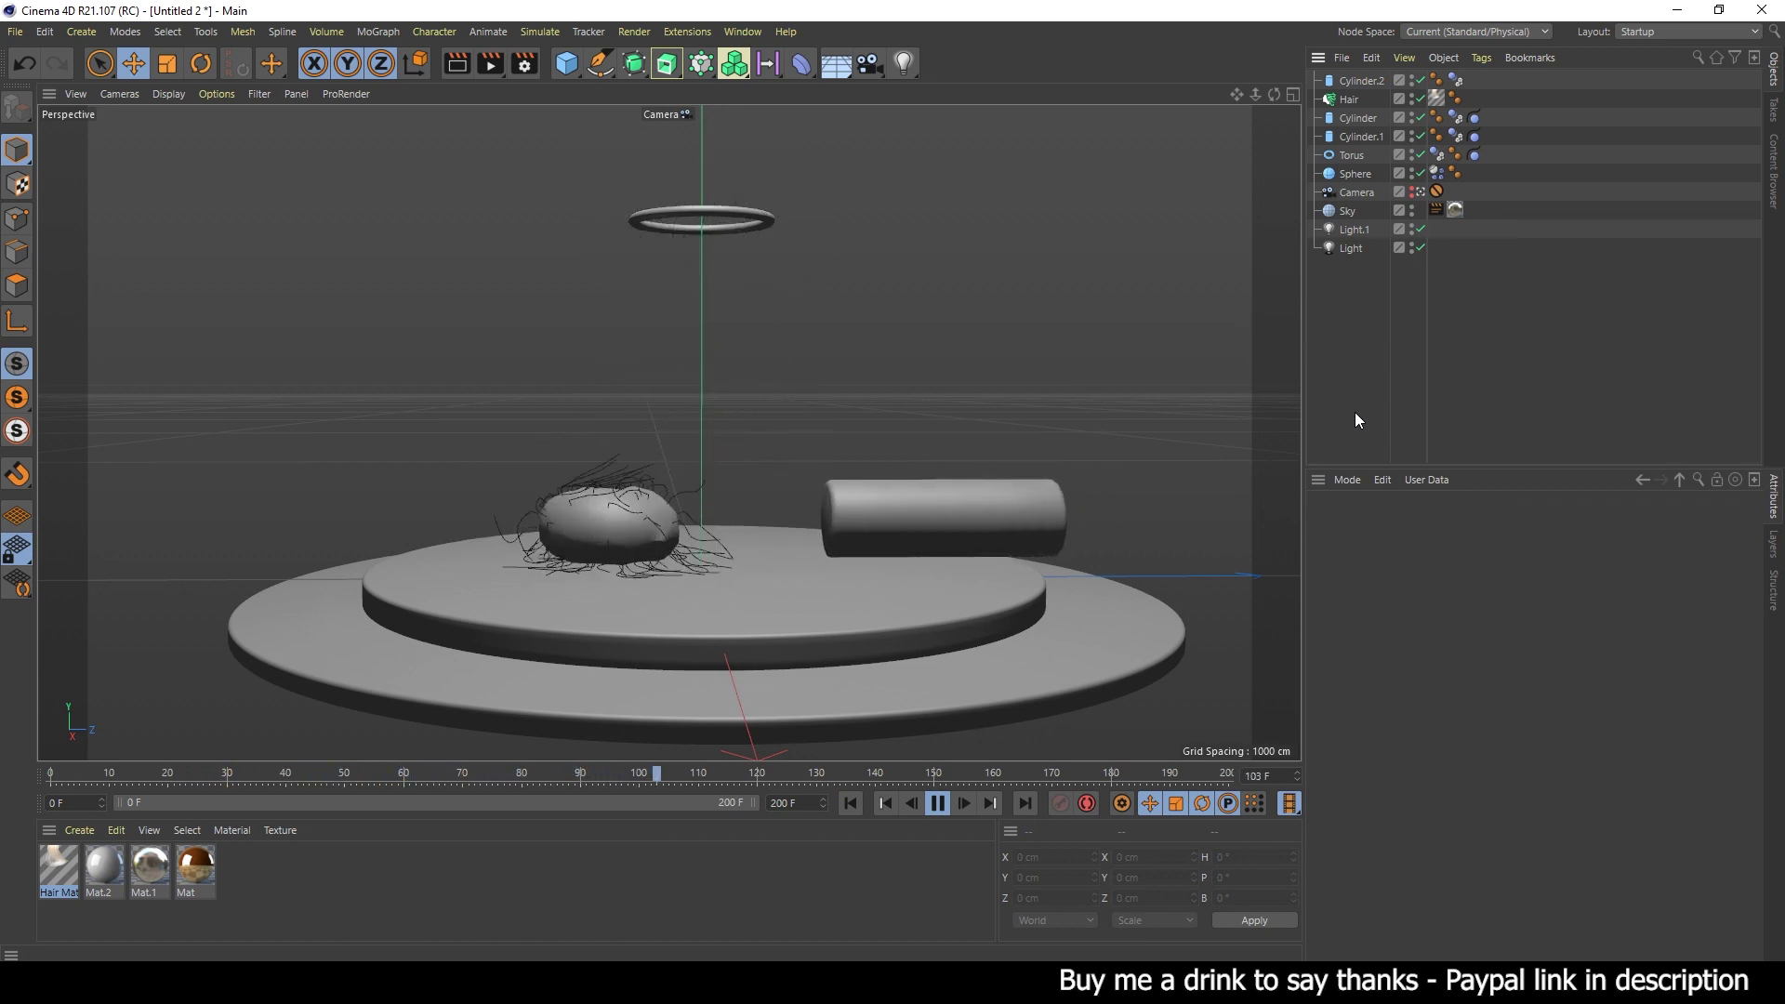
pyautogui.click(937, 803)
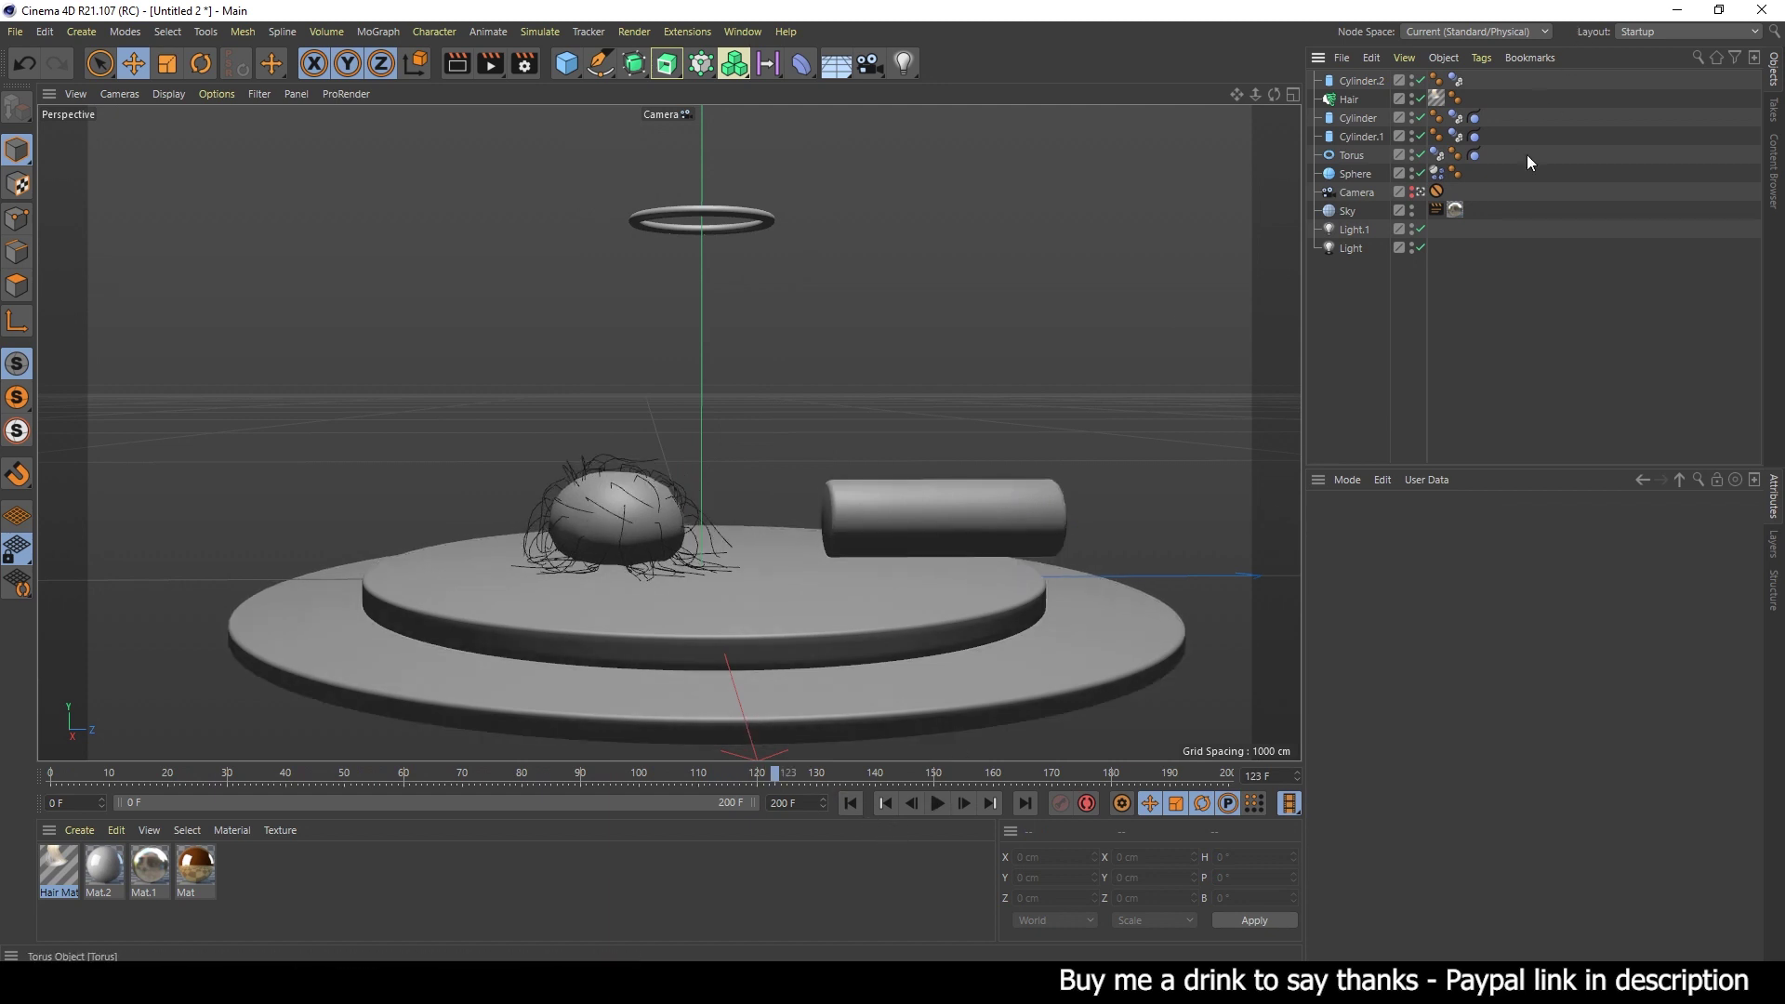
# - Inspect both cylinders' Dynamics Body tags, then clear the selection
pyautogui.click(1456, 81)
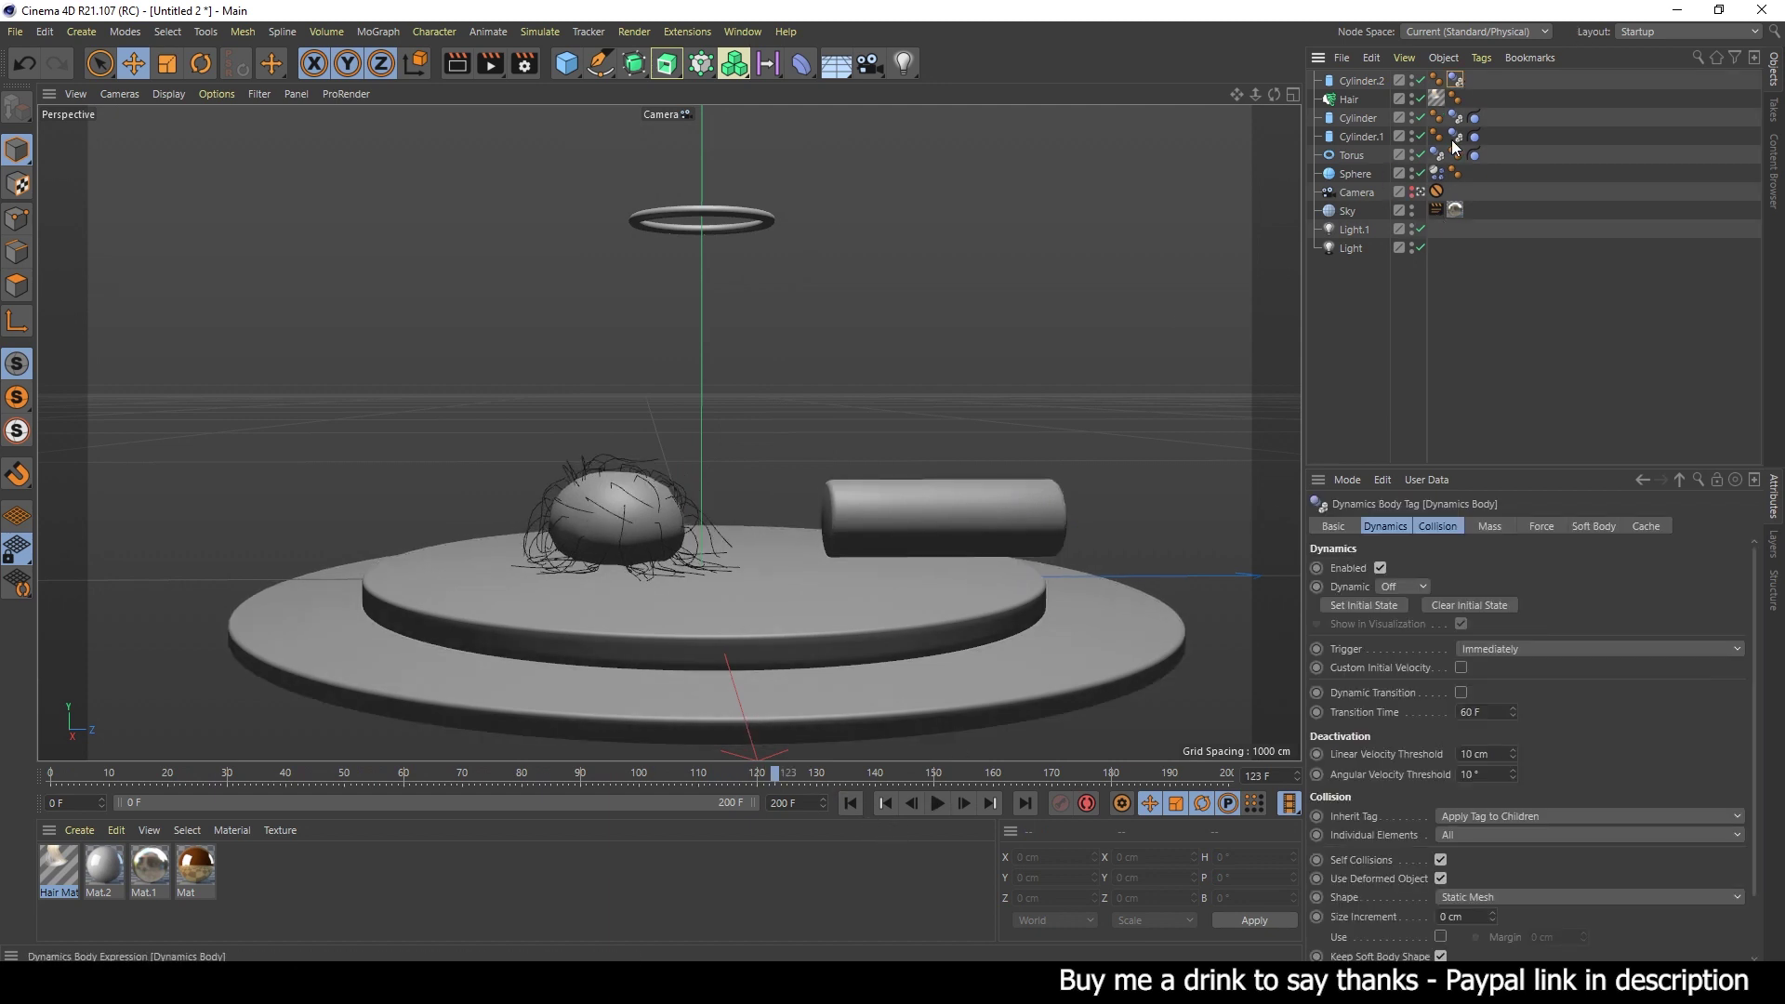
pyautogui.click(1456, 118)
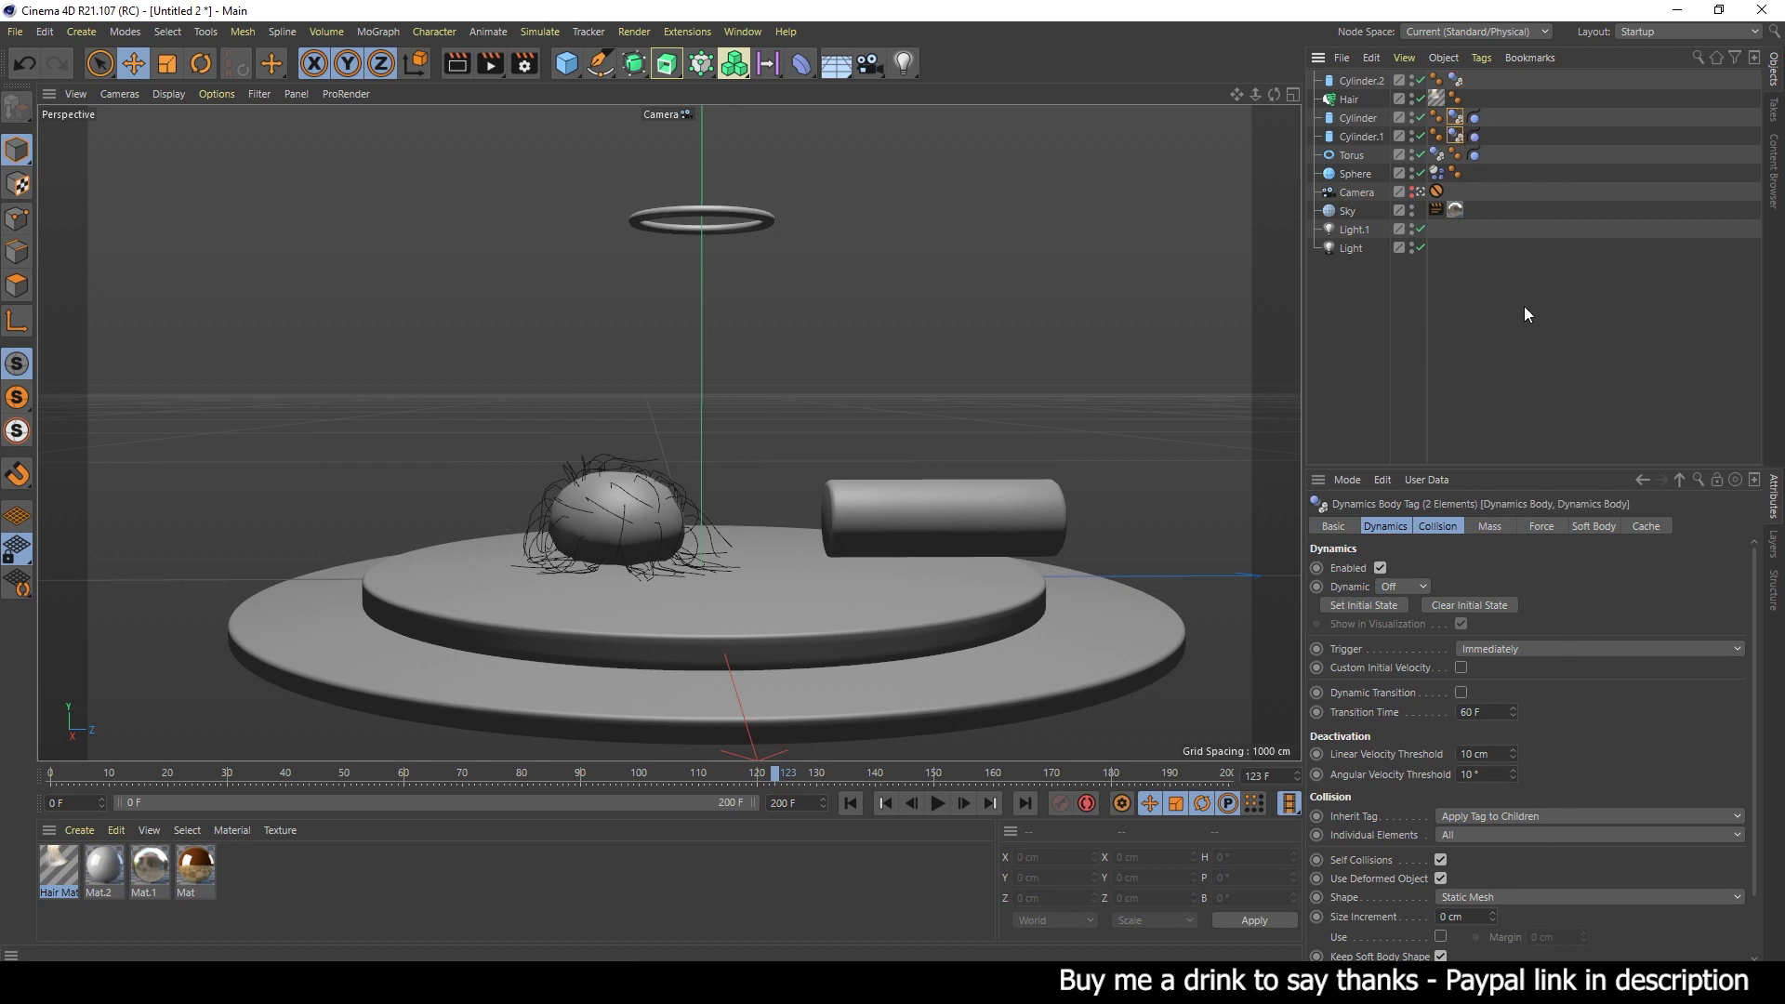
pyautogui.click(1564, 337)
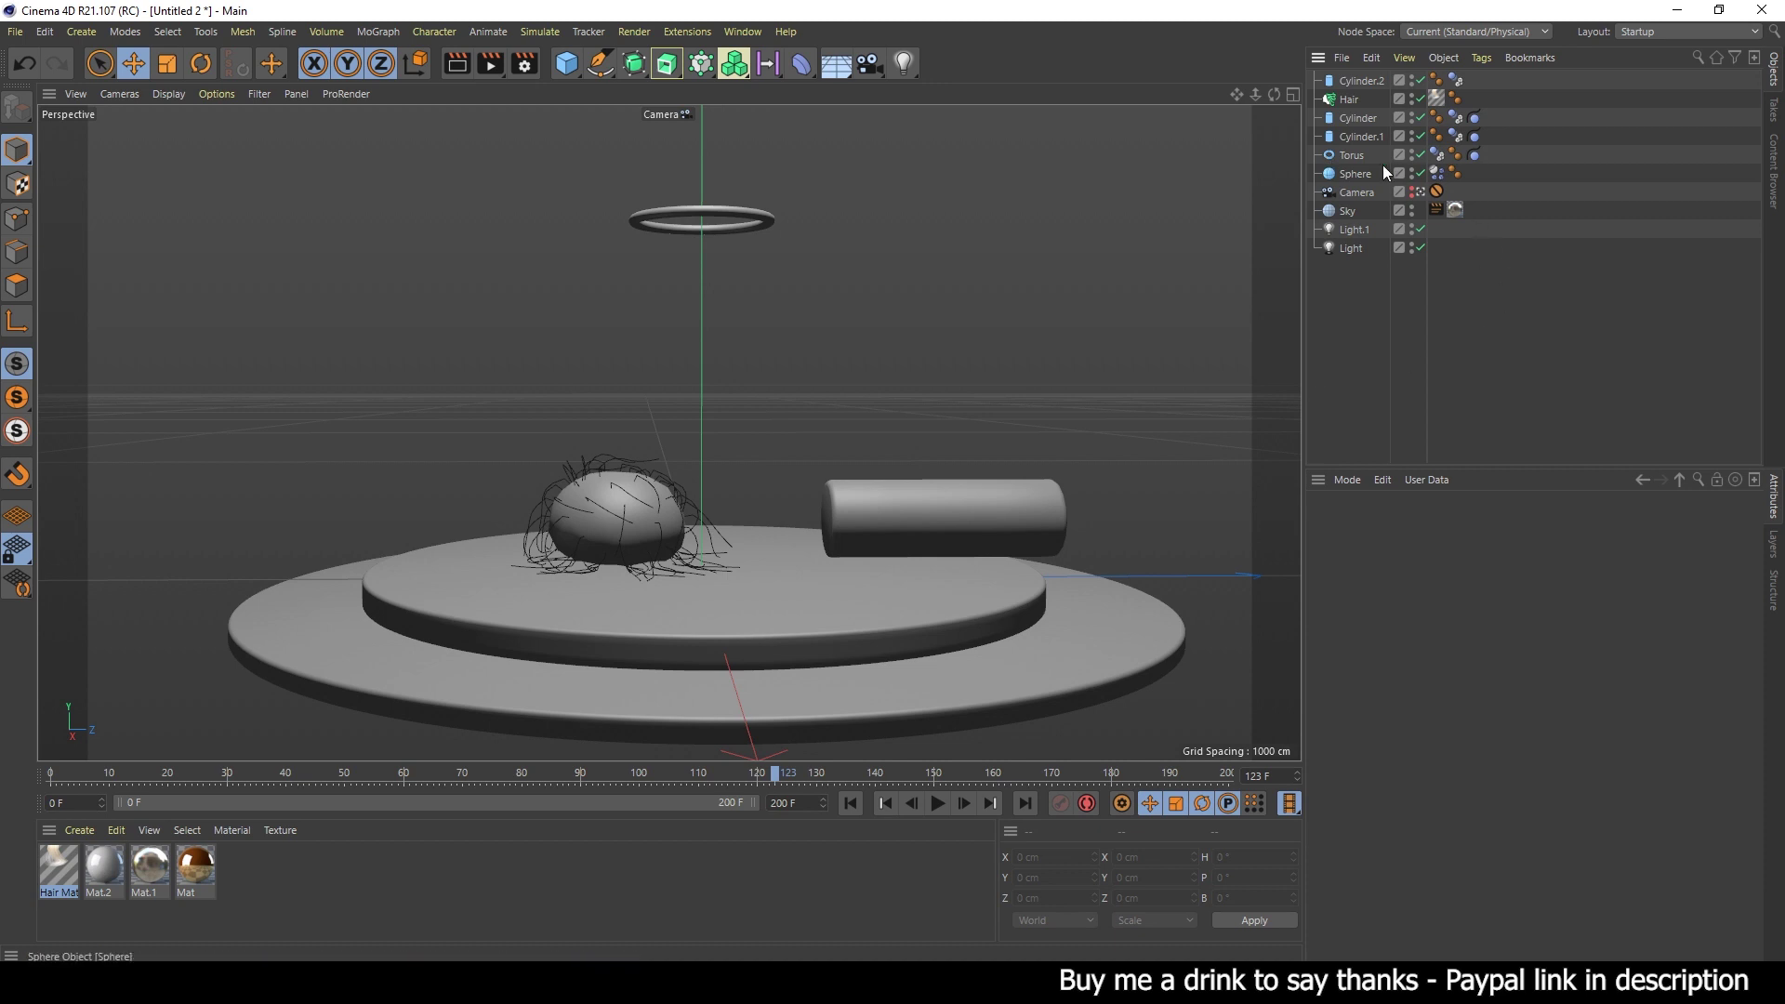
# - Set Friction to 20% on the Sphere's Dynamics Body tag
pyautogui.click(1358, 177)
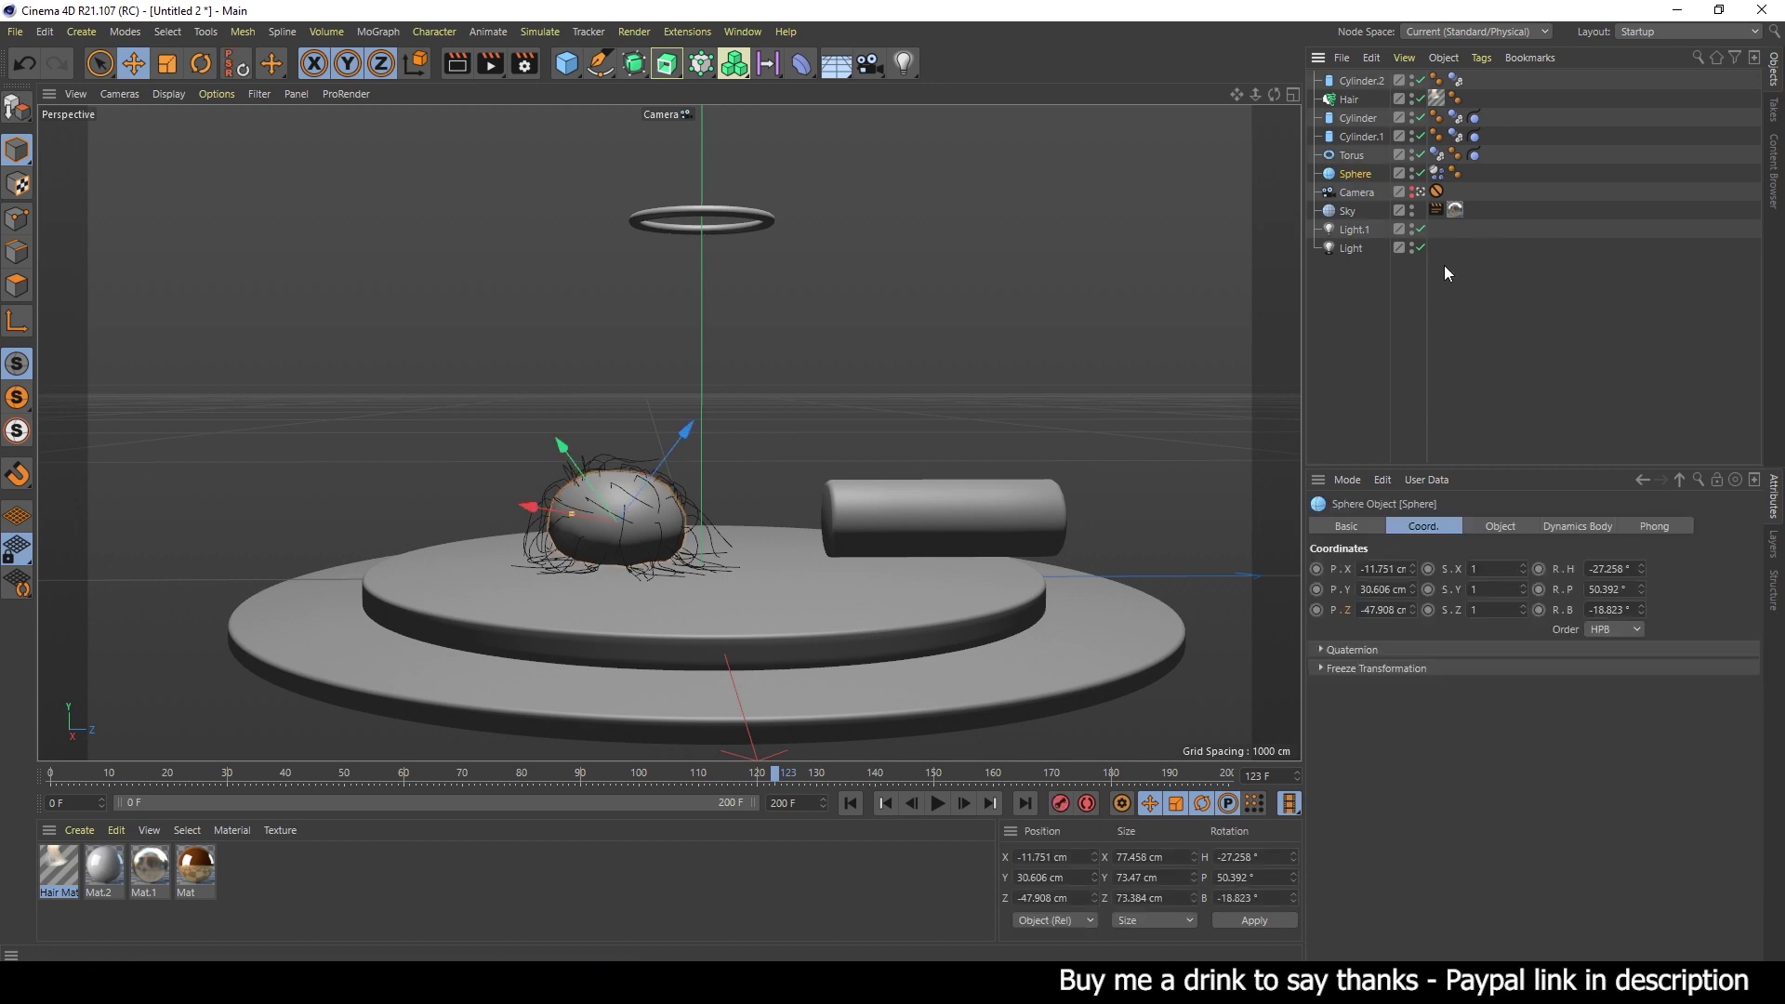
pyautogui.click(1436, 173)
pyautogui.scroll(-3, 1590, 792)
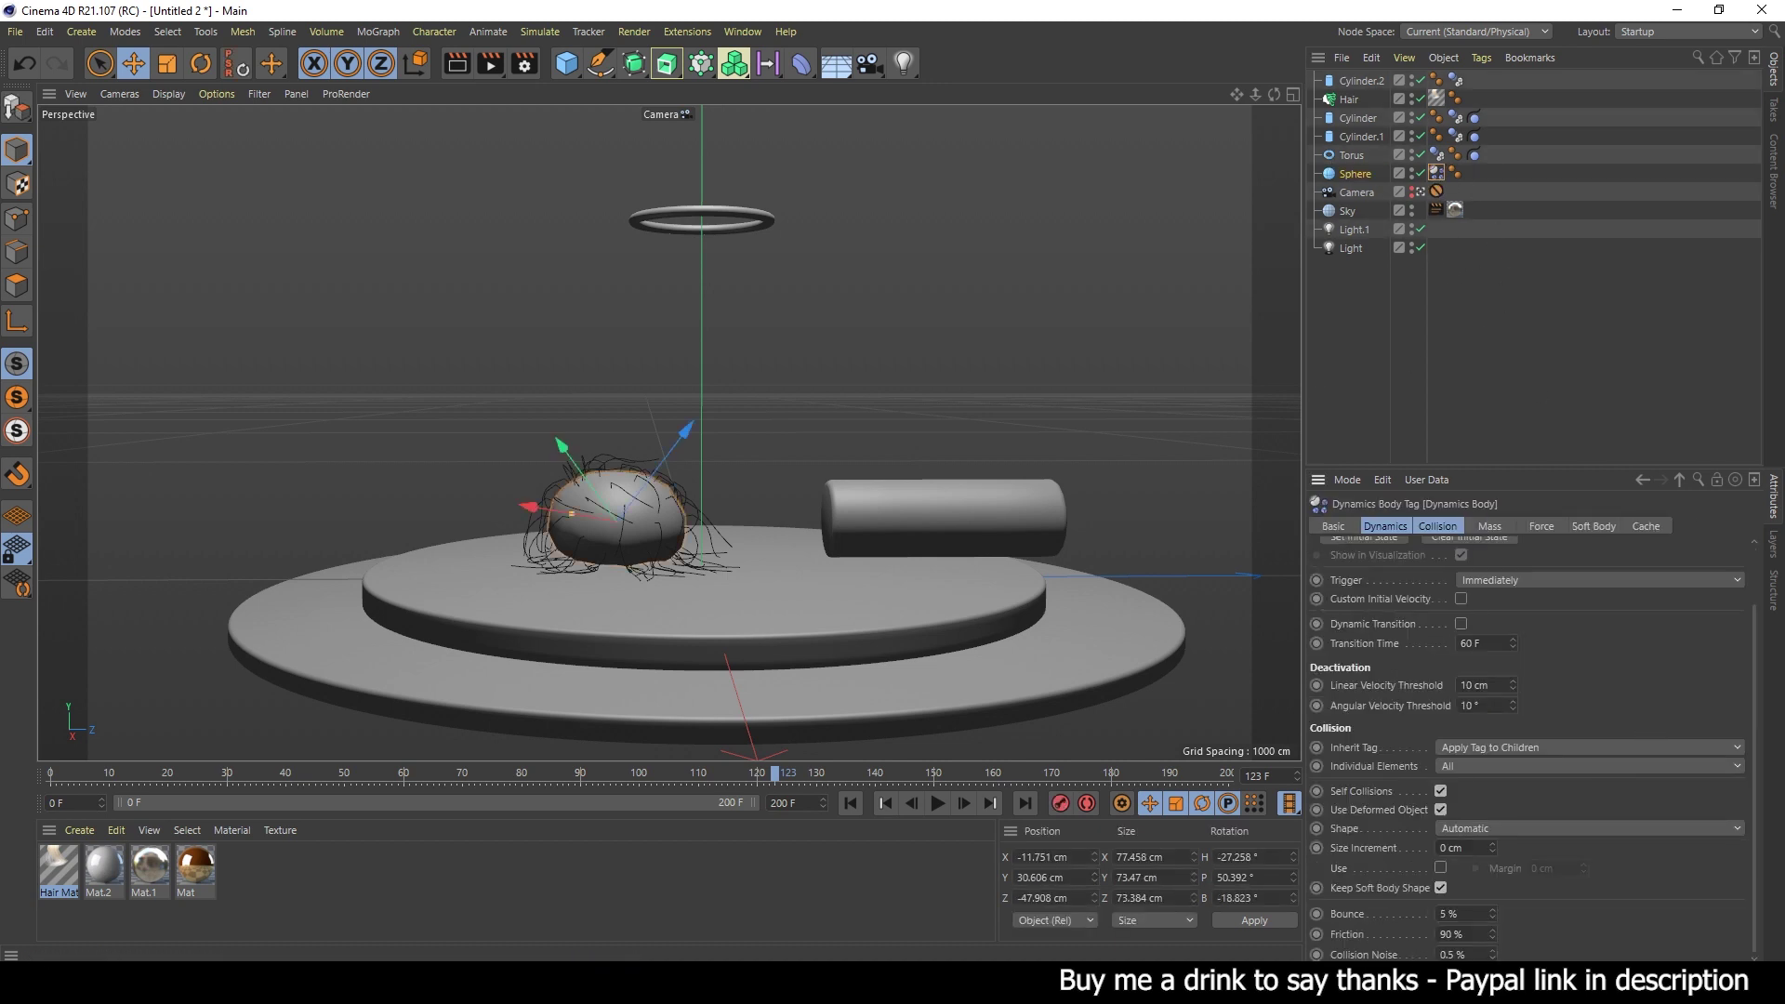
pyautogui.moveTo(1482, 935); pyautogui.dragTo(1403, 936)
pyautogui.write('20')
pyautogui.press('Return')
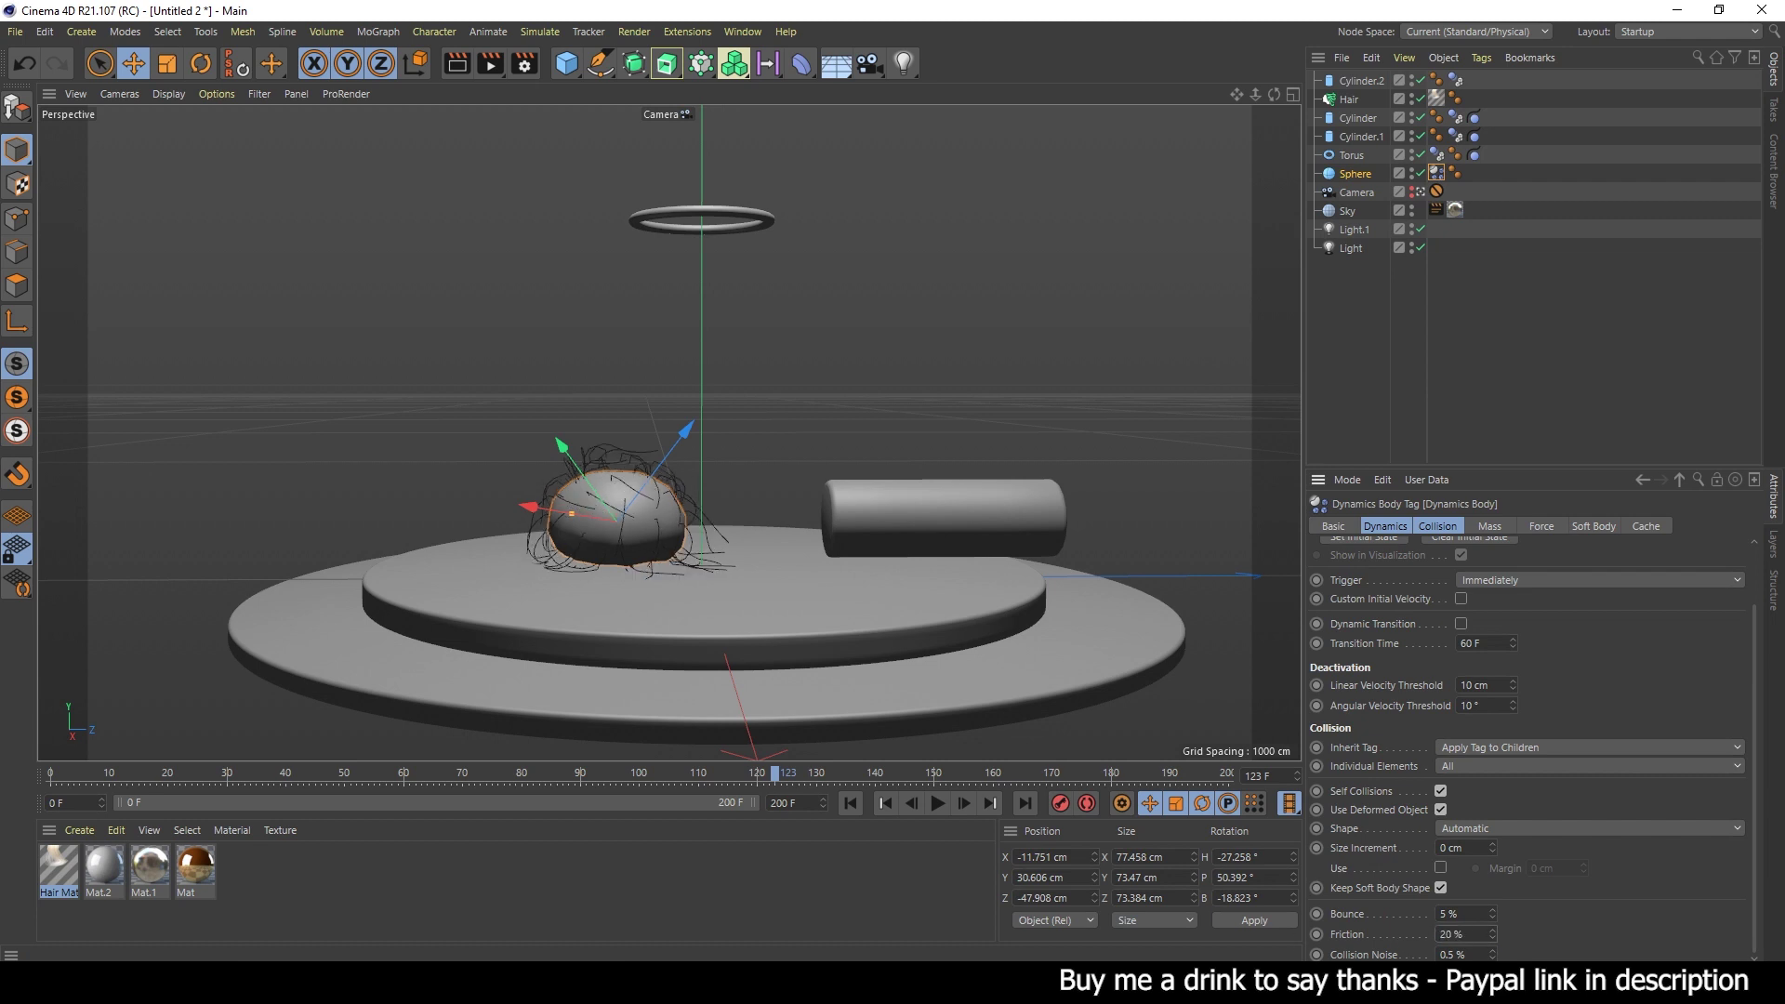
# - Give the sphere a soft-body stiffness of 10, replay the simulation, and rewind to frame 0
pyautogui.click(850, 805)
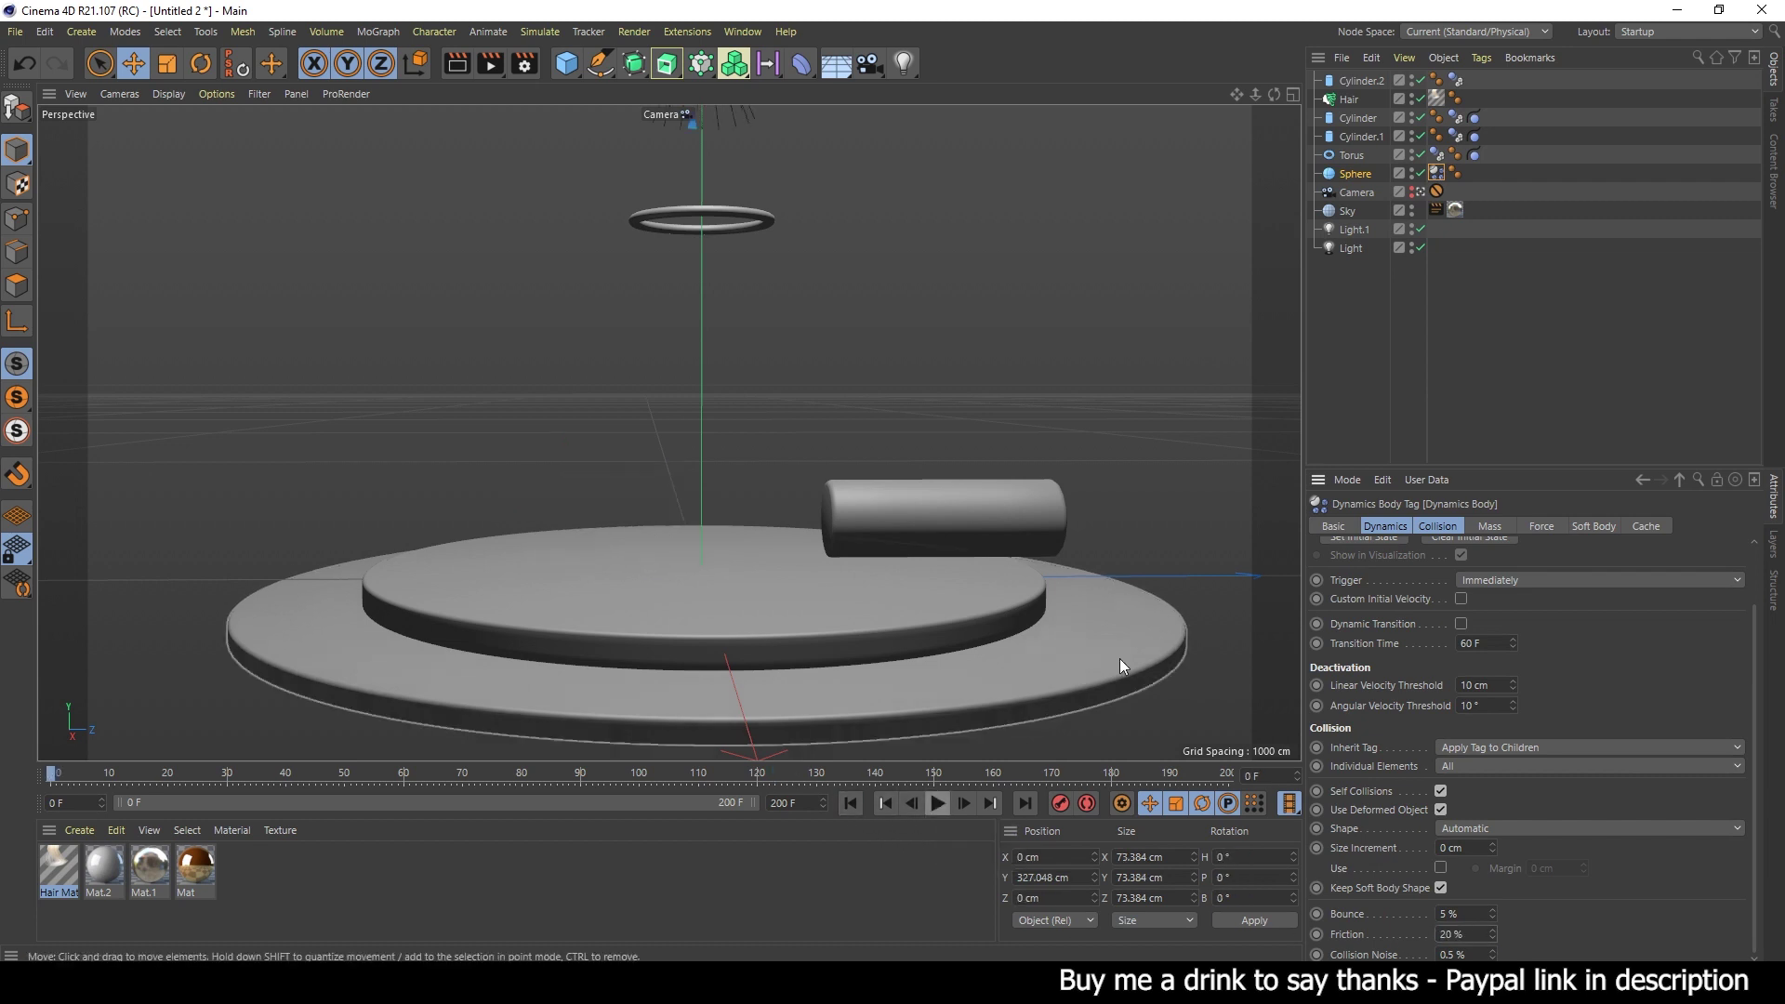
pyautogui.click(1594, 527)
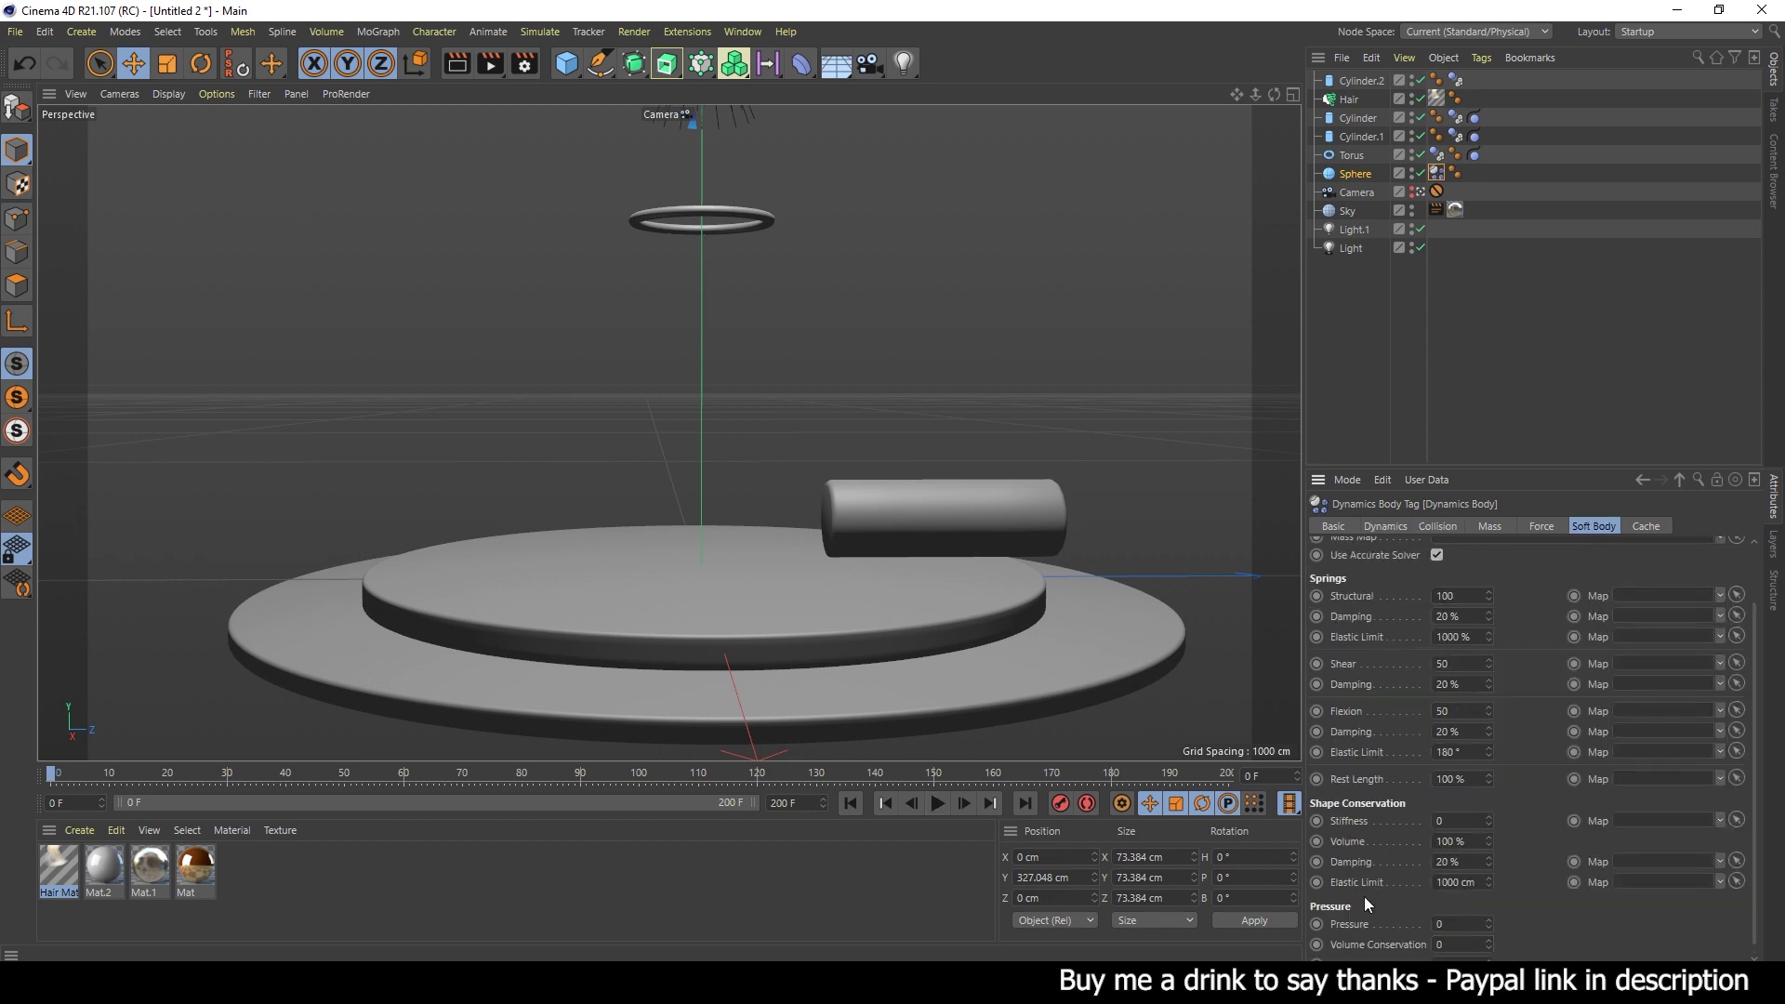
pyautogui.scroll(-1, 1376, 891)
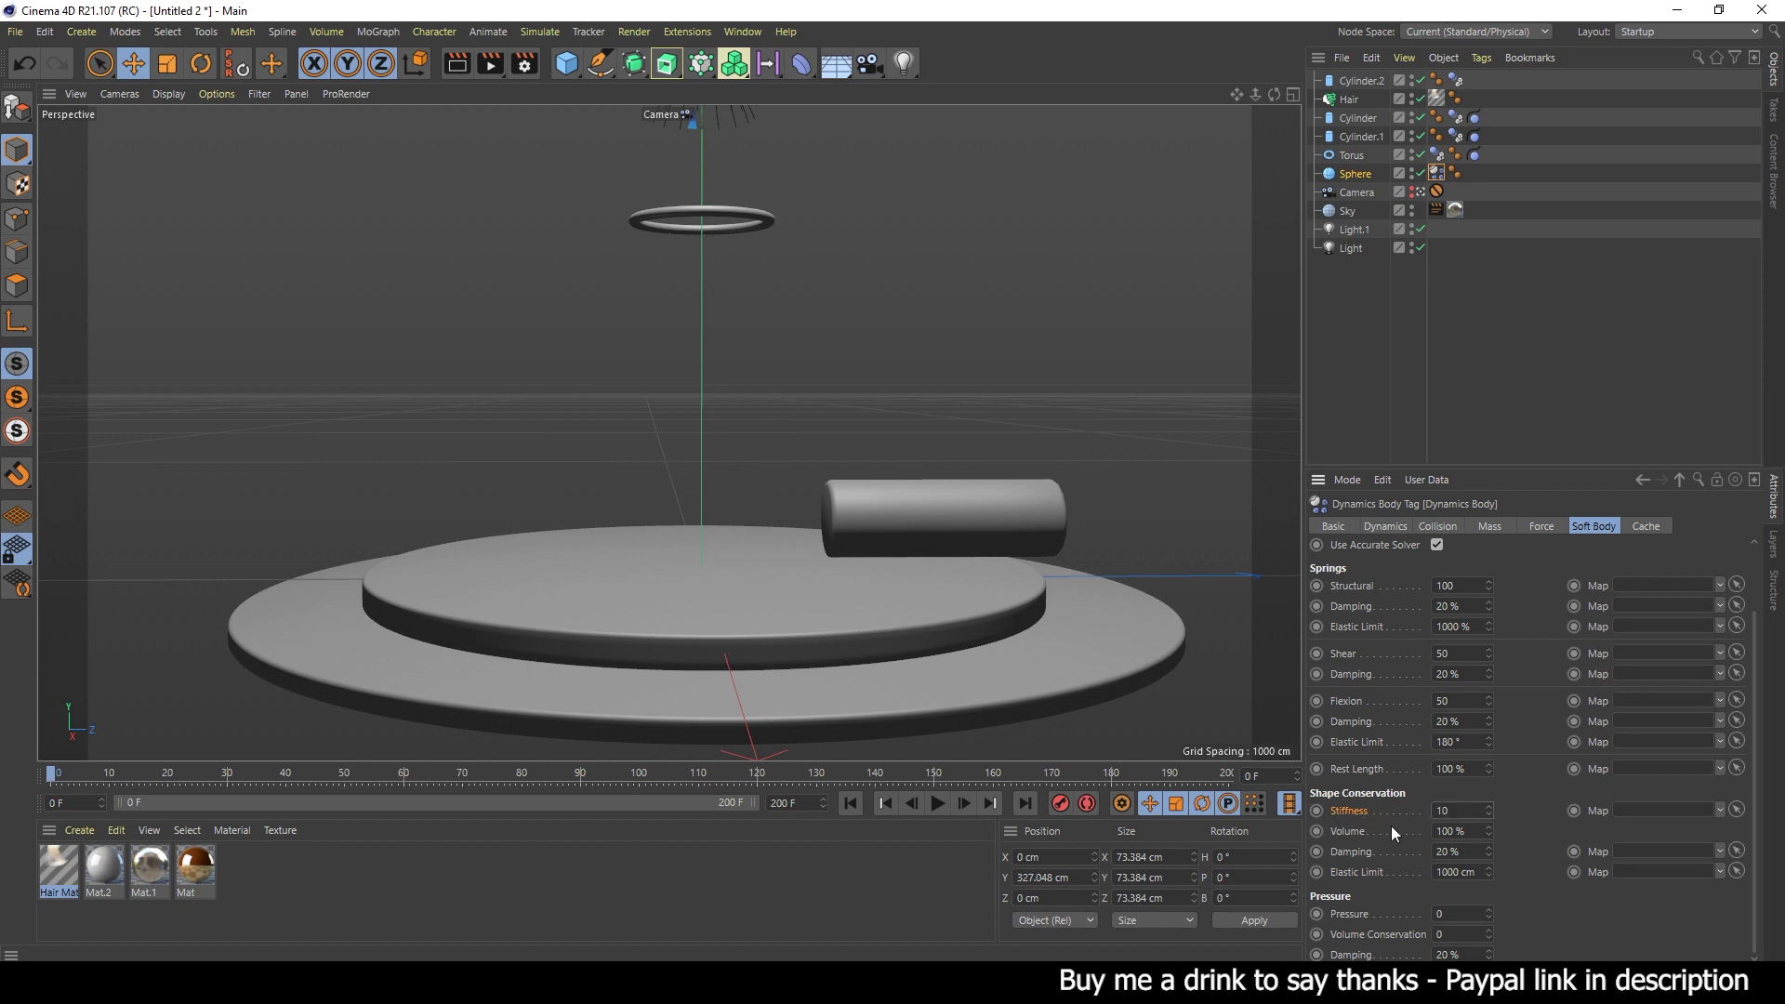
pyautogui.click(939, 802)
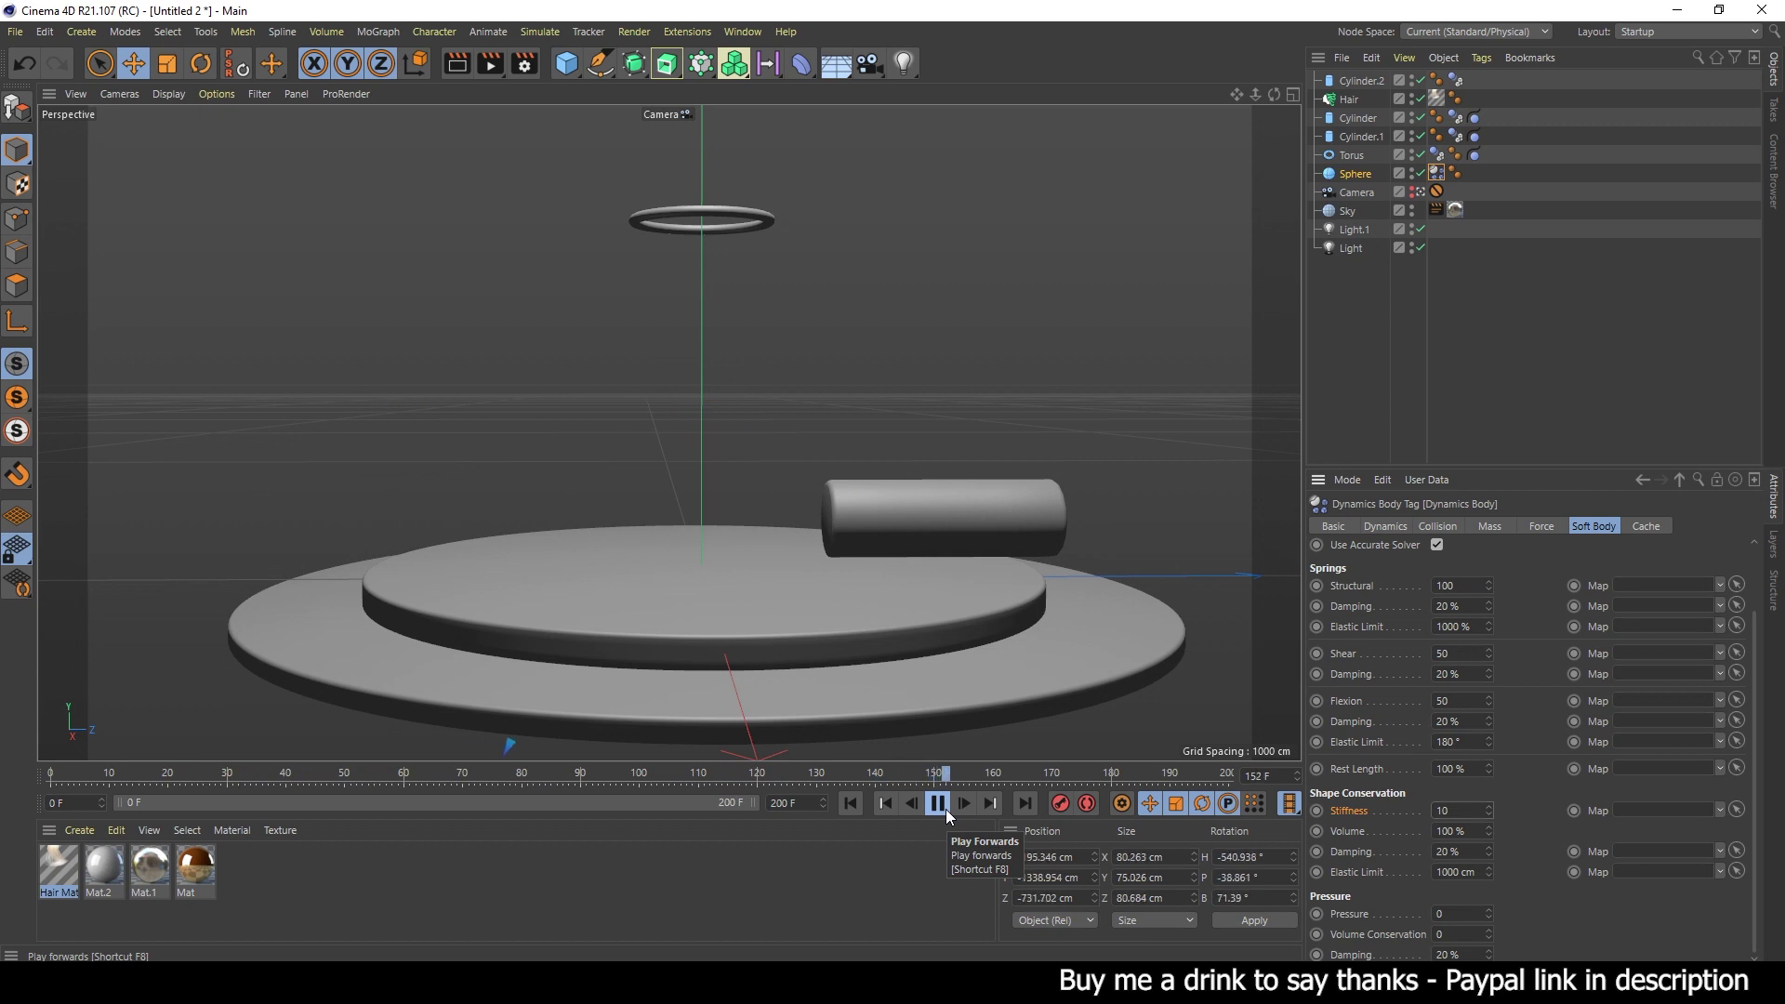
pyautogui.click(947, 813)
pyautogui.click(850, 804)
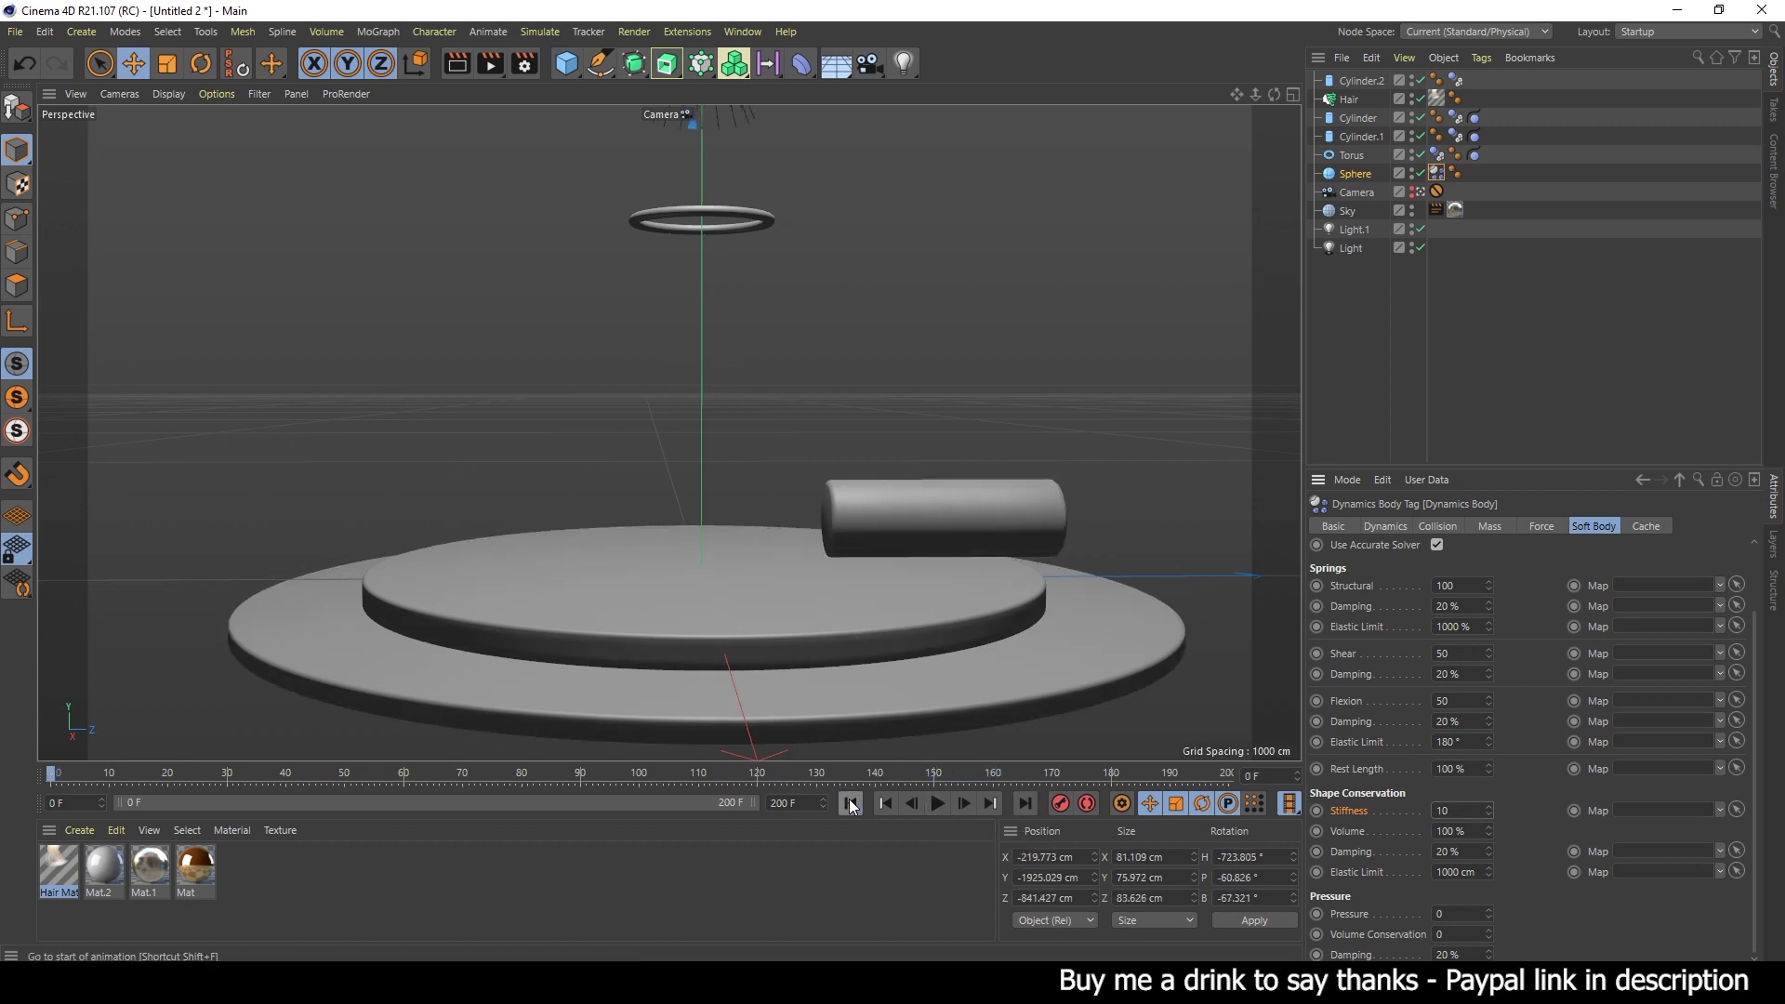
pyautogui.click(762, 223)
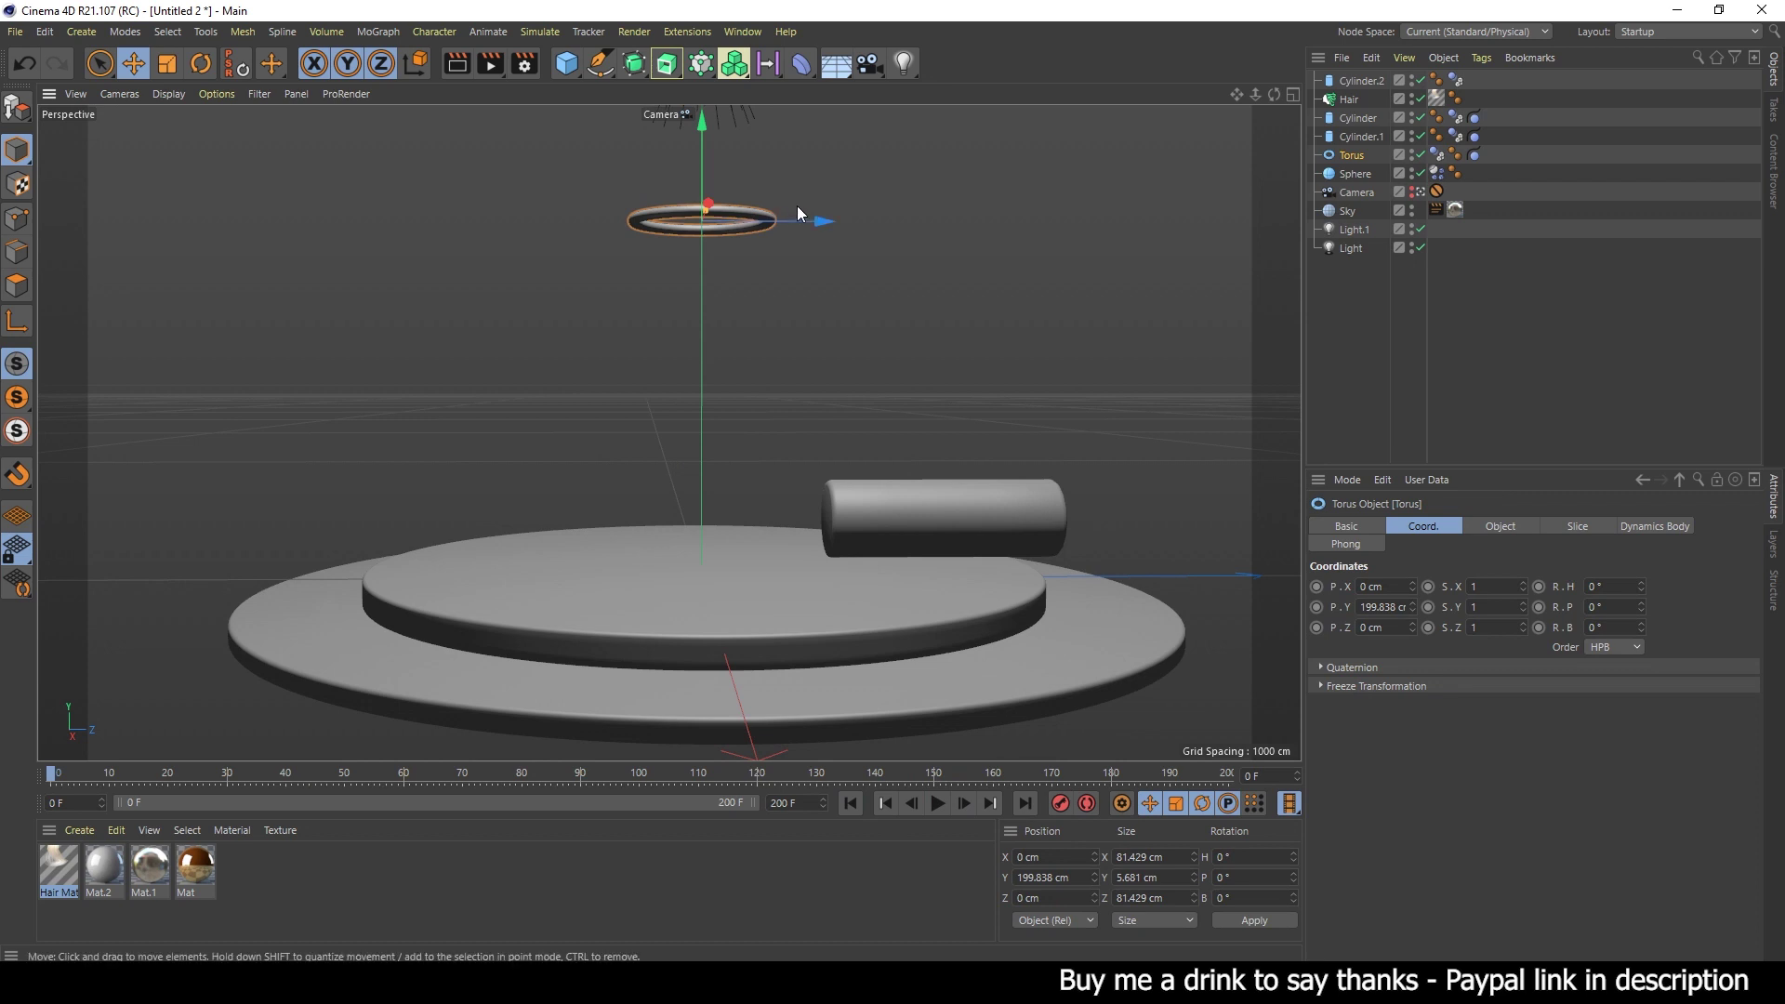
# - Scale the halo torus down slightly, previewing the sphere's fall after each change
pyautogui.press('t')
pyautogui.moveTo(755, 177); pyautogui.dragTo(751, 177)
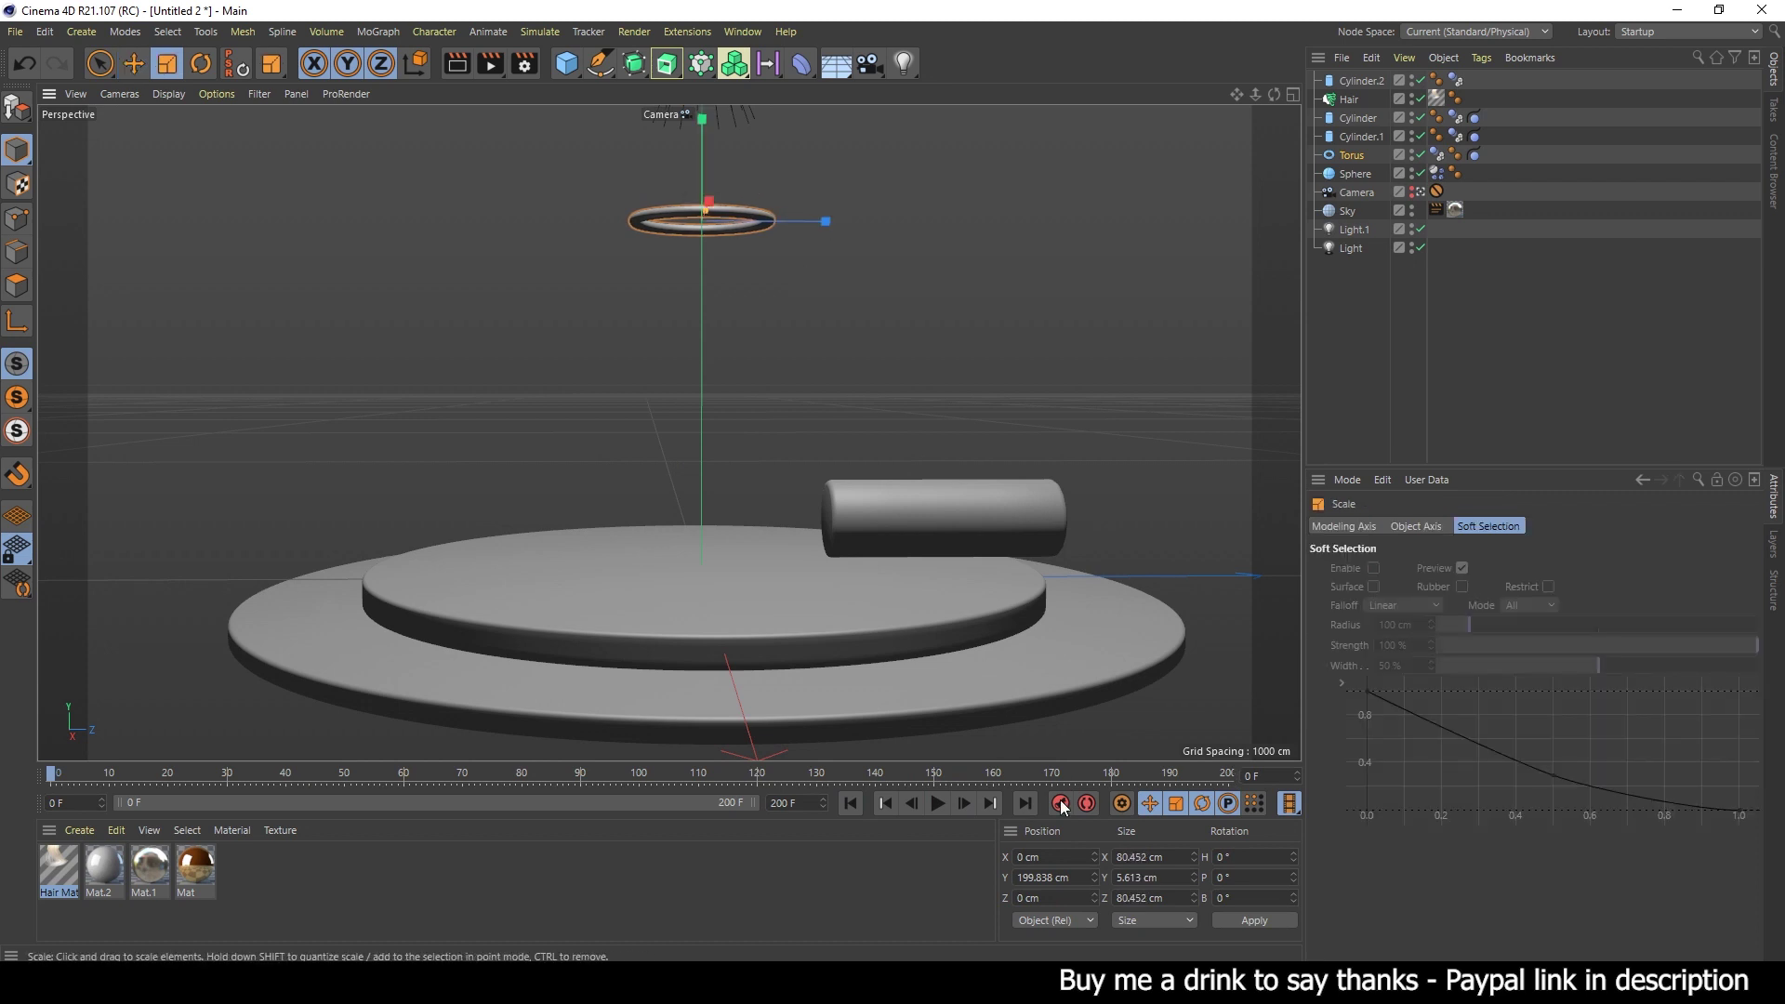
pyautogui.click(939, 803)
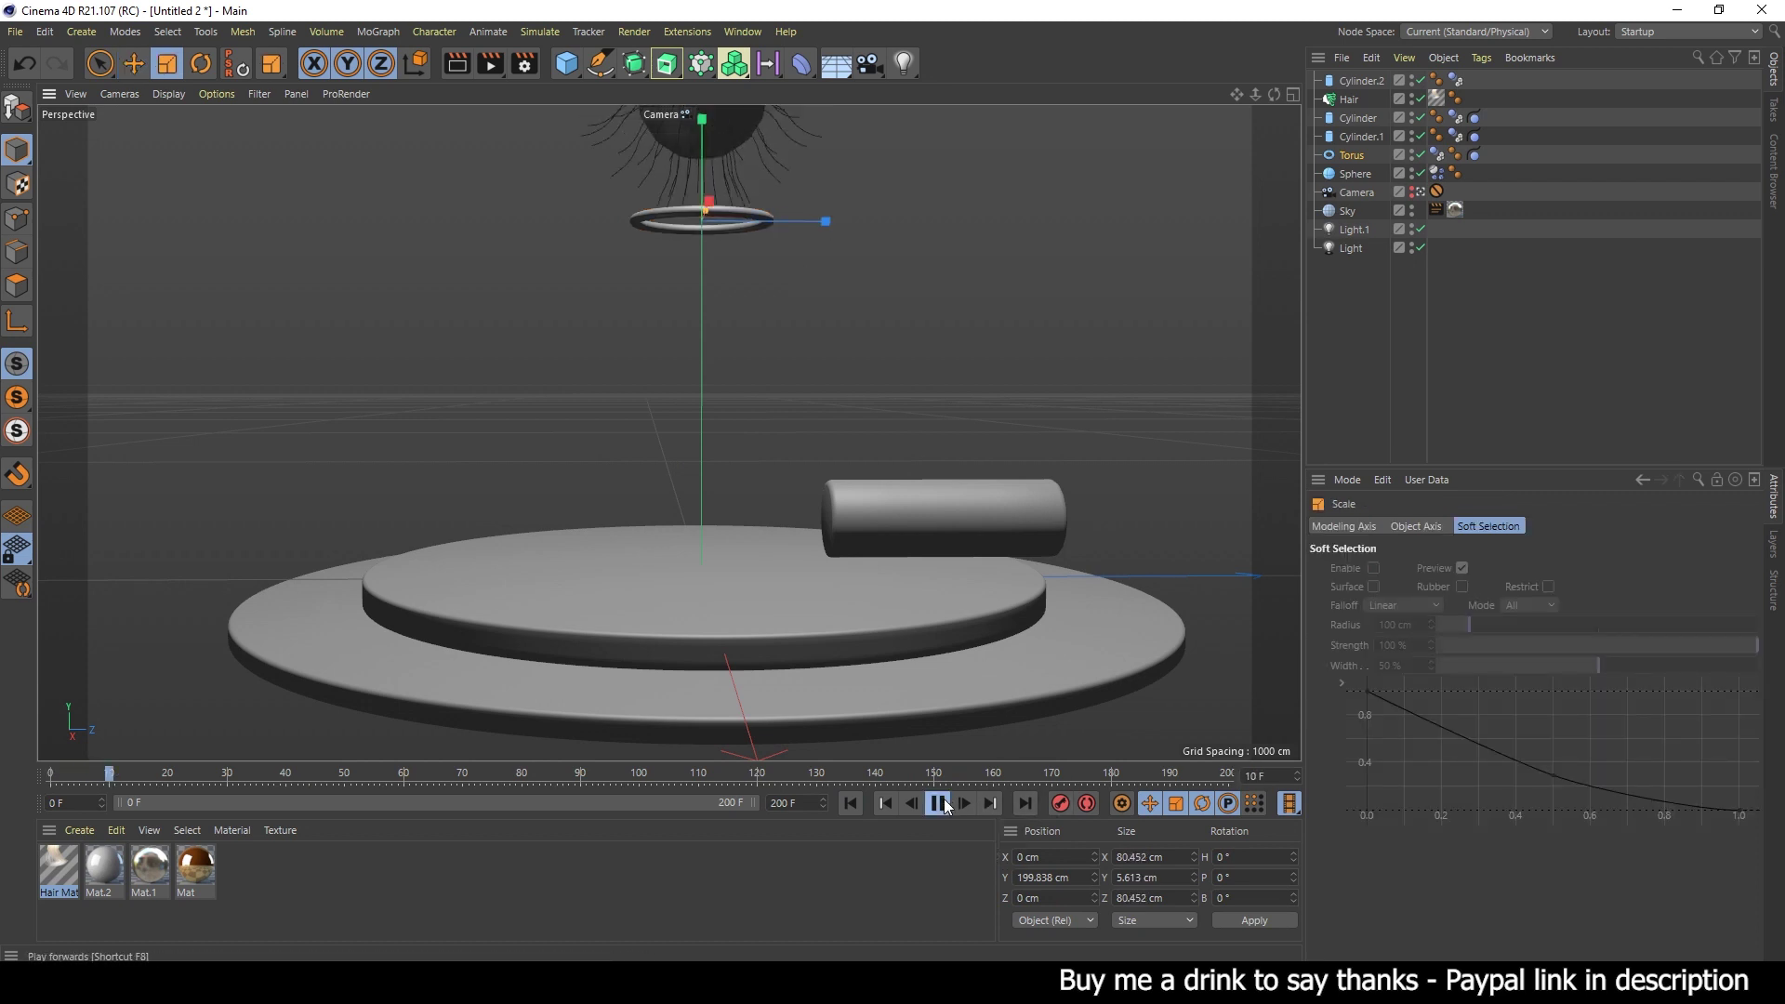
pyautogui.click(938, 803)
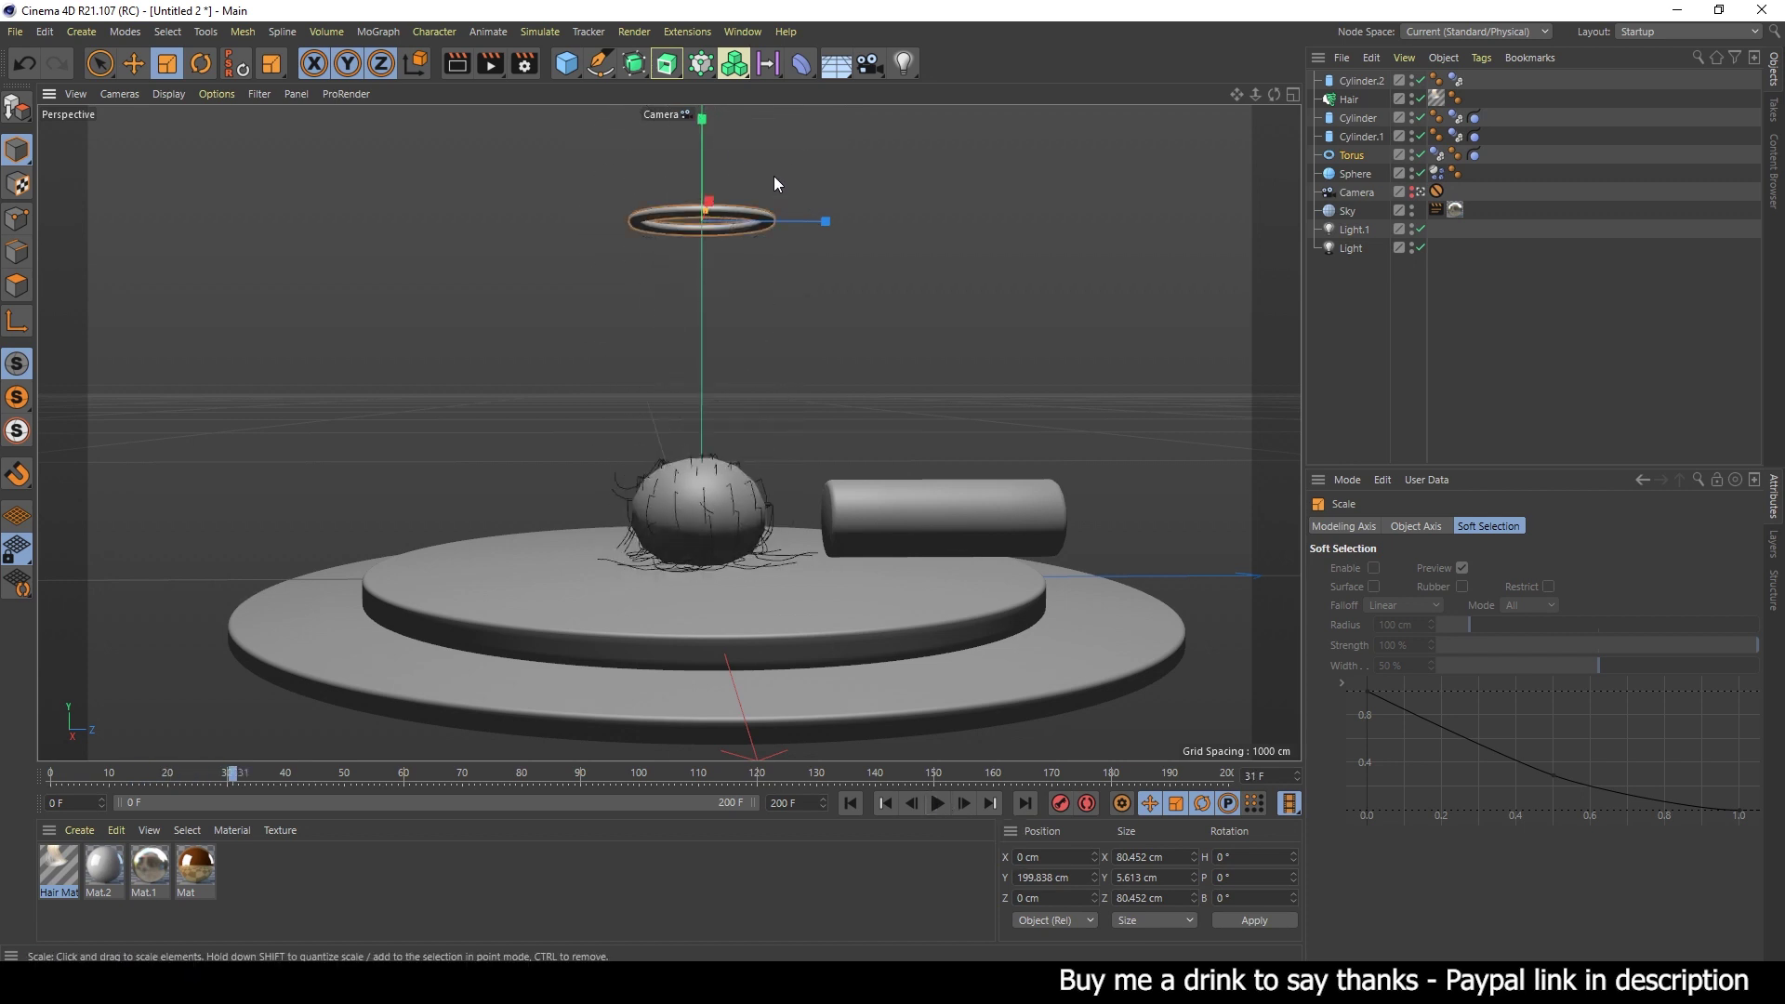
pyautogui.moveTo(774, 175); pyautogui.dragTo(760, 184)
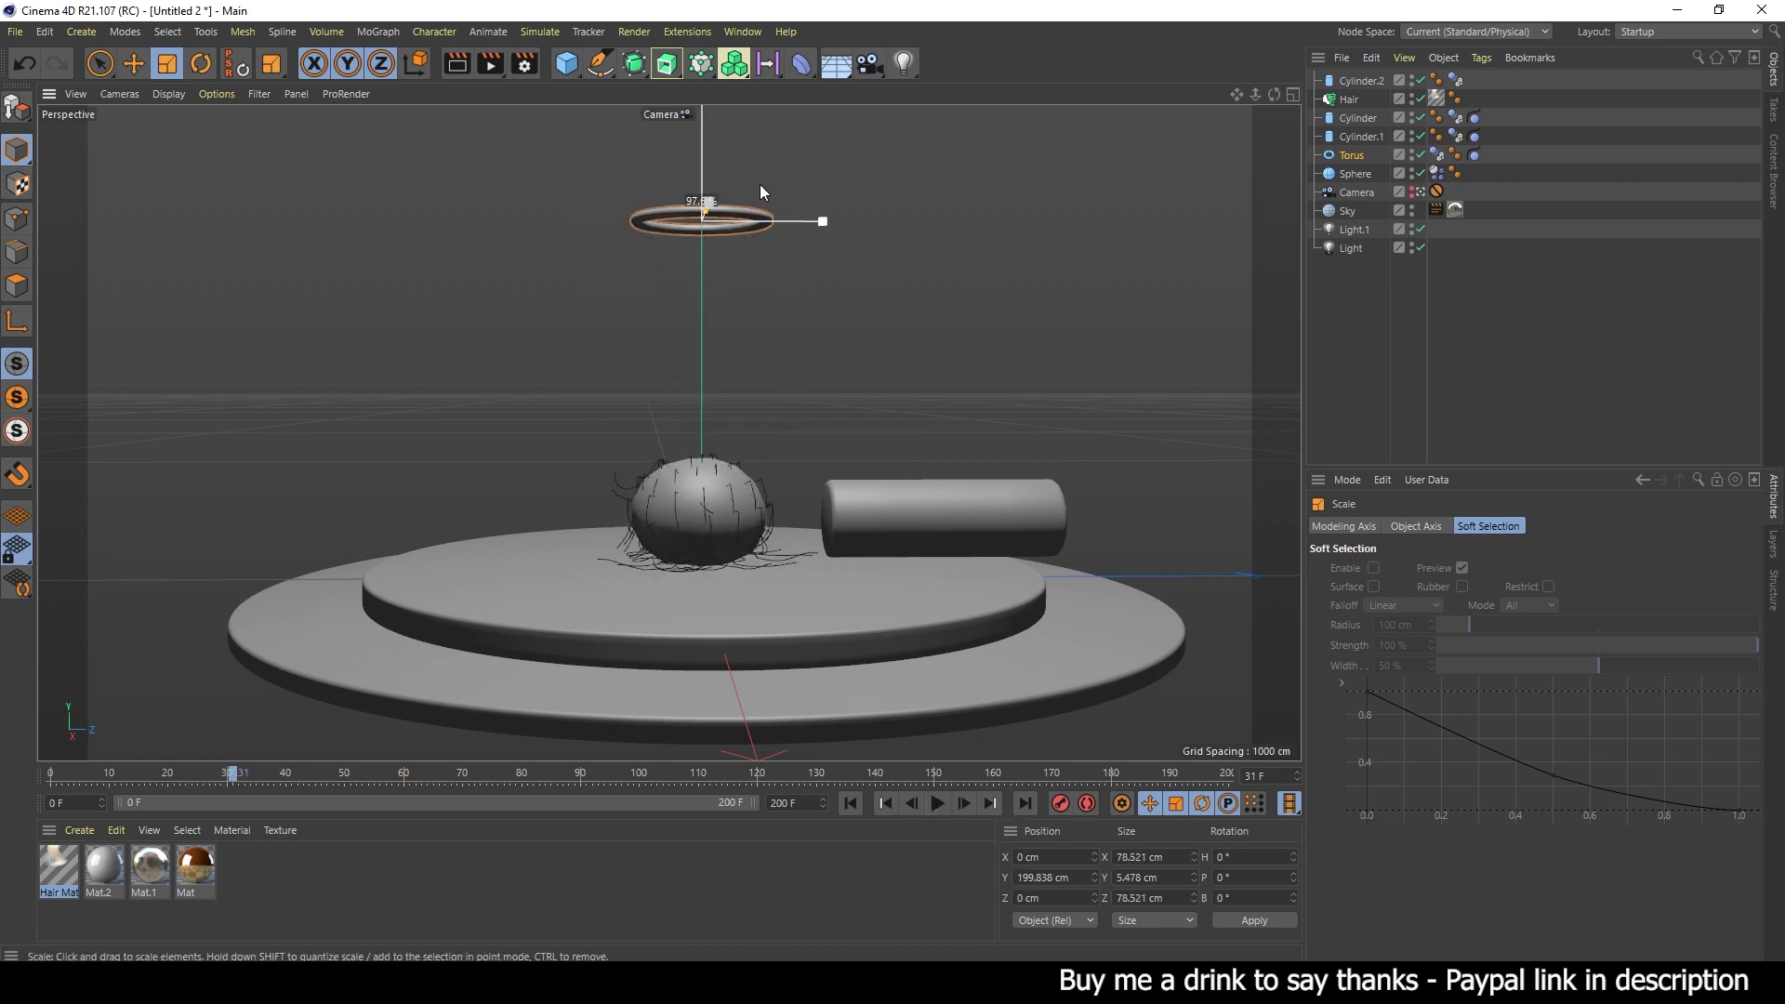
pyautogui.click(856, 807)
pyautogui.click(939, 806)
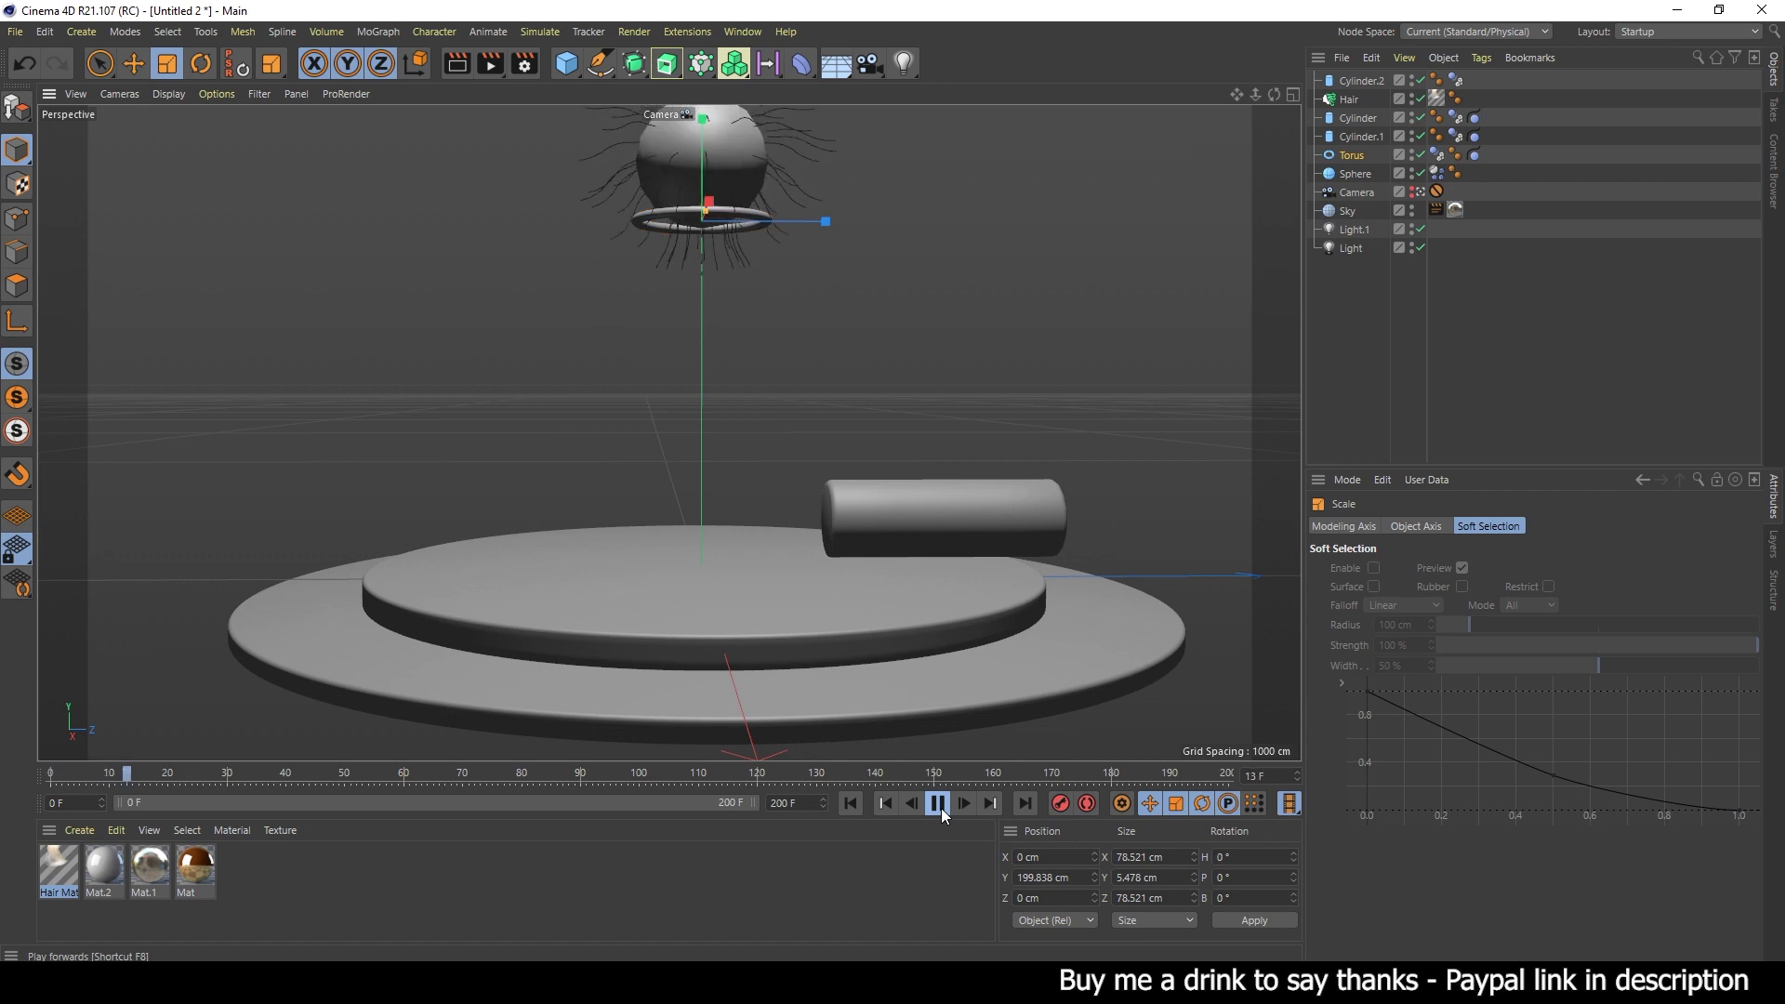
pyautogui.click(941, 807)
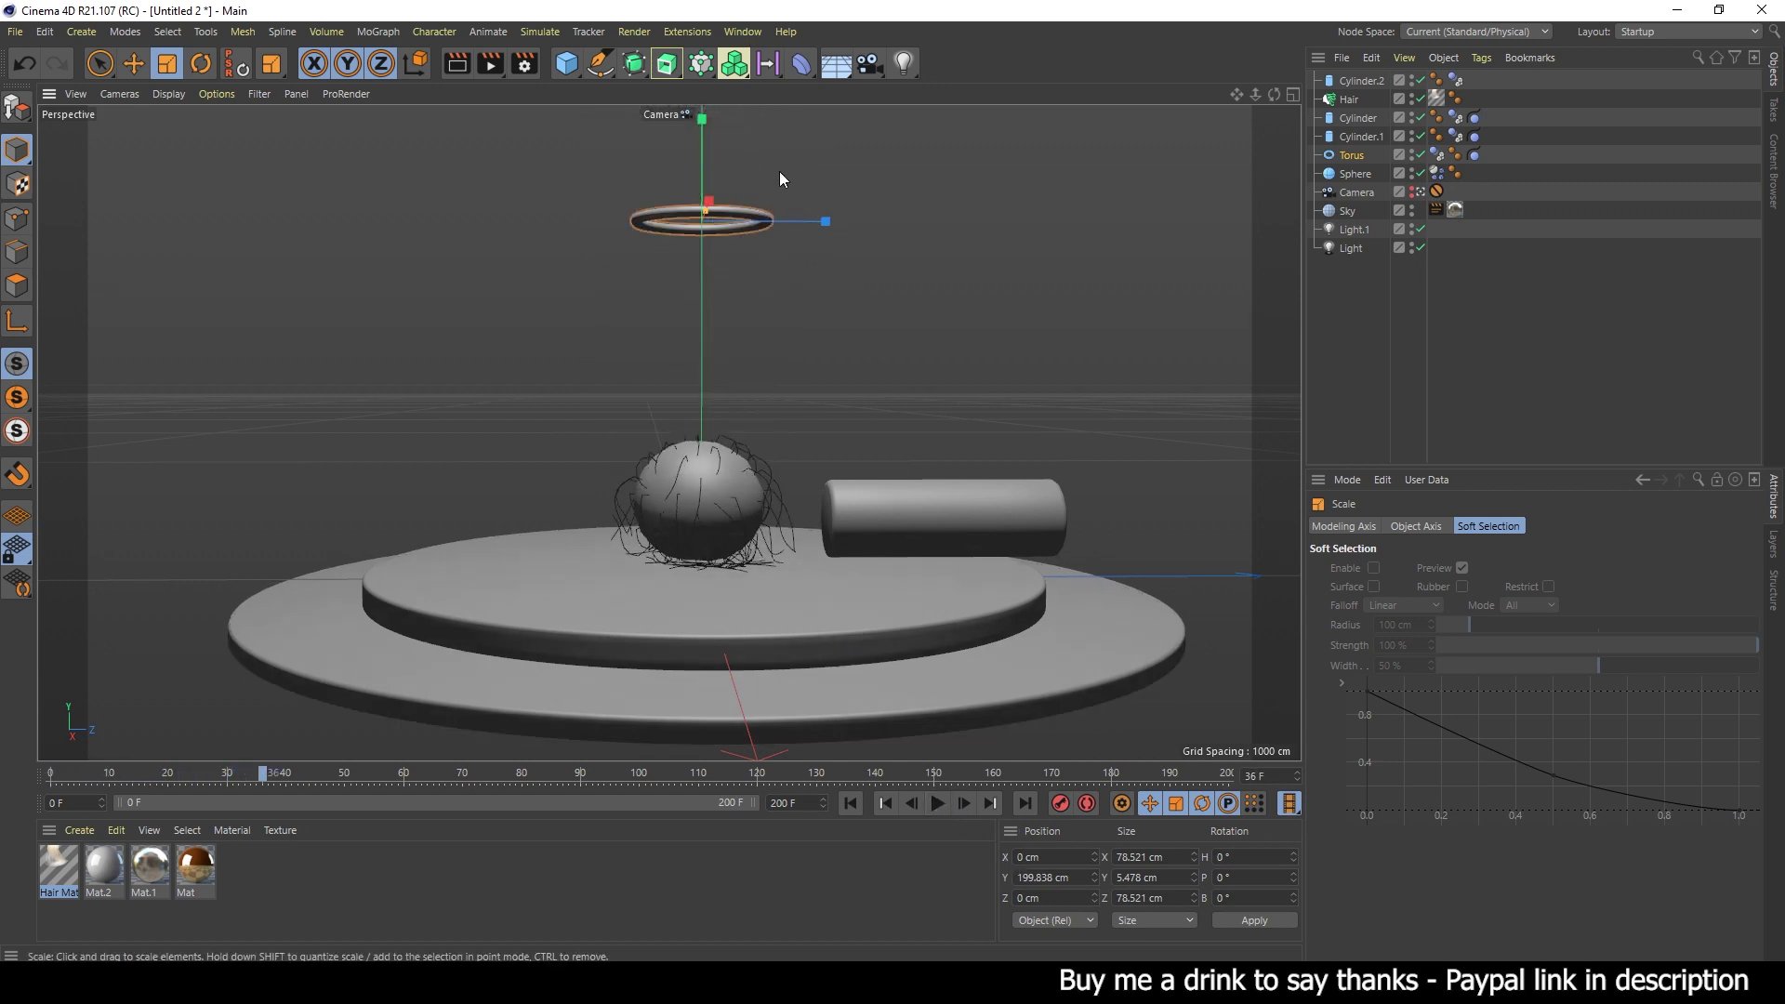
pyautogui.click(849, 804)
pyautogui.click(937, 805)
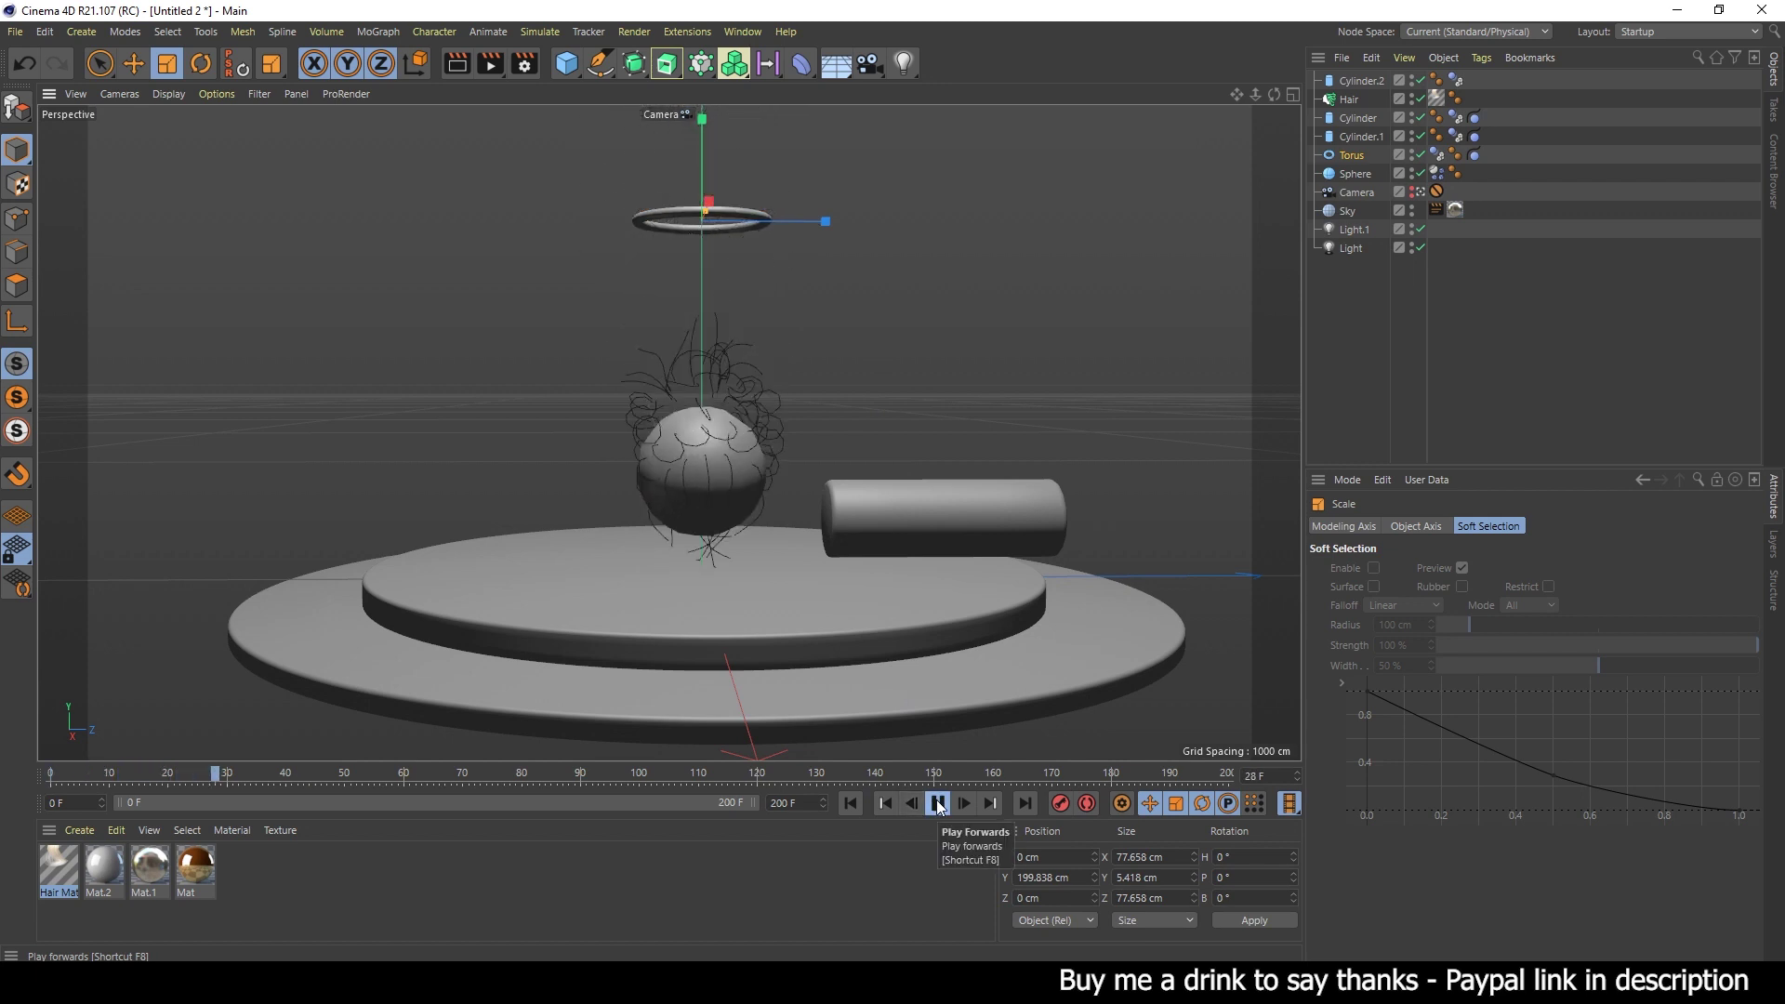
pyautogui.click(938, 805)
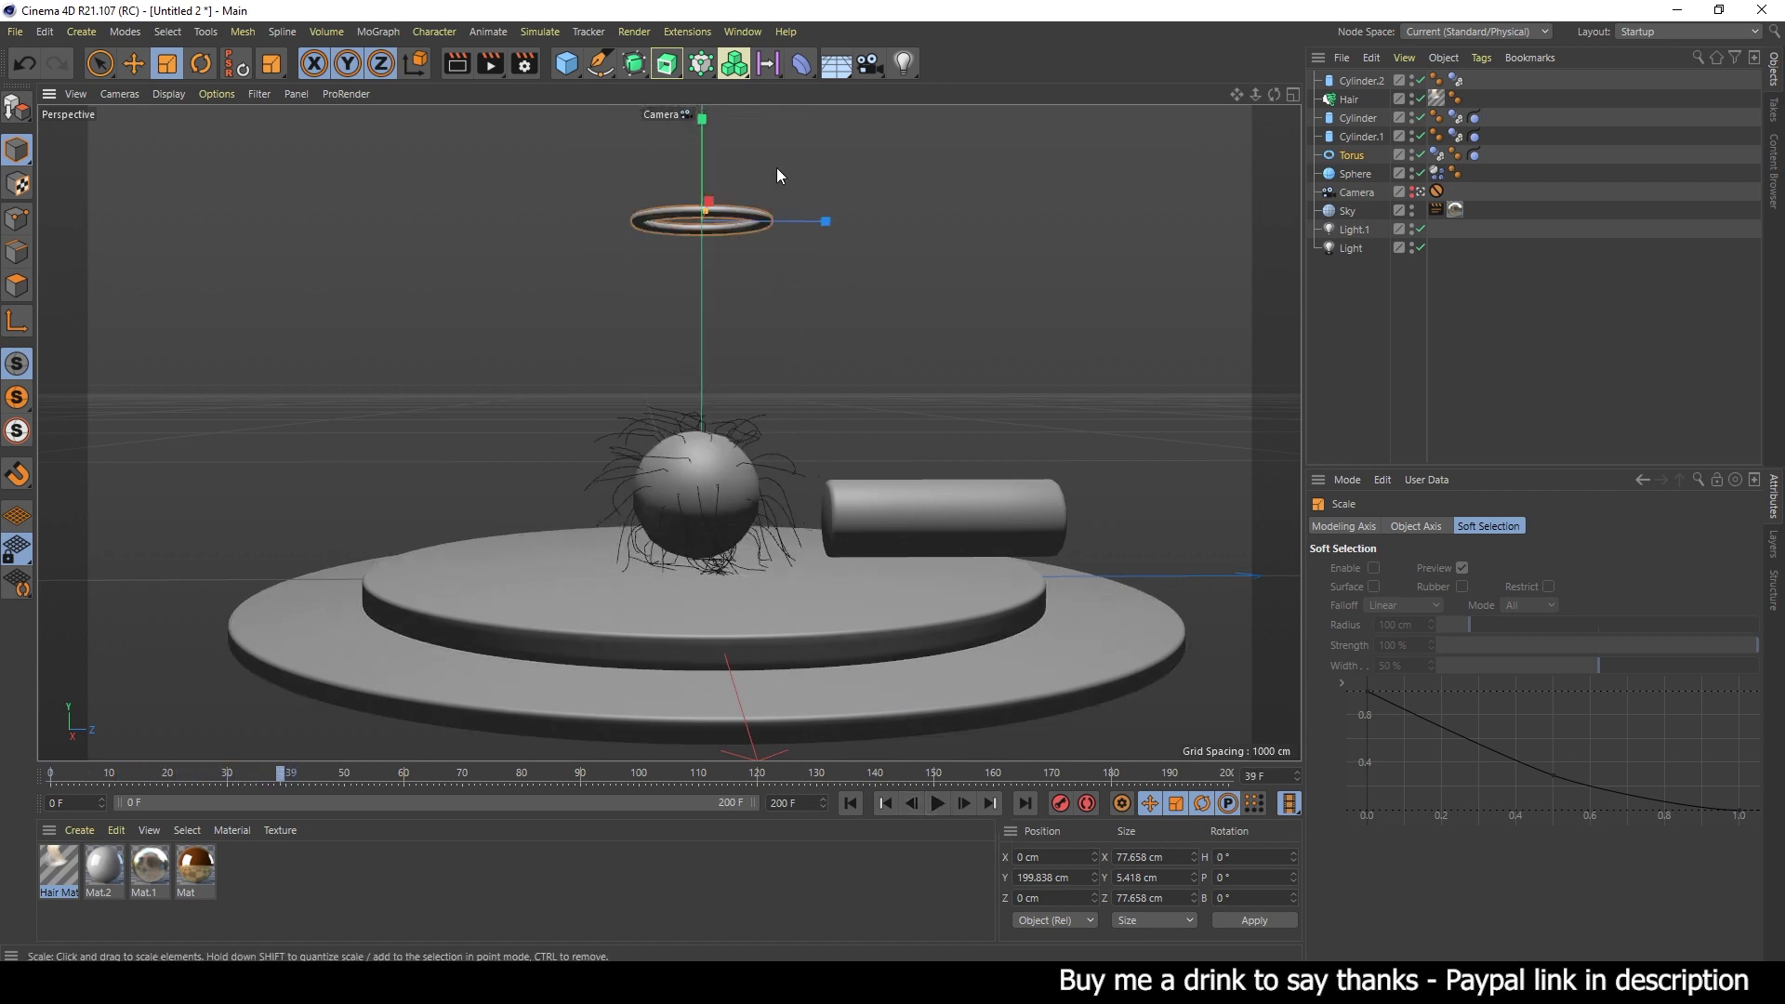
pyautogui.click(850, 803)
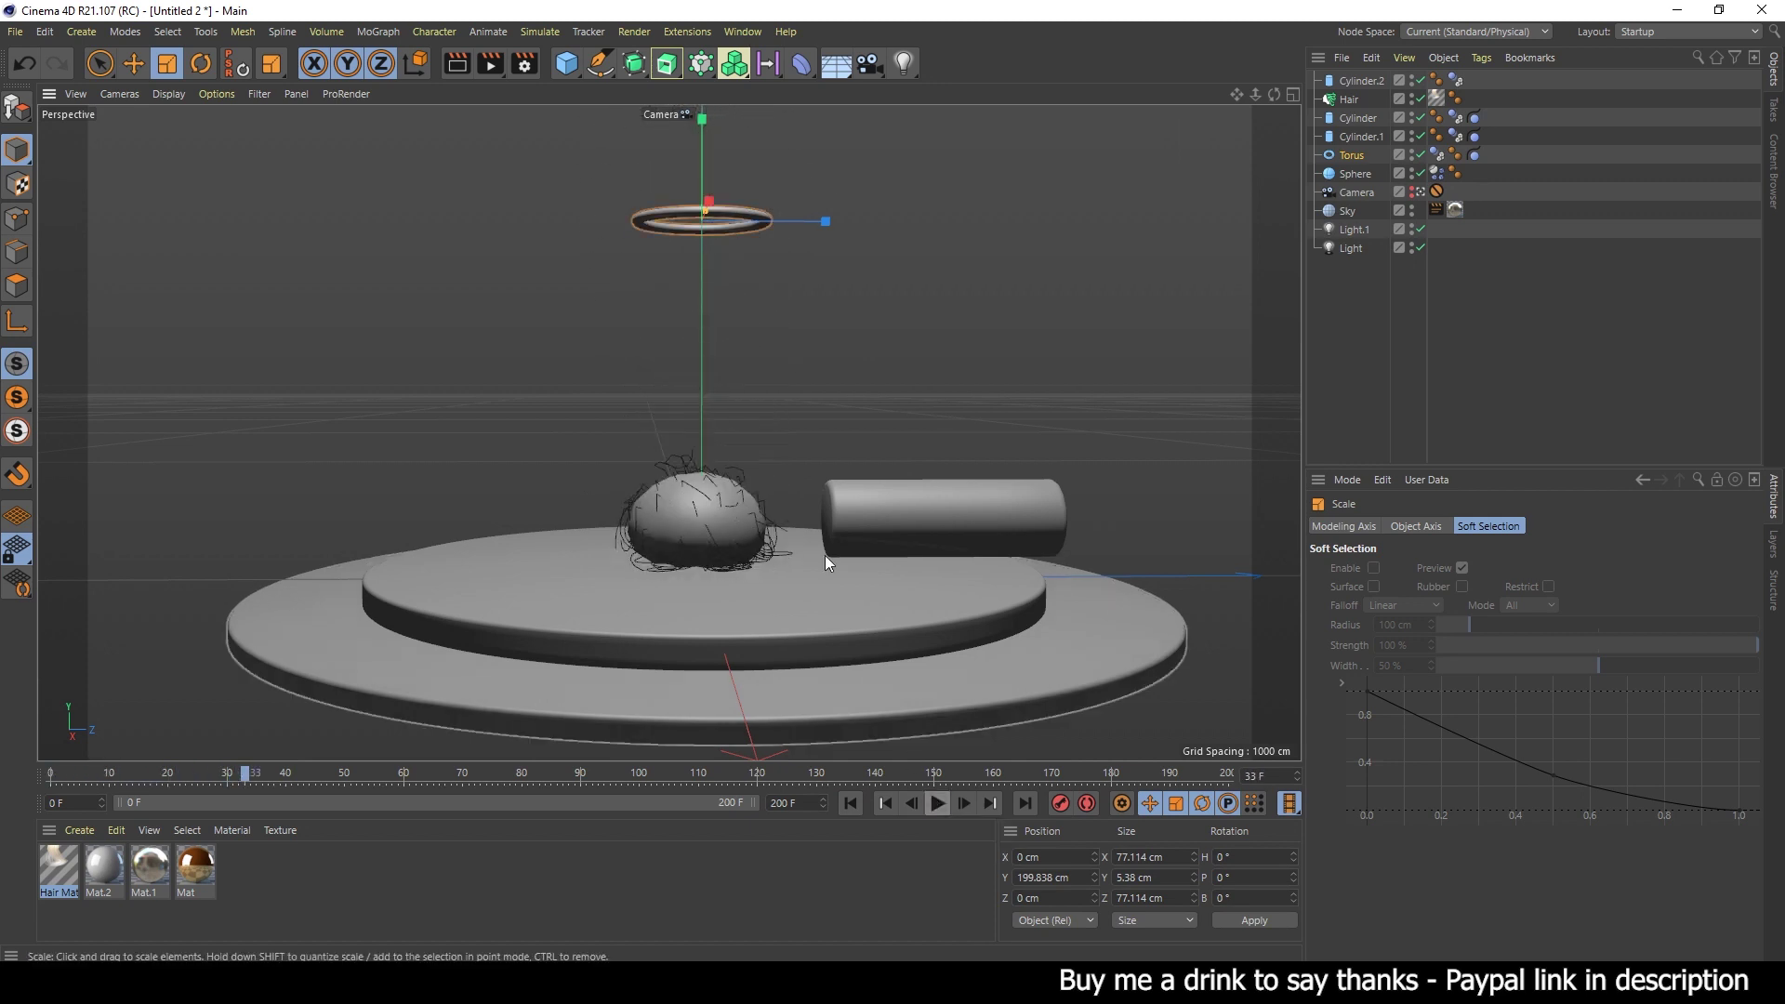
pyautogui.press('F8')
# - Shrink the torus further to about 74.5 cm across and replay the fall to check it
pyautogui.moveTo(794, 163); pyautogui.dragTo(790, 165)
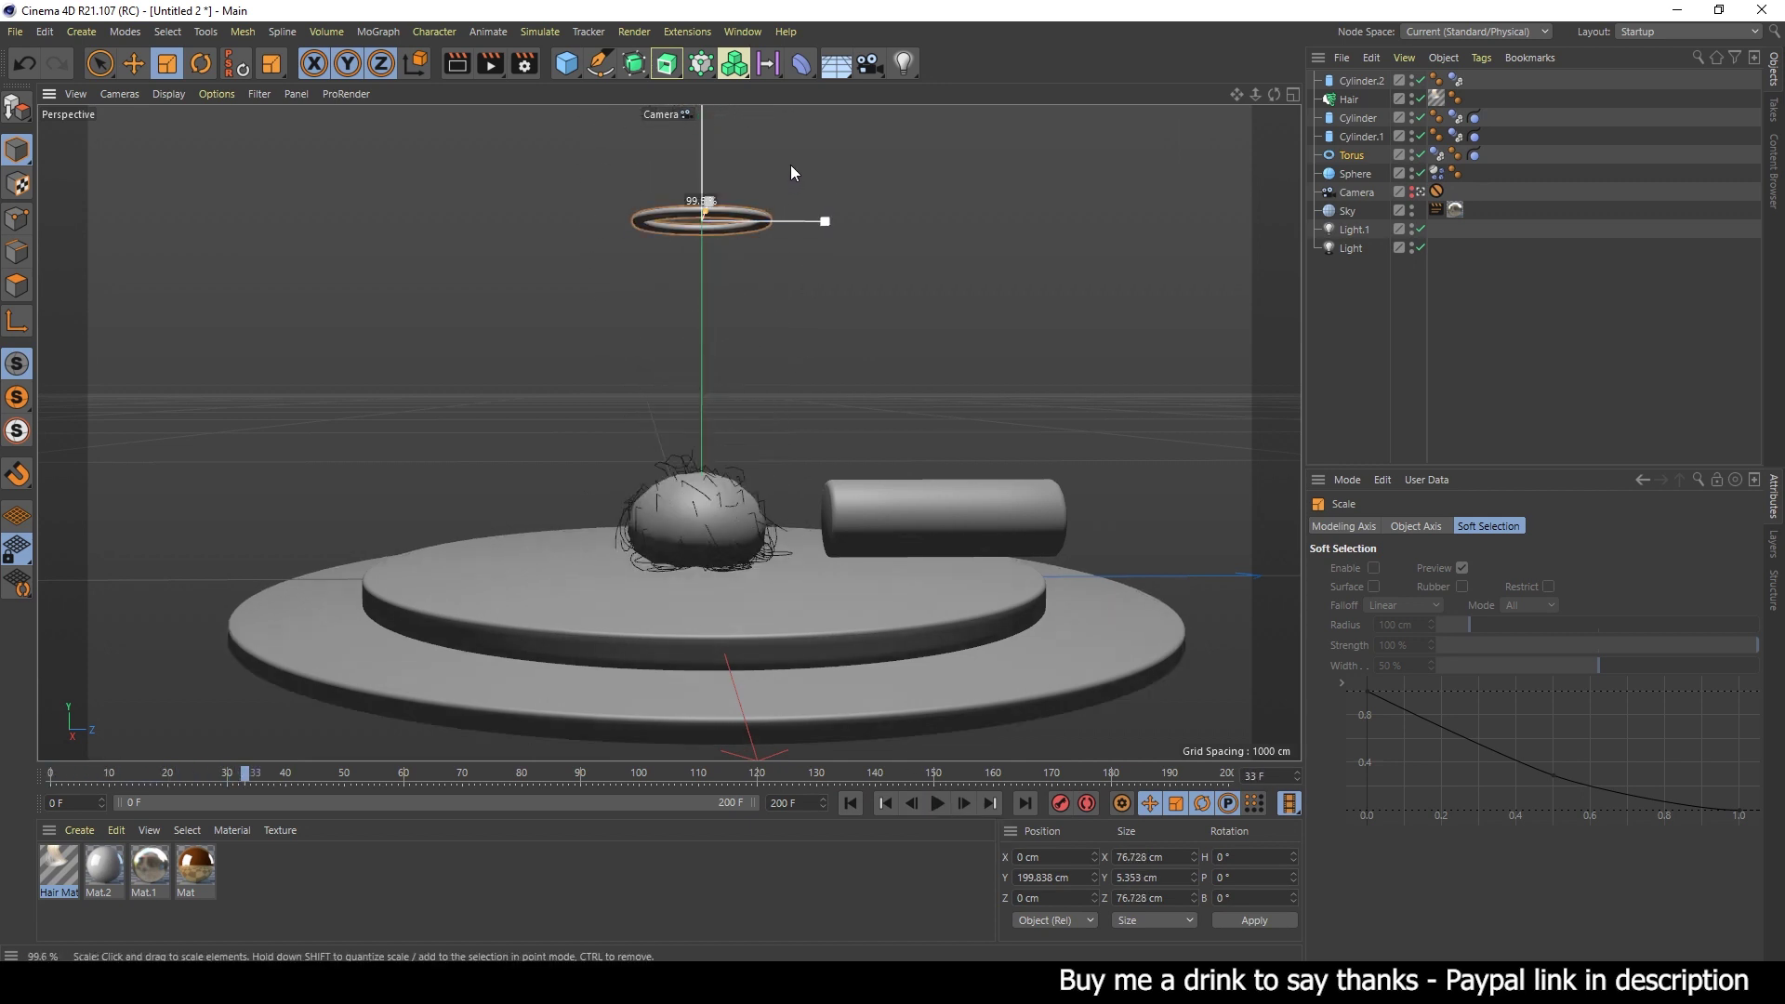
pyautogui.click(850, 804)
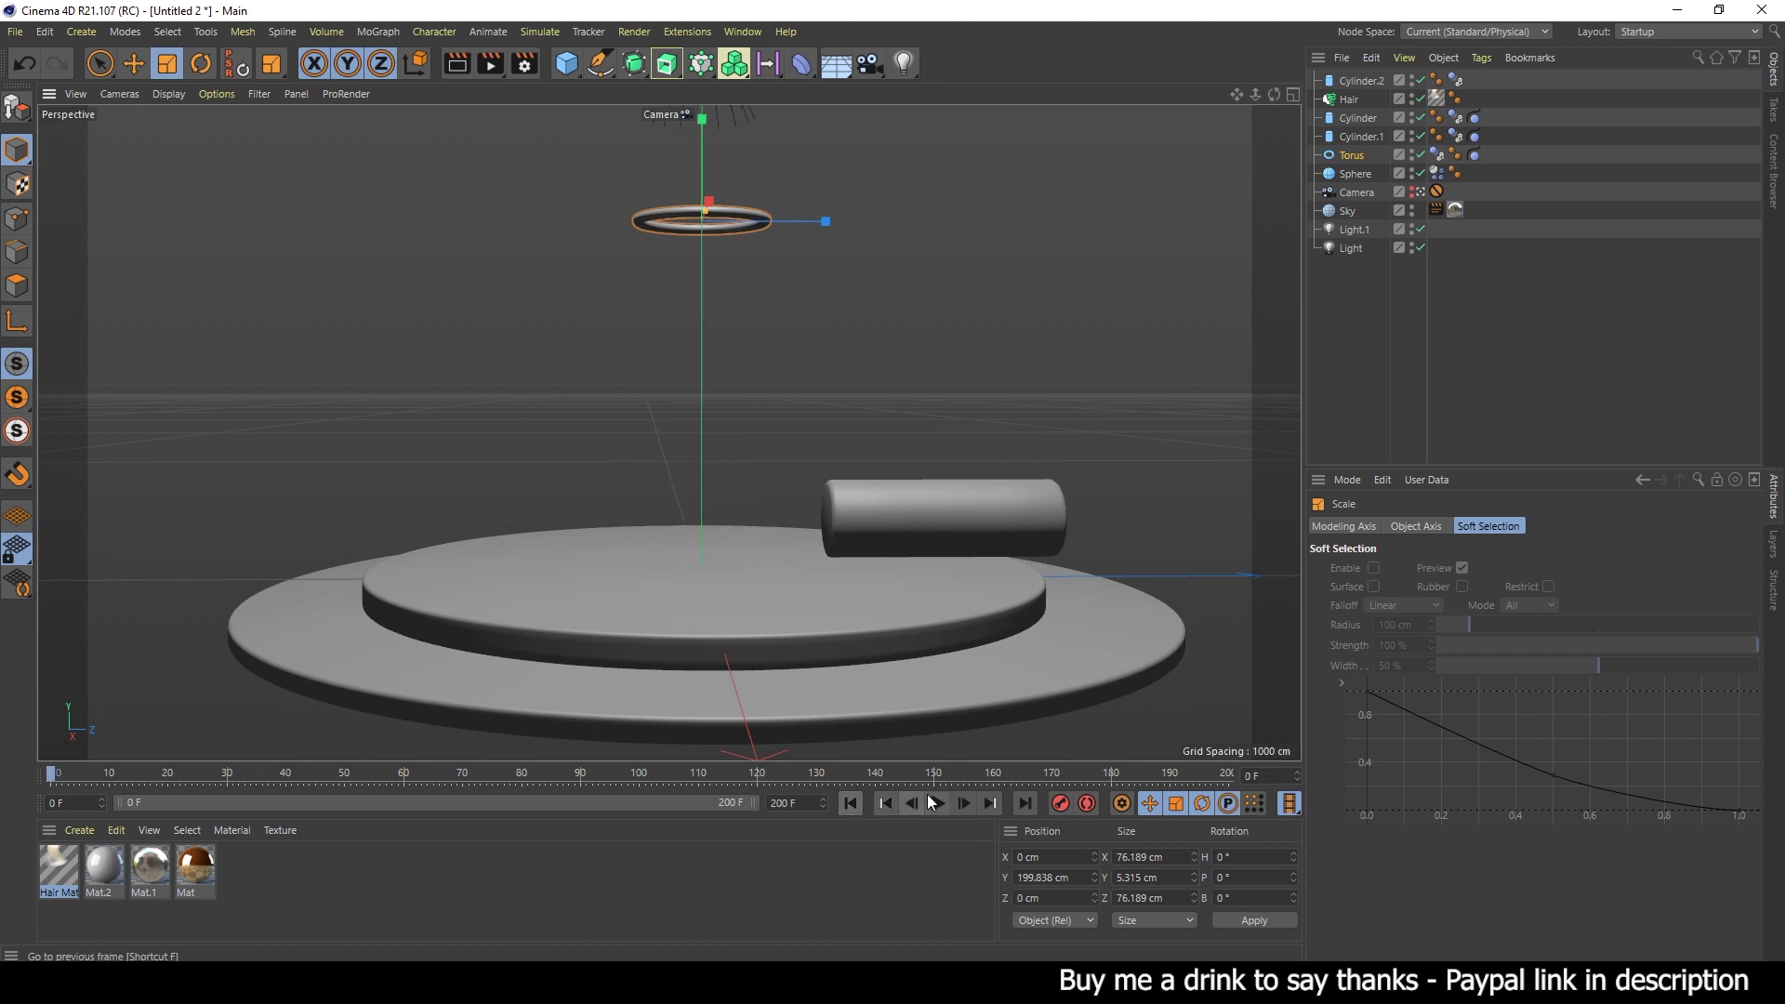
pyautogui.click(937, 803)
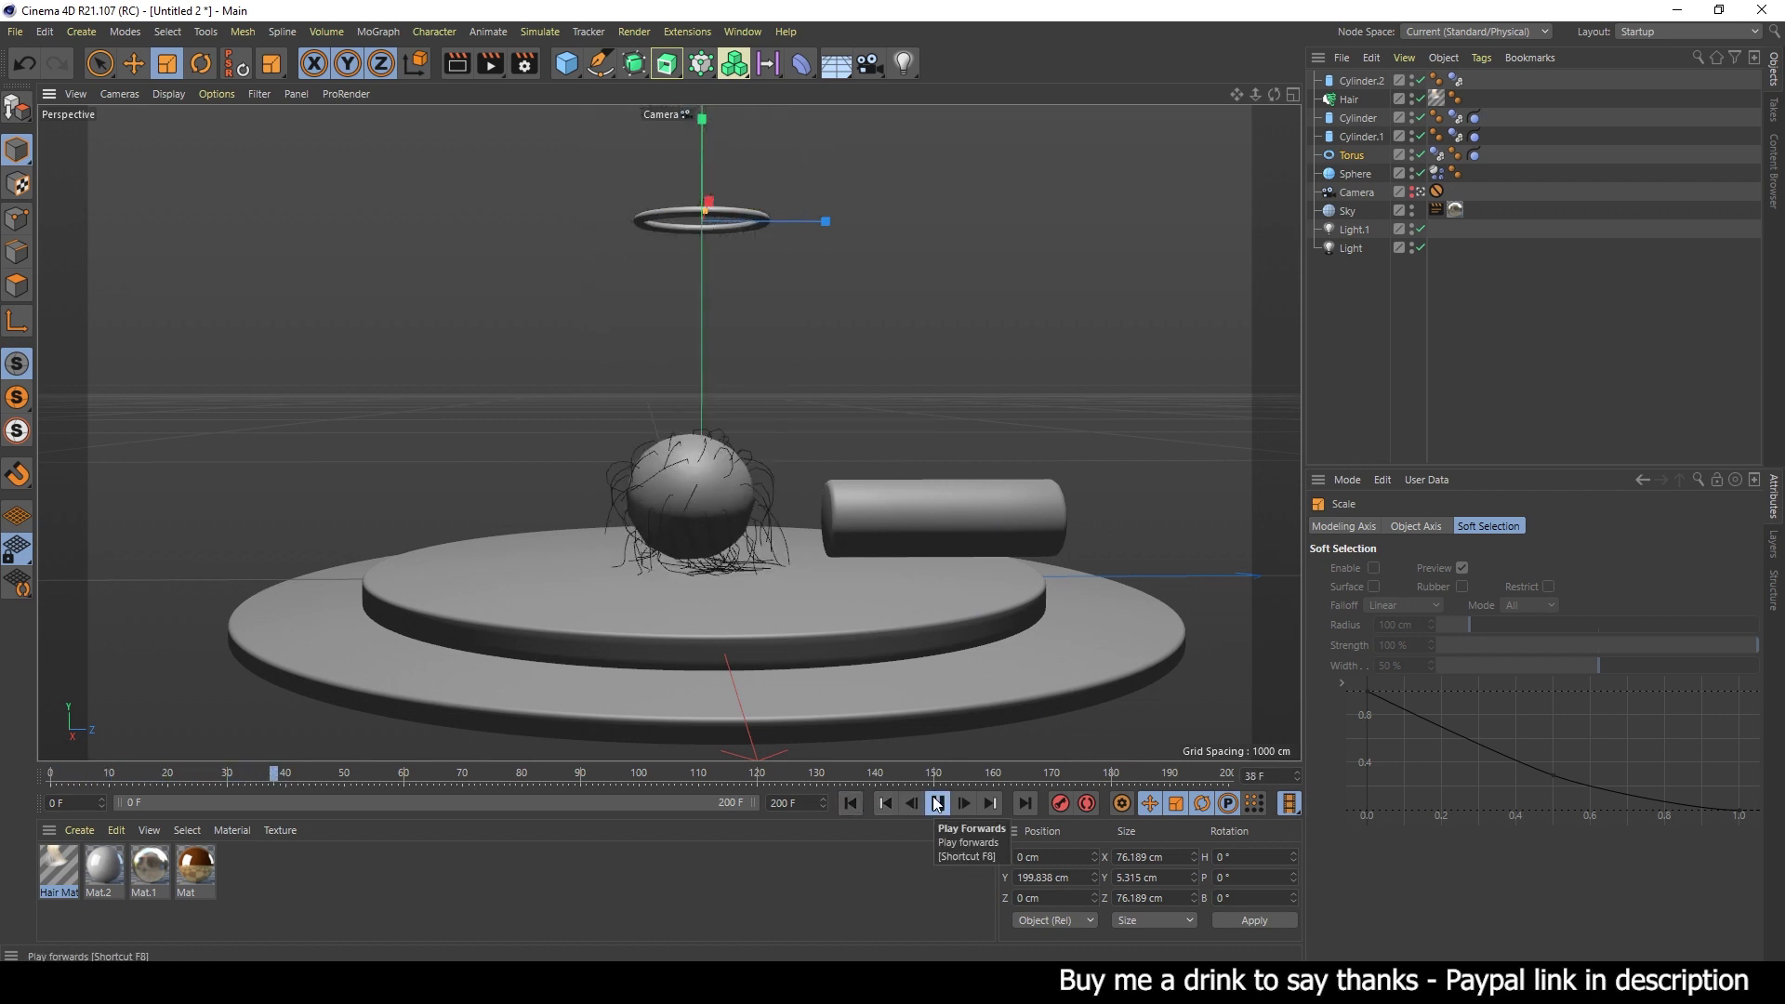
pyautogui.click(938, 804)
pyautogui.click(848, 803)
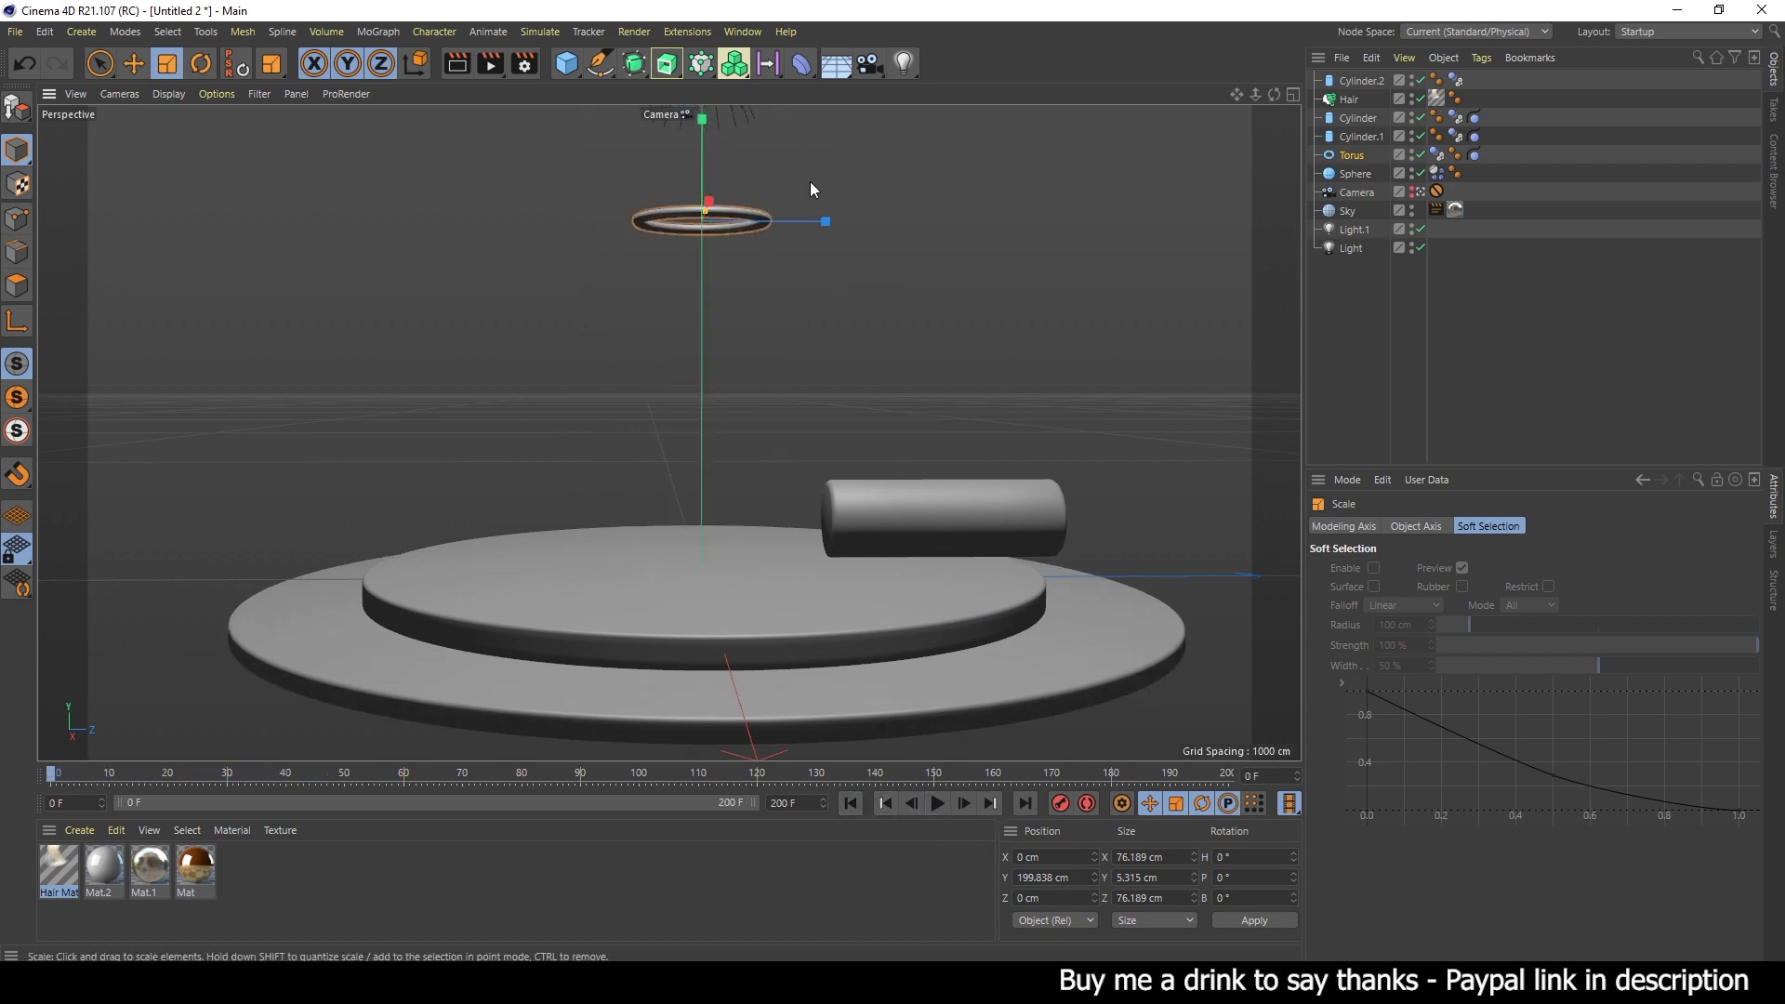
pyautogui.moveTo(810, 171); pyautogui.dragTo(809, 174)
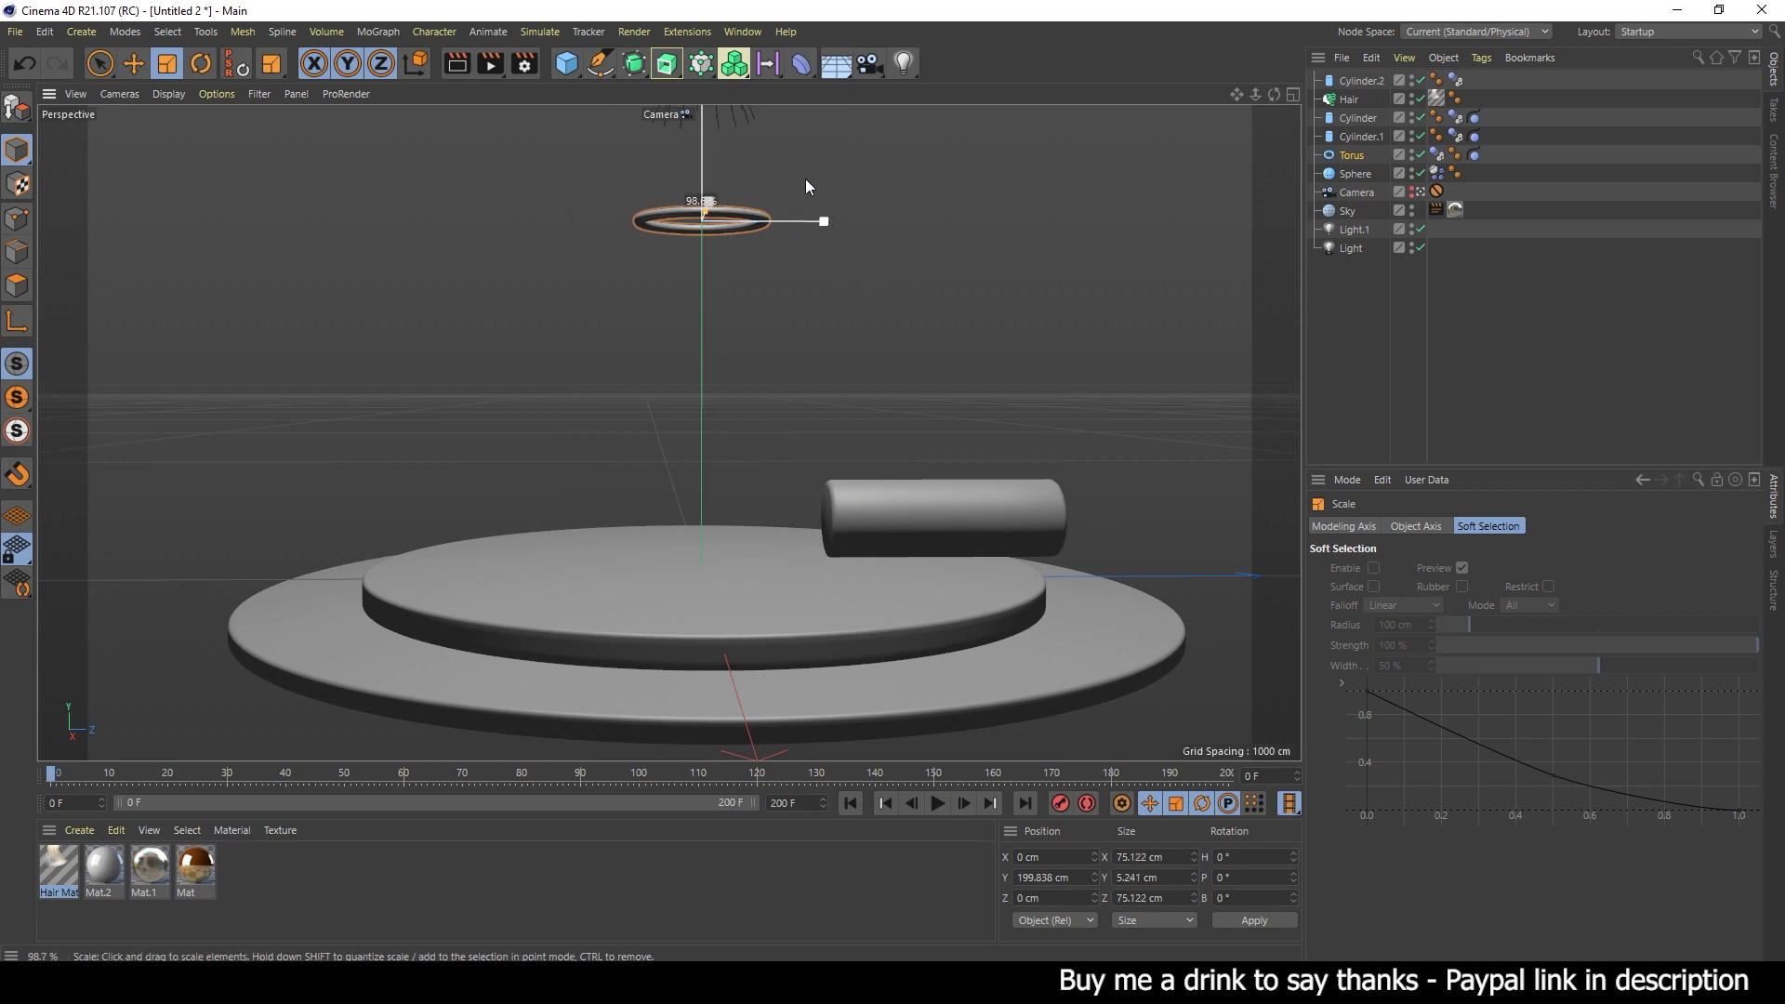
pyautogui.click(937, 803)
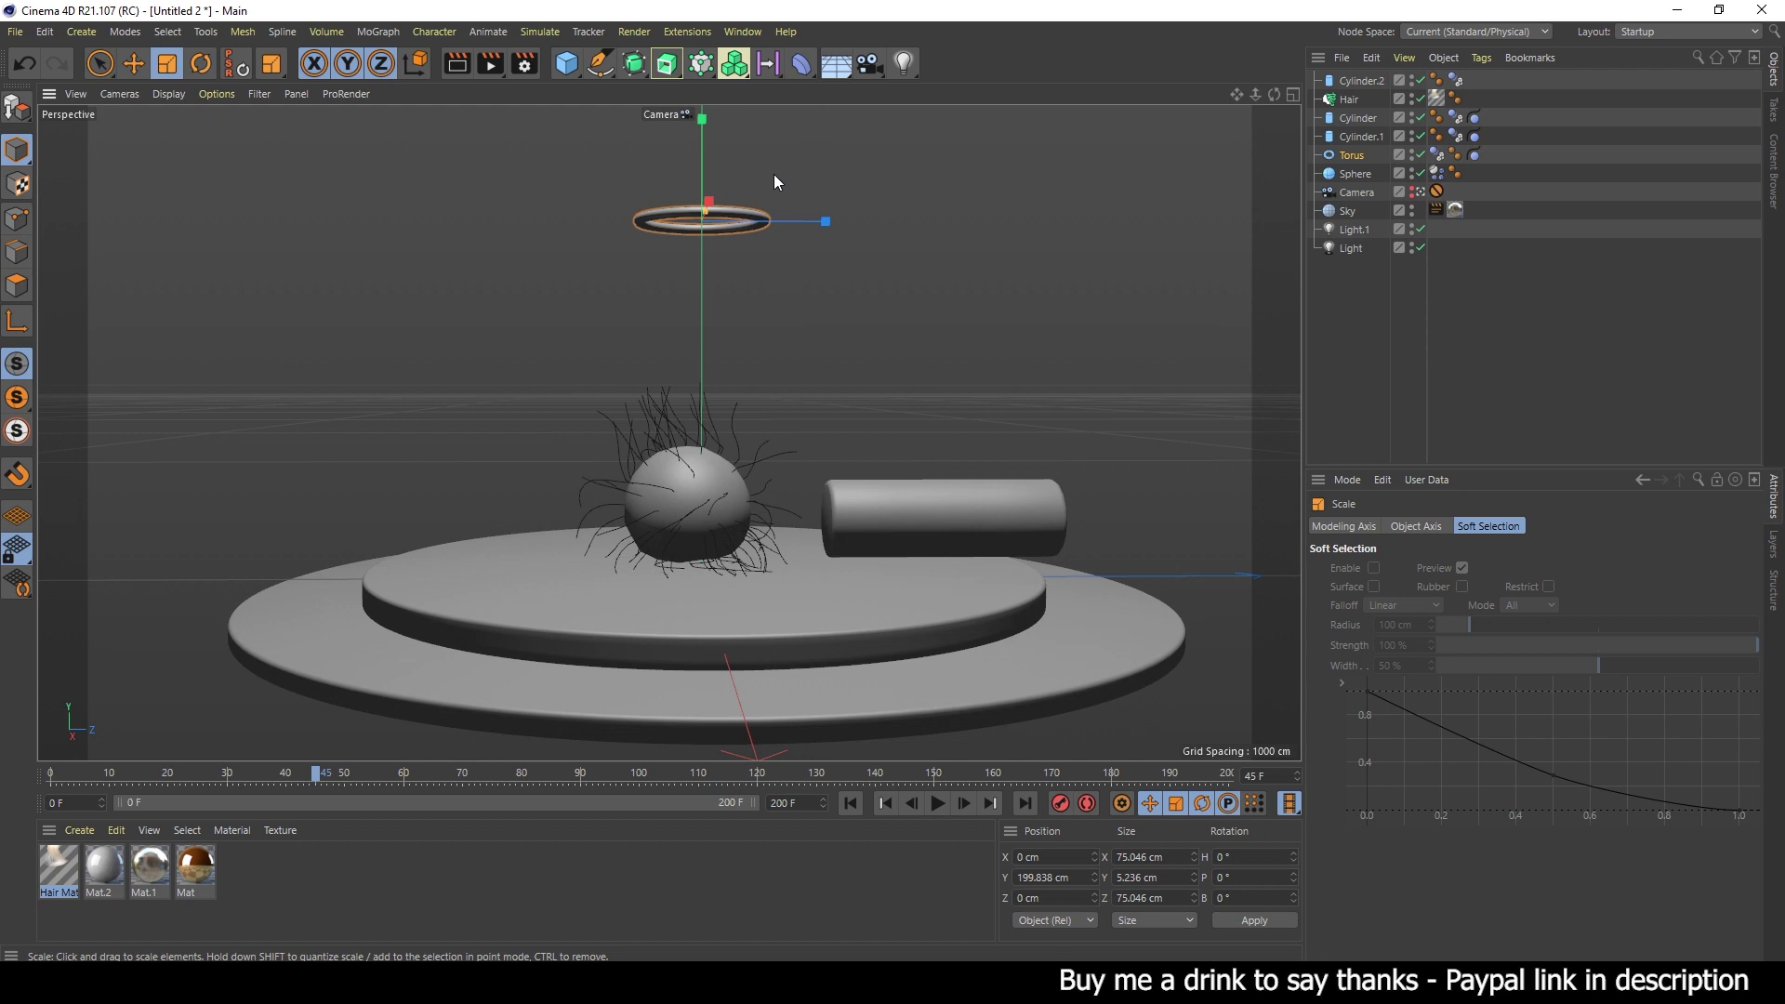
pyautogui.moveTo(773, 175); pyautogui.dragTo(772, 177)
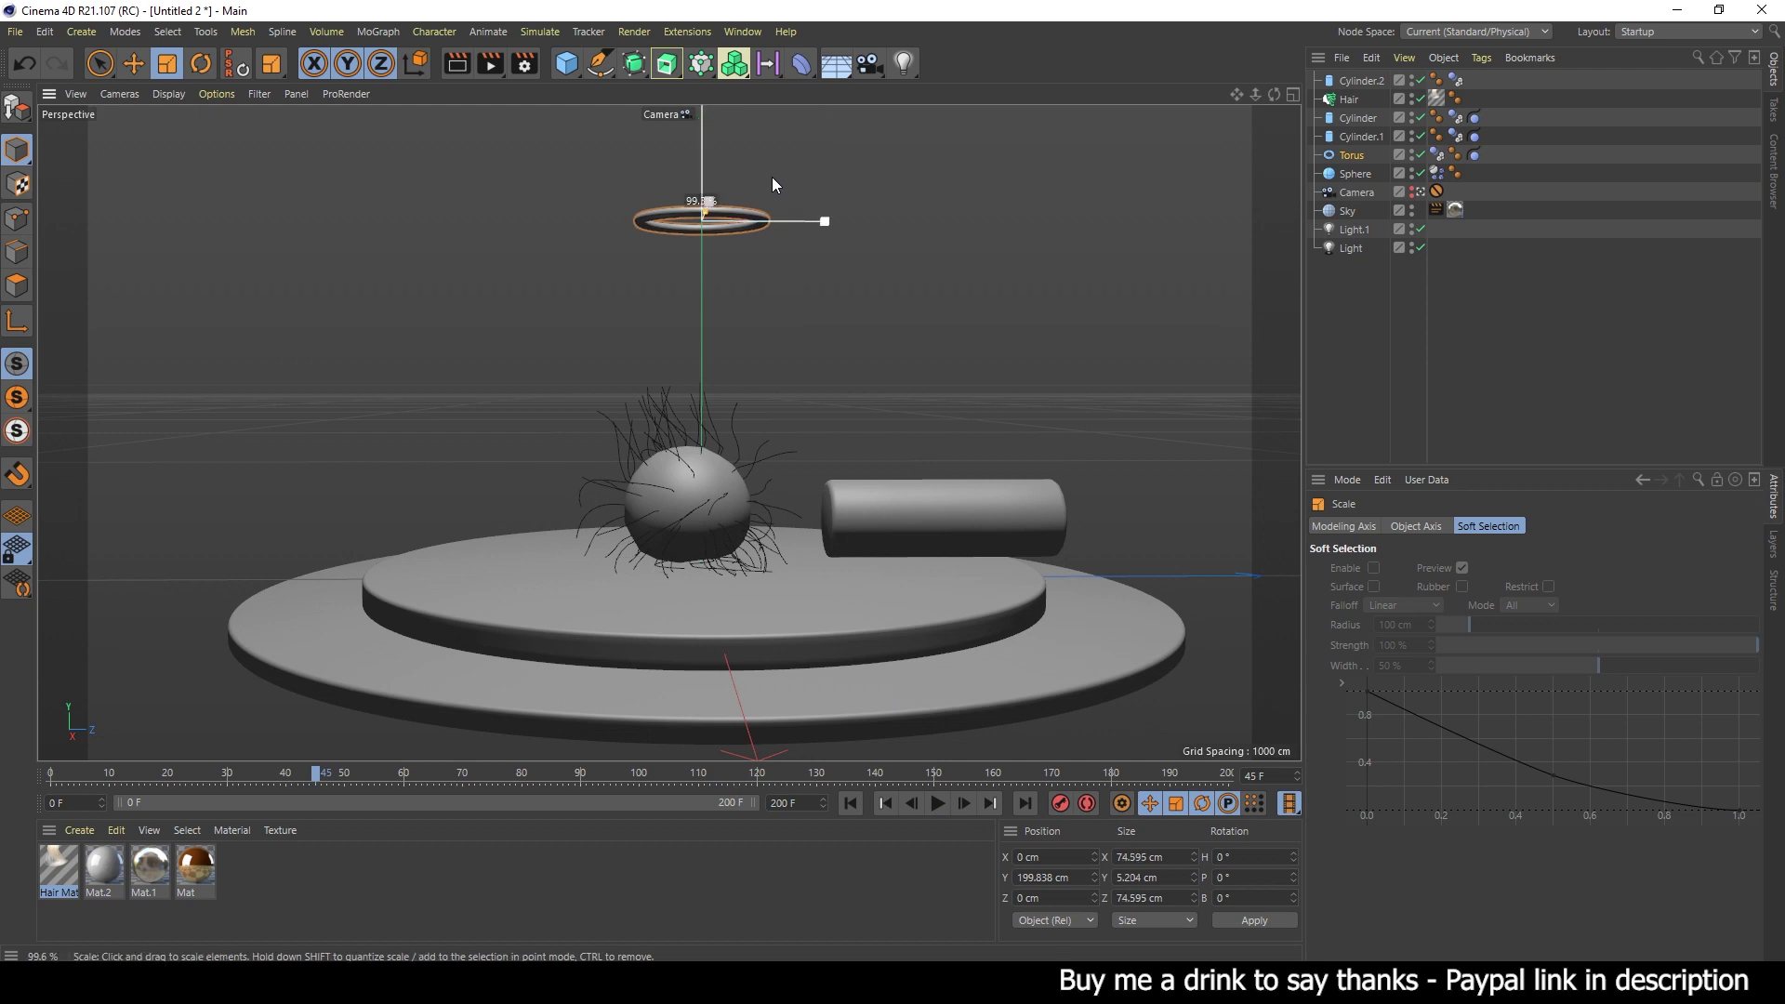
pyautogui.click(857, 805)
pyautogui.click(936, 806)
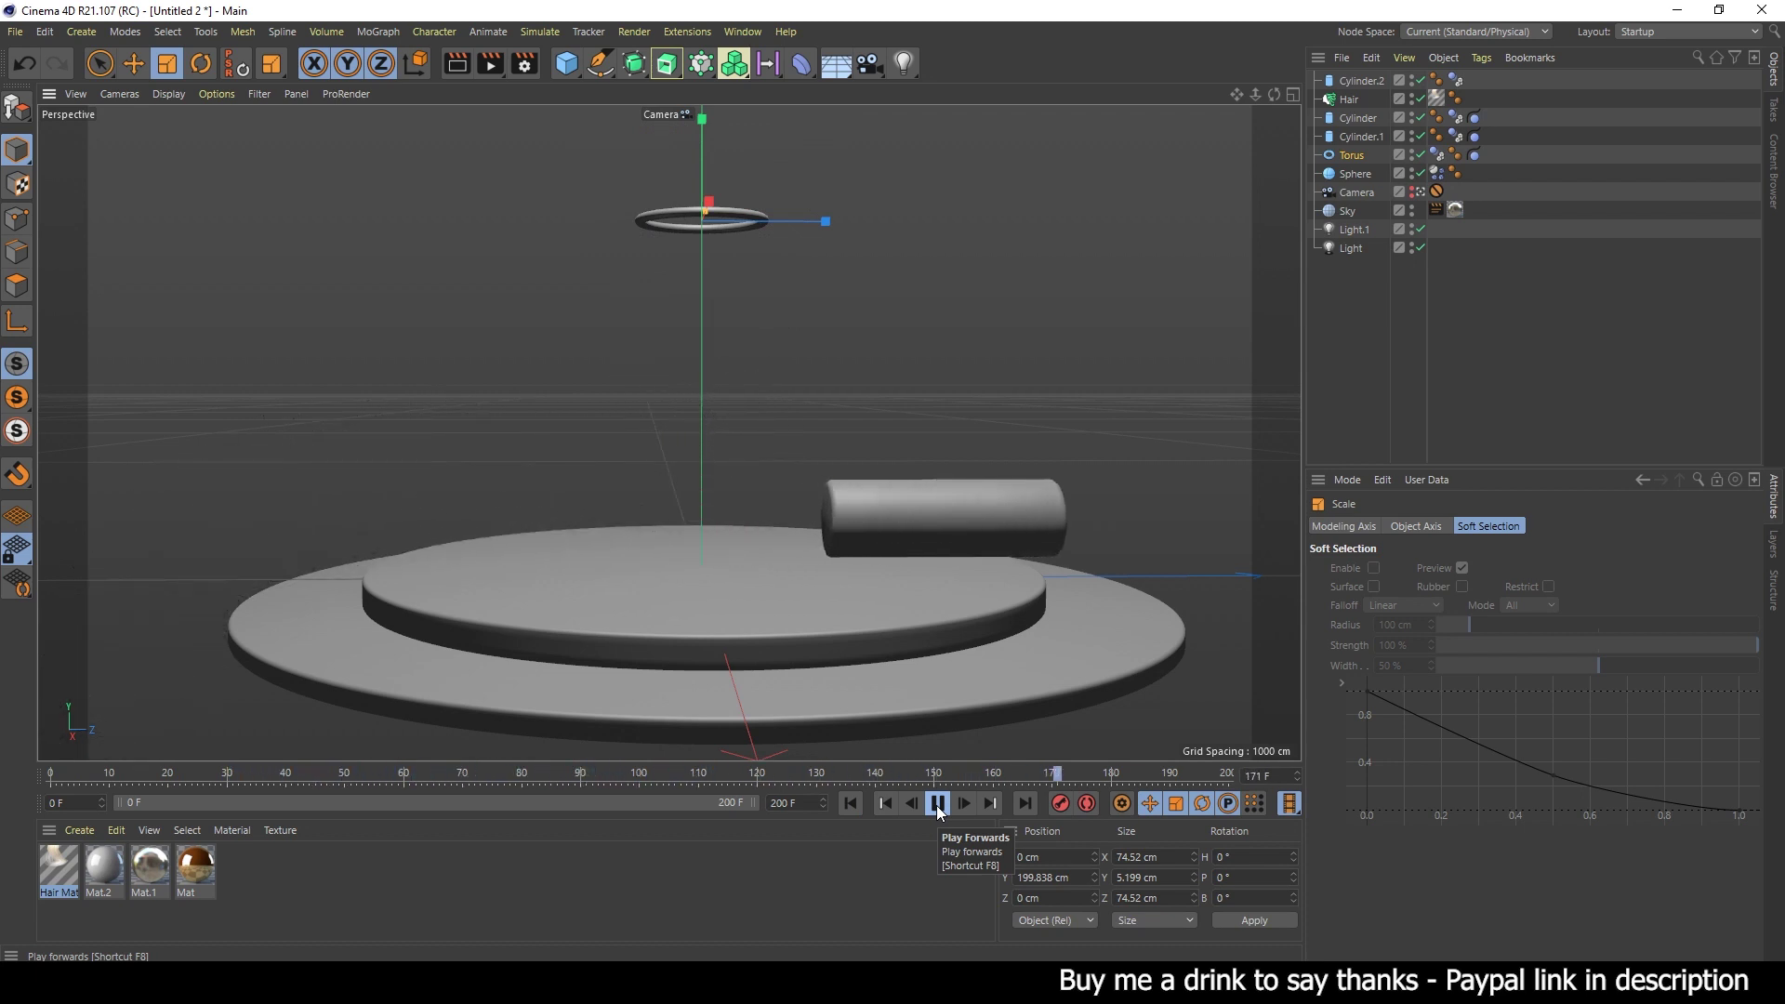
pyautogui.click(937, 806)
pyautogui.click(969, 484)
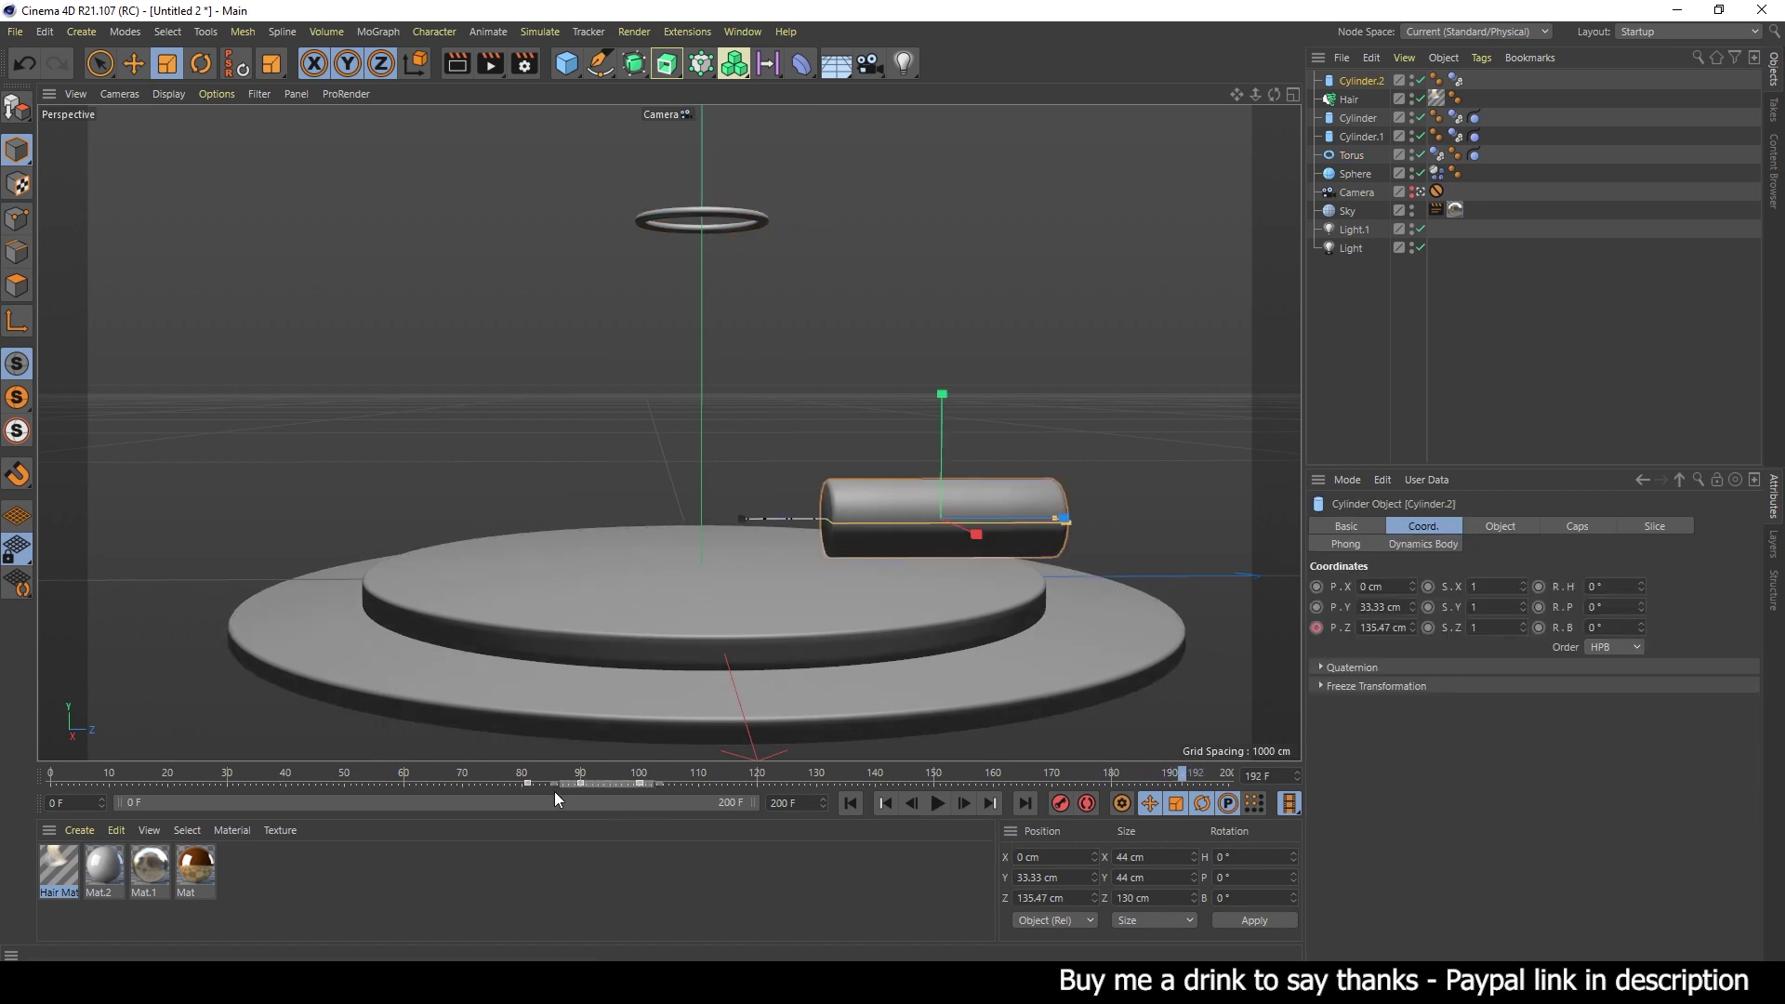
pyautogui.moveTo(555, 793); pyautogui.dragTo(507, 783)
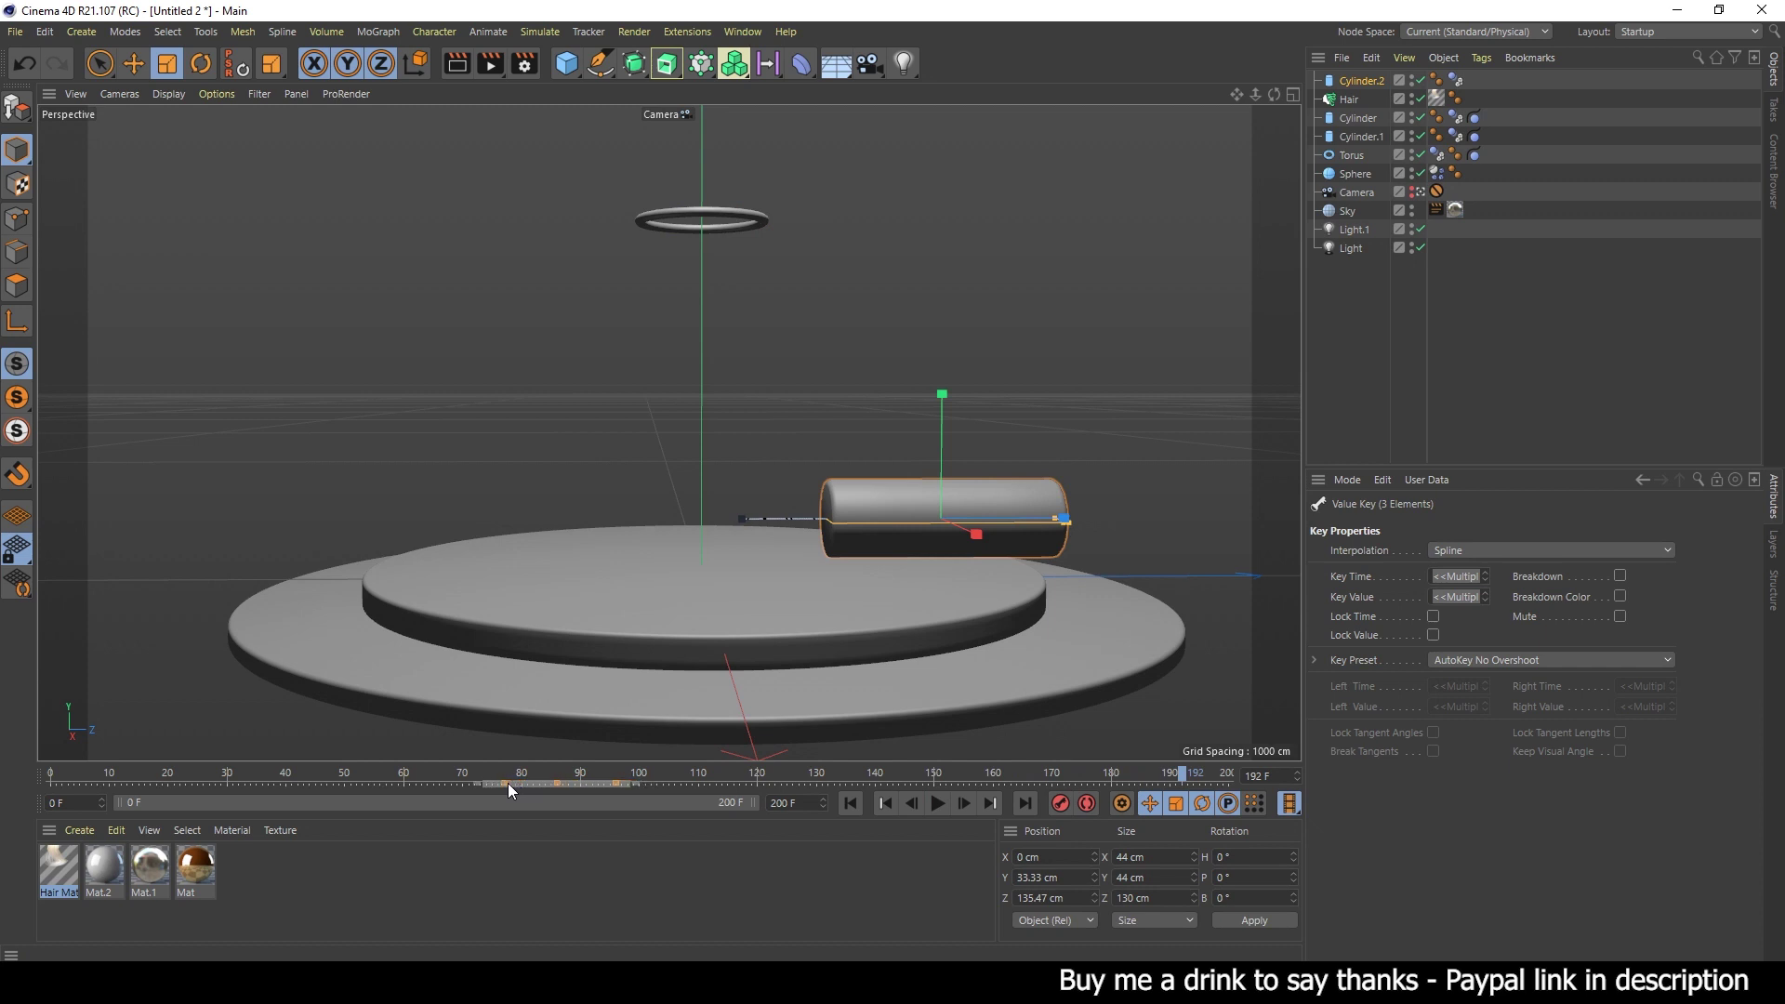
pyautogui.click(937, 805)
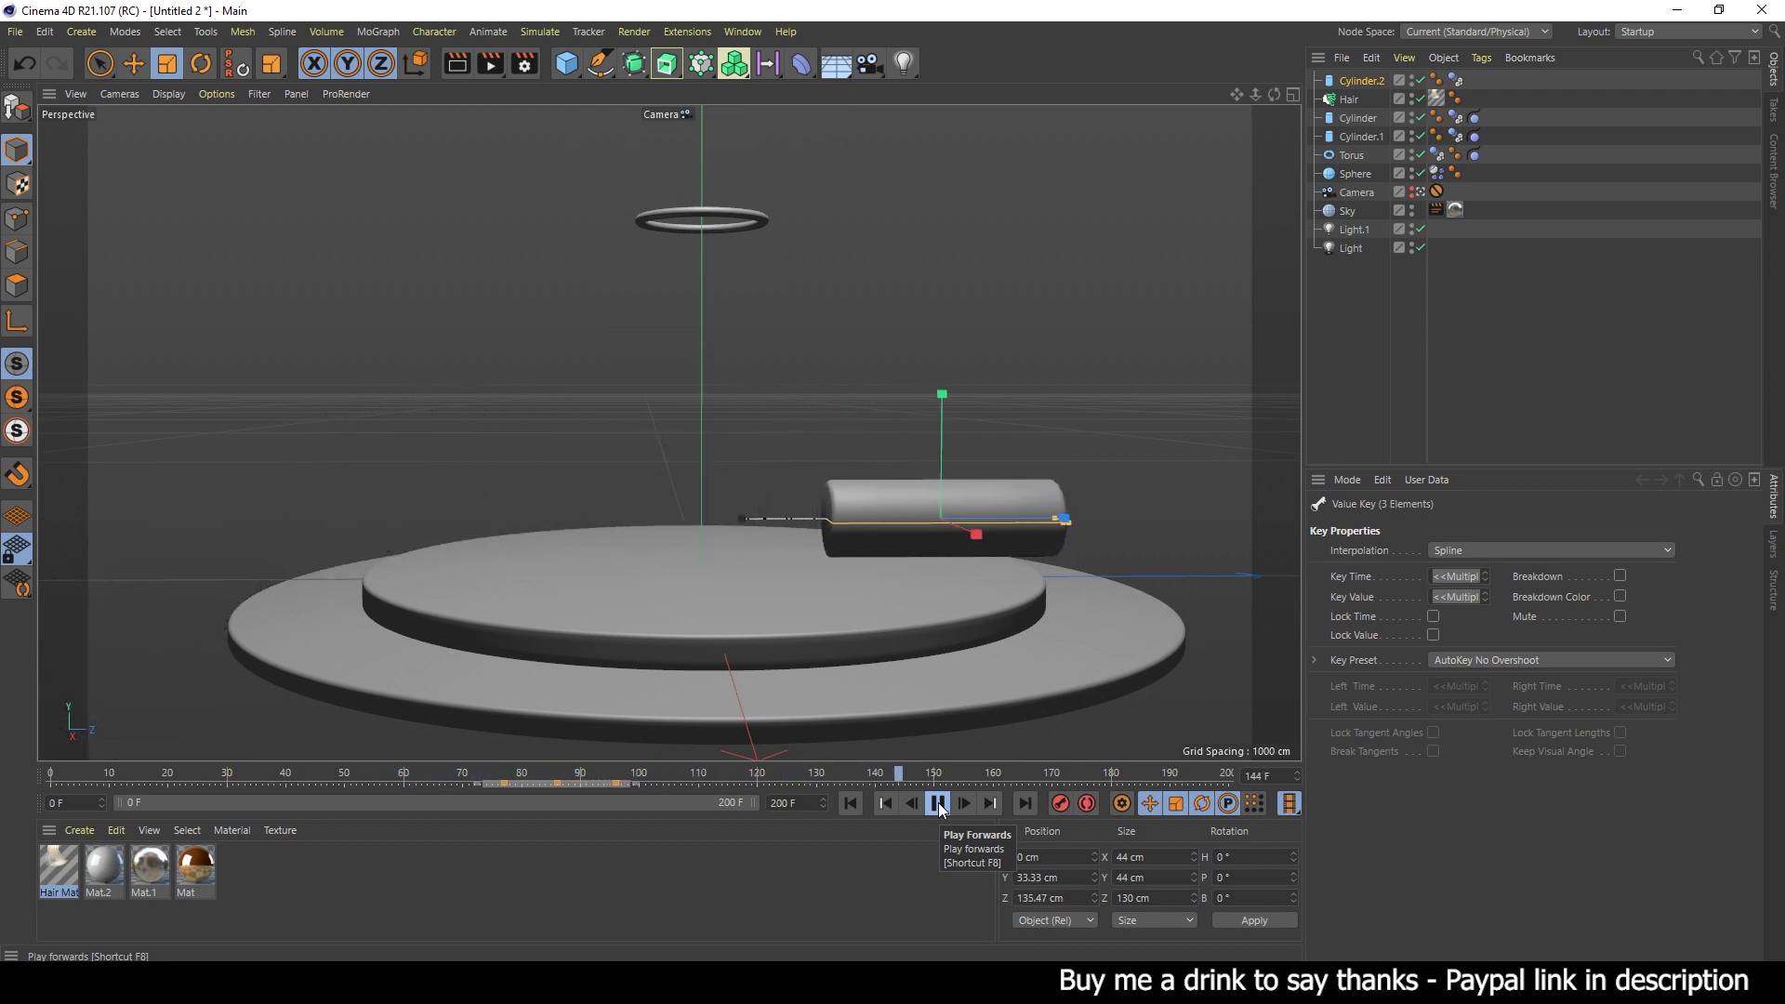
pyautogui.click(939, 805)
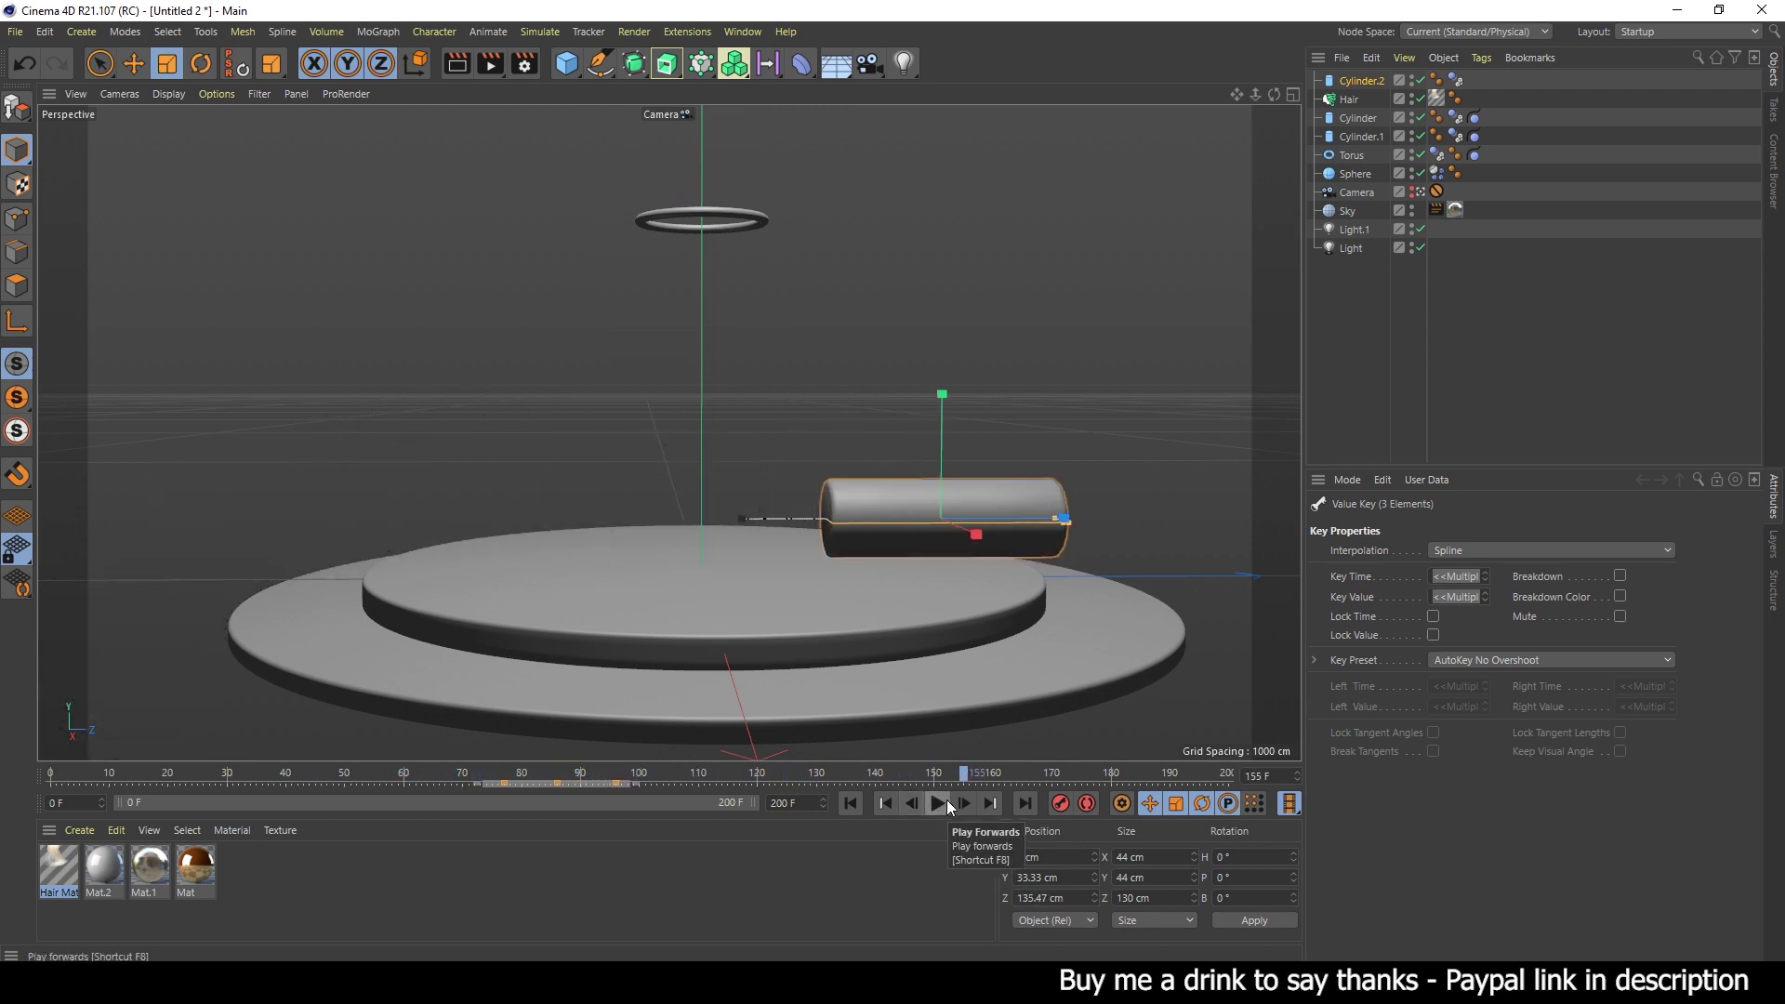
pyautogui.click(788, 544)
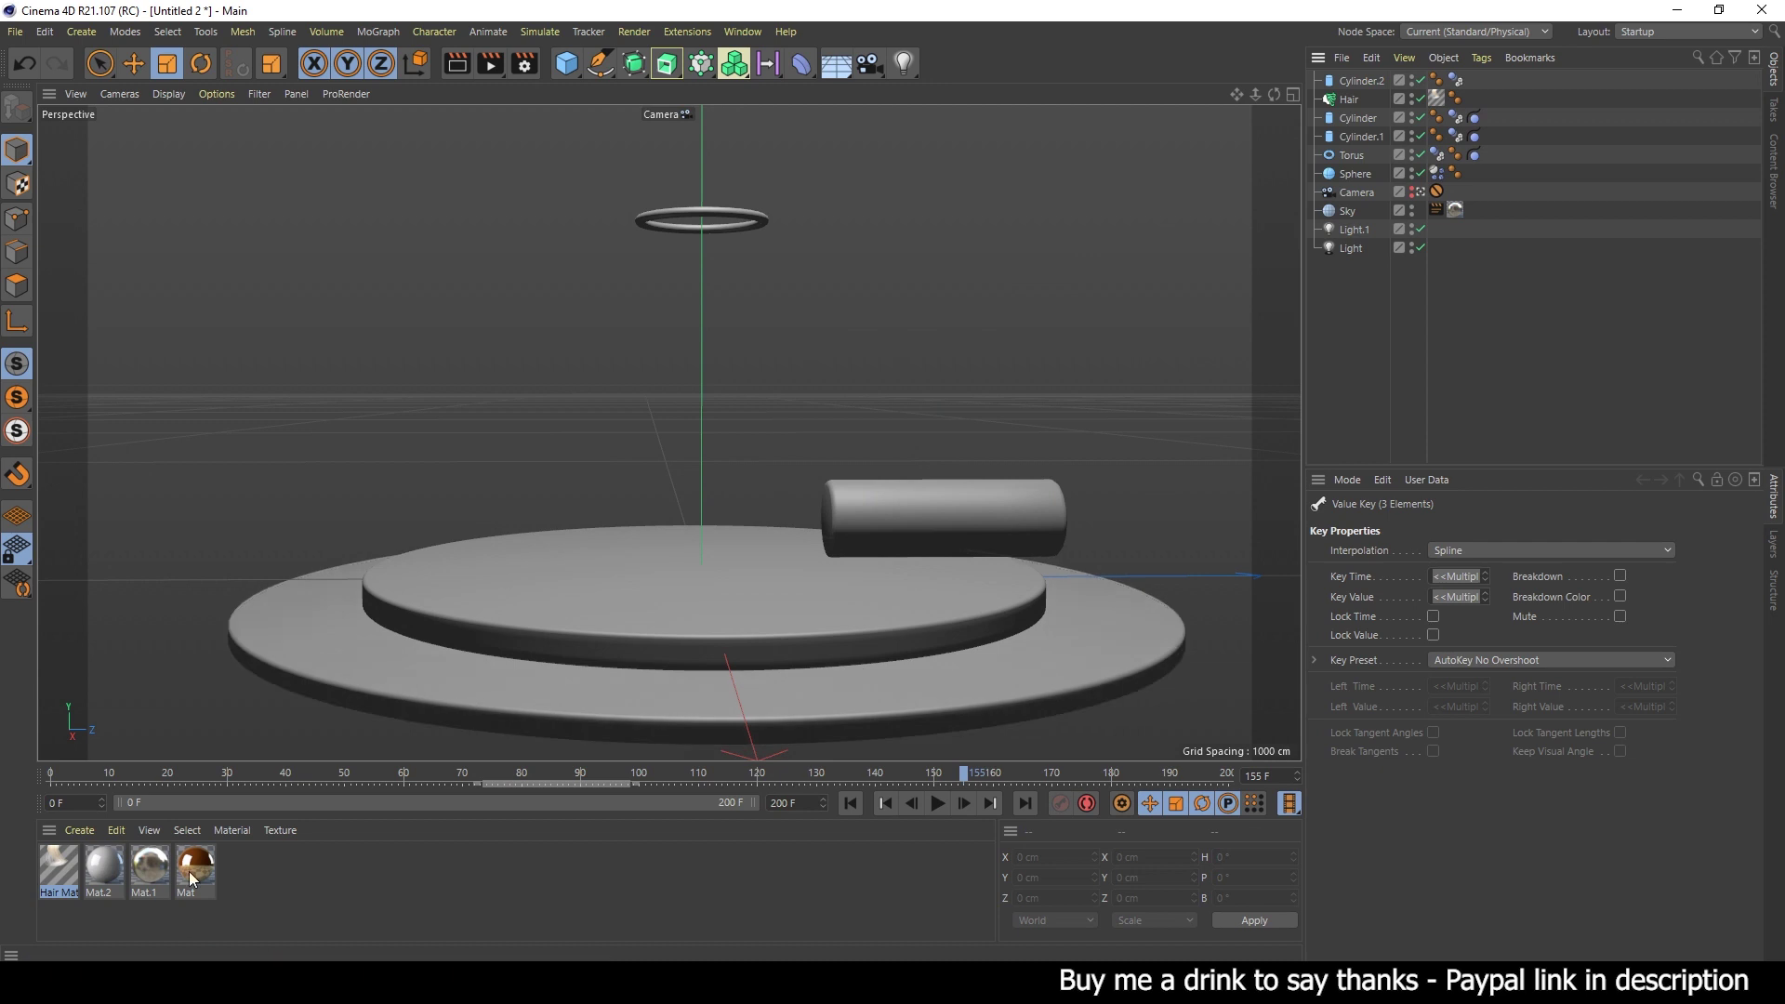
# - Apply gold Mat to the torus and Cylinder.2, and Mat.2 to both pedestal discs
pyautogui.moveTo(764, 230); pyautogui.dragTo(765, 230)
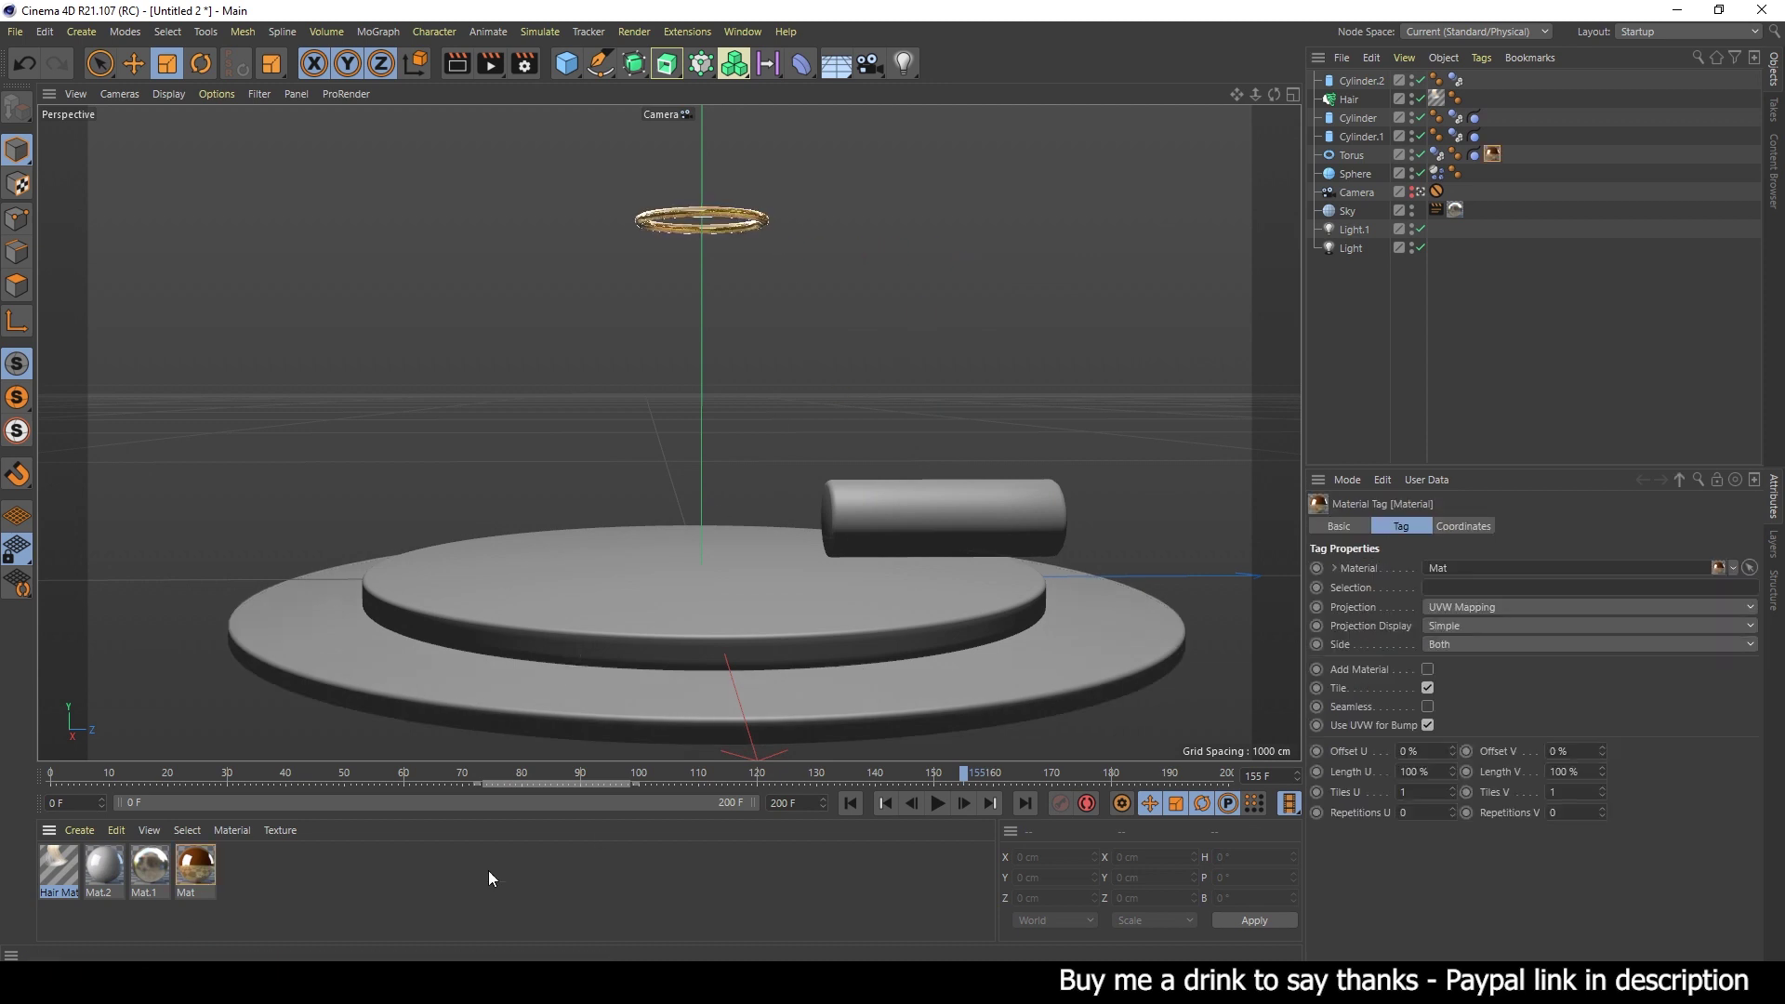
pyautogui.moveTo(400, 846); pyautogui.dragTo(936, 506)
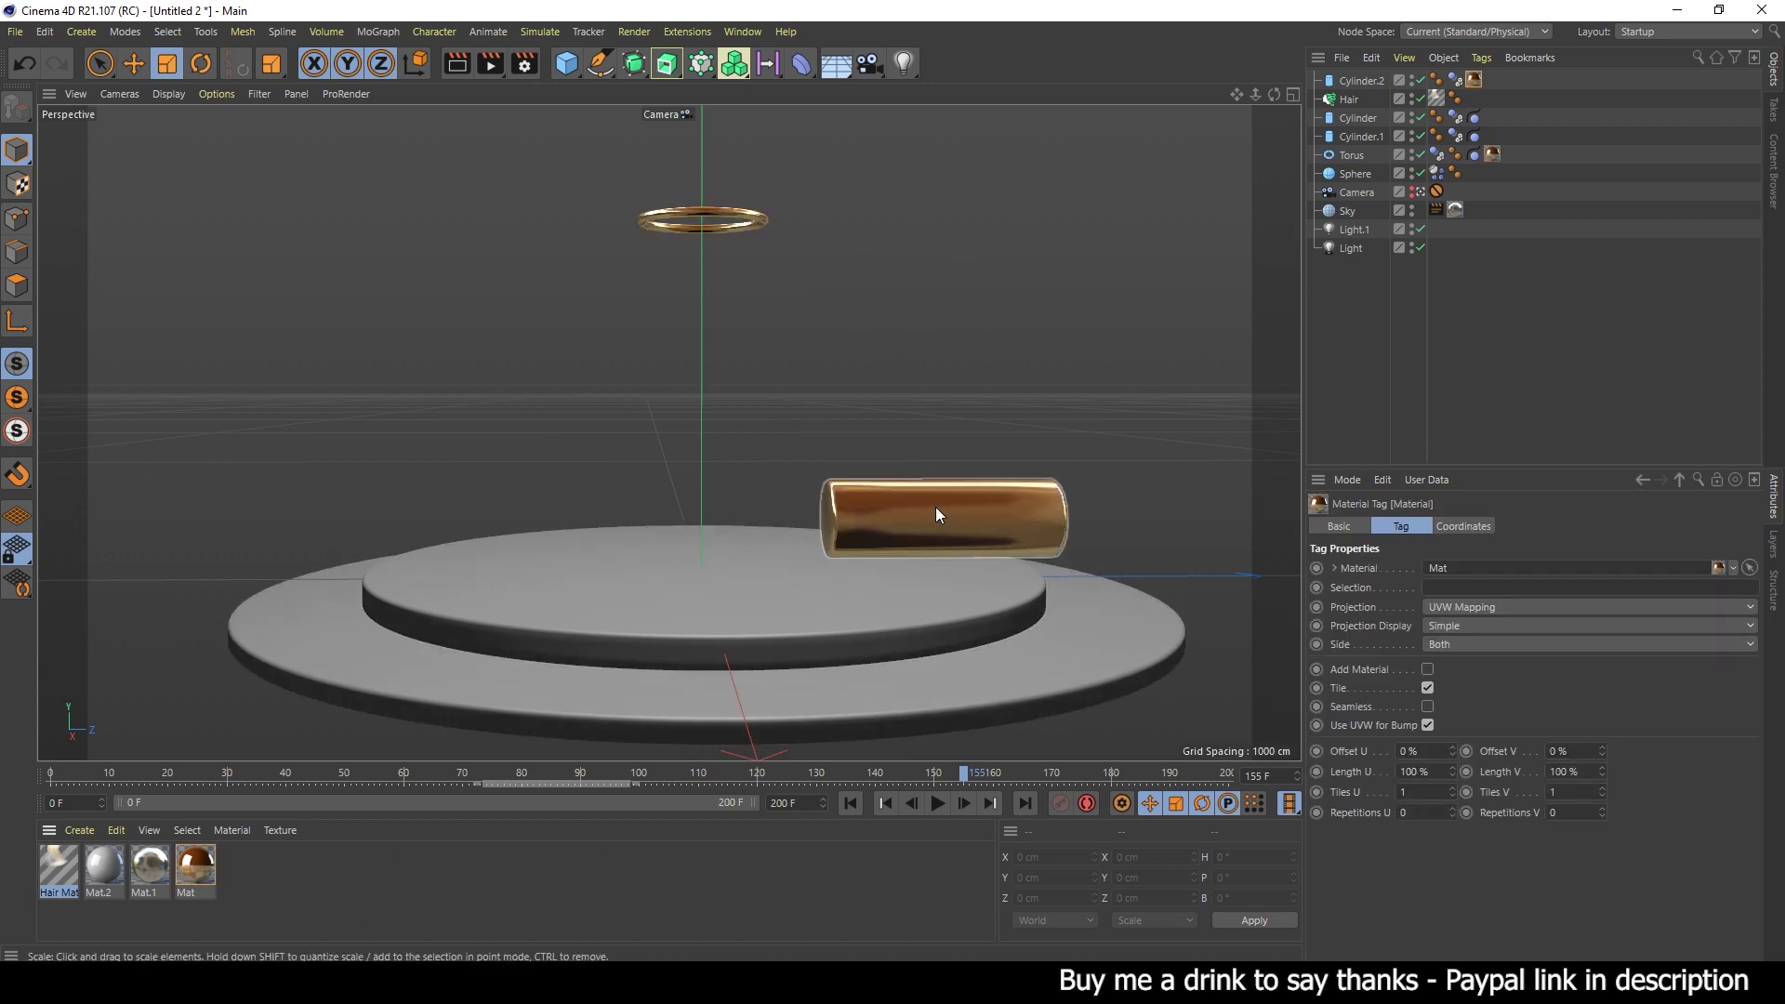
pyautogui.moveTo(104, 867); pyautogui.dragTo(537, 610)
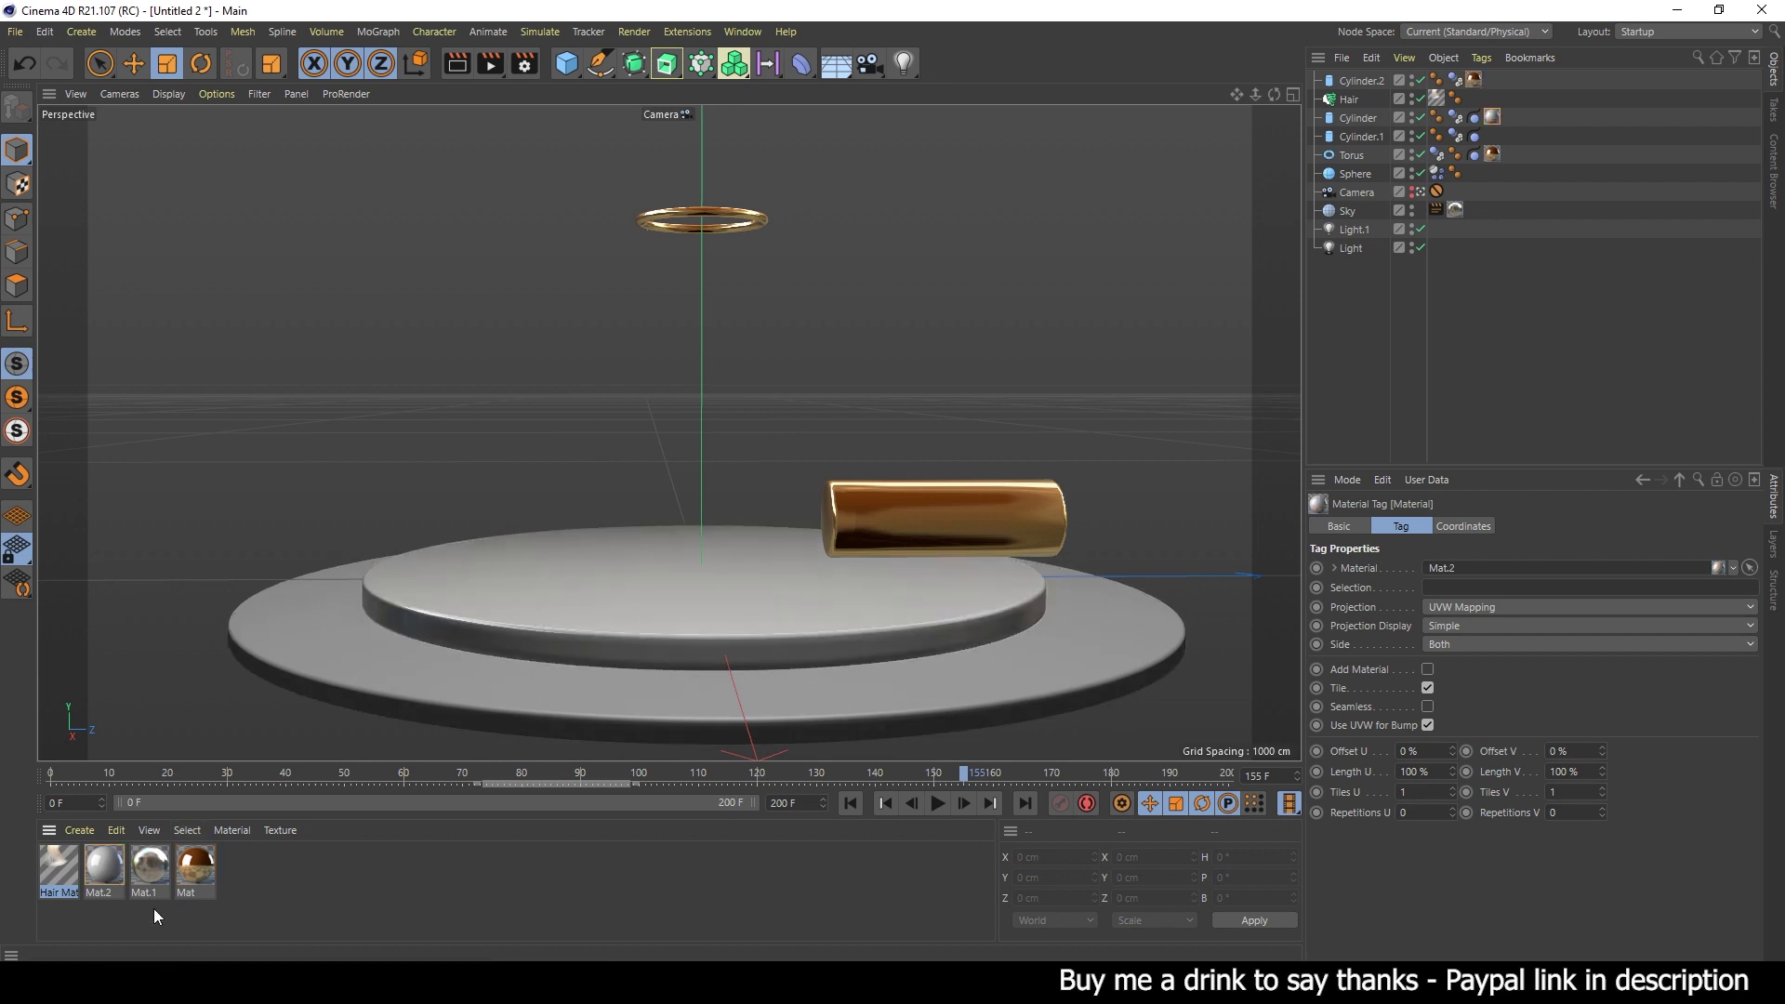
pyautogui.moveTo(276, 703); pyautogui.dragTo(311, 673)
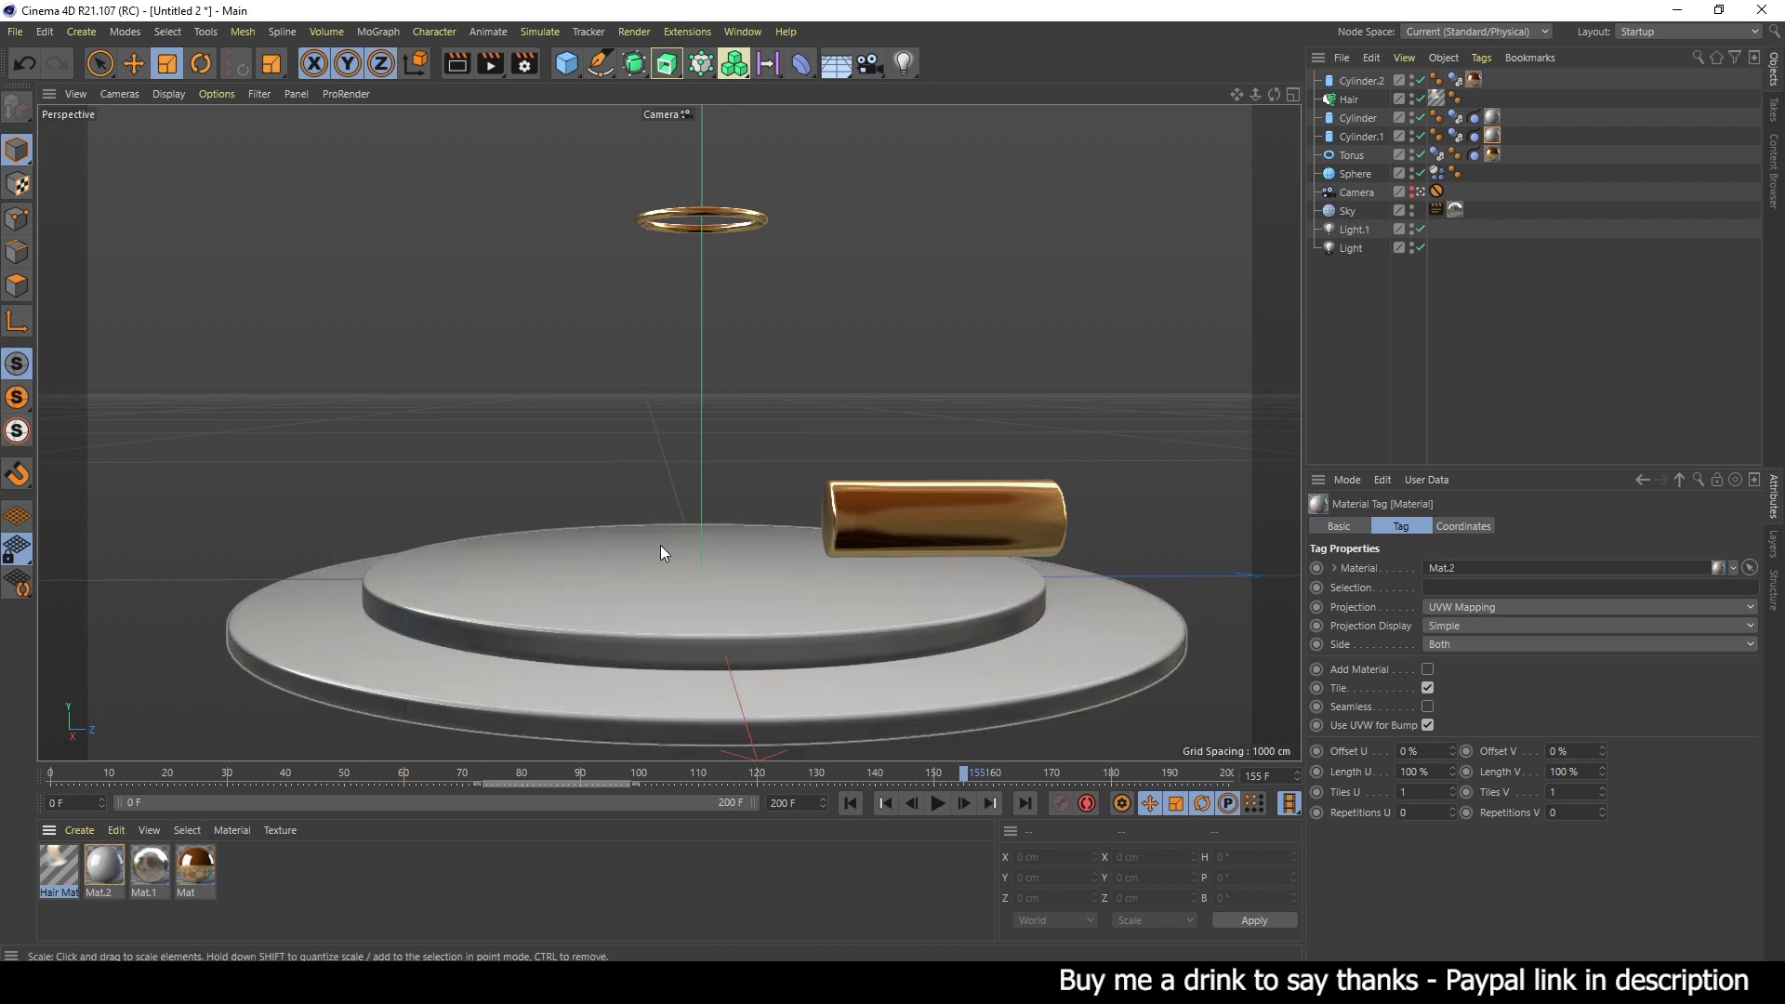
# - Replay to frame 56 and give the hairy sphere the shiny Mat.2 material
pyautogui.click(854, 801)
pyautogui.click(945, 811)
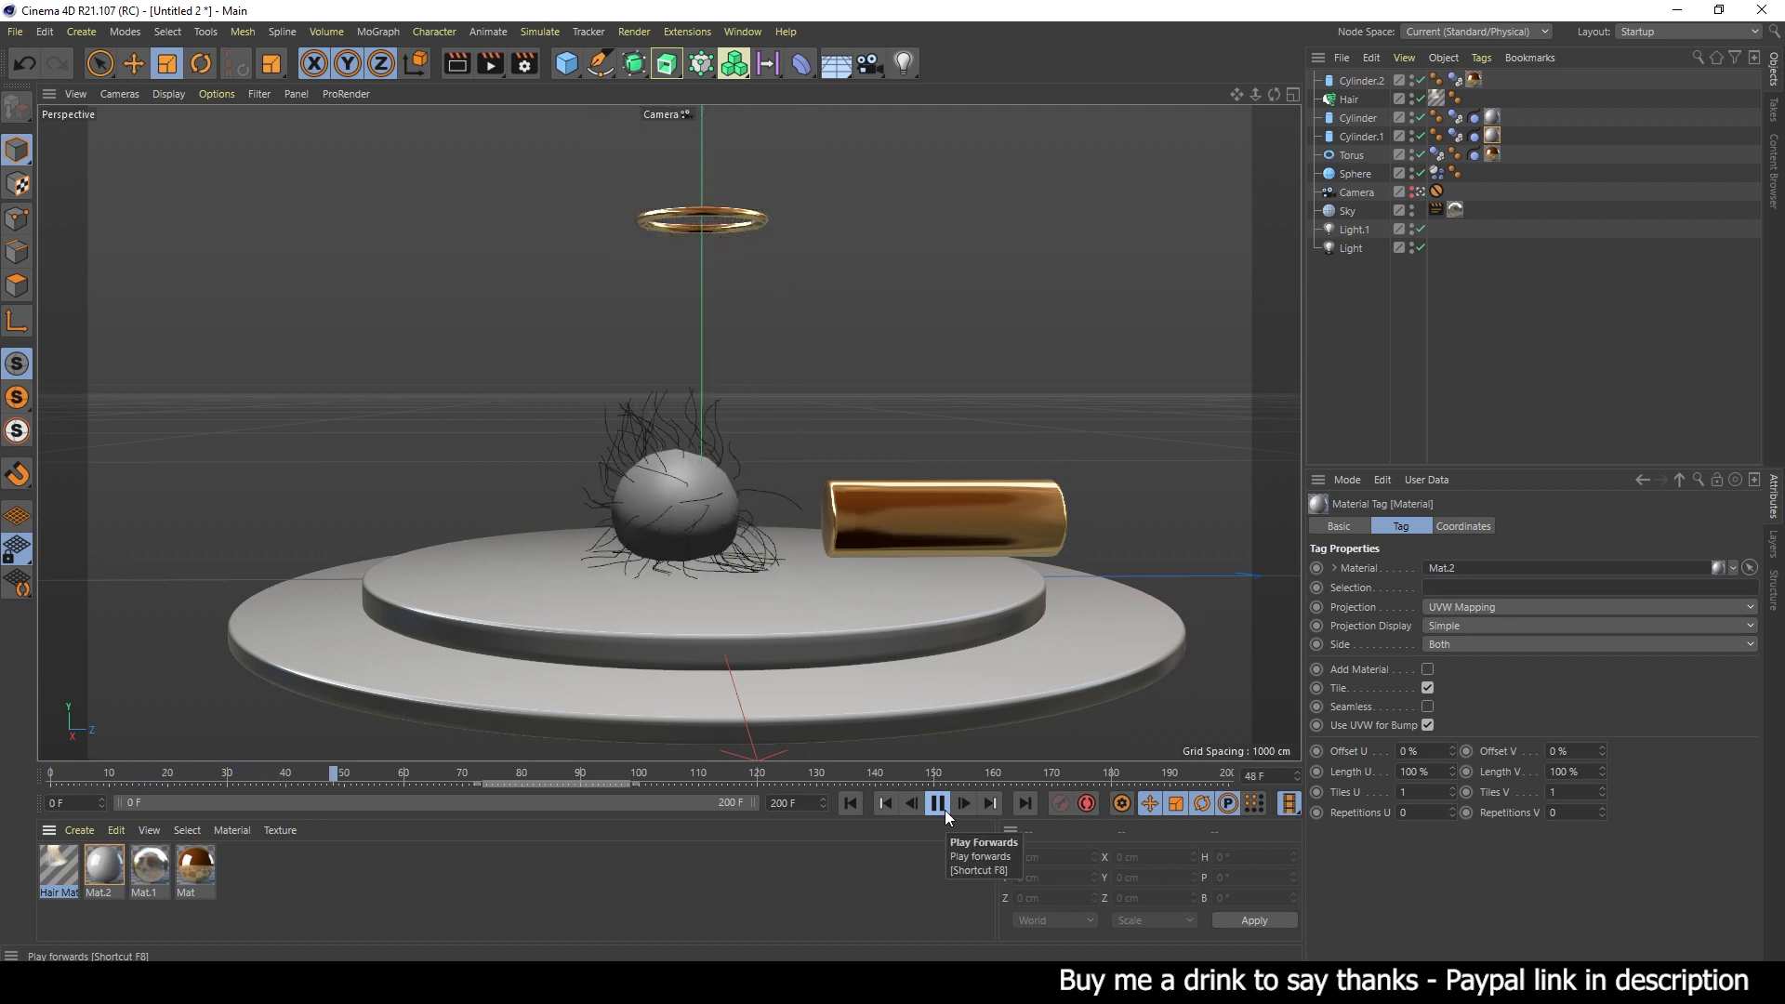
pyautogui.click(937, 804)
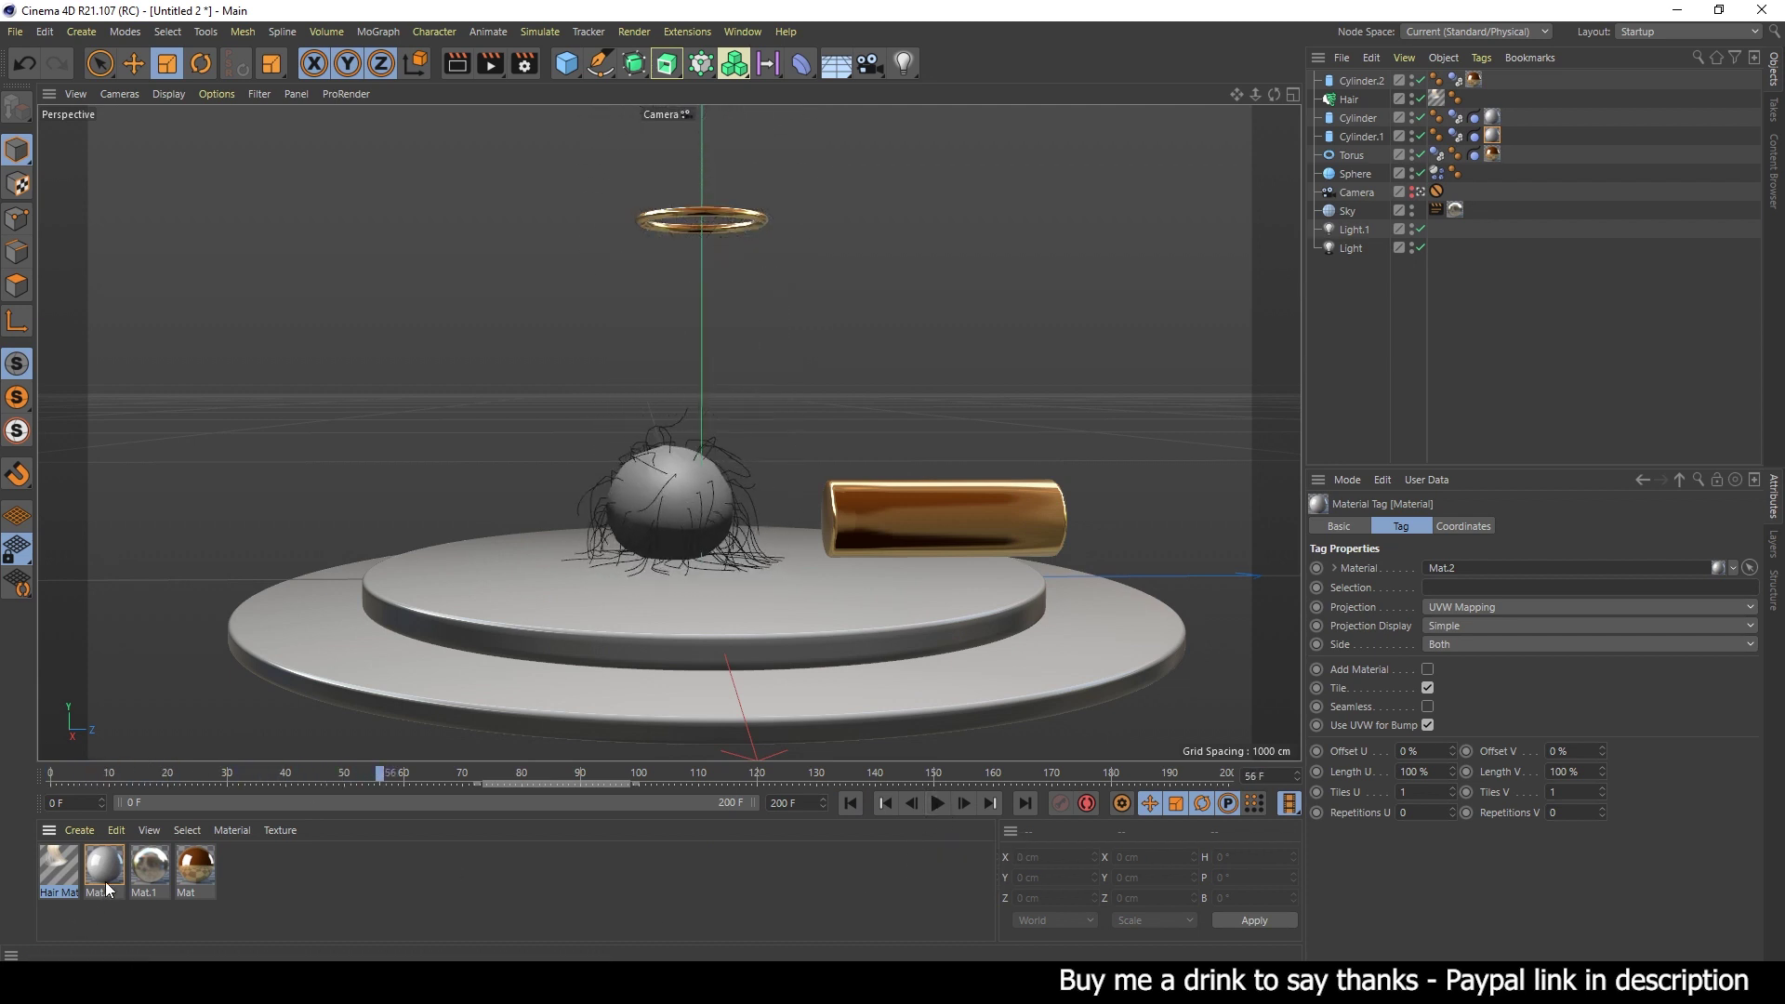
pyautogui.moveTo(555, 556); pyautogui.dragTo(700, 485)
pyautogui.moveTo(1368, 179); pyautogui.dragTo(1360, 175)
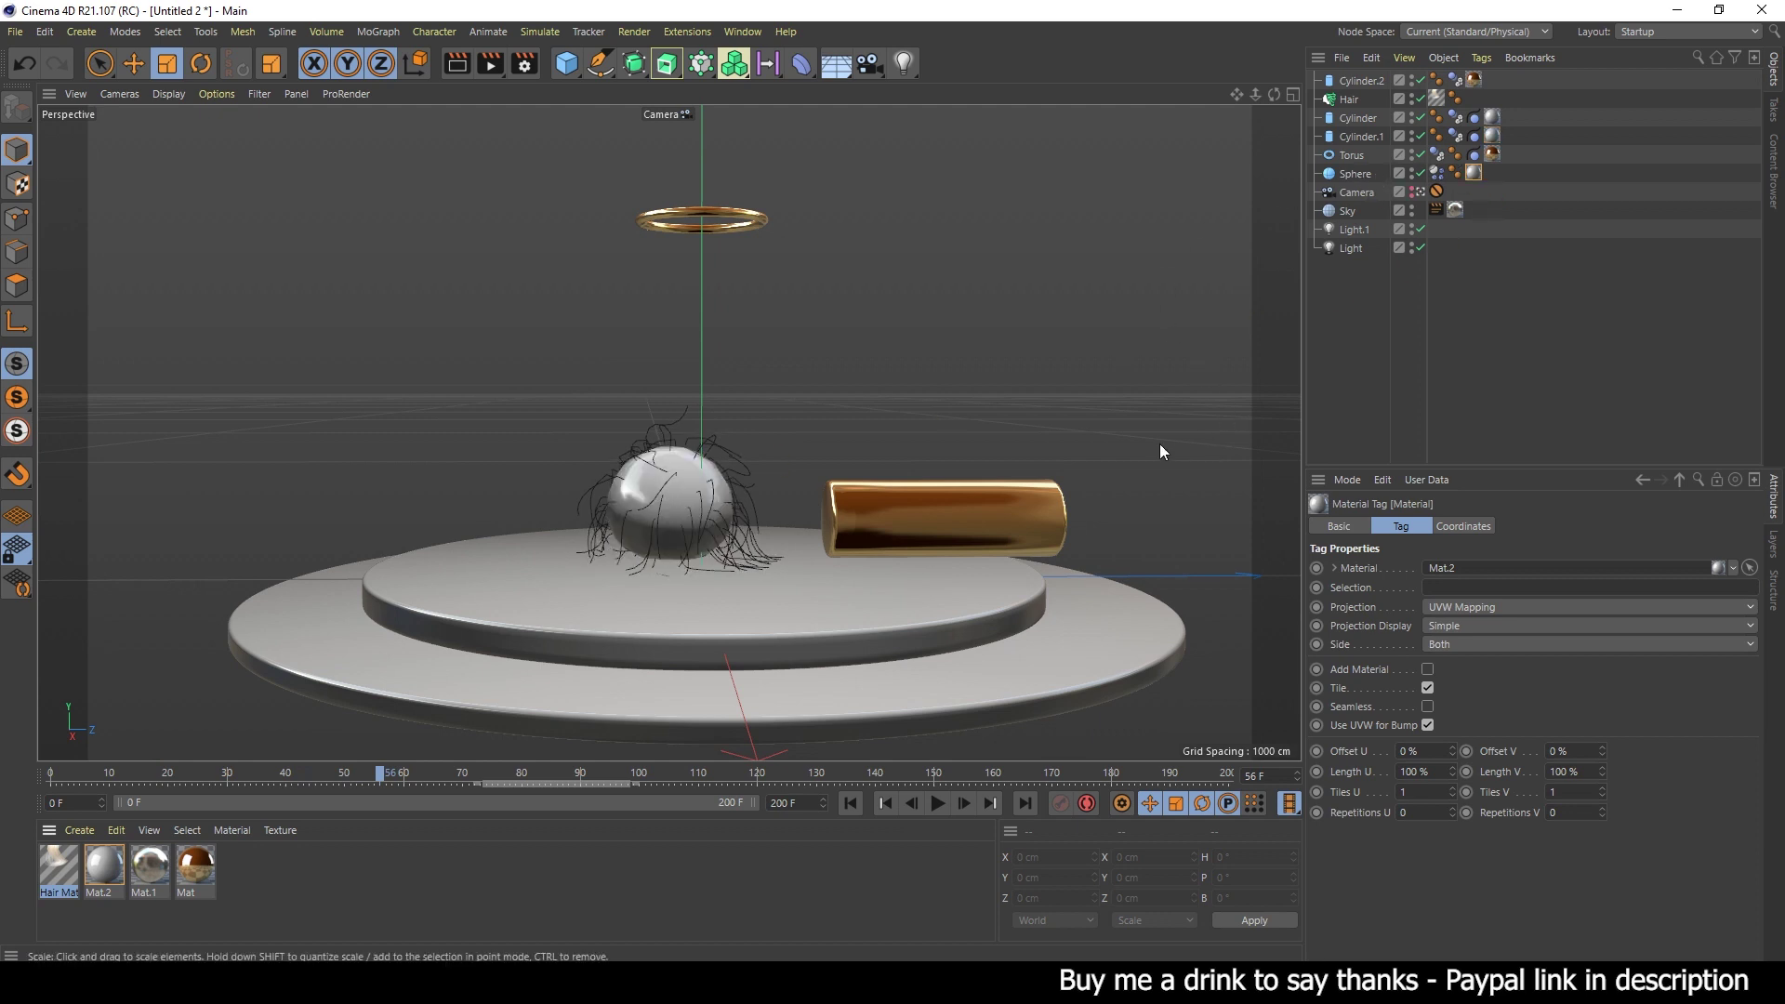
# - Set Render Settings anti-aliasing to Best and add an Ambient Occlusion post effect
pyautogui.click(524, 63)
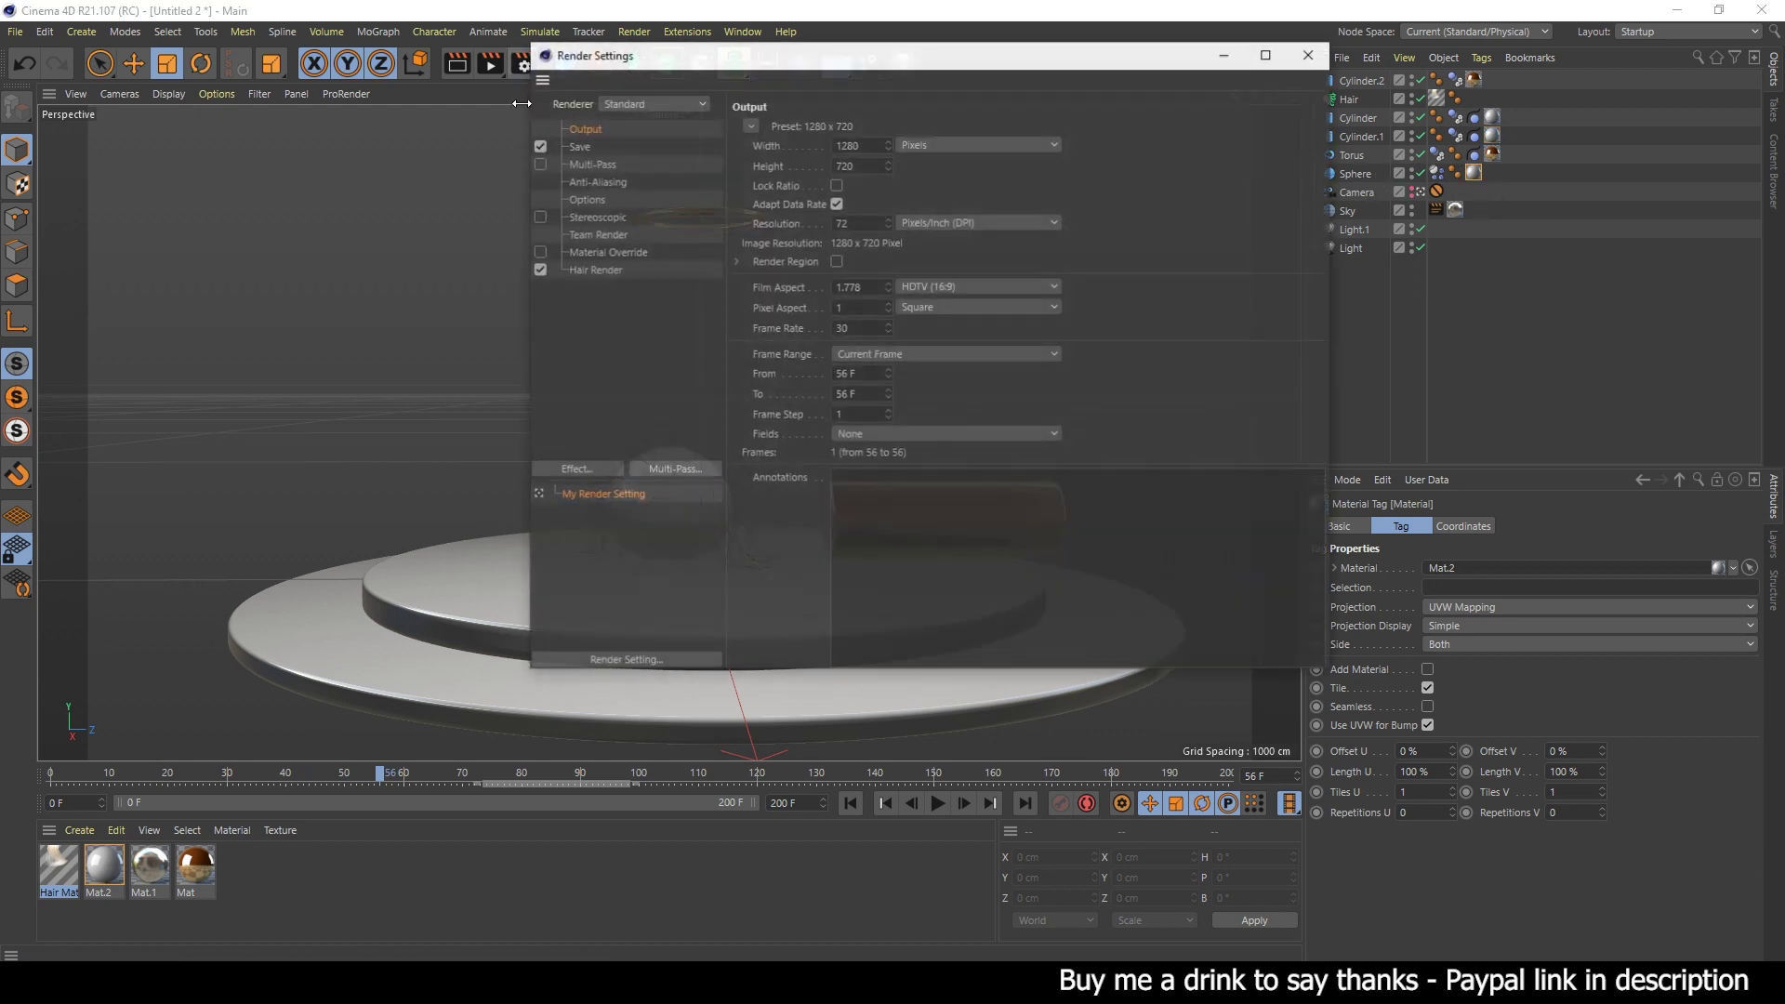
pyautogui.click(589, 182)
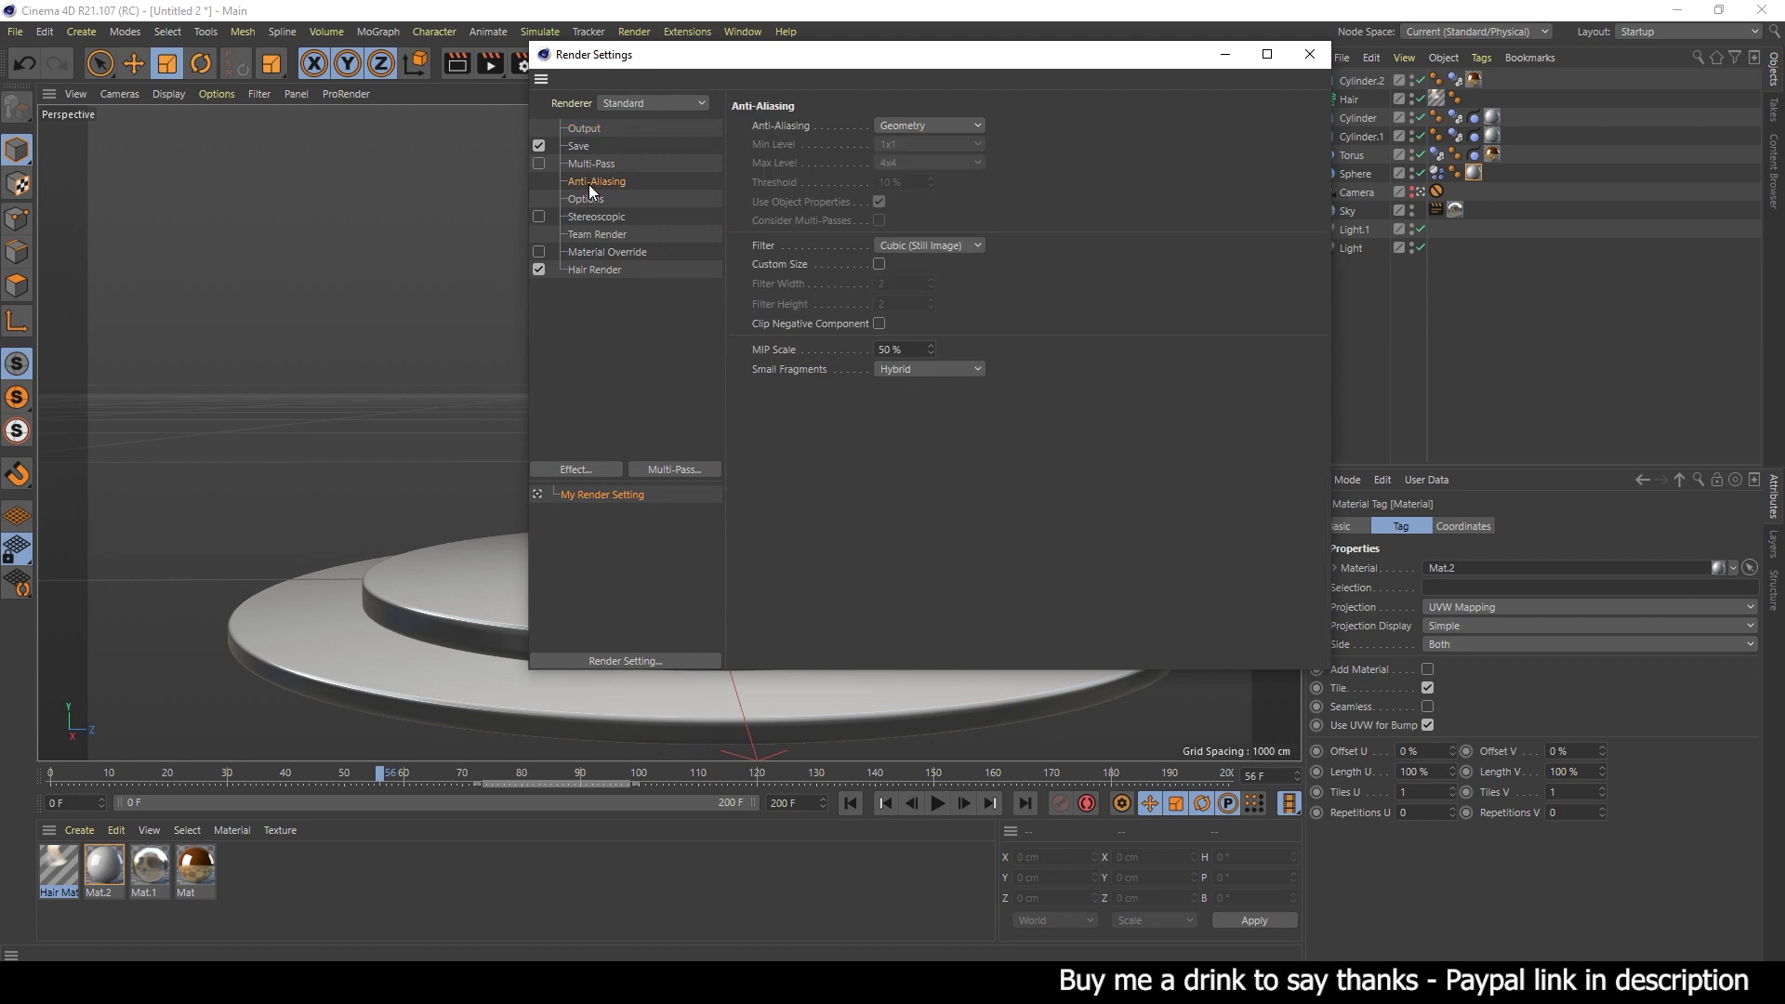
pyautogui.click(944, 121)
pyautogui.click(897, 186)
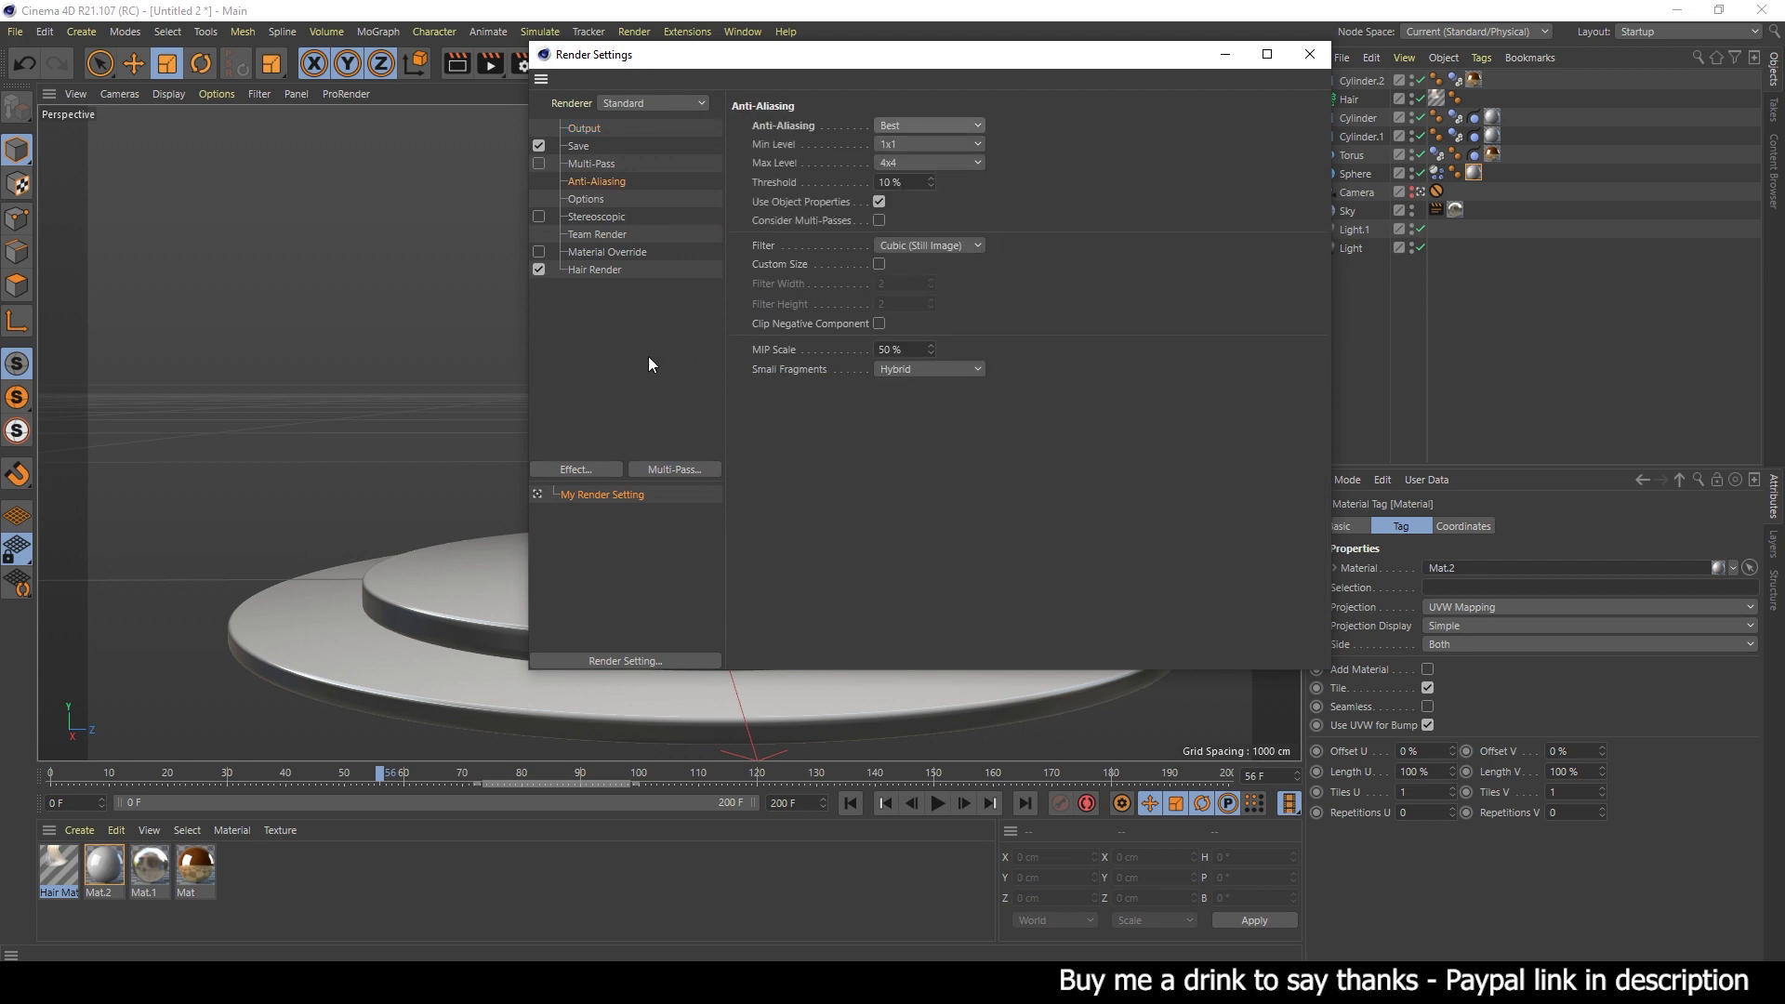
pyautogui.click(595, 471)
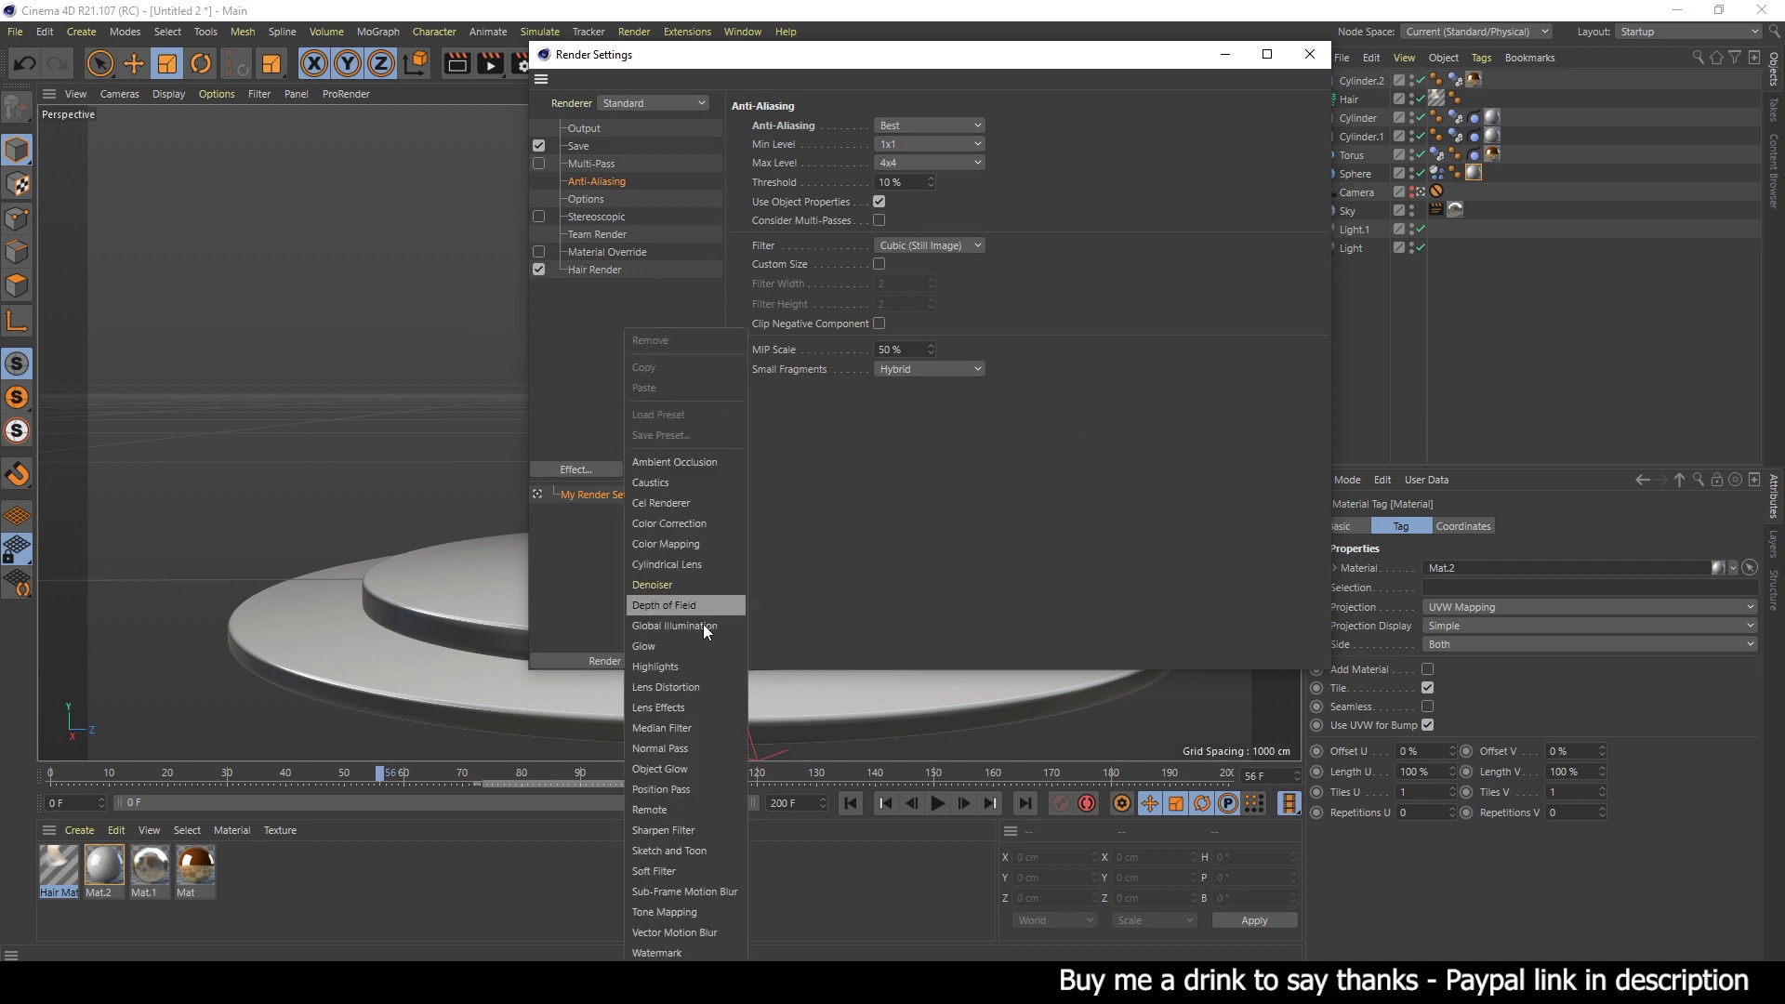
pyautogui.click(688, 465)
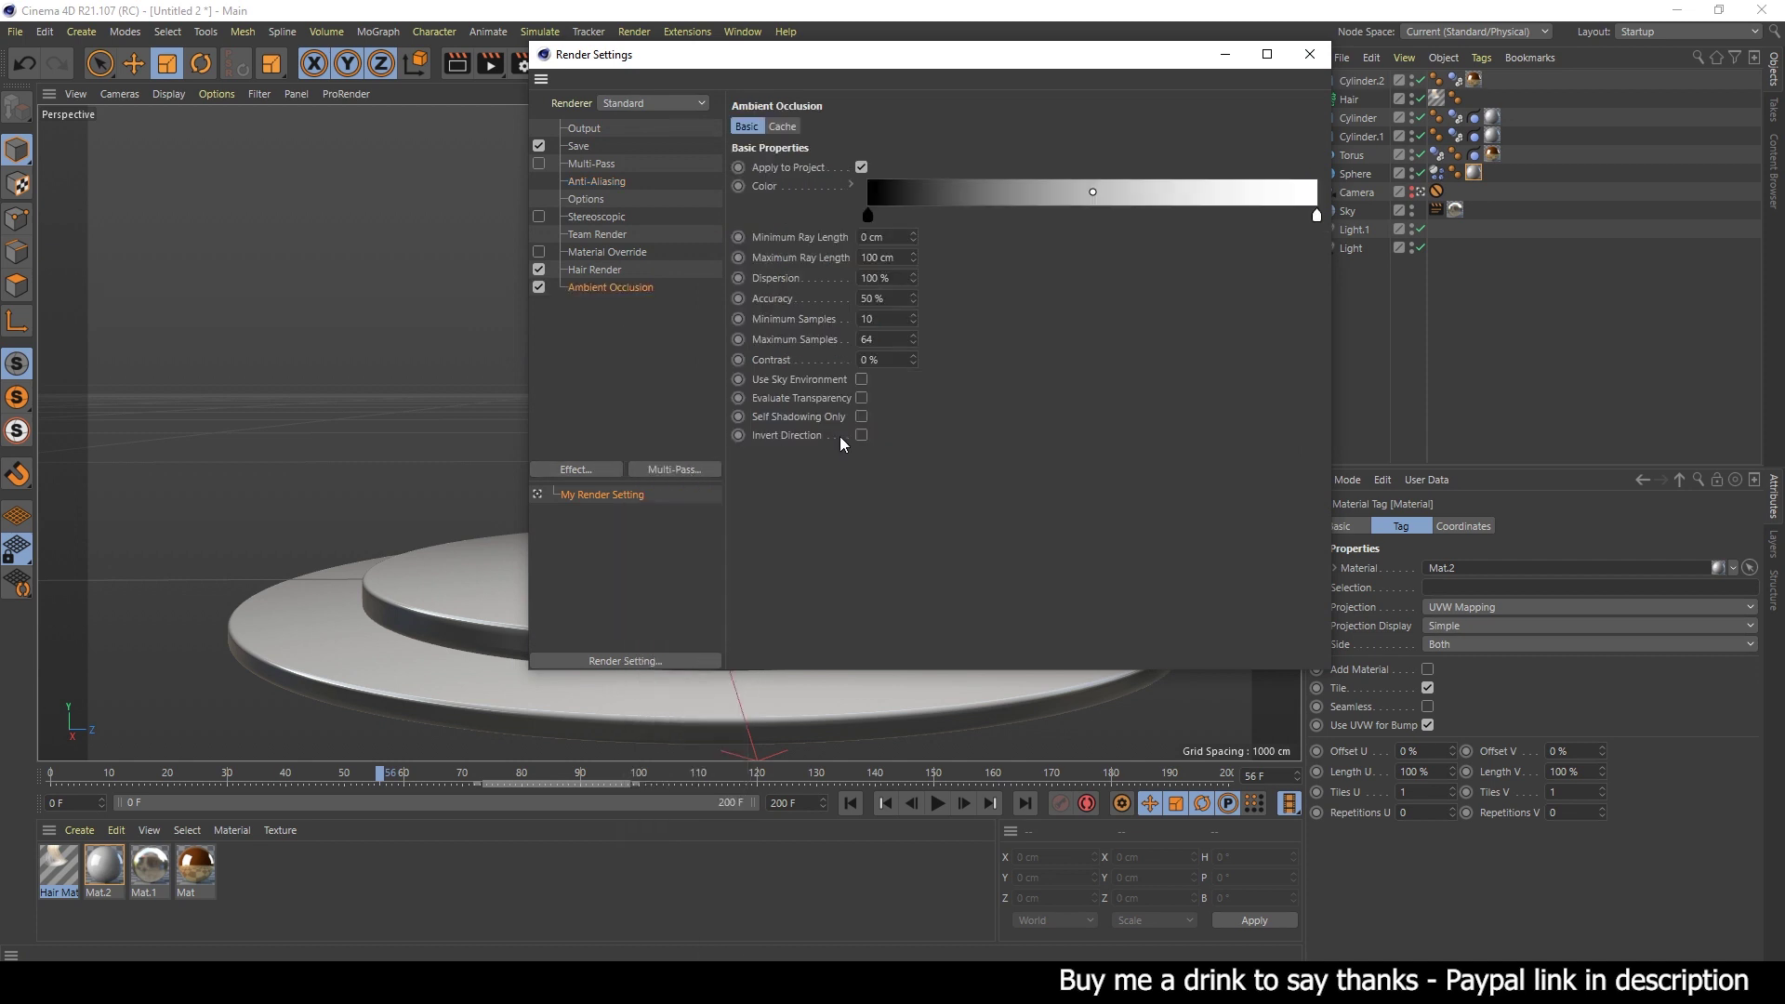
pyautogui.click(1312, 51)
# - Test-render frame 57 in the Render View, then replay the animation from the start
pyautogui.click(869, 805)
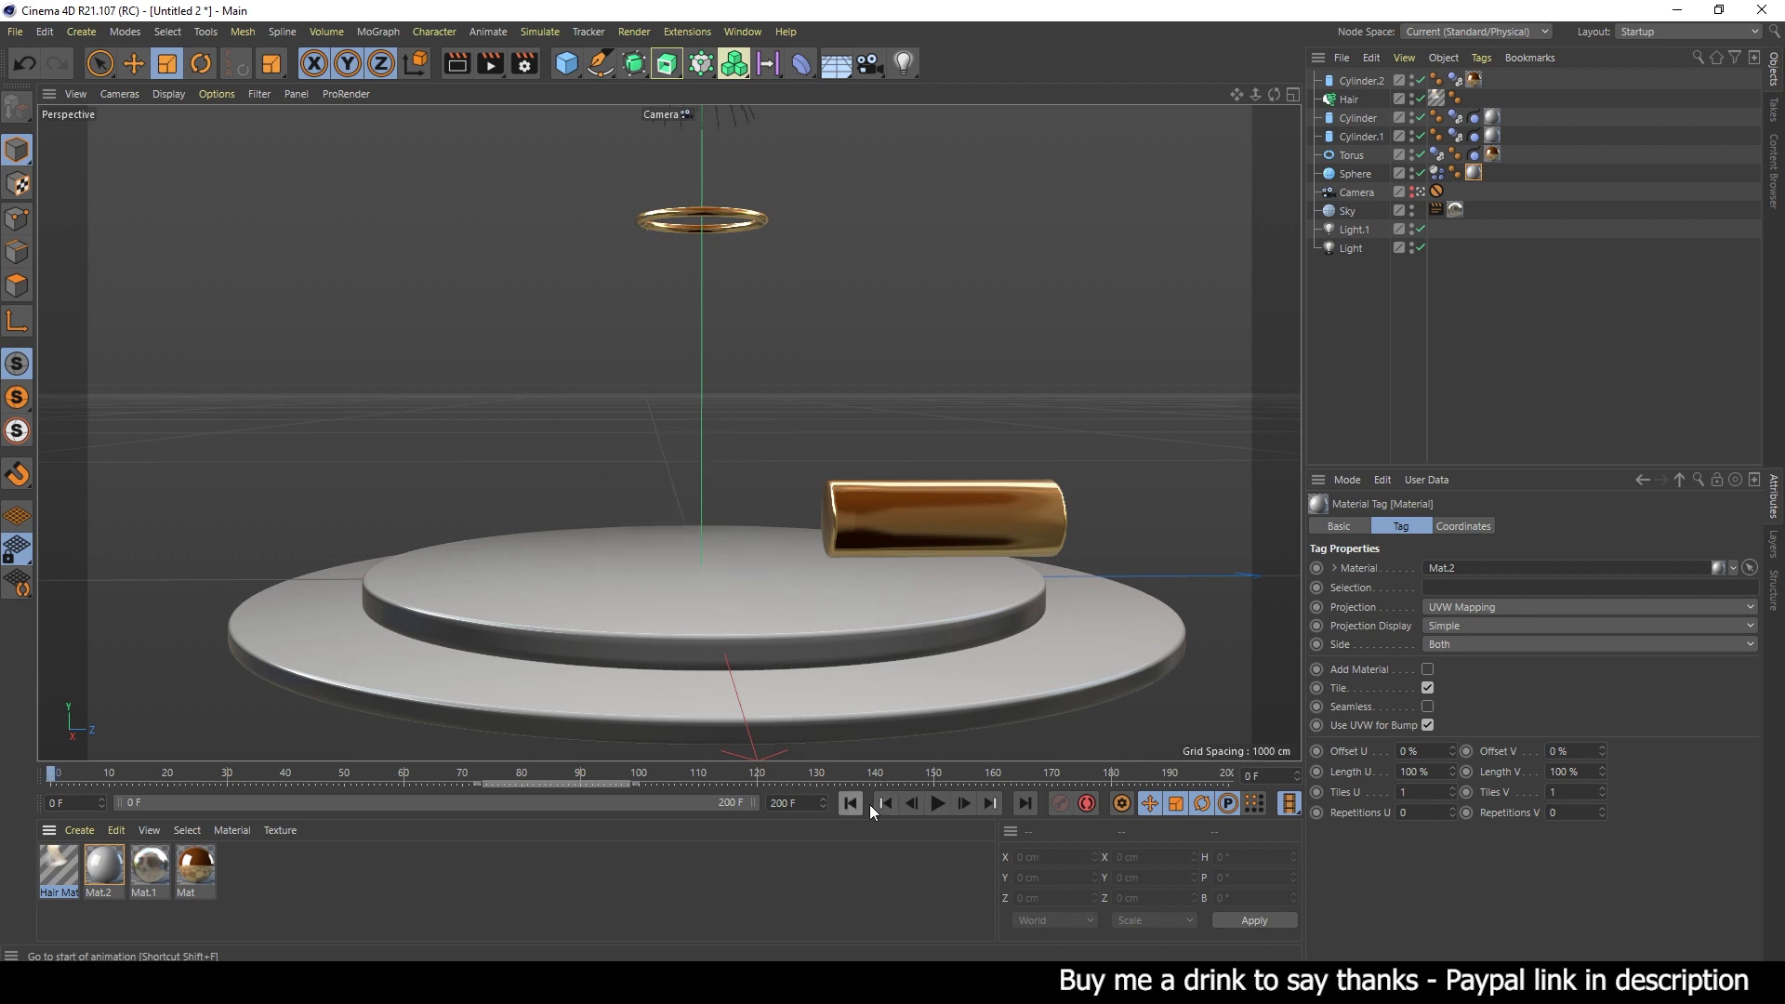
pyautogui.click(940, 805)
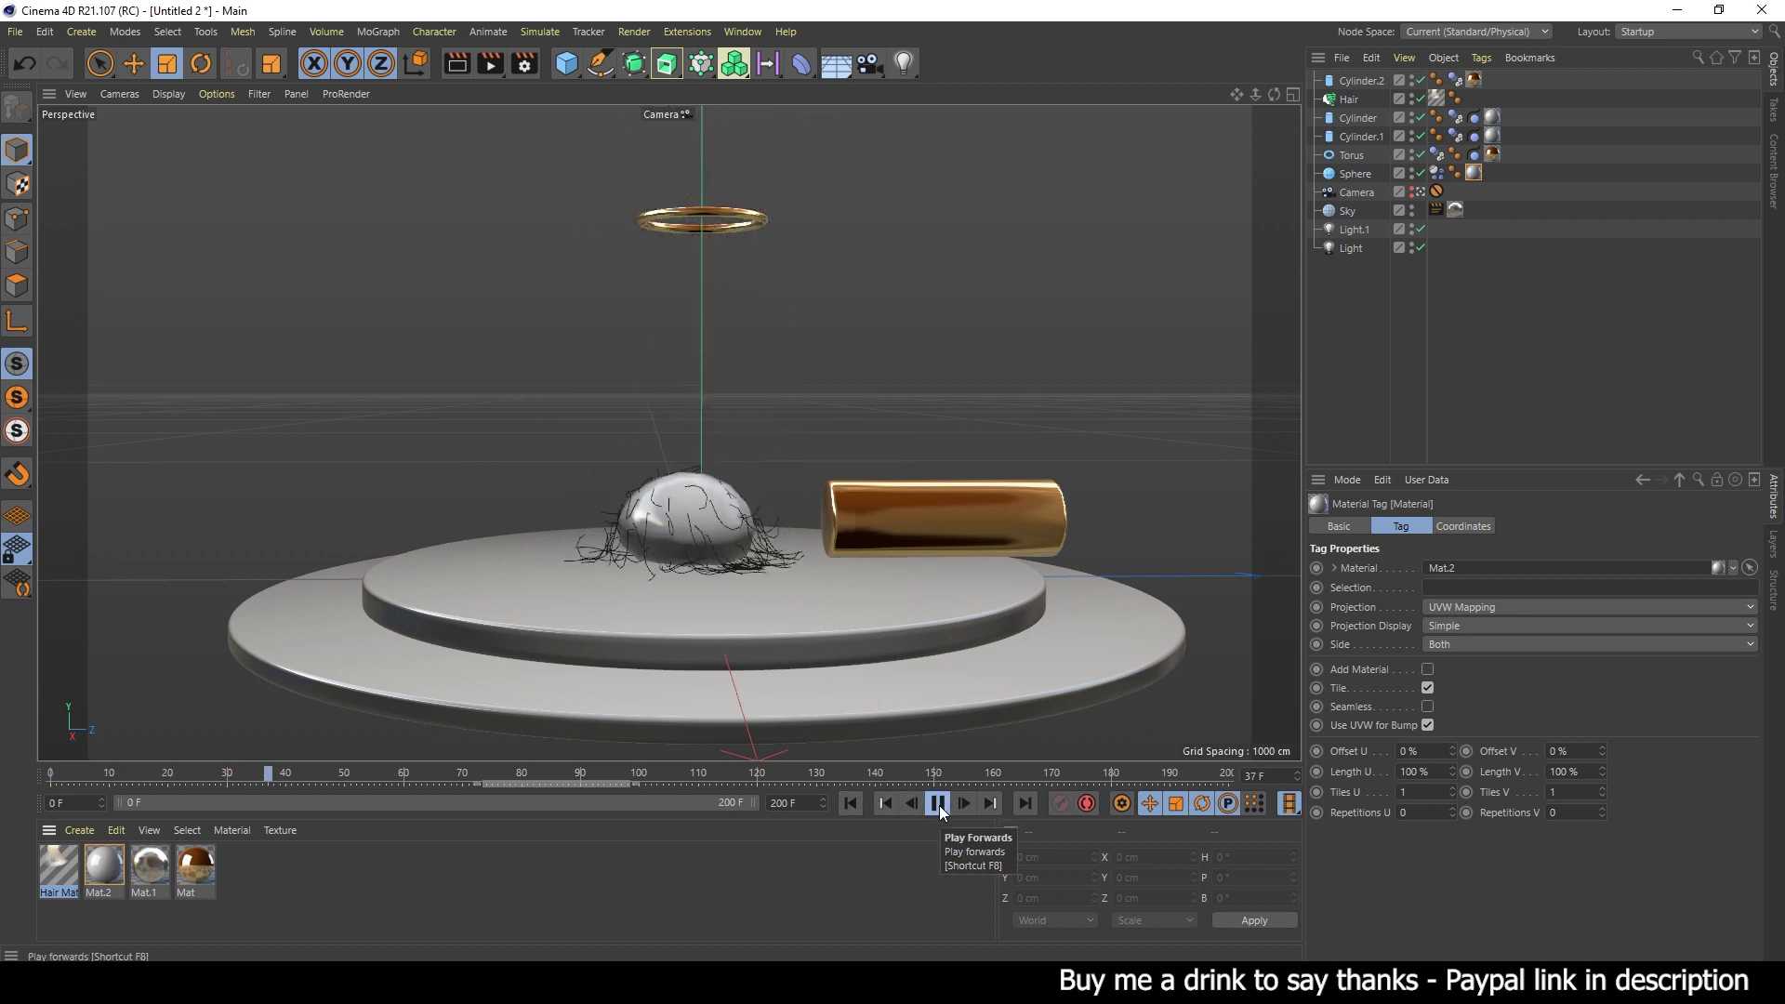
pyautogui.click(939, 805)
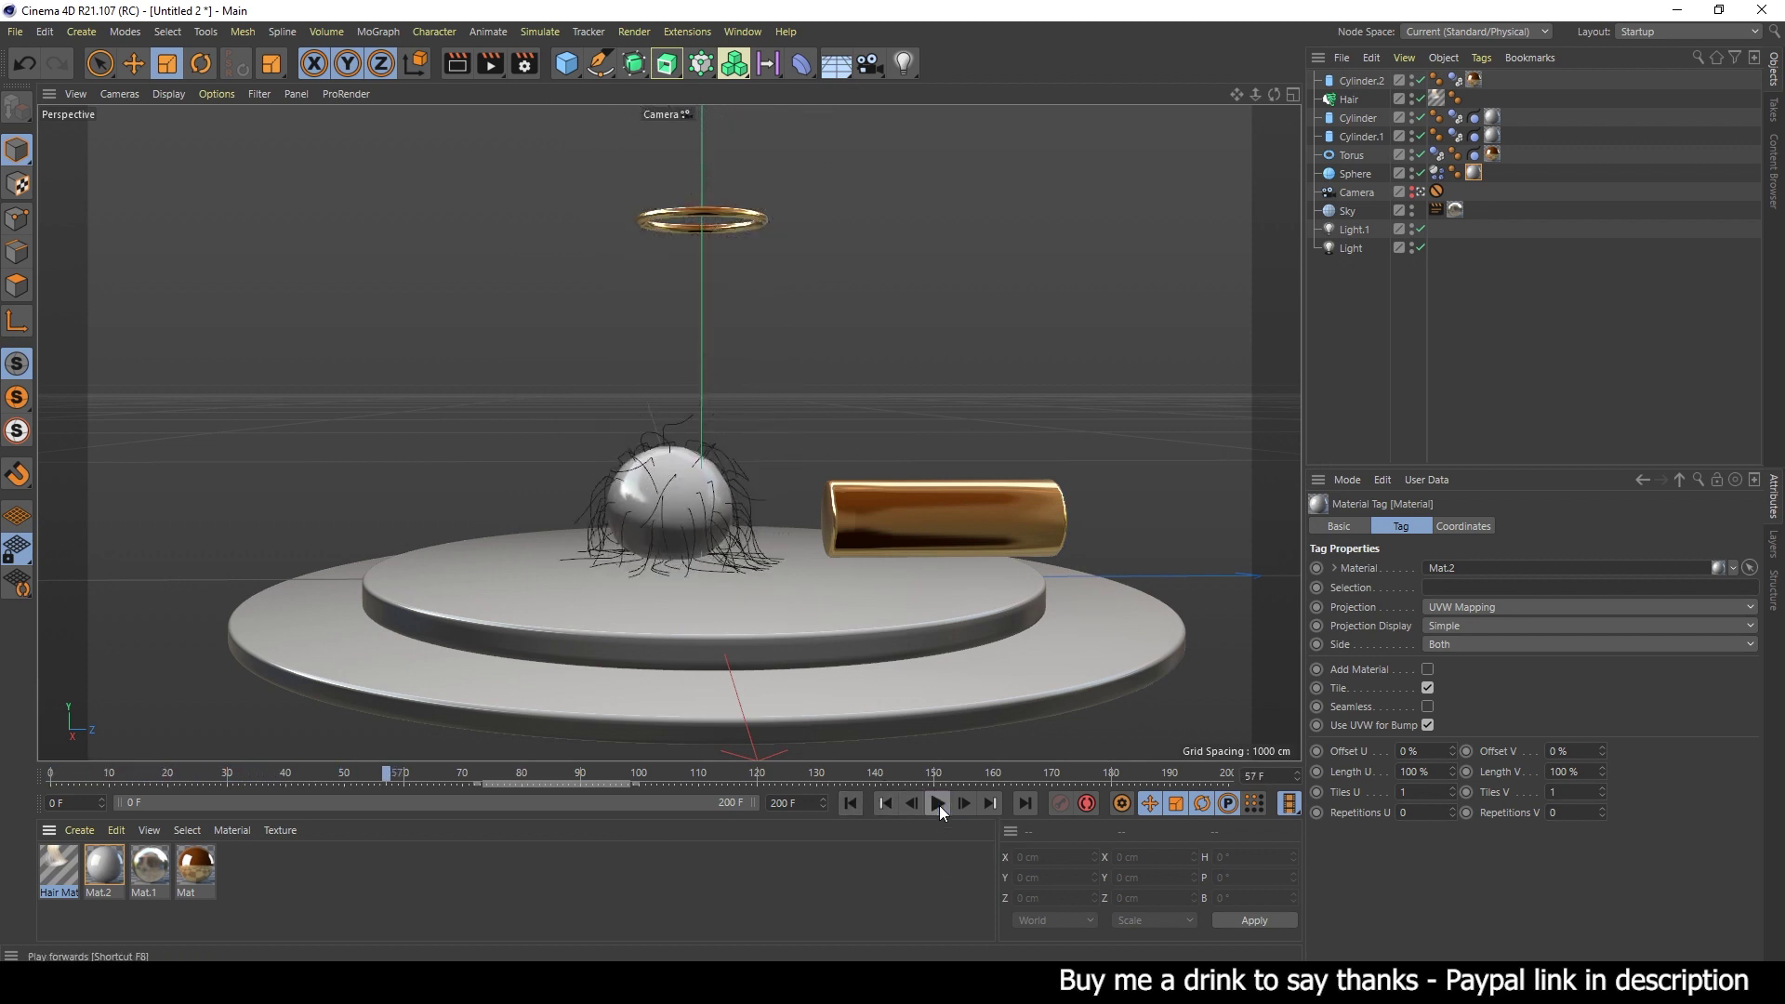
pyautogui.click(457, 67)
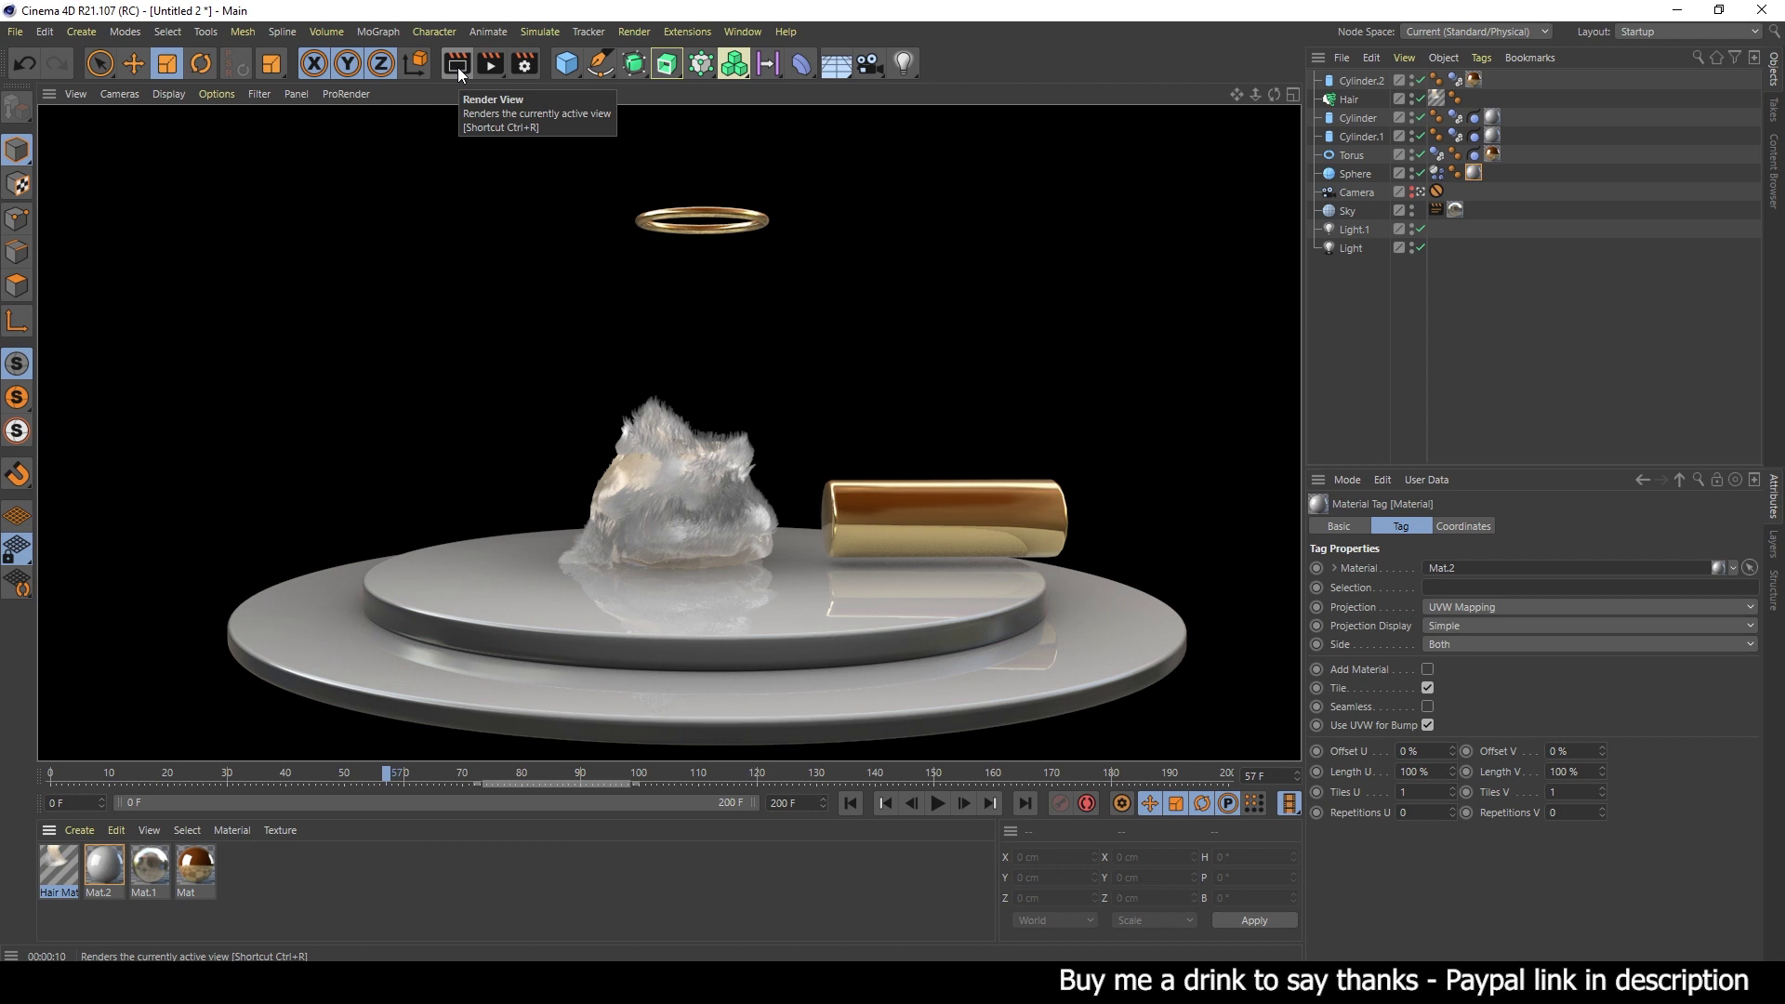
pyautogui.click(851, 801)
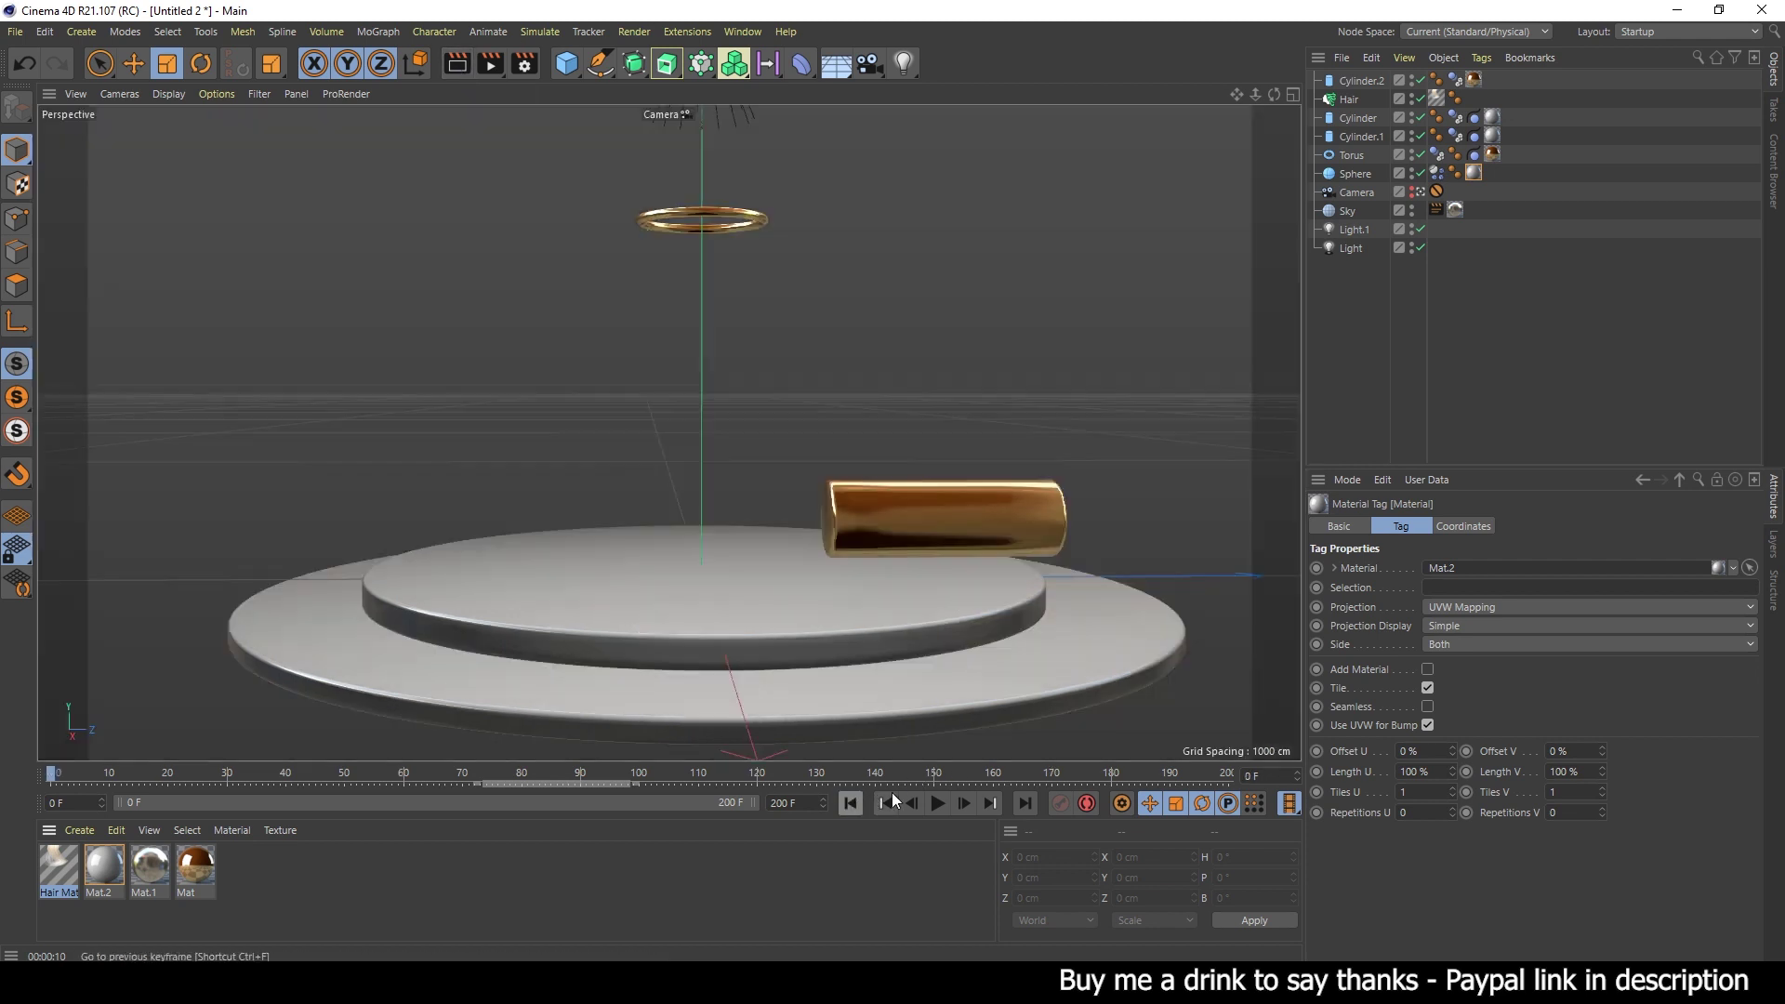
pyautogui.click(932, 805)
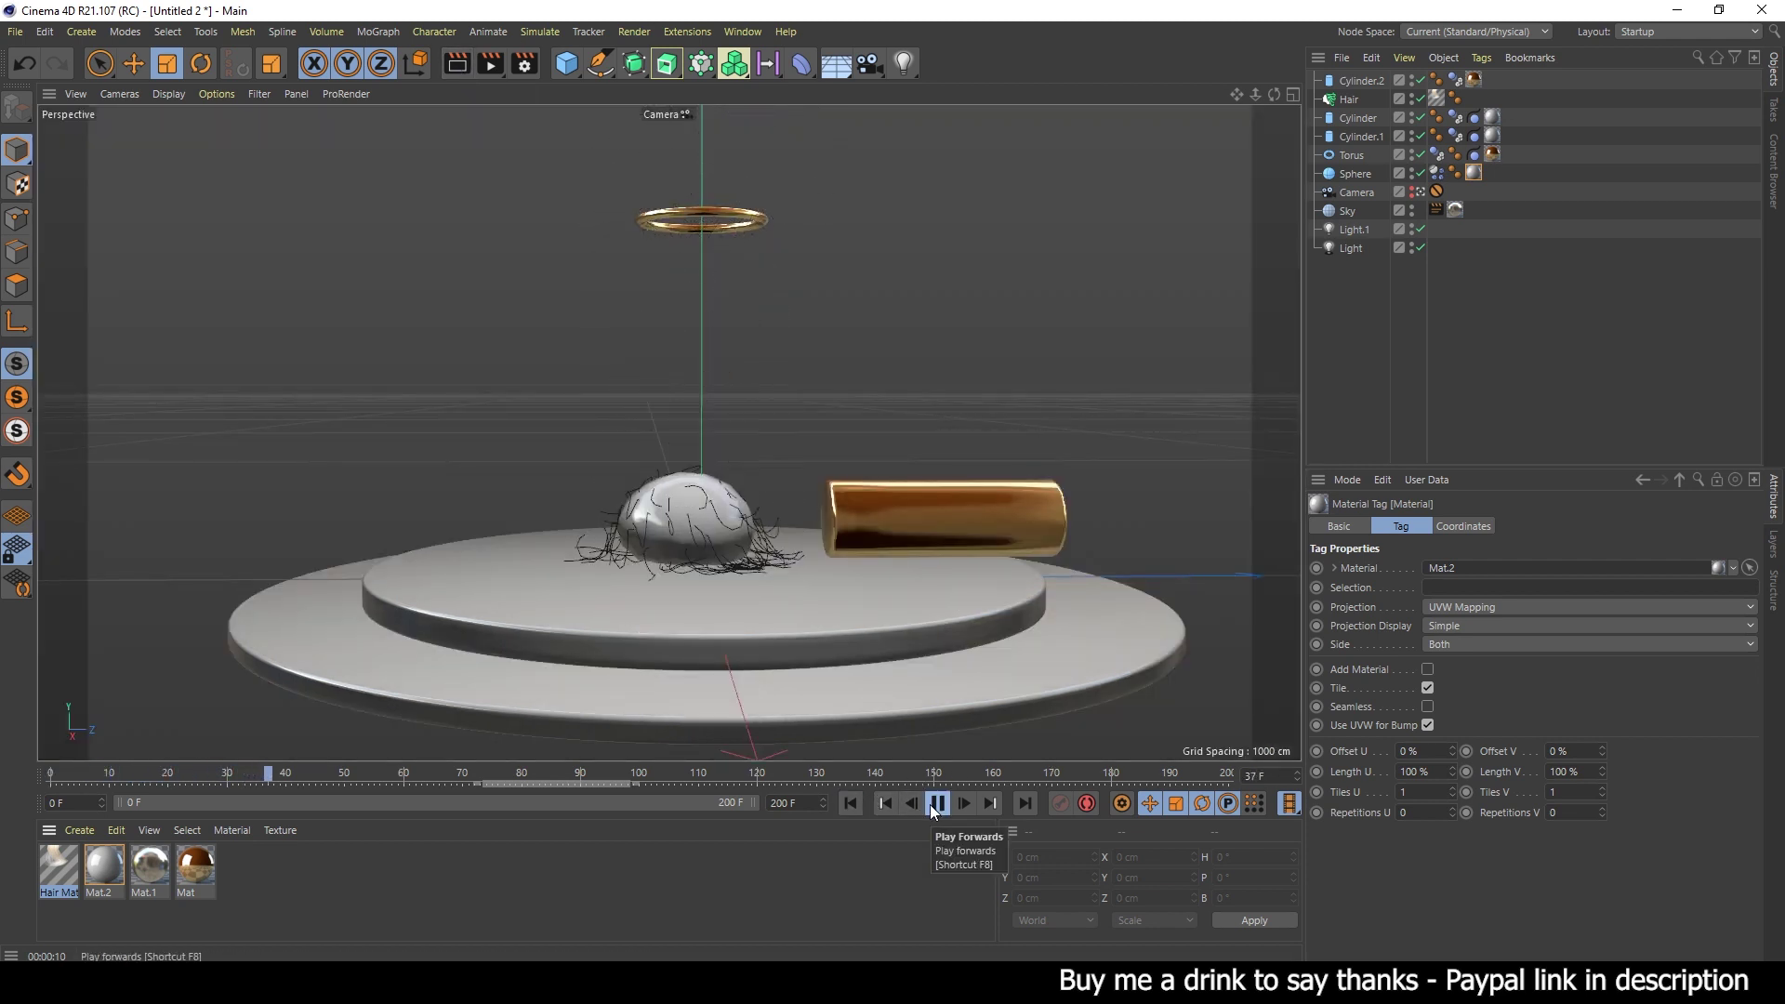